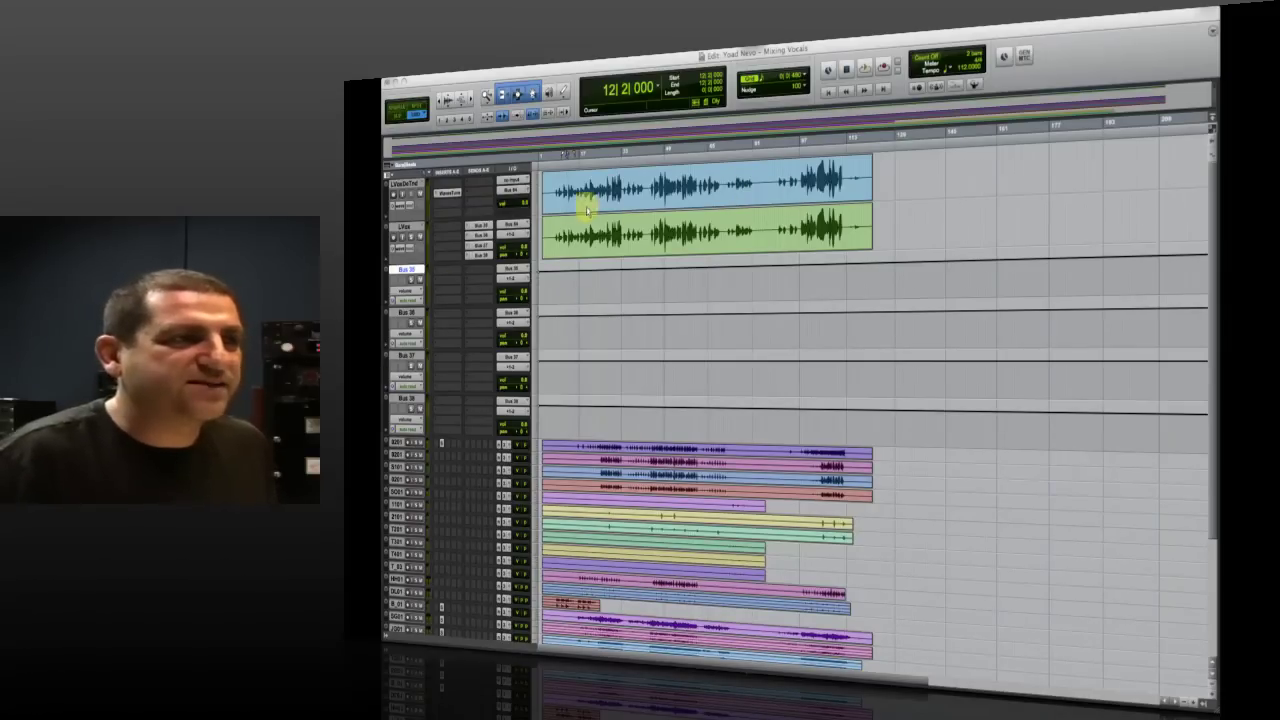
- Audition the uncompressed lead vocal from 7|2|480
left_click(553, 185)
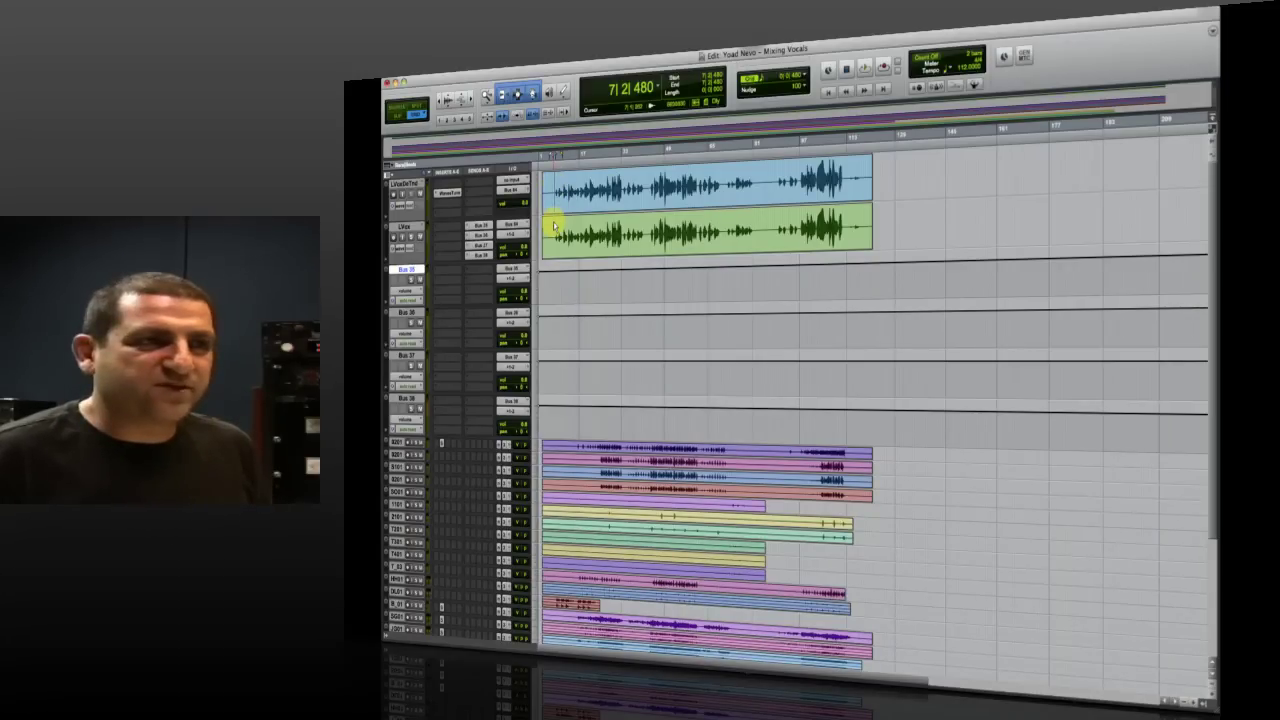
key("space")
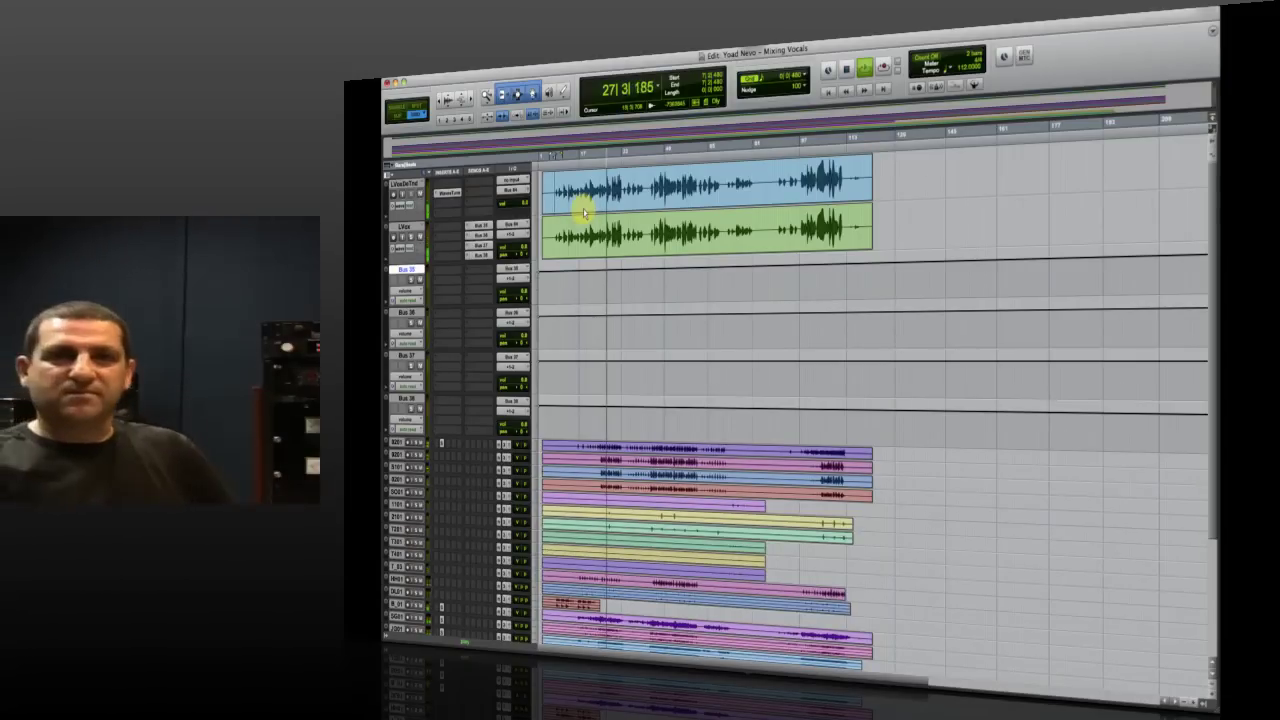
key("space")
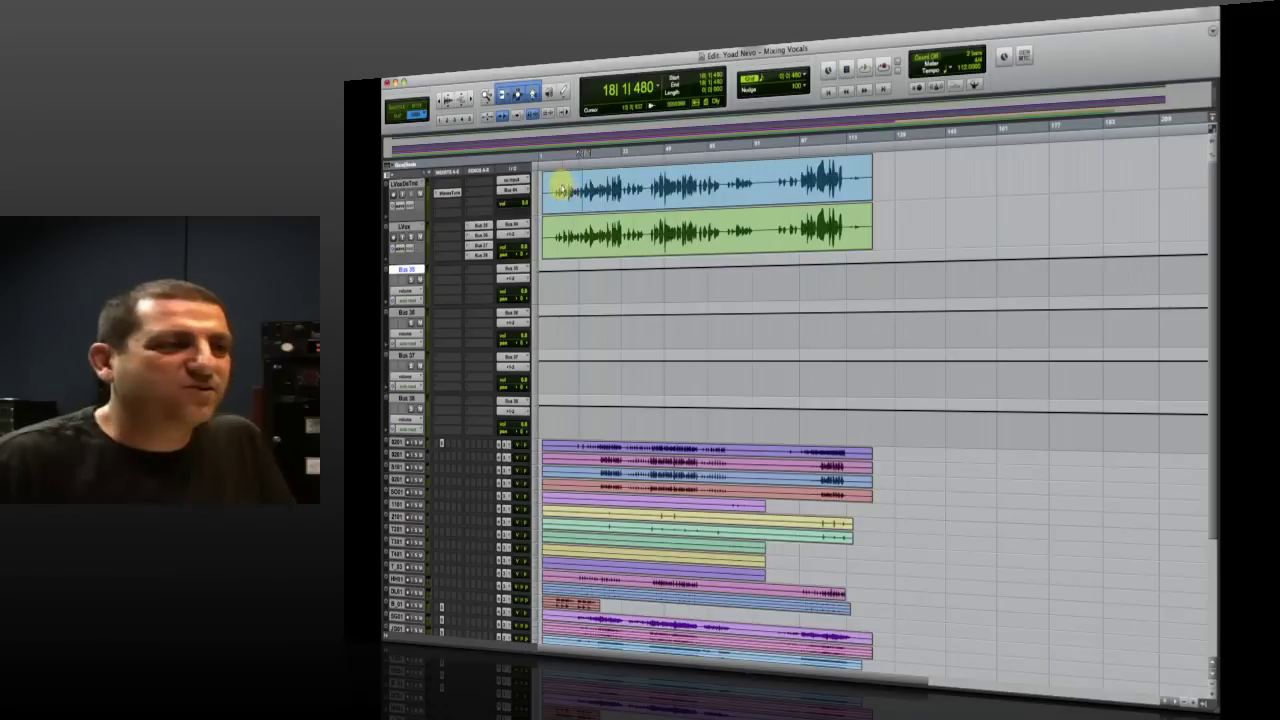
left_click(555, 188)
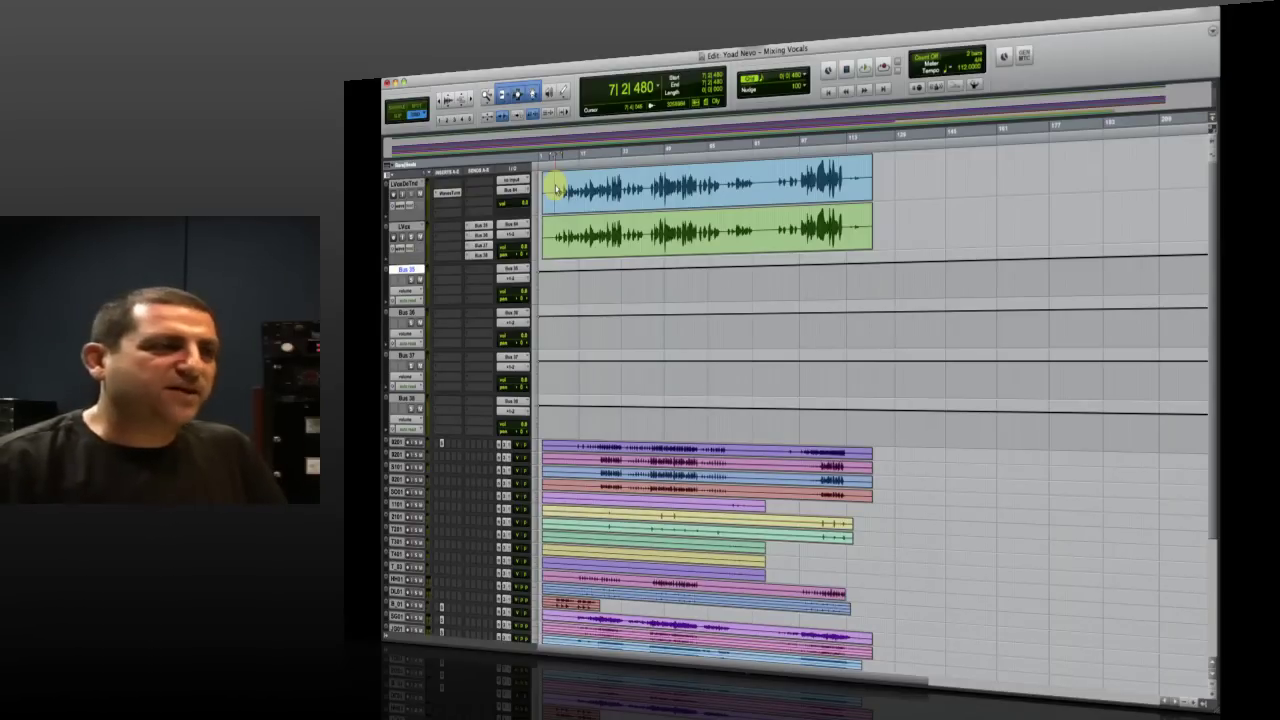
key("space")
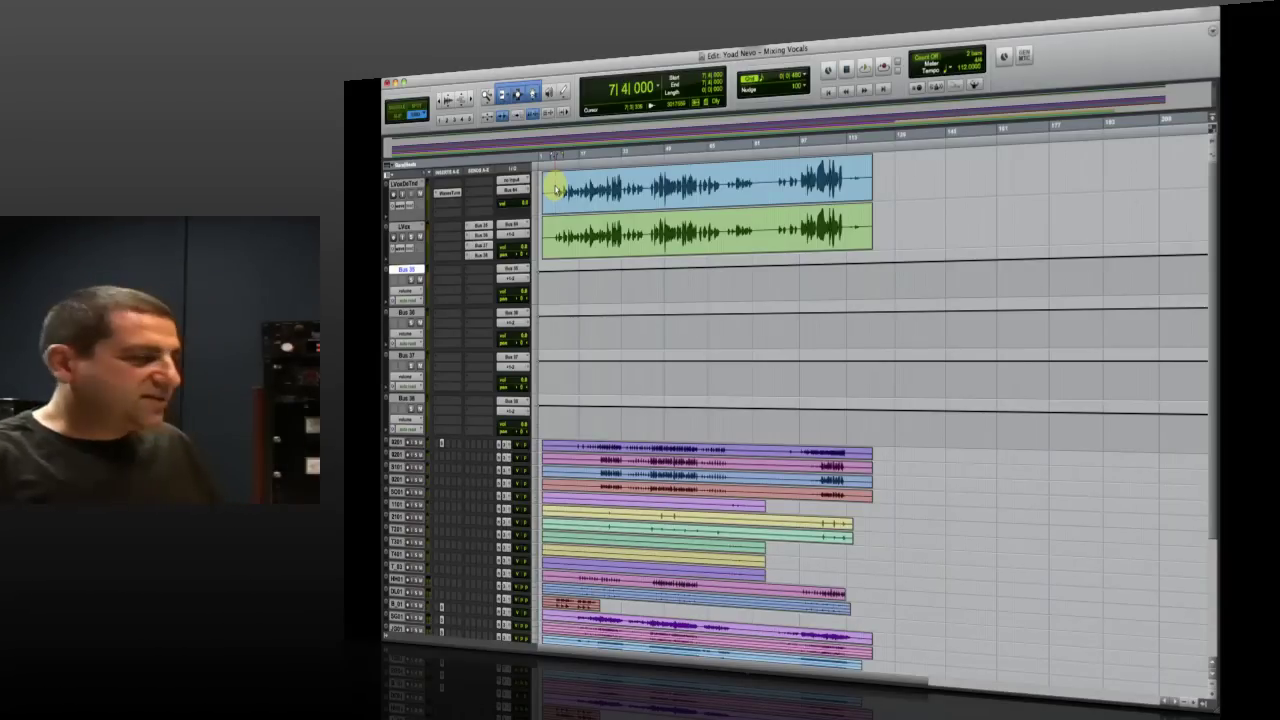
- Place the edit cursor at 7|4|480 and insert the RTAS CLA-2A (mono) compressor in the LVox track's second insert slot, clear of the vocal clips
left_click(558, 228)
left_click(436, 237)
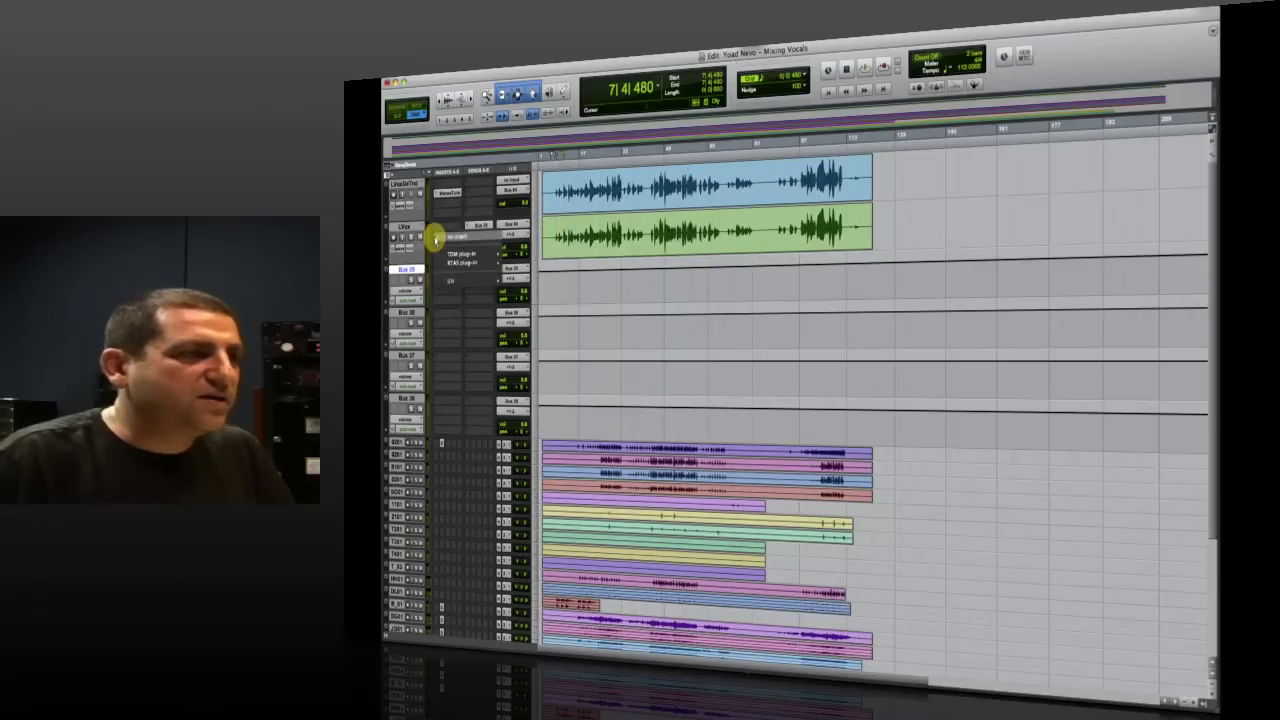
mouse_move(452, 252)
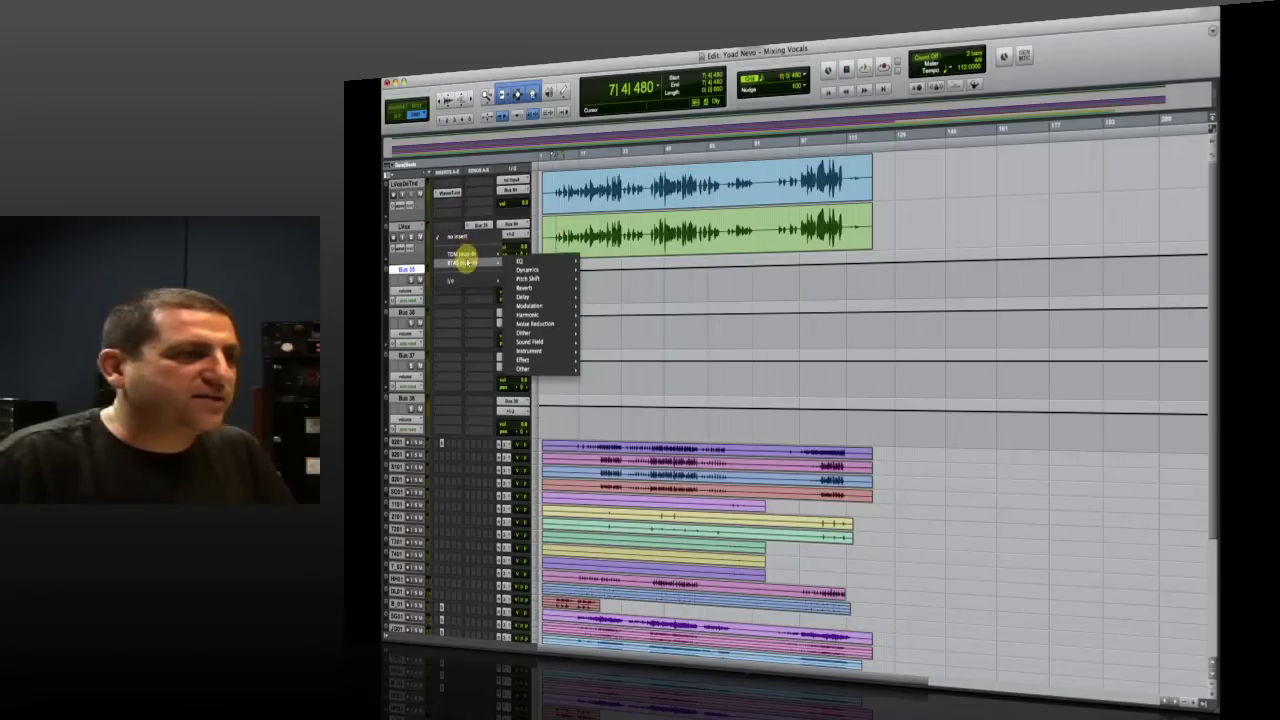
mouse_move(568, 268)
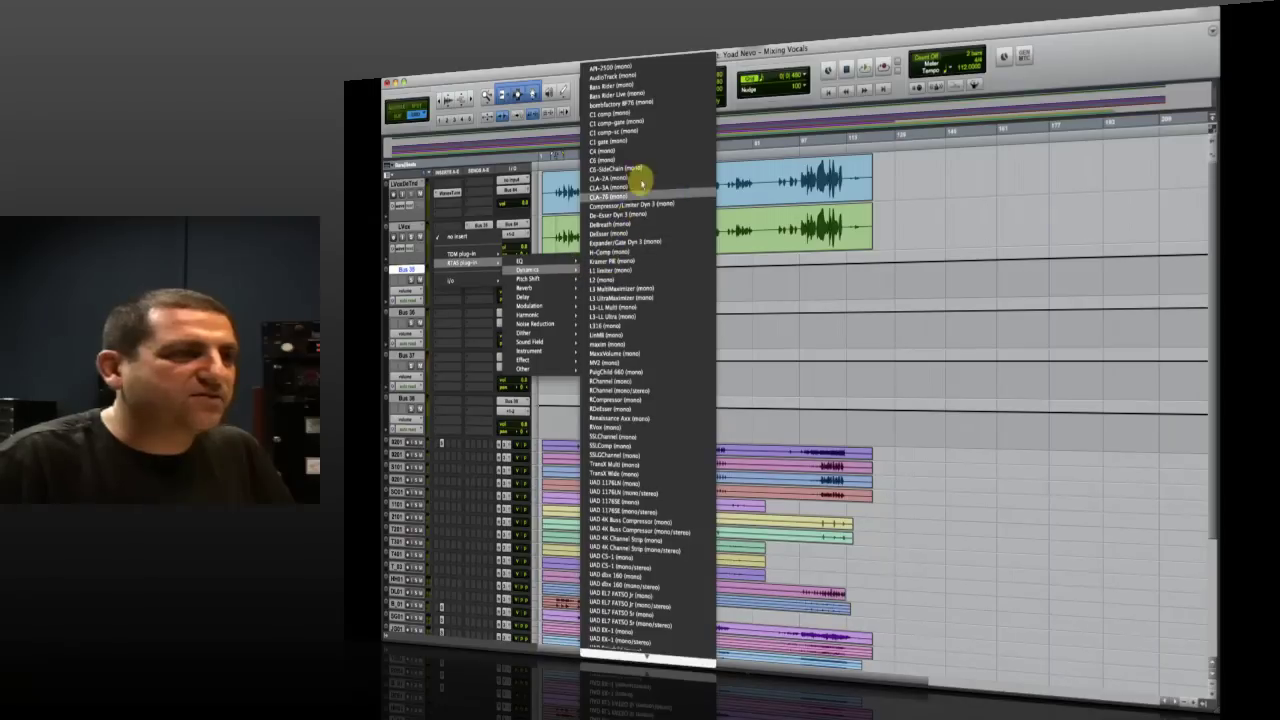
left_click(648, 177)
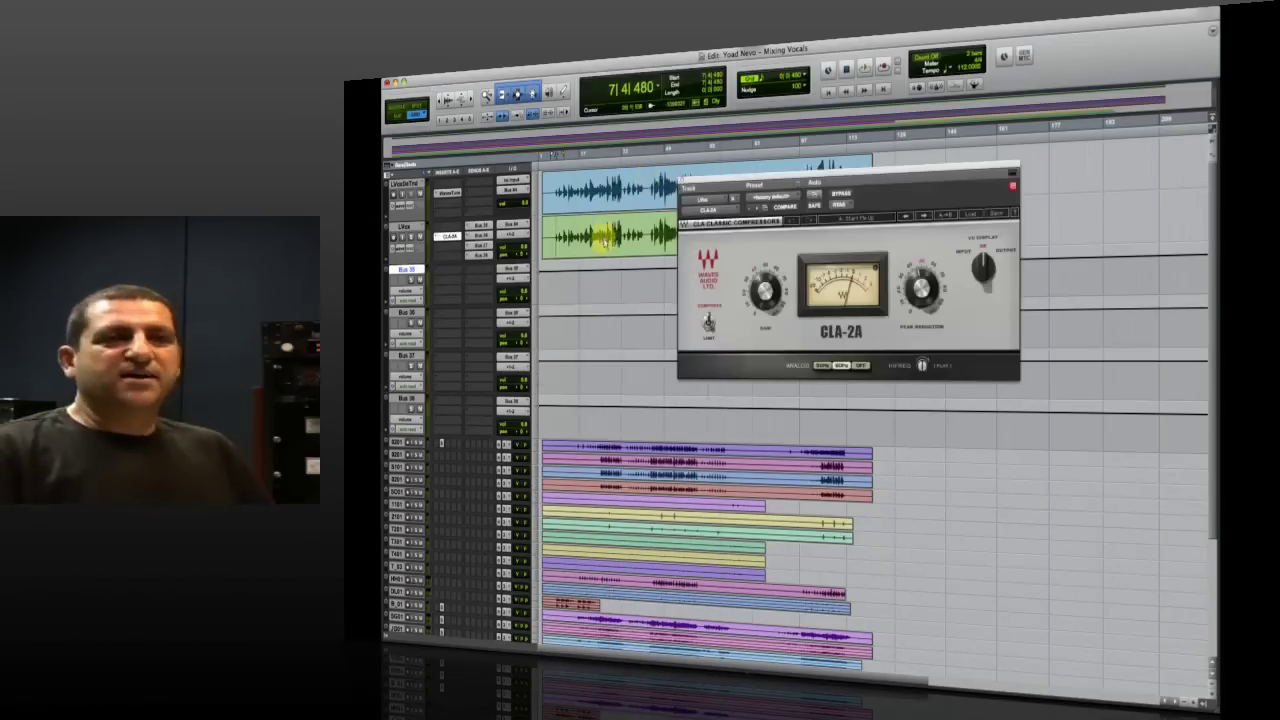
left_click_drag(790, 178, 734, 266)
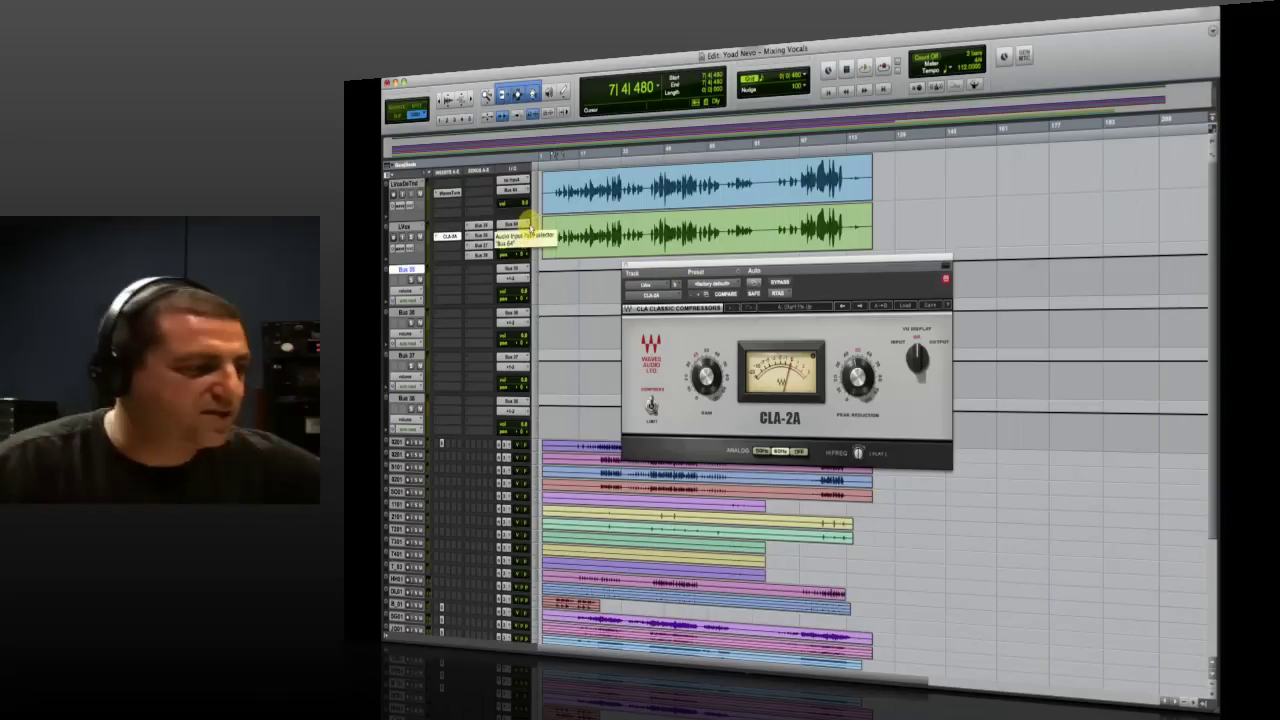
- Raise the CLA-2A's Peak Reduction while auditioning the lead vocal from 7|4|480
key("space")
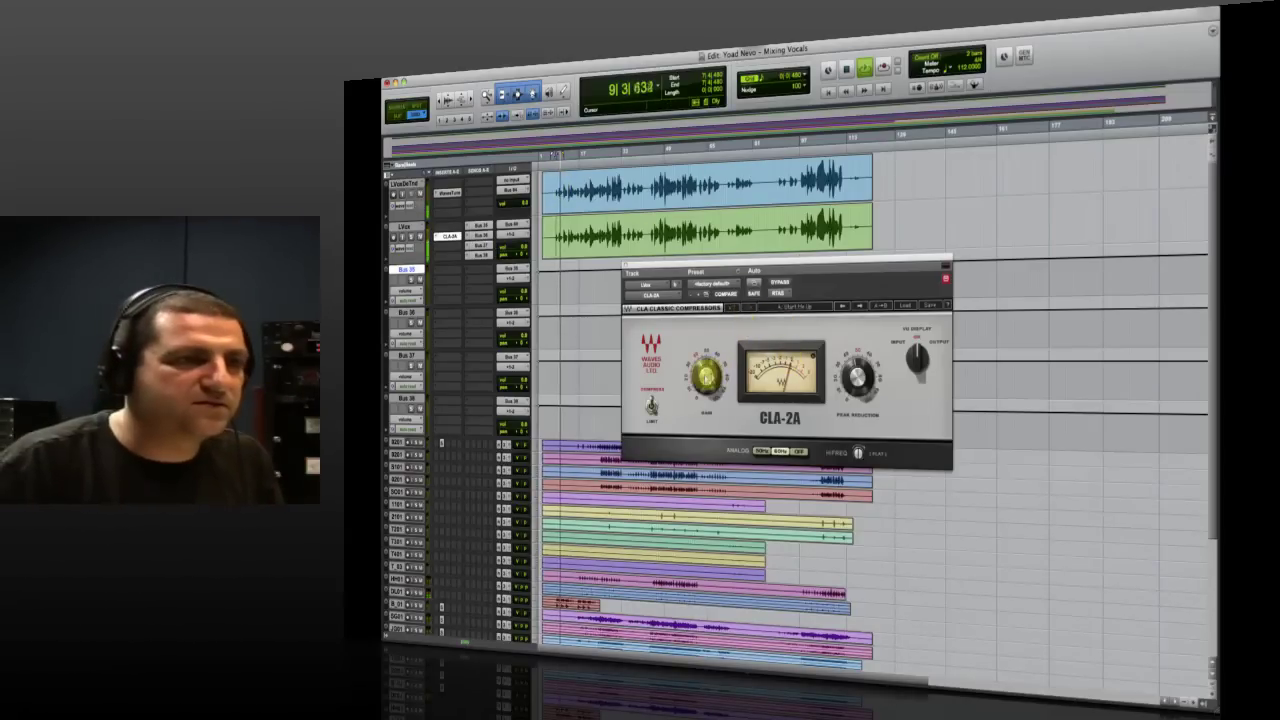
mouse_move(858, 387)
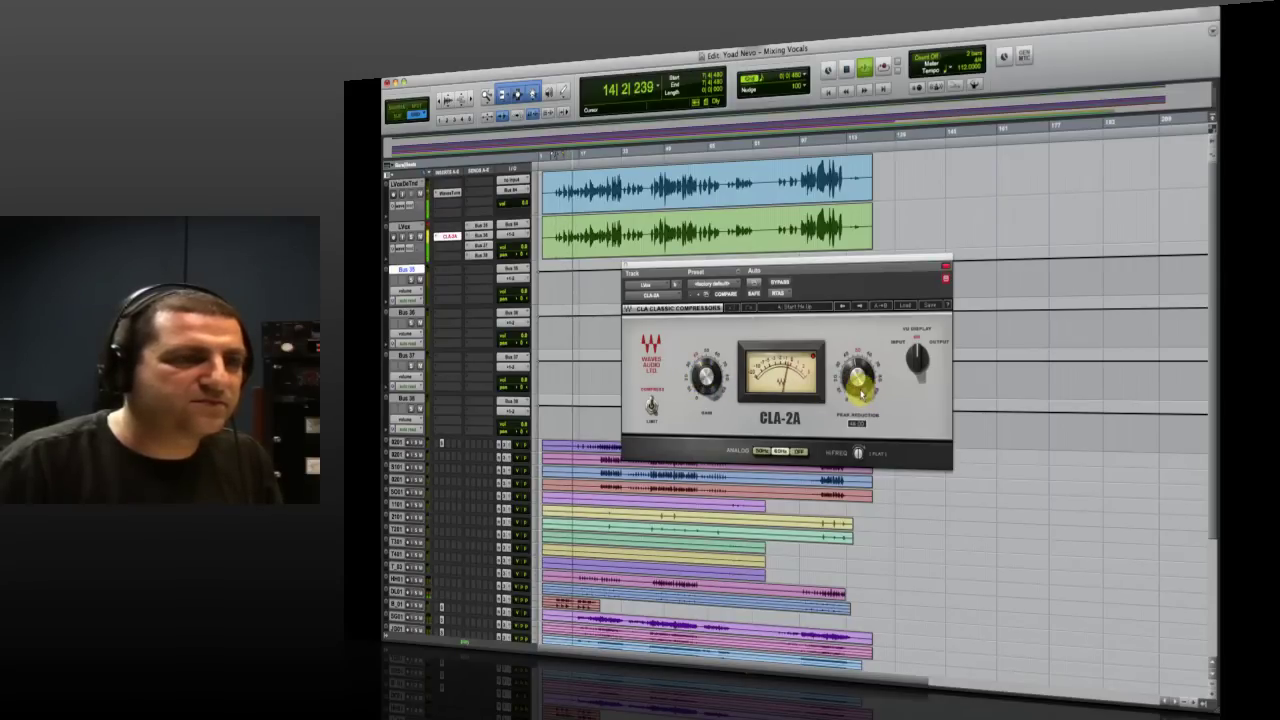
key("space")
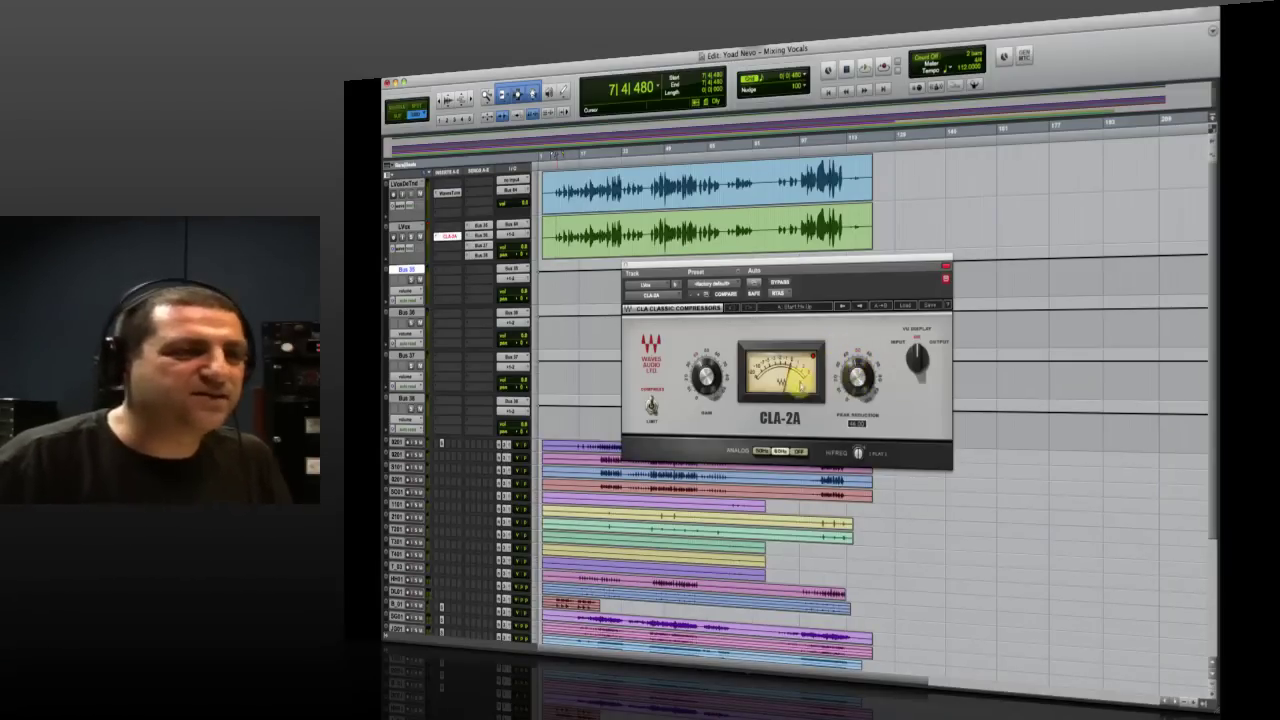
mouse_move(706, 375)
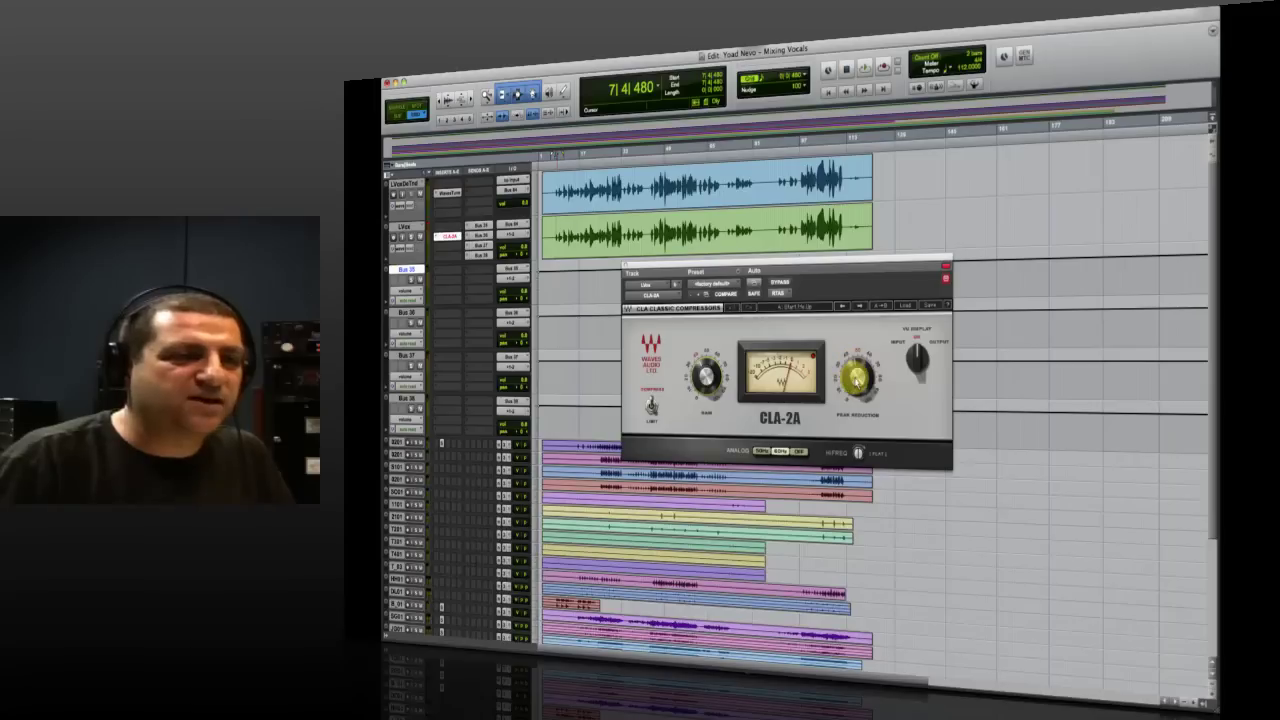
left_click_drag(857, 378, 859, 381)
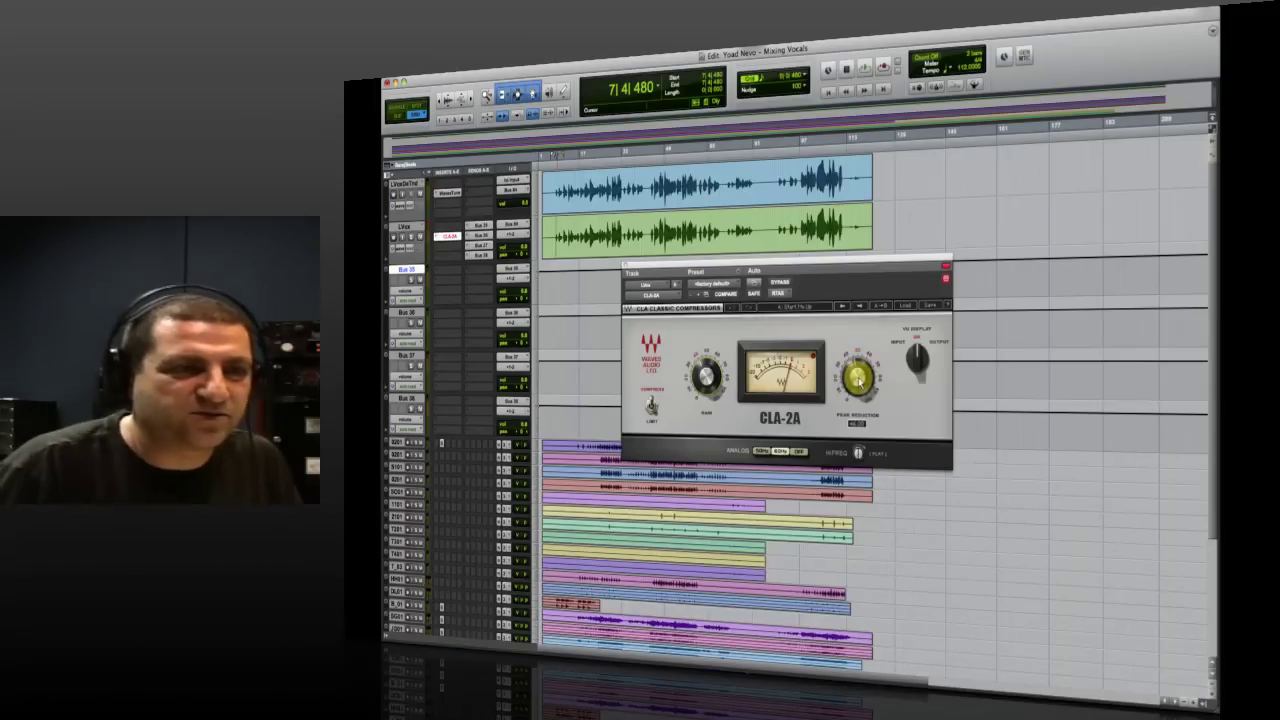
key("space")
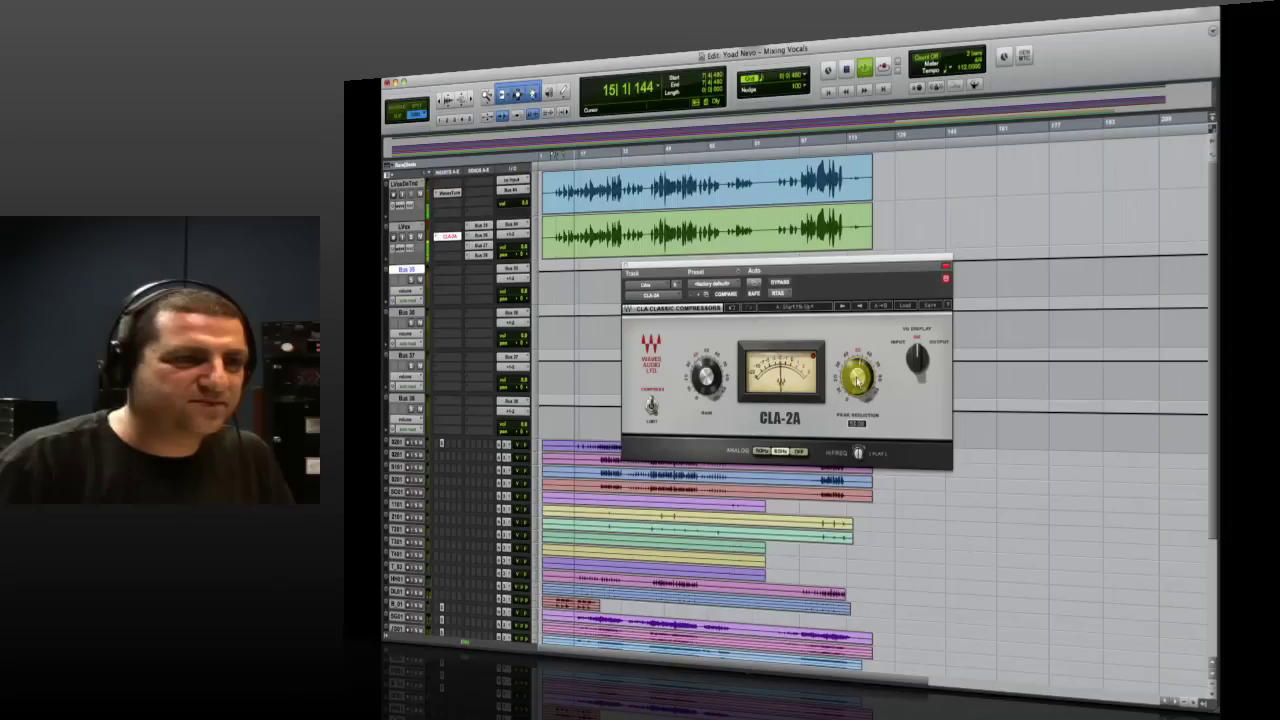
key("space")
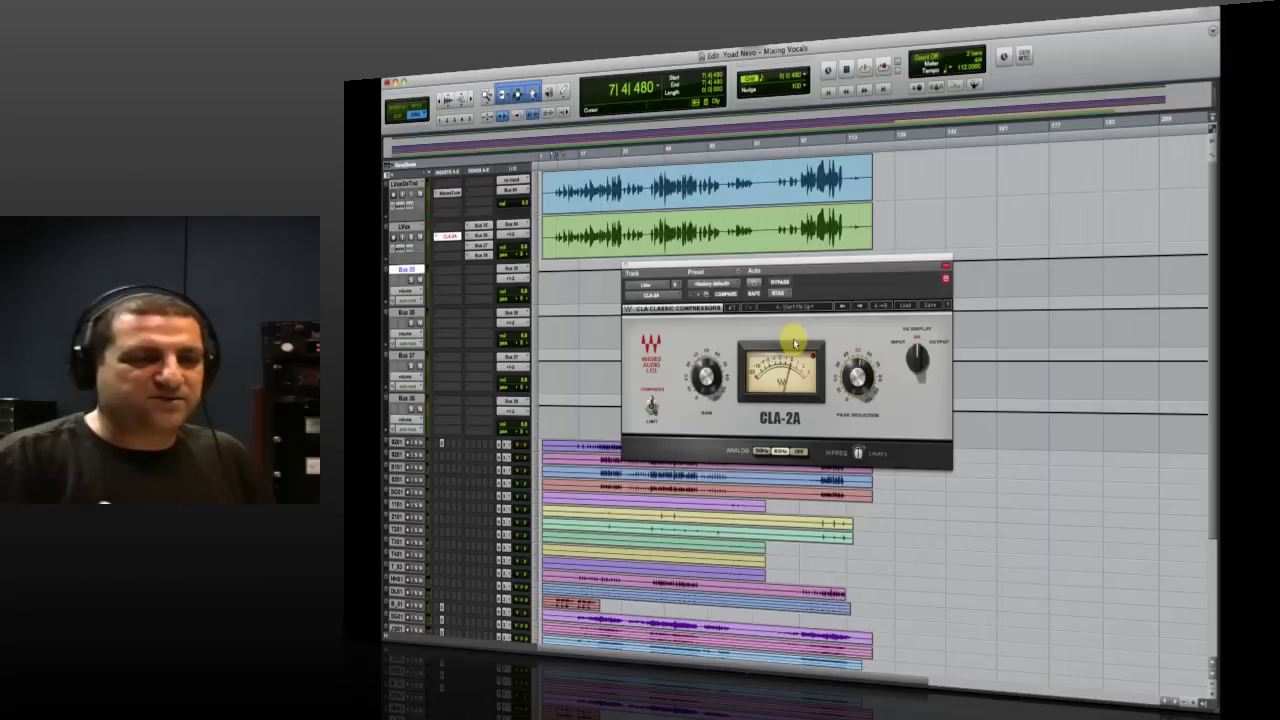
- Move the CLA-2A window away from the vocal tracks and set the playback start to 7|4|000
left_click_drag(738, 266, 782, 297)
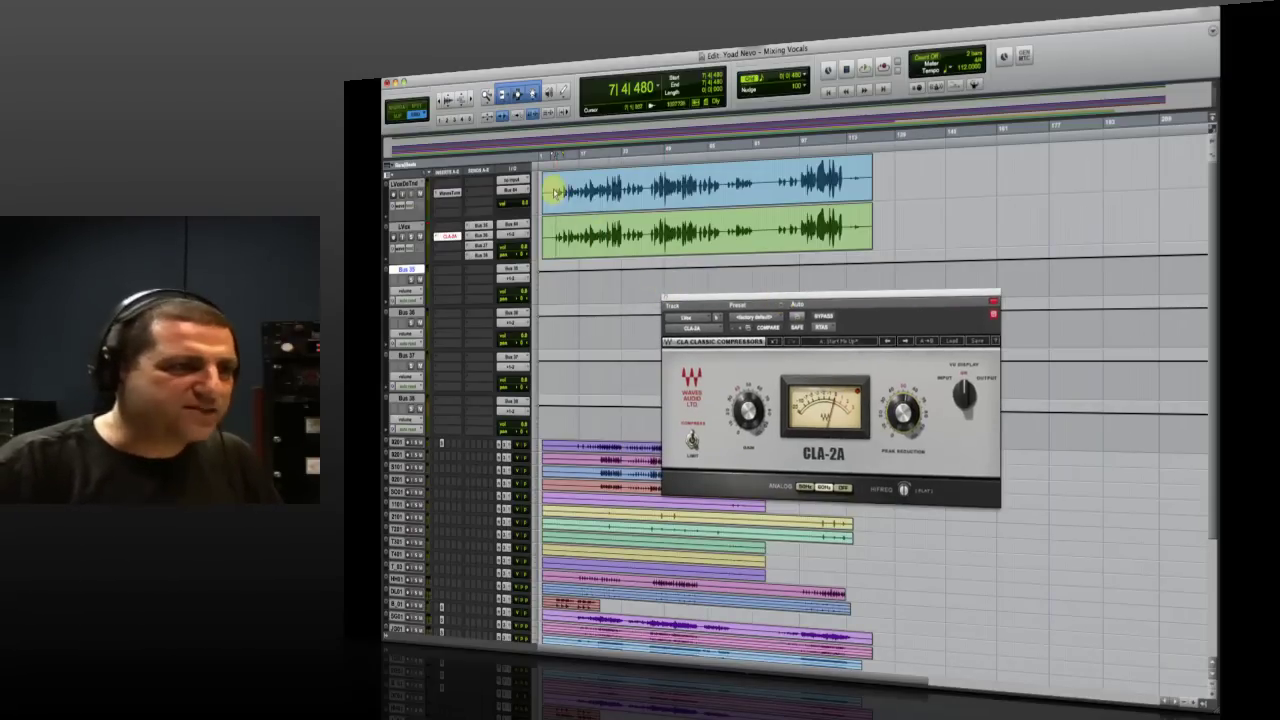
left_click(557, 190)
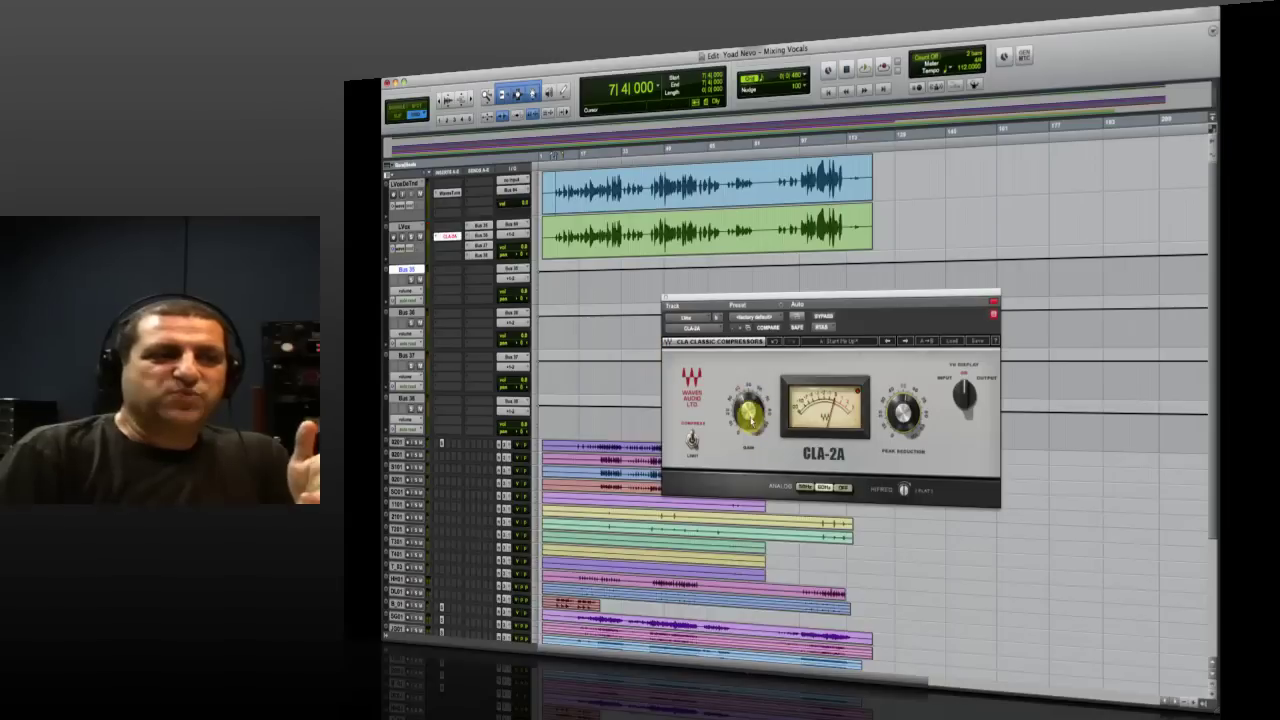
mouse_move(750, 412)
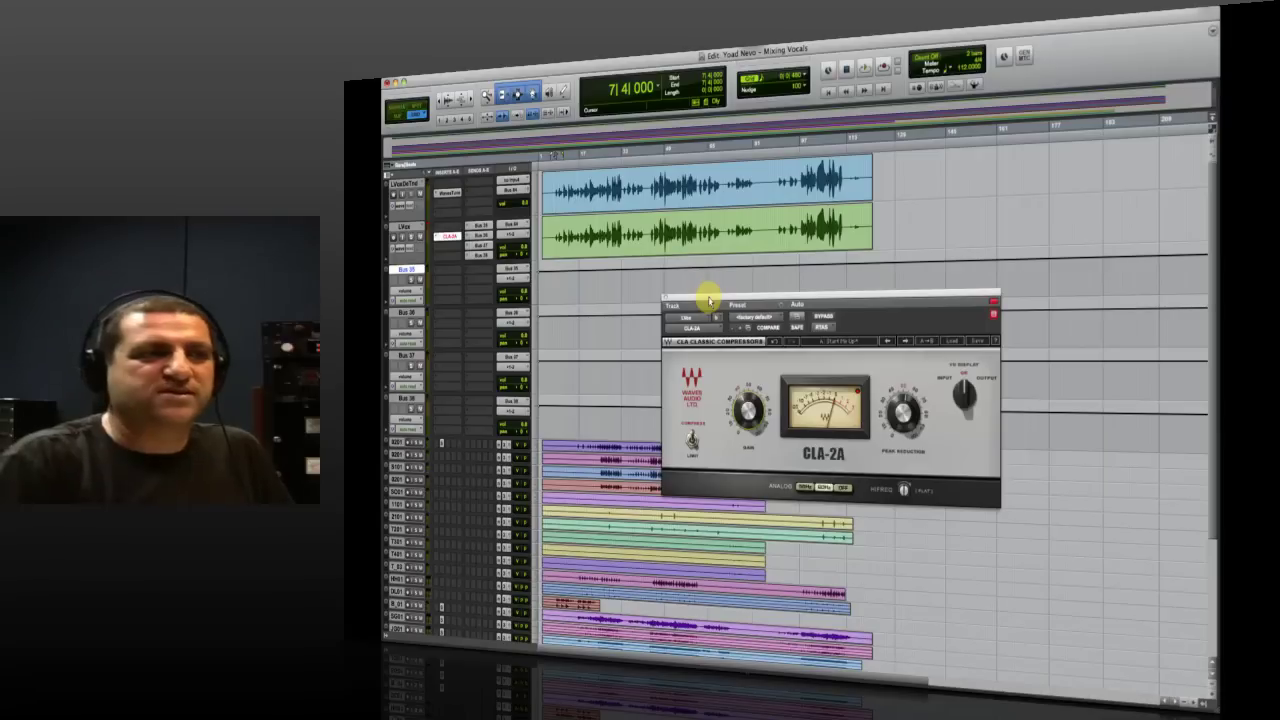
- Insert the RTAS DeEsser (mono) in the LVox track's first insert slot, ahead of the CLA-2A, and reposition its window
left_click(437, 231)
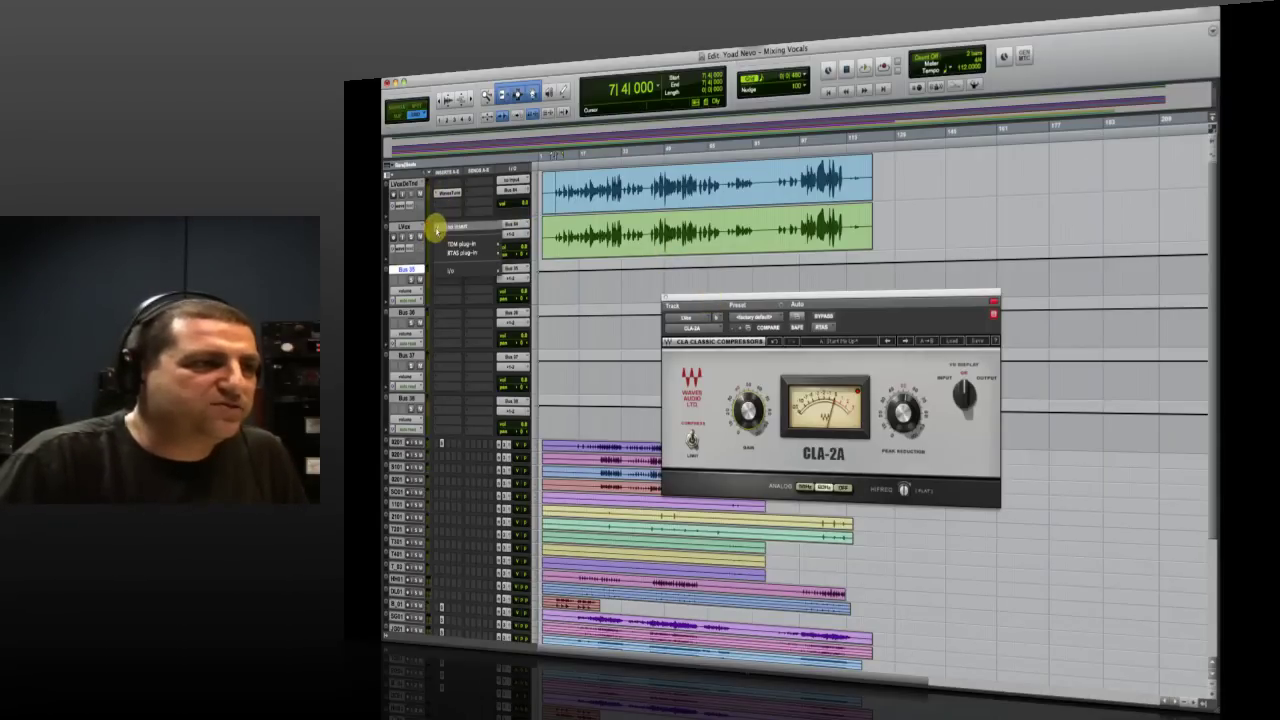
mouse_move(458, 252)
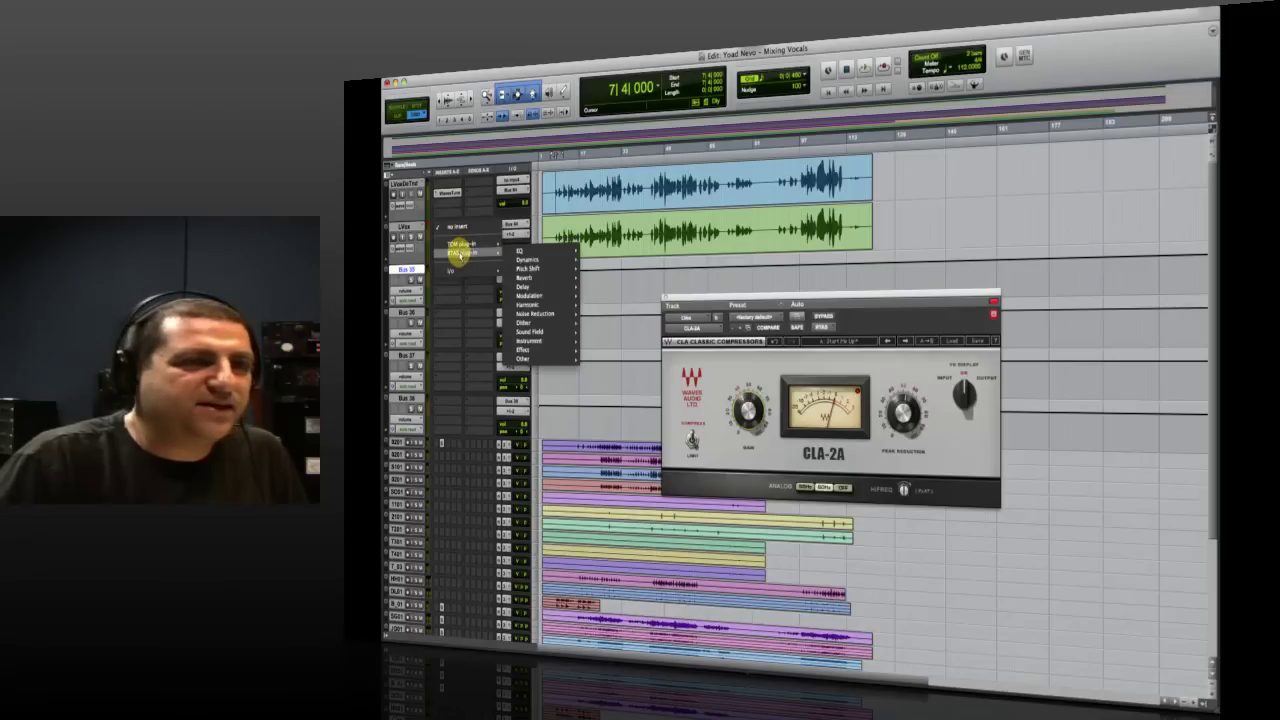
mouse_move(545, 259)
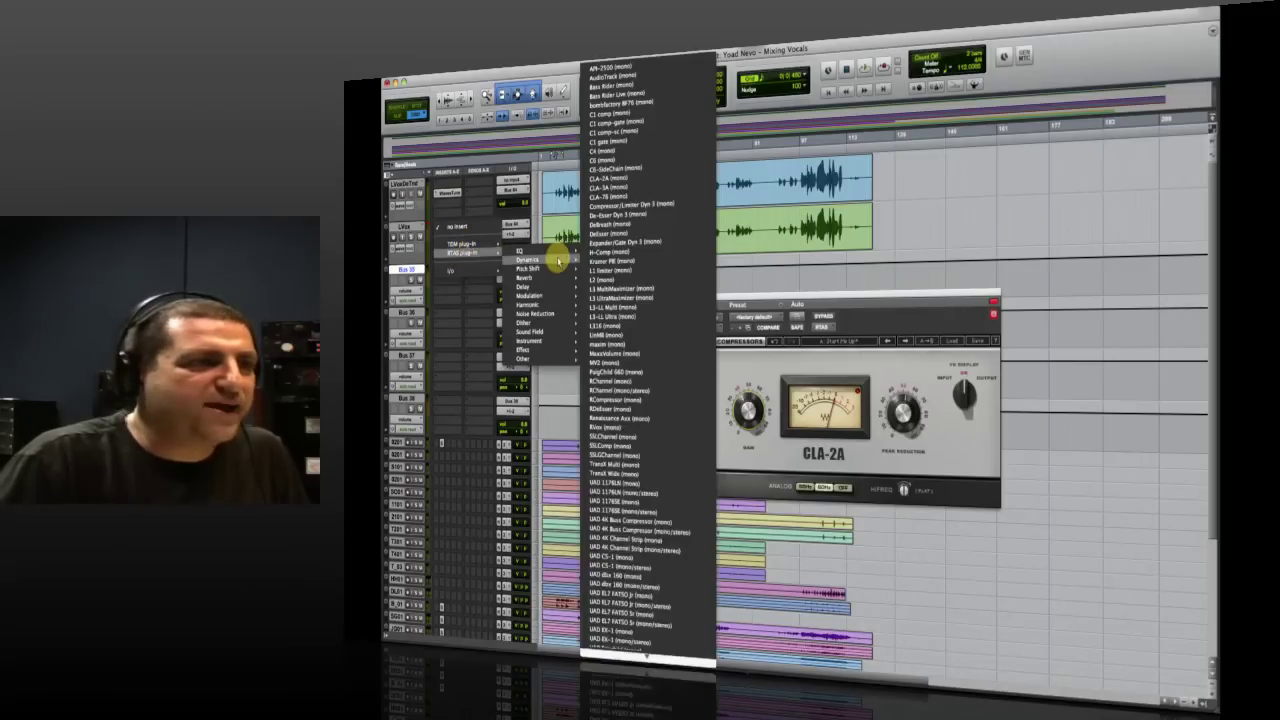
left_click(643, 222)
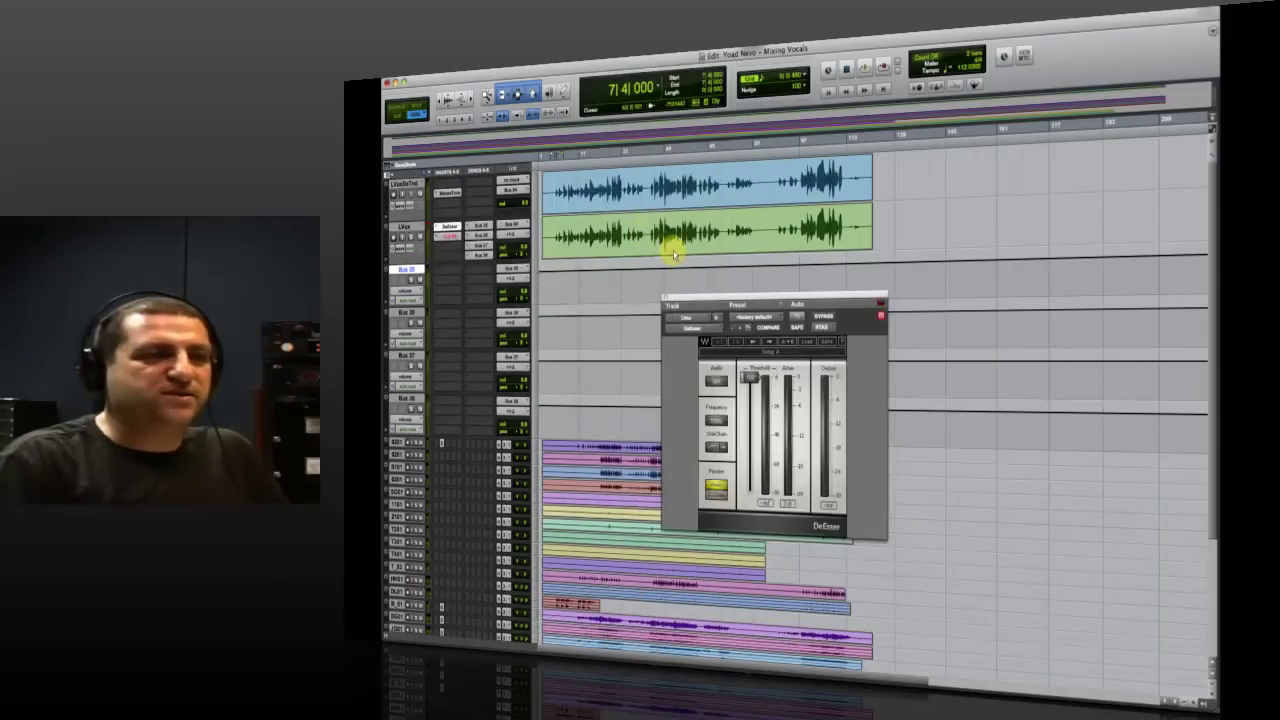
left_click_drag(731, 292, 734, 267)
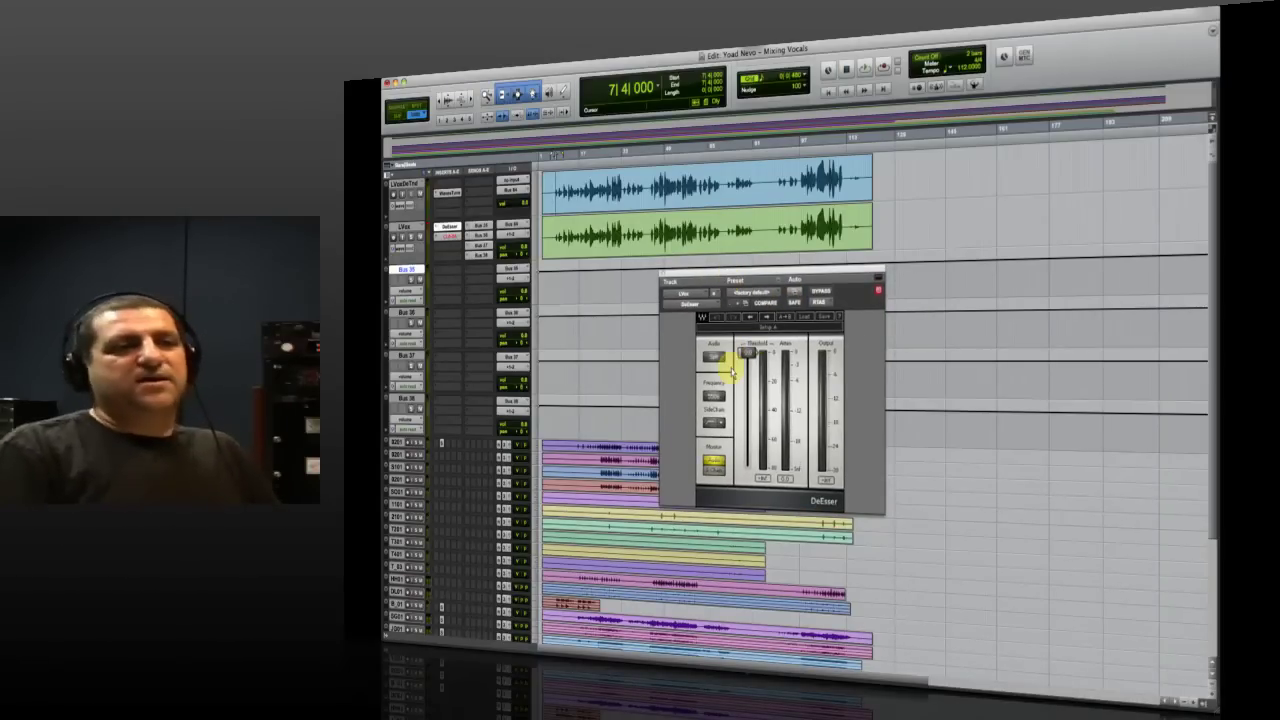
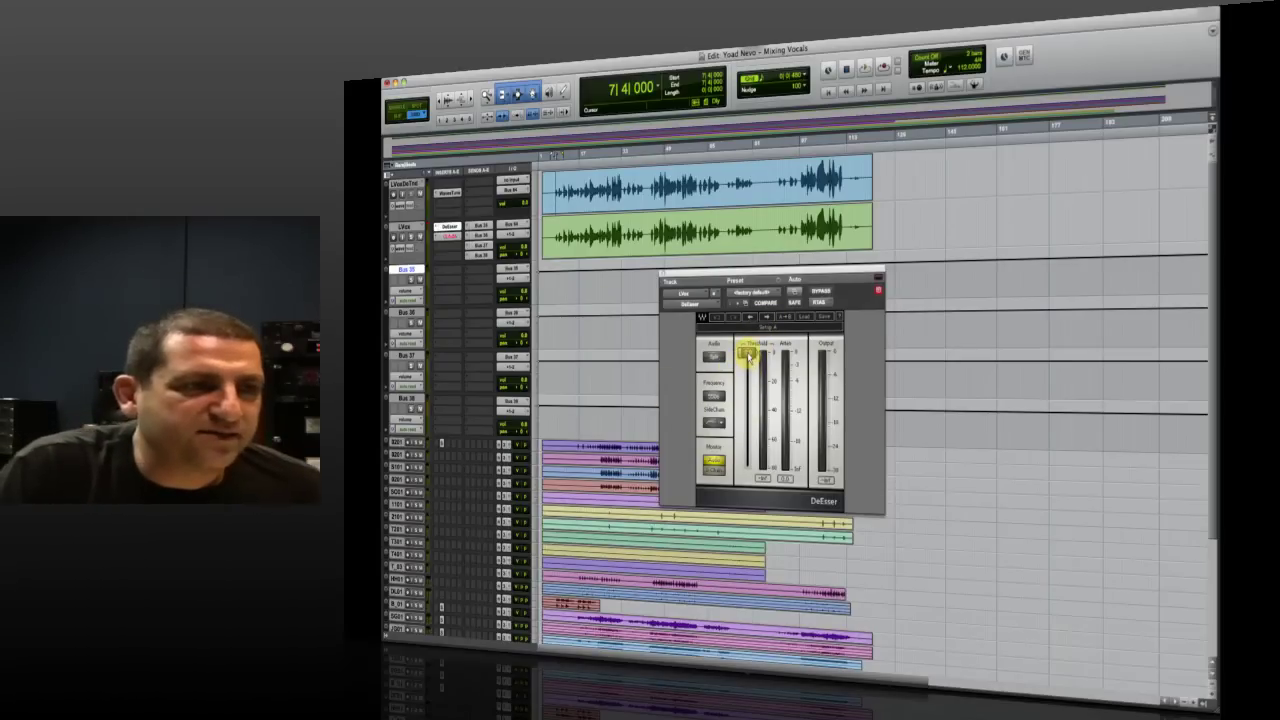
- Lower the DeEsser's threshold while the vocal plays and replay the phrase from 12|4|000
key("space")
left_click_drag(748, 355, 748, 397)
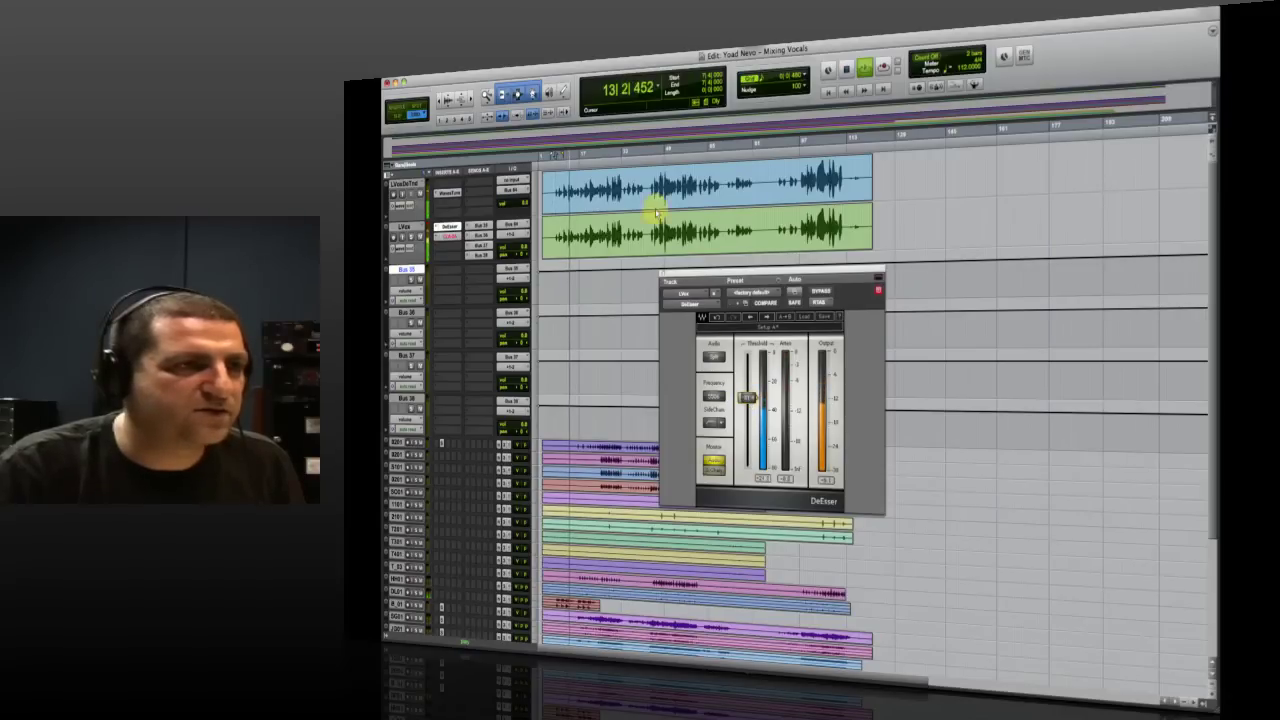
left_click(566, 187)
key("super+bracketright")
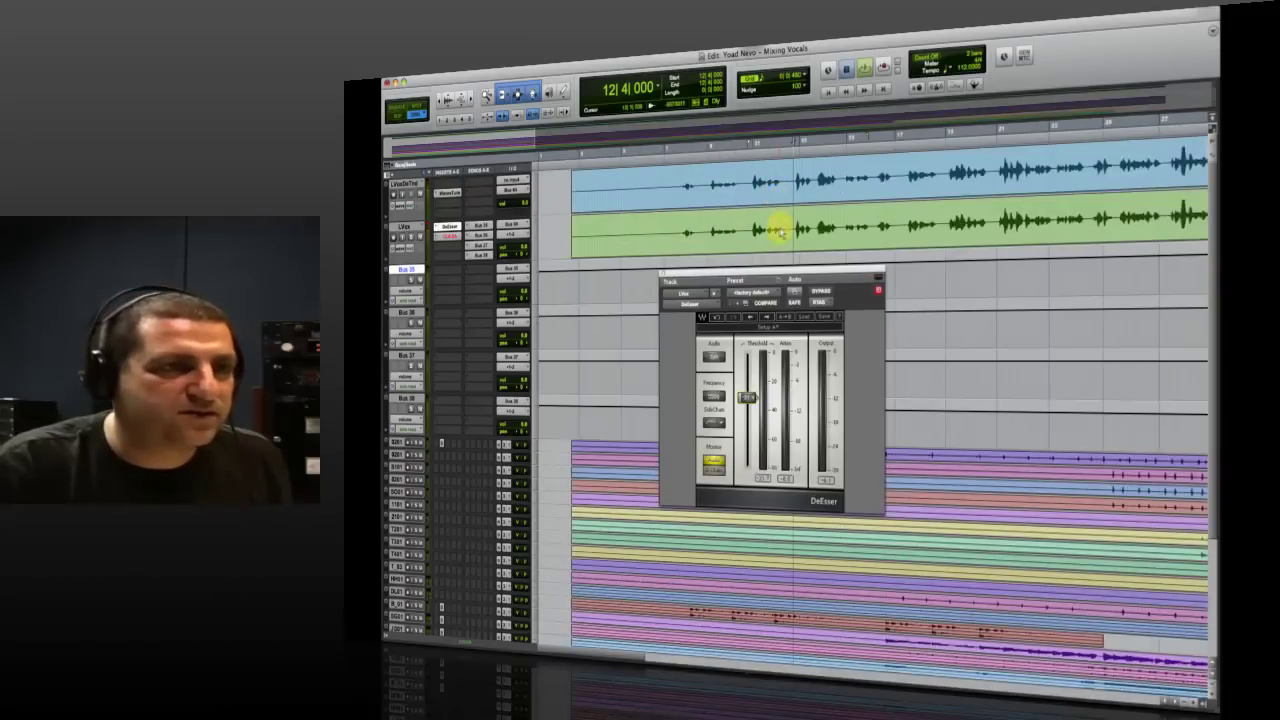
key("space")
key("space")
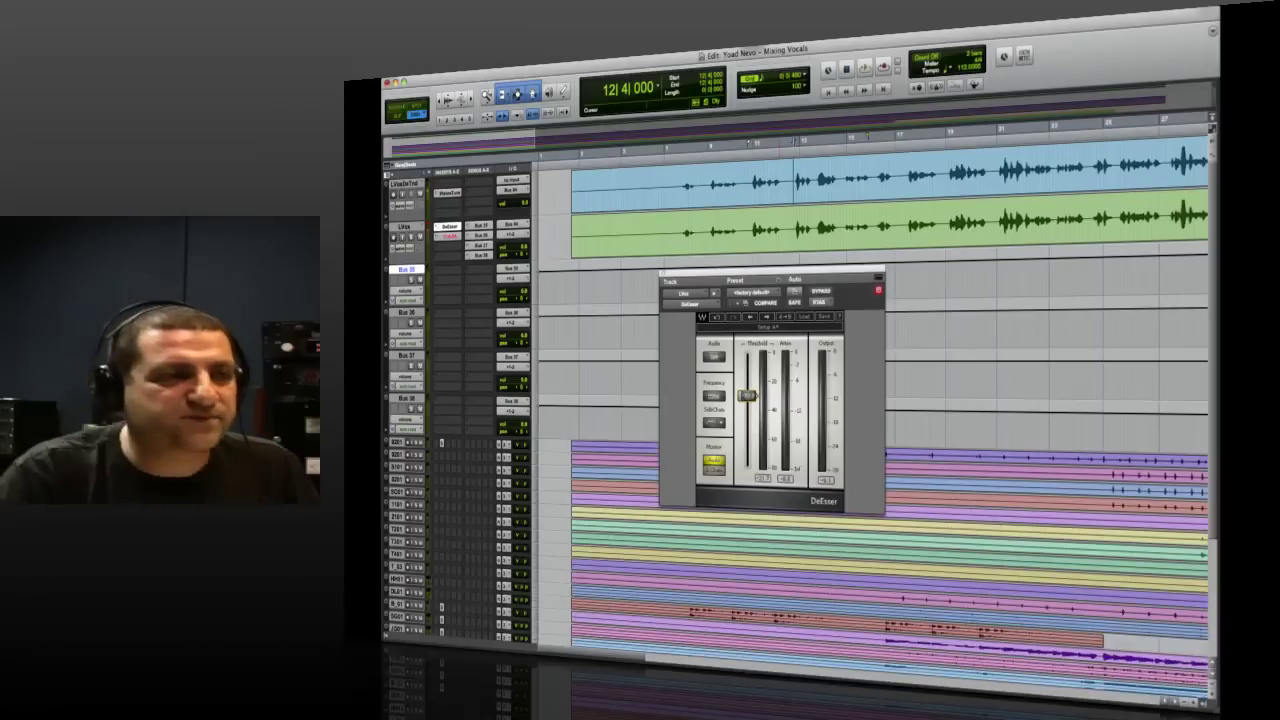
- Compare the vocal phrase from 12|4|000 with the DeEsser bypassed and active
left_click(818, 296)
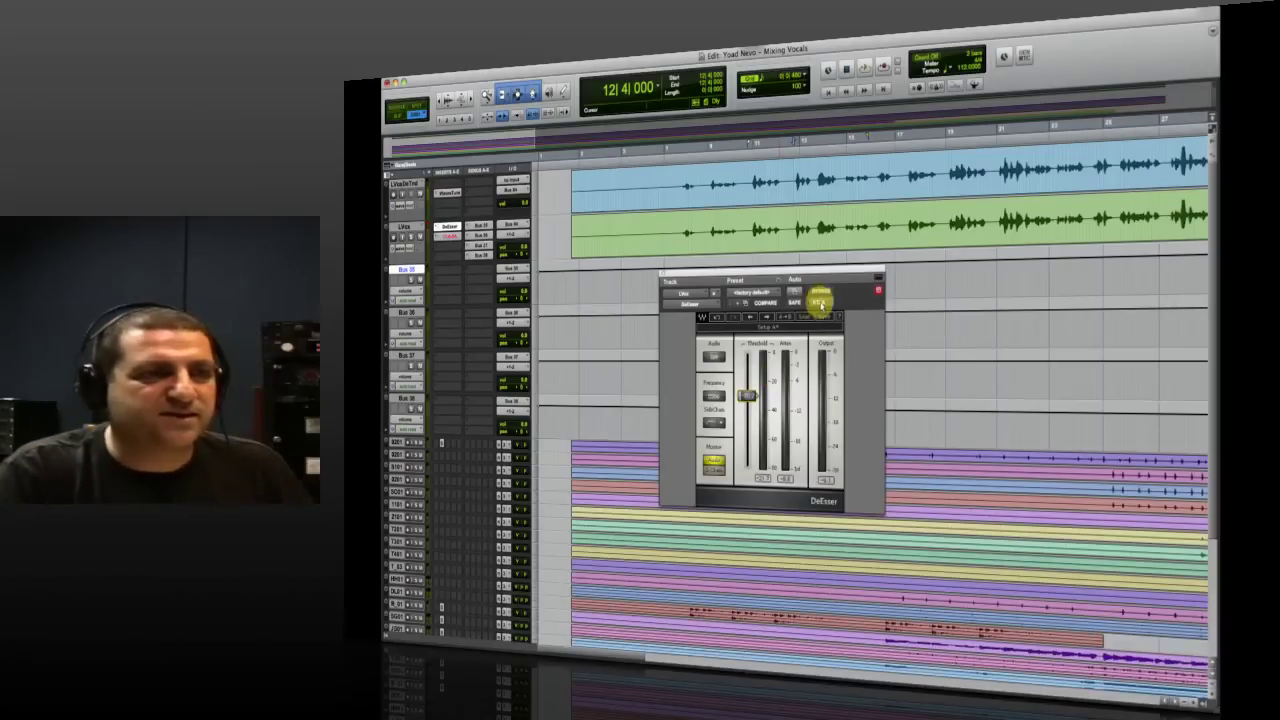
key("space")
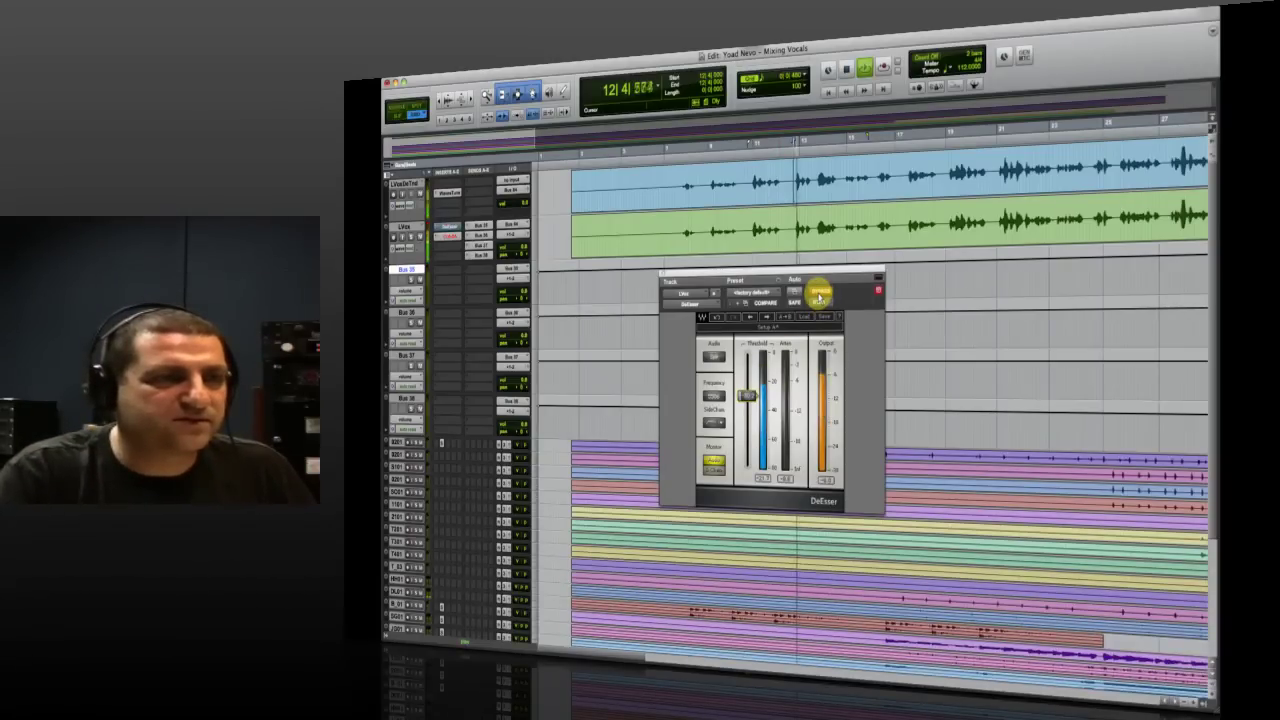
key("space")
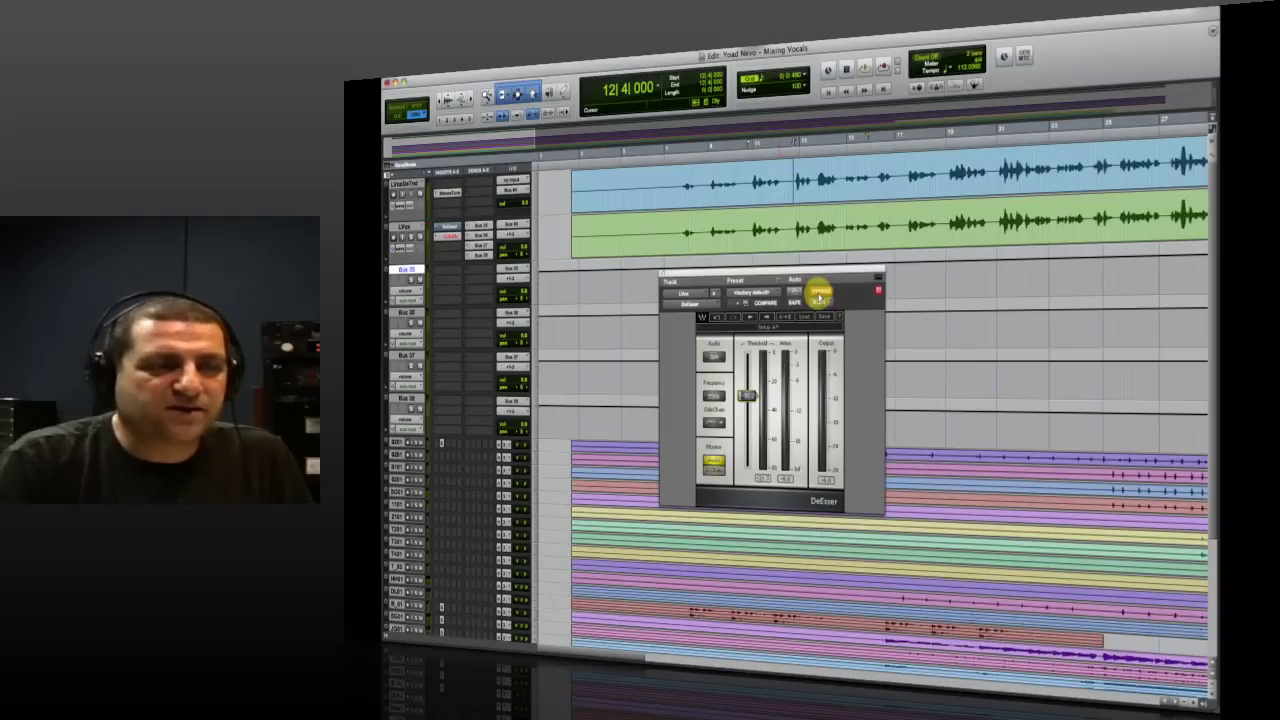
key("space")
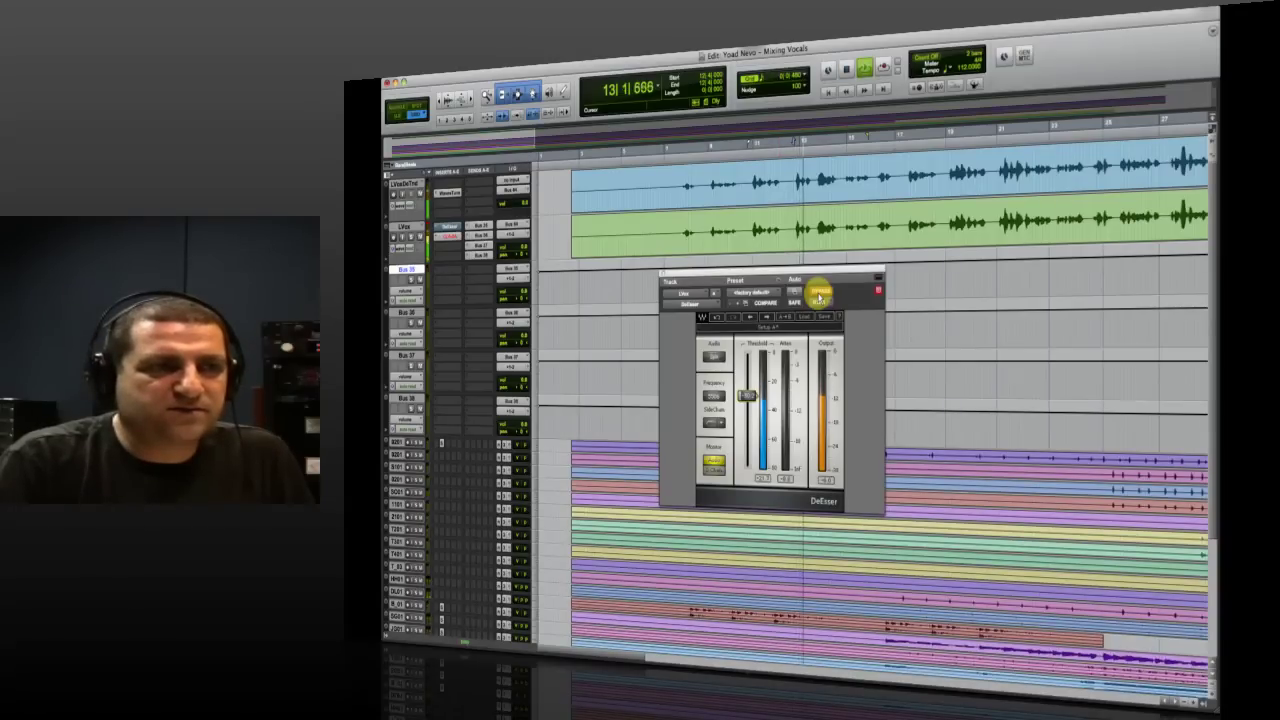
key("space")
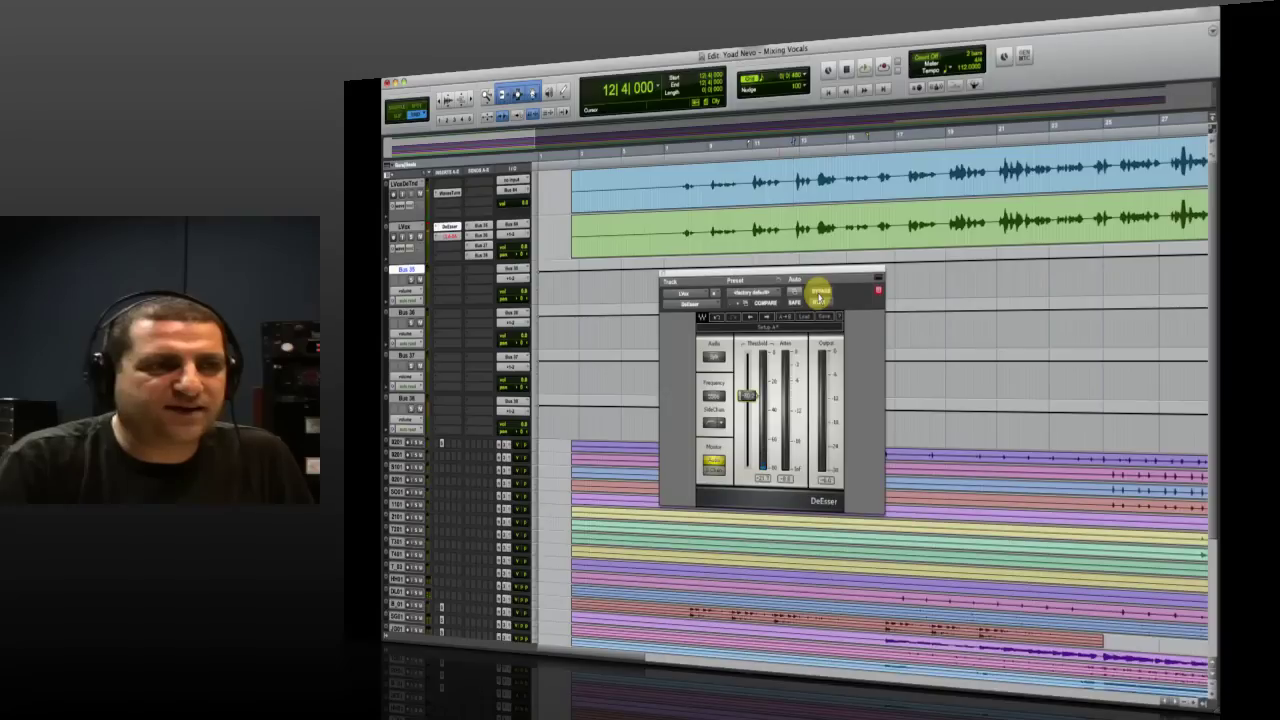
key("space")
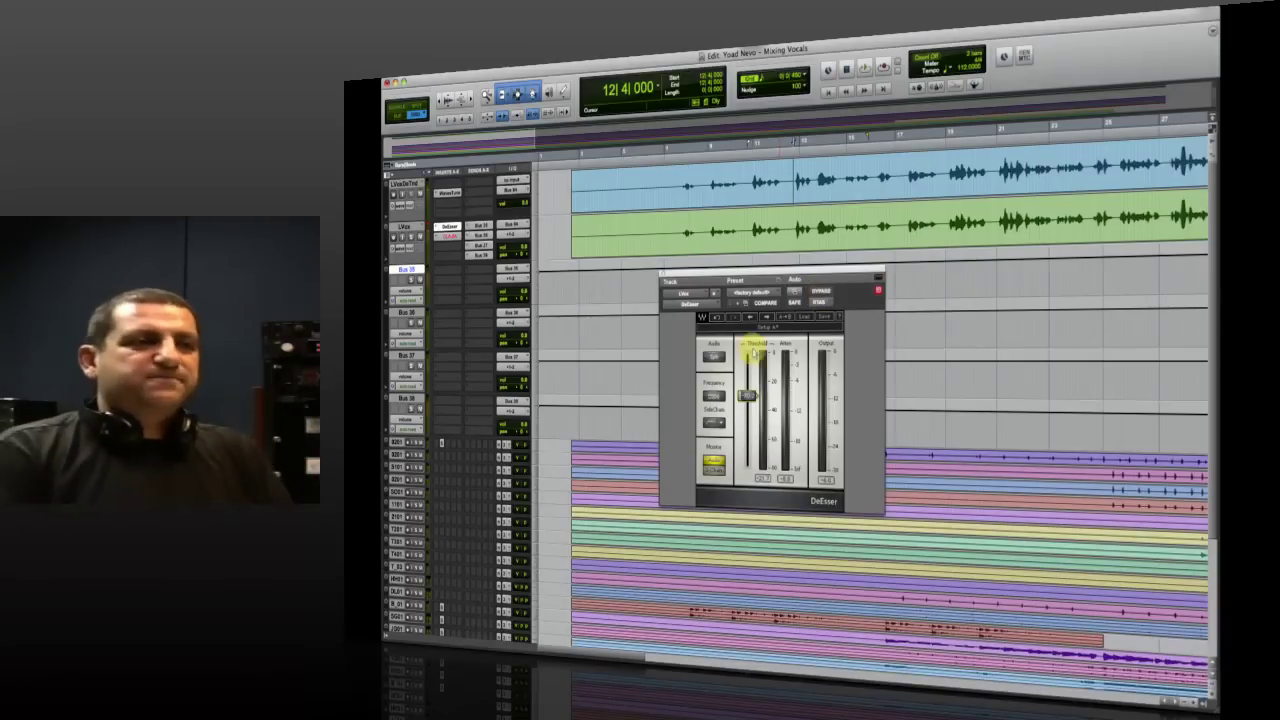
- Solo the LVox track, set the DeEsser to monitor its sidechain signal and play the phrase from 12|4|000
left_click(715, 358)
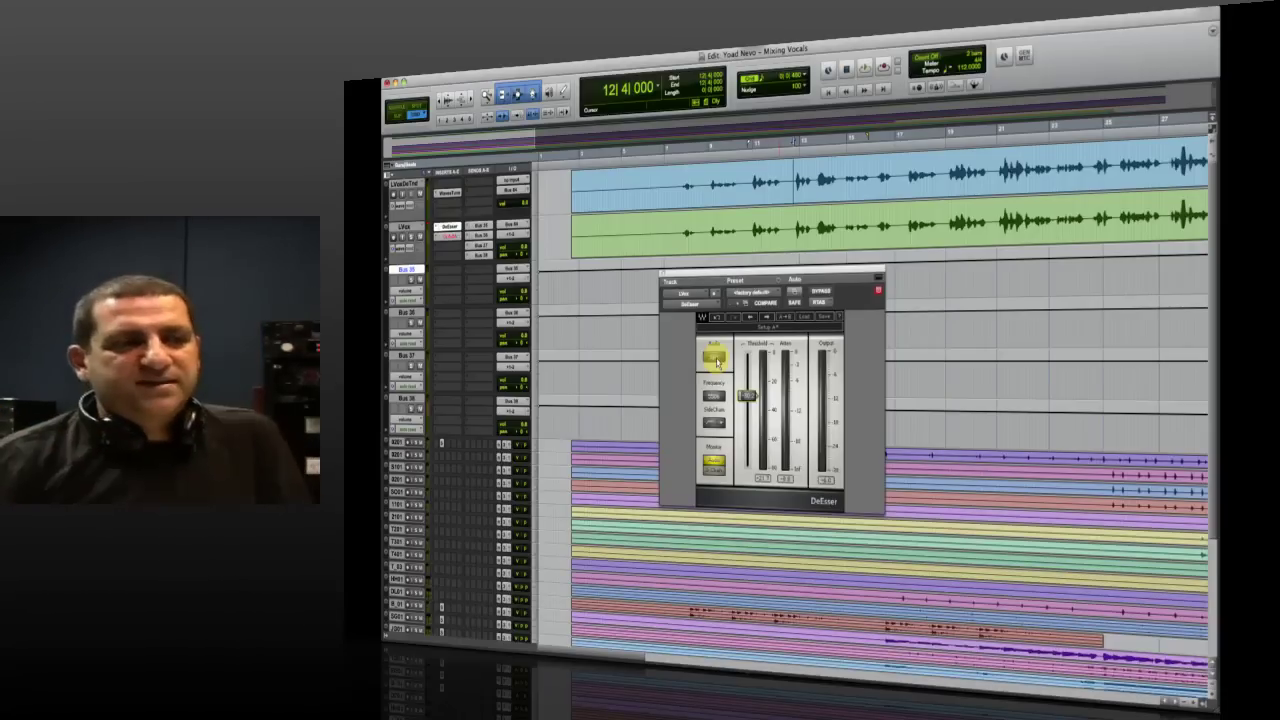
left_click(714, 463)
left_click(411, 238)
left_click(716, 468)
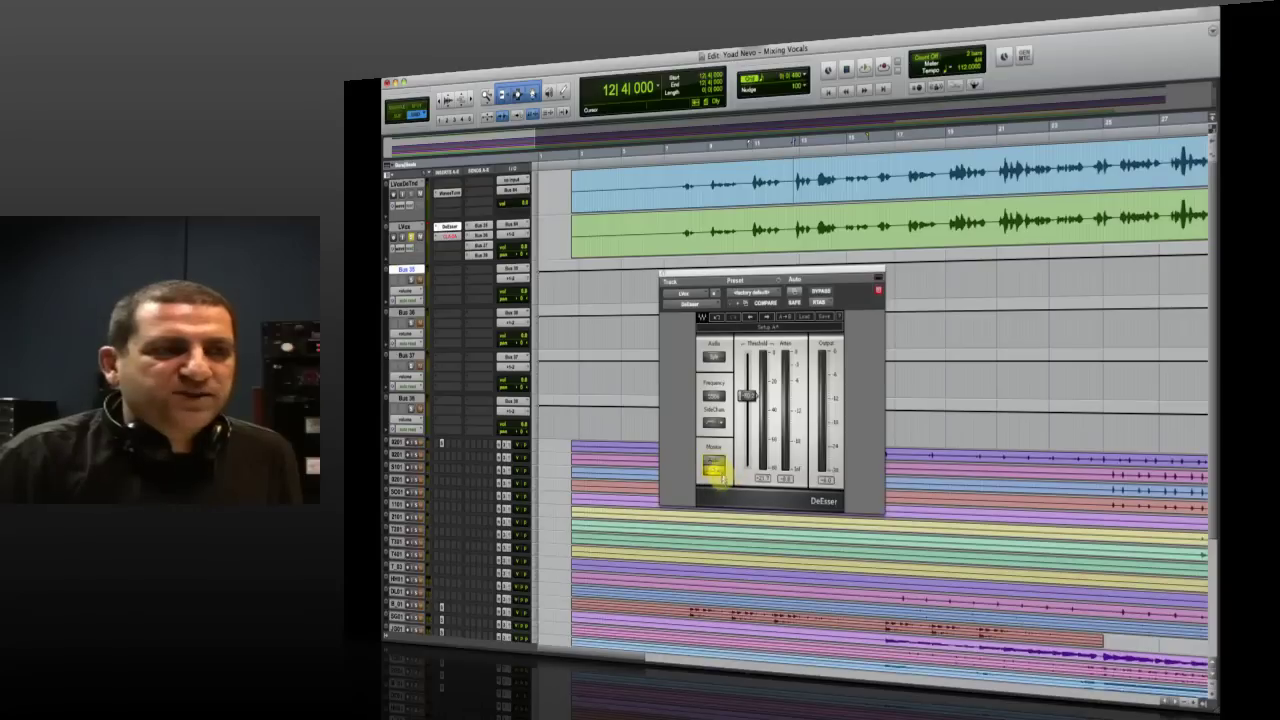
left_click(714, 466)
key("space")
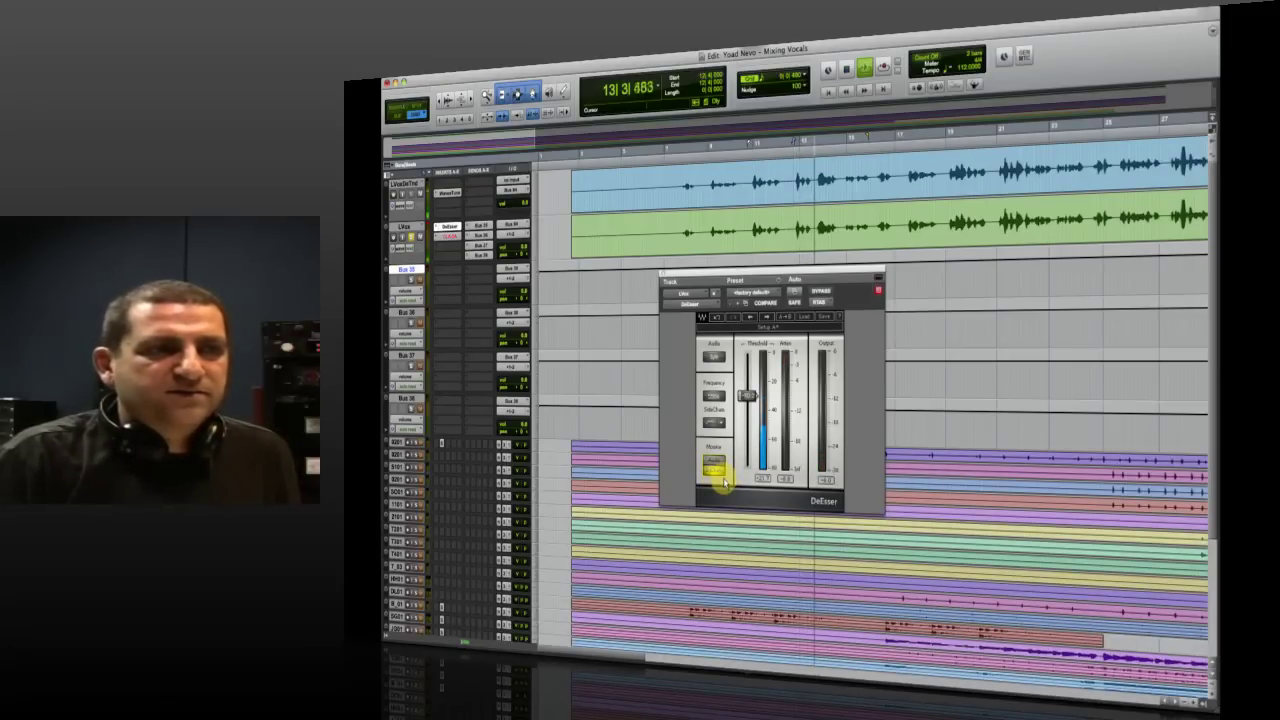
key("space")
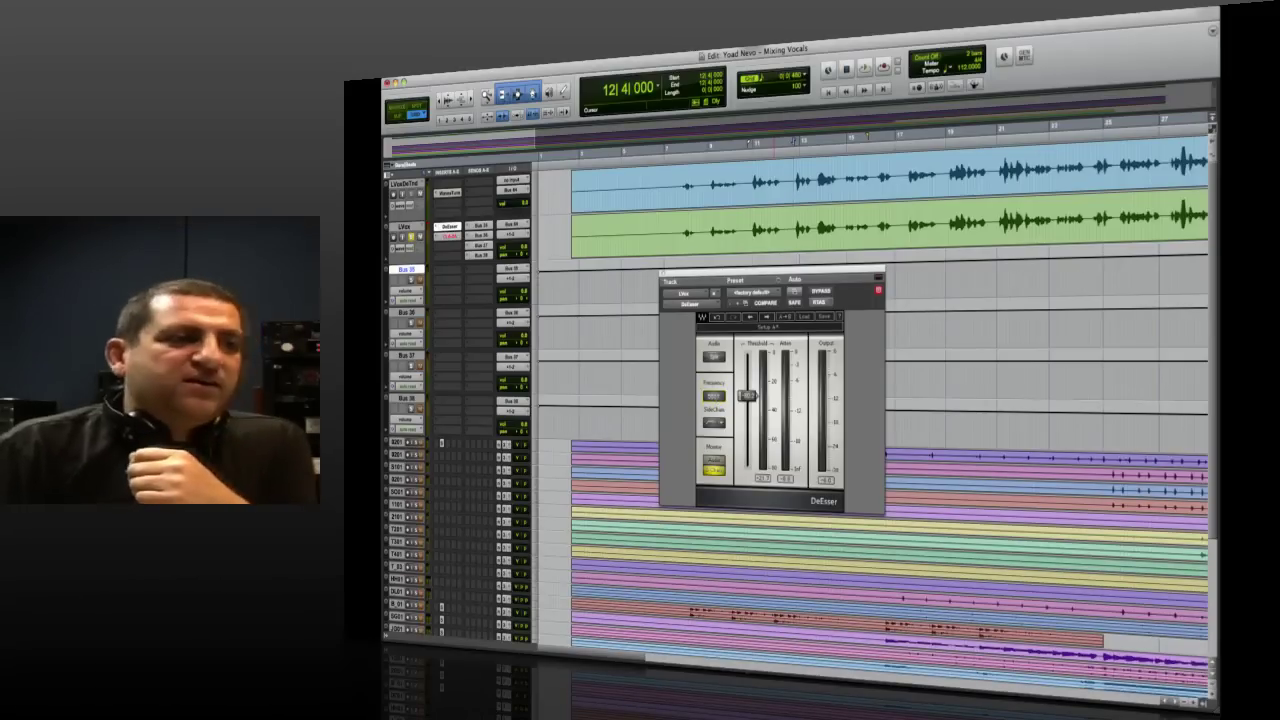
- Return the DeEsser's monitoring to audio, set its audio mode to Wide and play the phrase from 12|4|000
left_click(714, 396)
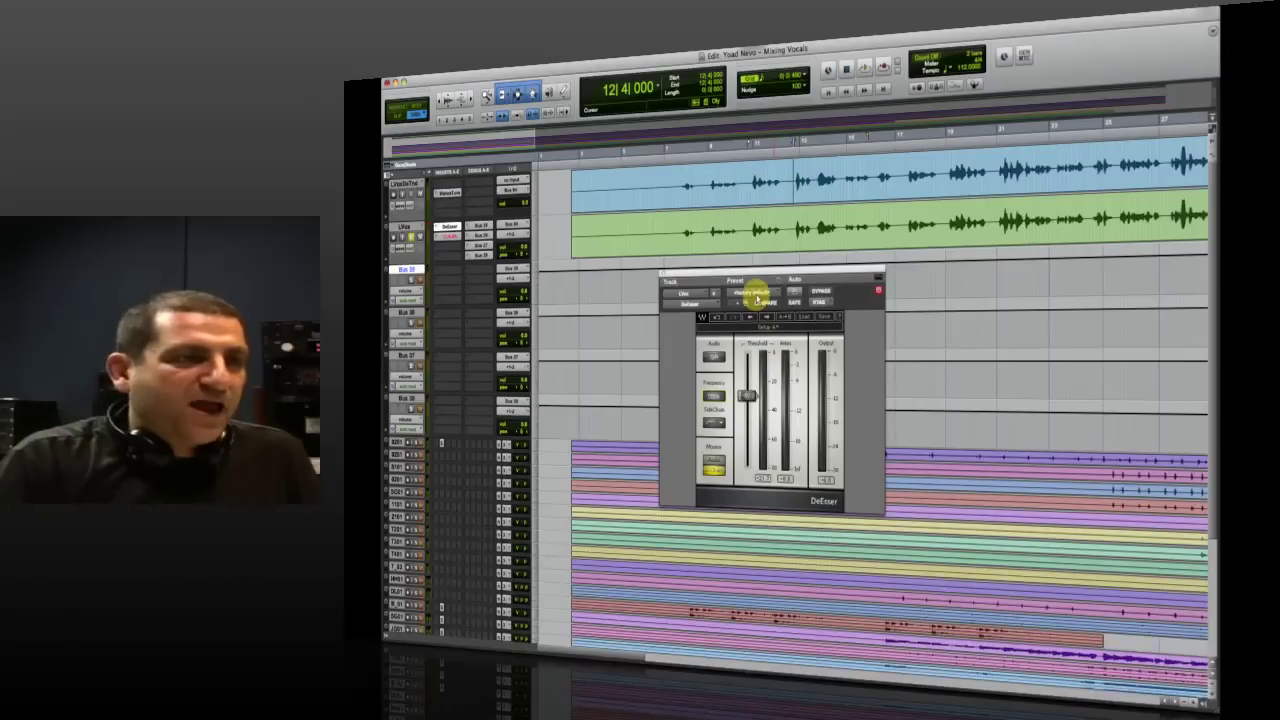
left_click_drag(747, 278, 745, 274)
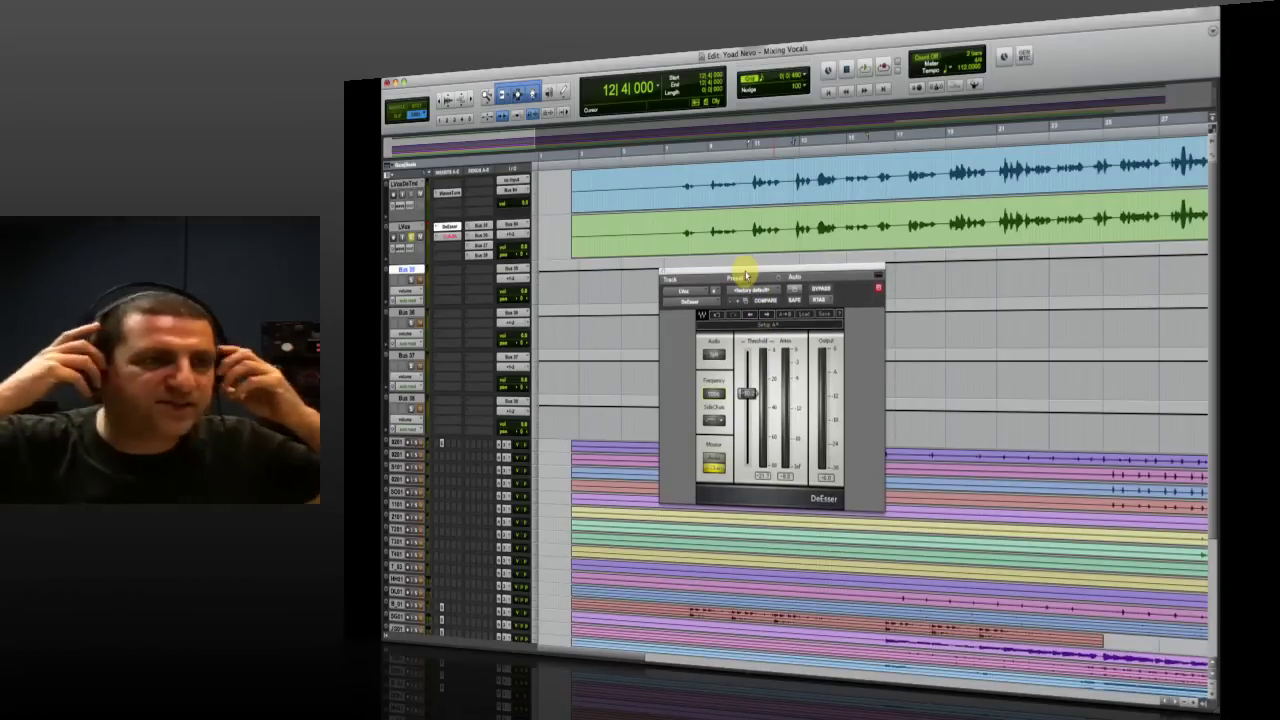
key("space")
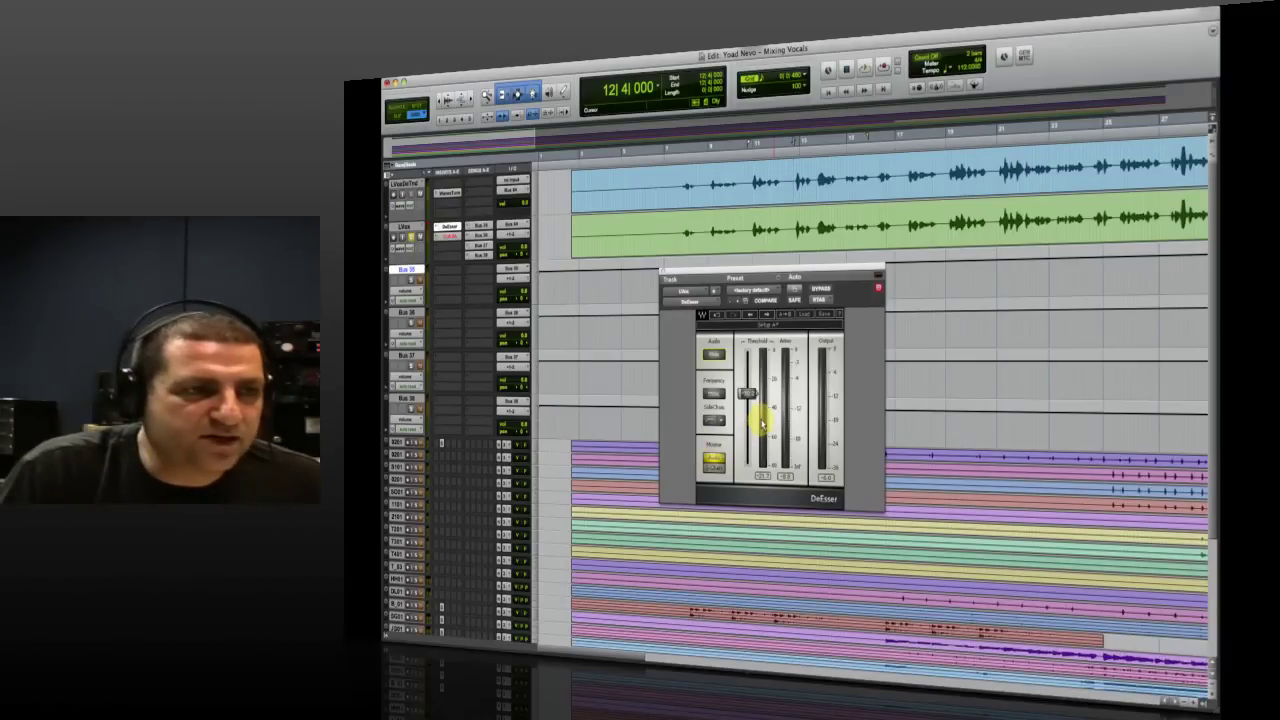
key("space")
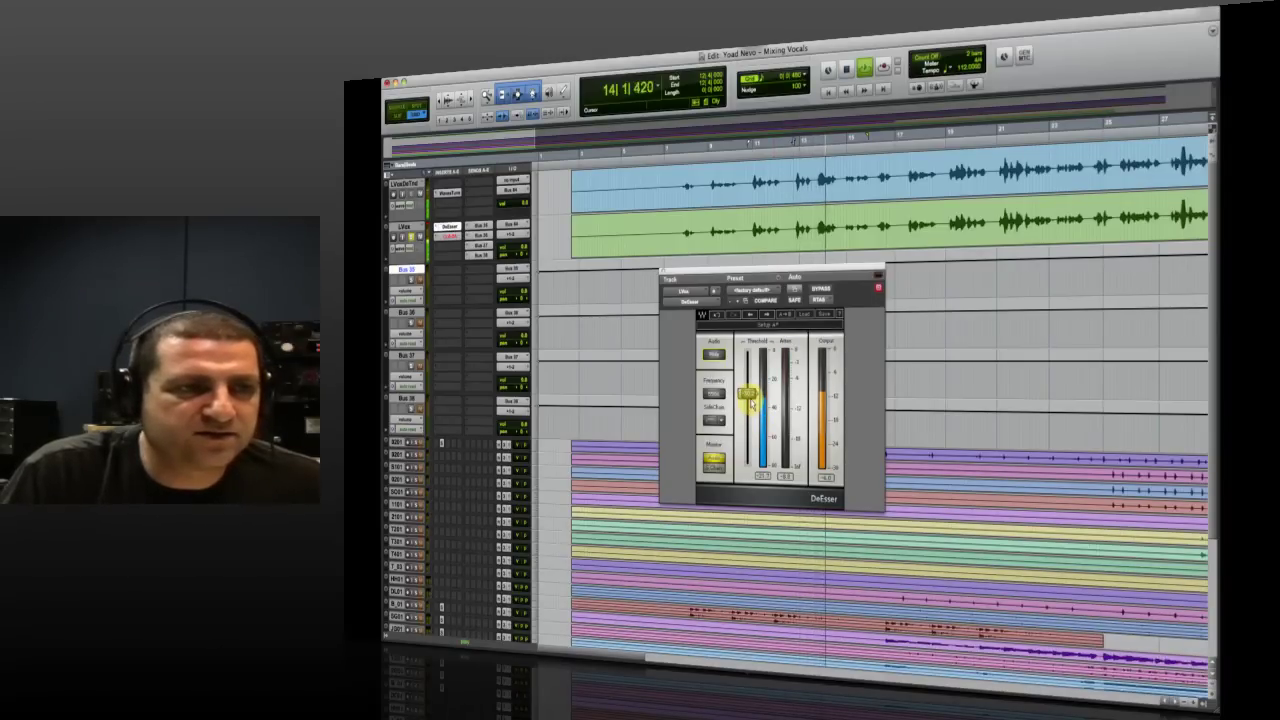
- Compare the phrase from 12|4|000 with the DeEsser's audio mode set to Split and to Wide
left_click(715, 356)
key("space")
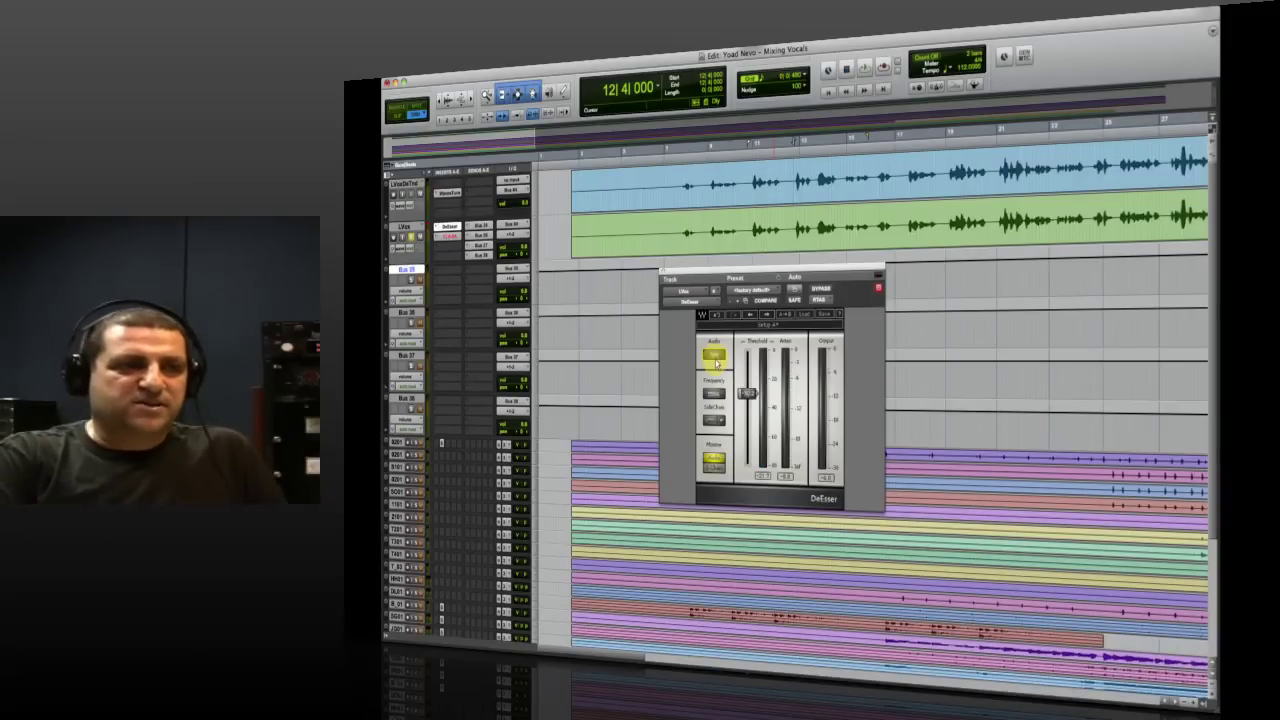
key("space")
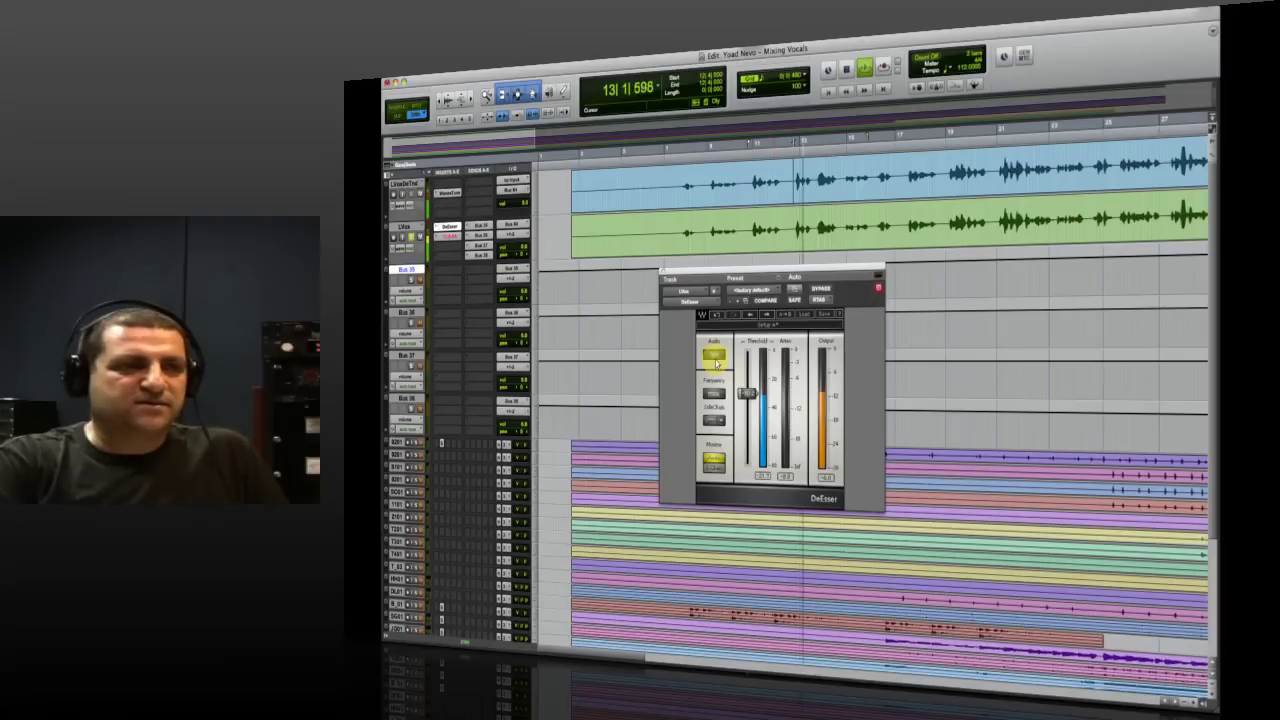
key("space")
key("space")
key("space")
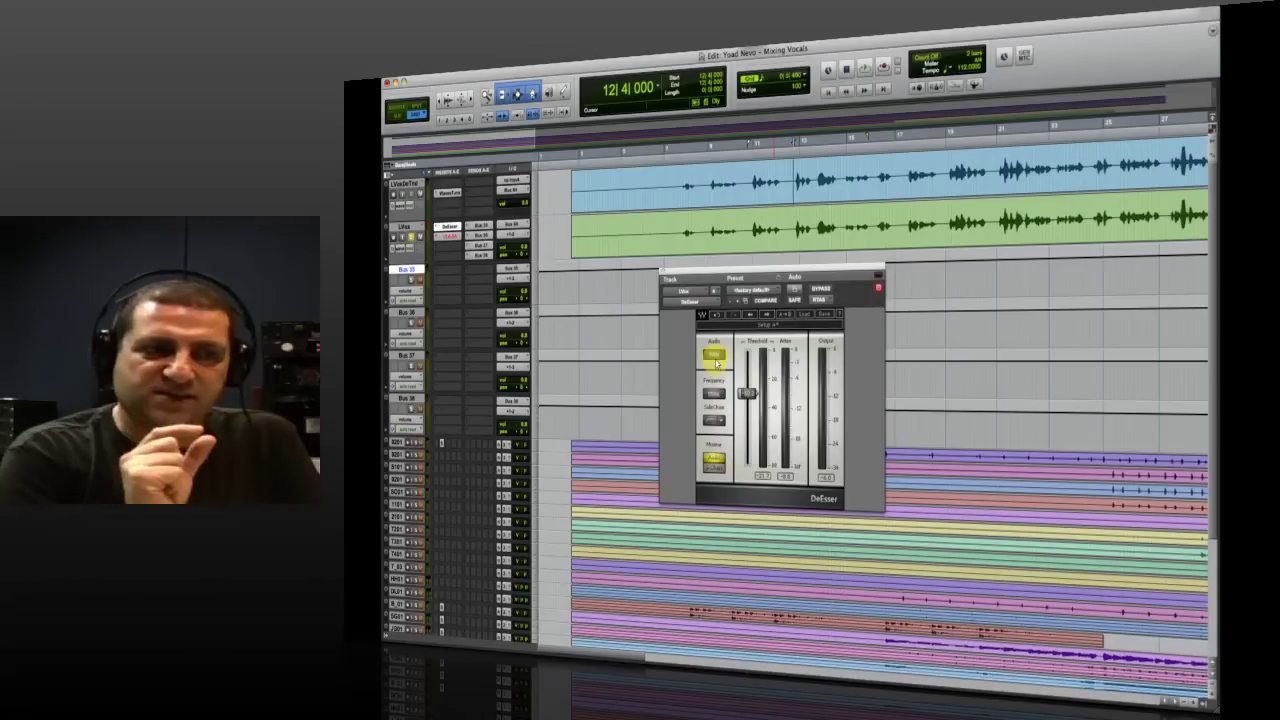
- Set the playback start to 7|4|480 and compare the opening vocal sound with the DeEsser in Wide and Split modes
left_click(681, 178)
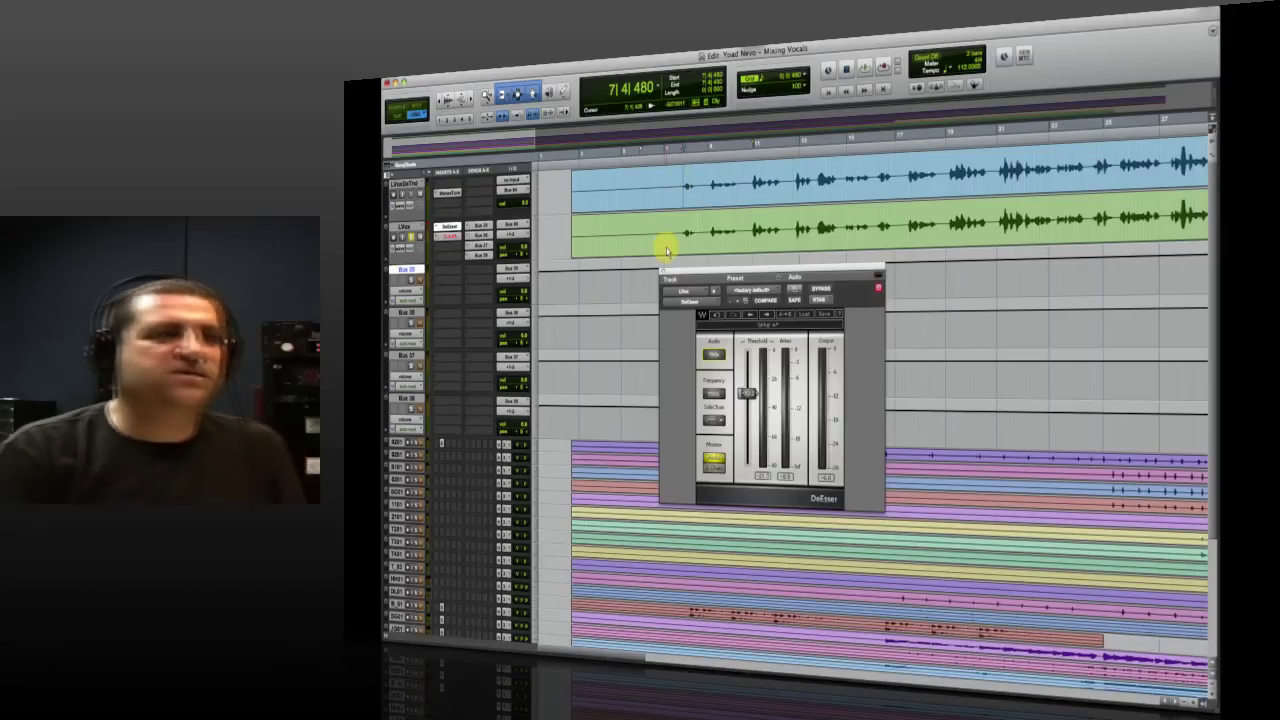
key("space")
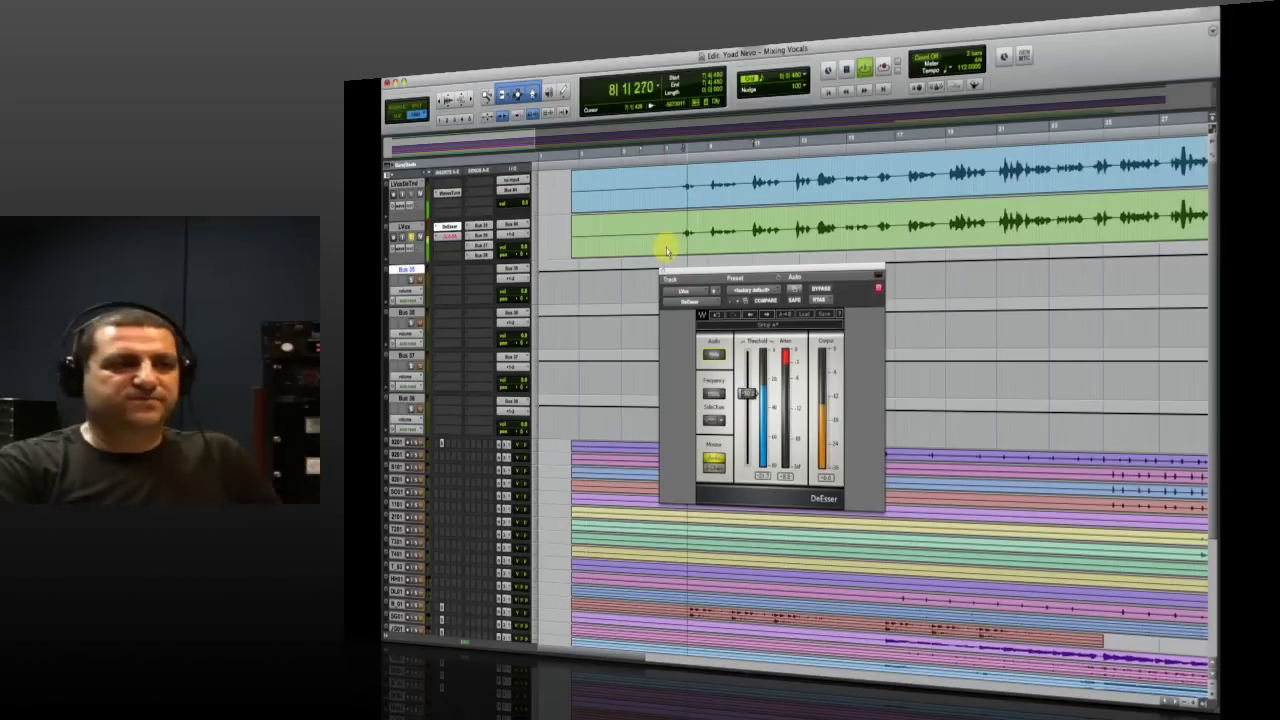
key("space")
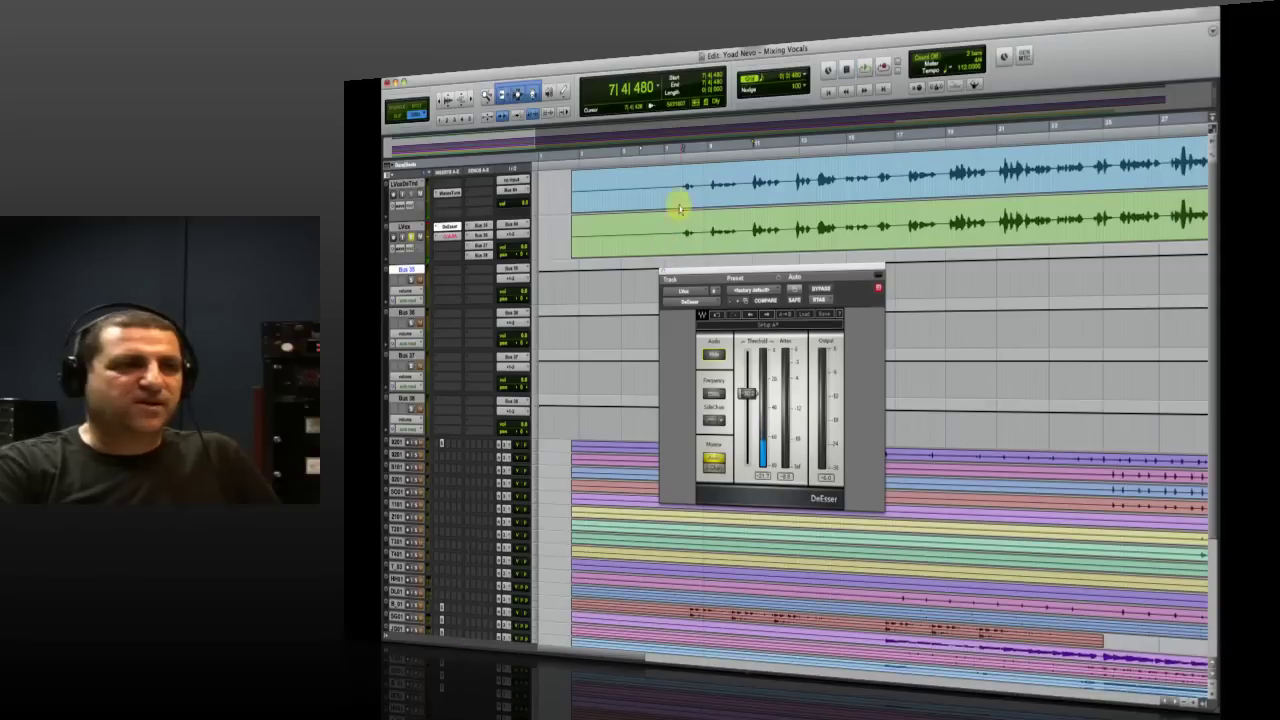
key("space")
key("space")
key("space")
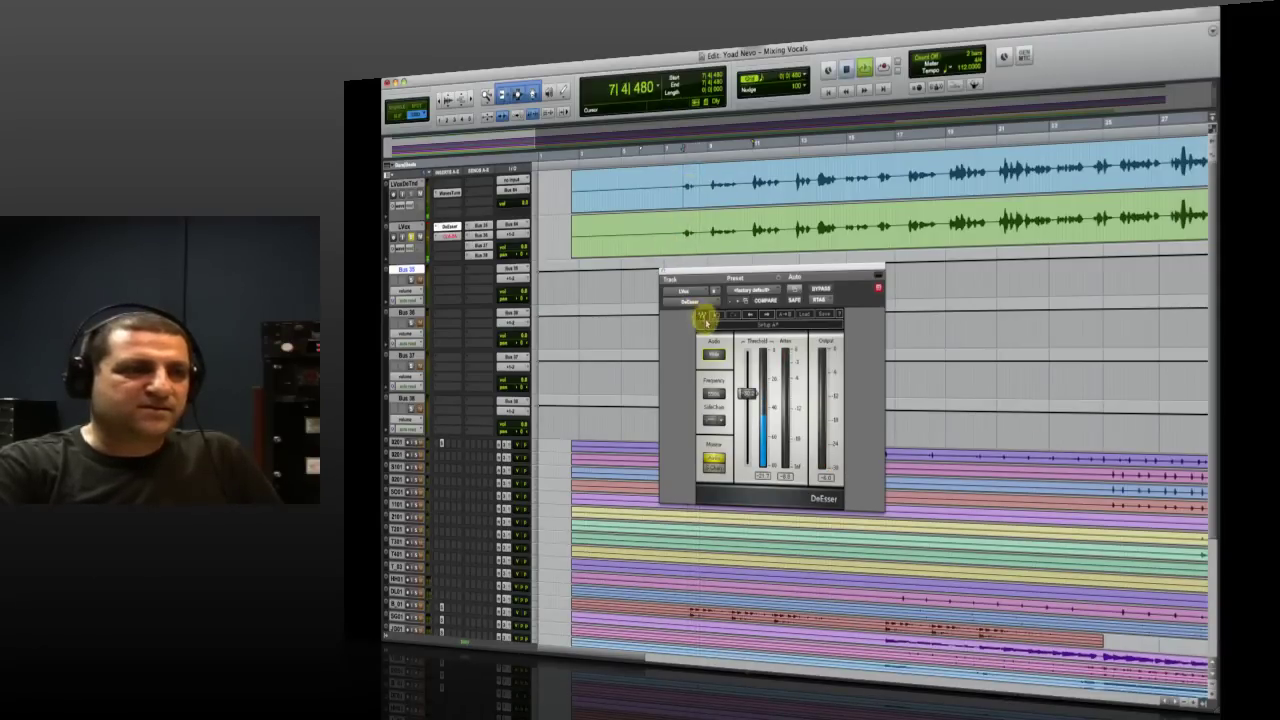
key("space")
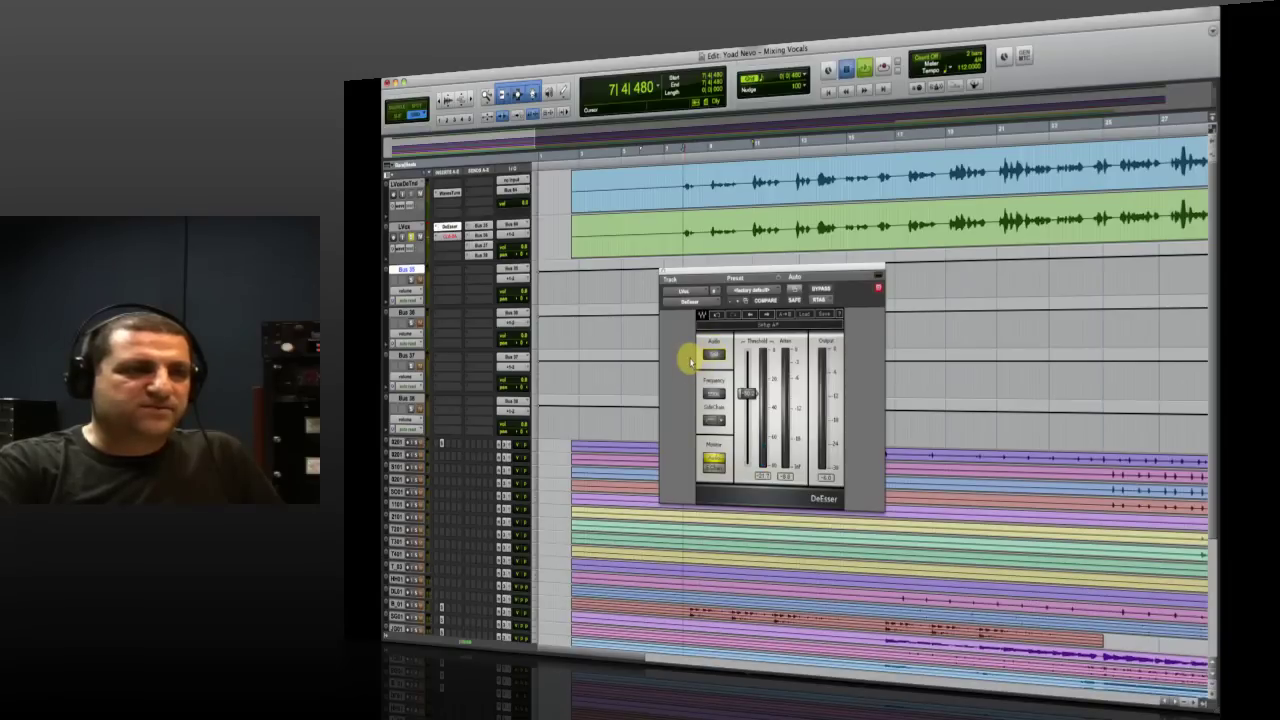
left_click(706, 356)
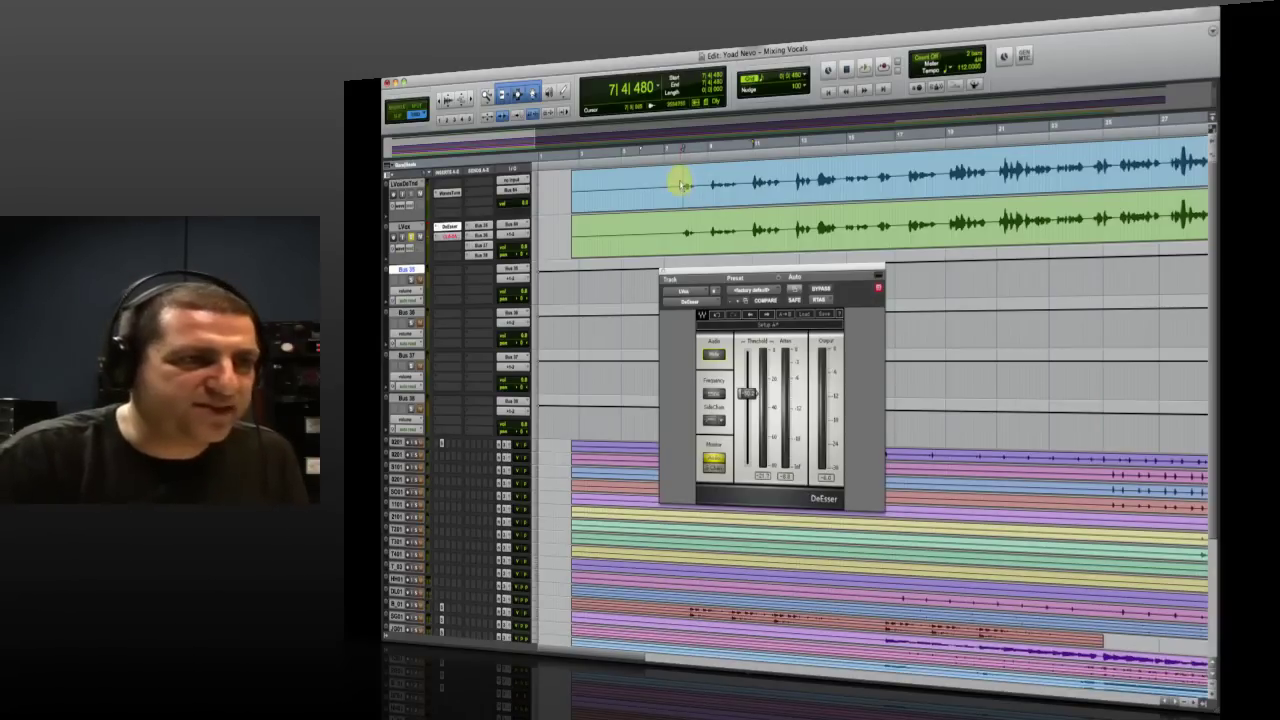
- Set the playback start to 7|4|000, show more of the timeline and open the LVox track's CLA-2A
left_click_drag(681, 182, 850, 190)
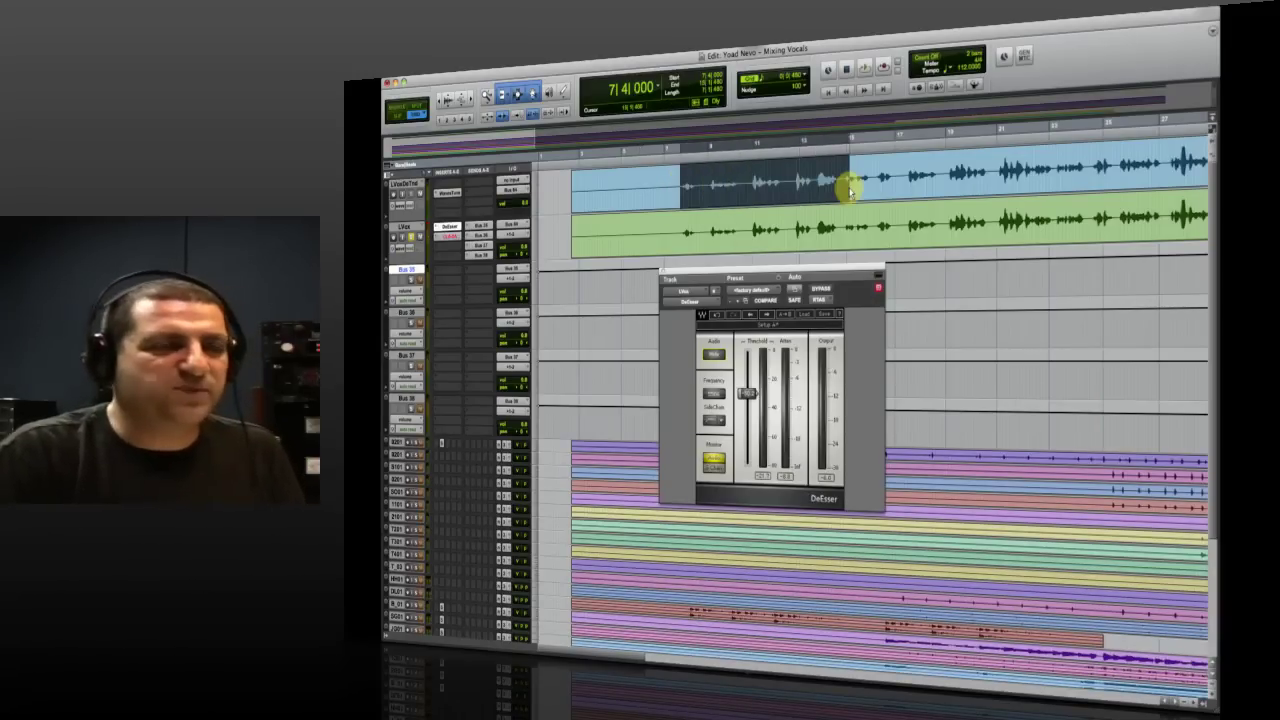
left_click(685, 228)
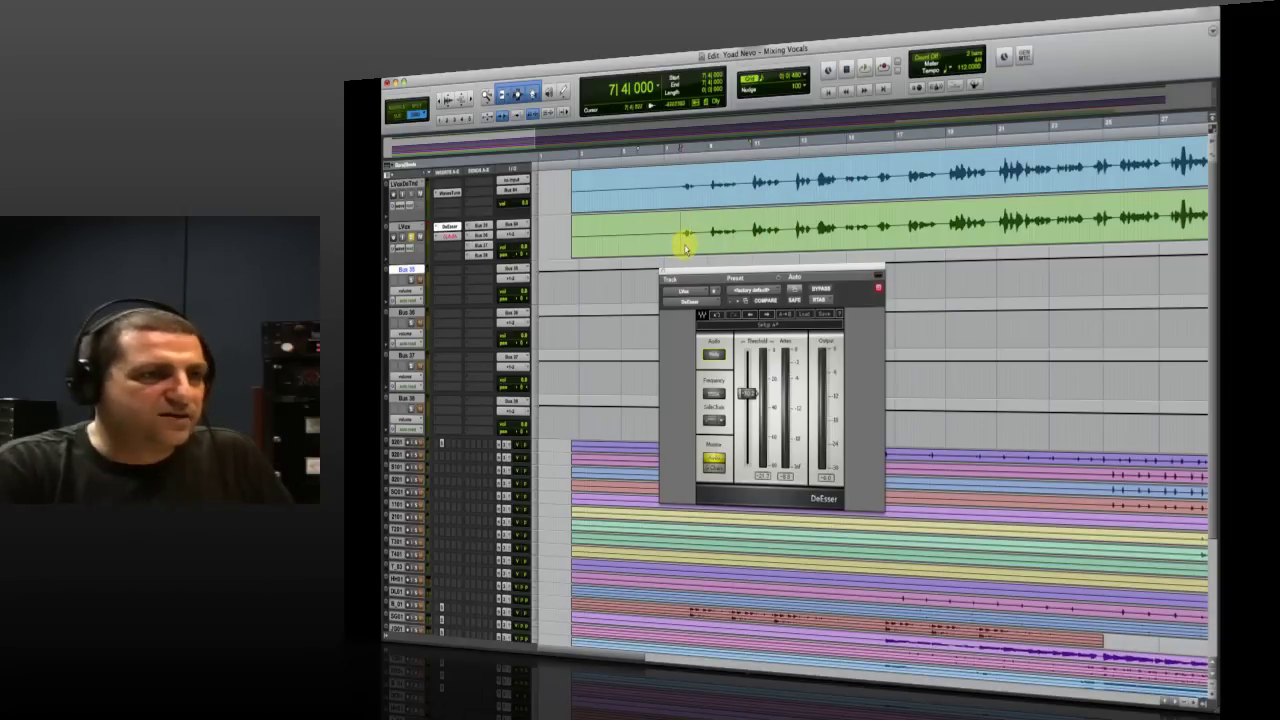
key("super+bracketleft")
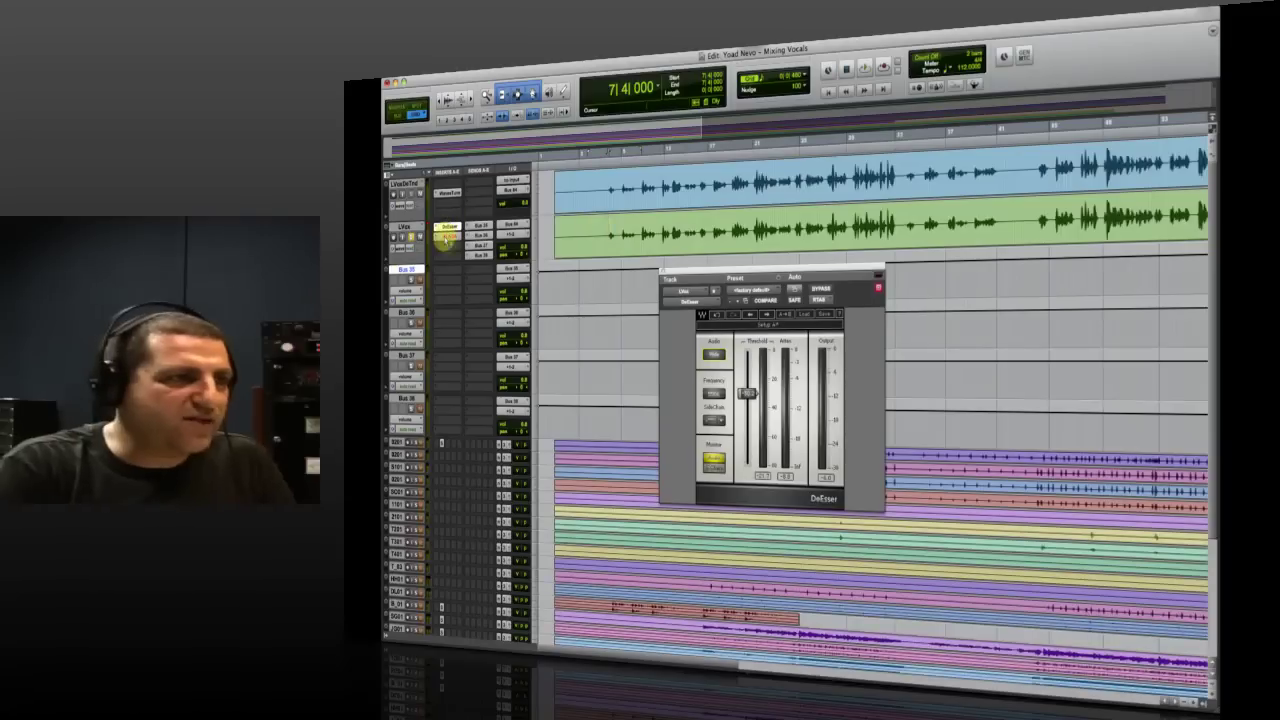
left_click(452, 238)
- Play the vocal through the CLA-2A from 7|4|000 and 7|3|480, and check its peak reduction and gain settings
key("space")
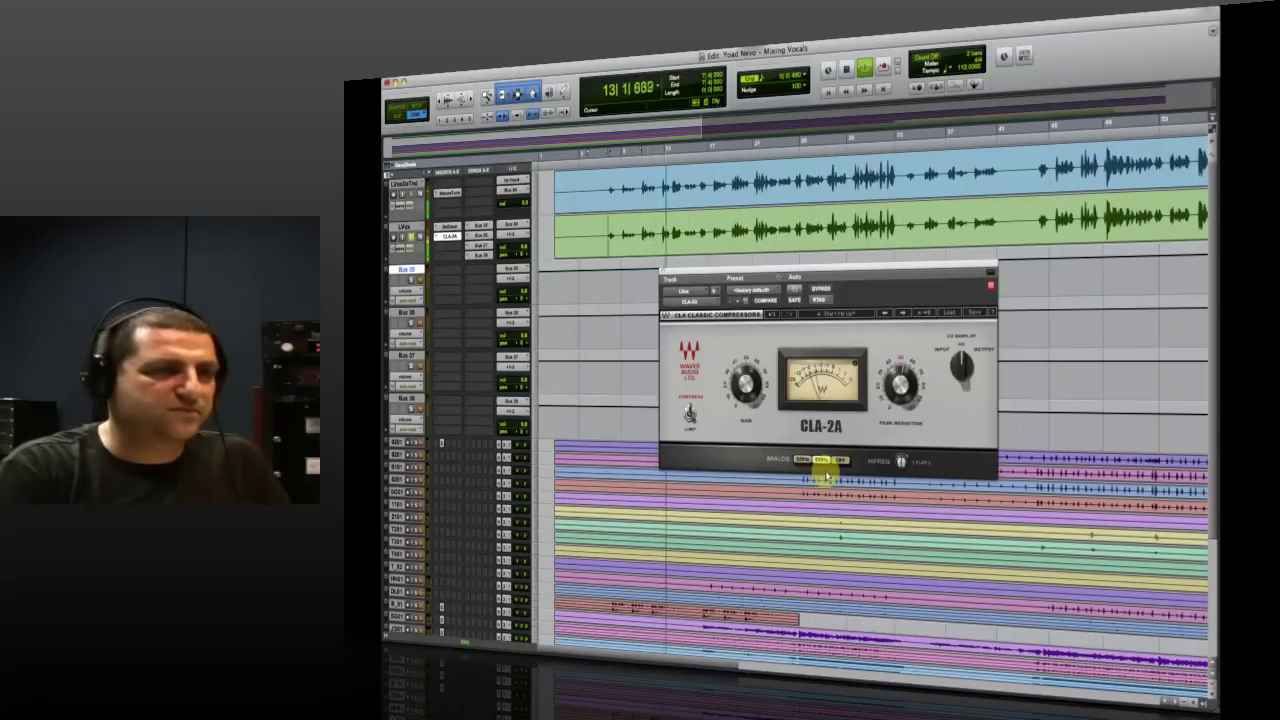
key("space")
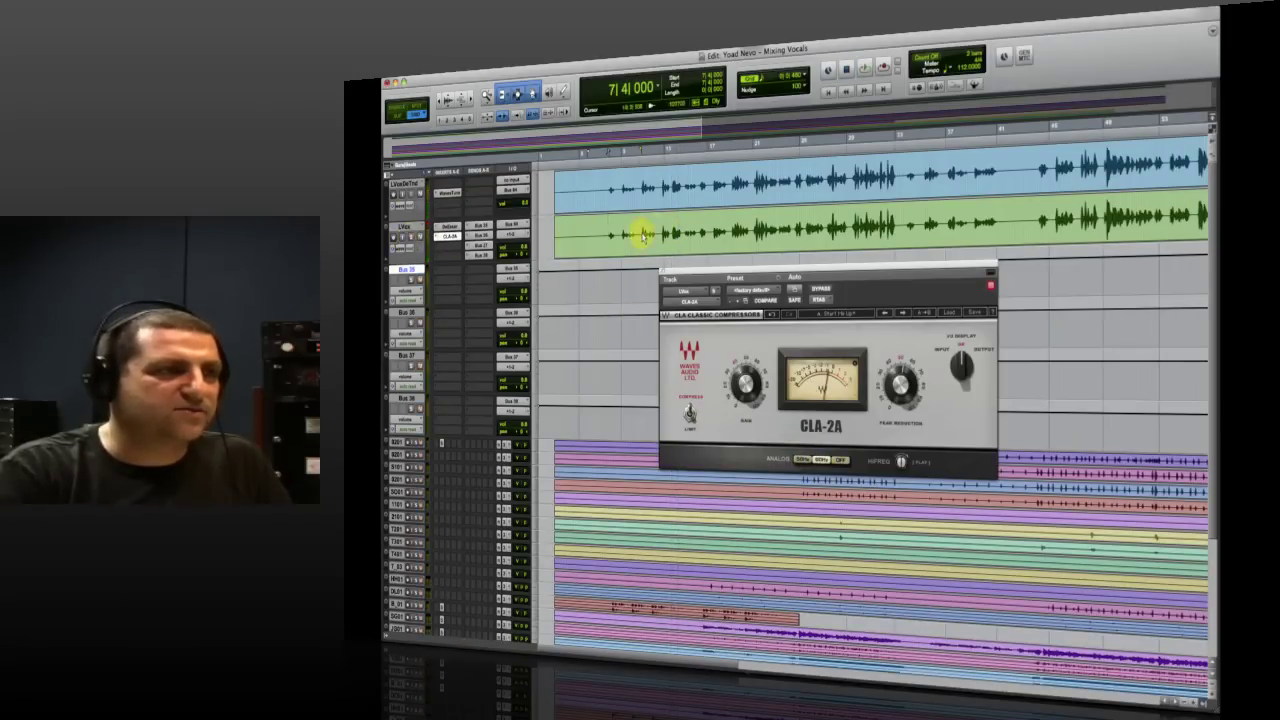
key("space")
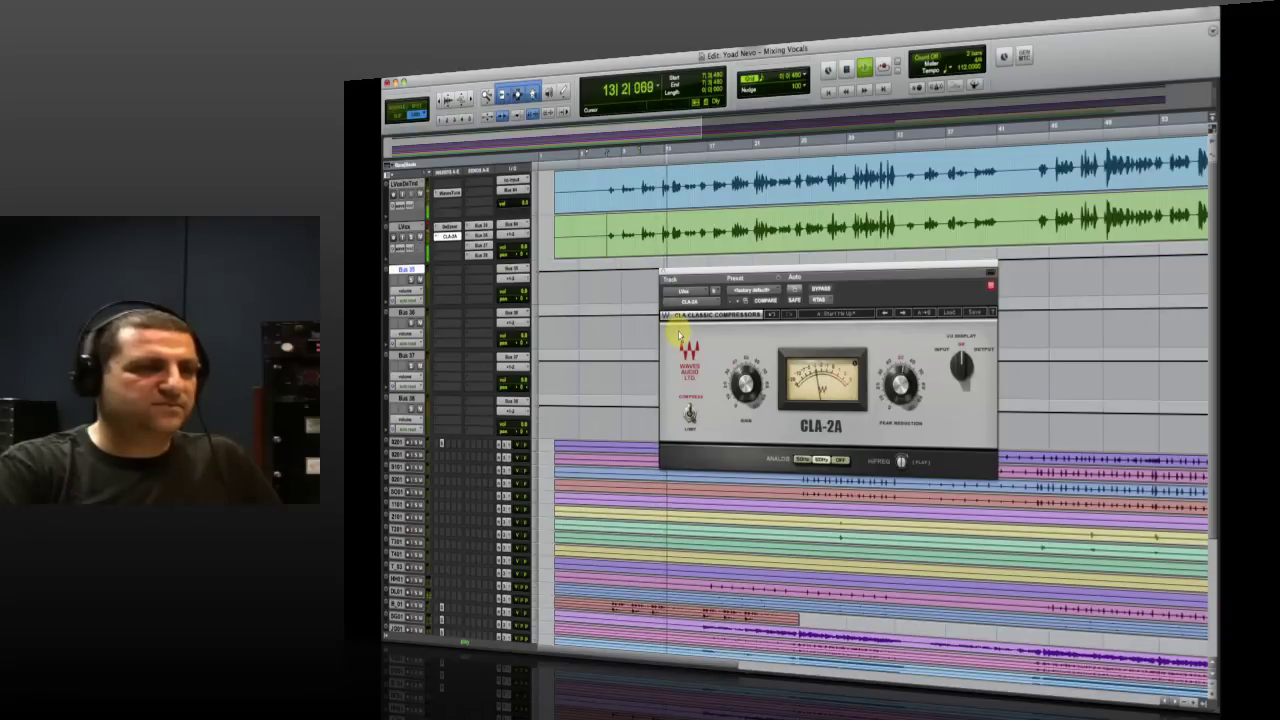
key("space")
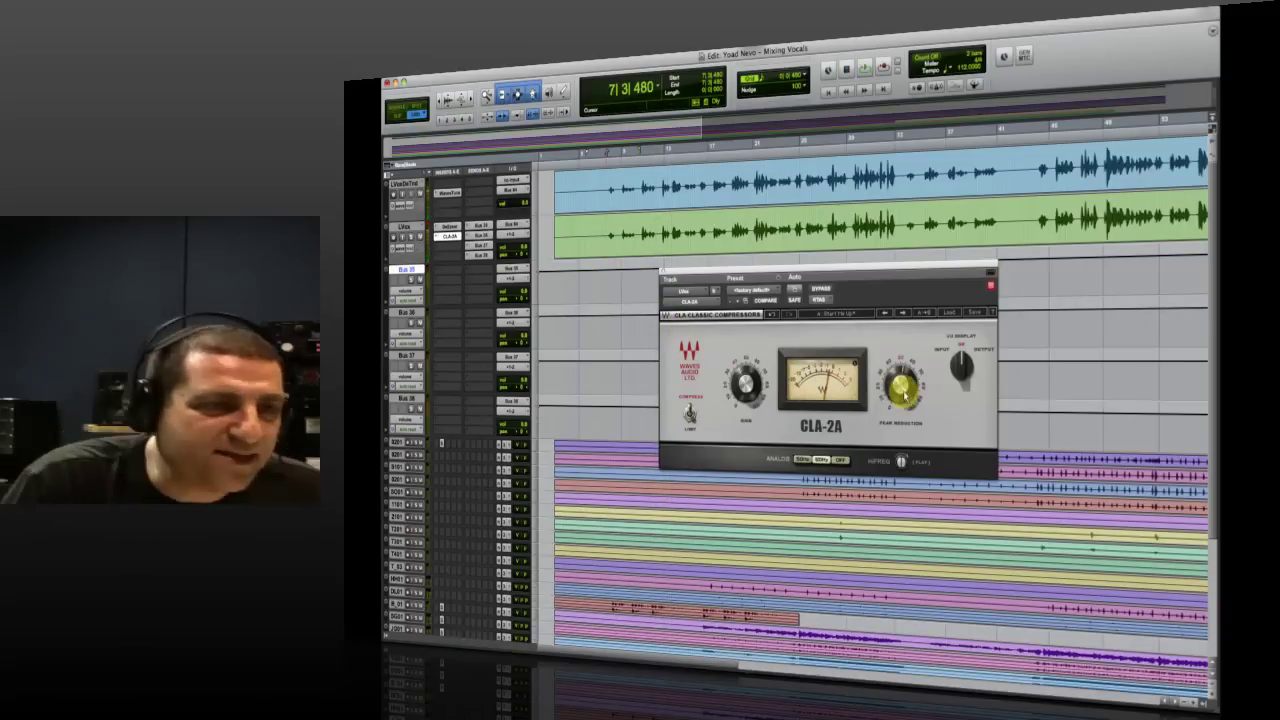
mouse_move(899, 386)
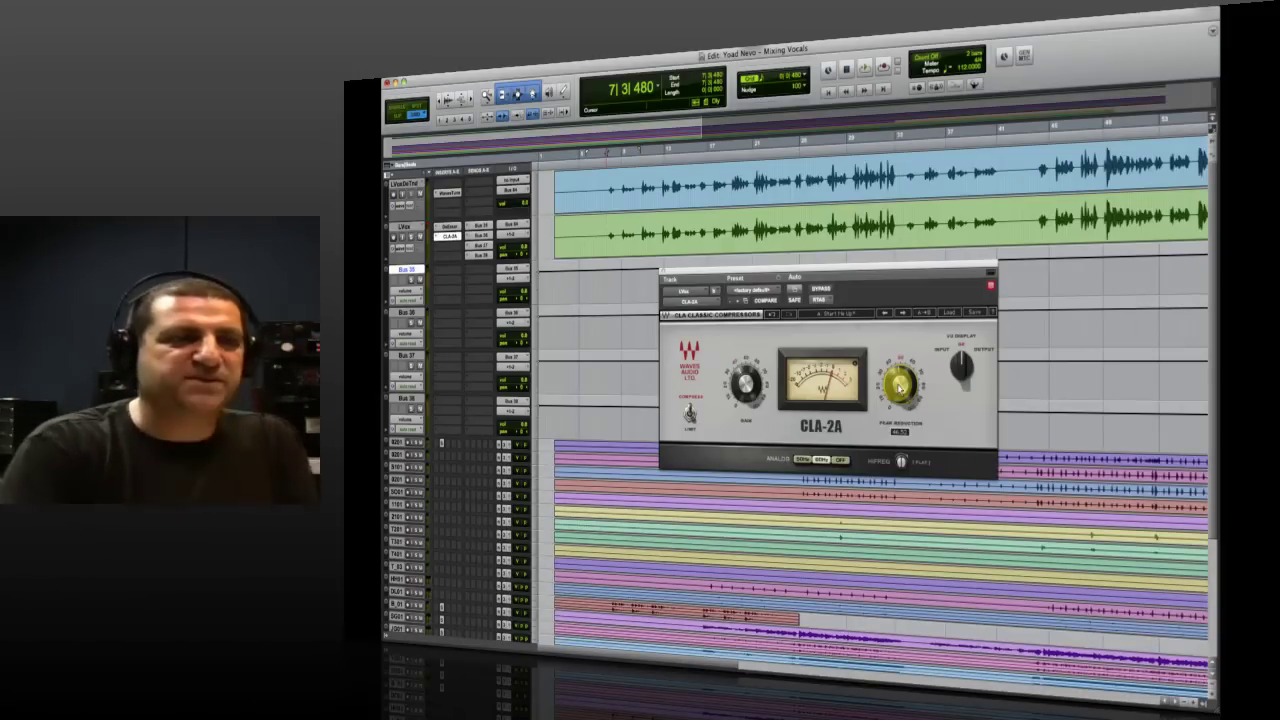
mouse_move(745, 385)
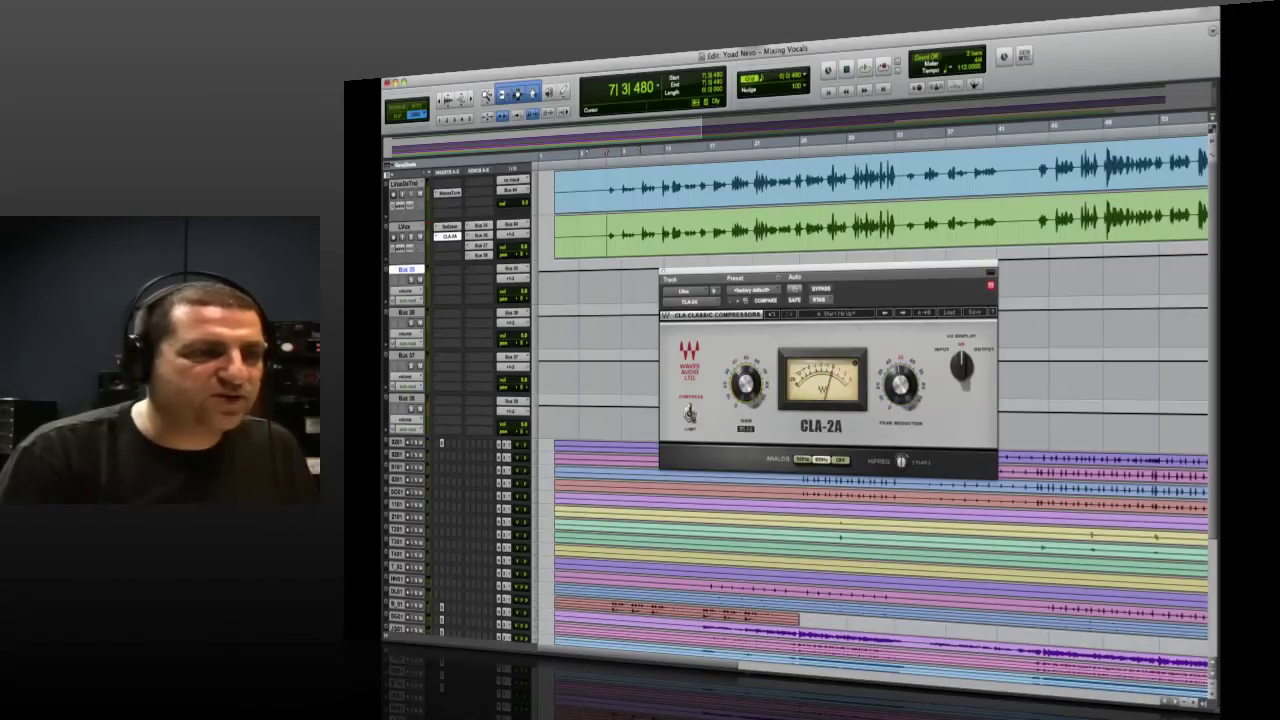
- Insert the RTAS SSLChannel (mono) in the LVox track's third insert slot, after the CLA-2A
left_click(437, 249)
mouse_move(459, 271)
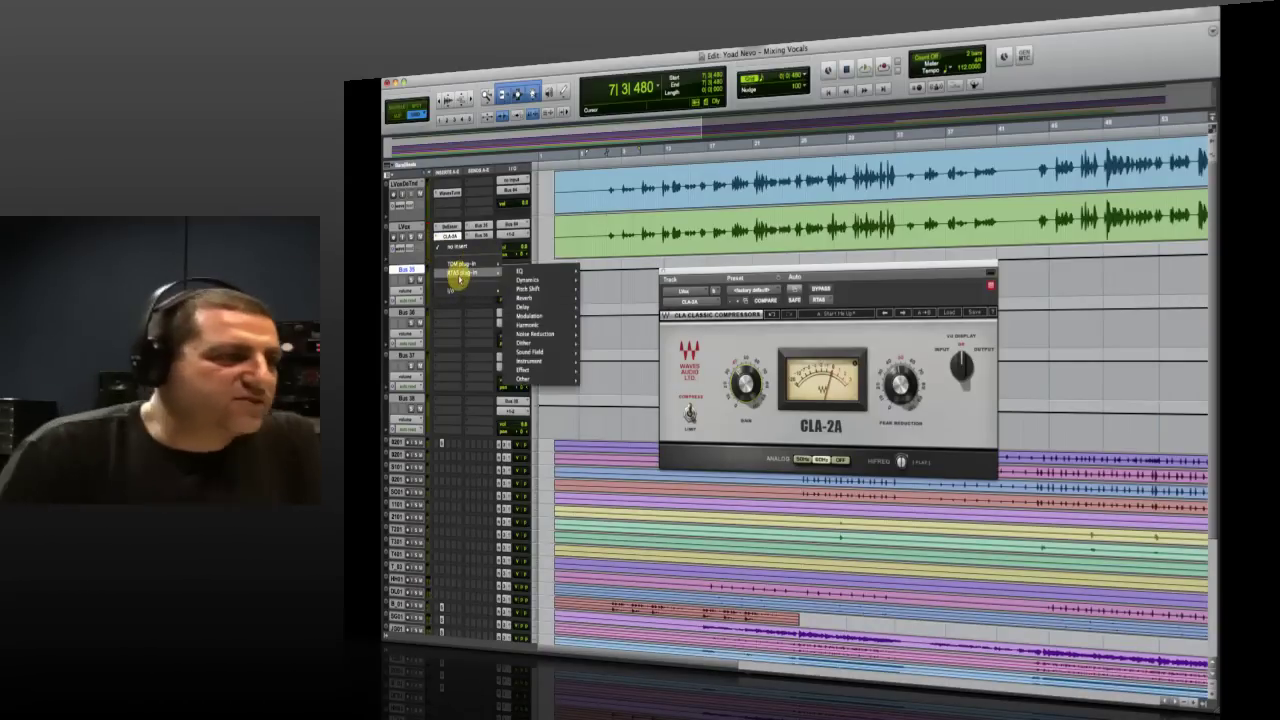
mouse_move(531, 279)
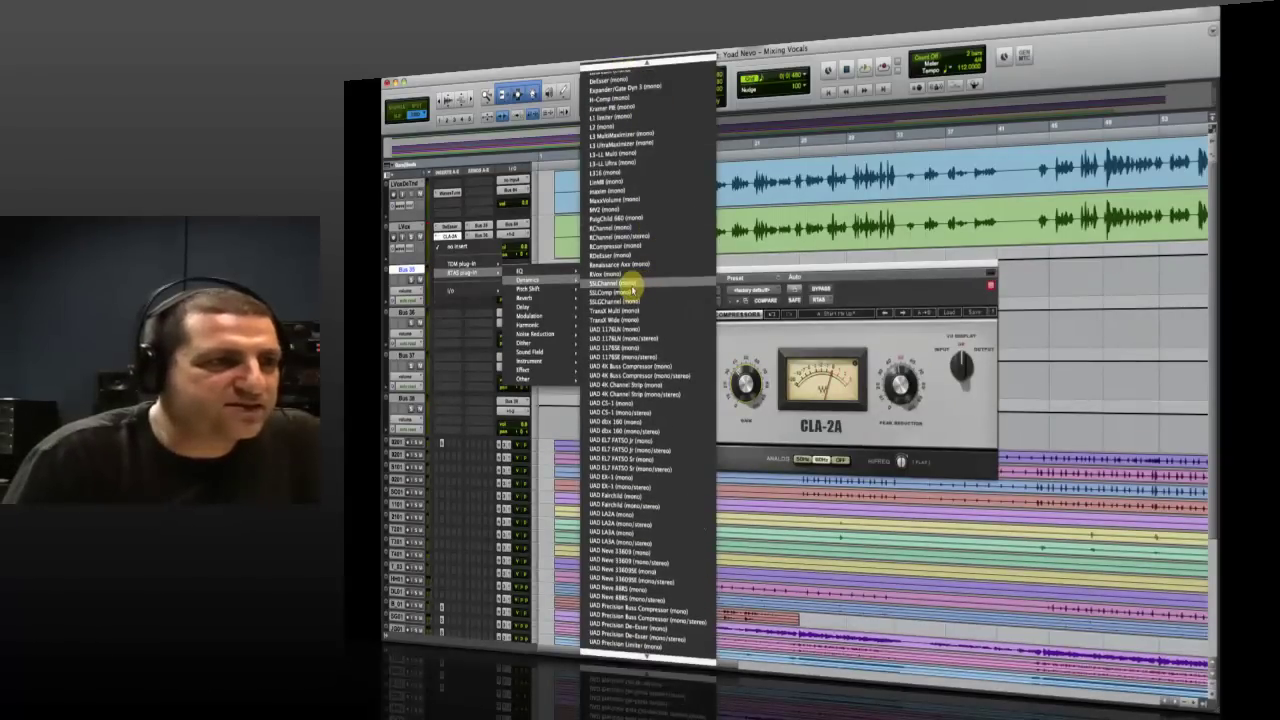
left_click(631, 287)
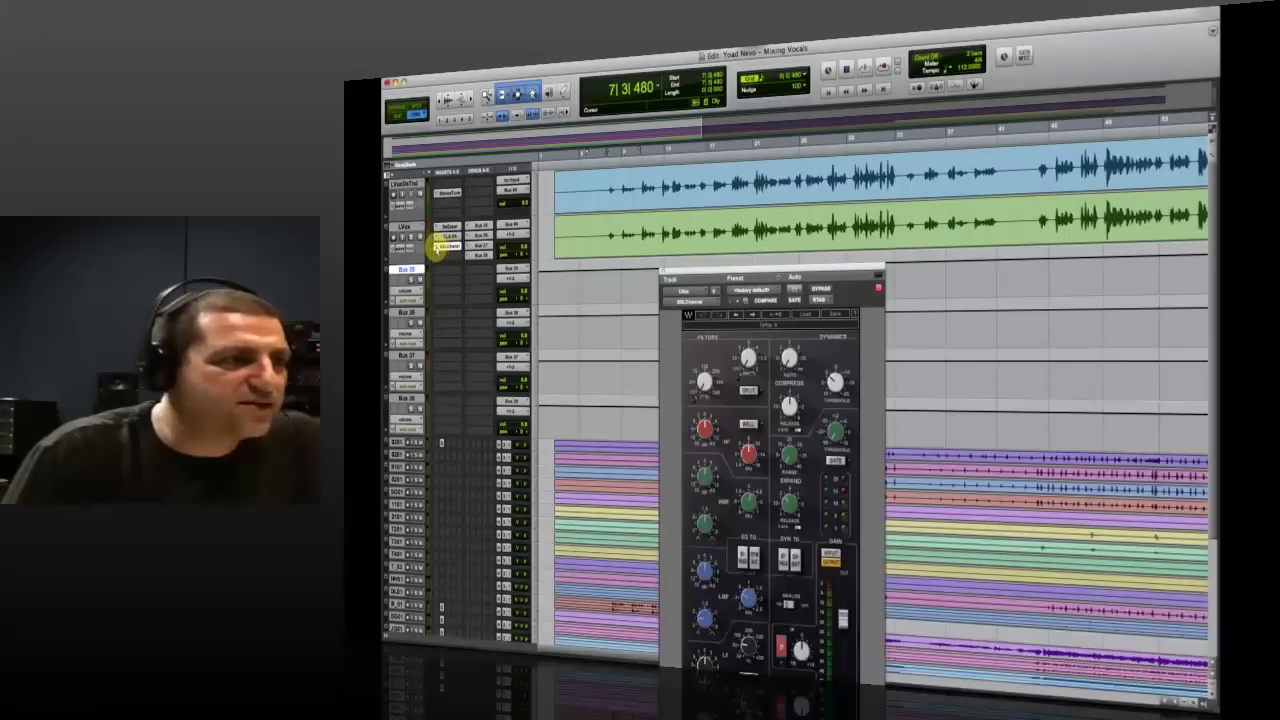
- Replace the SSLChannel in the LVox track's third insert slot with the RTAS RChannel (mono) and reposition its window
left_click(437, 246)
mouse_move(437, 246)
mouse_move(523, 251)
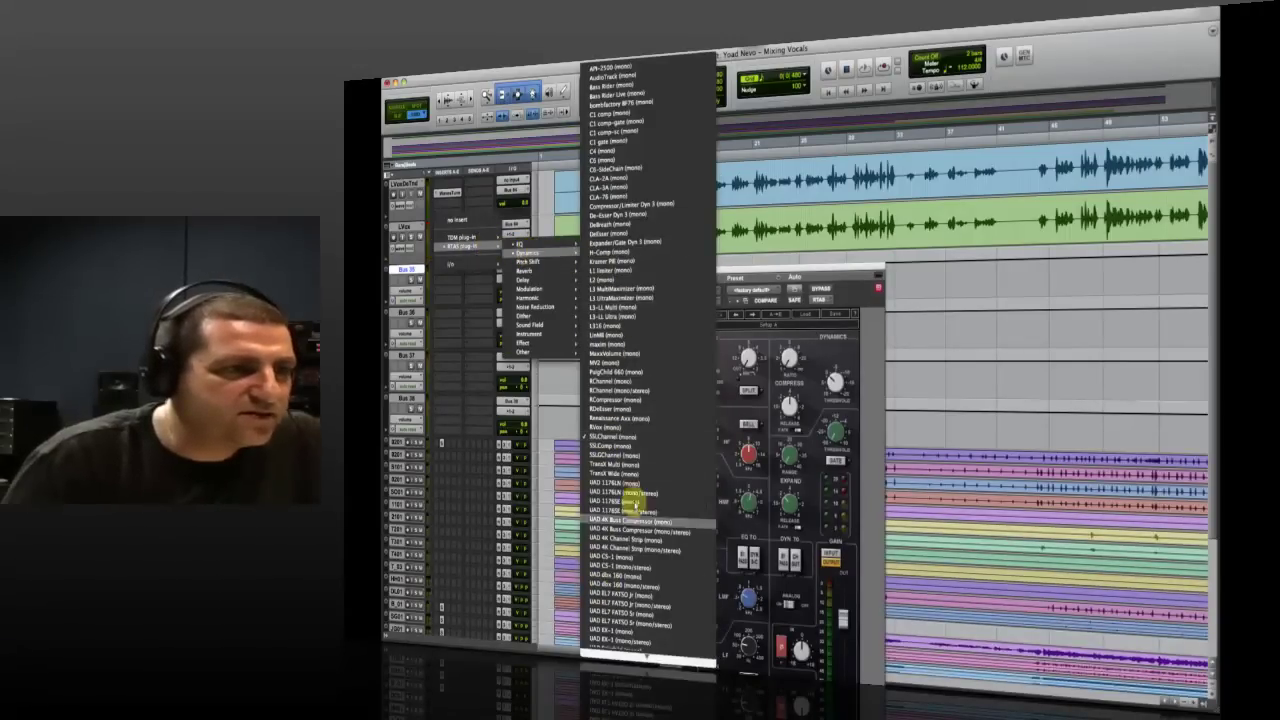
left_click(645, 391)
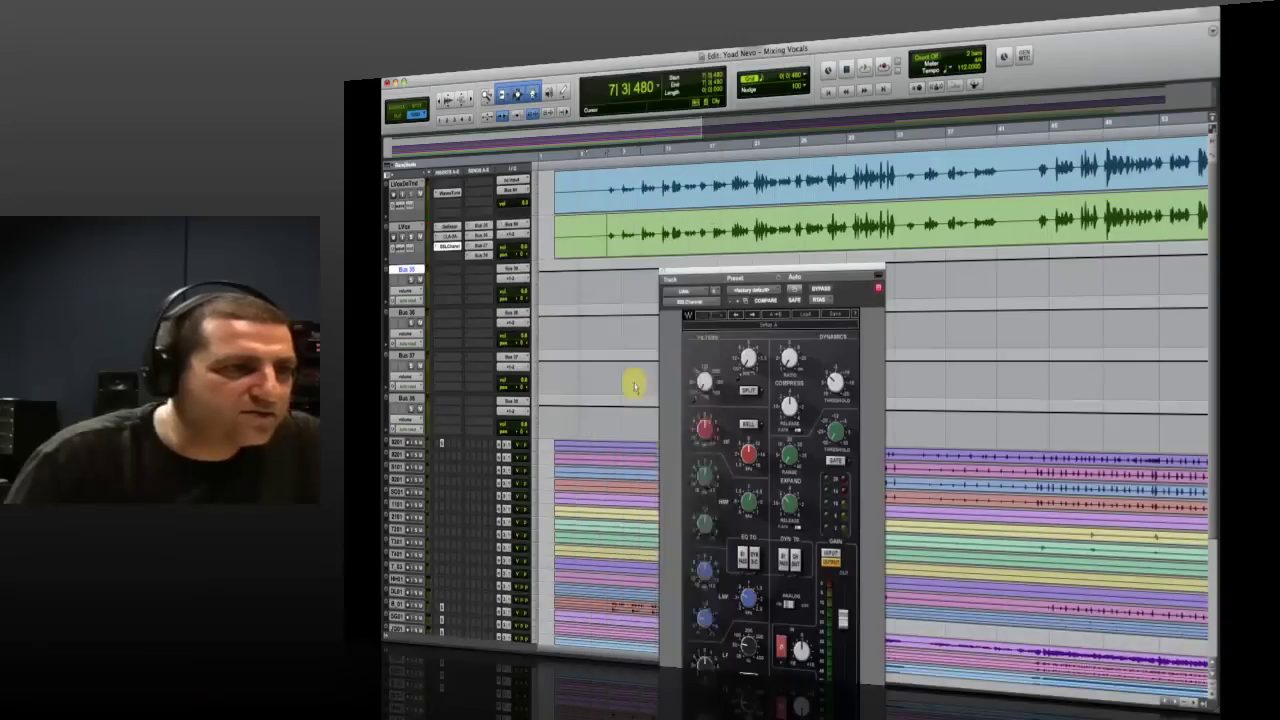
left_click_drag(755, 276, 745, 180)
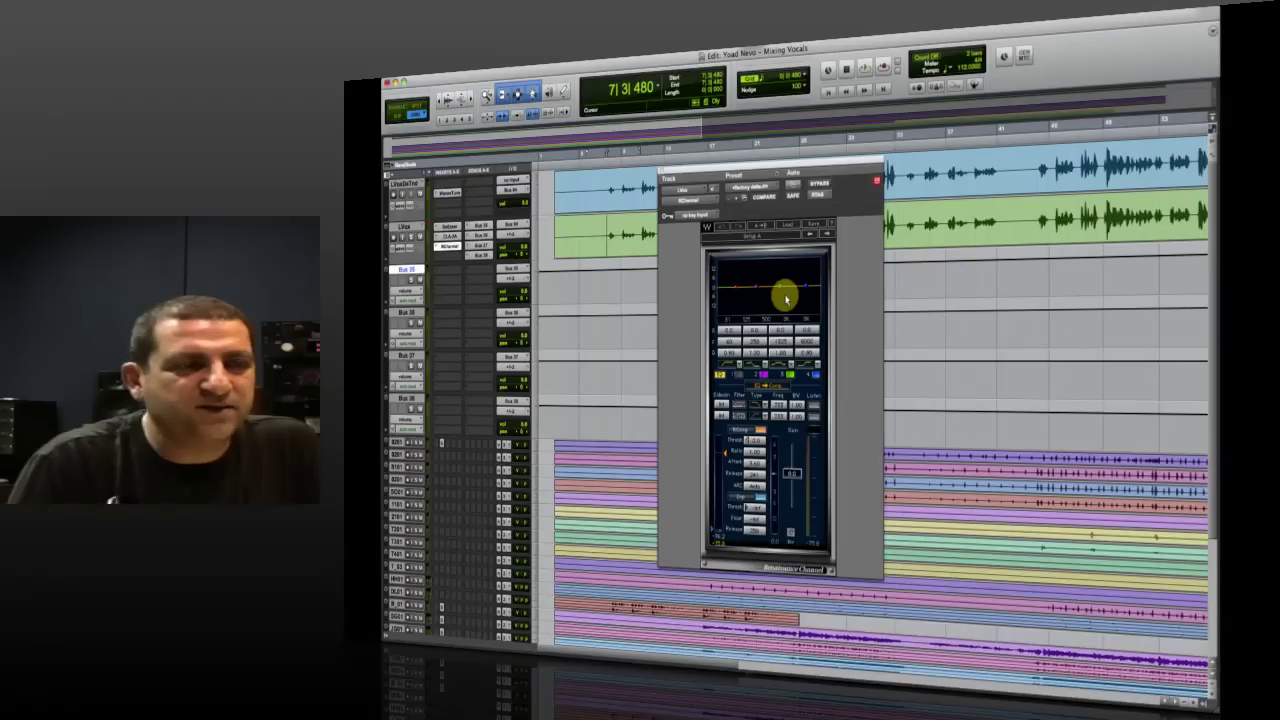
- Set the RChannel's processing order to Comp → EQ and shift its window clear of the track controls
left_click(750, 368)
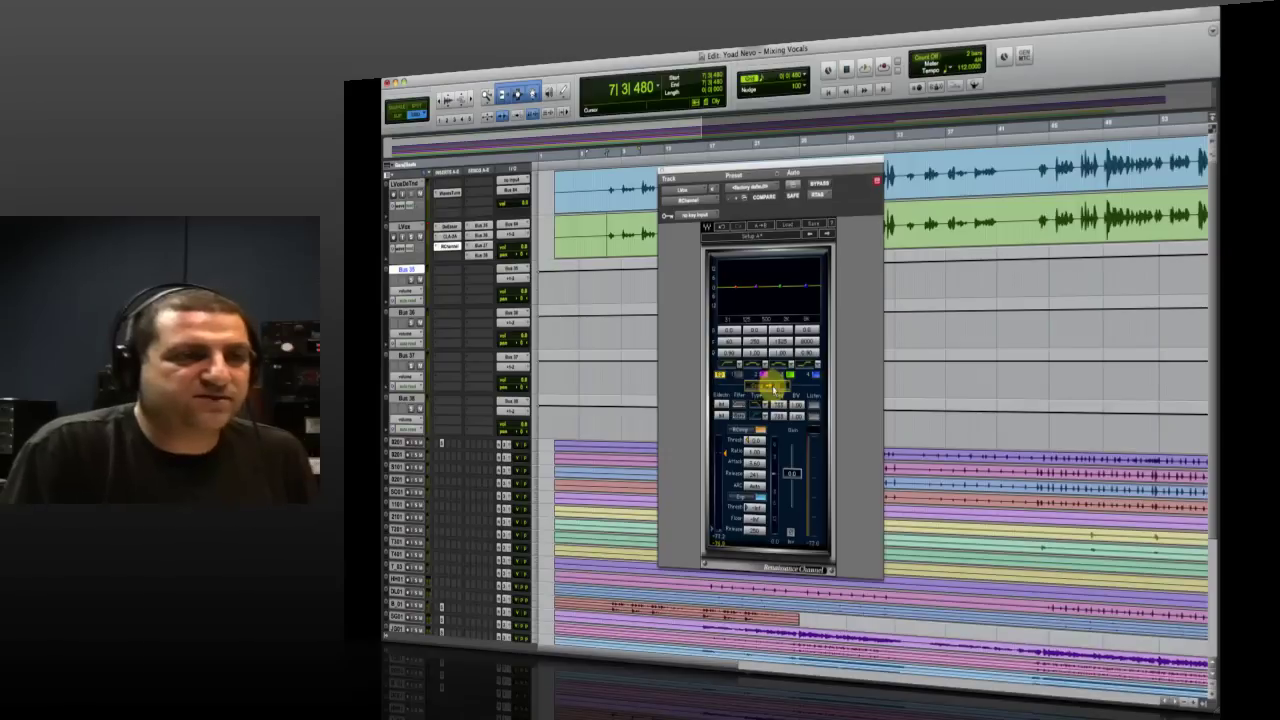
left_click(772, 386)
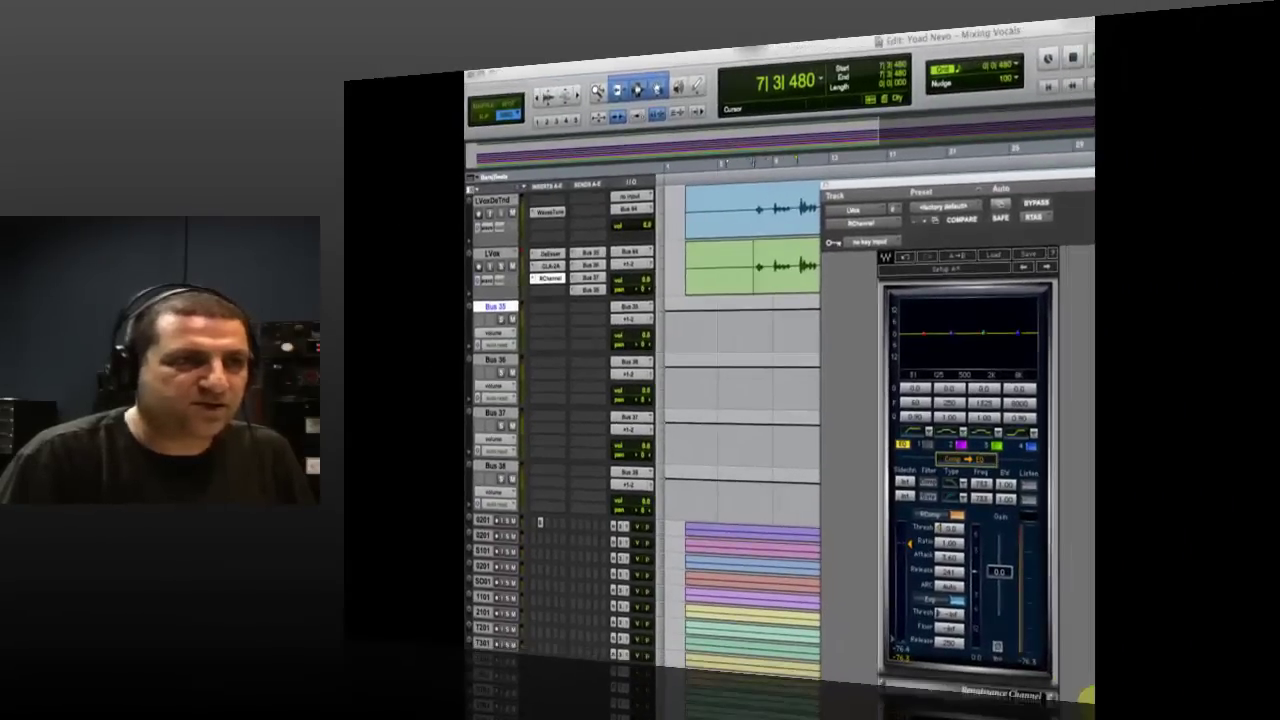
left_click_drag(912, 186, 852, 186)
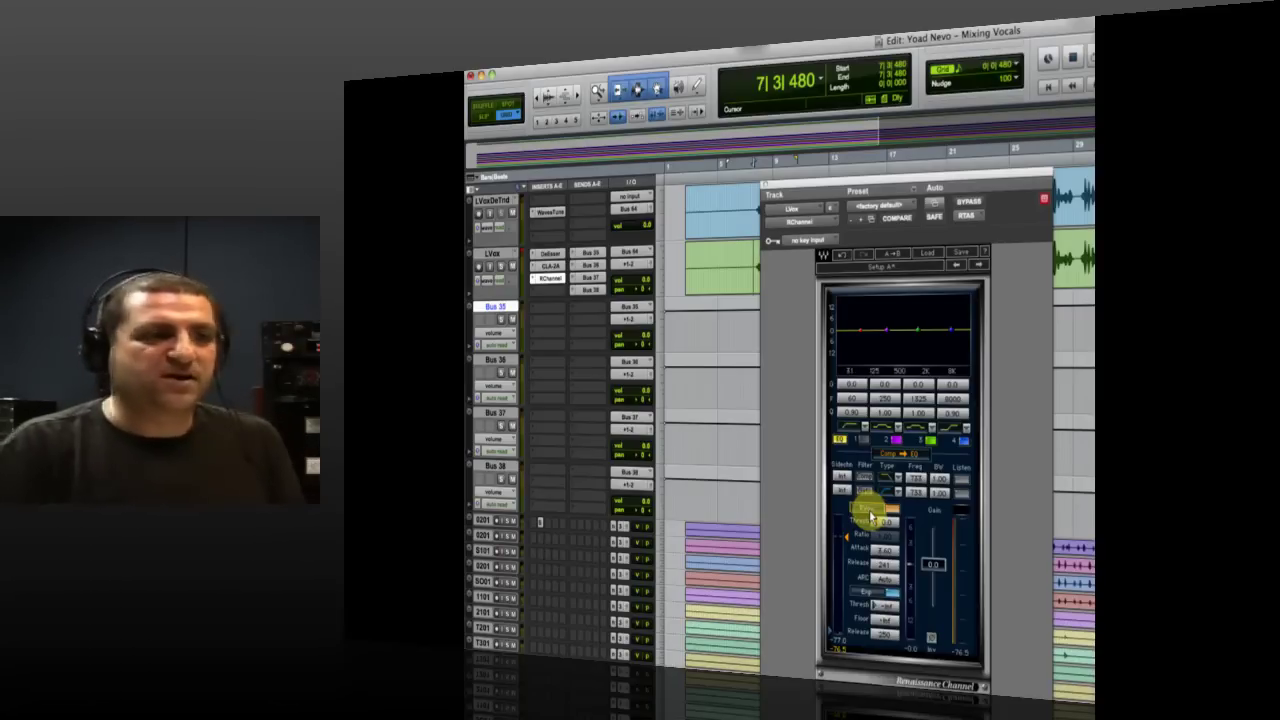
- Play the vocal from 7|3|480 and lower the RChannel compressor's threshold to about -20.4, repositioning the plug-in window to reach its controls
left_click_drag(912, 184, 1000, 295)
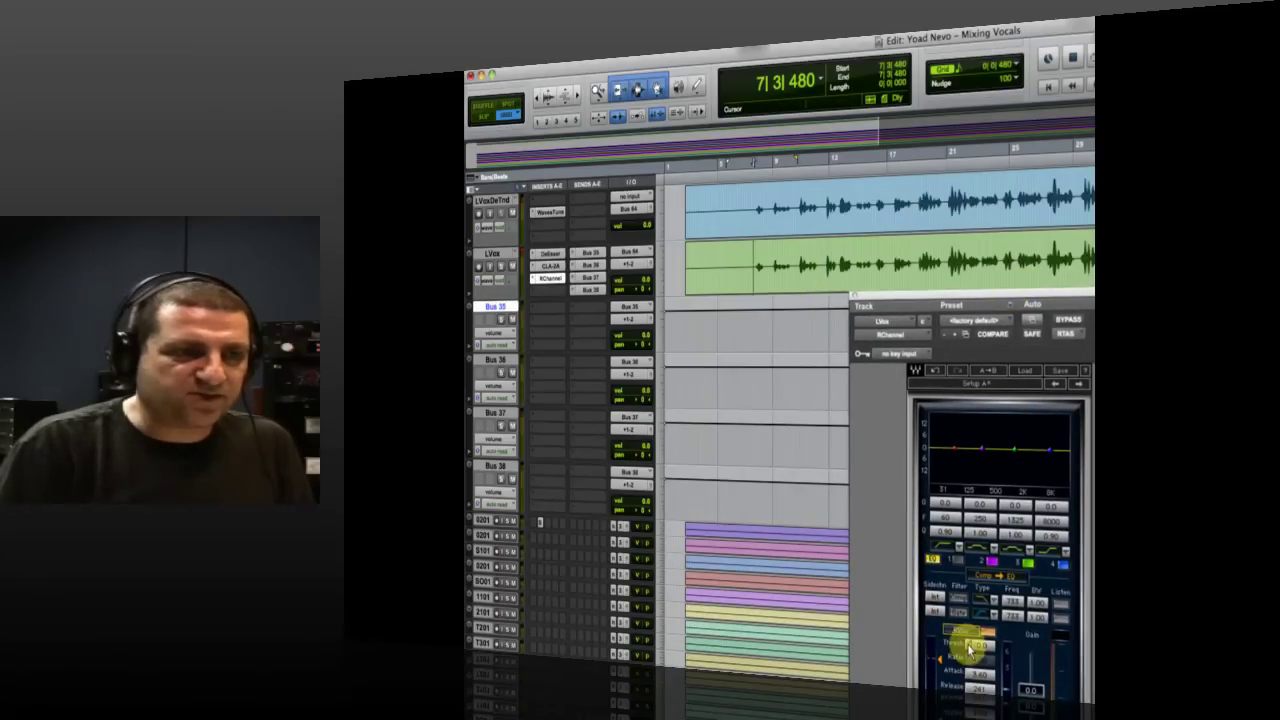
key("space")
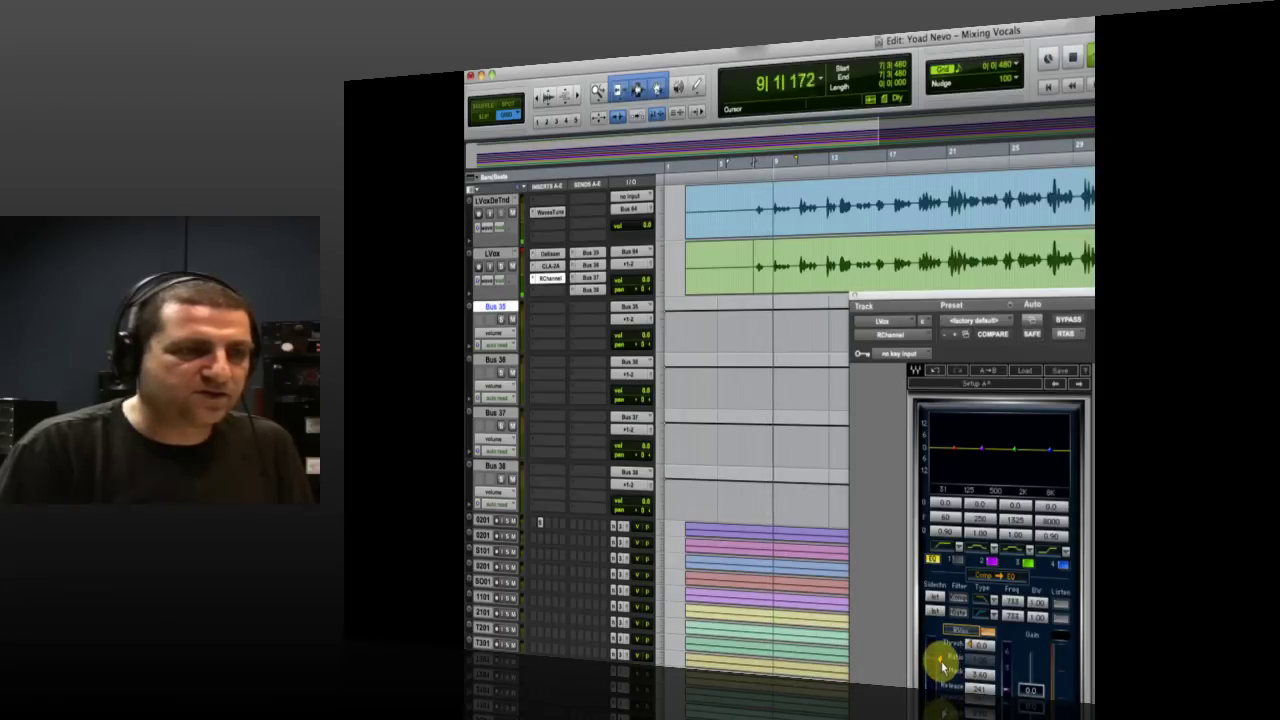
key("space")
left_click_drag(942, 664, 940, 686)
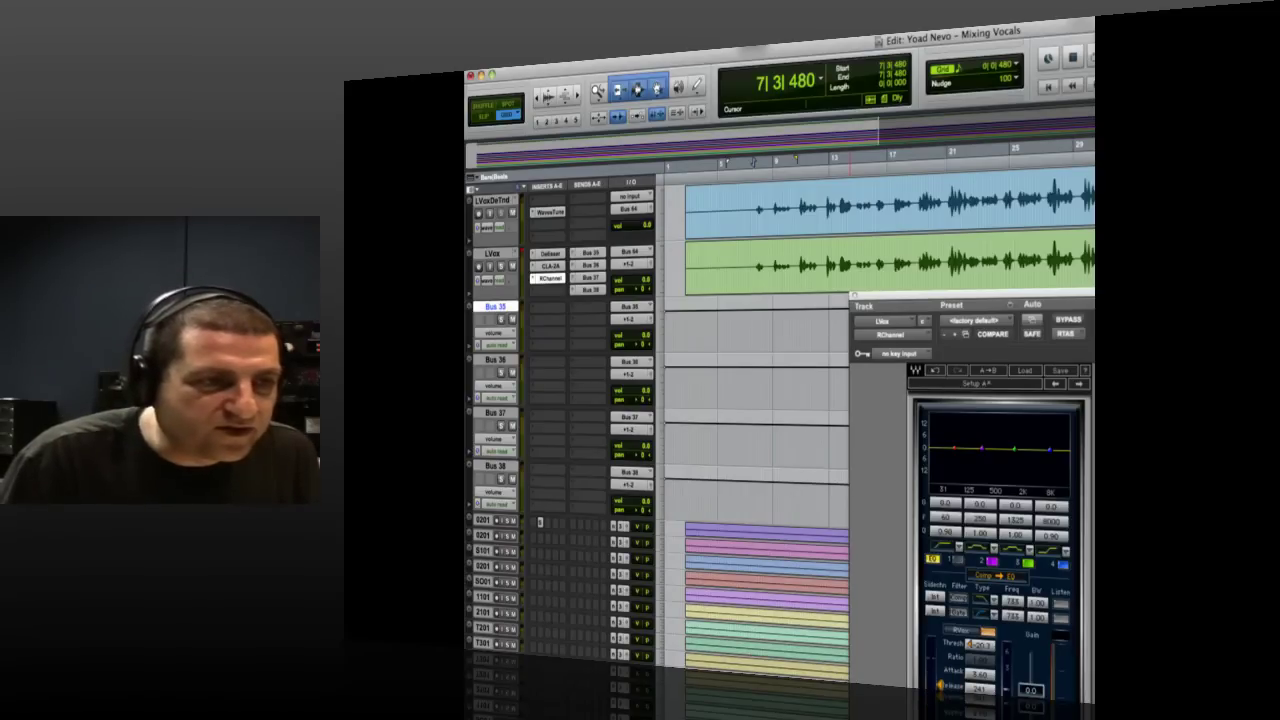
left_click_drag(940, 686, 1030, 690)
left_click_drag(1052, 296, 970, 146)
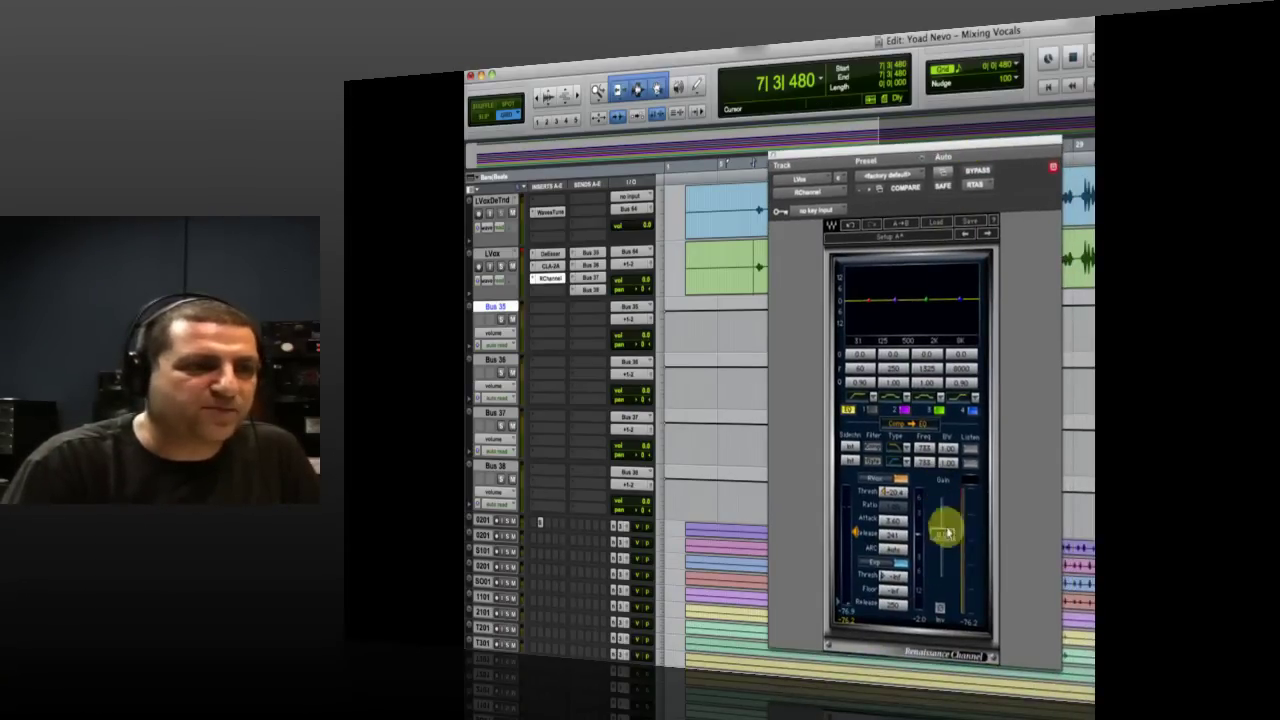
- Raise the RChannel's output gain to about 8.5 while playing the vocal from 7|3|480
key("space")
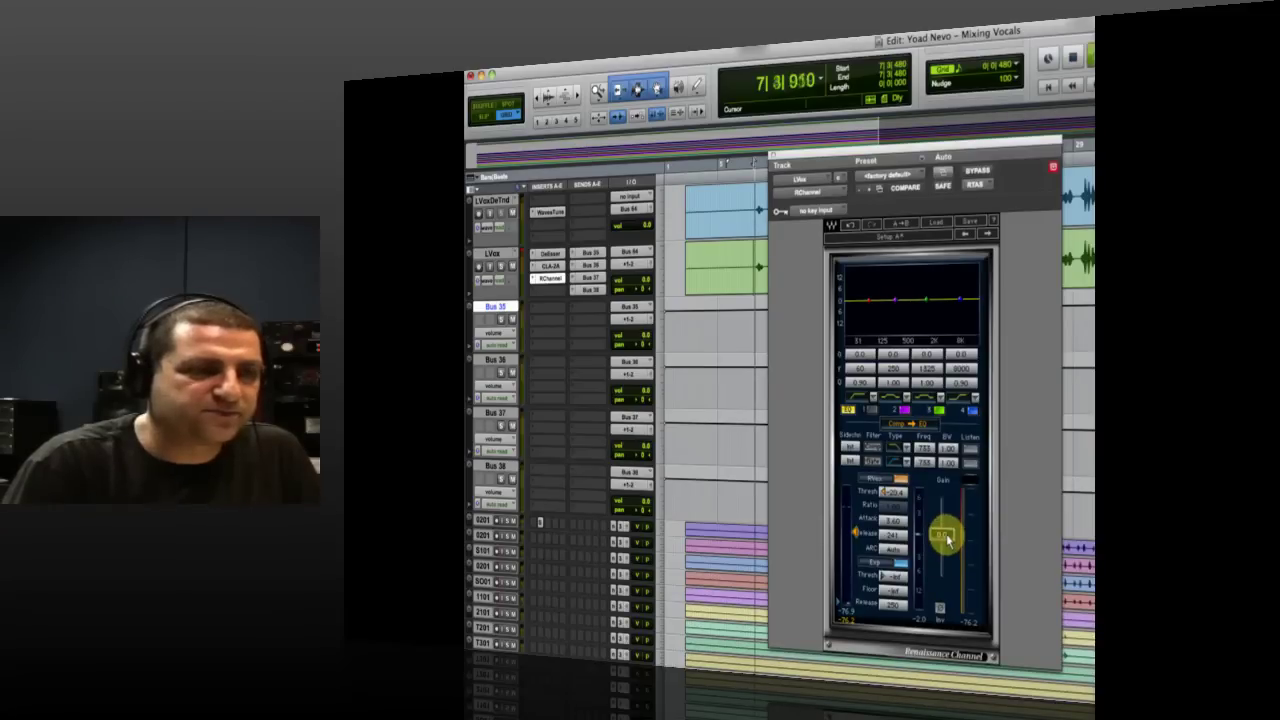
left_click_drag(947, 538, 941, 527)
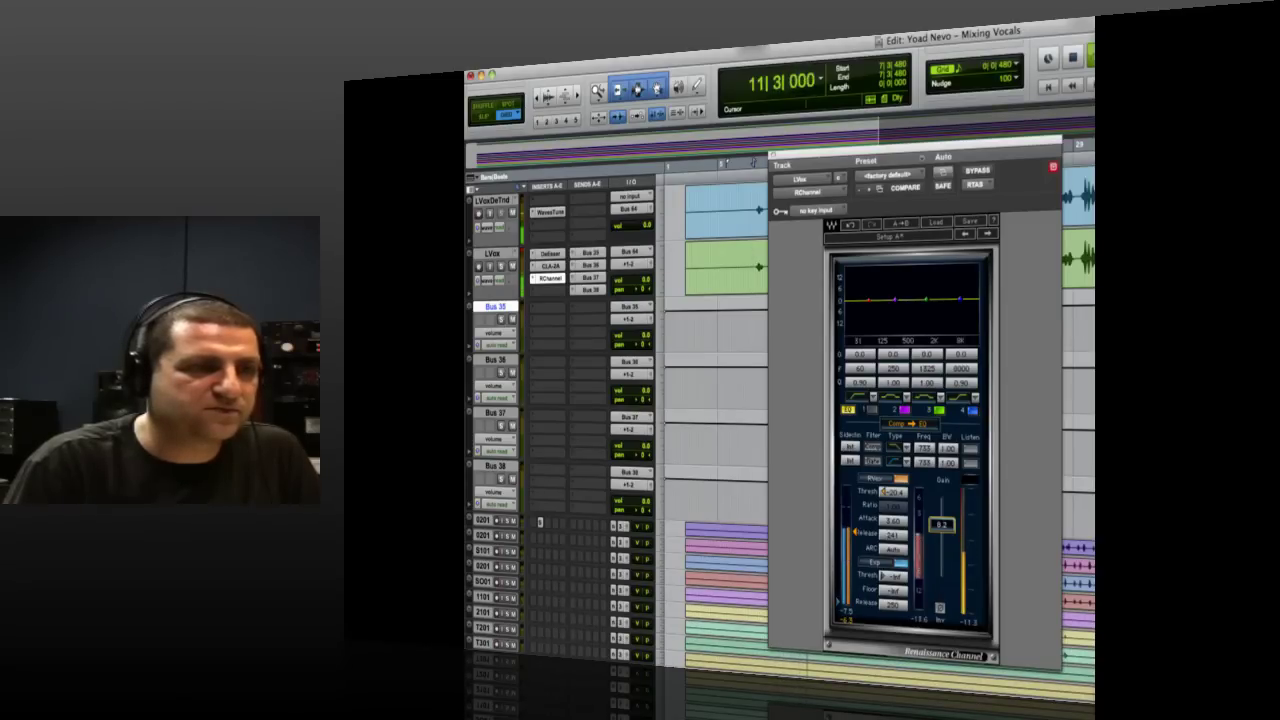
left_click(946, 528)
left_click_drag(946, 528, 946, 524)
left_click(946, 528)
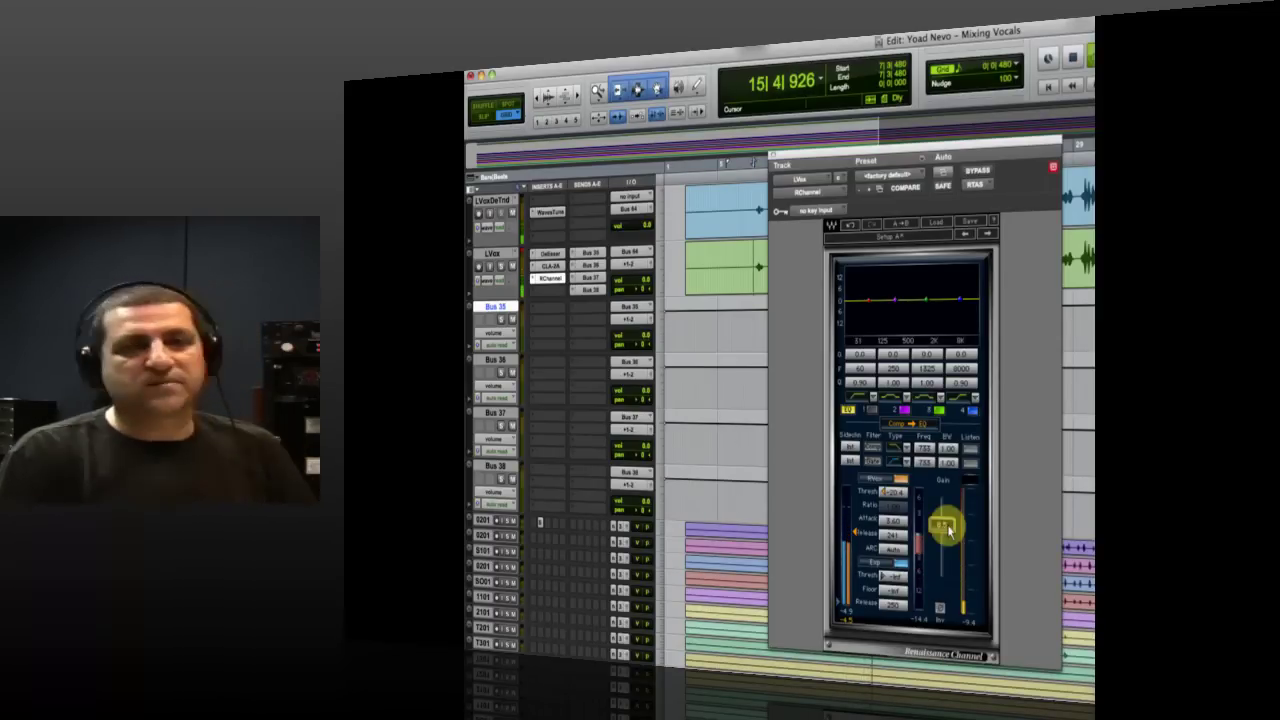
key("space")
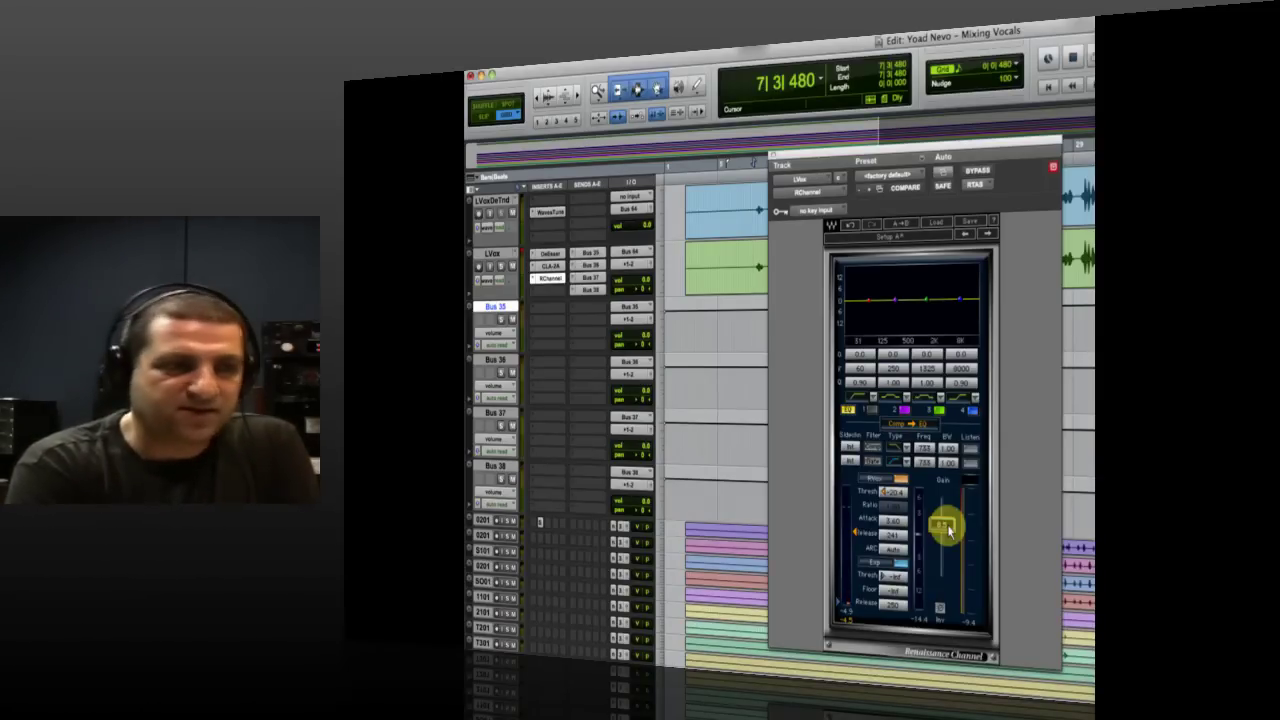
- Enable the RChannel's EQ band 1 as a low cut at about 103 Hz and audition it on the vocal
left_click(874, 411)
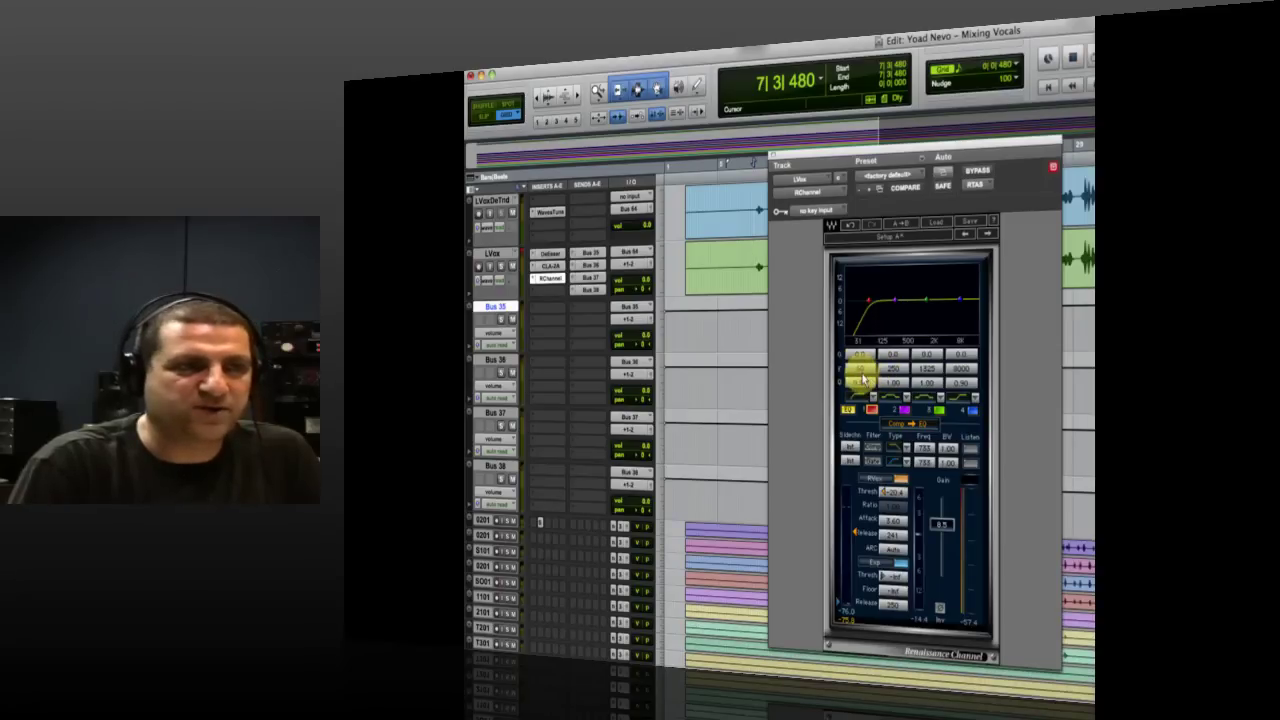
key("space")
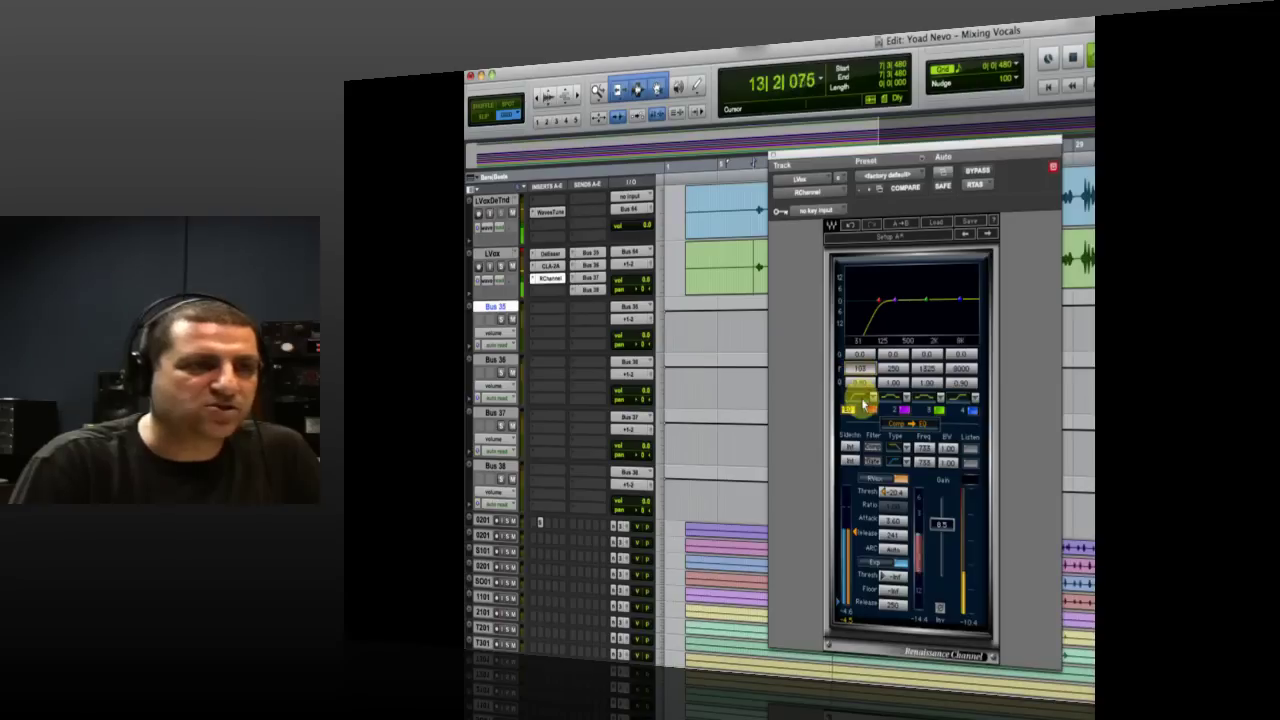
key("space")
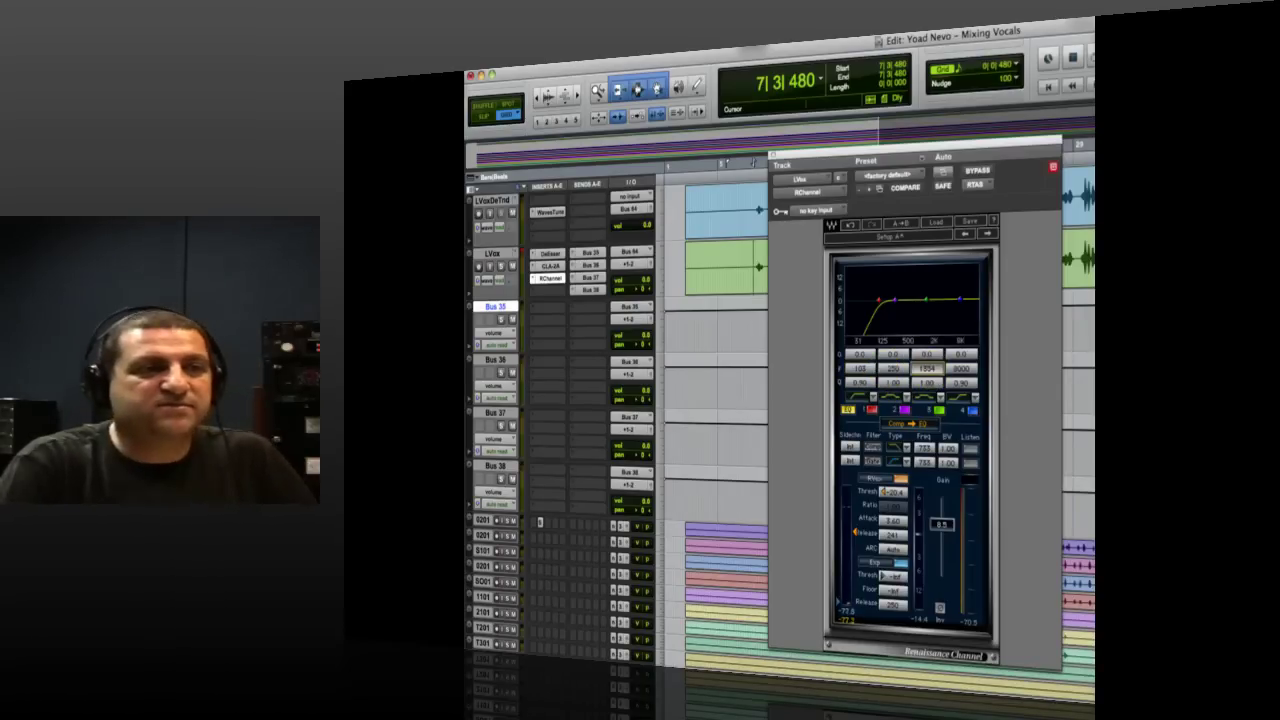
- Boost the RChannel's EQ band 3 by about 7.2 dB near 3018 Hz during vocal playback
left_click(929, 369)
left_click(933, 373)
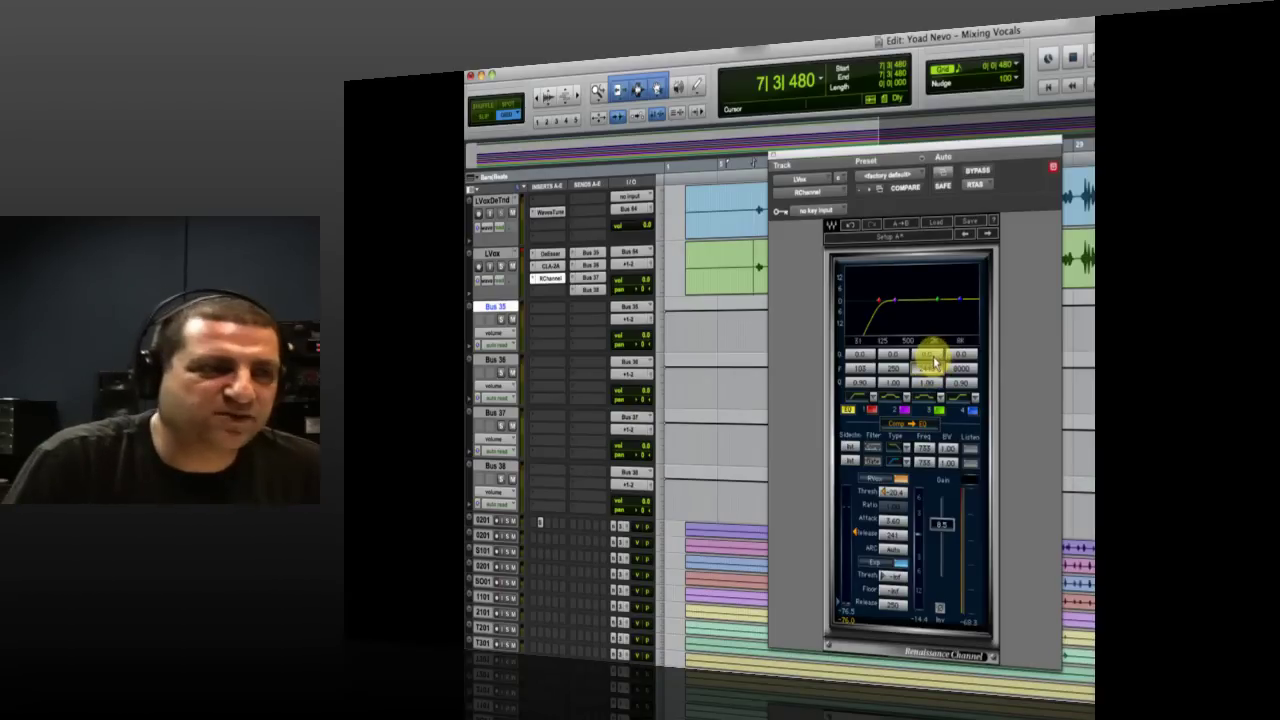
key("space")
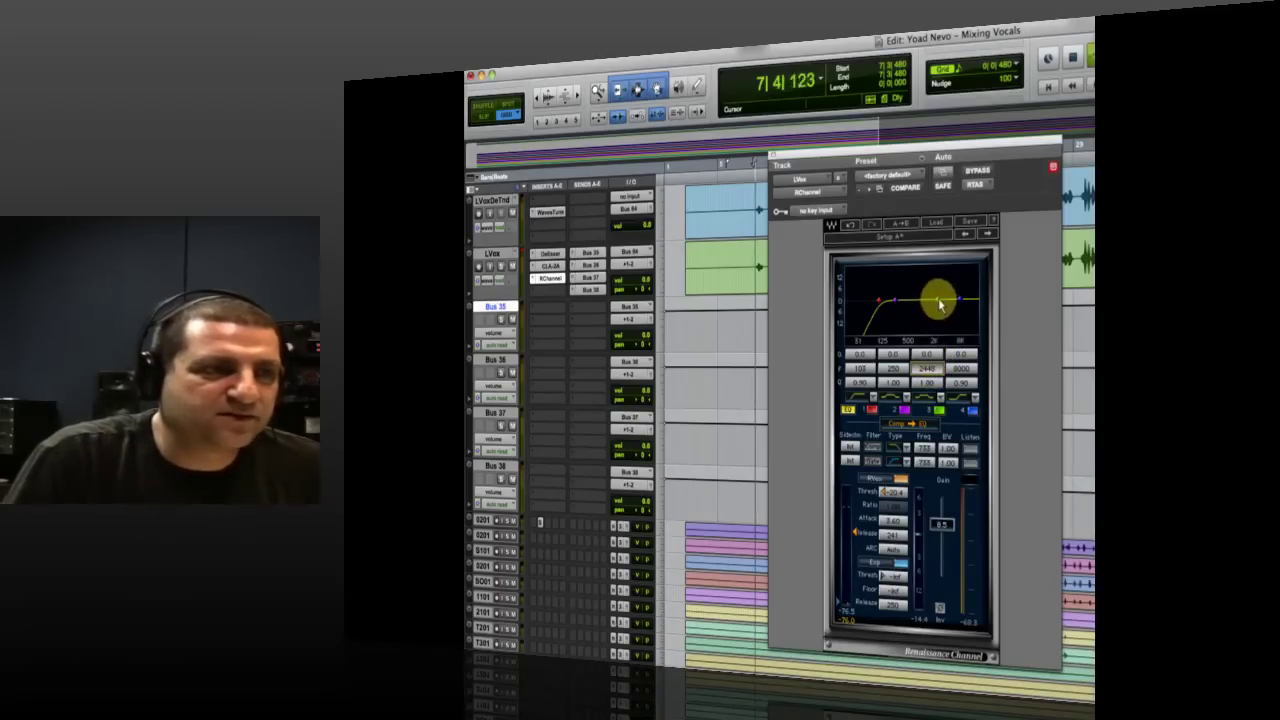
left_click_drag(938, 298, 938, 287)
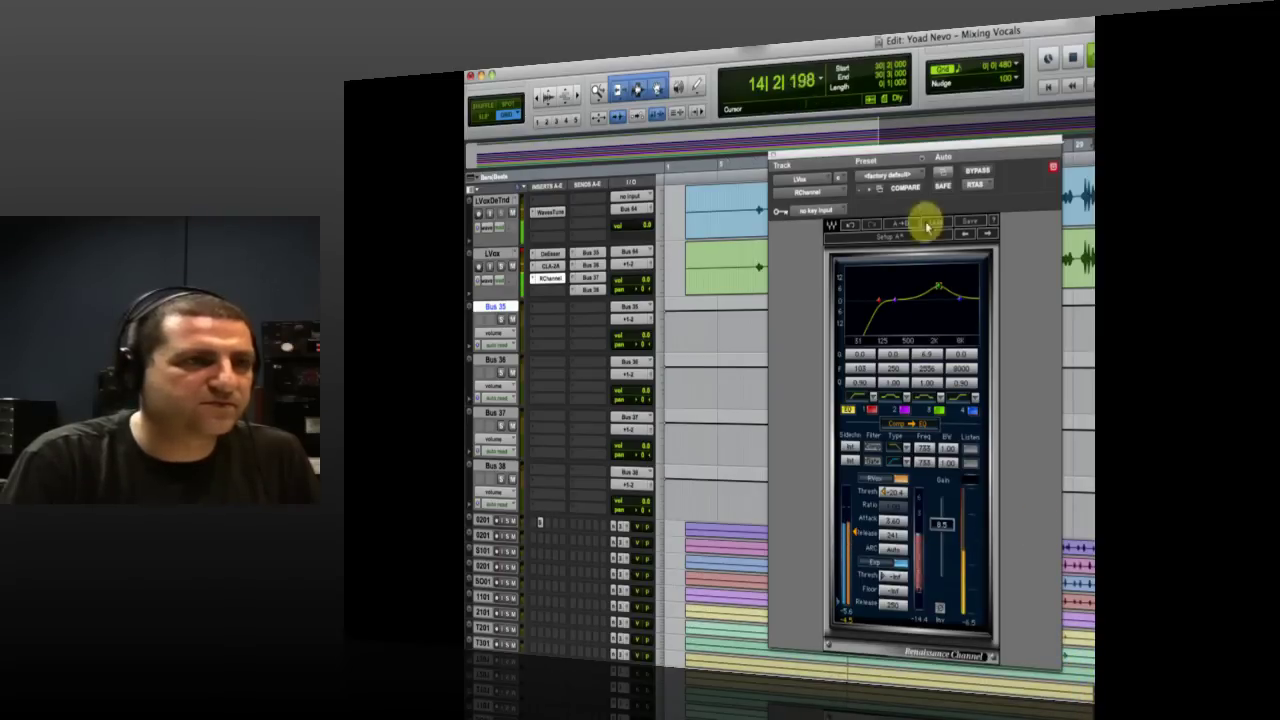
left_click_drag(903, 145, 776, 132)
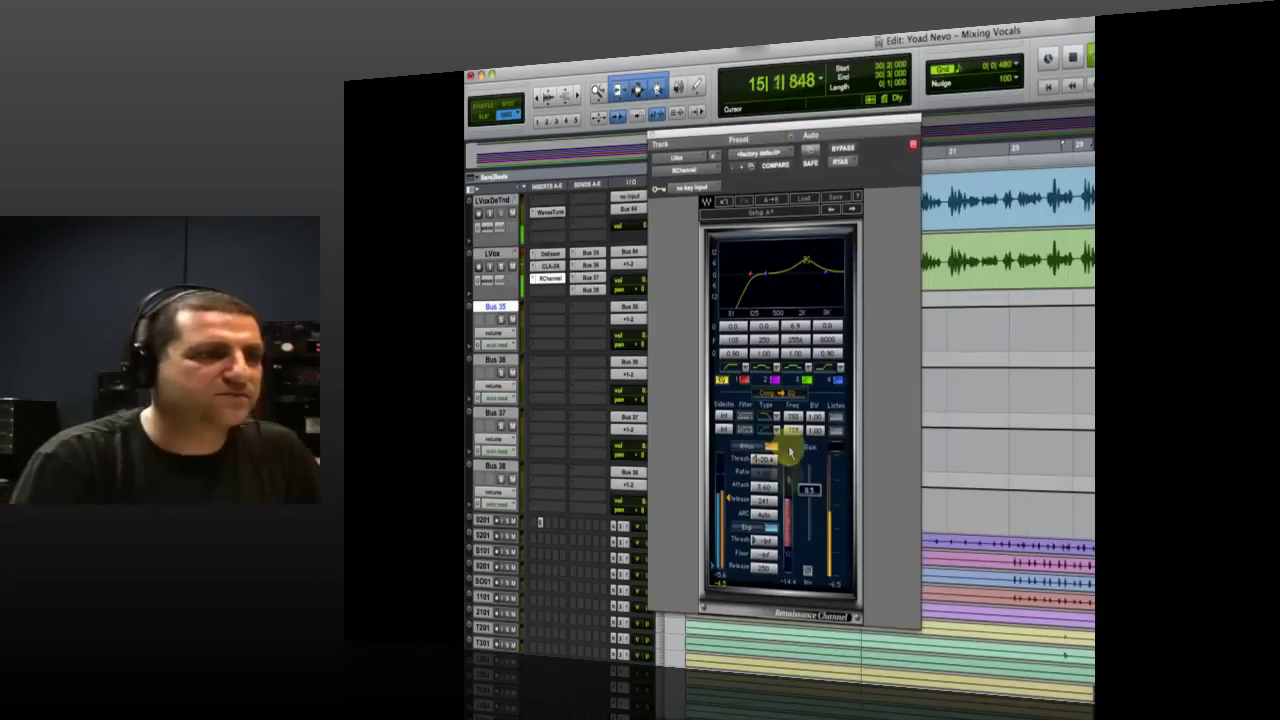
left_click_drag(810, 262, 811, 262)
key("space")
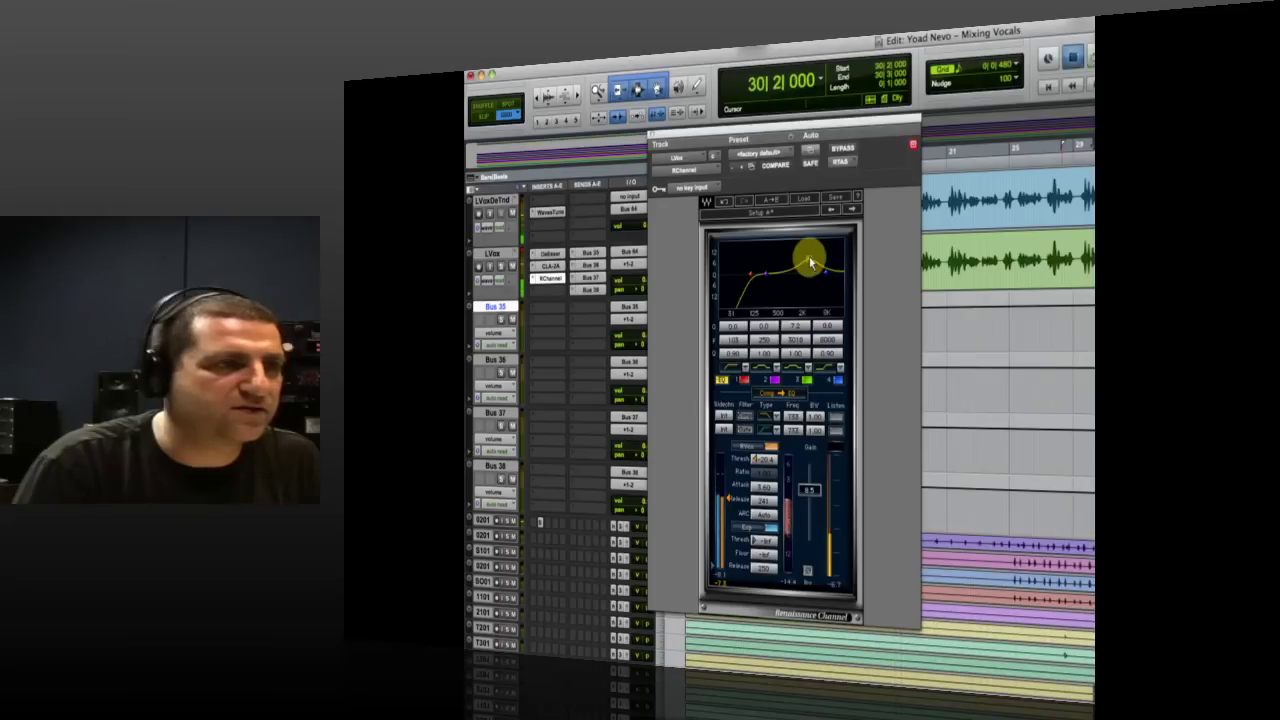
- Move the RChannel window below the vocal waveforms and play the equalized vocal from 7|4|480
left_click(810, 396)
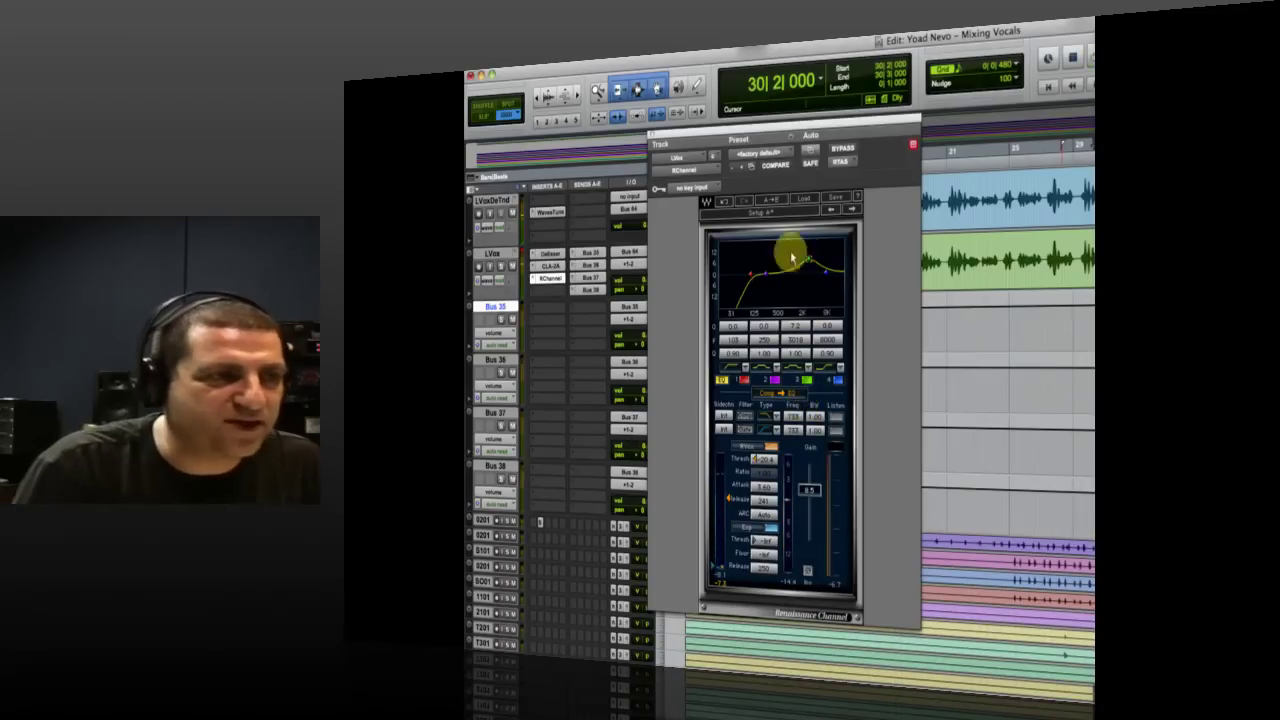
left_click_drag(786, 128, 823, 294)
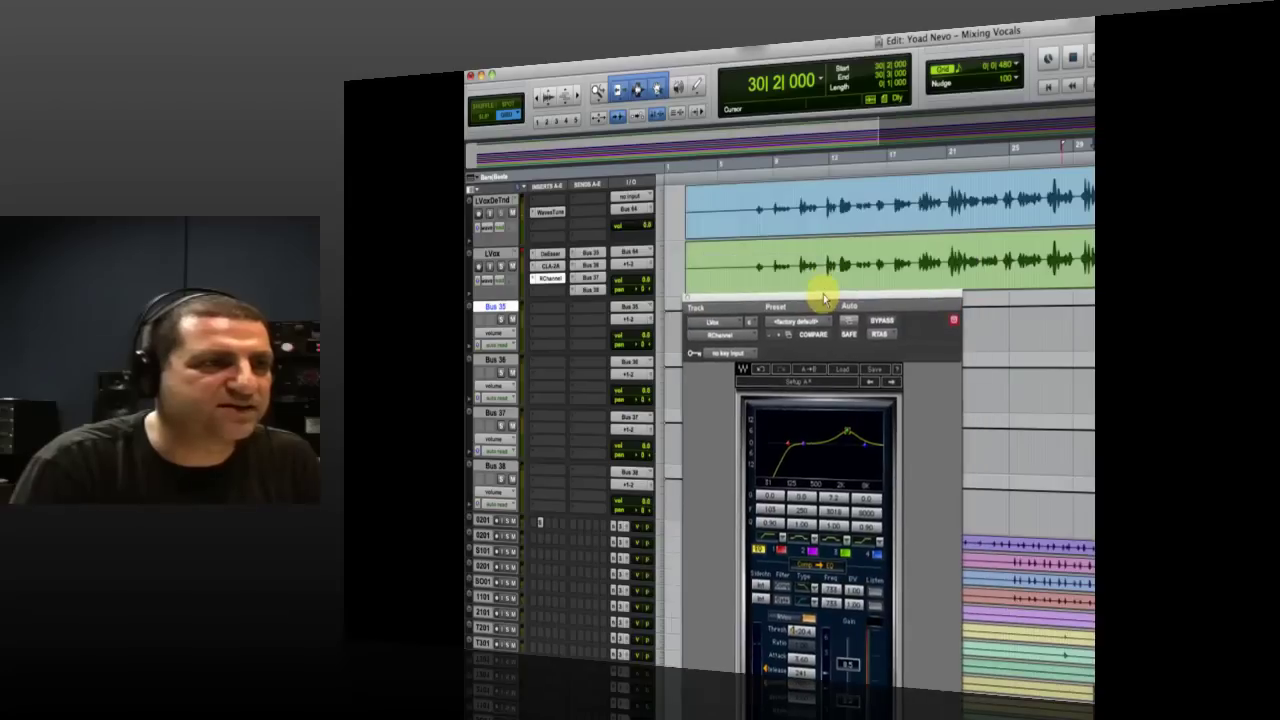
left_click(757, 257)
key("space")
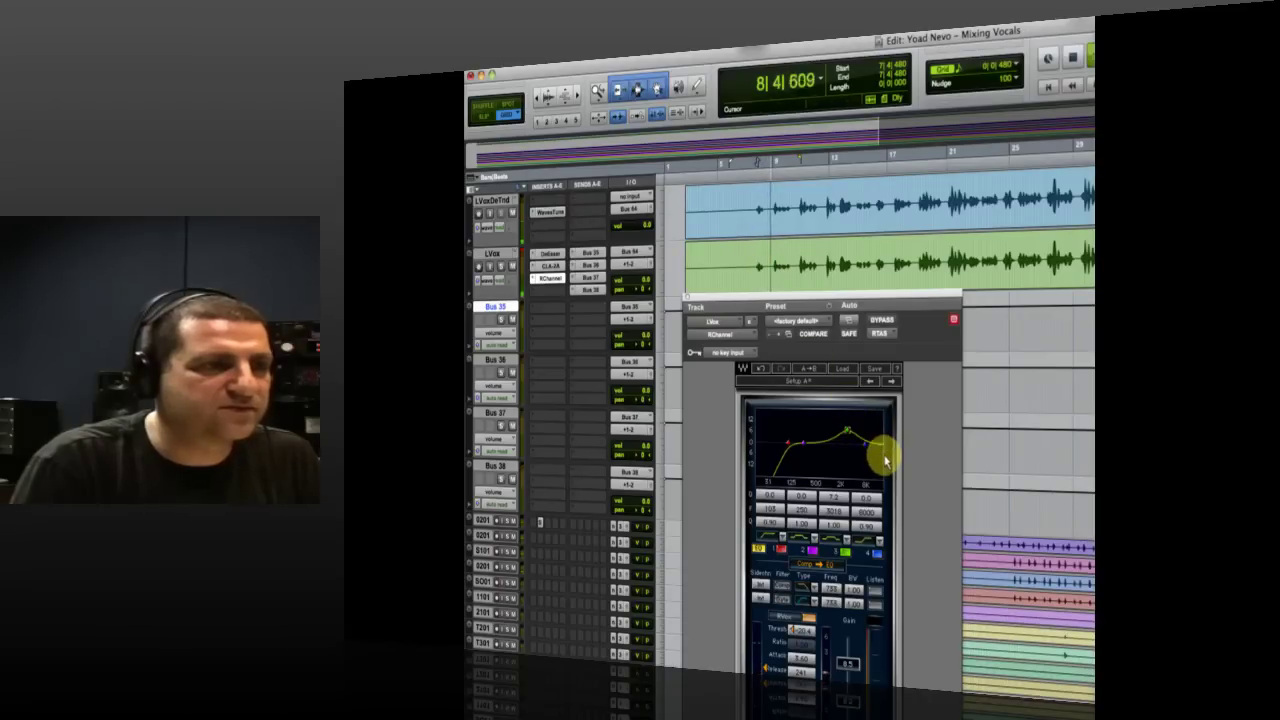
key("space")
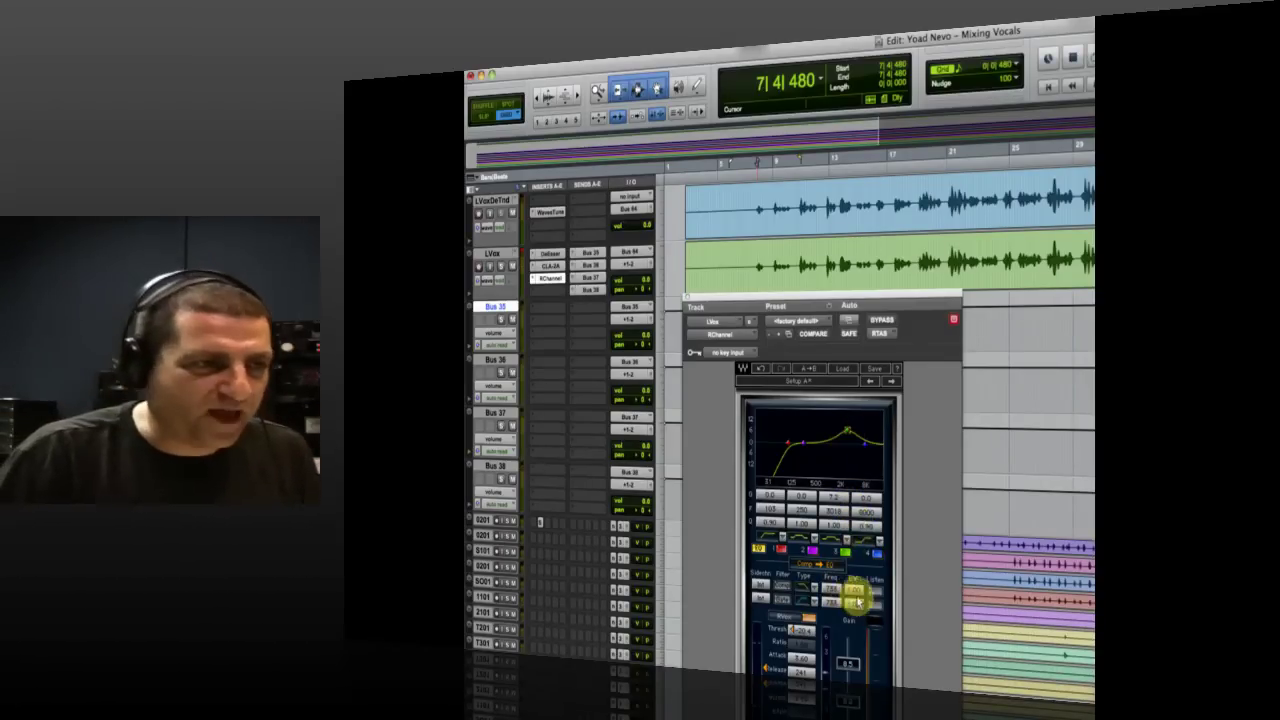
- Narrow EQ band 3 to a Q of about 2.57 and fine-tune its frequency and boost while playing the vocal
left_click_drag(840, 535, 840, 540)
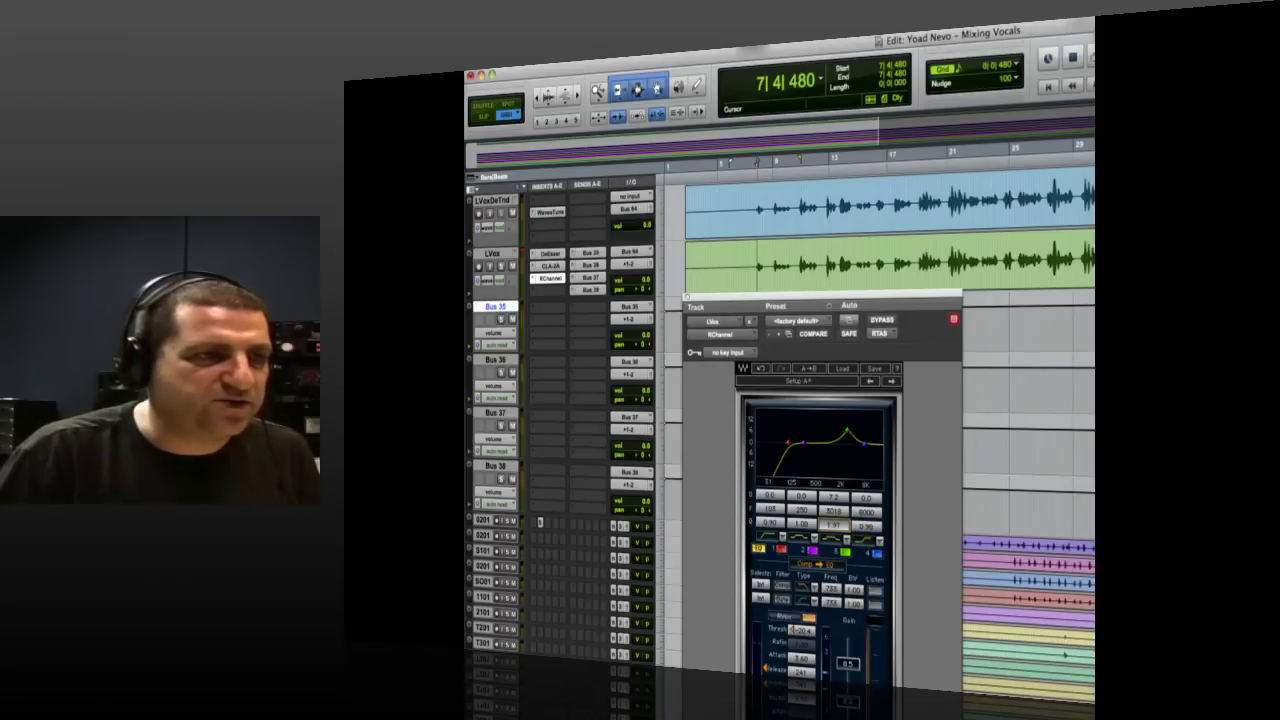
left_click(838, 528)
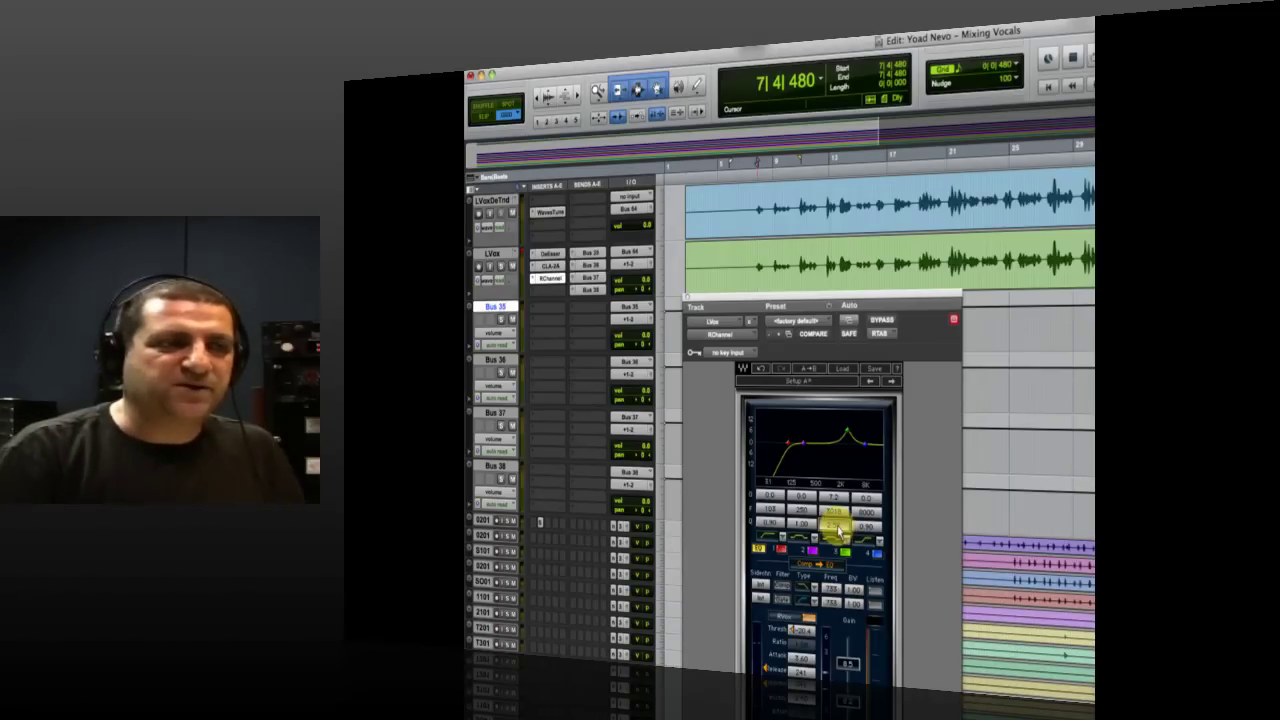
key("space")
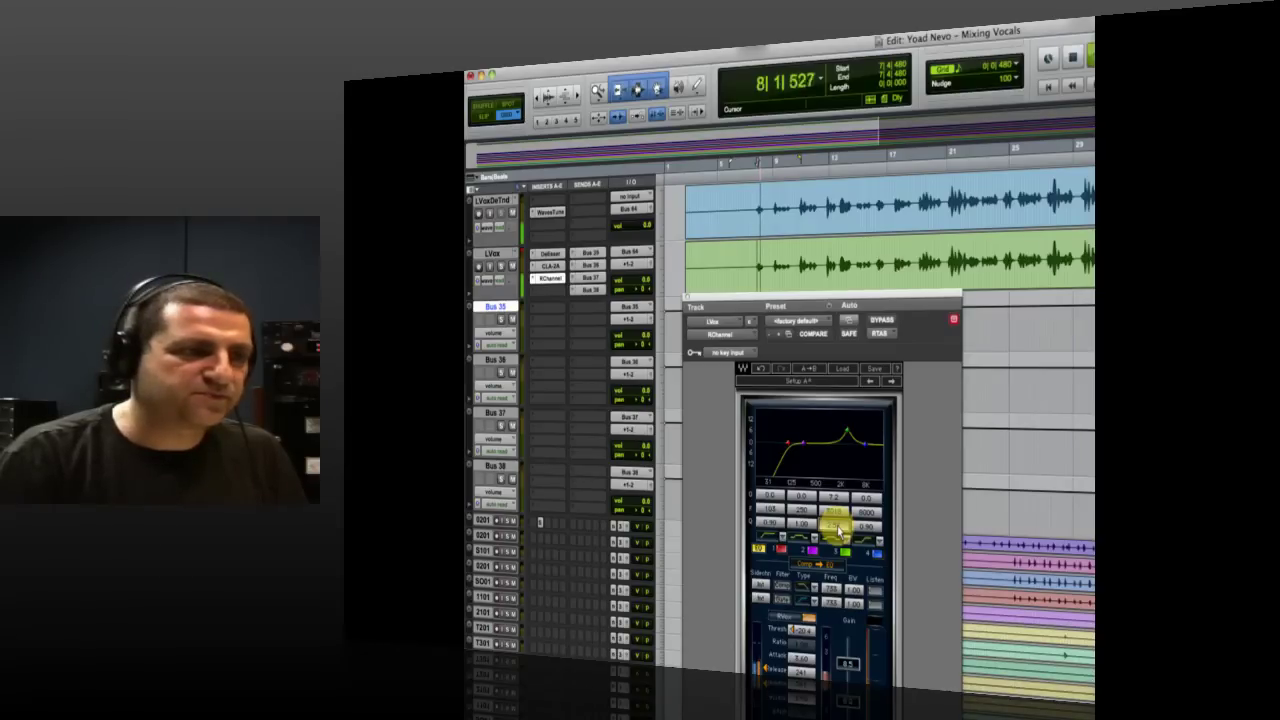
left_click_drag(852, 437, 847, 432)
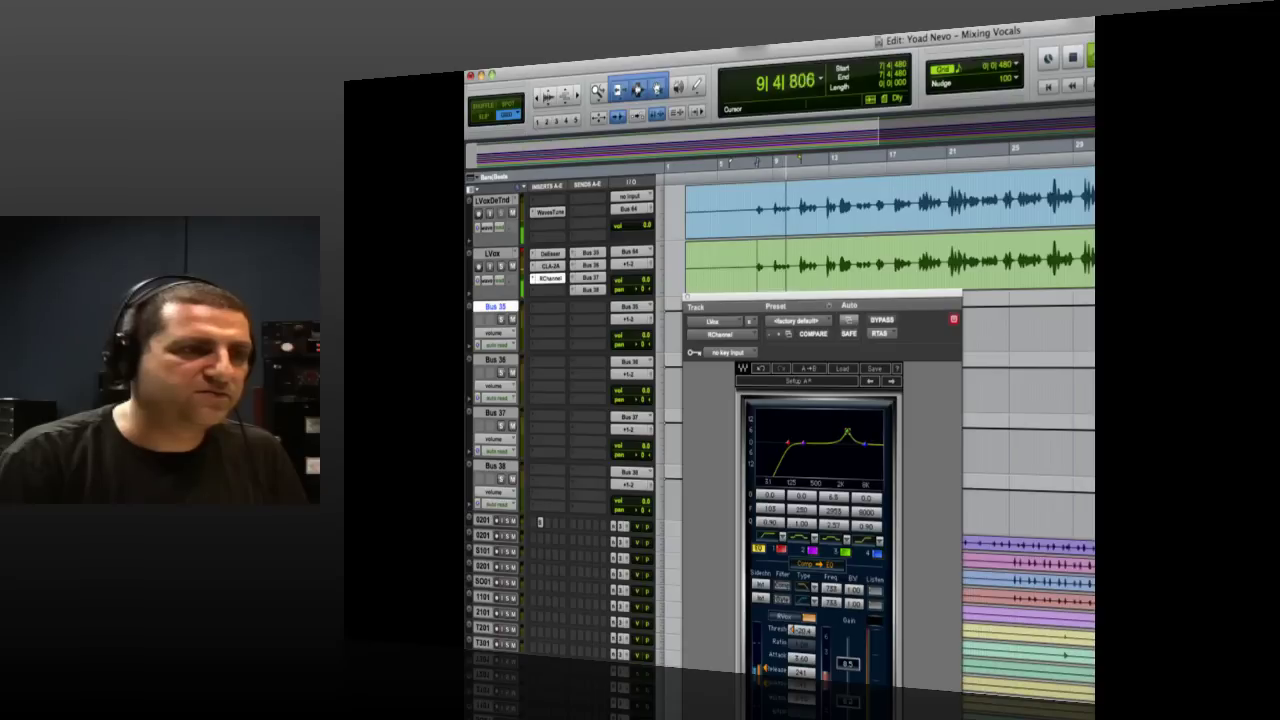
left_click(848, 434)
left_click_drag(810, 486, 817, 505)
left_click(848, 590)
left_click_drag(848, 590, 870, 618)
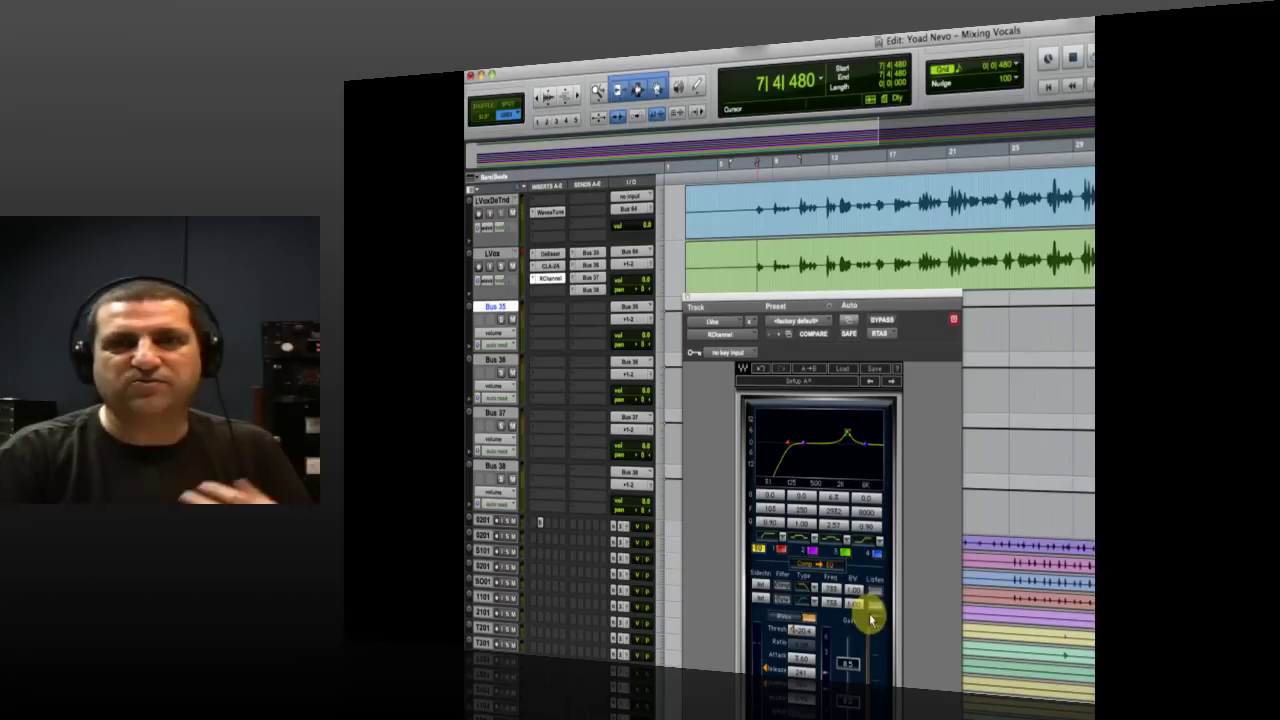
- Lower the RChannel's output gain to about 6.0 while auditioning the vocal from 7|4|480
left_click(847, 664)
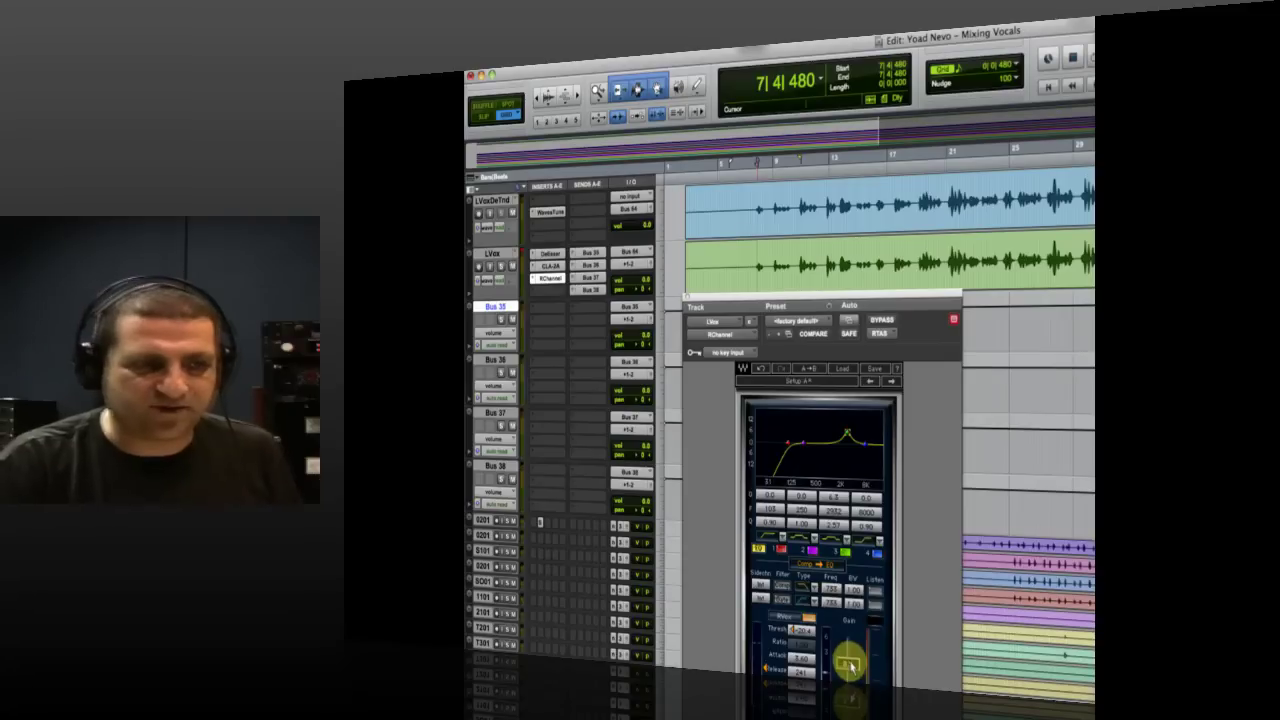
left_click_drag(852, 668, 850, 668)
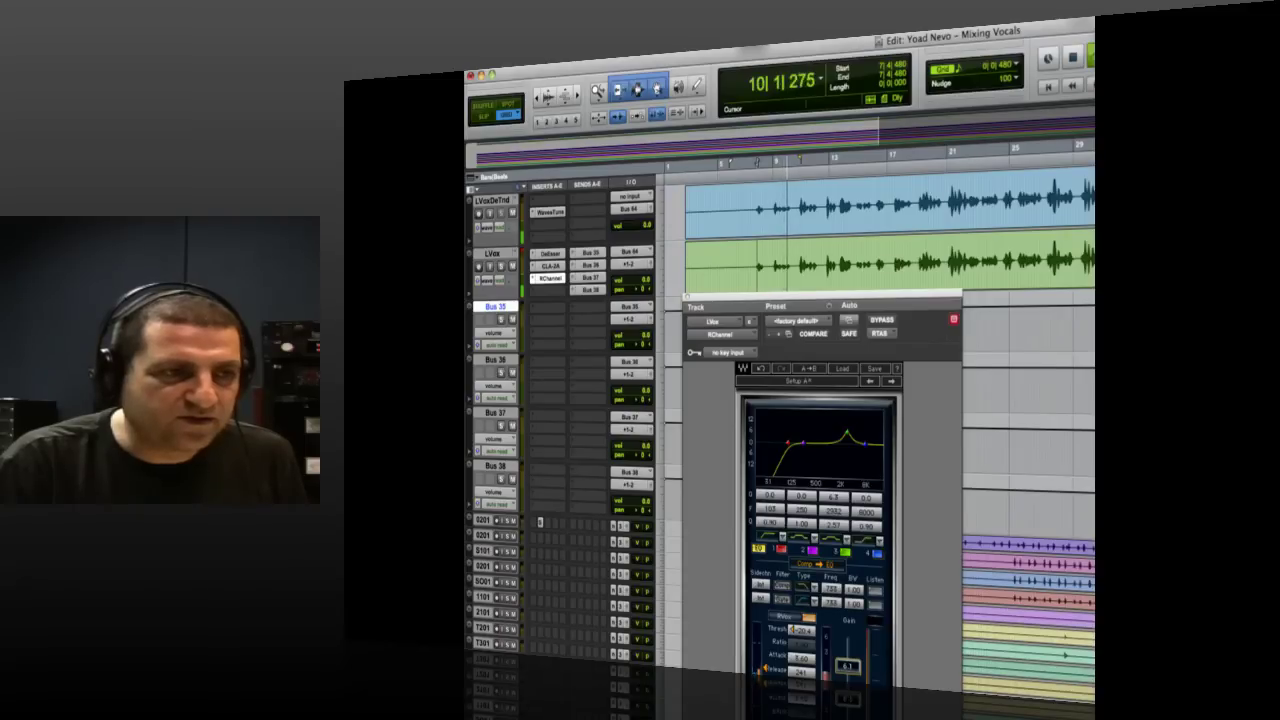
left_click(838, 486)
left_click_drag(838, 486, 846, 470)
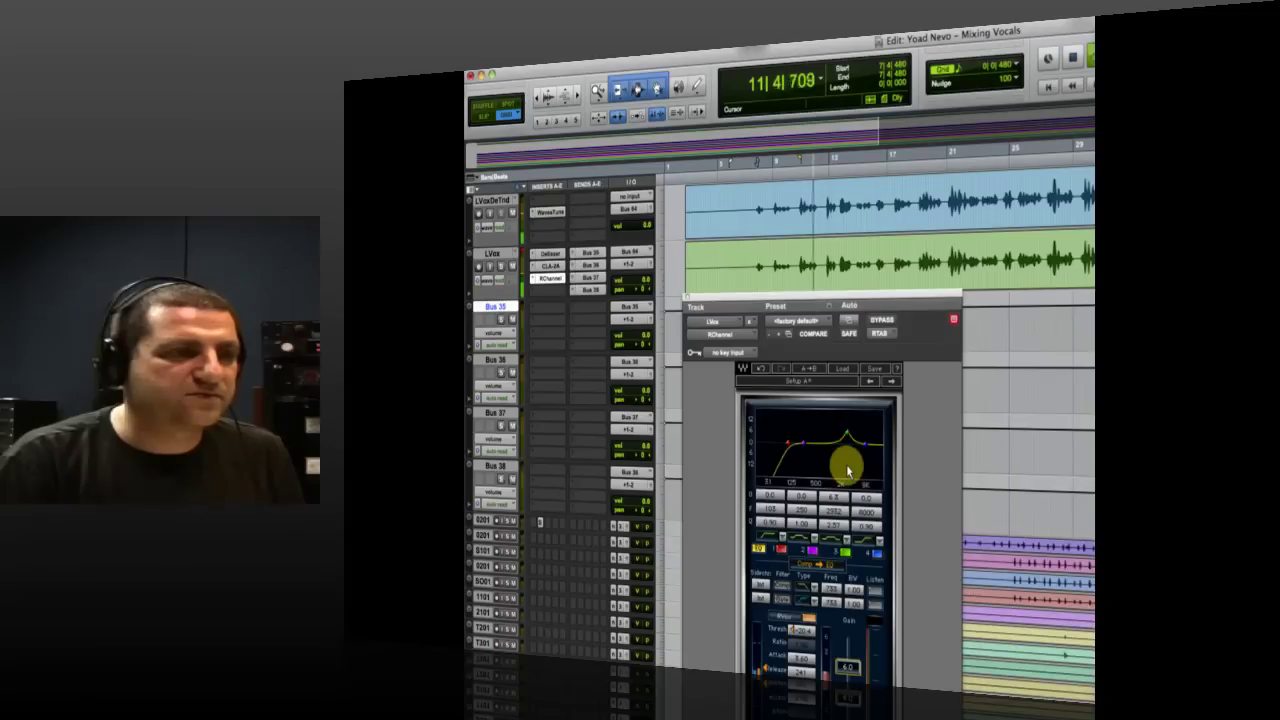
key("space")
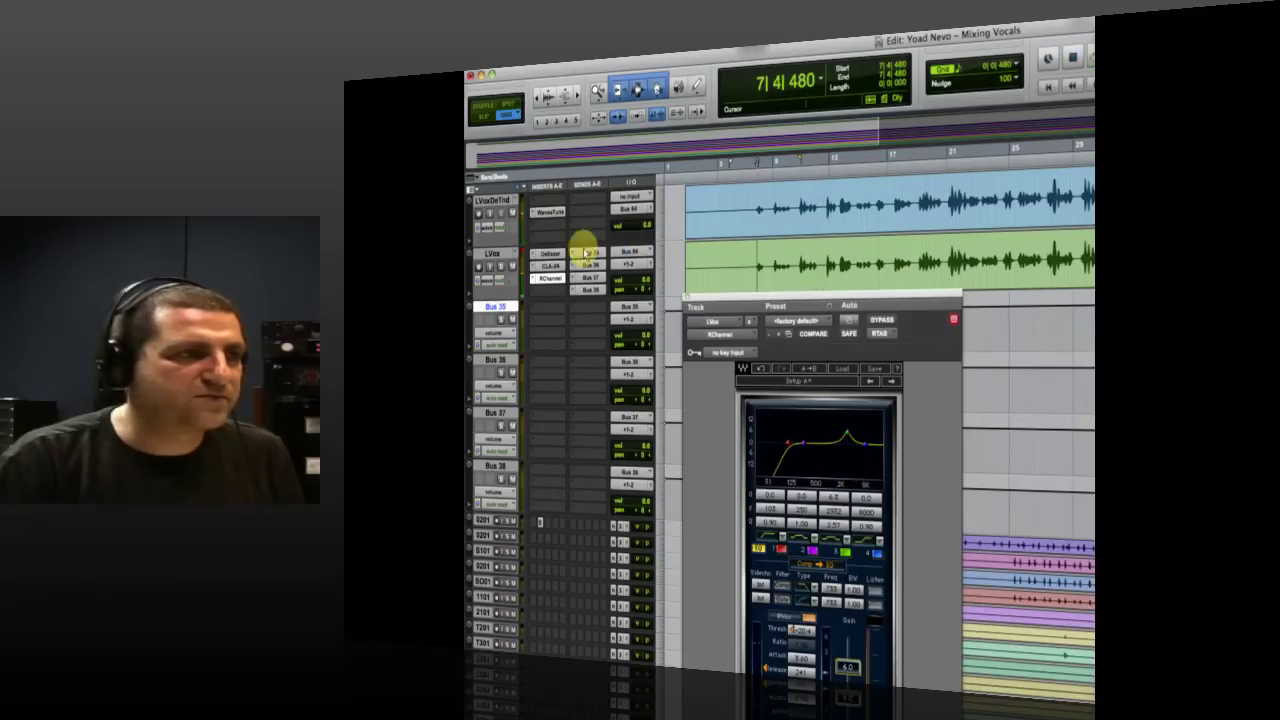
- Open the LVox track's CLA-2A and play the vocal from 12|4|000 and repeatedly from 10|4|000 to check the sound
left_click(551, 266)
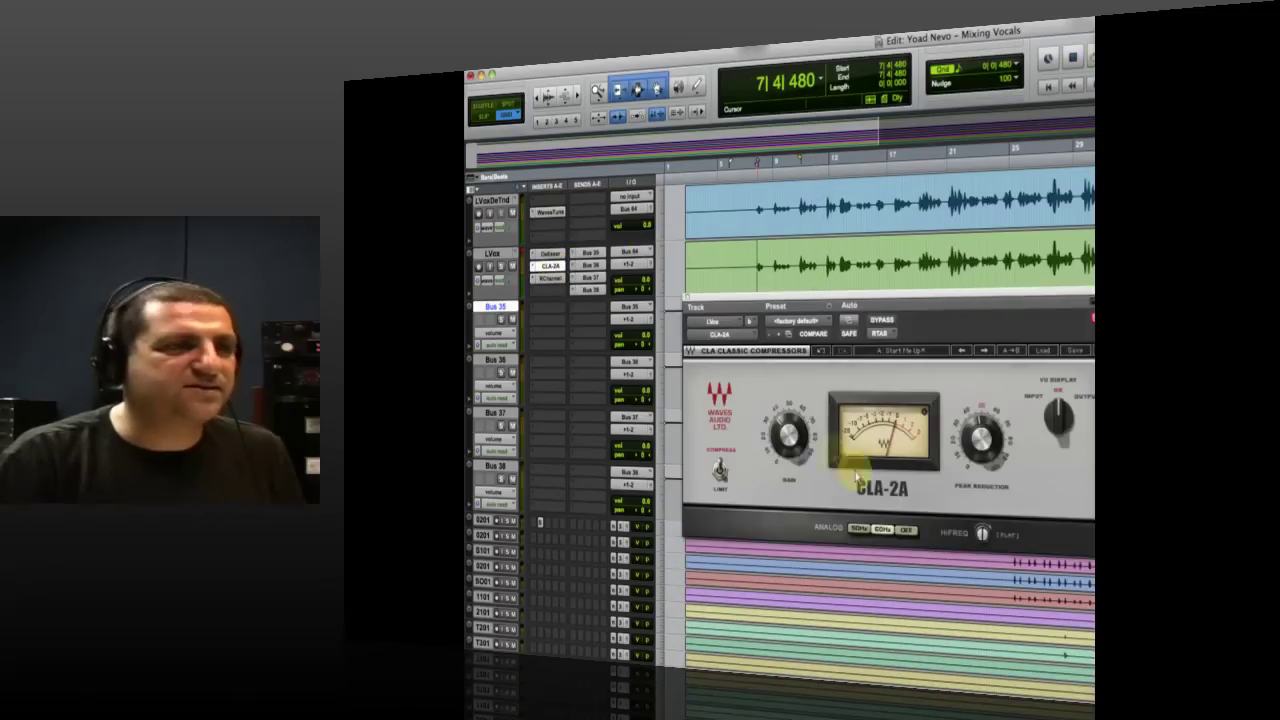
left_click(826, 205)
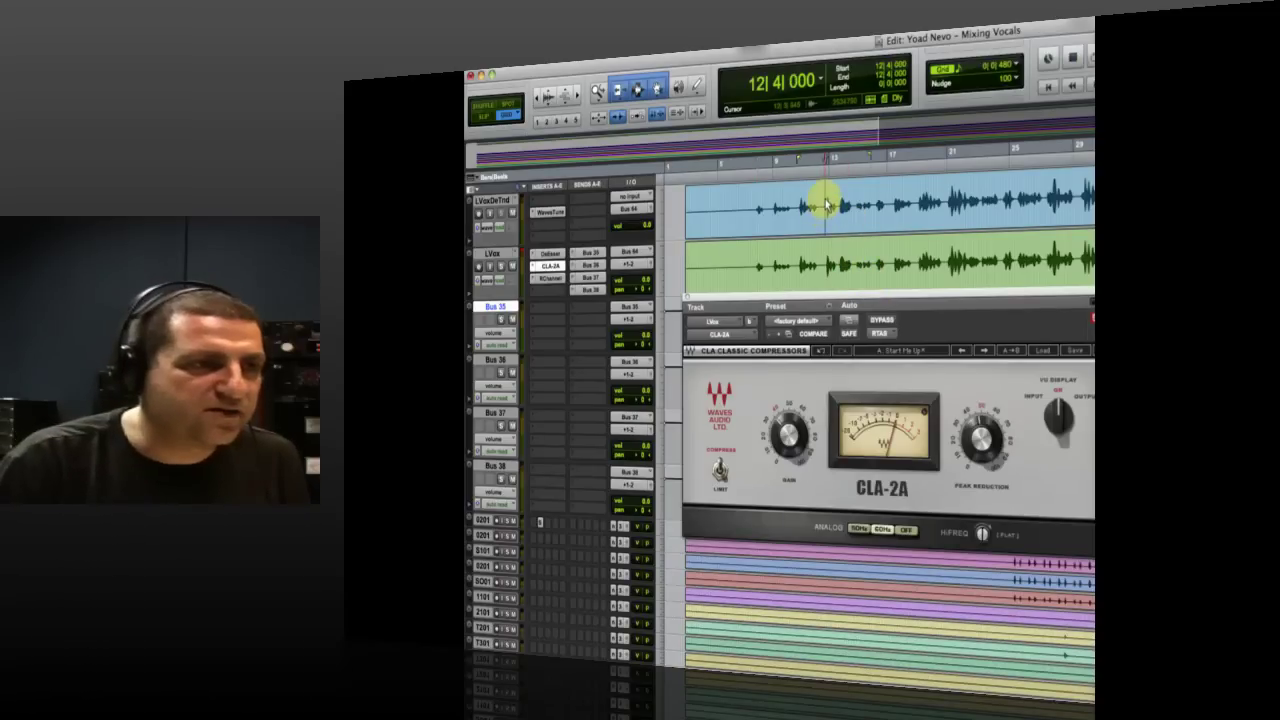
key("space")
key("space")
left_click(799, 205)
key("space")
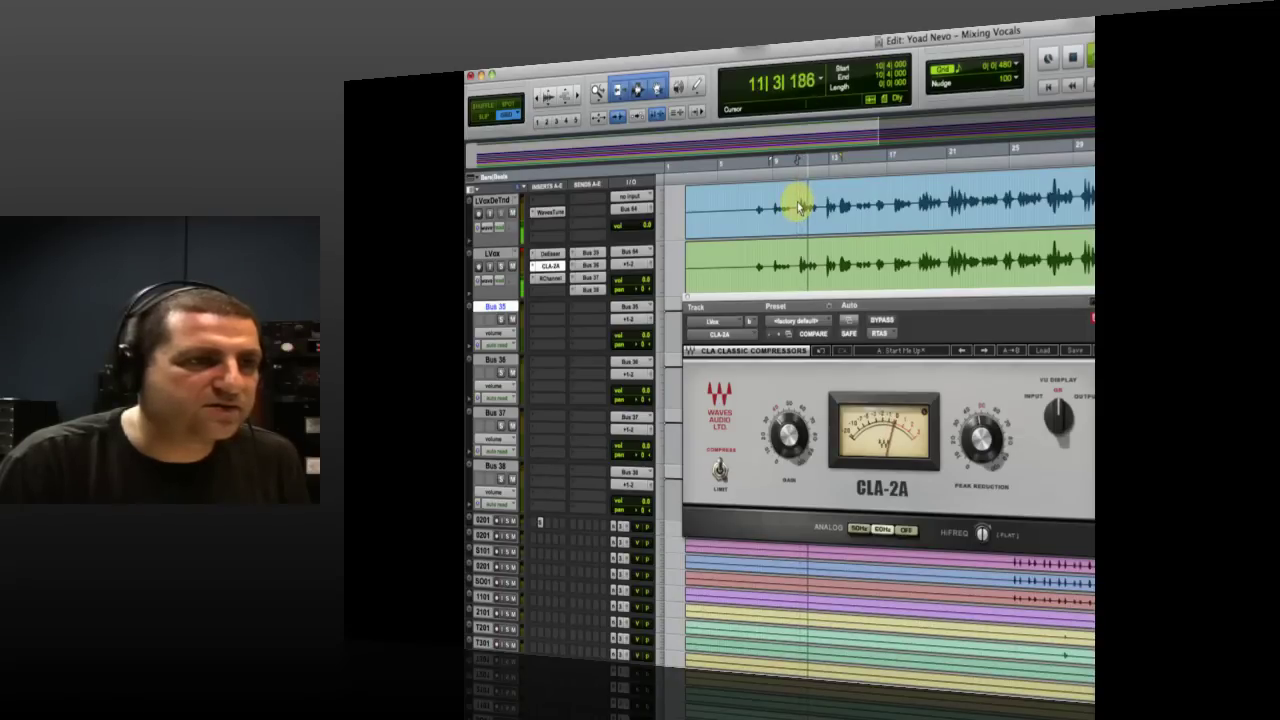
key("space")
key("space")
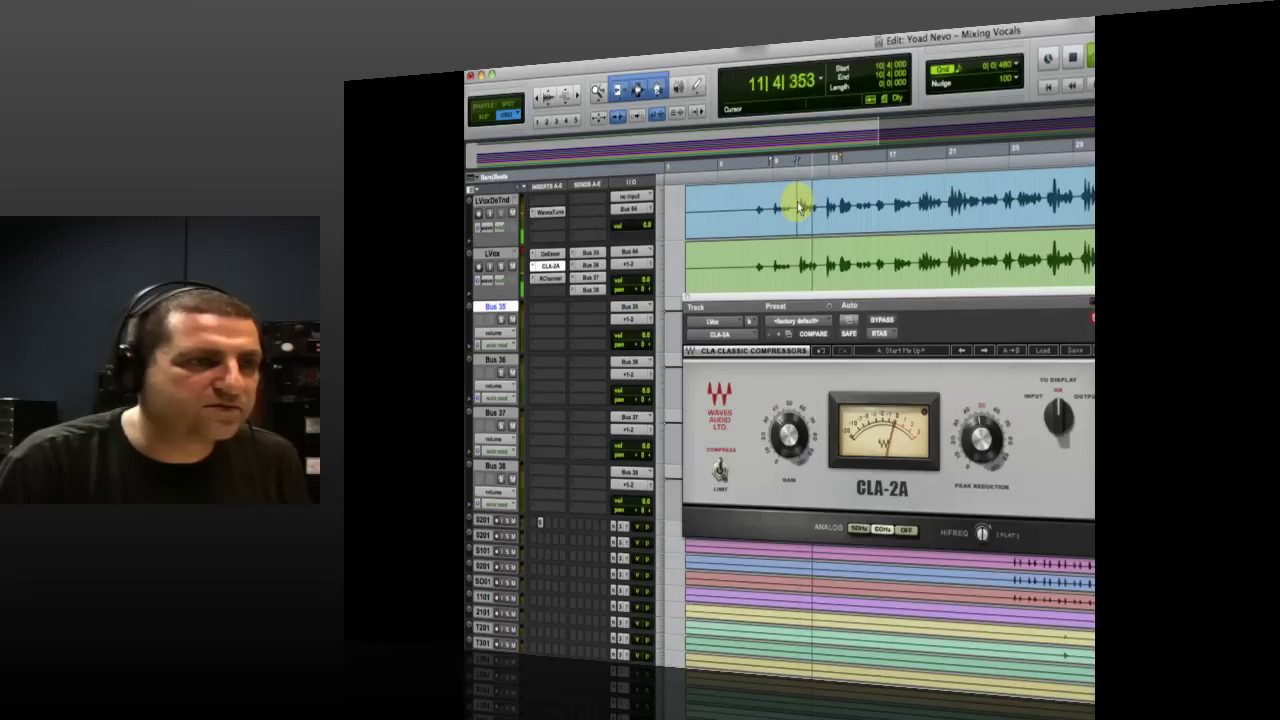
key("space")
- Place the edit cursor at 10|4|480 in the LVoxDeTnd track and reopen the LVox track's RChannel
left_click(757, 208)
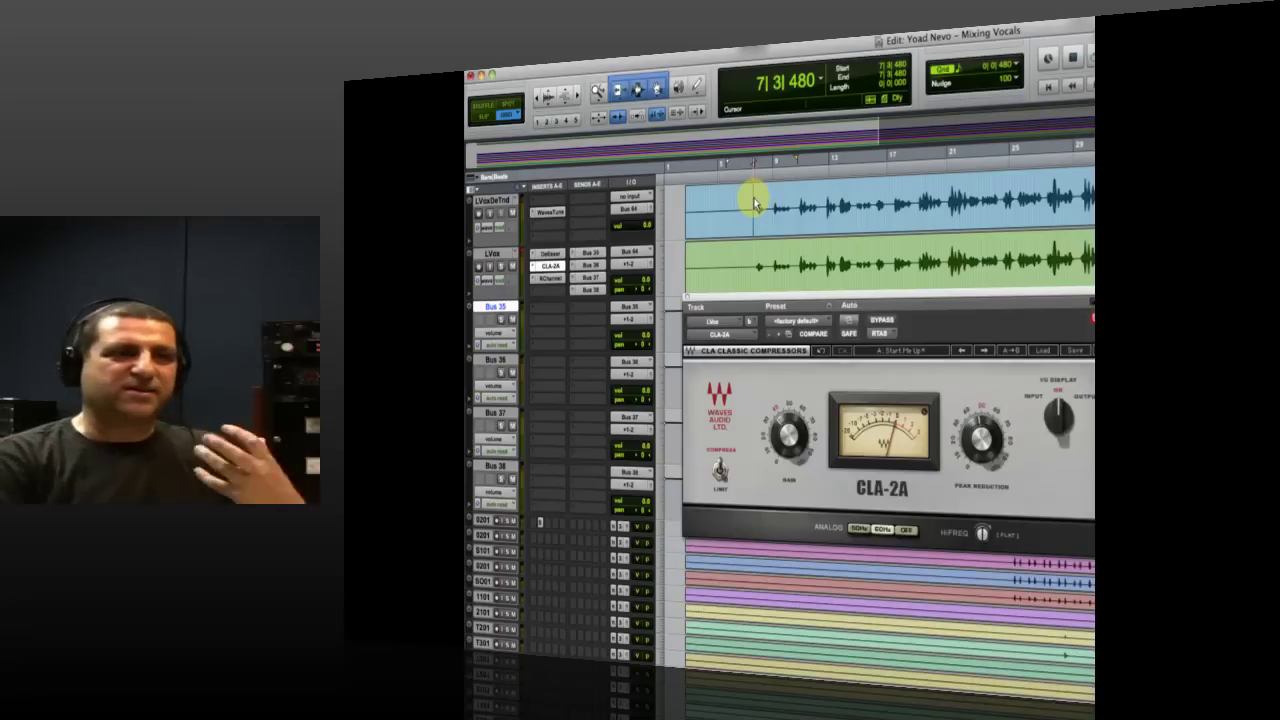
left_click(800, 203)
left_click(552, 280)
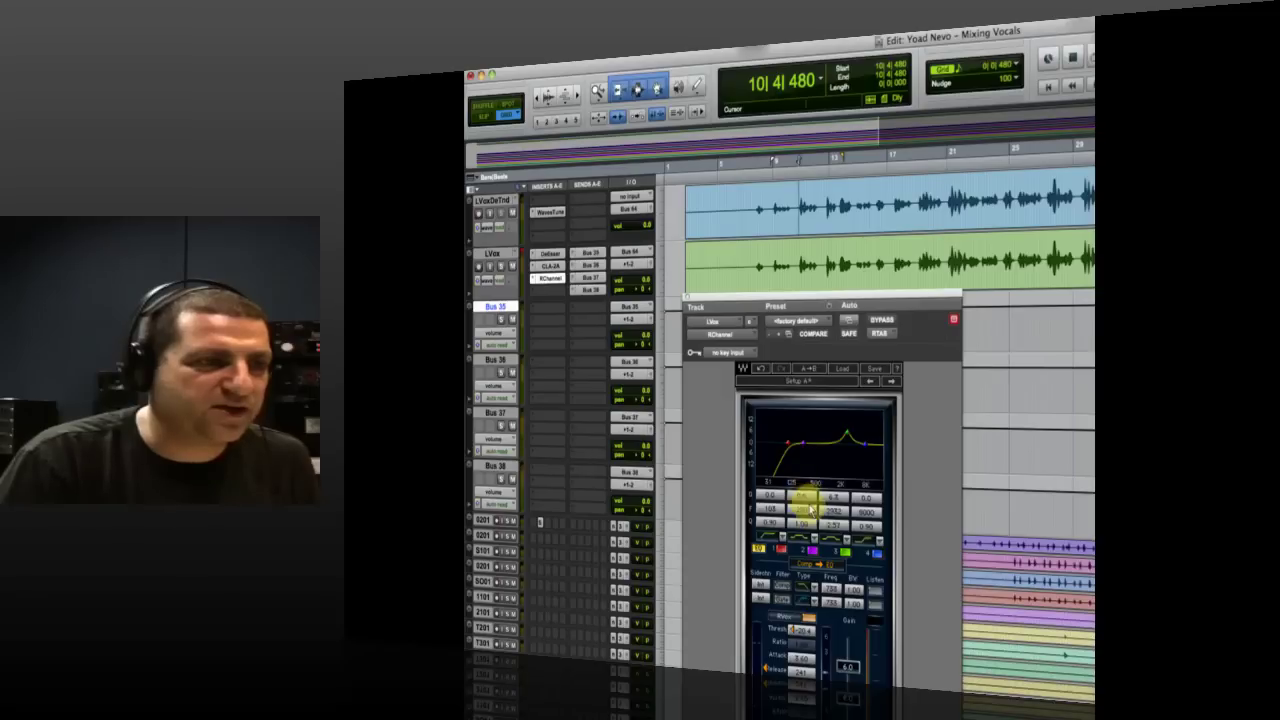
- Boost the RChannel's EQ band 2 by about 3.2 dB near 267 Hz with a Q of 1.91 while playing the vocal from 10|4|480
key("space")
left_click_drag(805, 500, 805, 470)
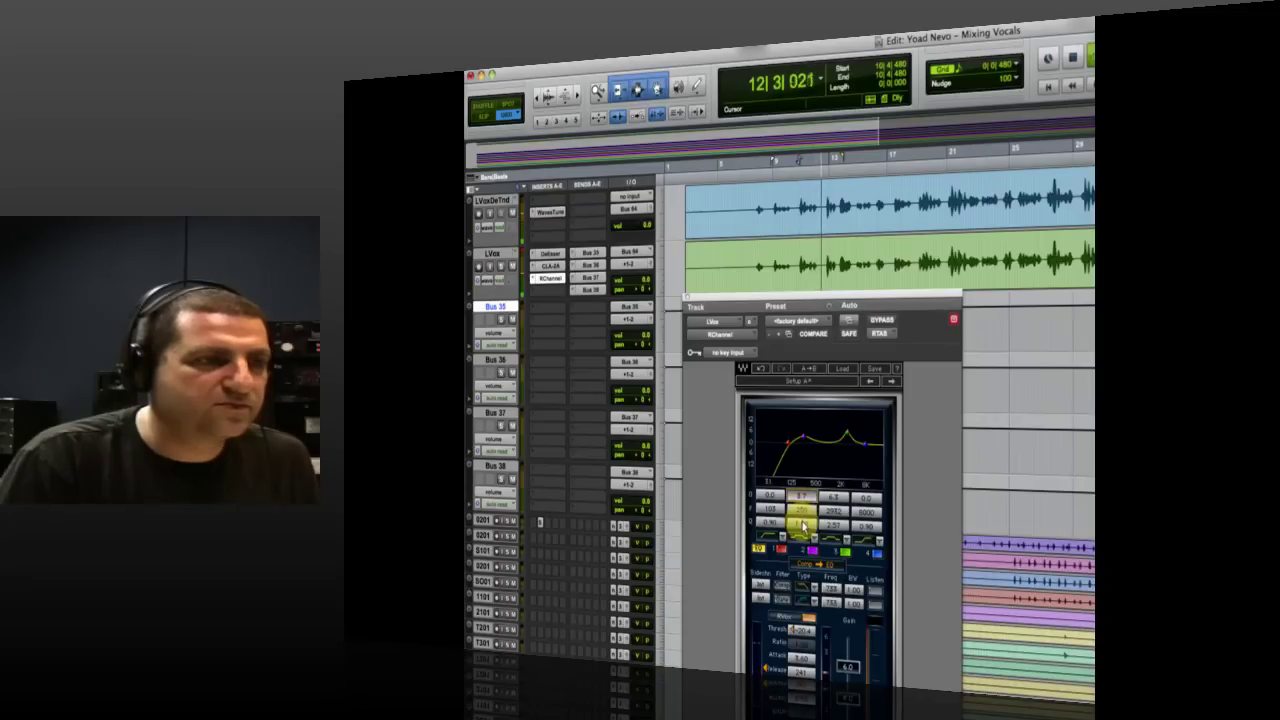
left_click_drag(801, 524, 801, 521)
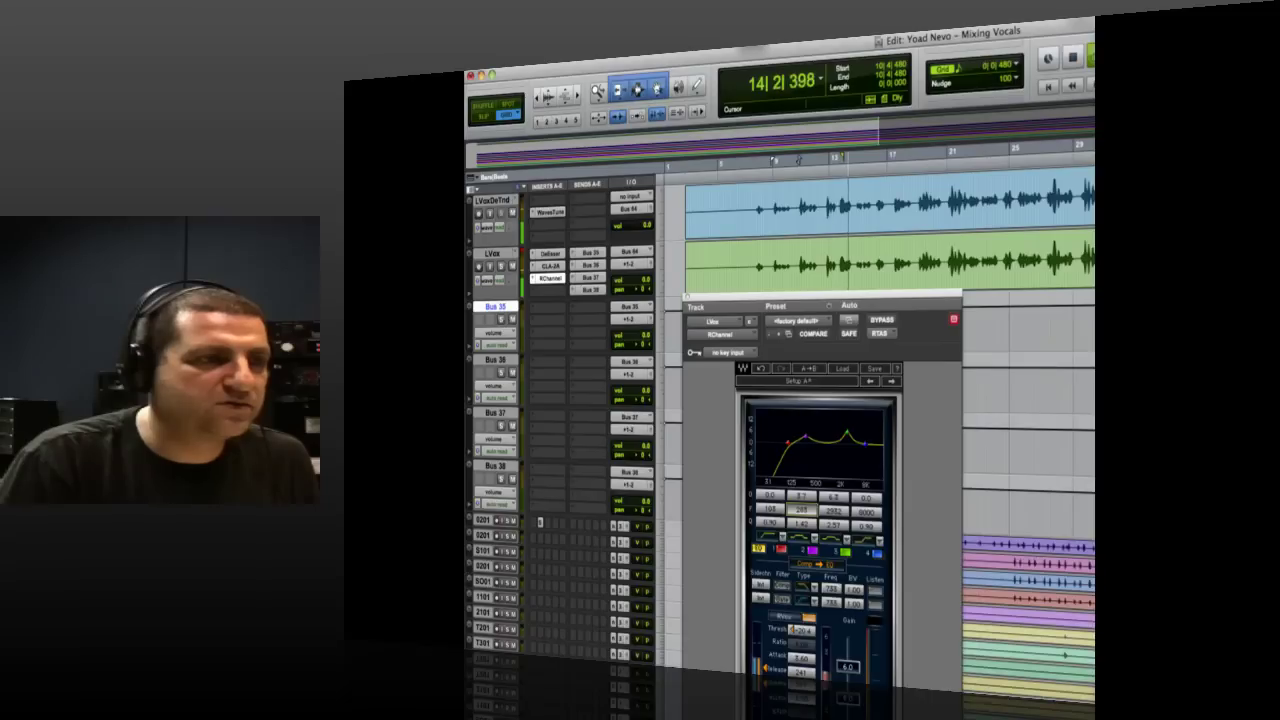
left_click_drag(801, 510, 801, 522)
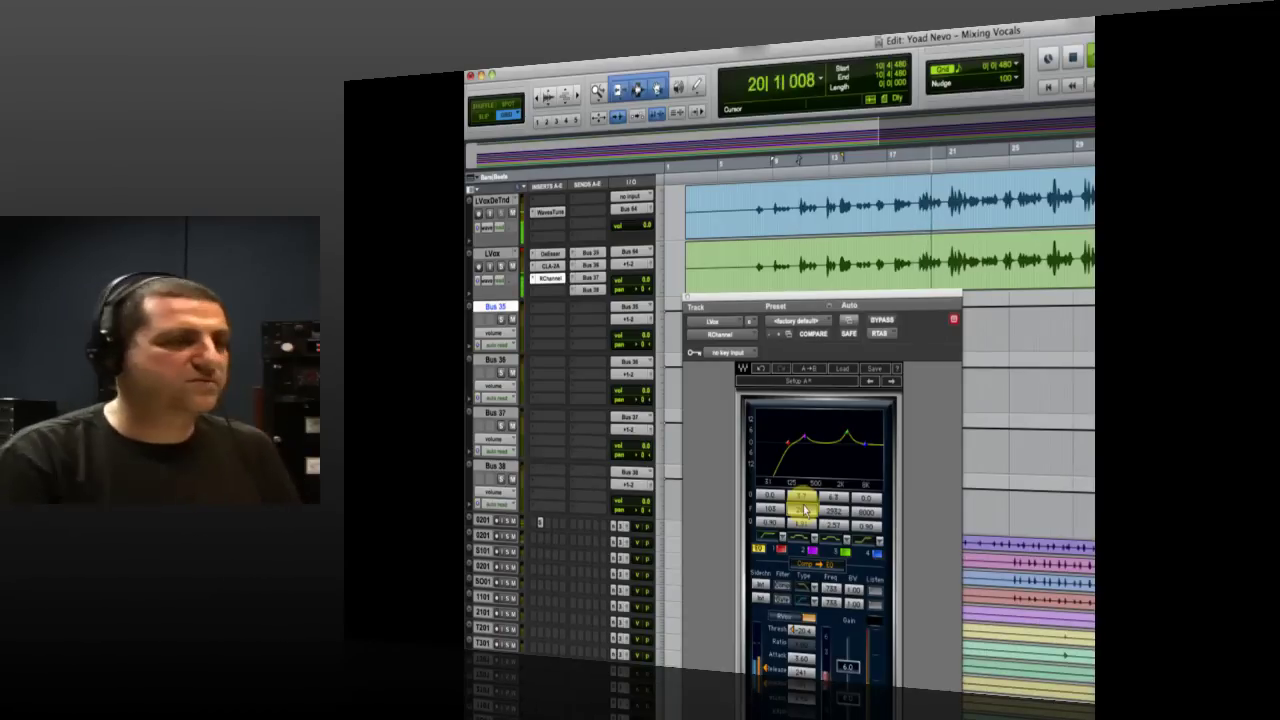
key("space")
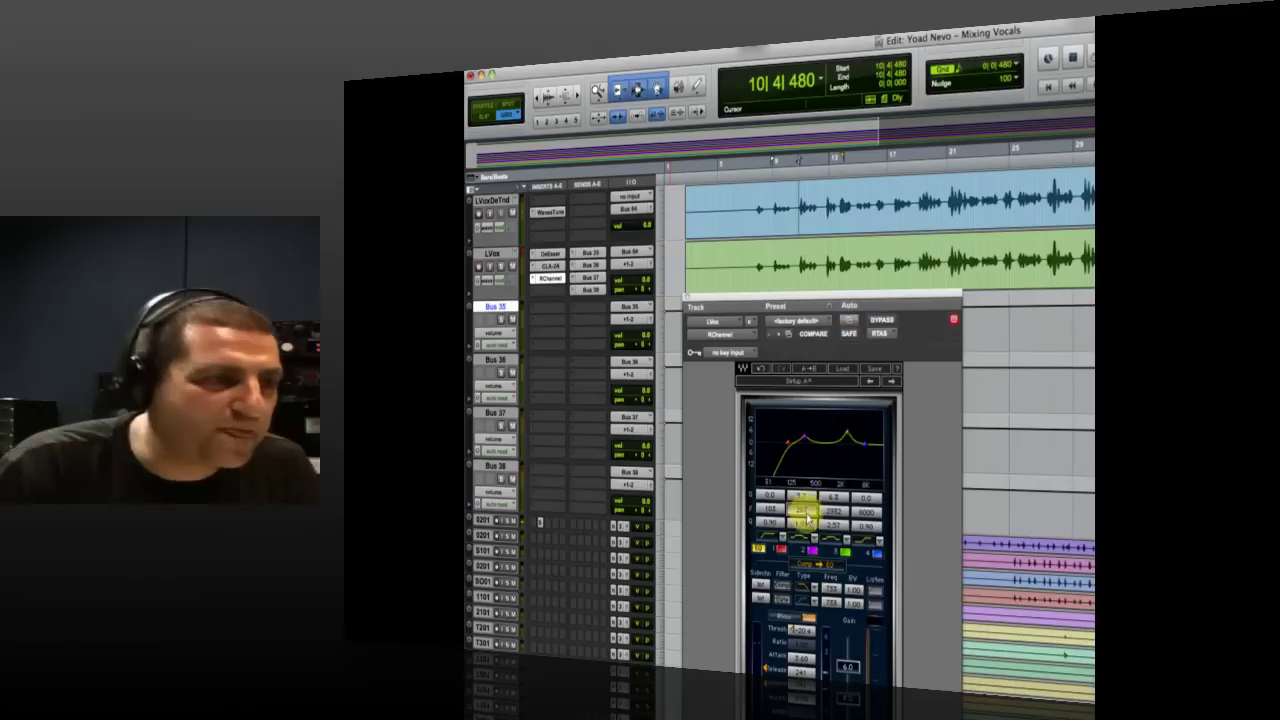
left_click_drag(801, 497, 800, 486)
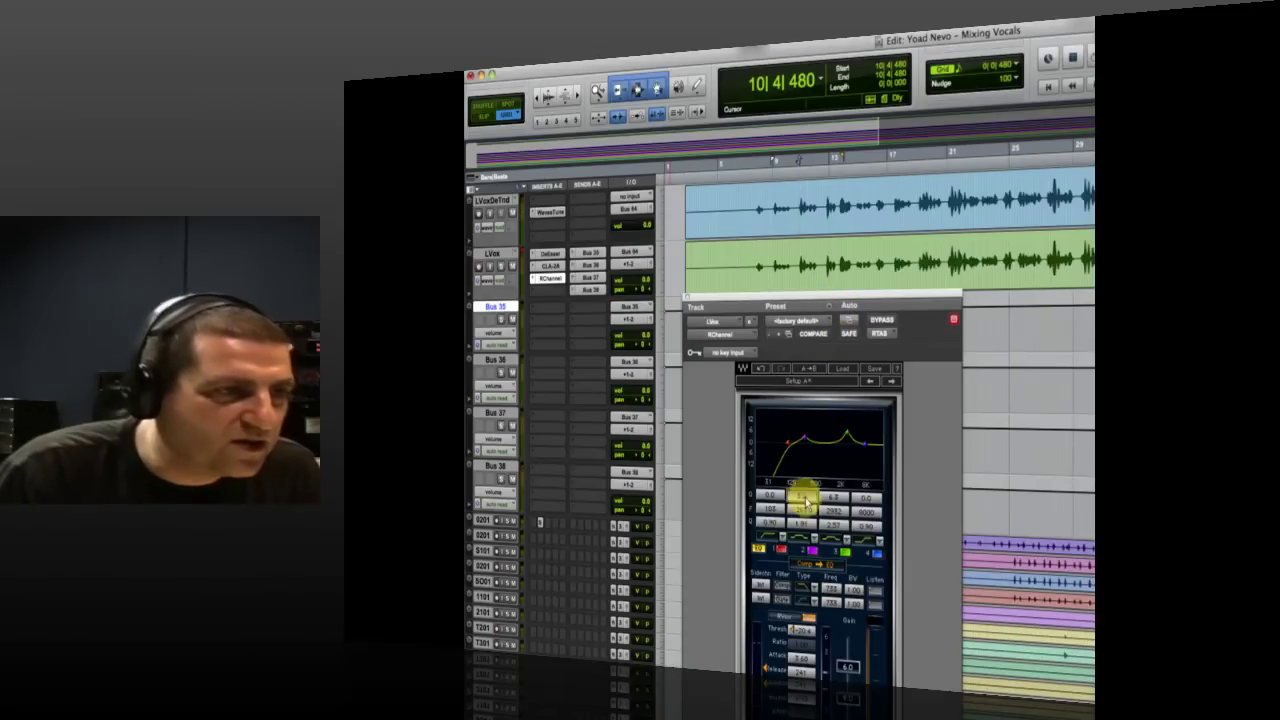
- Audition from 7|4|000, setting EQ band 2's frequency to about 297, band 3's gain to 5.4 and band 4's gain to about 4.2
left_click(757, 207)
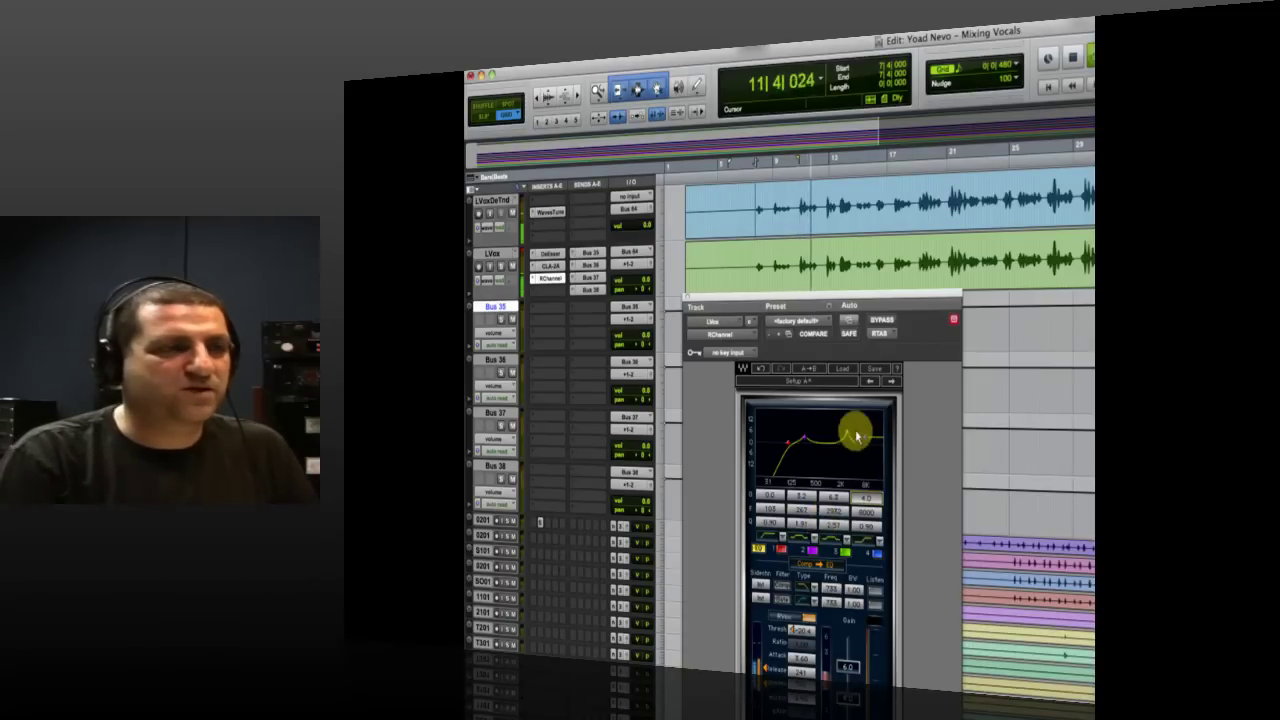
left_click(847, 436)
left_click_drag(847, 434, 847, 436)
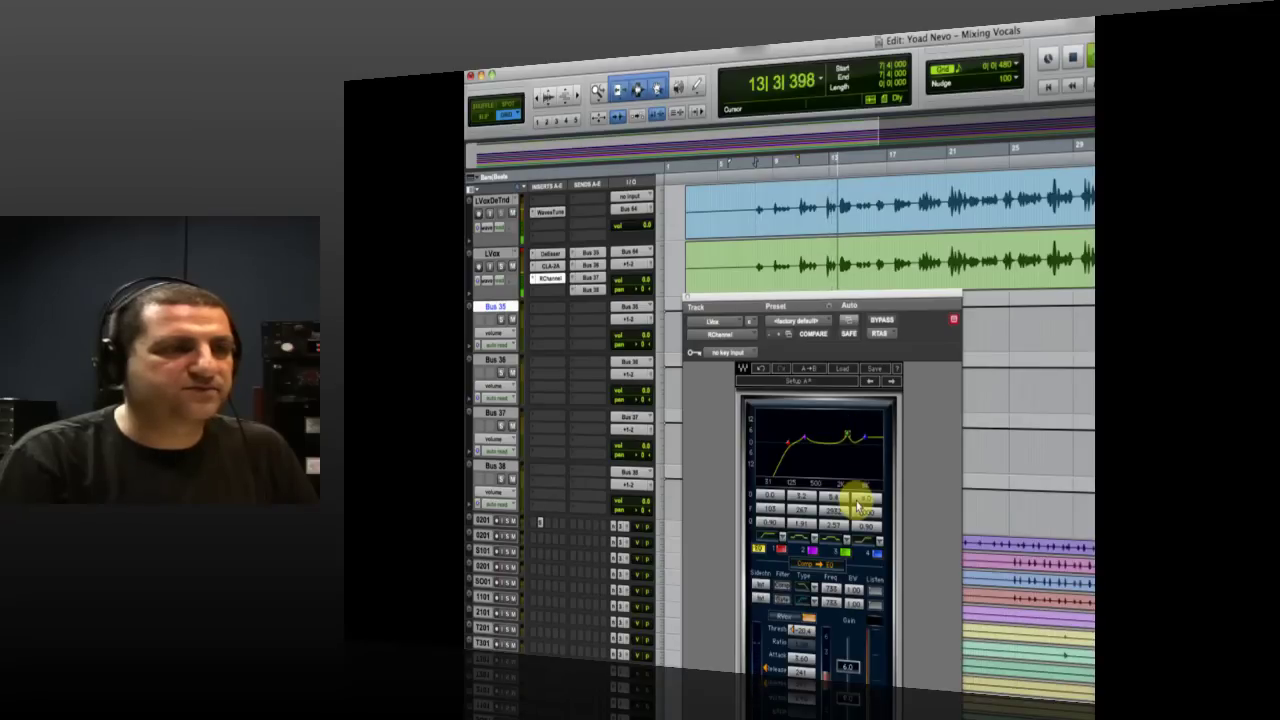
left_click_drag(806, 443, 808, 440)
key("space")
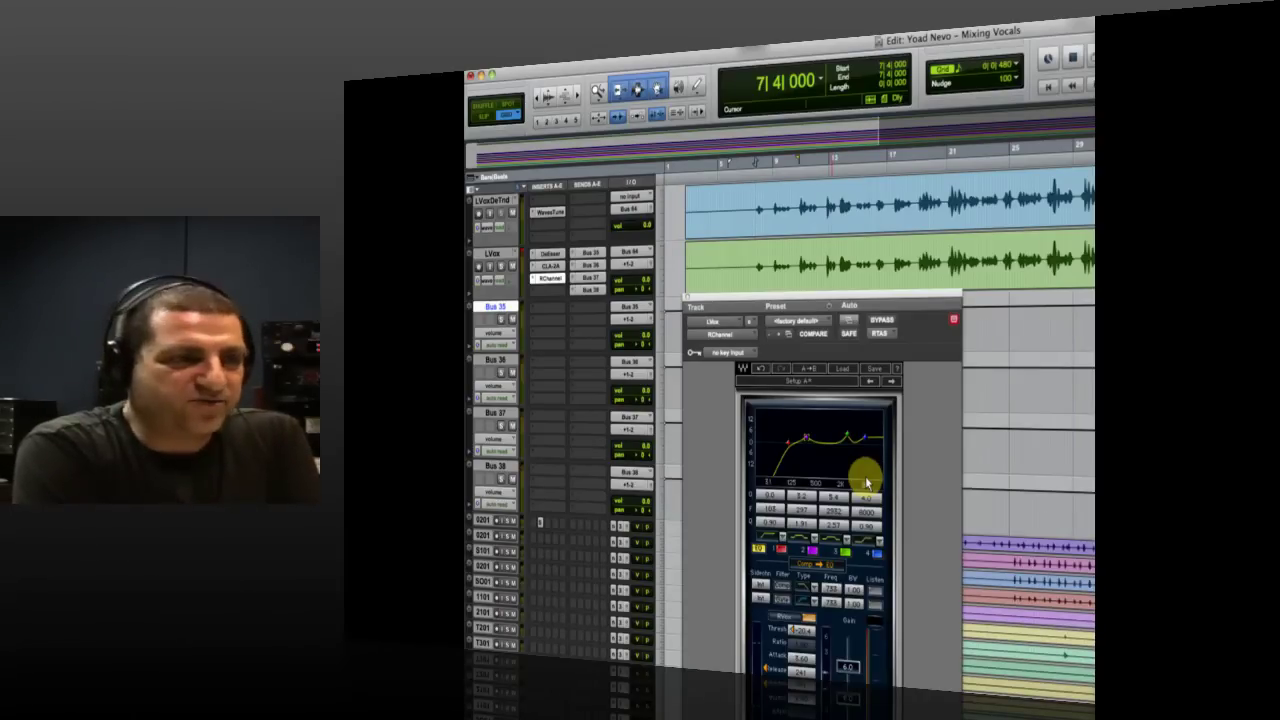
left_click_drag(866, 483, 857, 429)
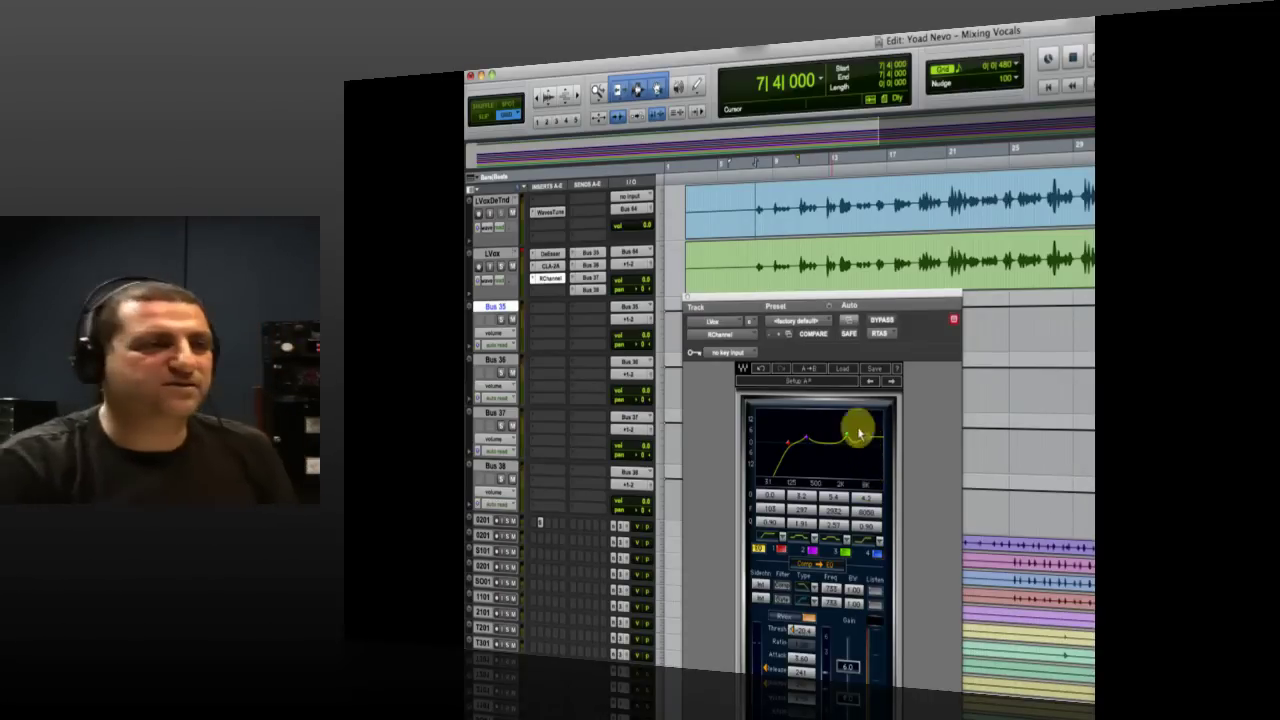
- Play the processed vocal from 18|4|480 through the louder phrases to check the EQ and compression
left_click(948, 200)
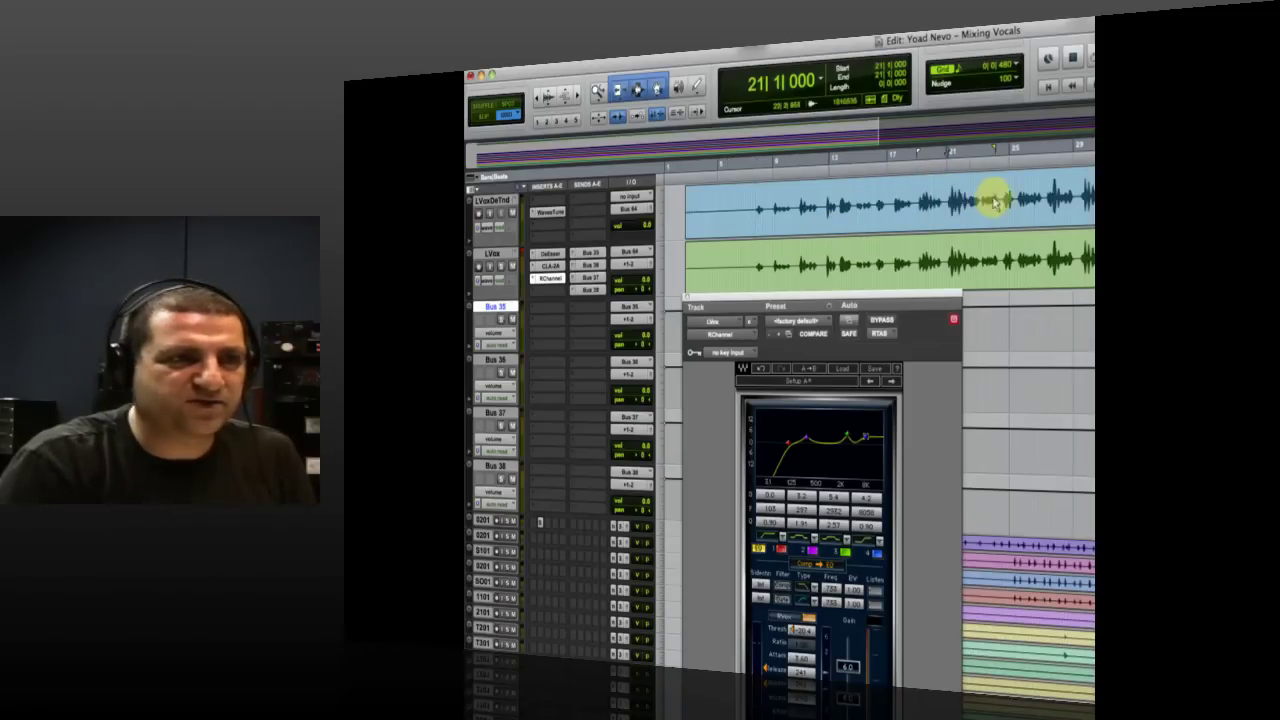
left_click(995, 197)
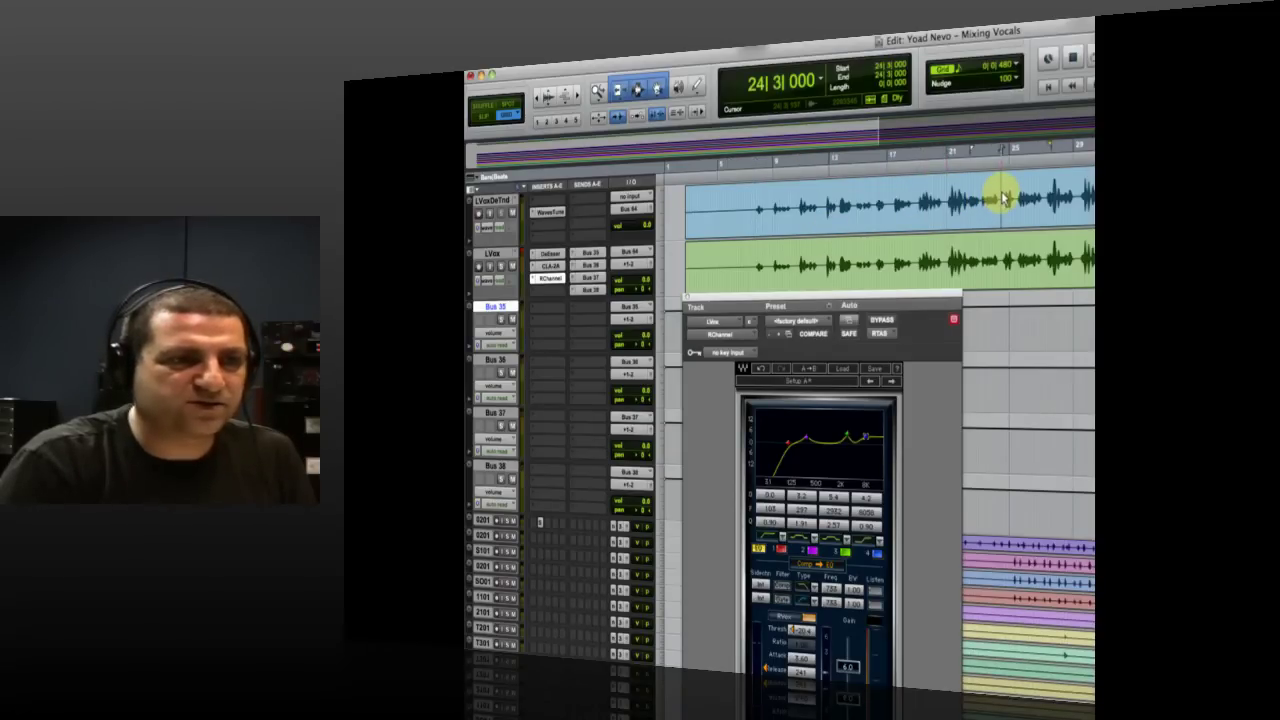
left_click(912, 208)
key("space")
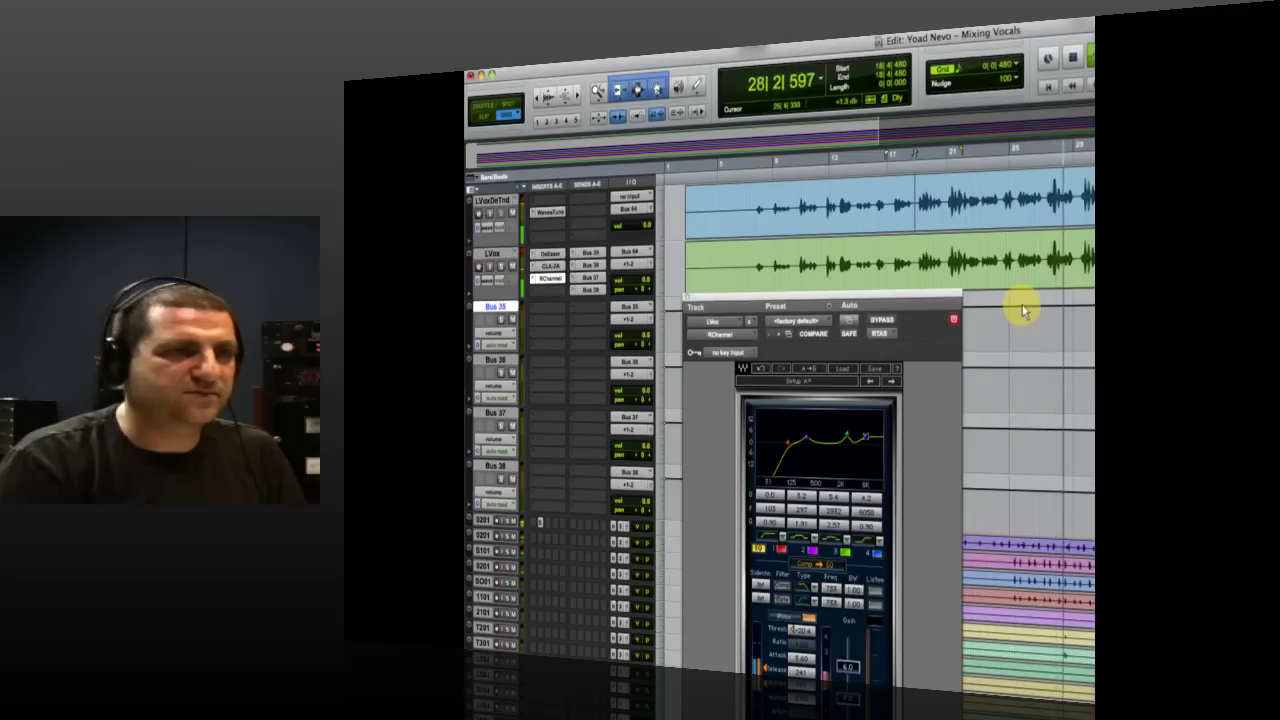
key("space")
- Compare the loud and quiet vocal phrases around 21|2|000 and 27|1|480, leaving the edit cursor at 23|2|000
left_click(951, 194)
left_click(951, 194)
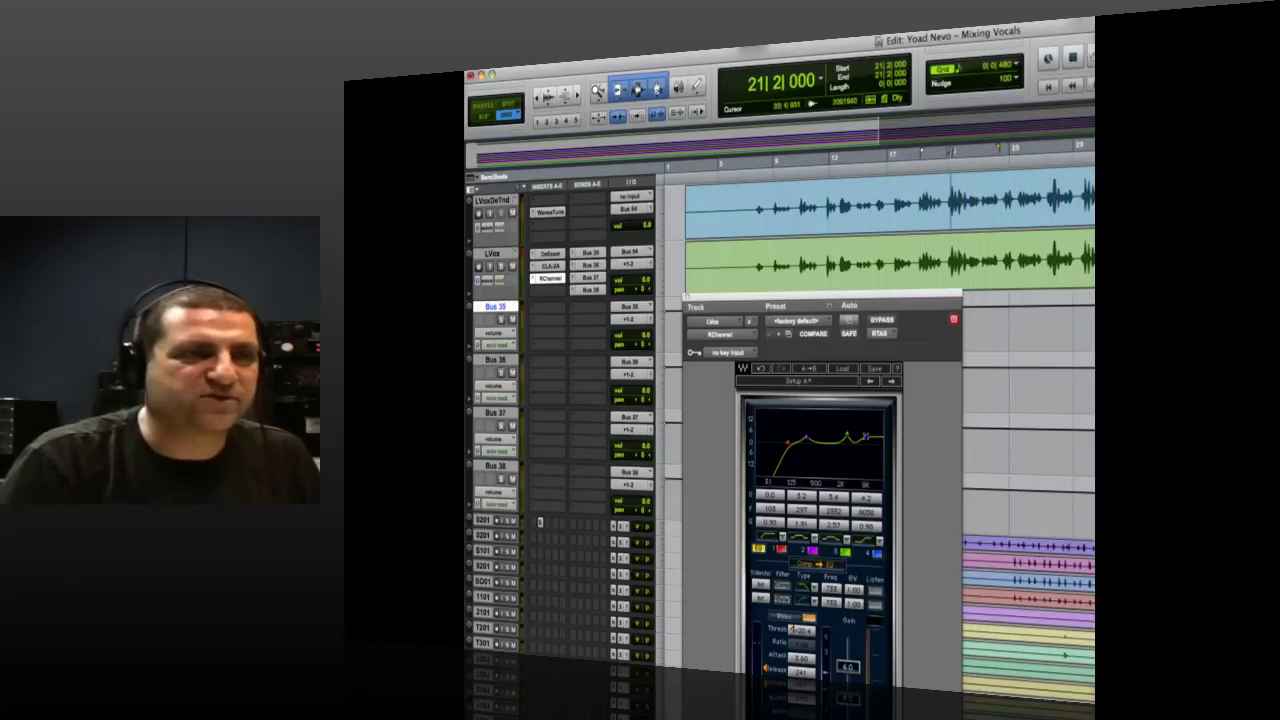
left_click(1043, 194)
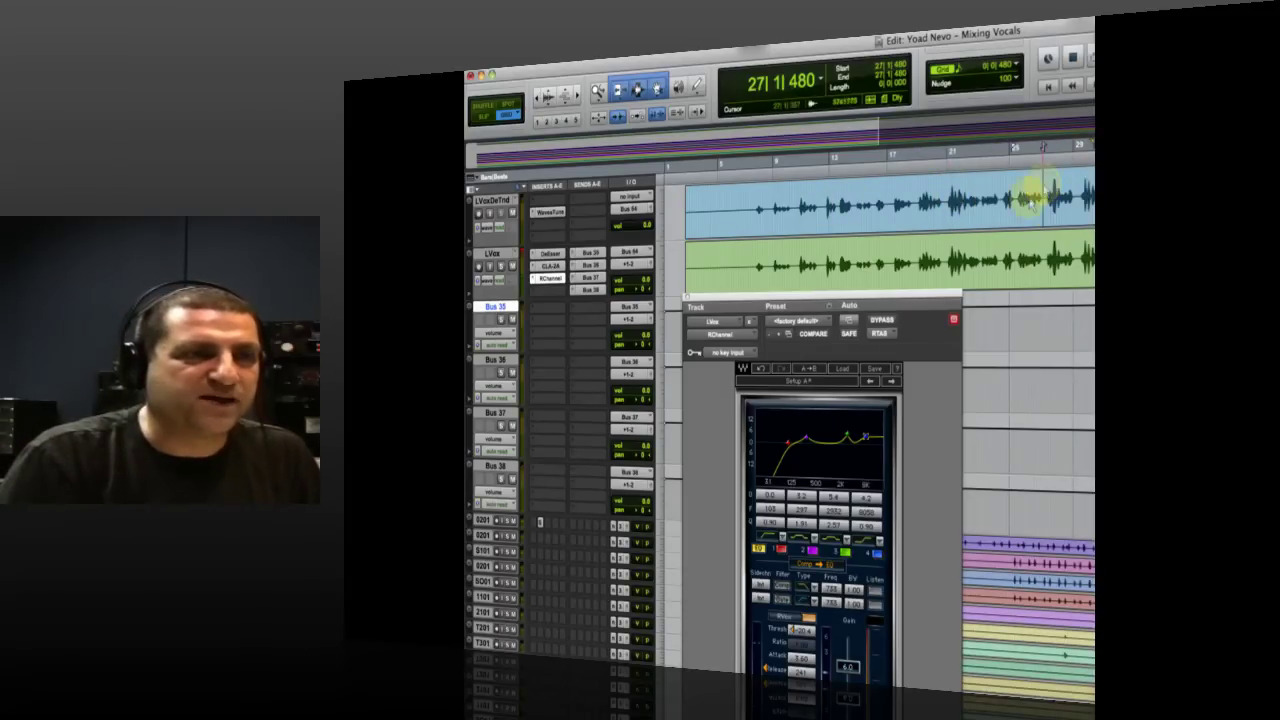
left_click(980, 194)
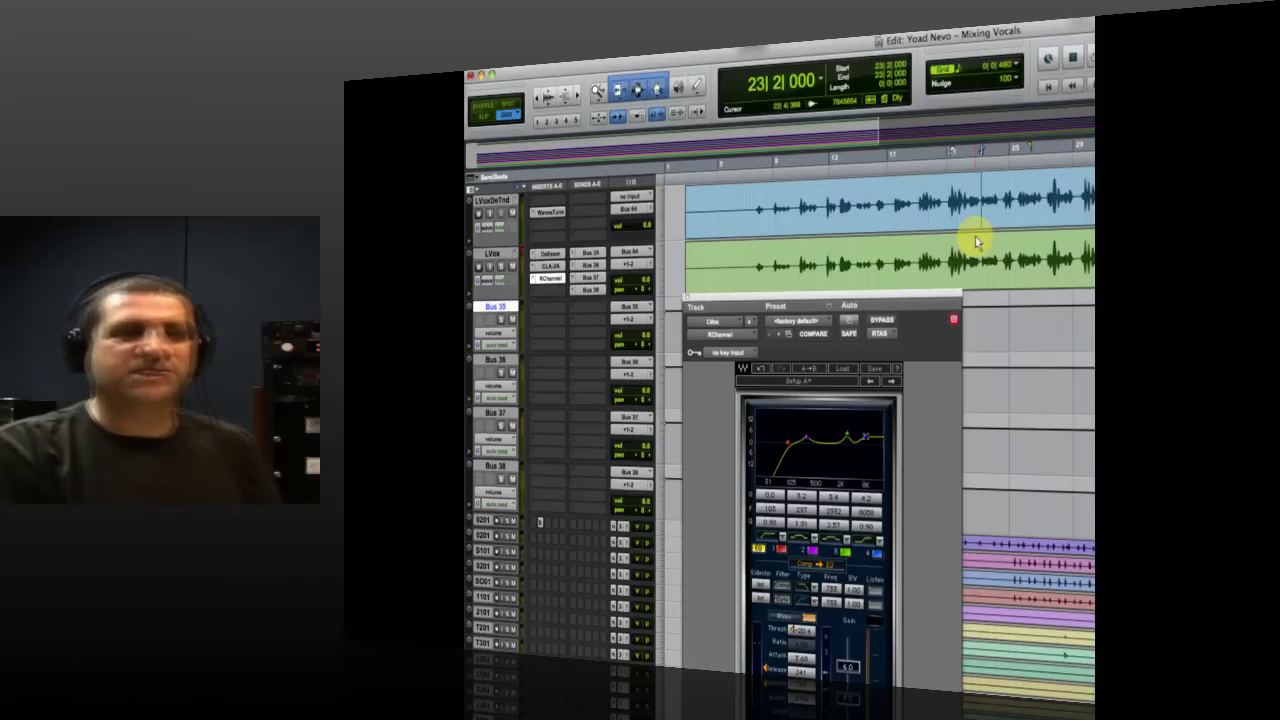
- Insert the RTAS Vocal Rider dynamics plug-in after the RChannel on the LVox track and position its window for full view
left_click_drag(880, 300, 951, 391)
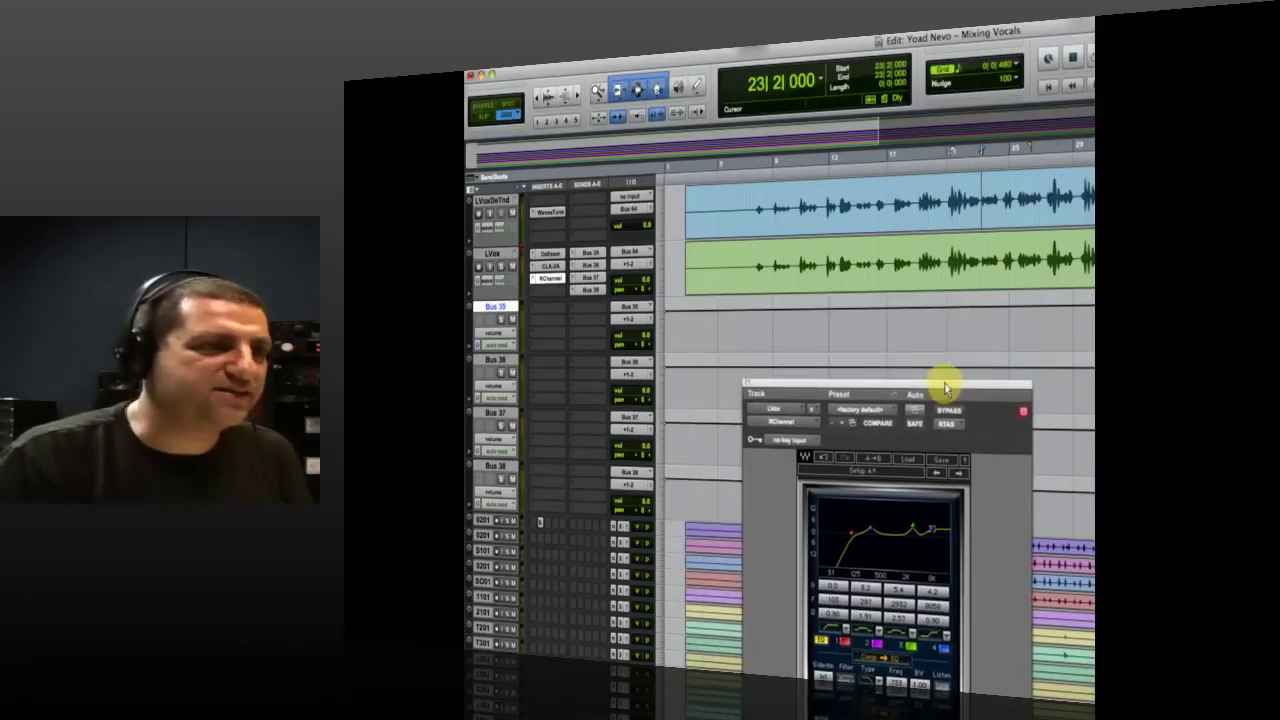
left_click(548, 289)
mouse_move(580, 324)
mouse_move(654, 334)
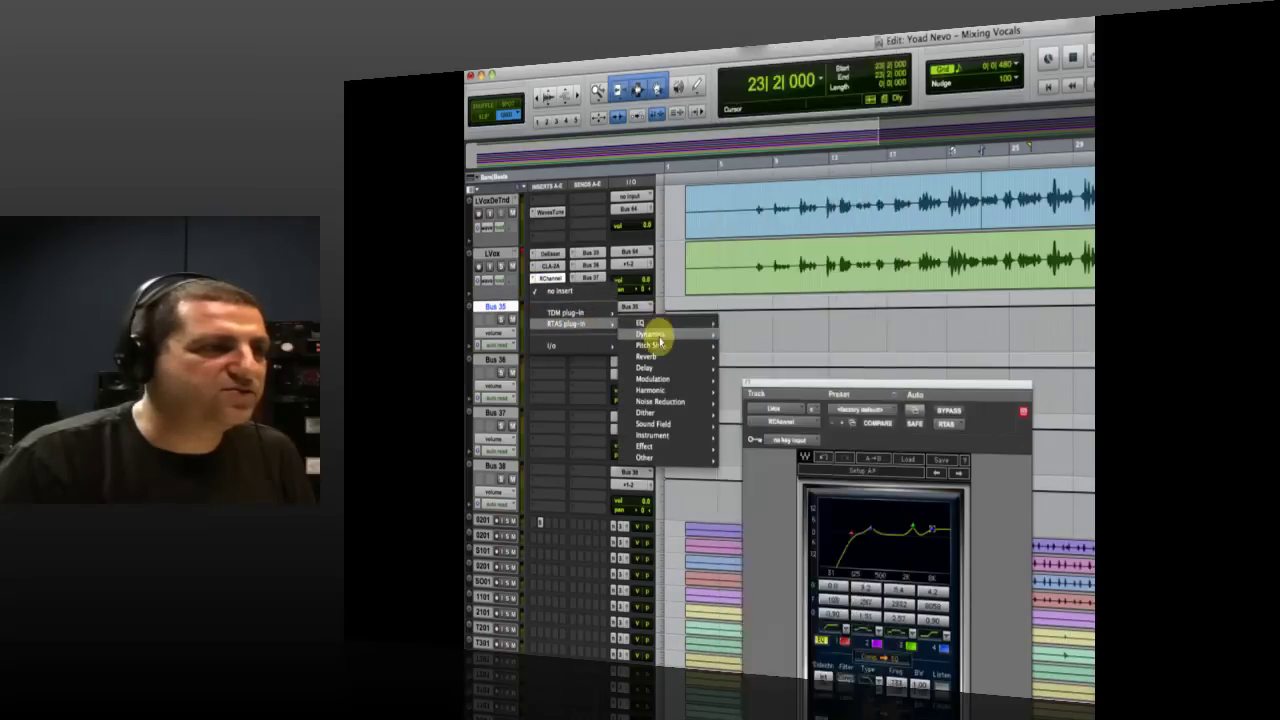
scroll(807, 380, "down", 10)
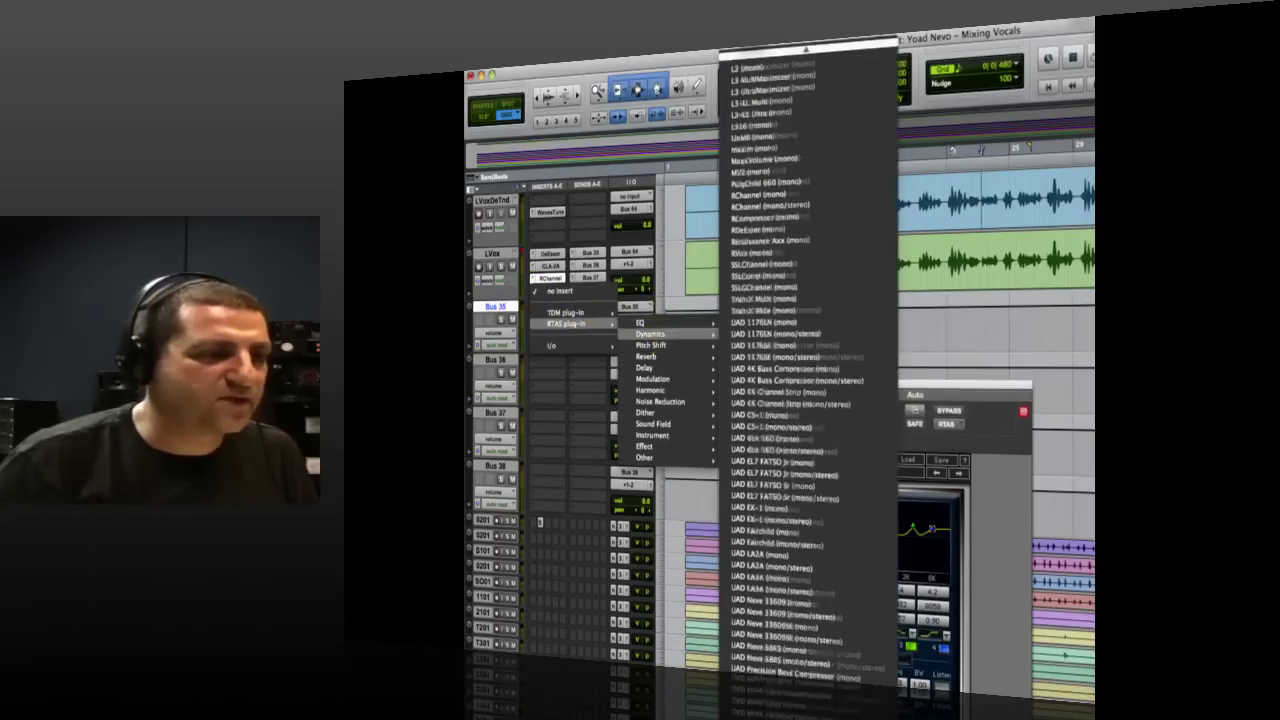
left_click(918, 283)
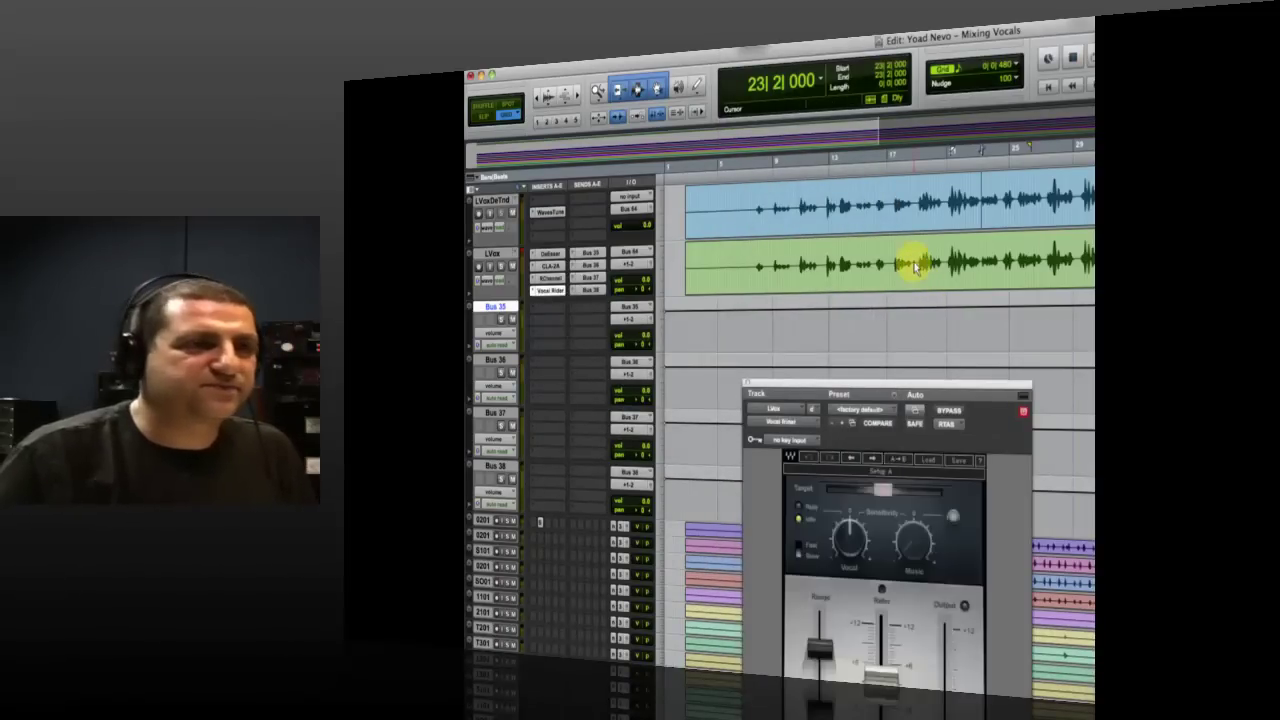
left_click_drag(908, 381, 803, 244)
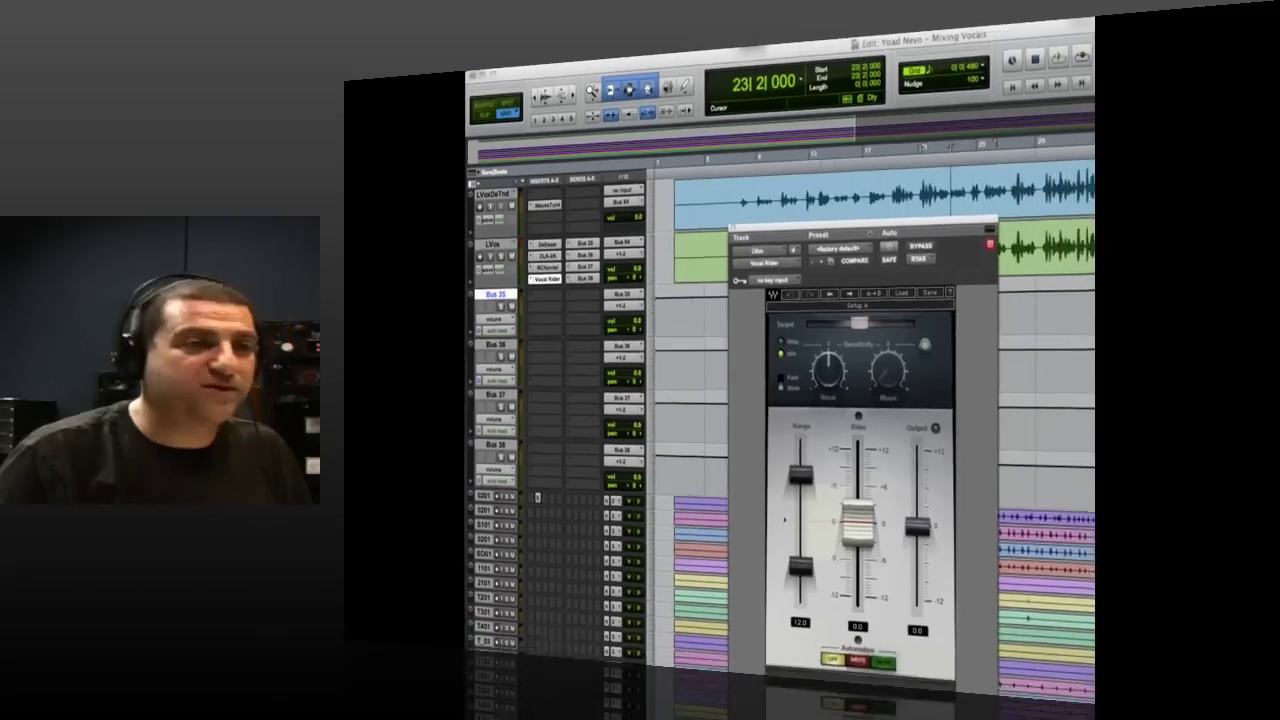
- Reposition the Vocal Rider window below the LVoxDeTnd waveform and play the vocal from 7|4|480 to watch the rider fader
left_click(543, 500)
mouse_move(871, 228)
left_mouse_down()
mouse_move(843, 236)
mouse_move(840, 272)
mouse_move(832, 195)
mouse_move(832, 246)
mouse_move(861, 245)
left_mouse_up()
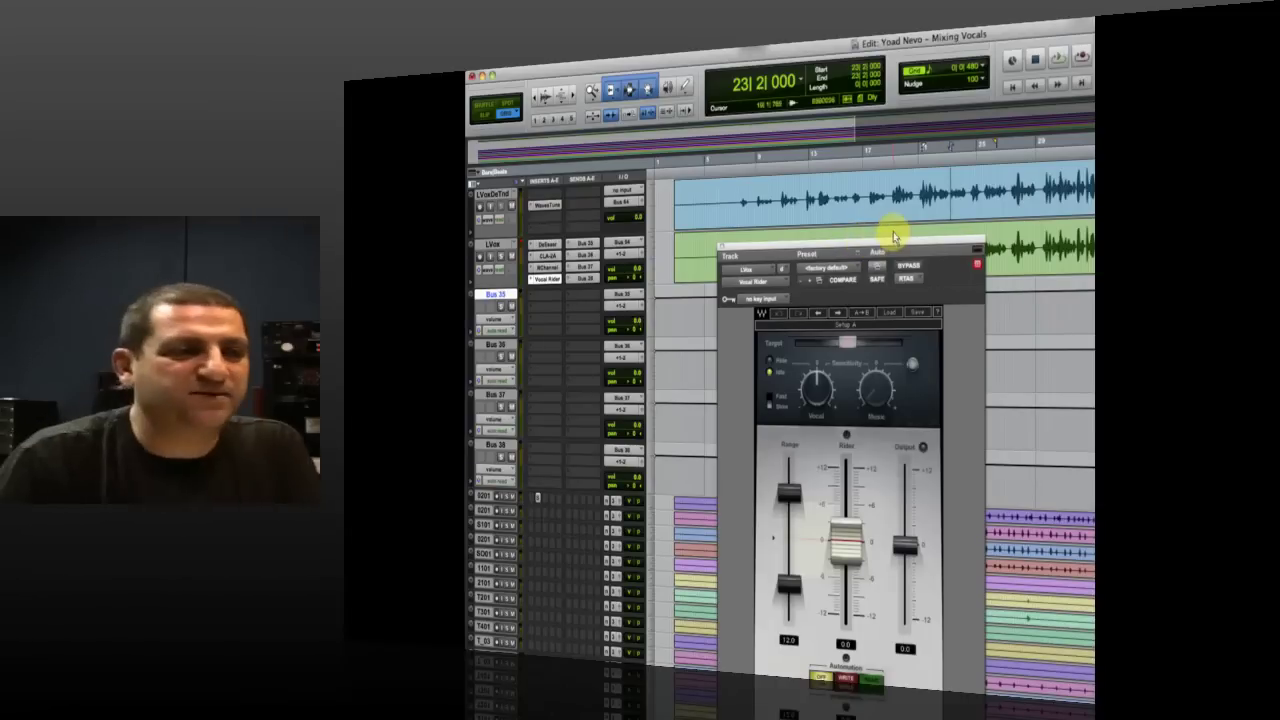
left_click_drag(866, 246, 866, 237)
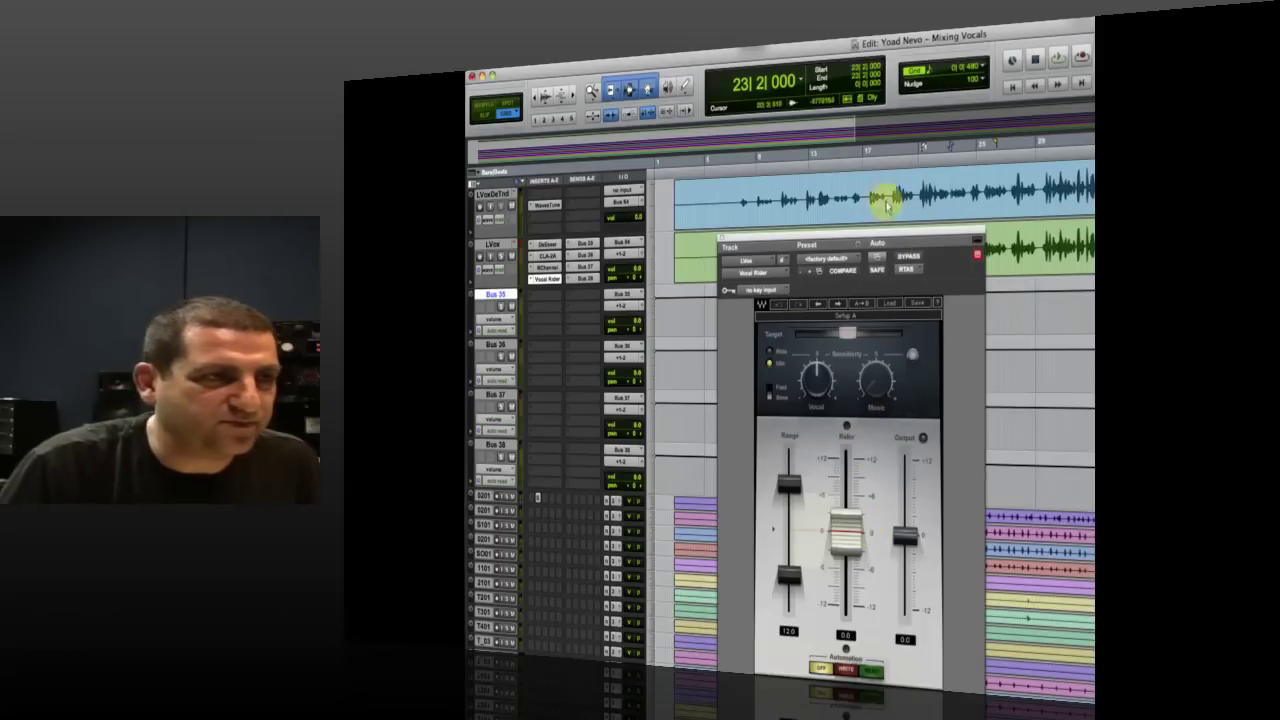
left_click(741, 195)
key("space")
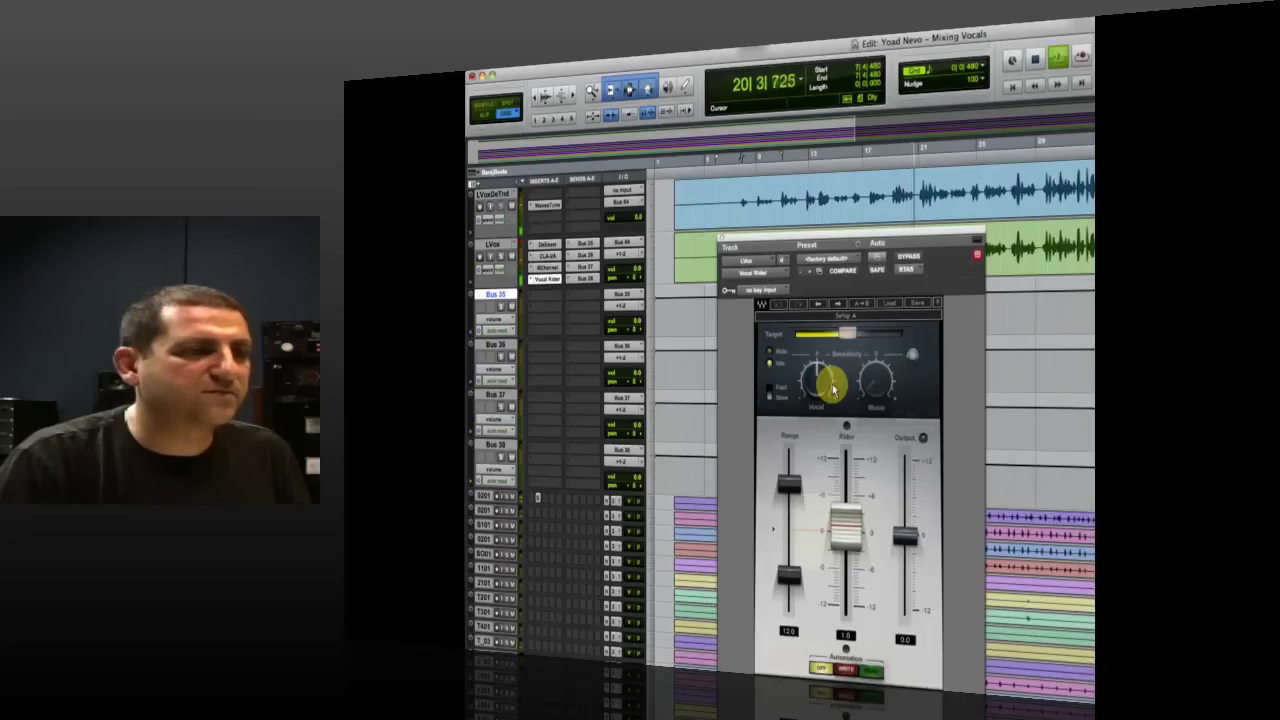
key("space")
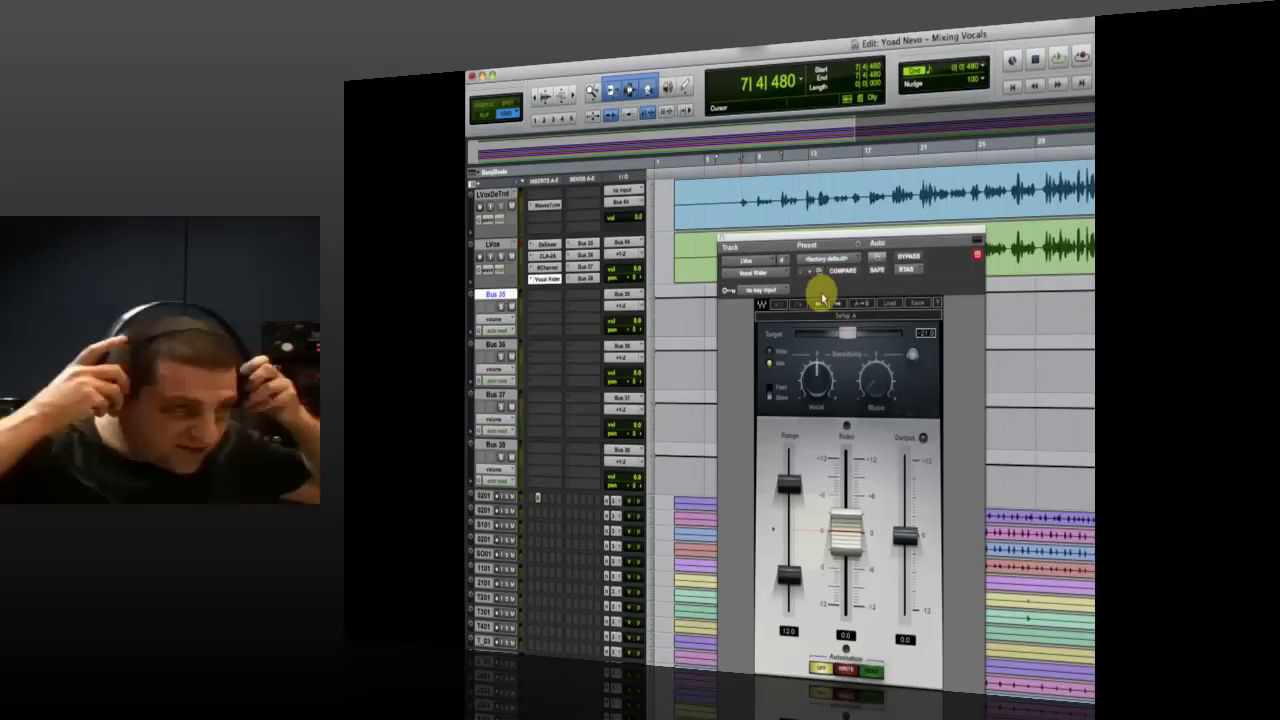
- Move the Vocal Rider window clear of the vocal tracks and place the edit cursor at 27|2|000 in LVoxDeTnd
left_click_drag(826, 242, 1136, 311)
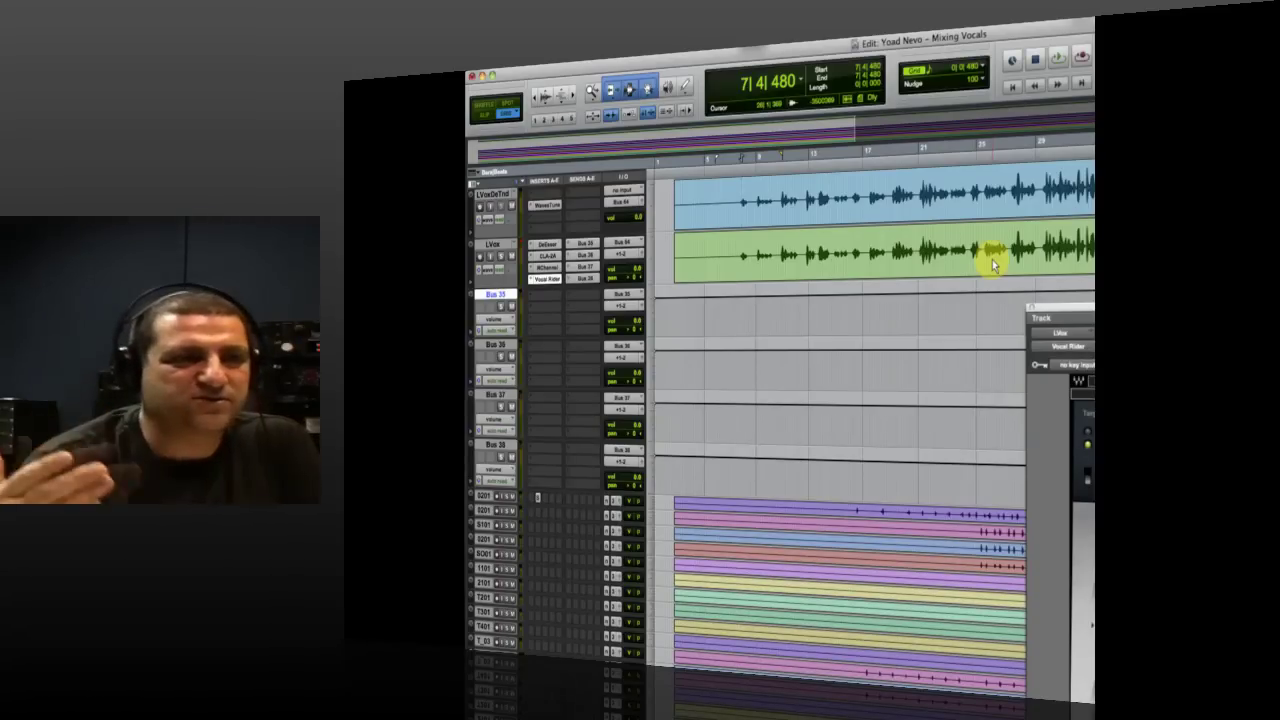
left_click(1013, 186)
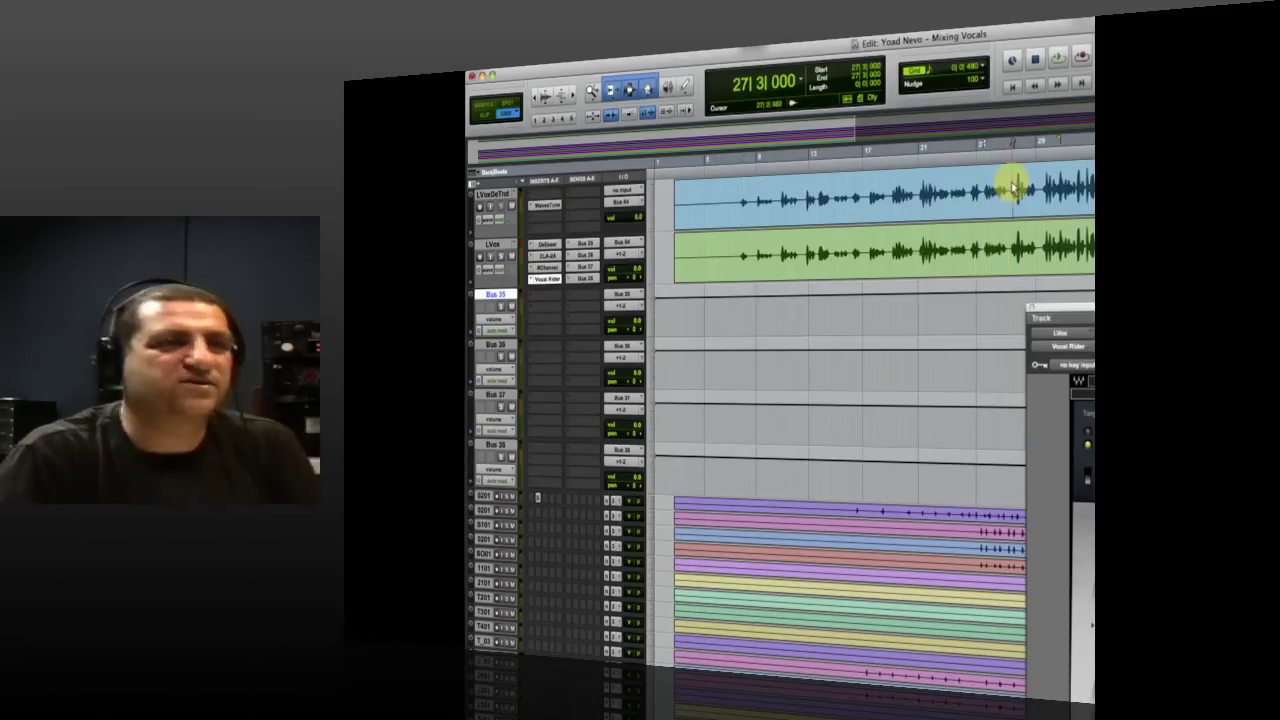
left_click(1010, 186)
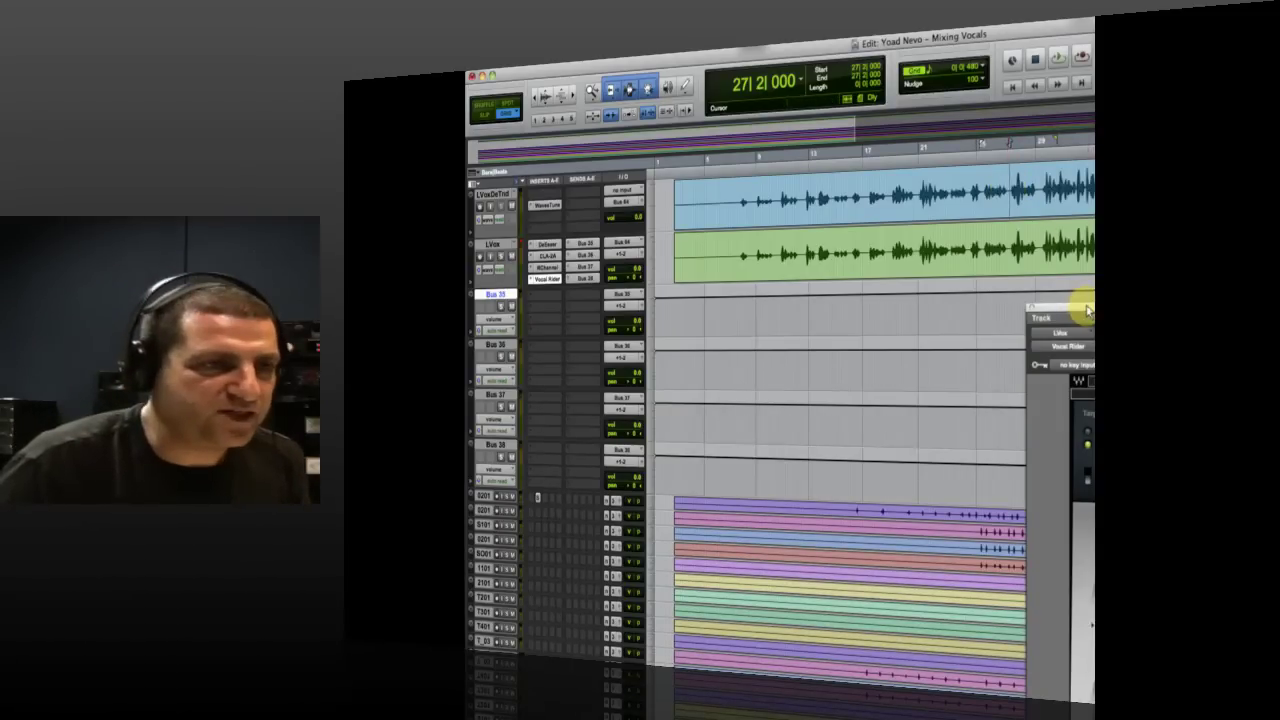
left_click_drag(1087, 310, 1083, 309)
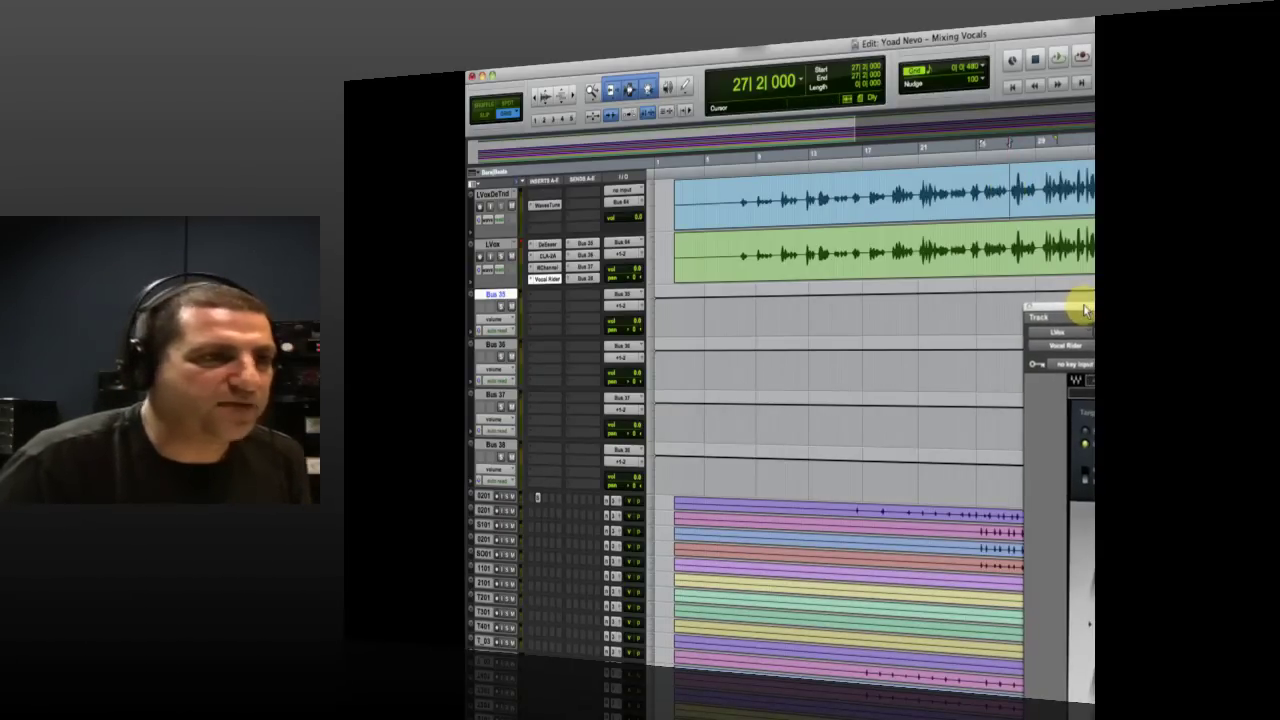
- Show an automation lane under the LVox track for the Vocal Rider's Rider Fader
left_click(474, 278)
left_click(497, 292)
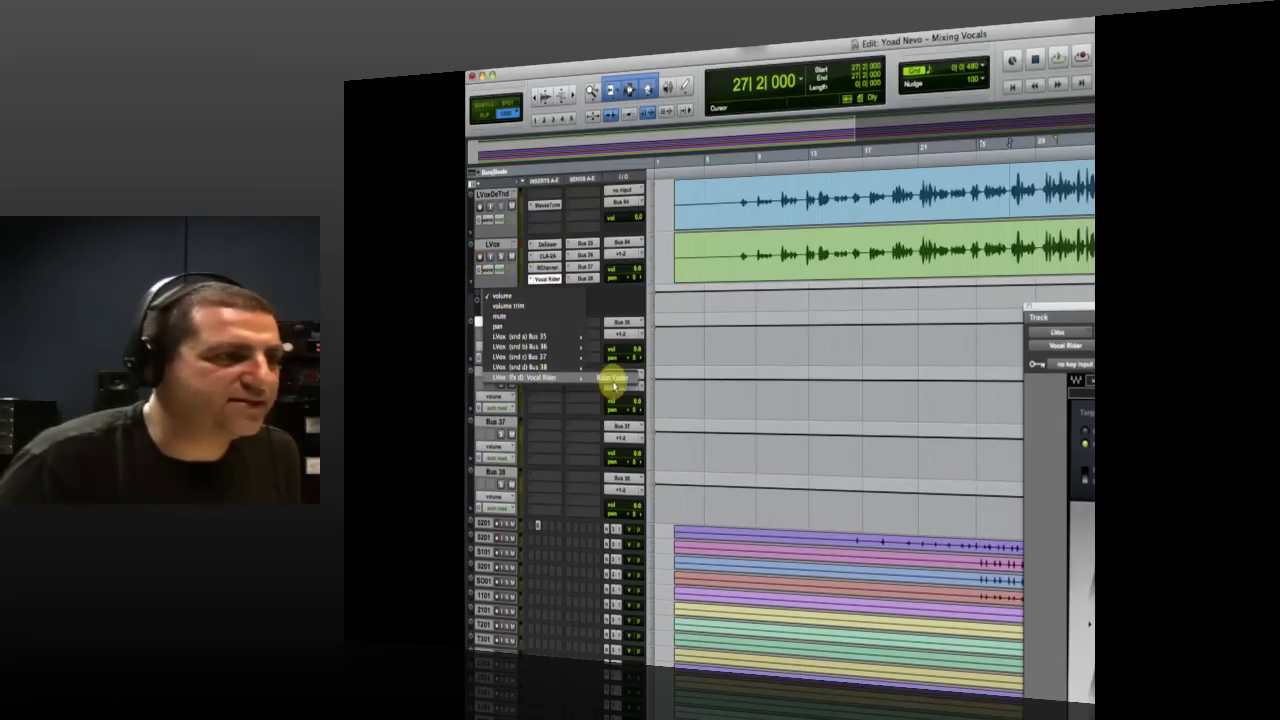
left_click(608, 366)
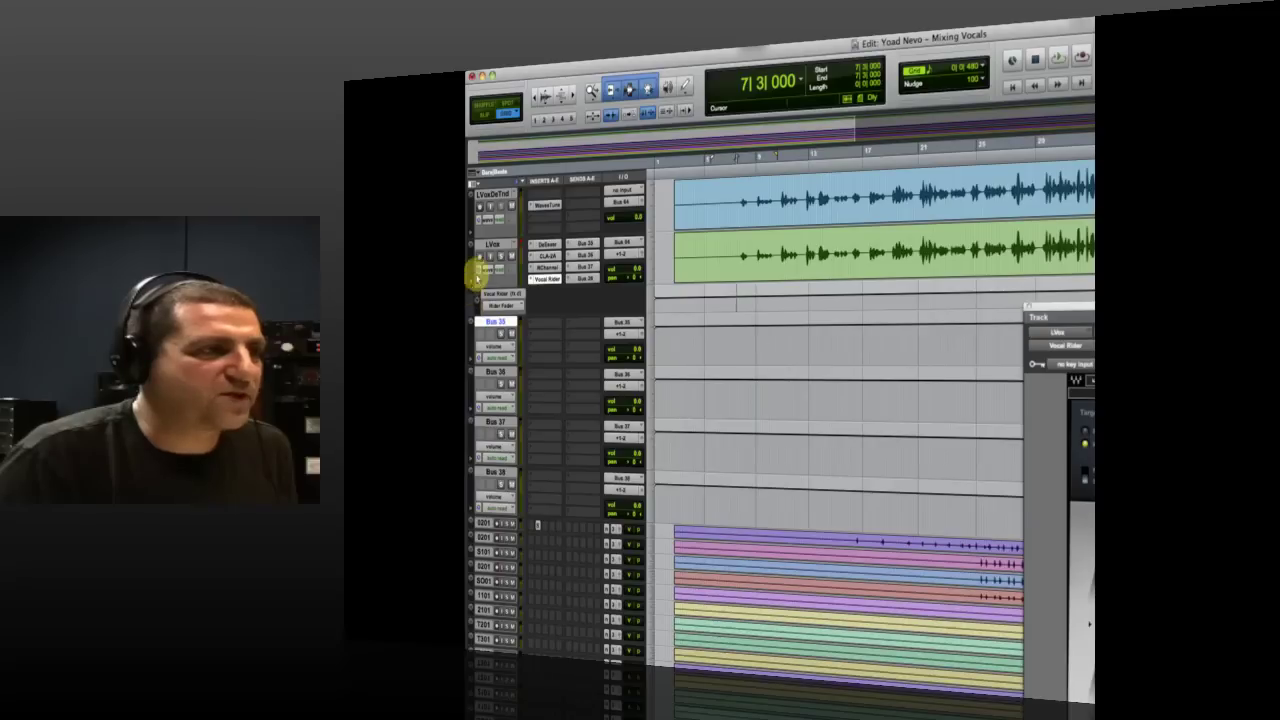
- Set the LVox track's automation mode to touch and record the Vocal Rider's fader automation while playing from 7|3|000
left_click(500, 271)
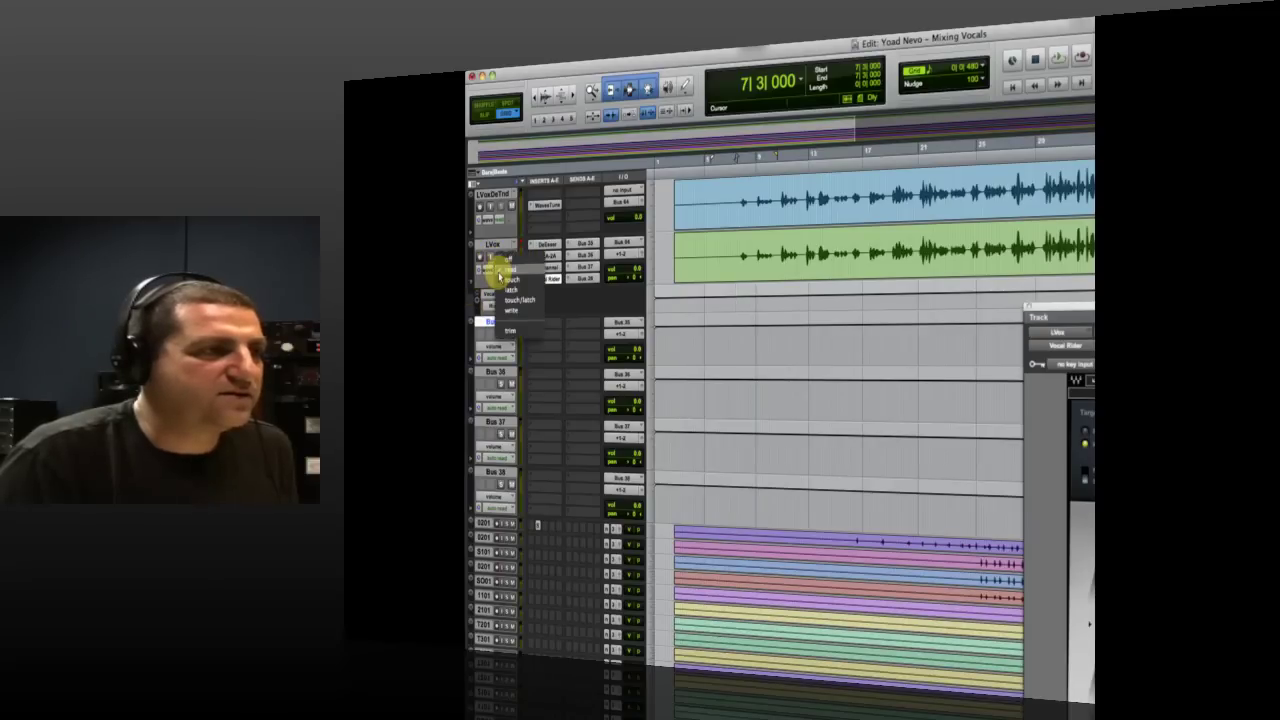
left_click(519, 283)
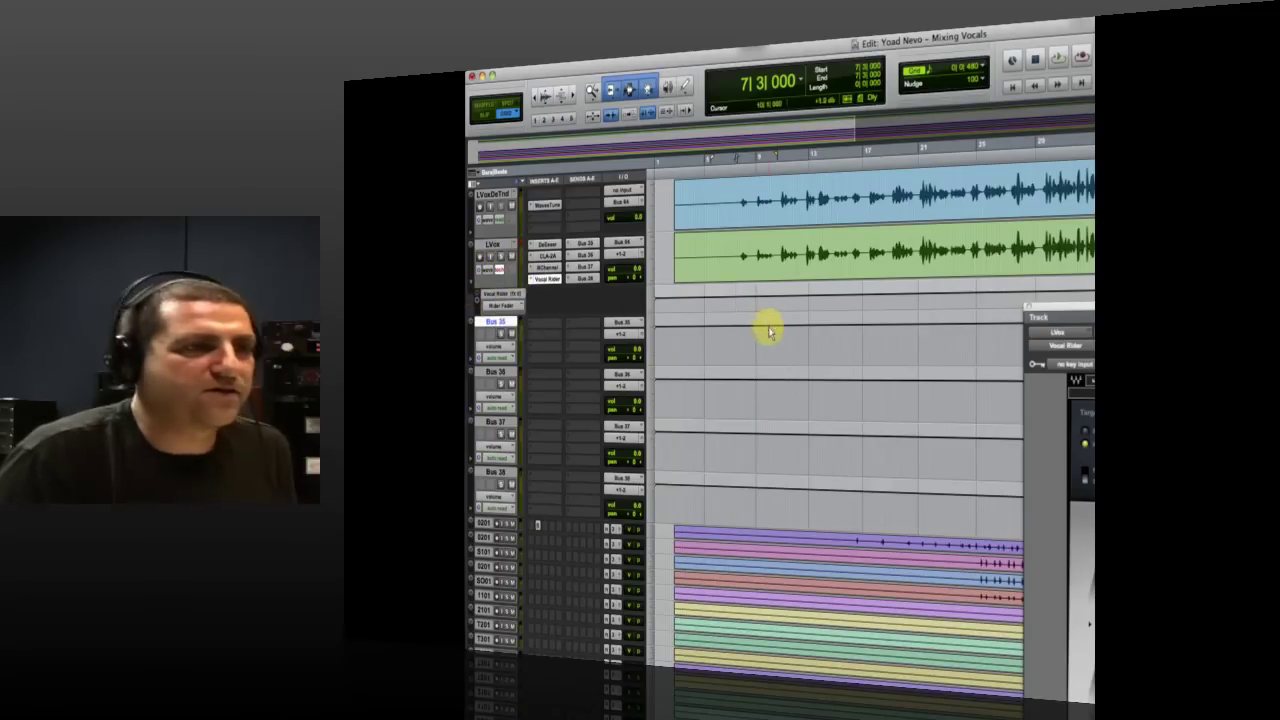
key("space")
left_click_drag(1080, 306, 924, 307)
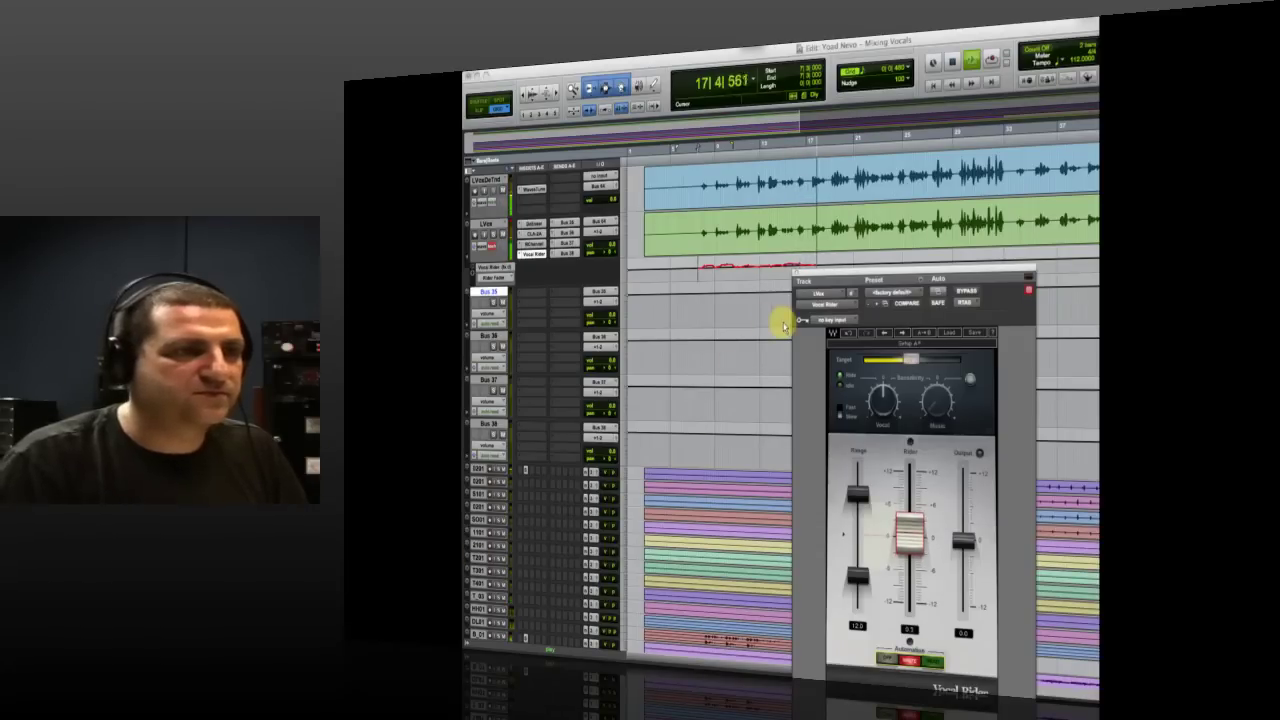
left_click_drag(818, 276, 795, 293)
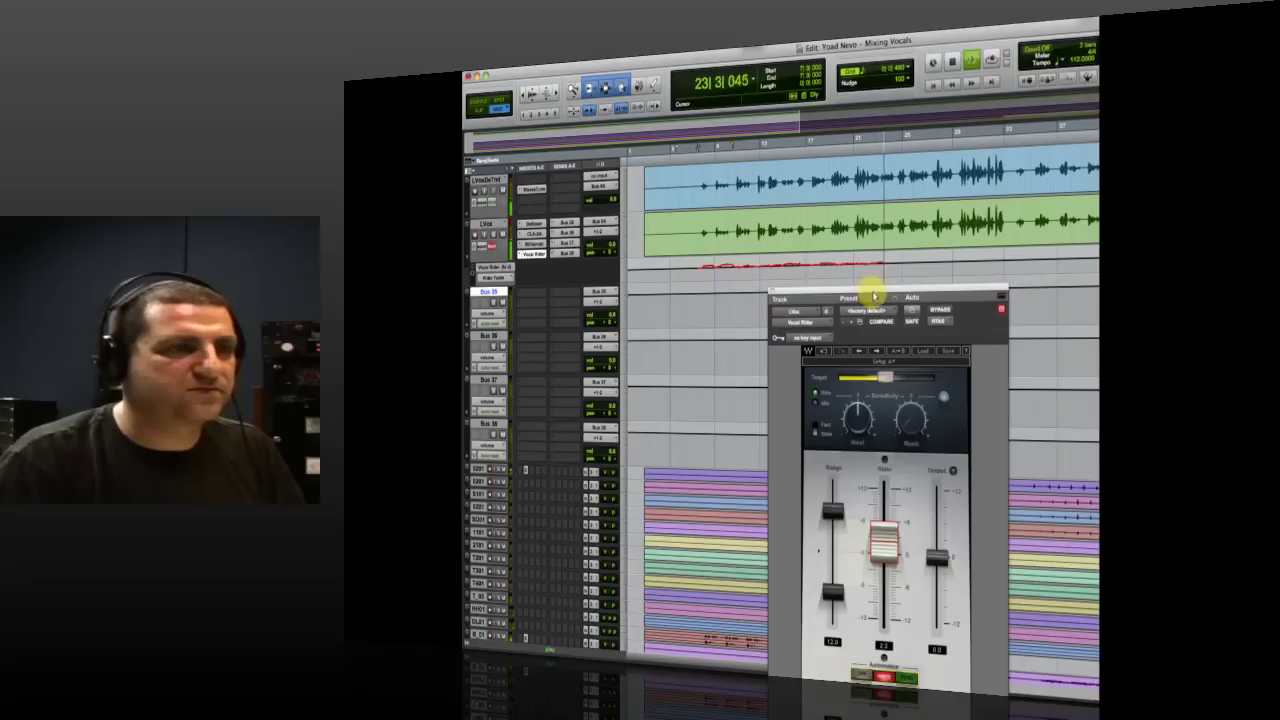
key("space")
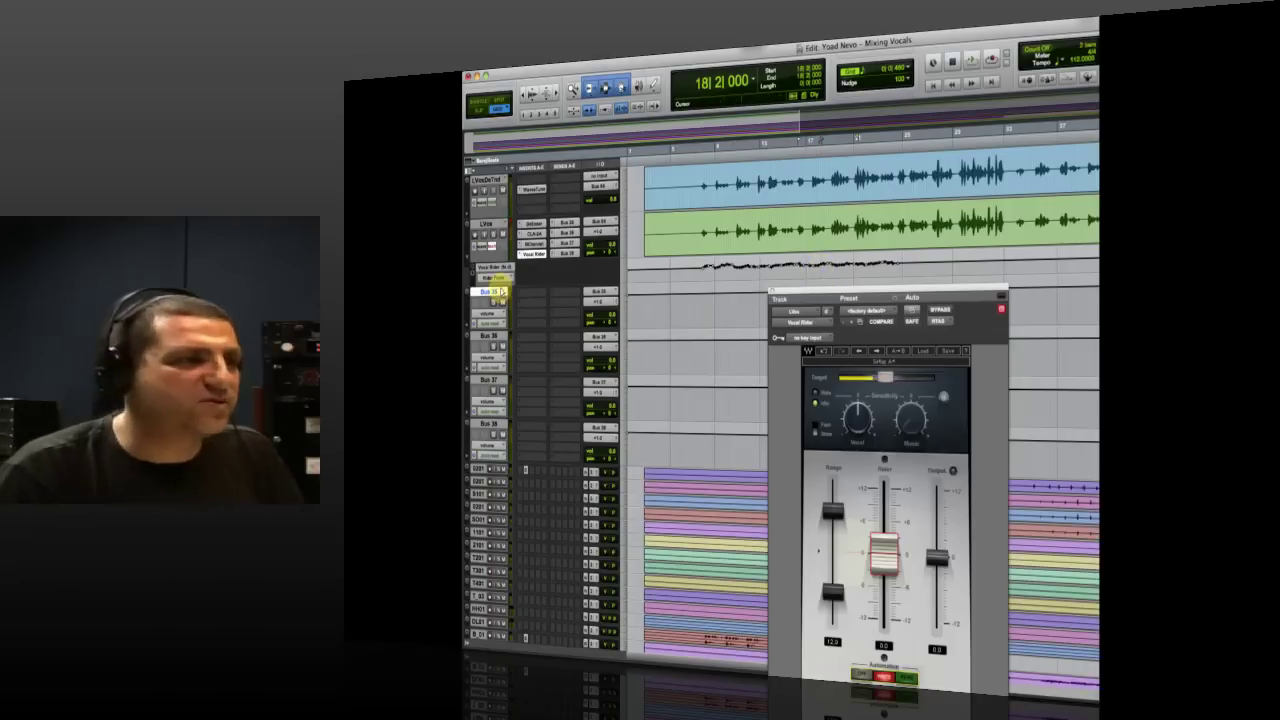
- Enlarge the Rider Fader automation lane under LVox and move the Vocal Rider window below it so the curve is unobstructed
left_click(628, 275)
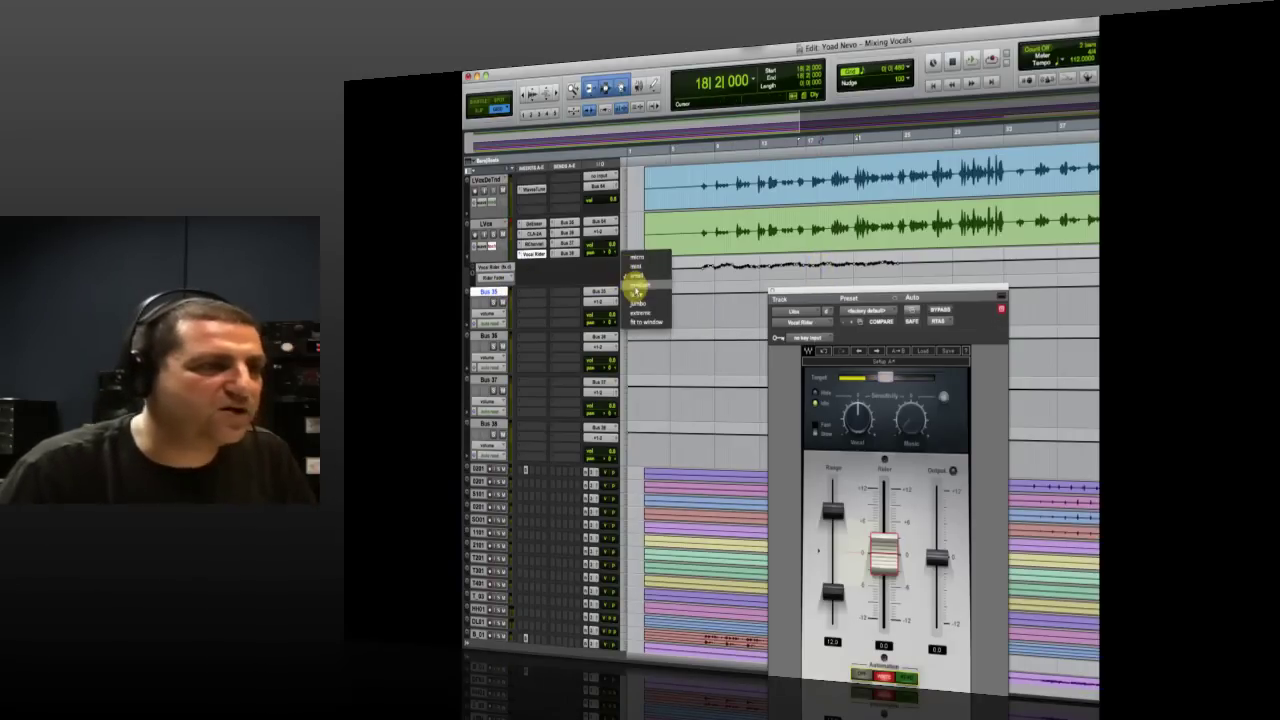
left_click(631, 294)
left_click_drag(803, 289, 736, 248)
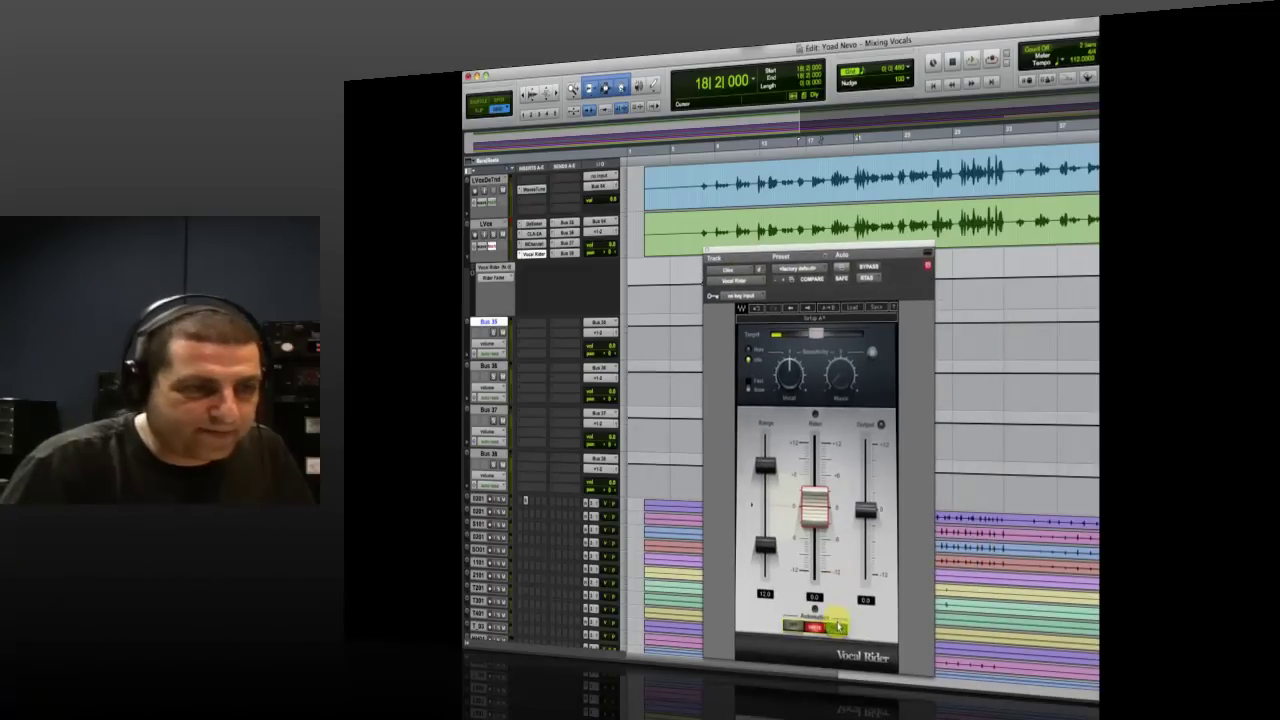
left_click_drag(798, 252, 684, 324)
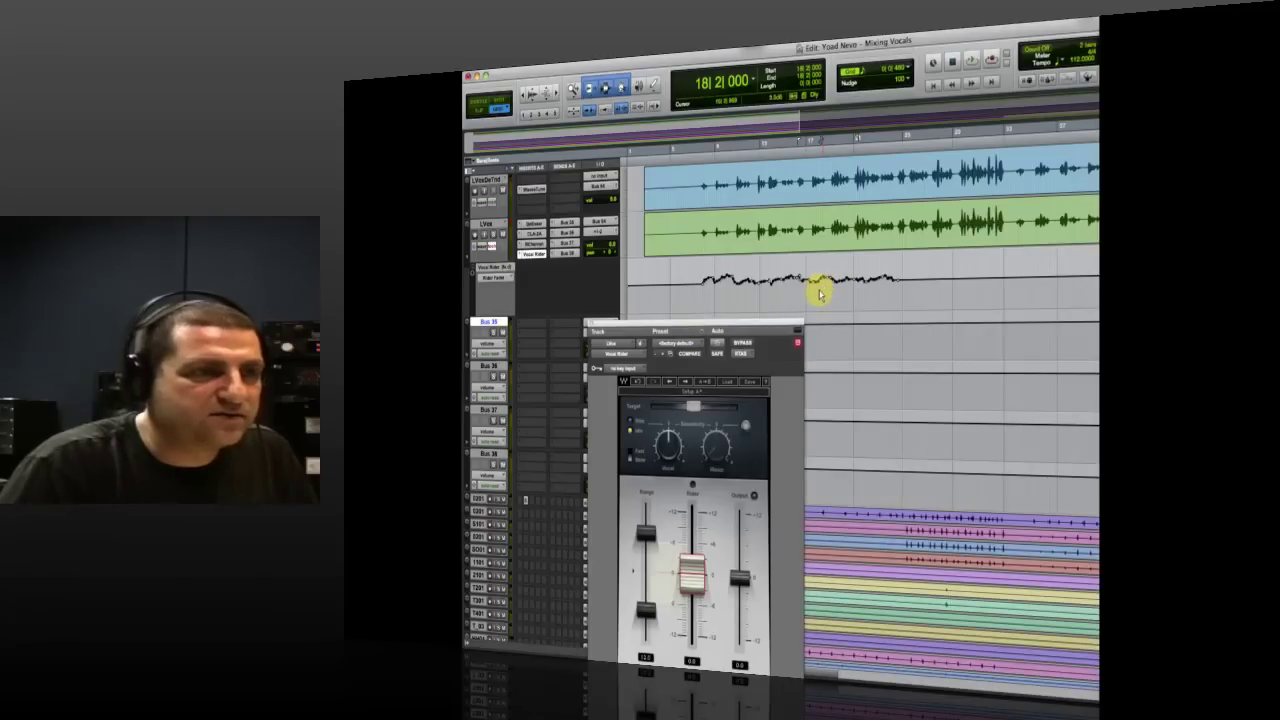
- Select the Rider Fader automation from 19|2|000 to 20|1|480 and play the vocal from 18|4|480
key("space")
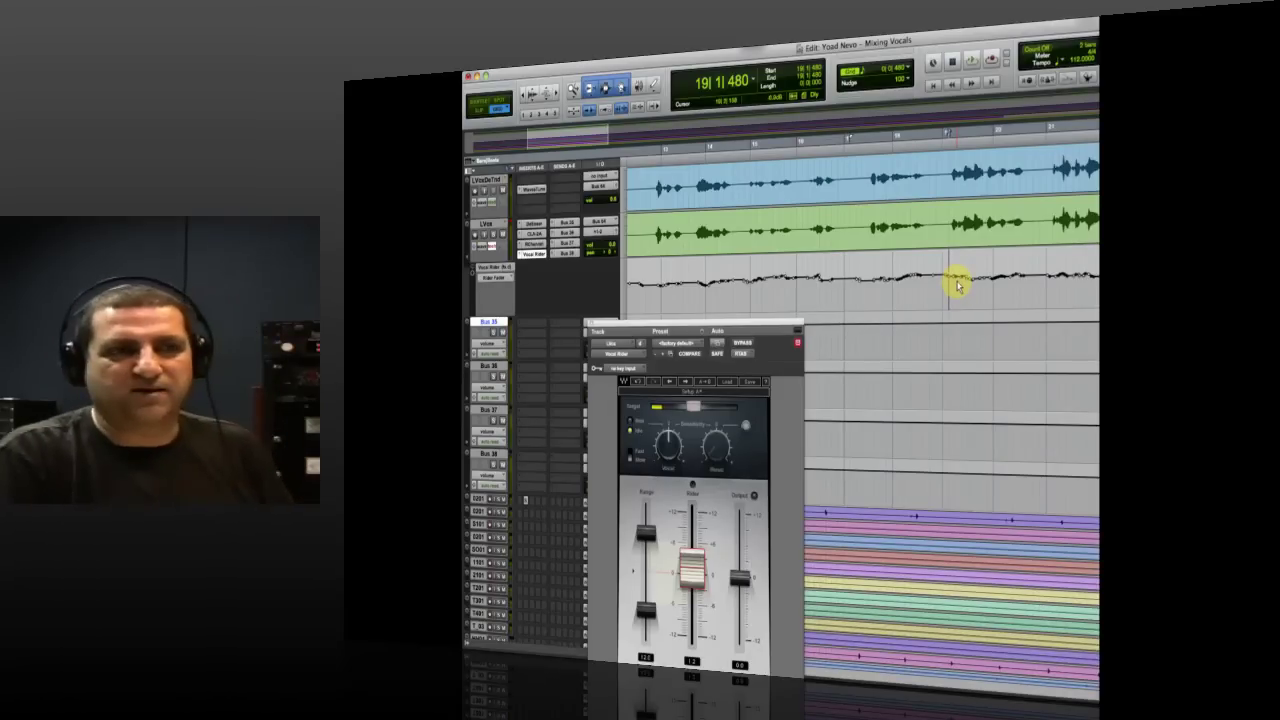
left_click_drag(958, 285, 997, 283)
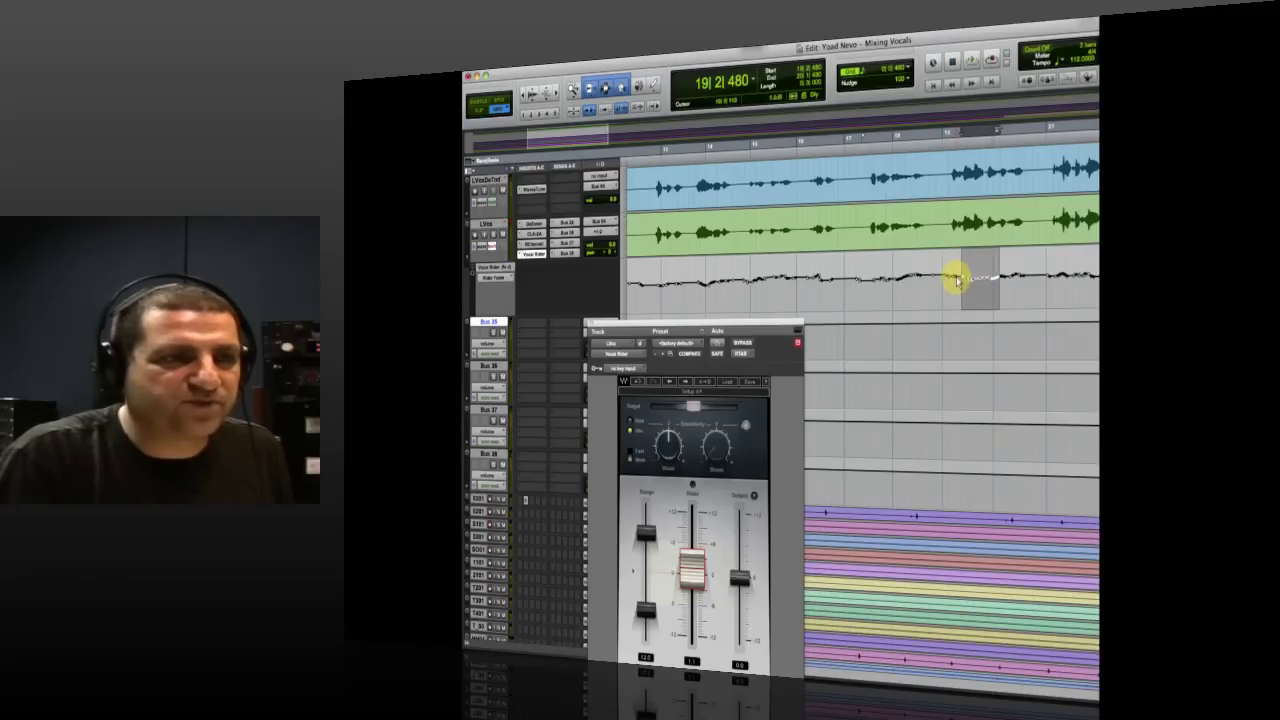
left_click(956, 285, "shift")
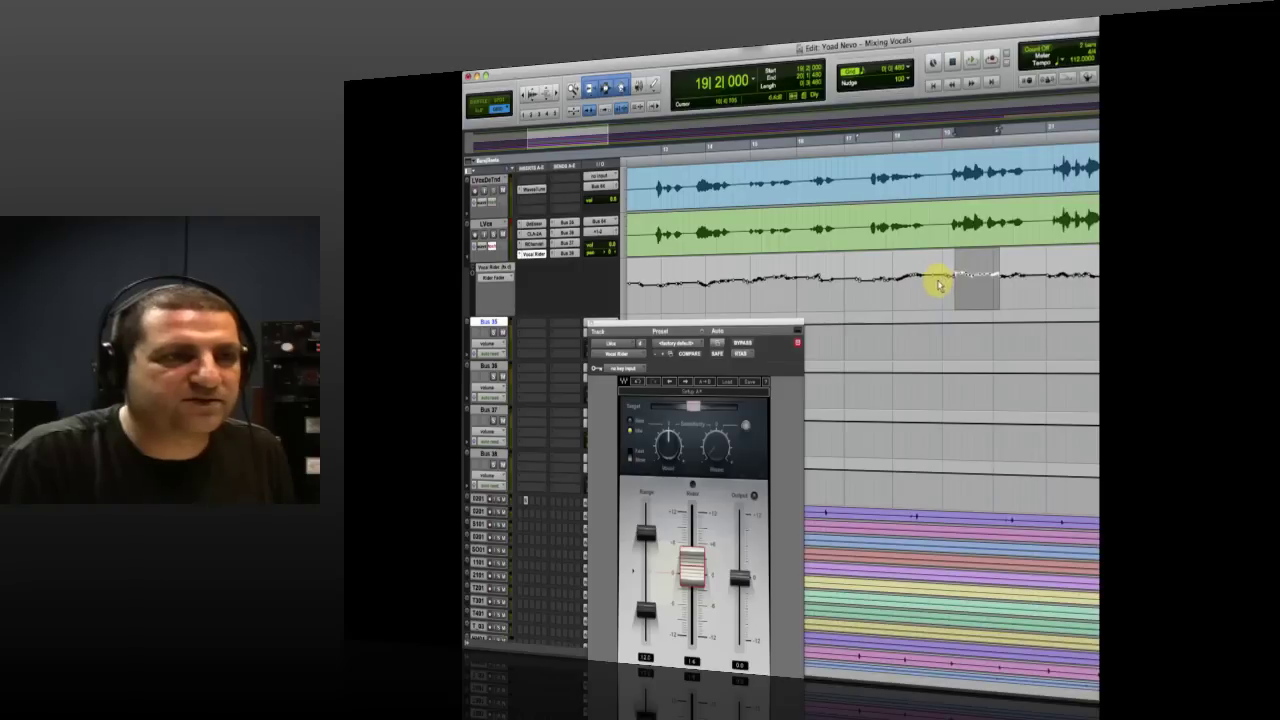
left_click(938, 285)
key("space")
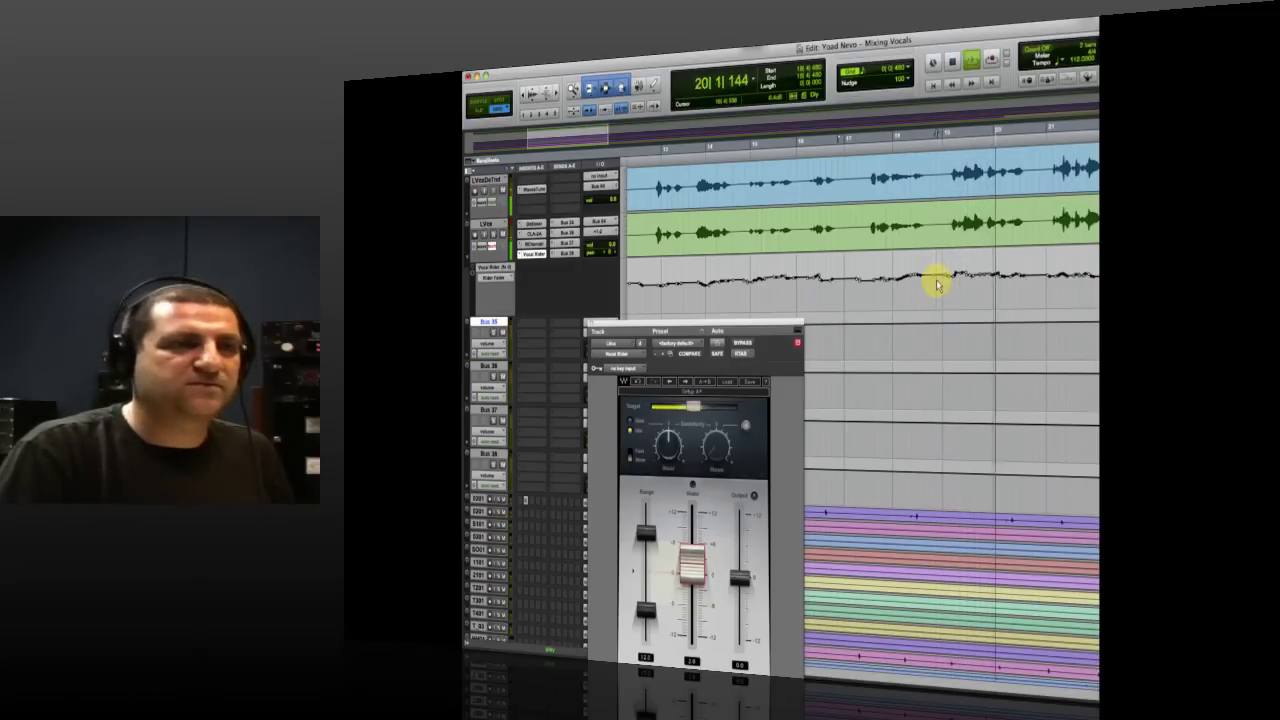
key("space")
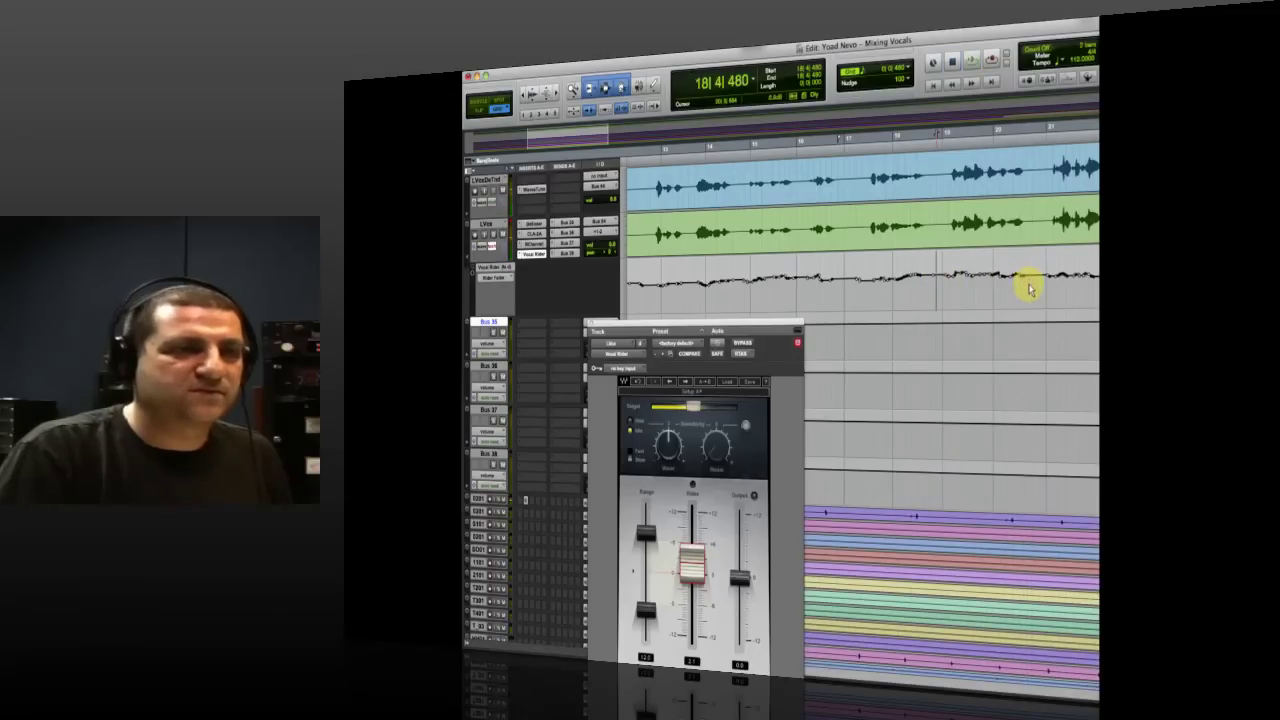
- Raise the Rider Fader automation across bars 19 and 20, check it by playing from 18|4|000, and close Vocal Rider
left_click_drag(1030, 285, 967, 285)
key("space")
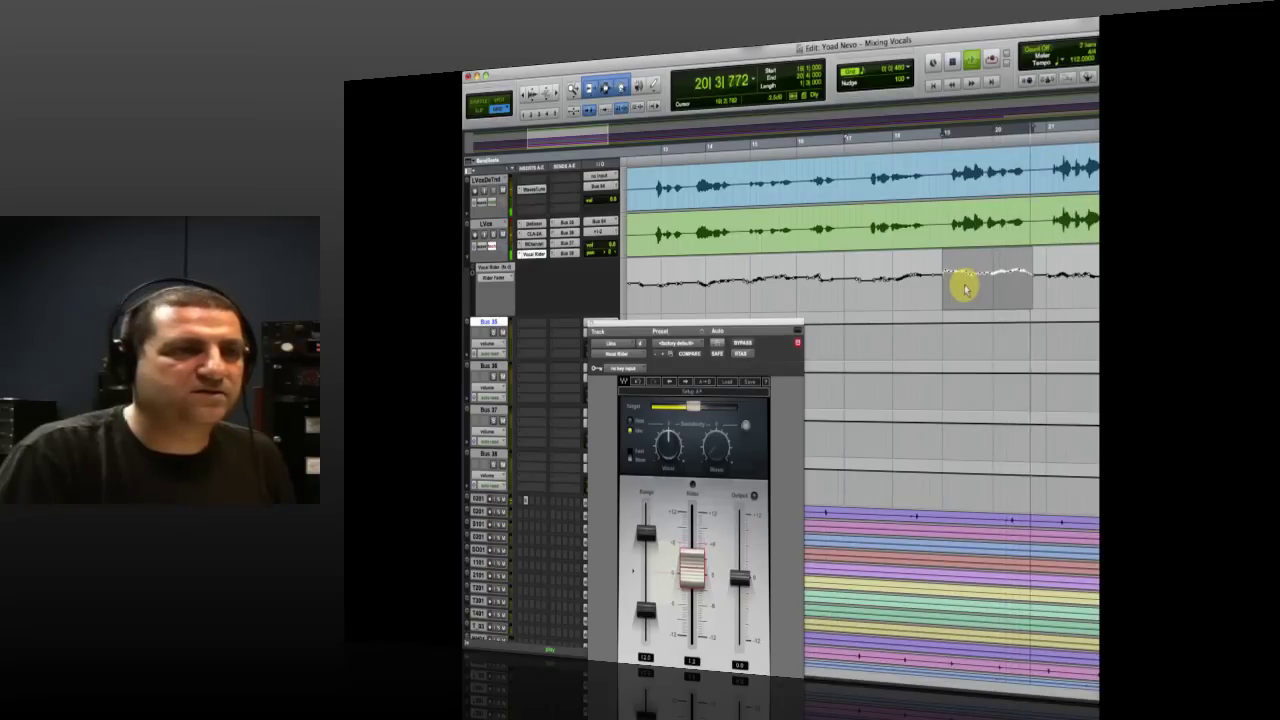
left_click(954, 279)
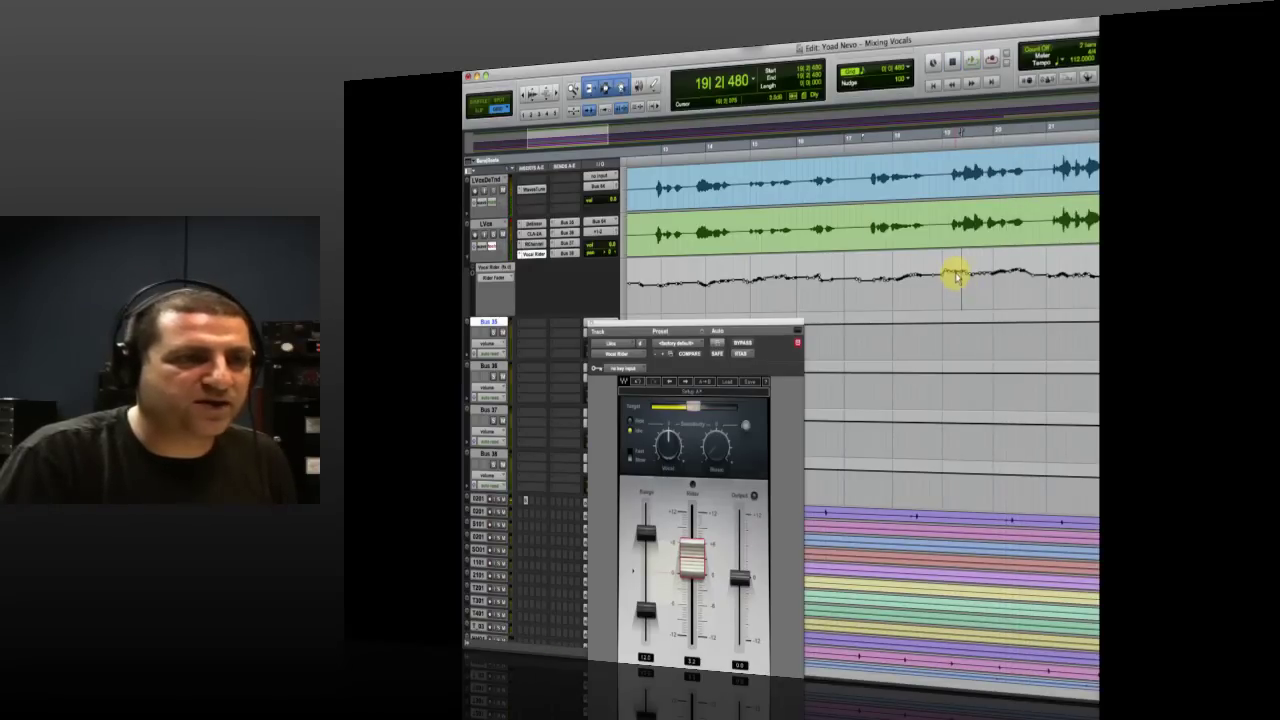
left_click_drag(956, 271, 944, 270)
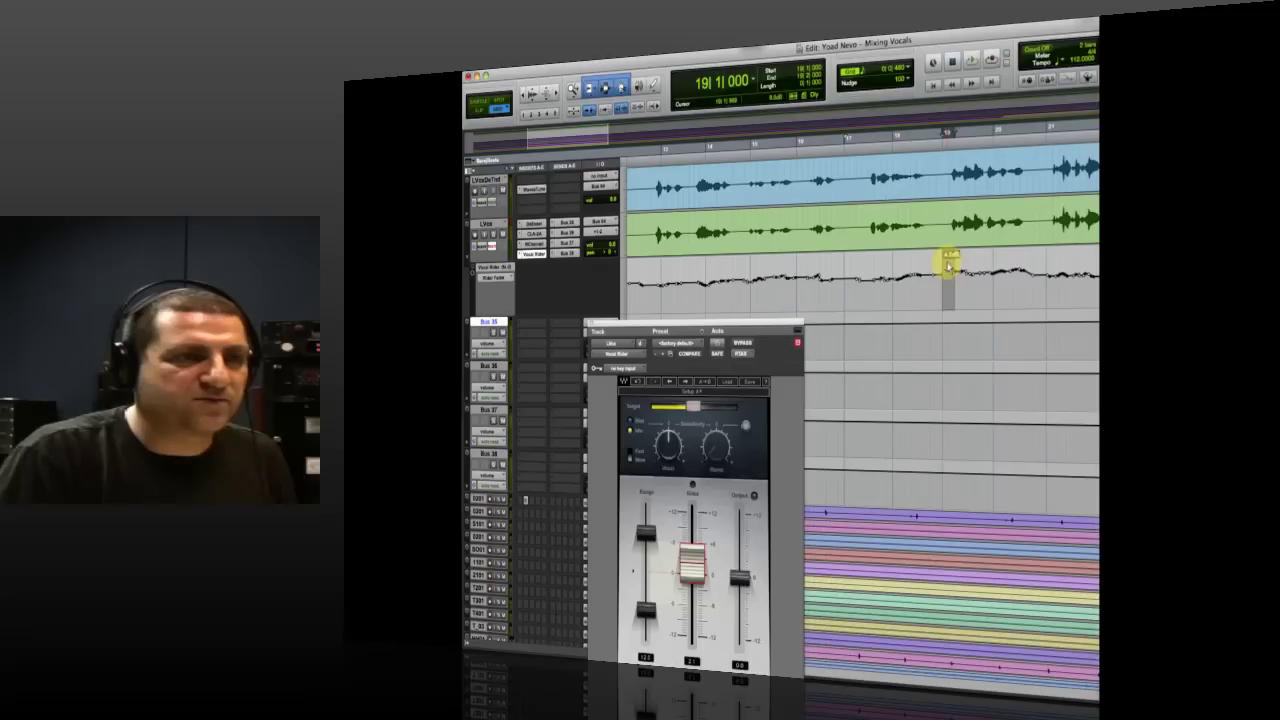
key("space")
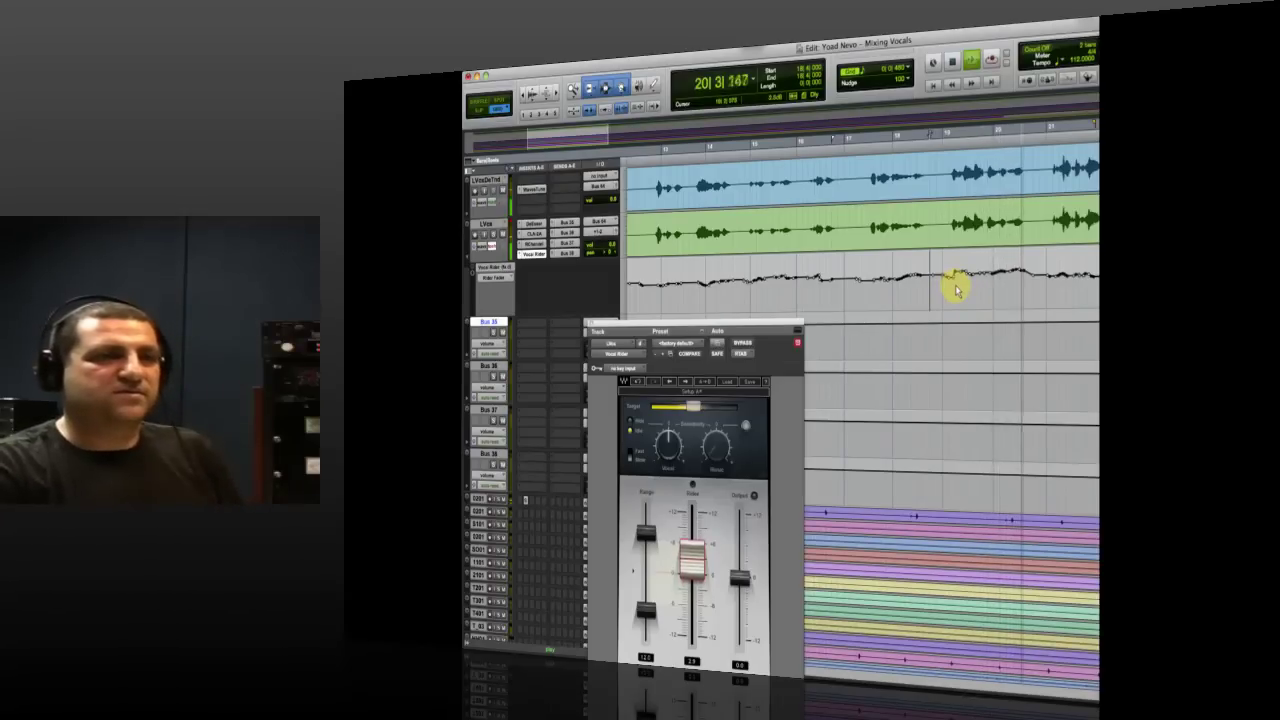
key("space")
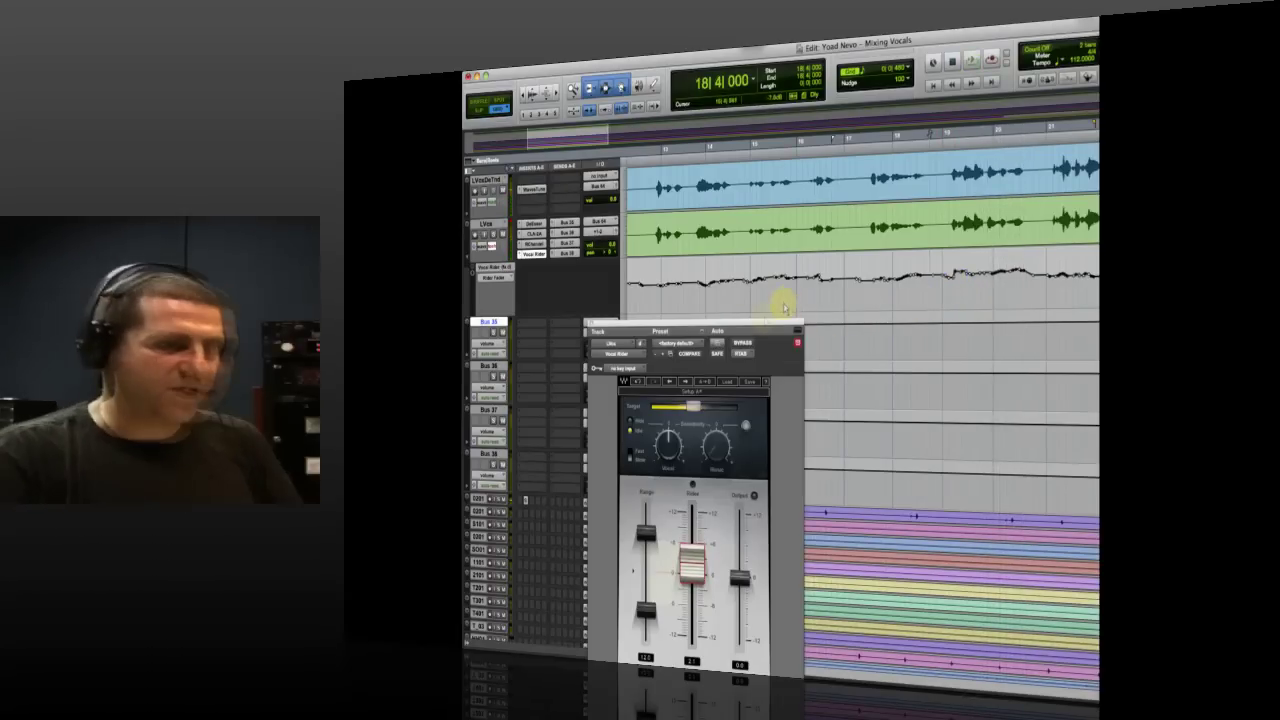
left_click(591, 327)
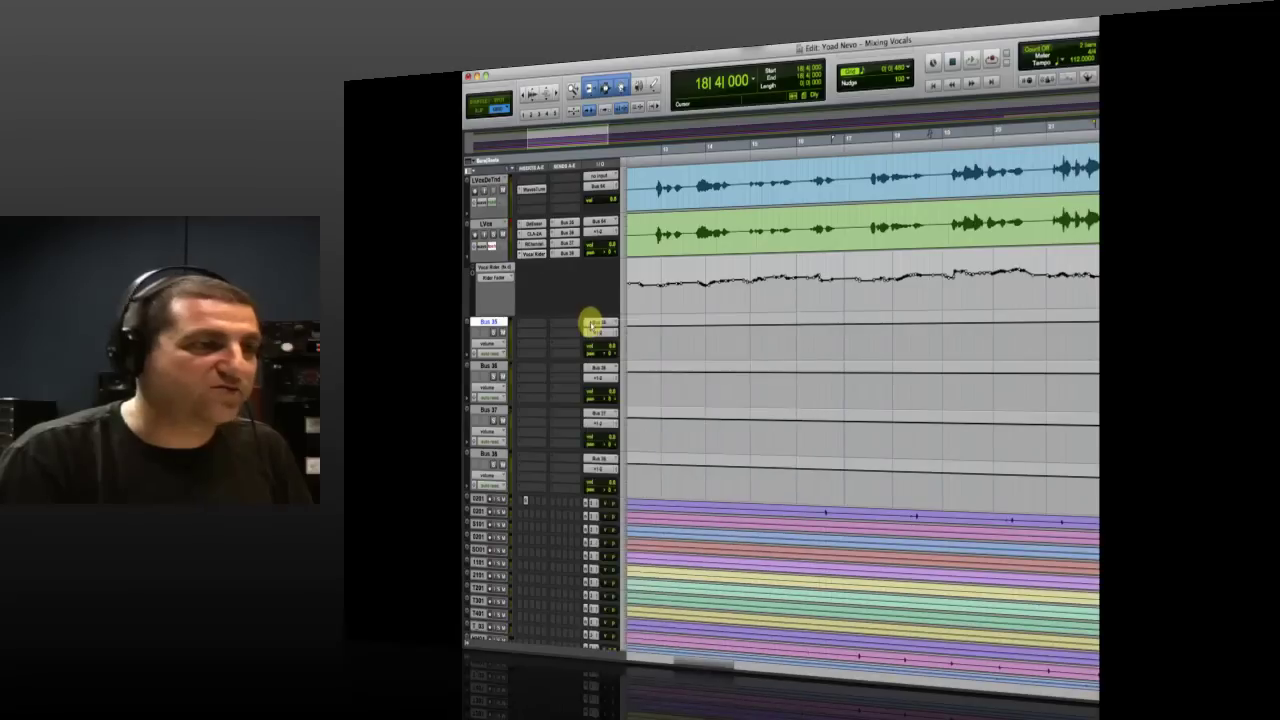
- Raise the LVox track's send level to Bus 35
key("r")
key("r")
key("r")
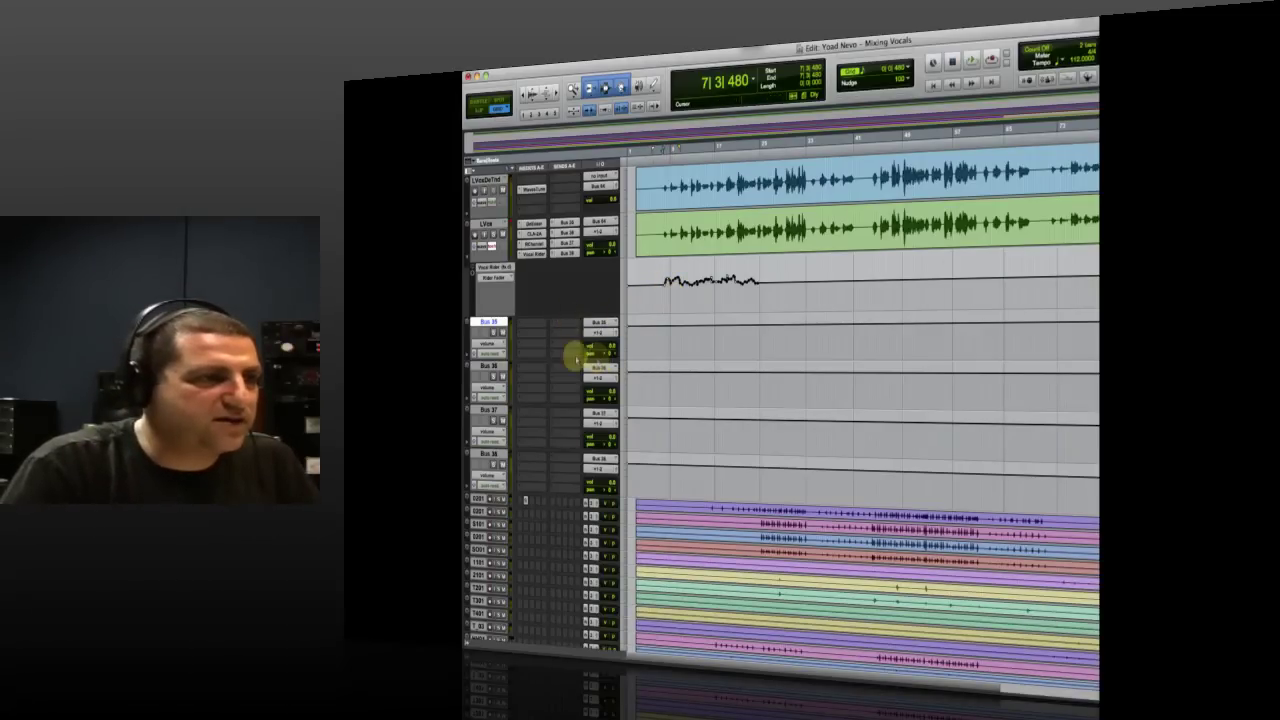
left_click(567, 226)
left_click_drag(803, 378, 805, 335)
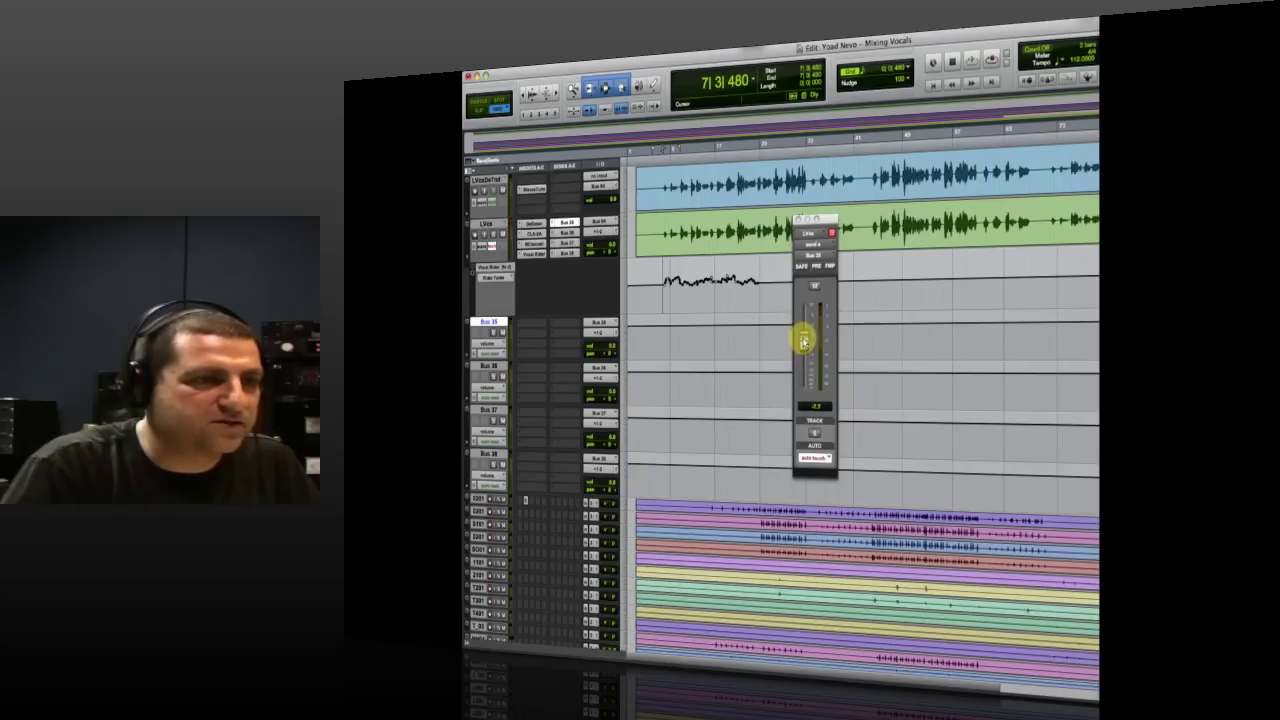
- Insert the RTAS reverb RVerb (mono/stereo) in the first insert slot of the Bus 35 track
left_click(520, 334)
mouse_move(545, 358)
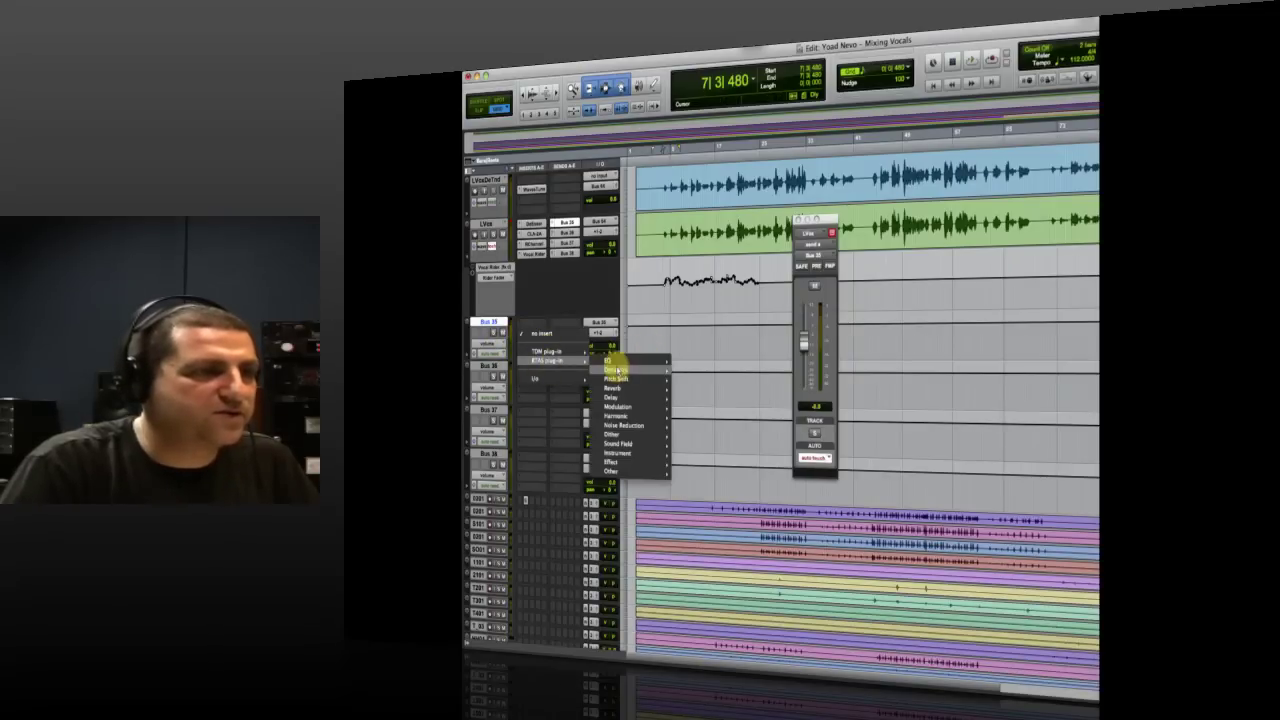
mouse_move(612, 370)
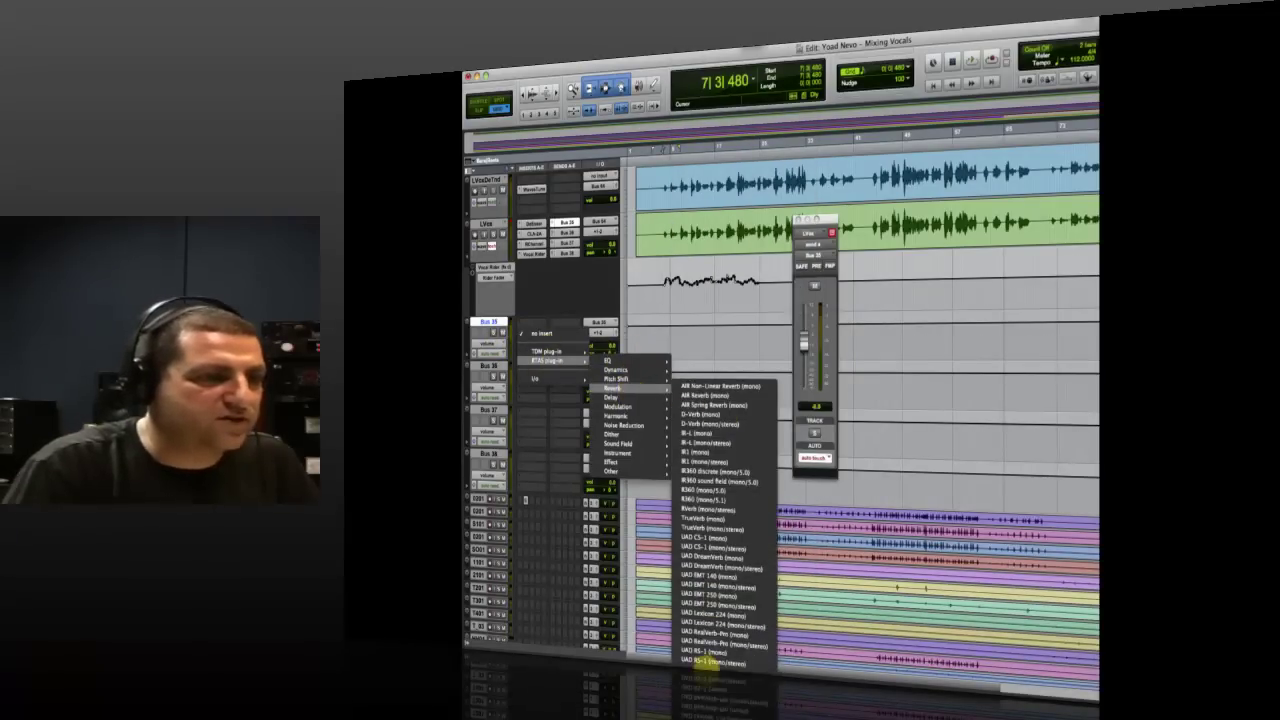
left_click(733, 511)
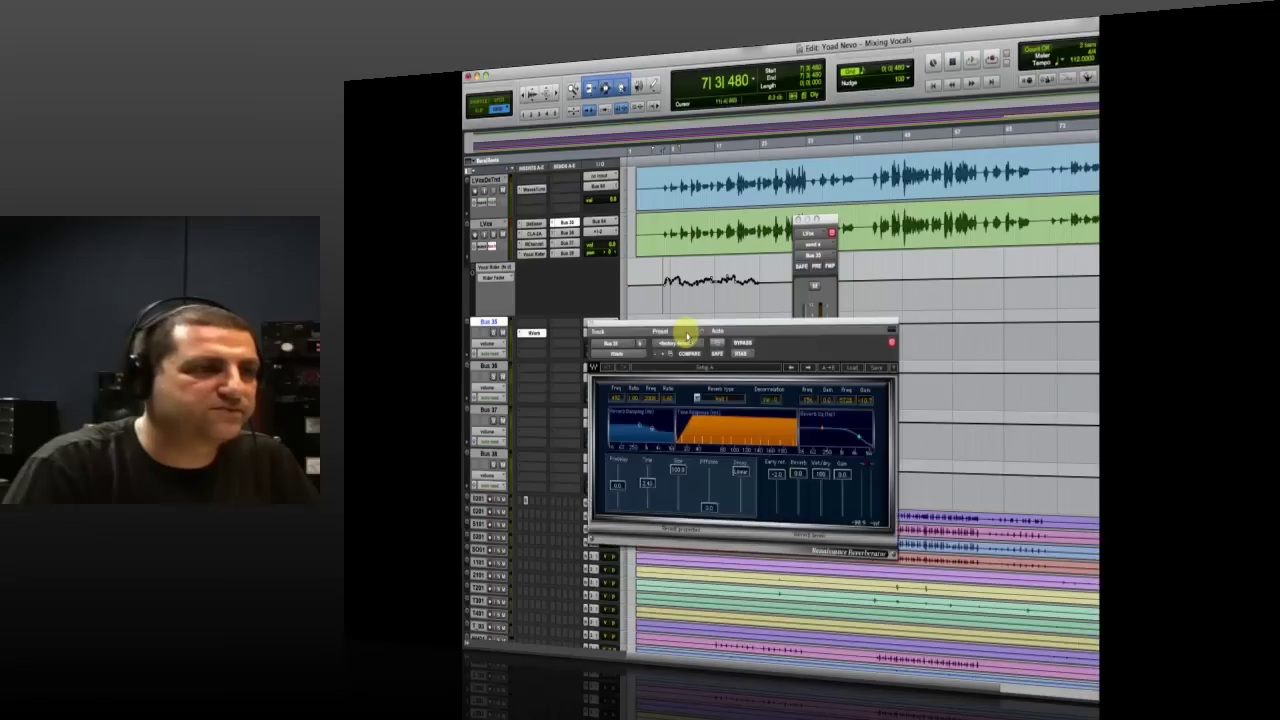
- Turn RVerb's early reflections off while playing from 7|3|480, and move its window beside the send fader
key("space")
left_click_drag(771, 434, 776, 511)
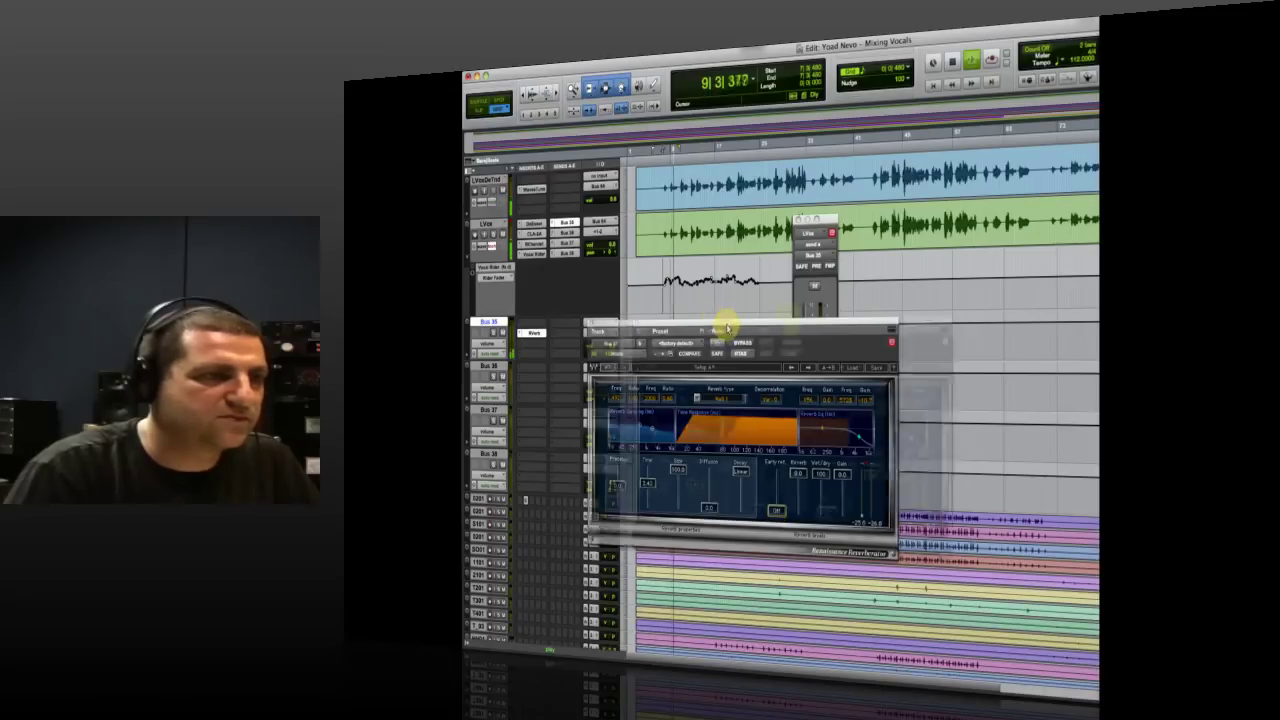
left_click_drag(727, 328, 980, 214)
key("space")
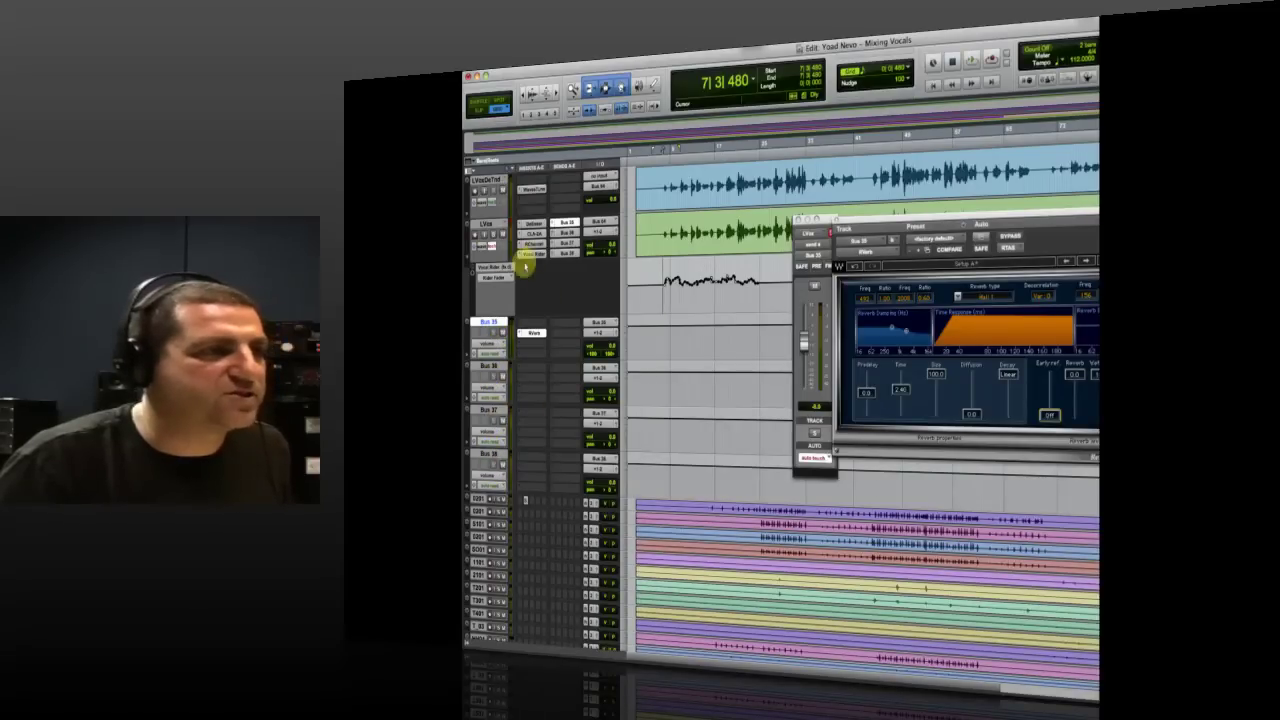
- Set the LVox track's automation mode to read, solo the track, and close its send window
left_click(491, 244)
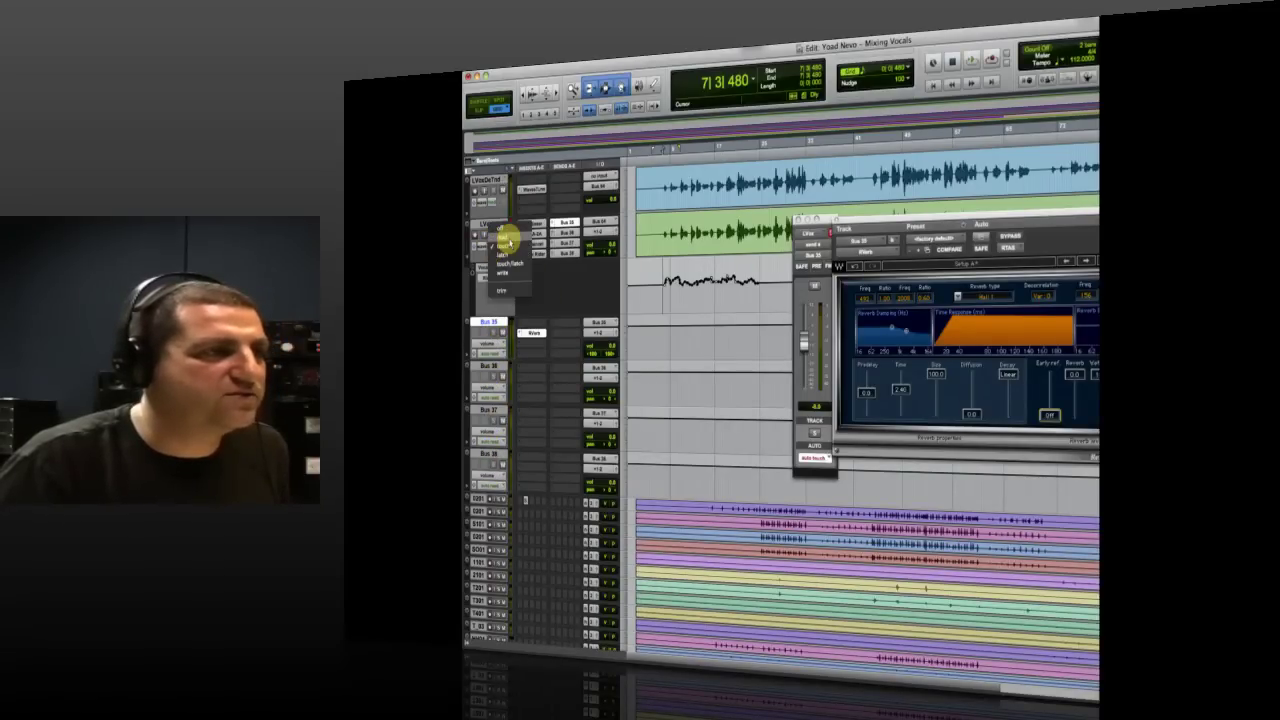
left_click(489, 238)
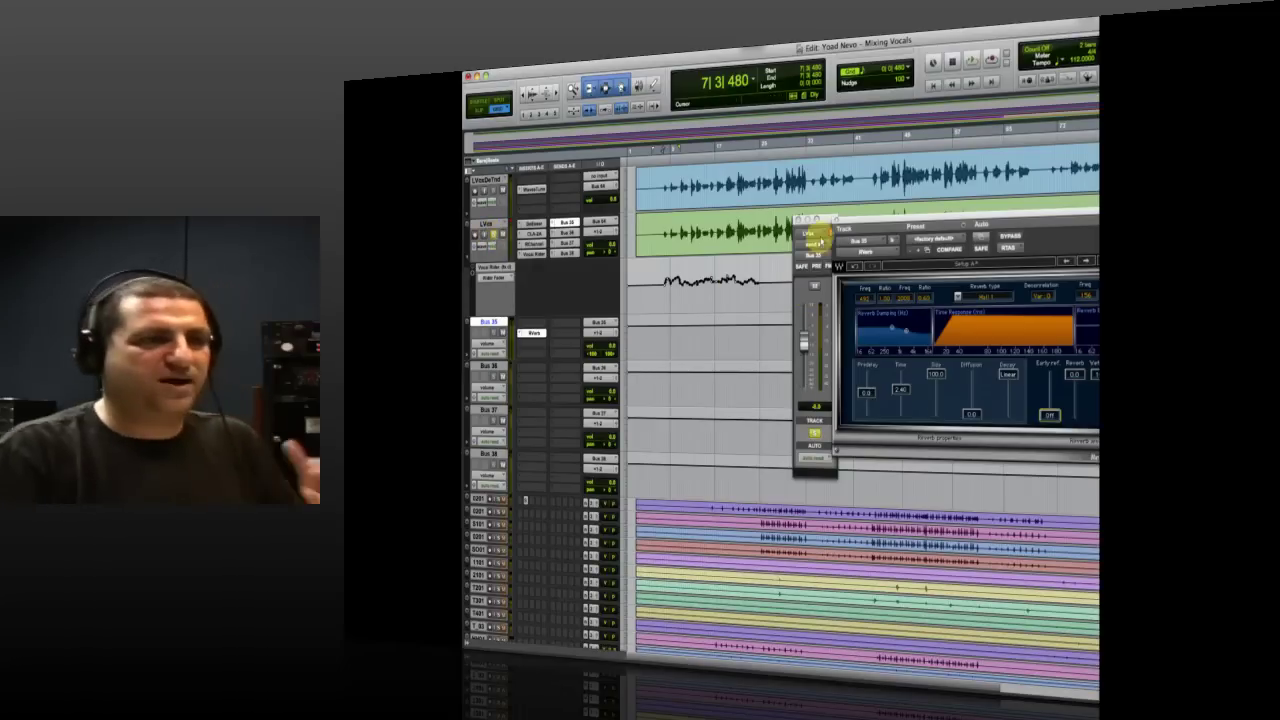
left_click(798, 219)
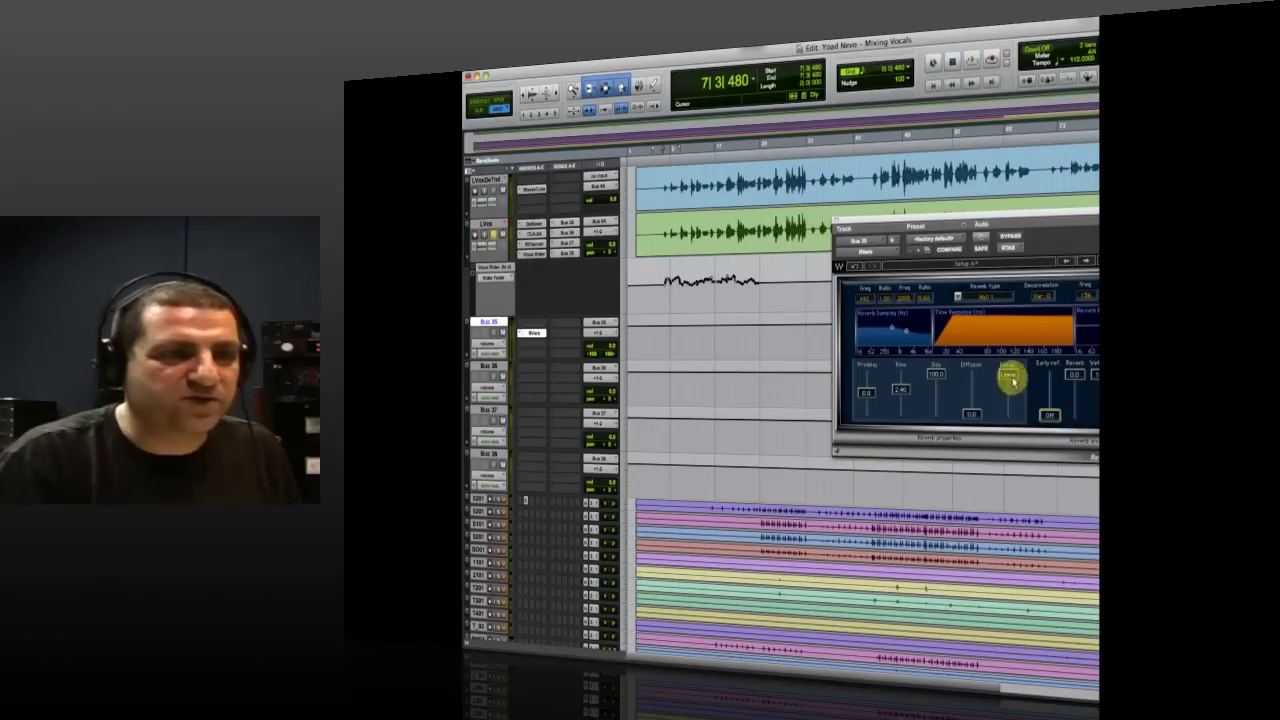
- Compare RVerb's early reflections alone with its reverb tail alone, finishing with Early Ref off and Reverb at 0.0
mouse_move(1074, 383)
left_mouse_down()
mouse_move(1074, 411)
mouse_move(1049, 381)
left_mouse_up()
key("space")
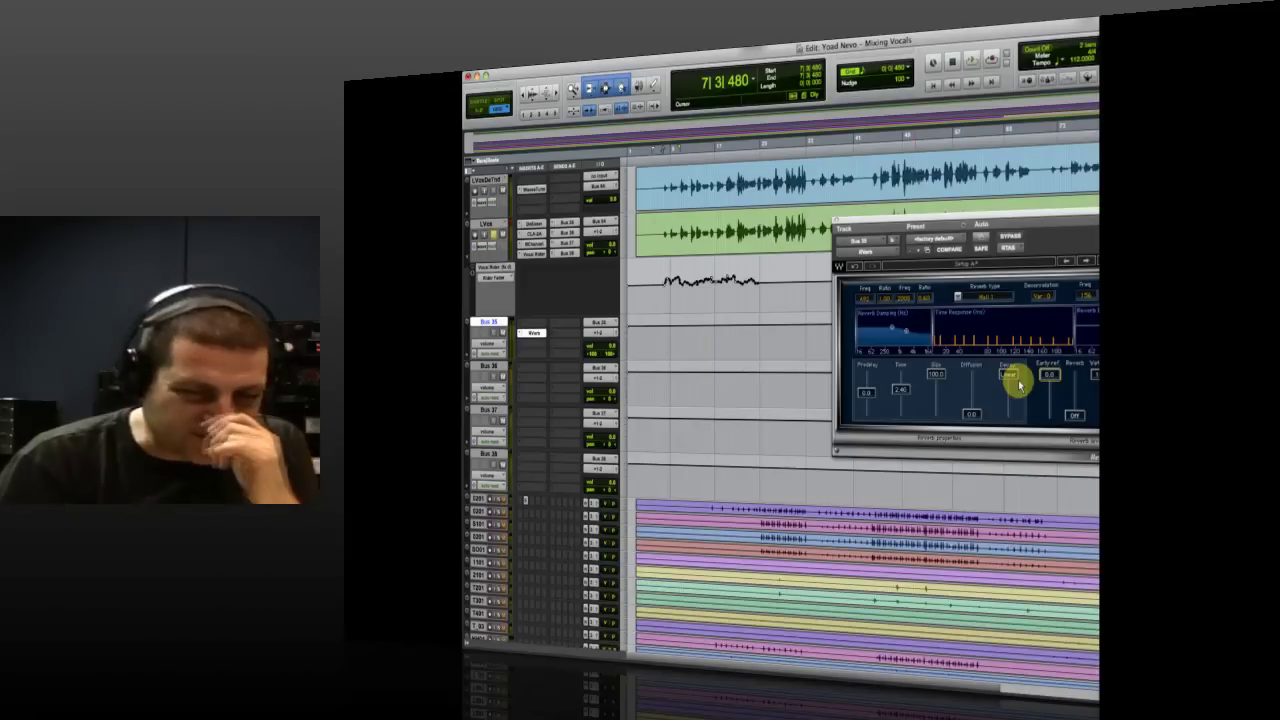
mouse_move(1050, 376)
left_mouse_down()
mouse_move(1052, 418)
mouse_move(1075, 380)
left_mouse_up()
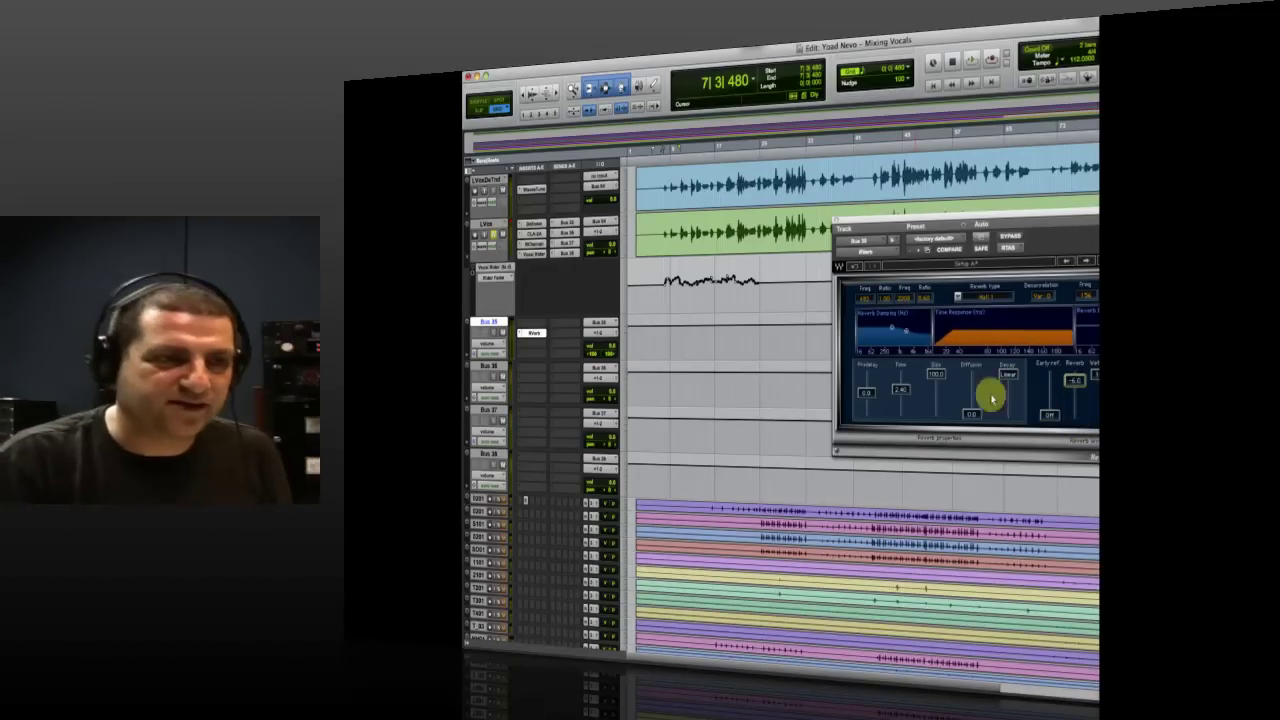
key("space")
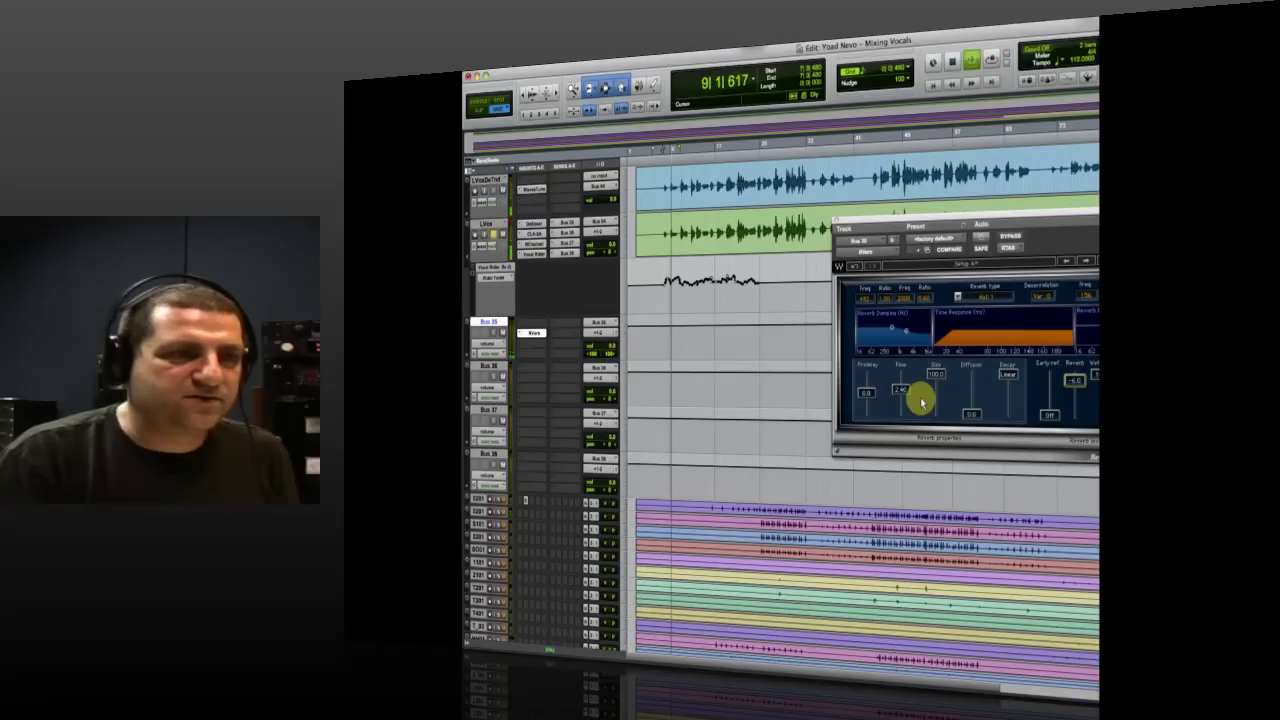
left_click_drag(1075, 382, 1071, 378)
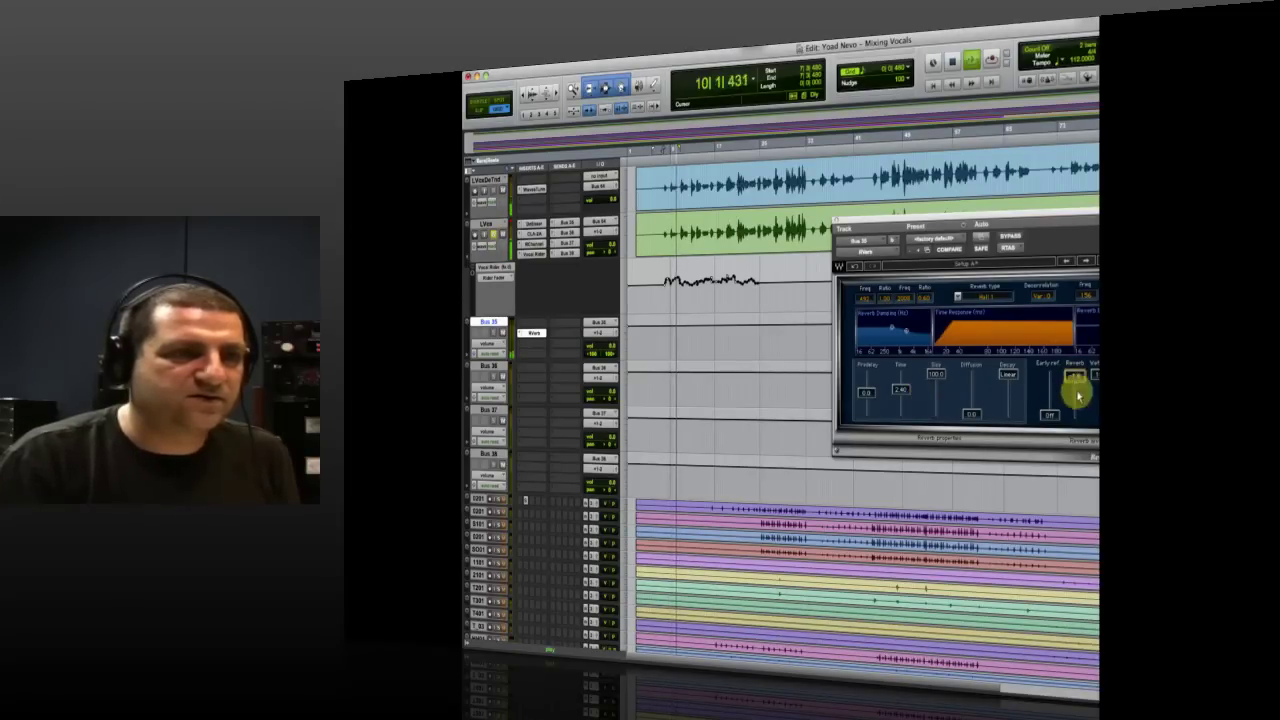
key("space")
left_click(1071, 375, "alt")
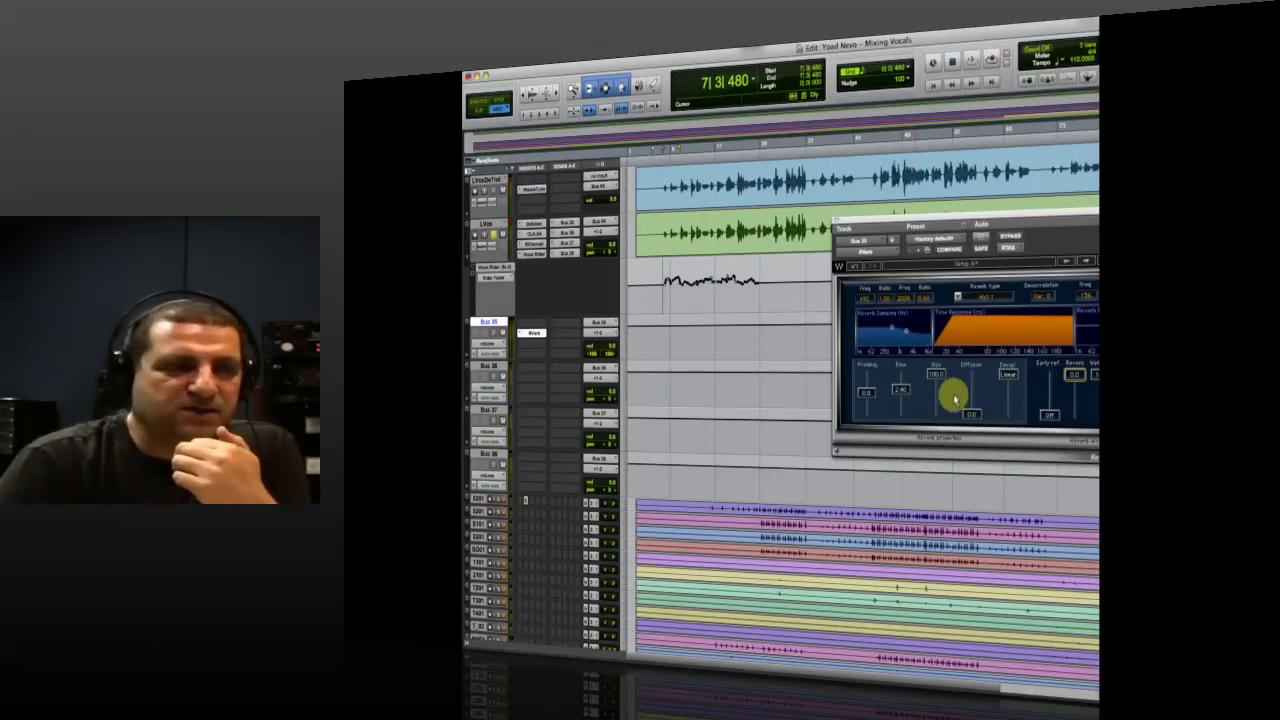
- Set RVerb's predelay to about 40 ms and play the vocal from 7|3|480
left_click(866, 392)
left_click_drag(866, 392, 868, 392)
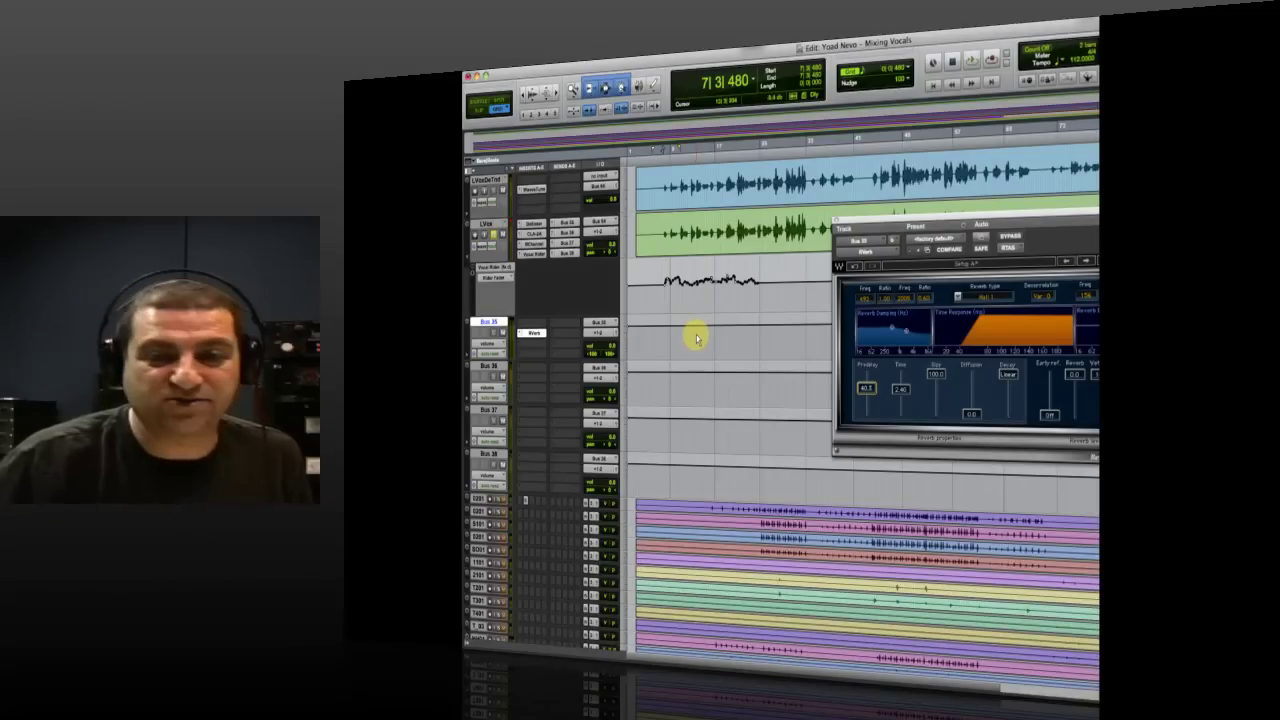
key("space")
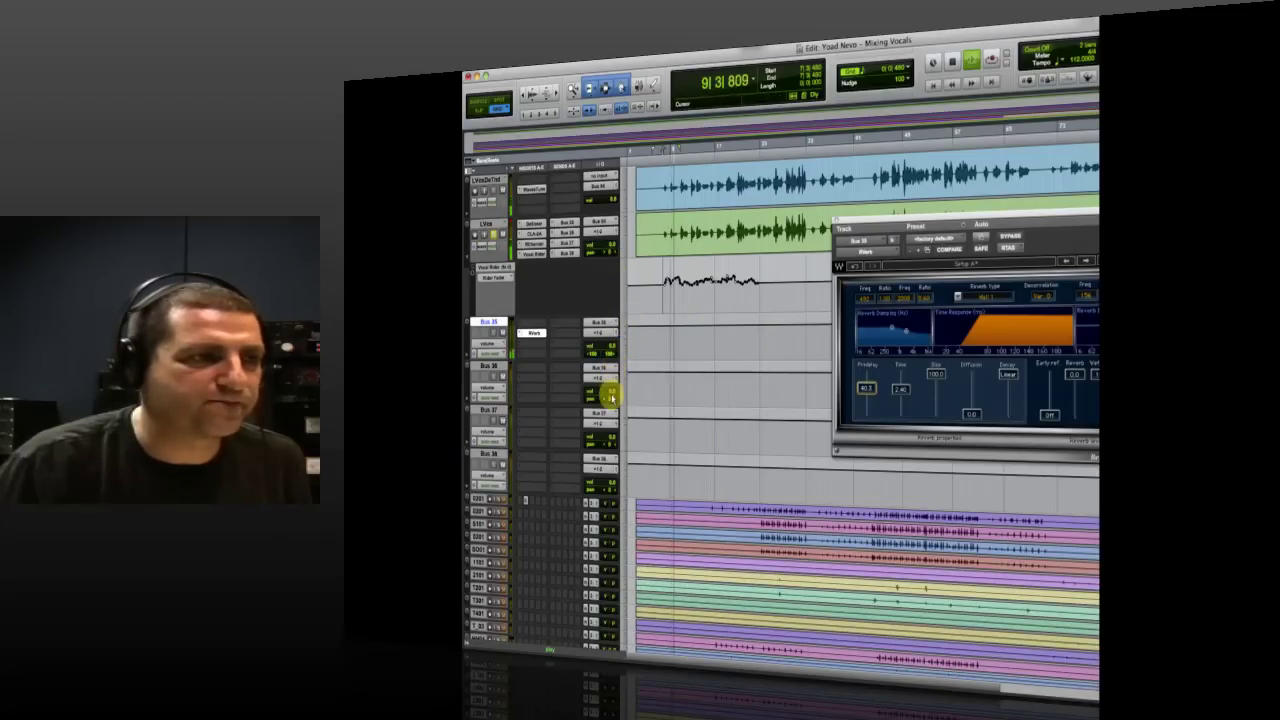
key("space")
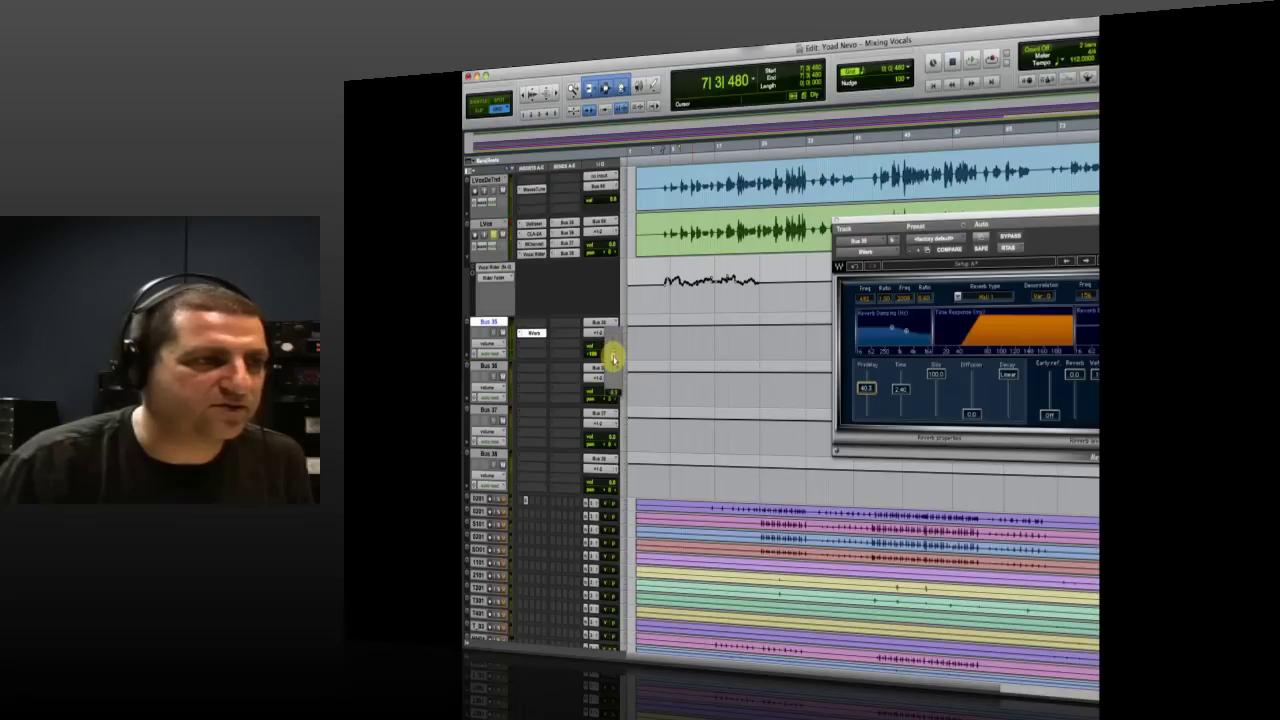
- Lower the Bus 35 track's volume and play the vocal with LVox unsoloed, leaving the edit cursor at 8|3|000
key("space")
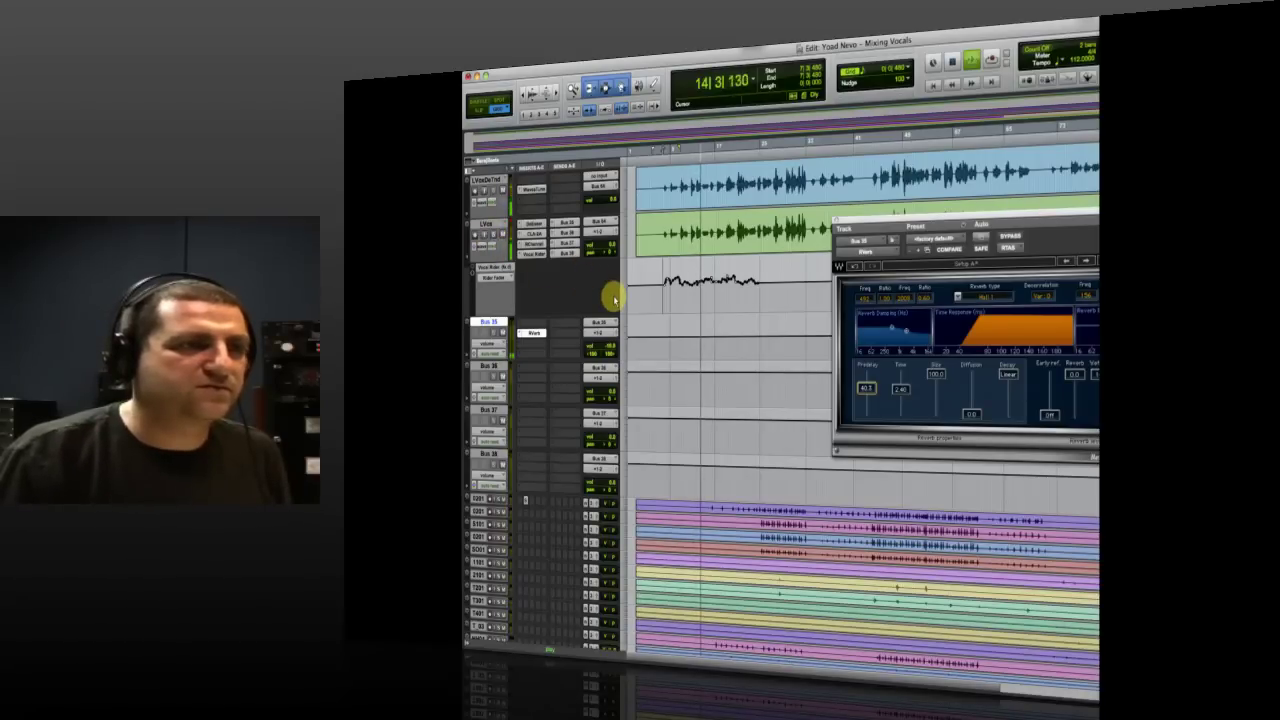
left_click(716, 280)
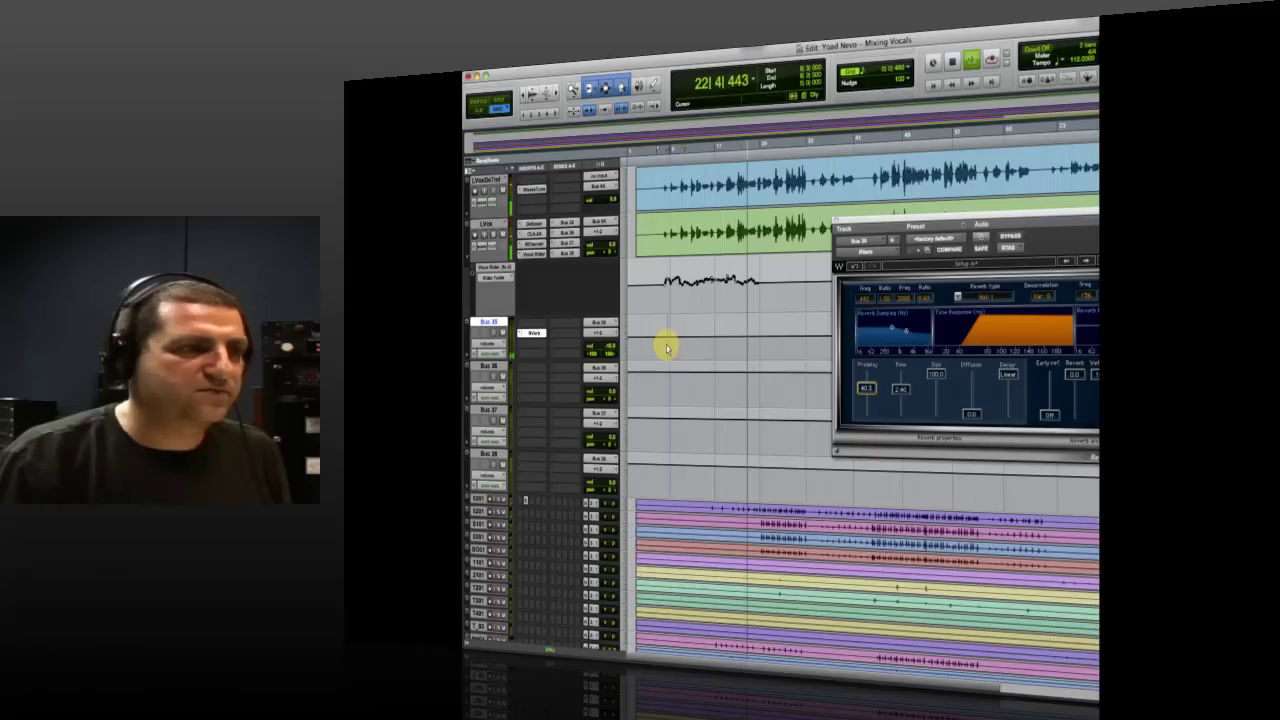
key("space")
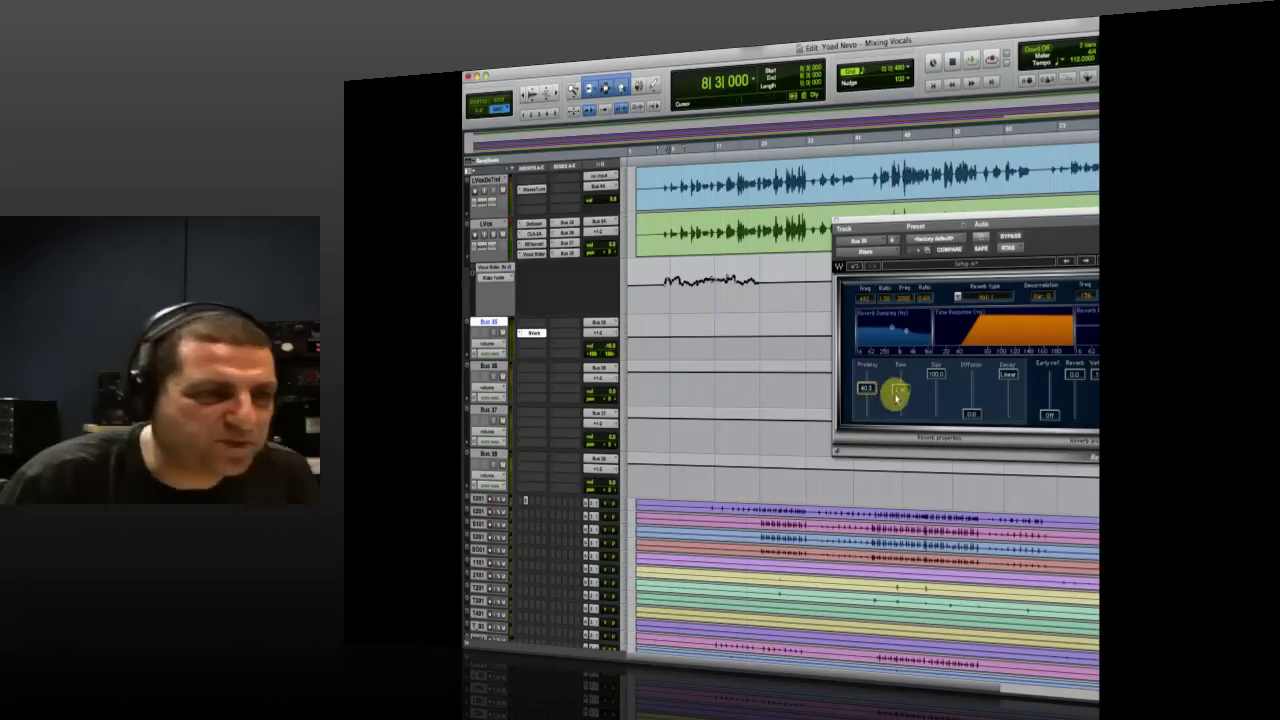
- Set RVerb's reverb time to about 1.76 s and play the vocal from 8|3|000
left_click_drag(900, 389, 900, 410)
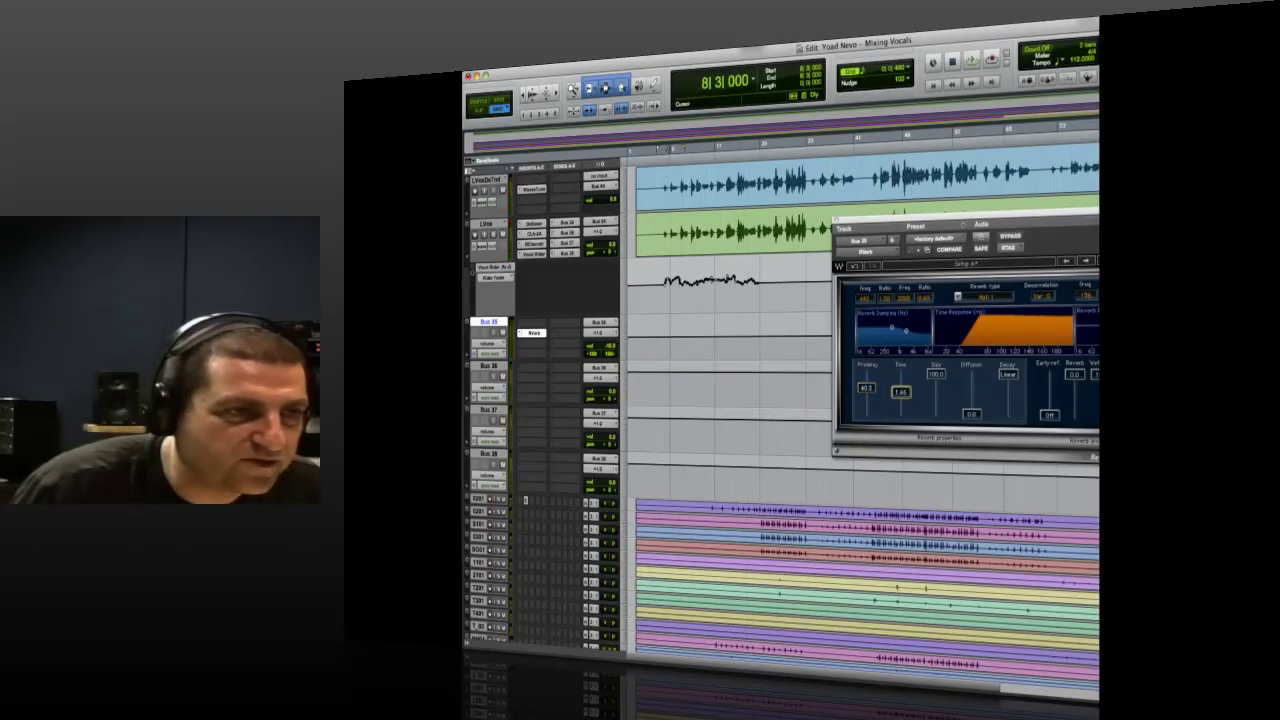
left_click_drag(900, 391, 900, 377)
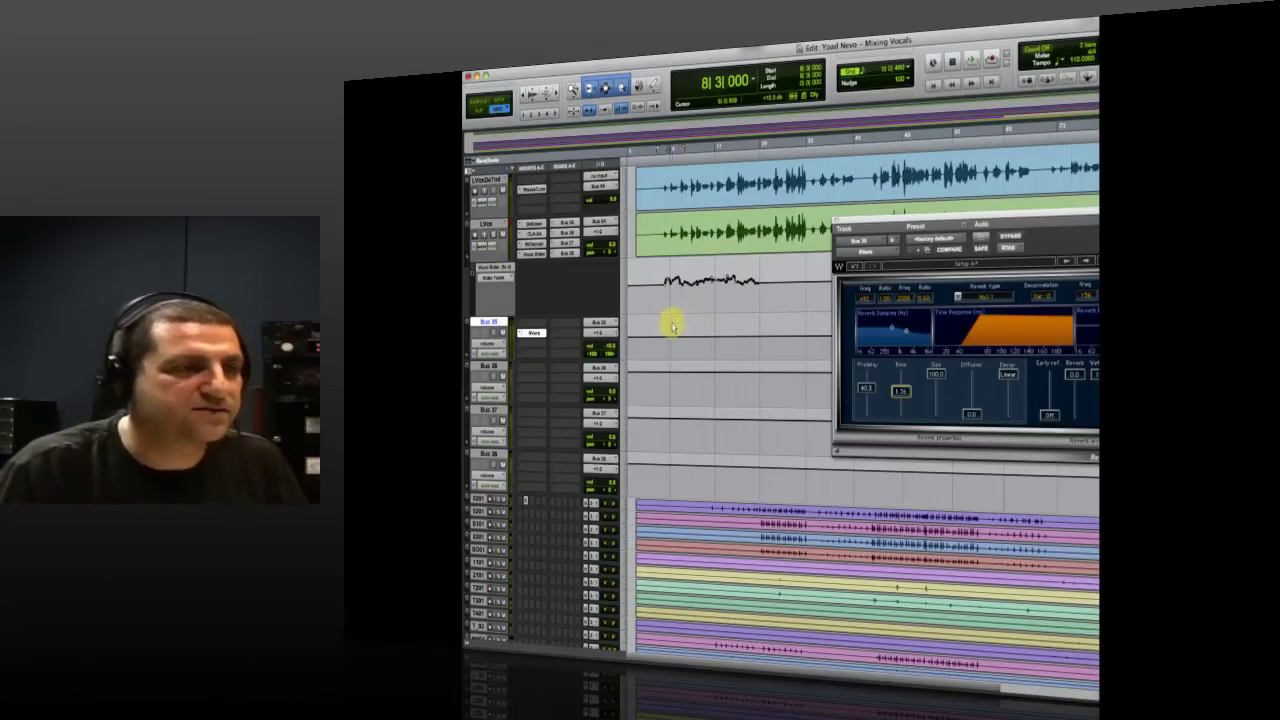
key("space")
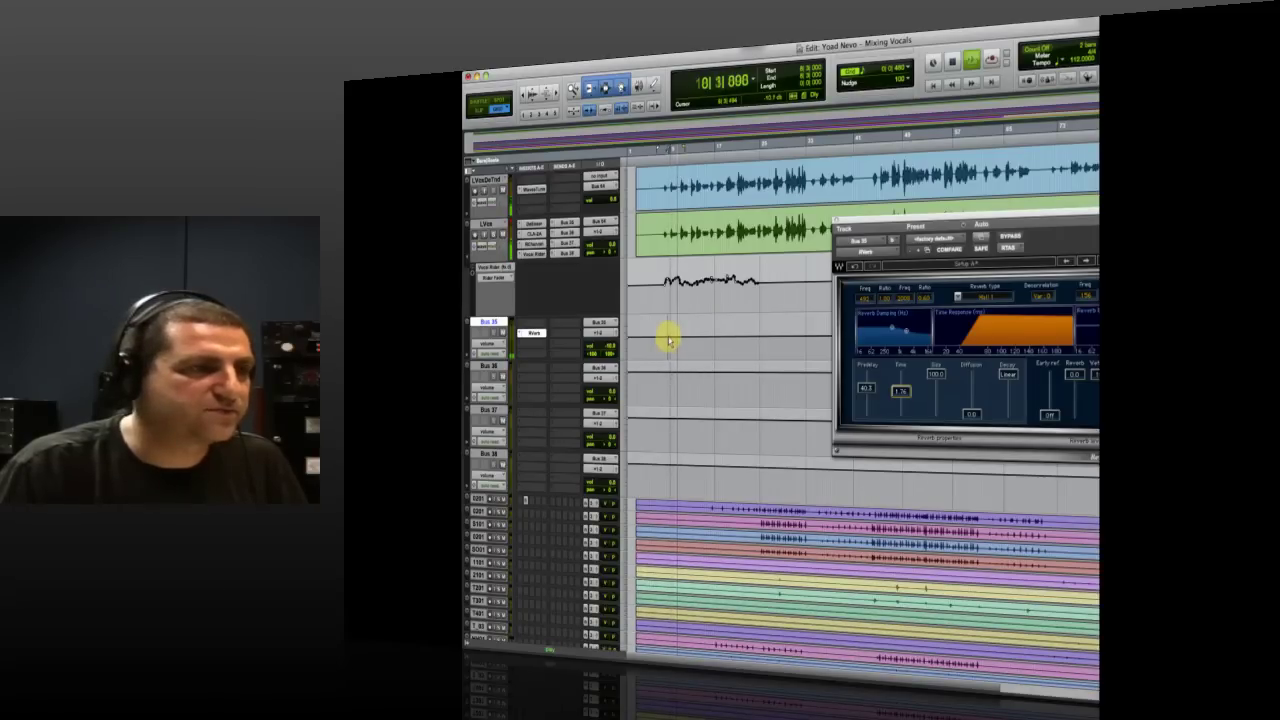
key("space")
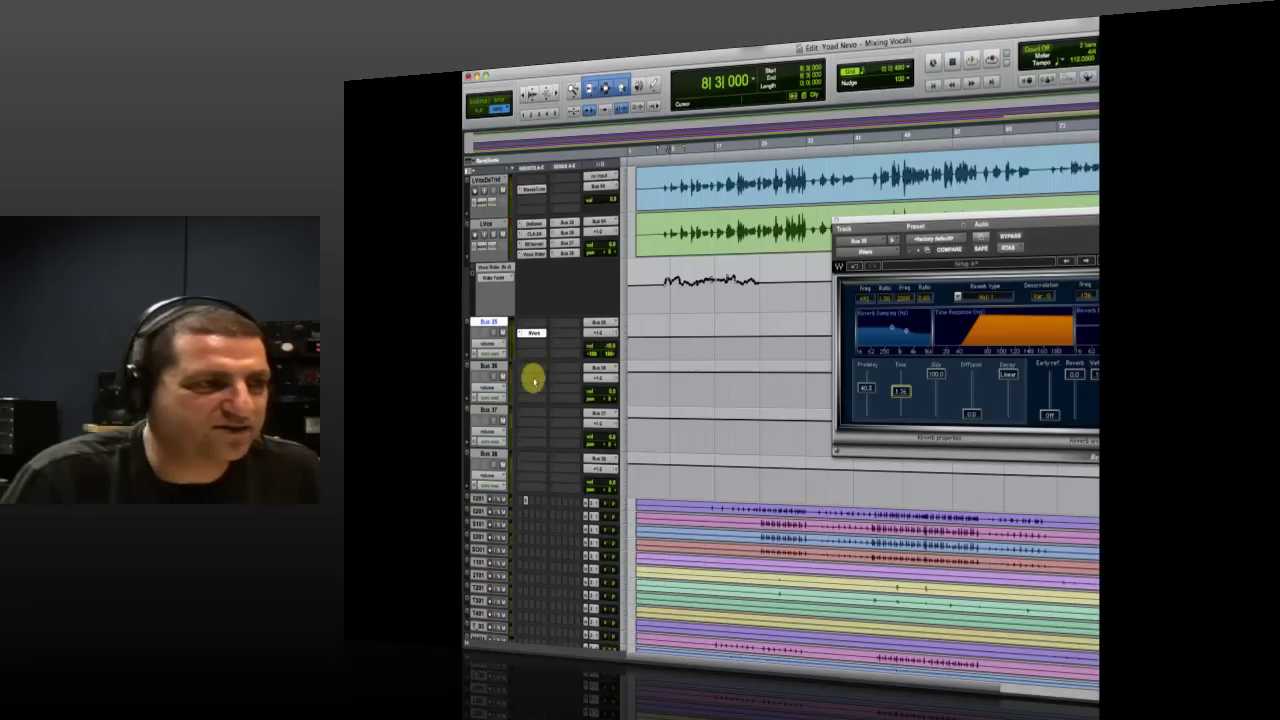
- Insert the Doubler2 (mono/stereo) plug-in on the Bus 36 track
left_click(520, 378)
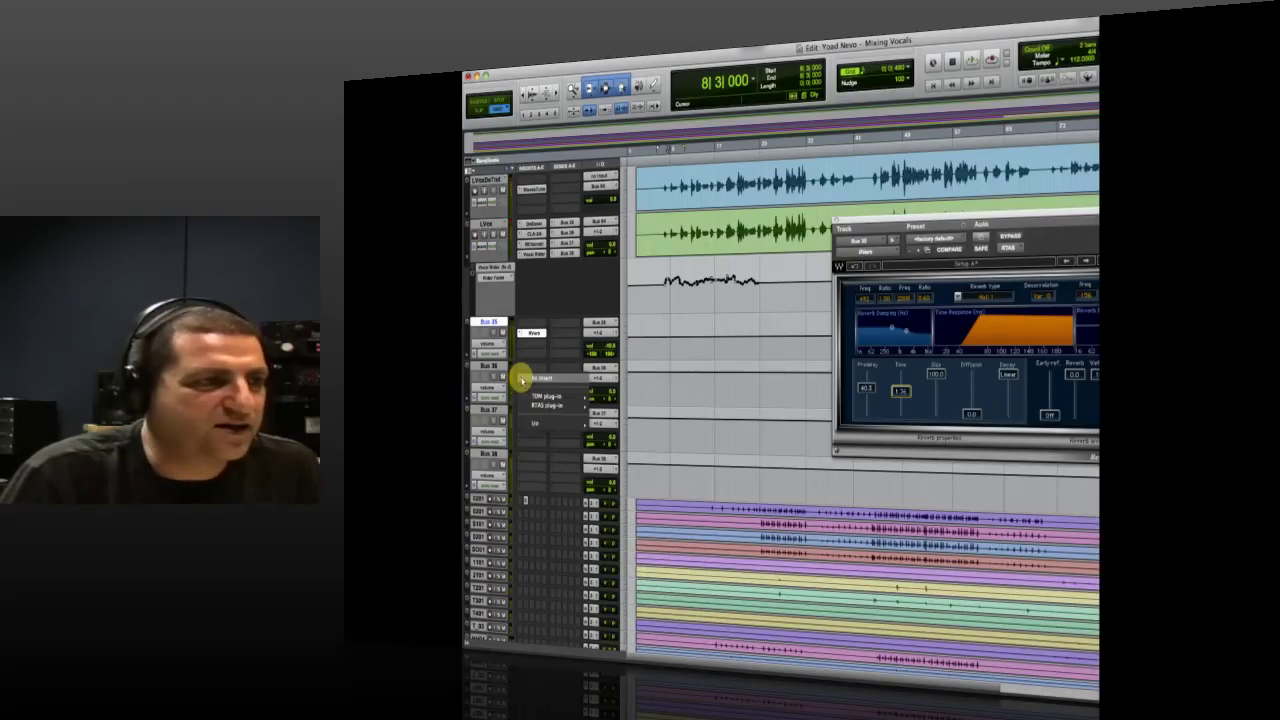
mouse_move(590, 404)
mouse_move(618, 434)
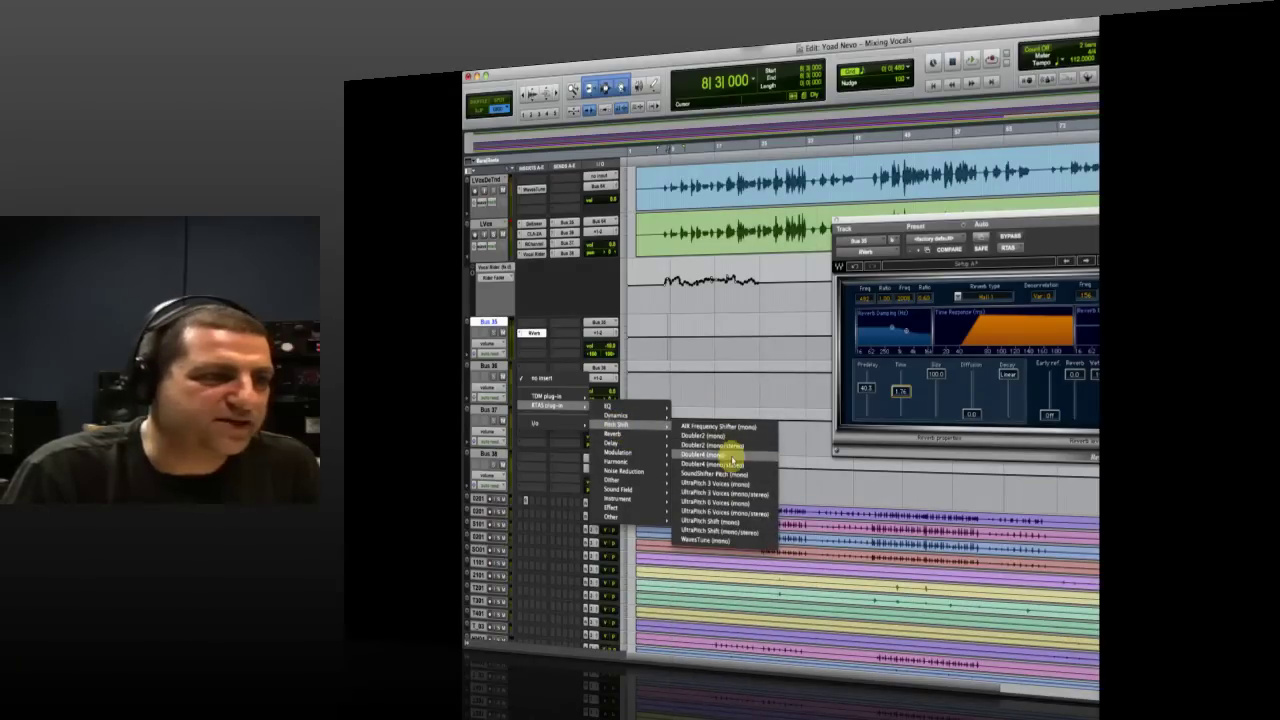
left_click(733, 445)
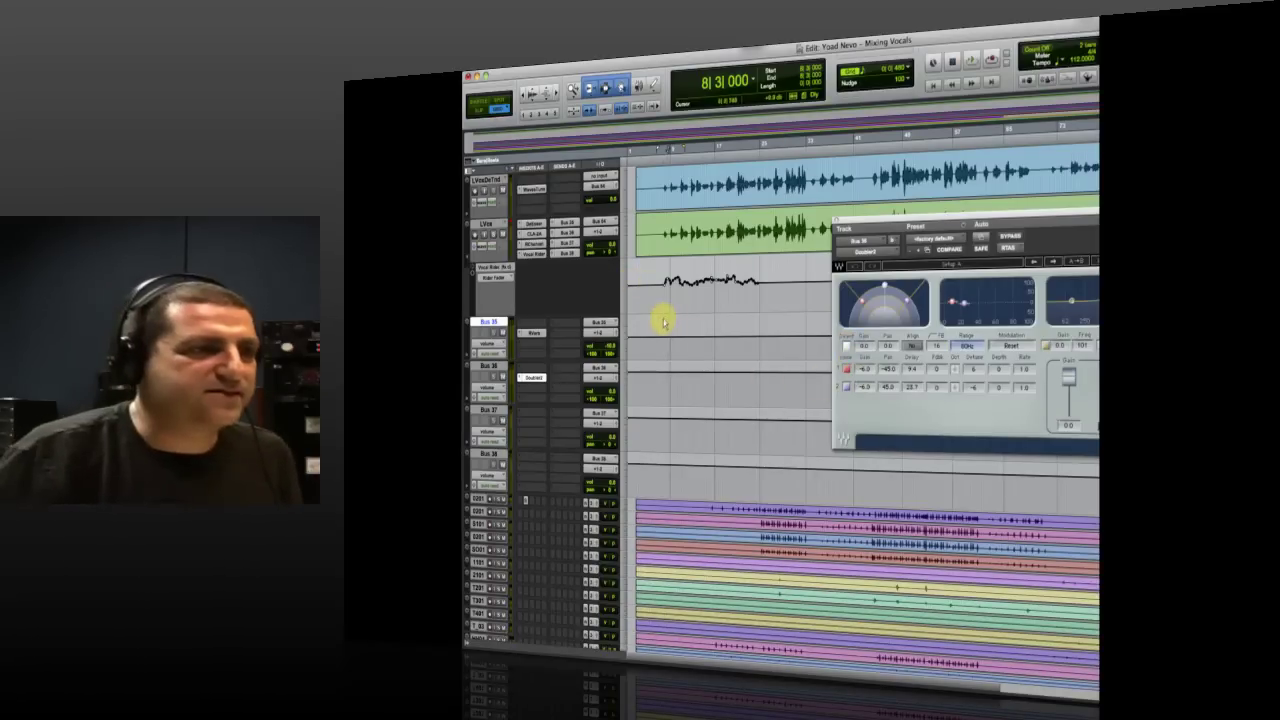
- Raise LVox's send level to Bus 36 and close the send window
left_click(566, 234)
mouse_move(801, 358)
left_mouse_down()
mouse_move(803, 397)
mouse_move(803, 349)
left_mouse_up()
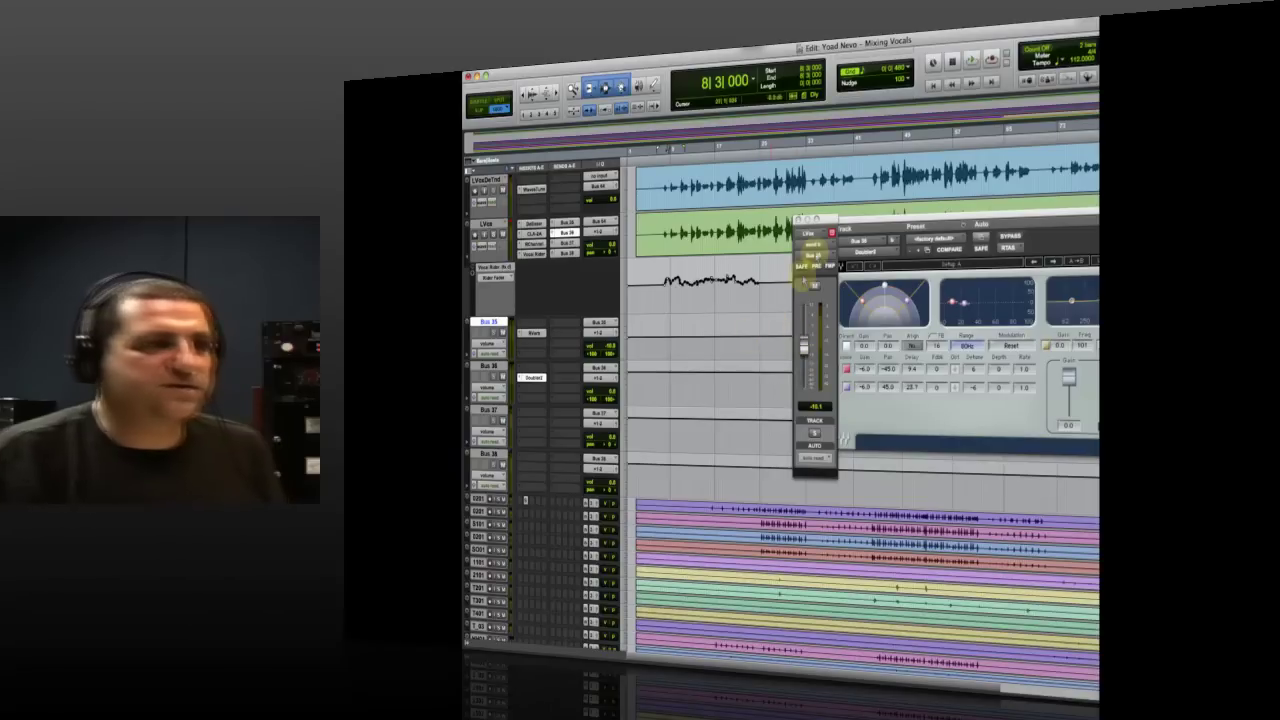
left_click(800, 221)
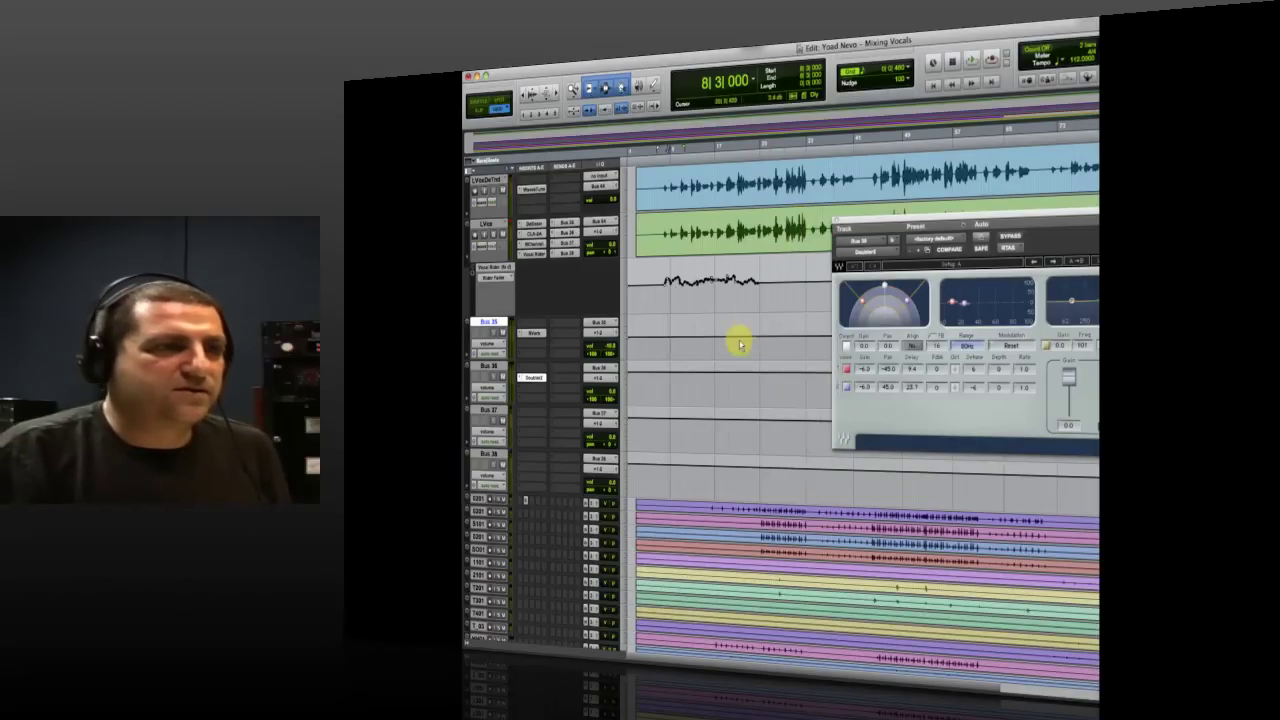
- Solo LVox during playback and lower its Bus 36 send to about -13.6 dB
key("space")
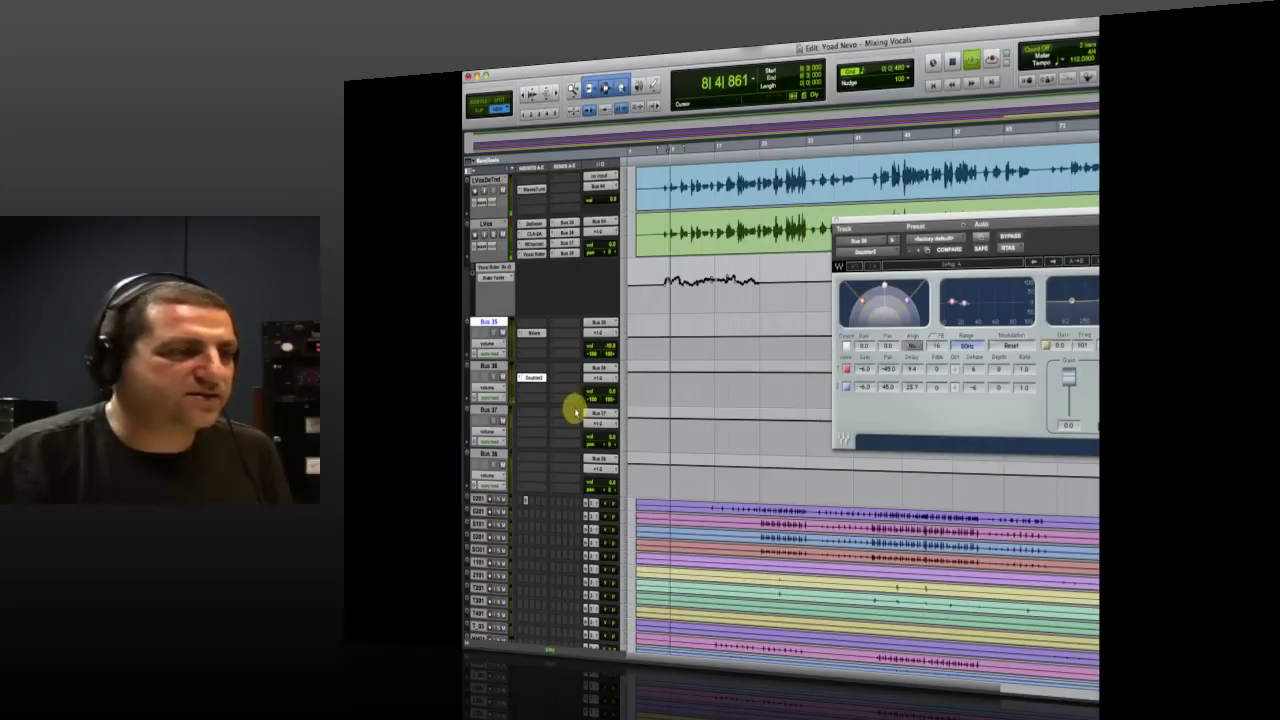
left_click(492, 233)
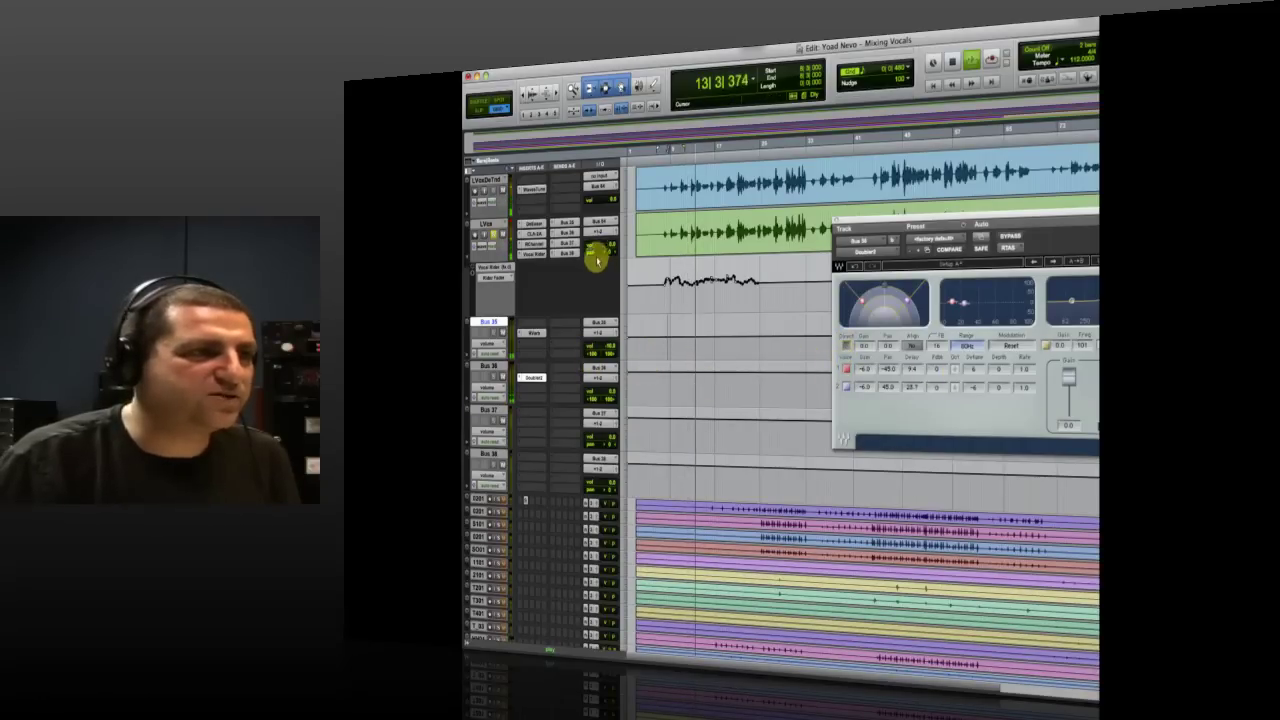
left_click(566, 233)
mouse_move(803, 345)
left_mouse_down()
mouse_move(805, 320)
mouse_move(802, 330)
left_mouse_up()
left_click_drag(802, 330, 797, 350)
key("space")
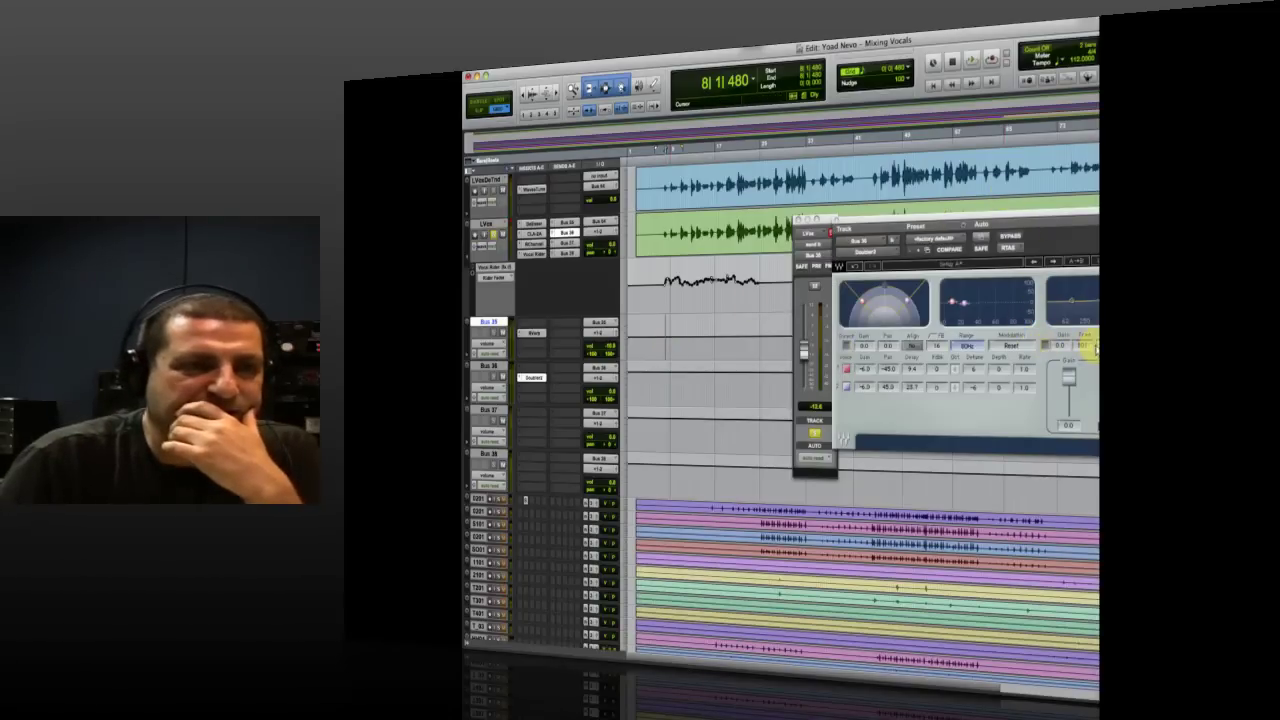
- Move the Doubler2 window clear of the send fader and replay the soloed vocal from 8|1|480
left_click_drag(954, 222, 1042, 252)
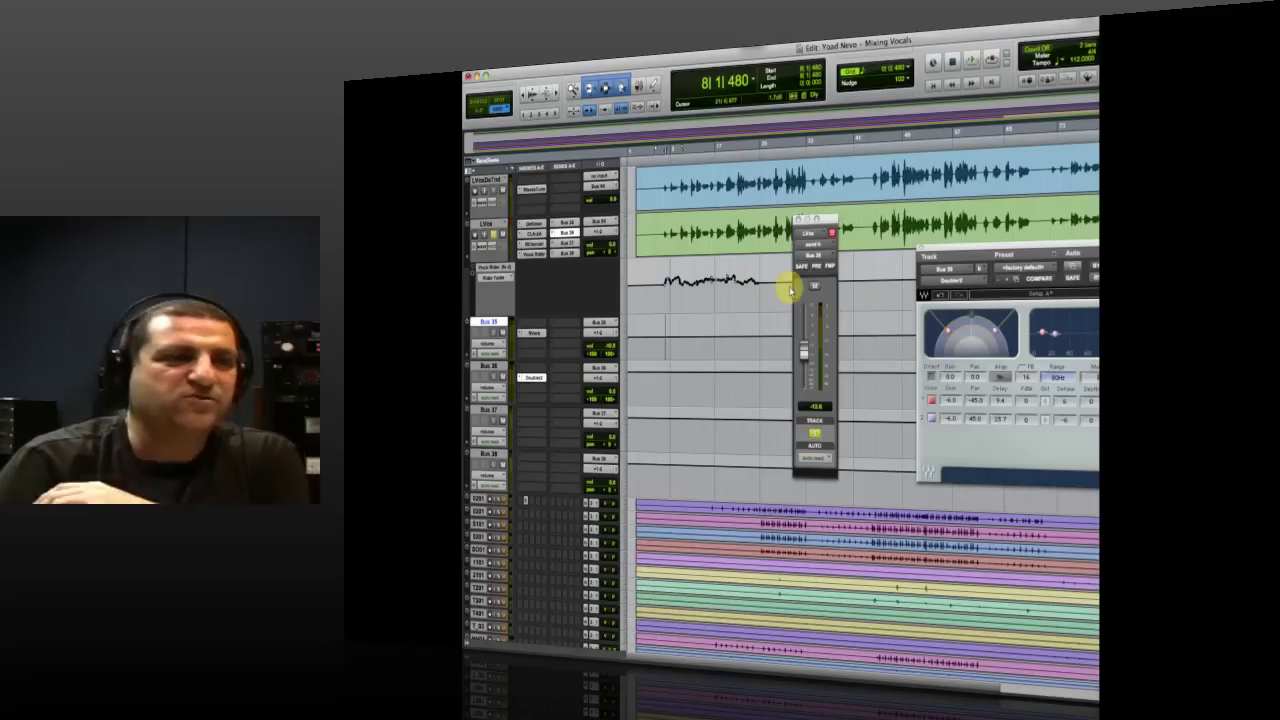
scroll(906, 366, "down", 1)
scroll(780, 325, "up", 1)
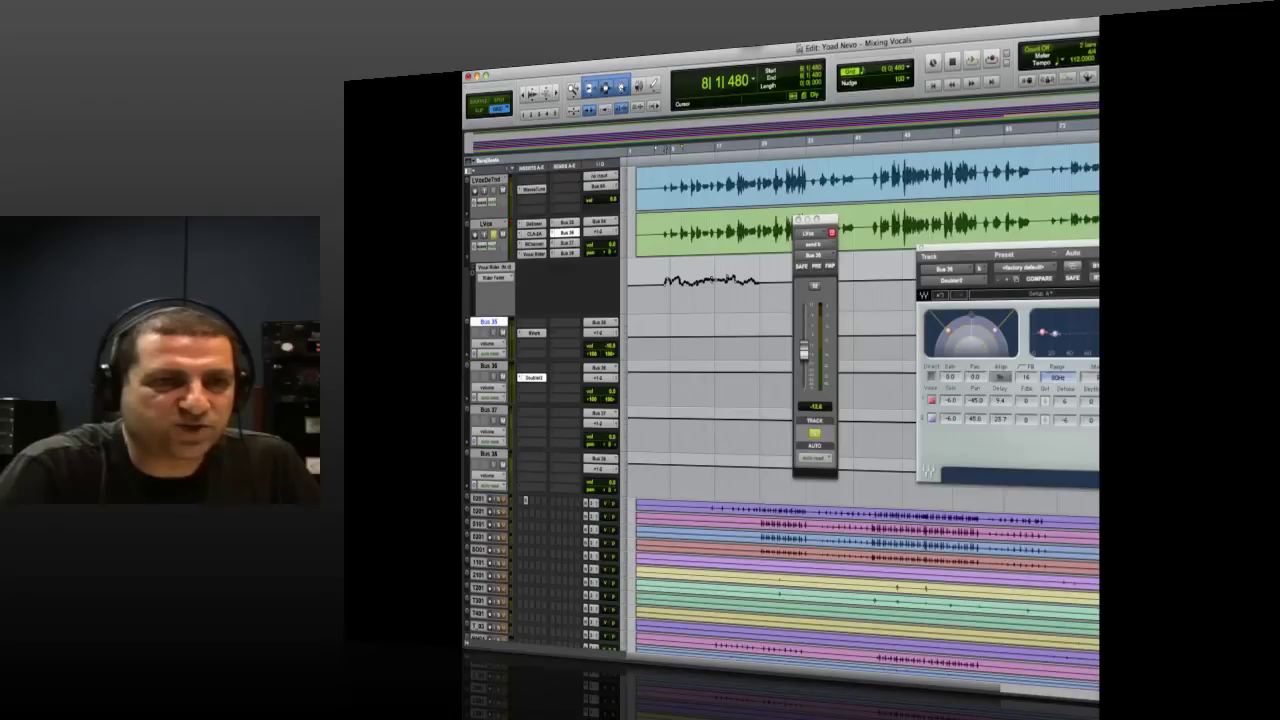
key("space")
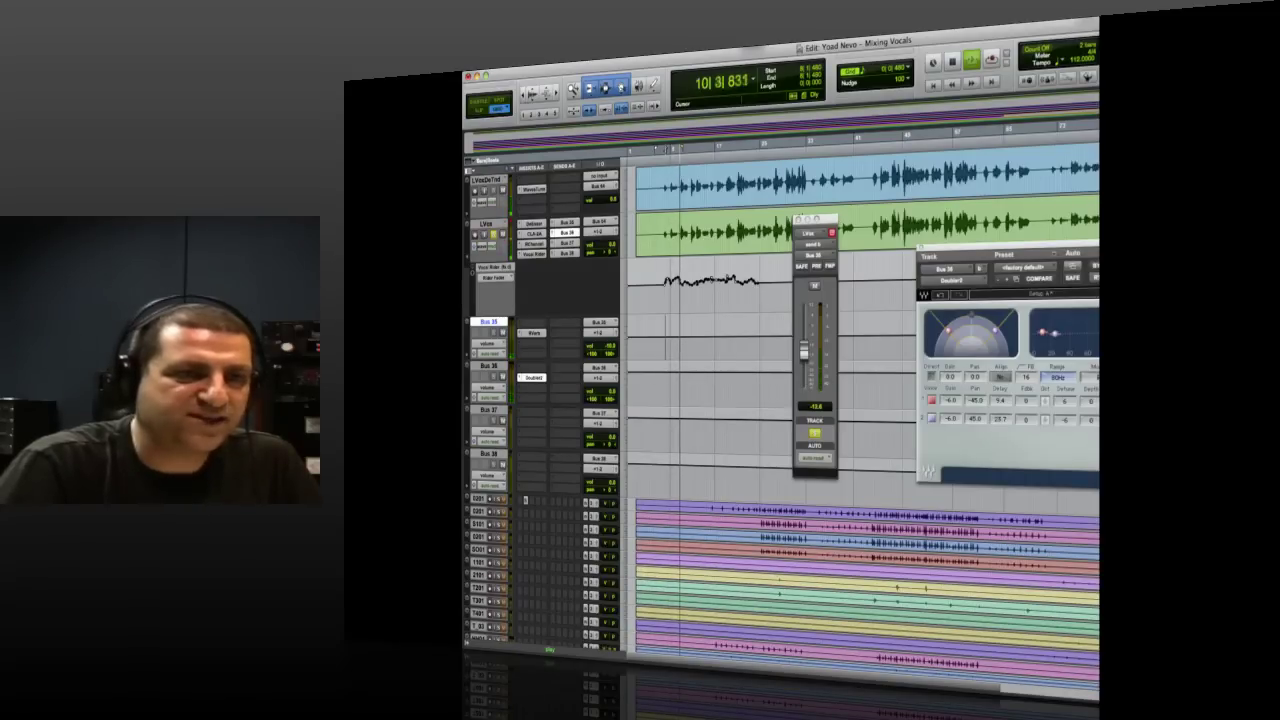
key("space")
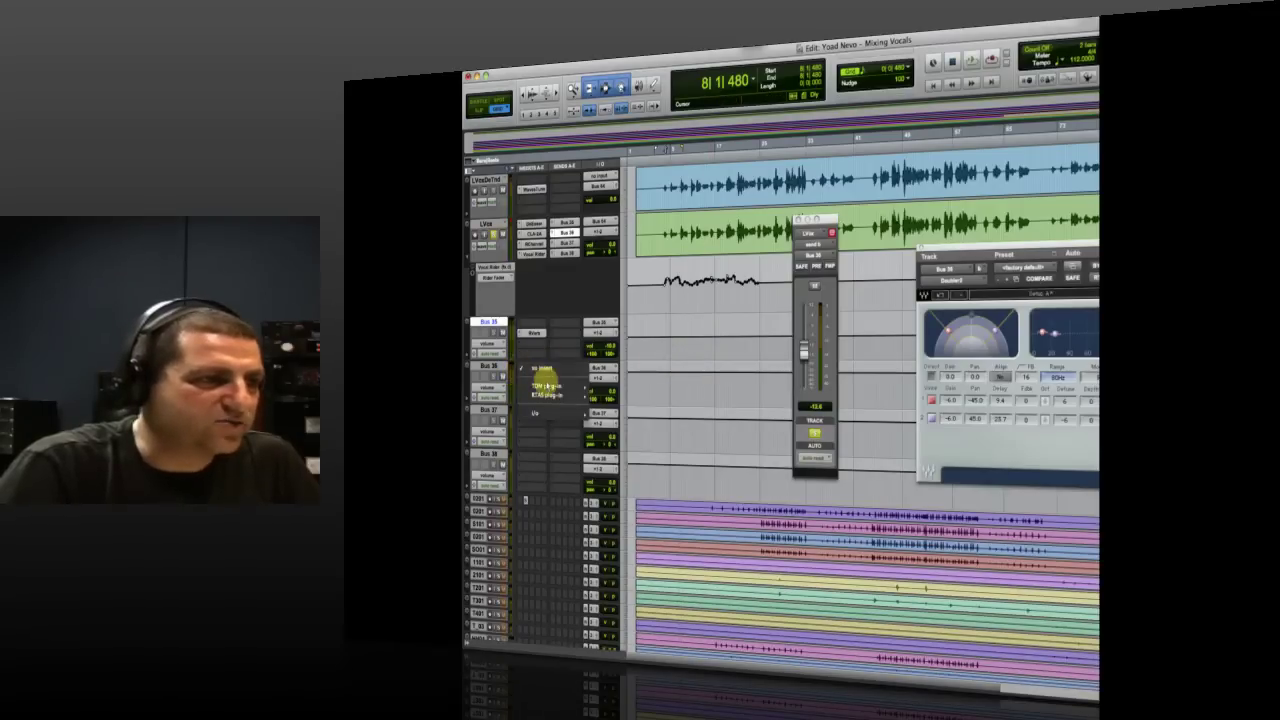
left_click(524, 377)
mouse_move(612, 396)
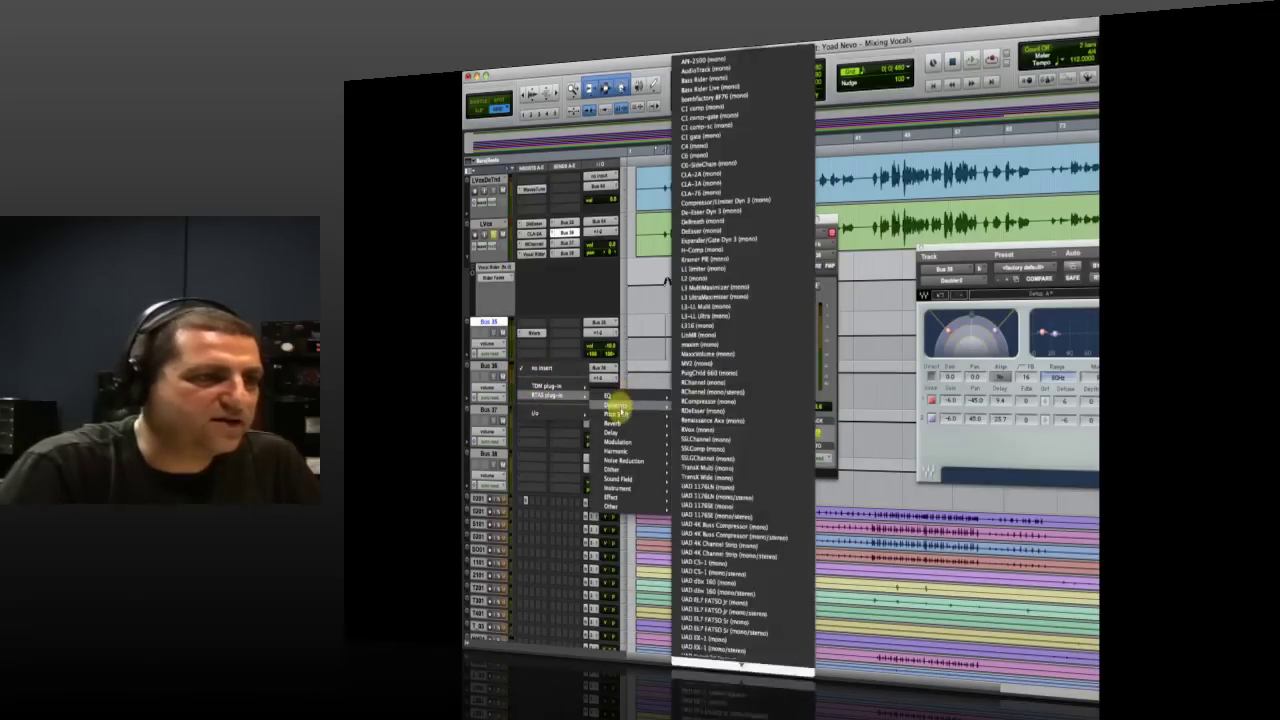
mouse_move(627, 507)
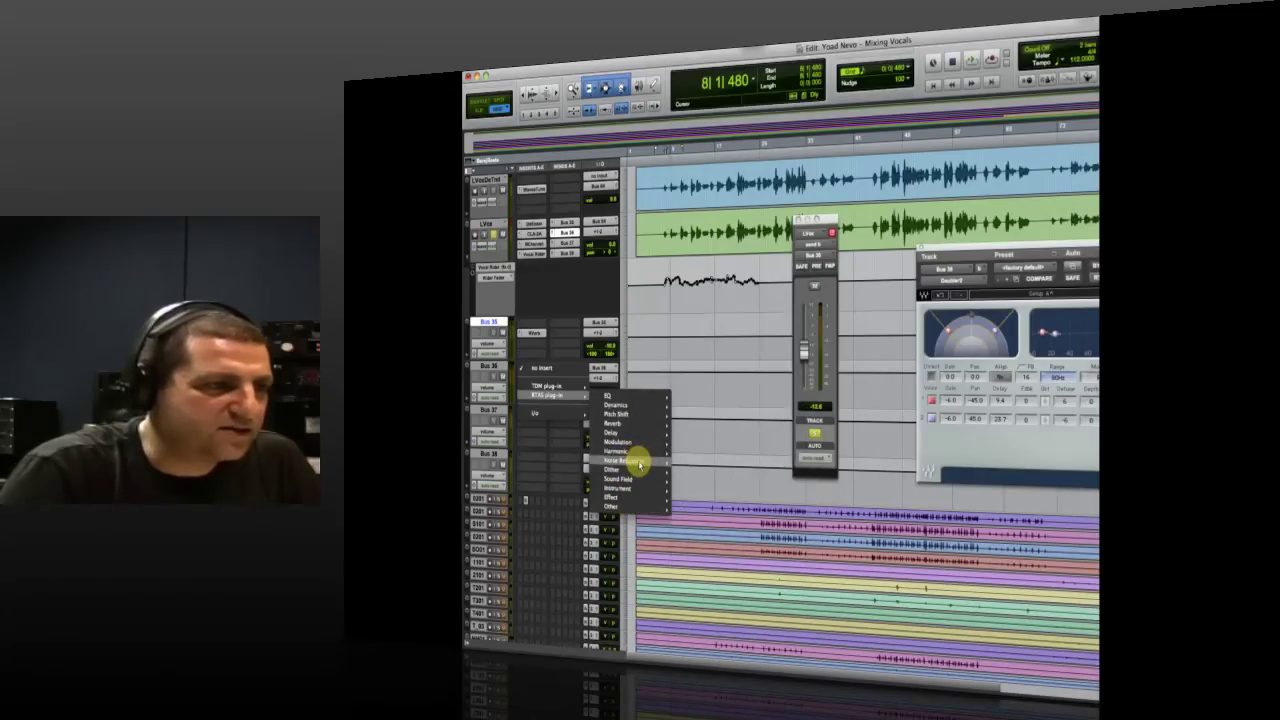
mouse_move(638, 451)
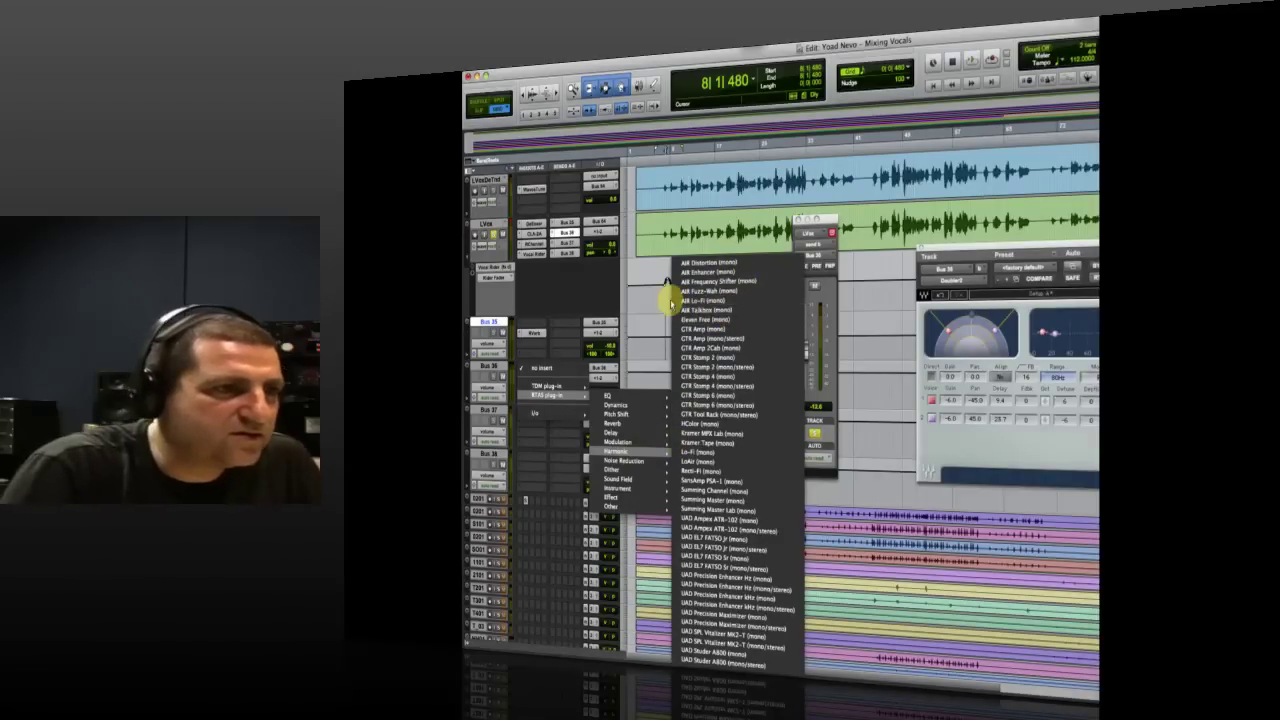
left_click(586, 371)
left_click(543, 369)
mouse_move(548, 386)
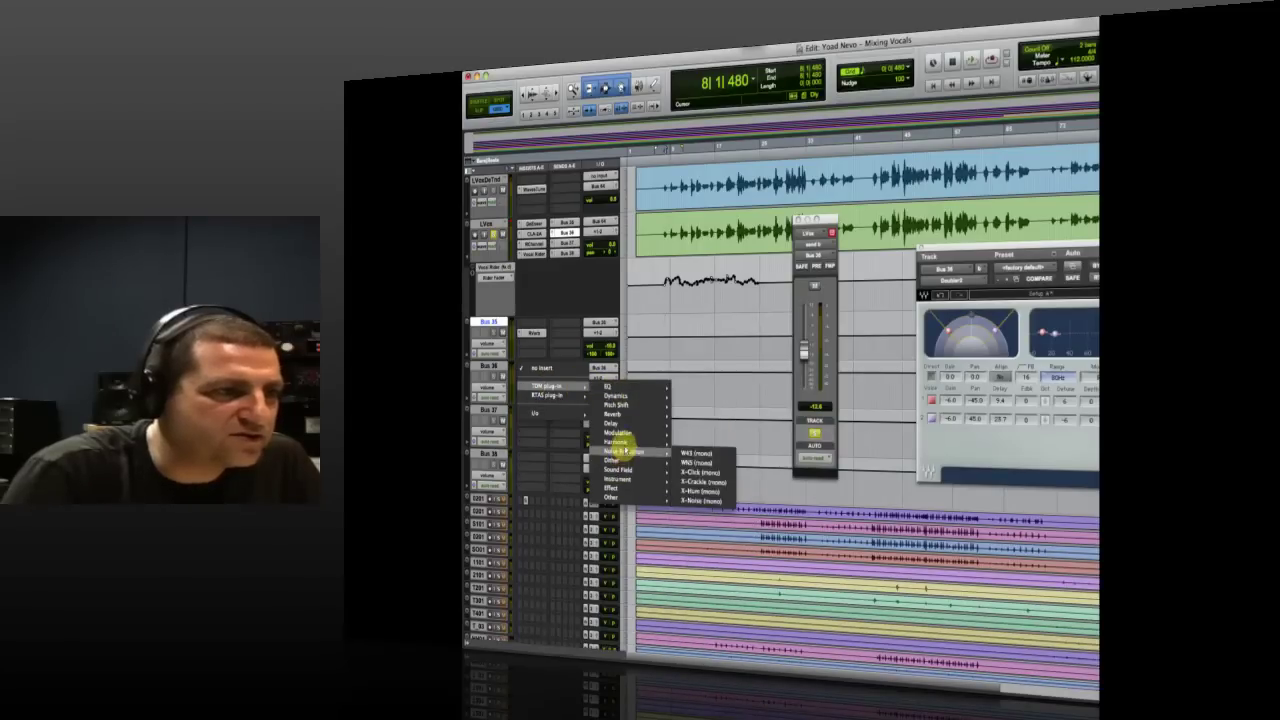
mouse_move(620, 442)
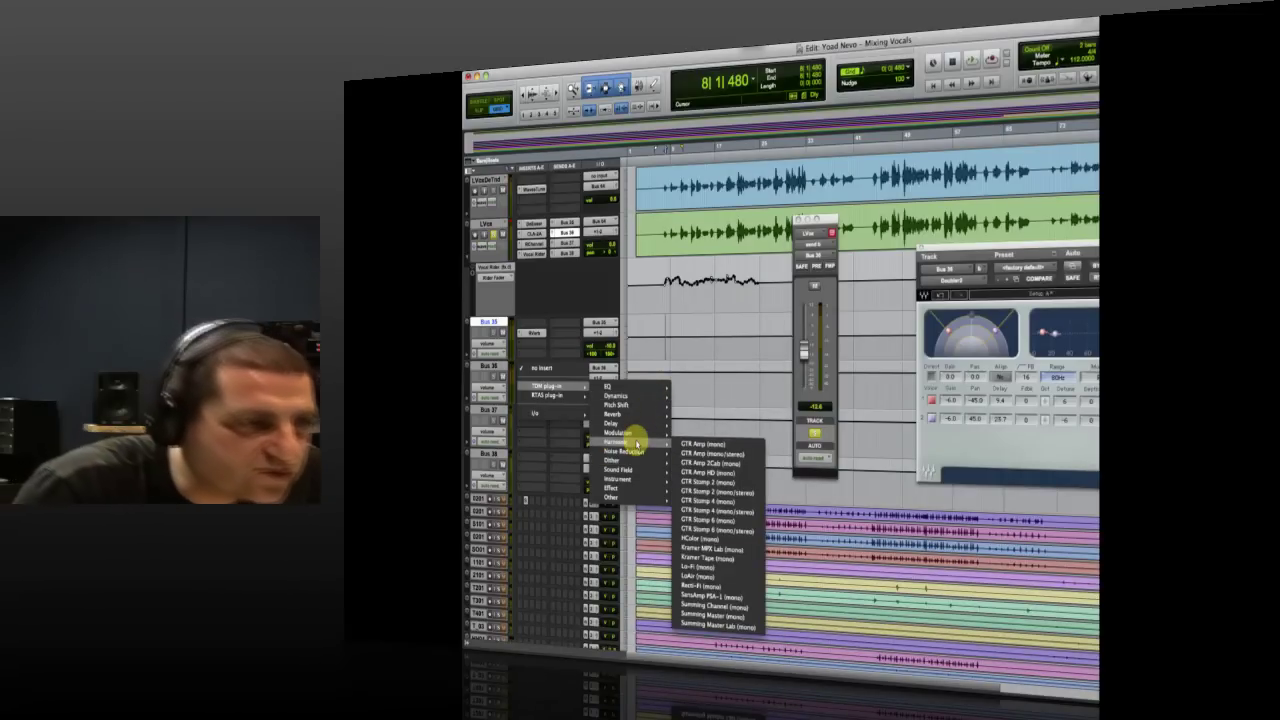
left_click(694, 300)
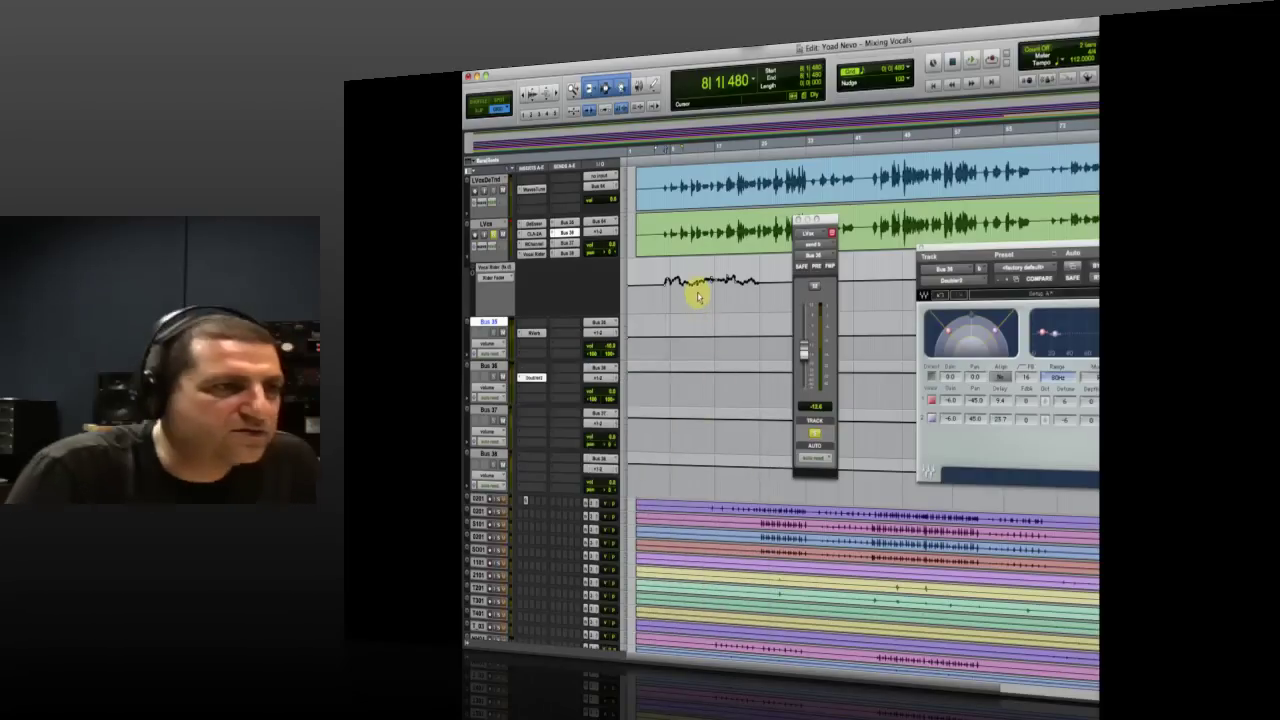
- Insert Q4 (mono) ahead of Doubler2 on Bus 36 and shift its boosted band to a higher frequency during playback
left_click(521, 369)
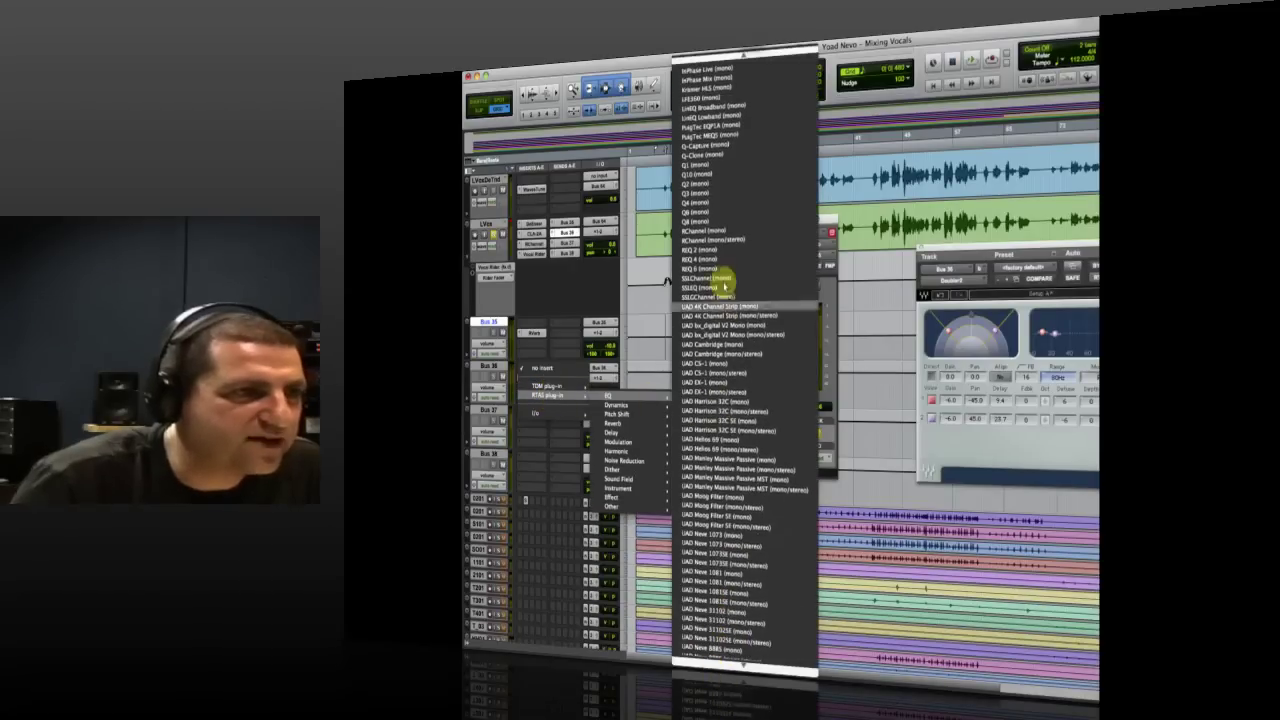
left_click(715, 203)
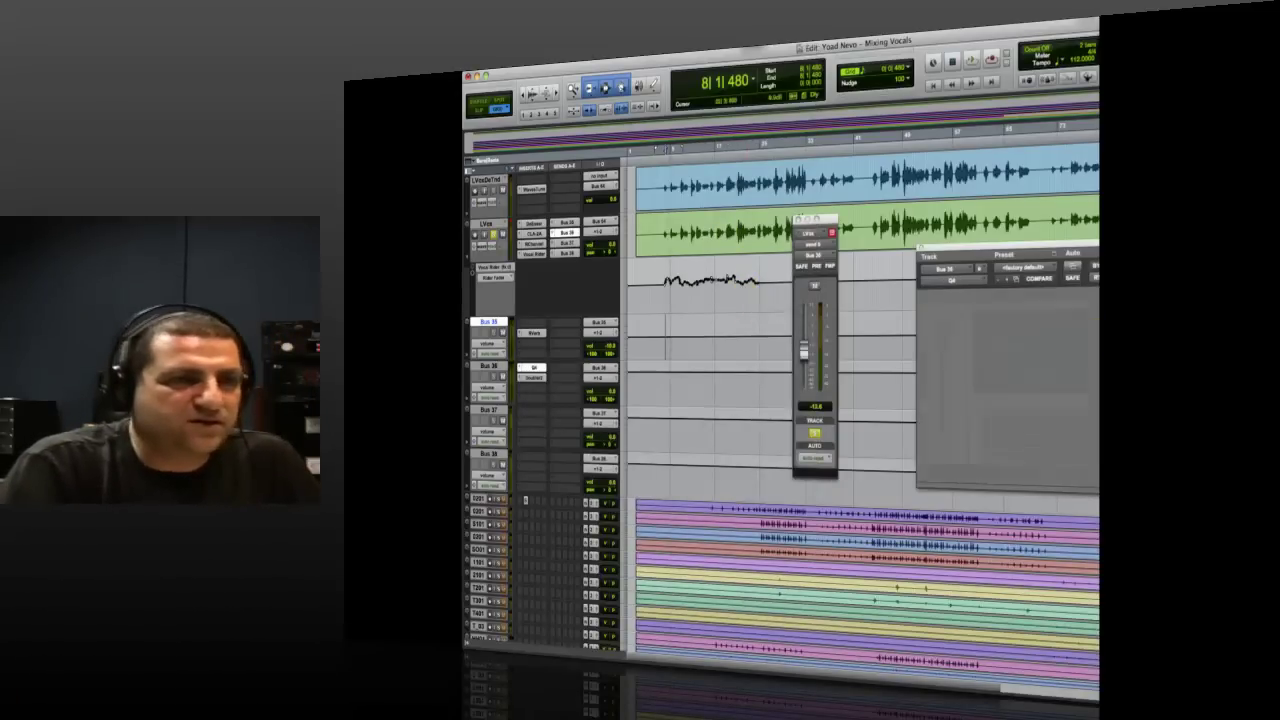
key("space")
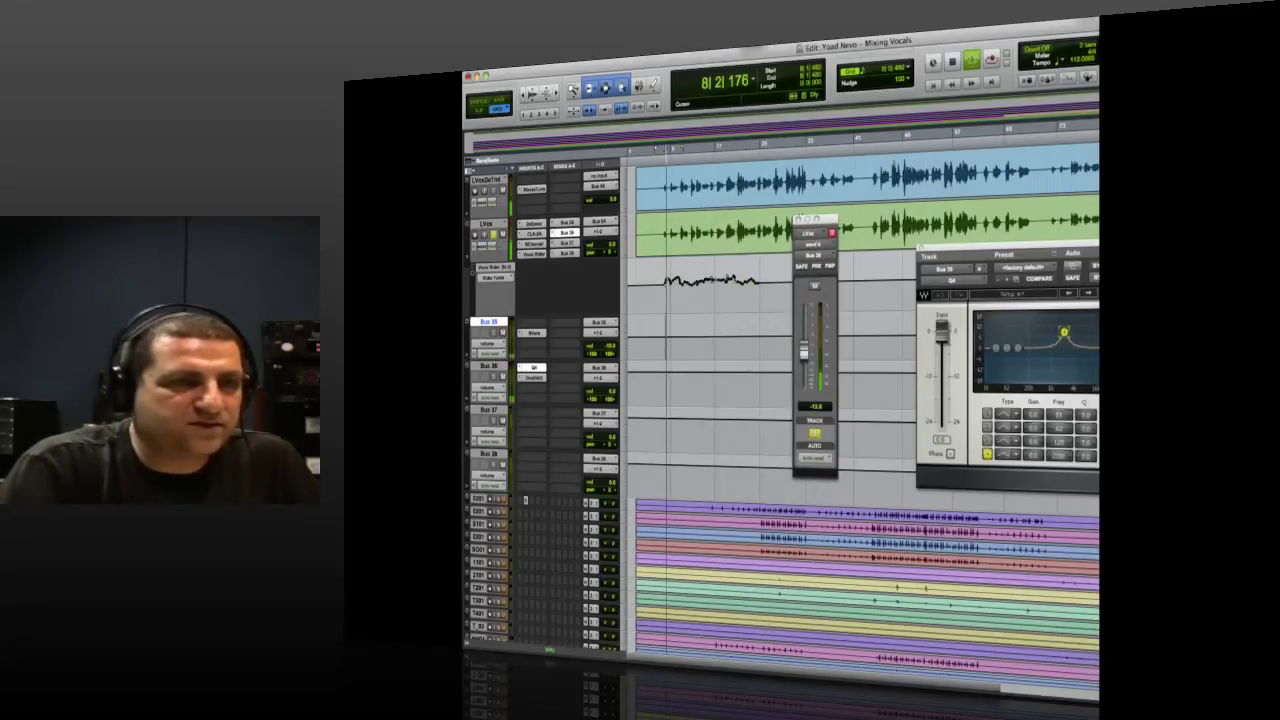
left_click_drag(1080, 328, 1084, 327)
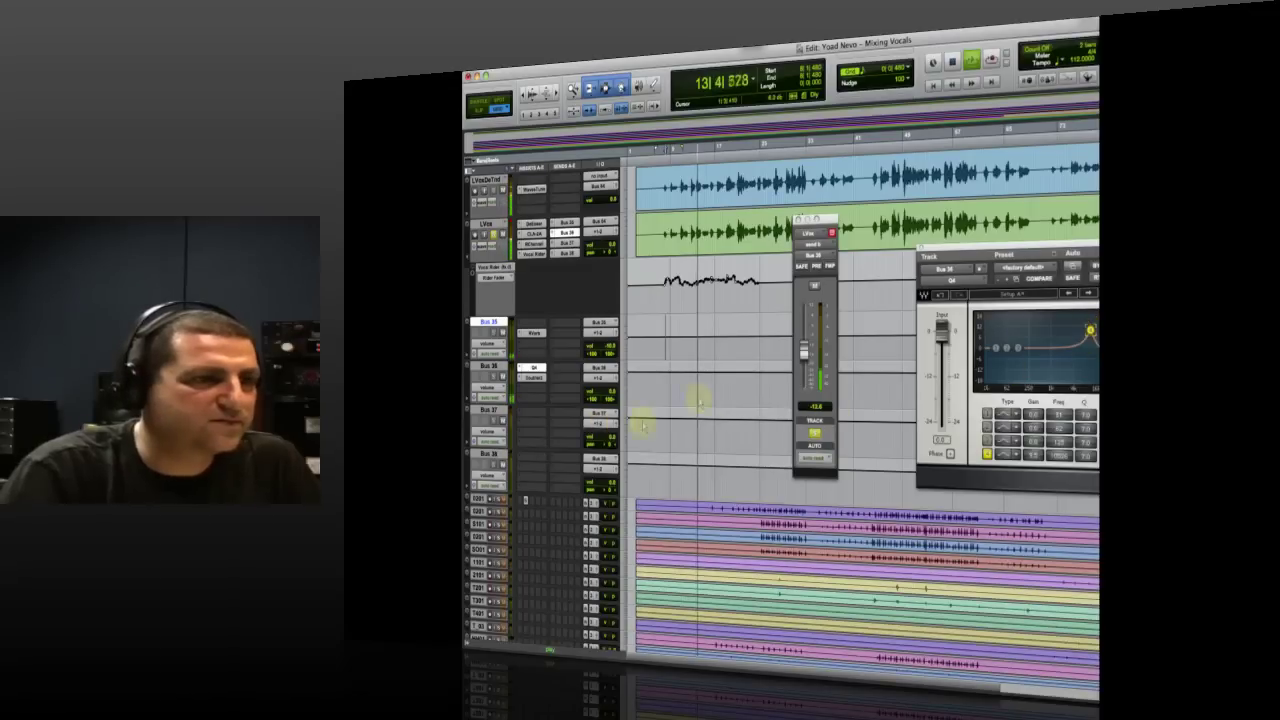
key("space")
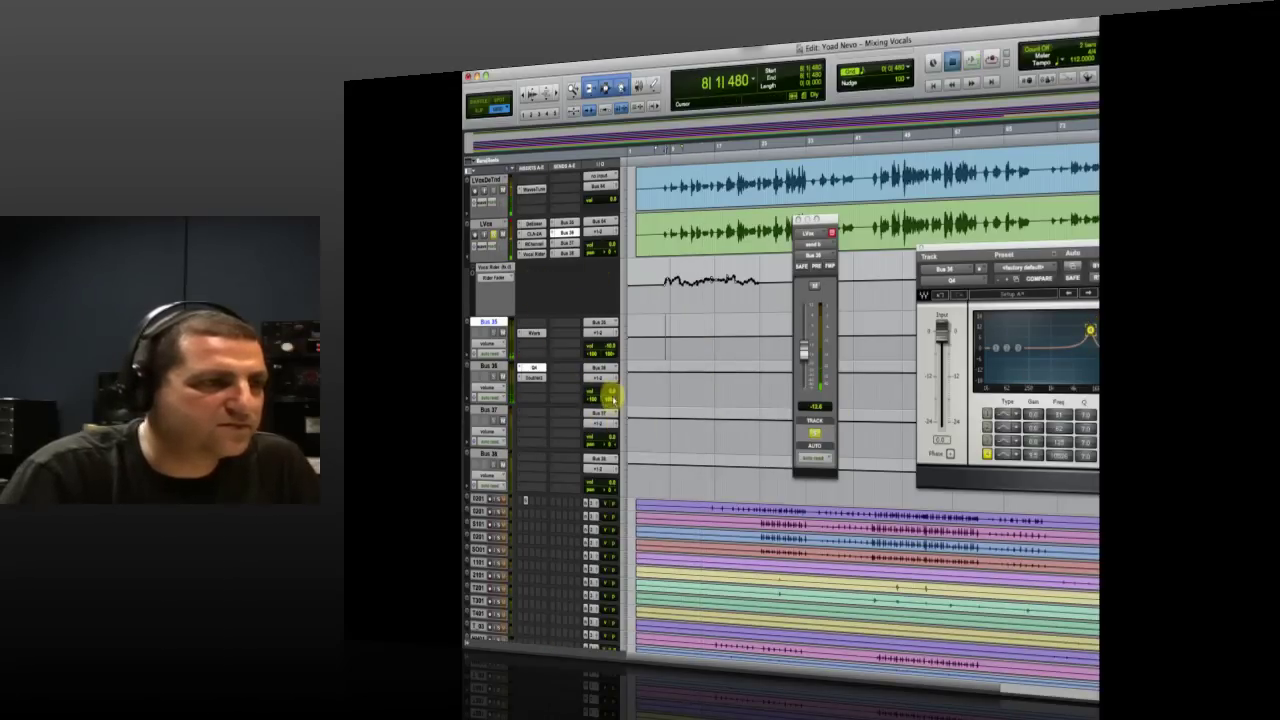
- Lower Bus 36's volume and play the vocal with LVox unsoloed, closing the Q4 and send windows
left_click(612, 395)
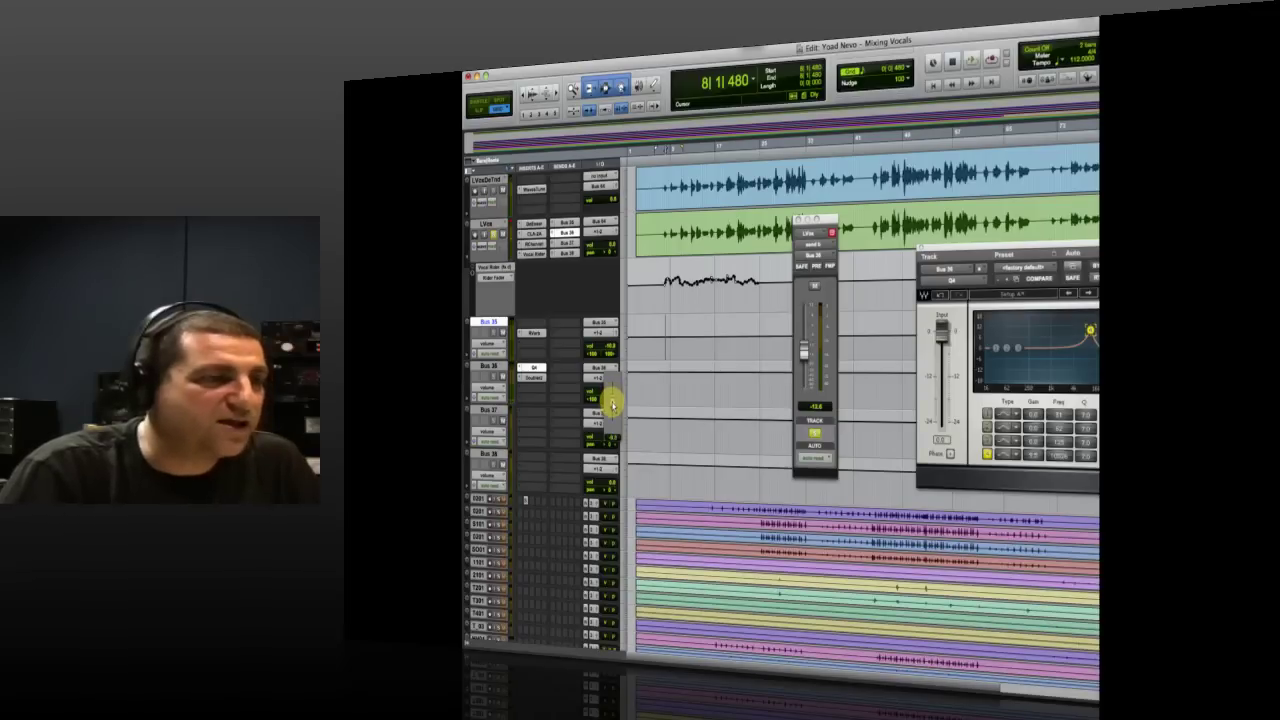
left_click_drag(613, 404, 614, 406)
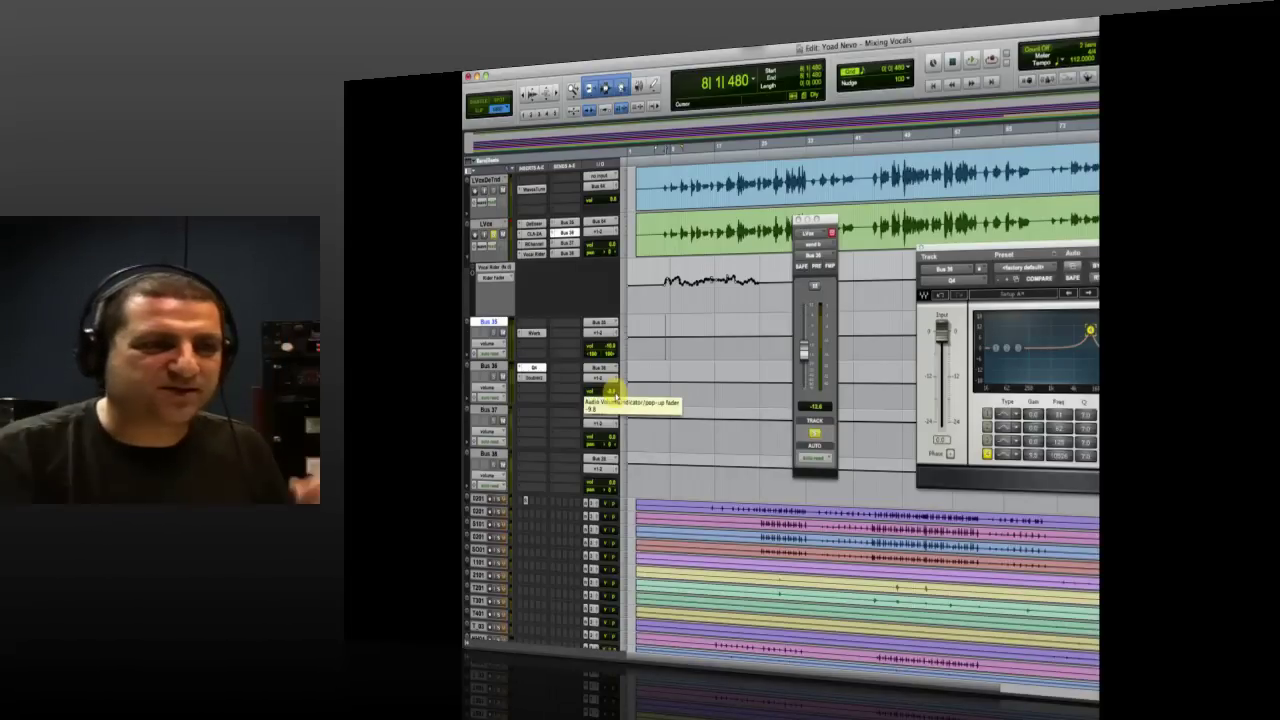
key("space")
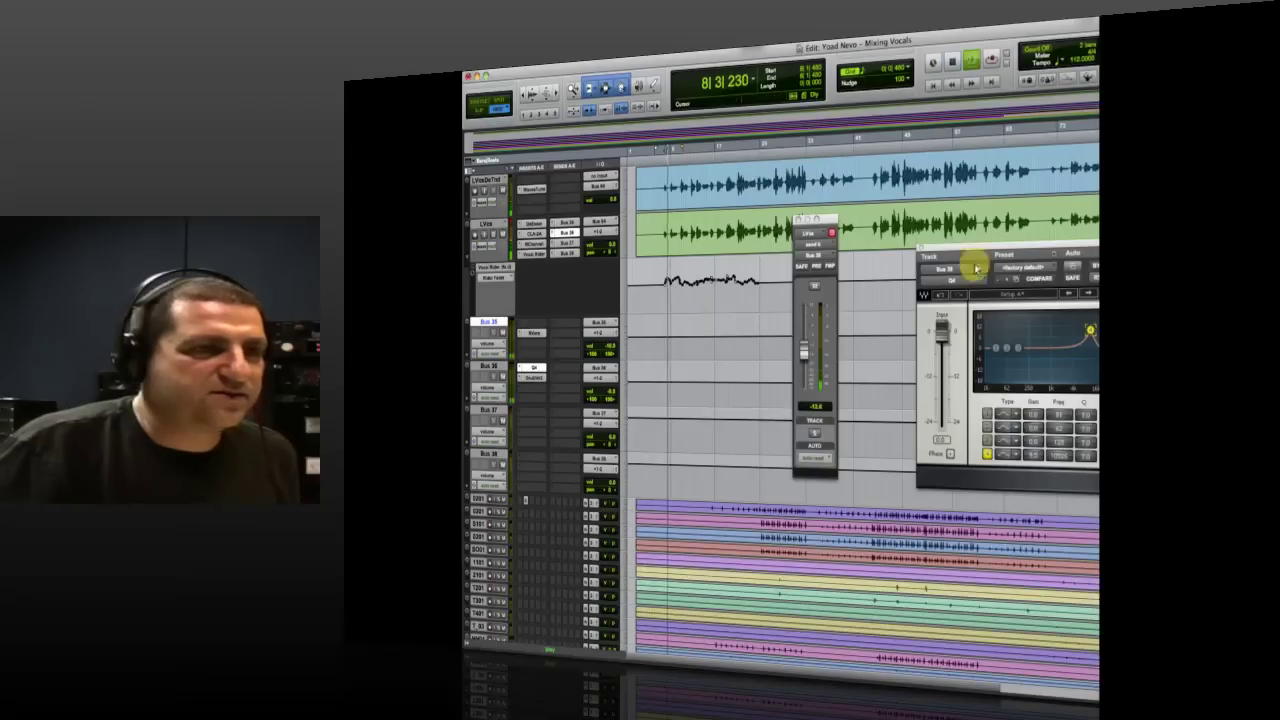
left_click(920, 251)
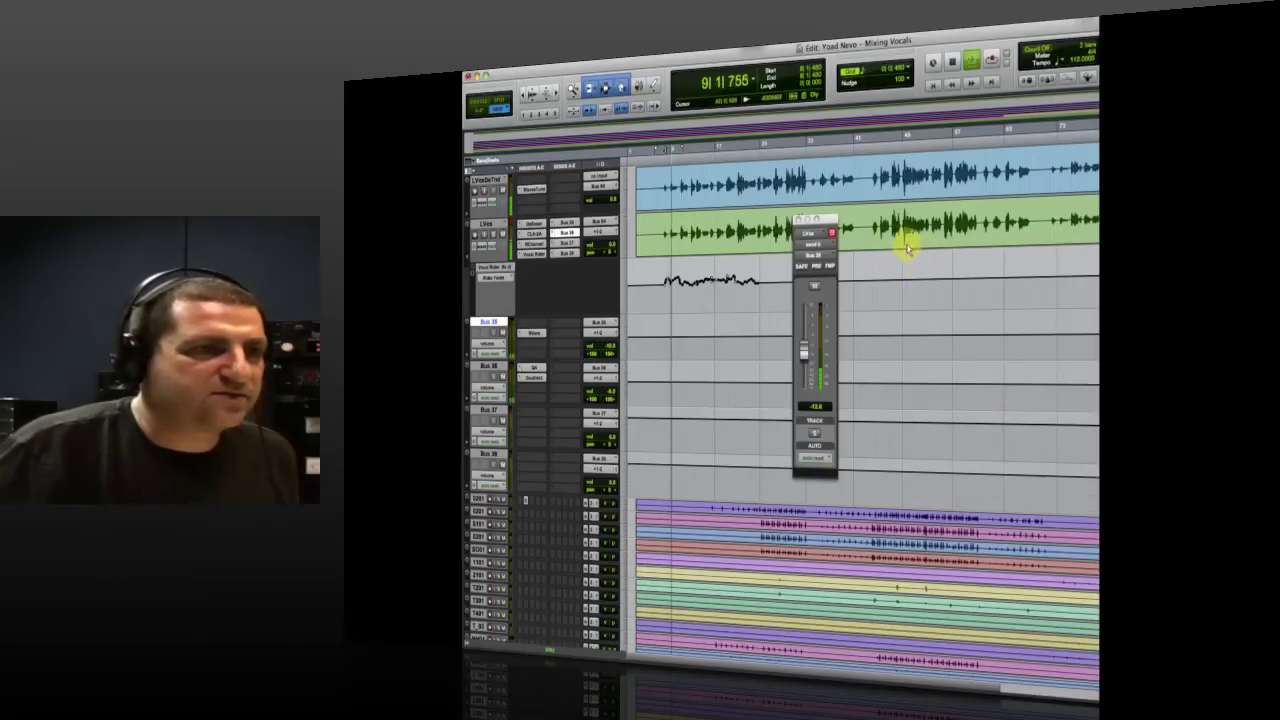
left_click(798, 219)
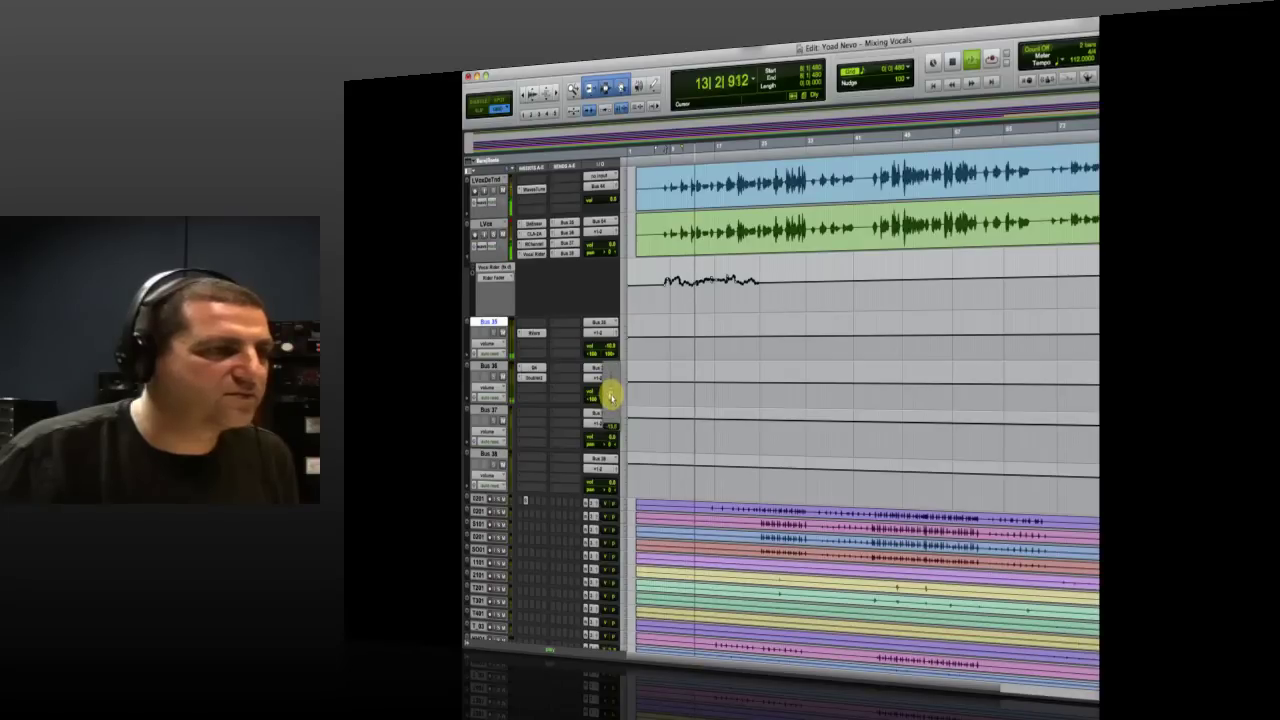
- Reduce the Bus 36 volume further during playback and play the mix from 44|3|480
left_click_drag(609, 391, 609, 396)
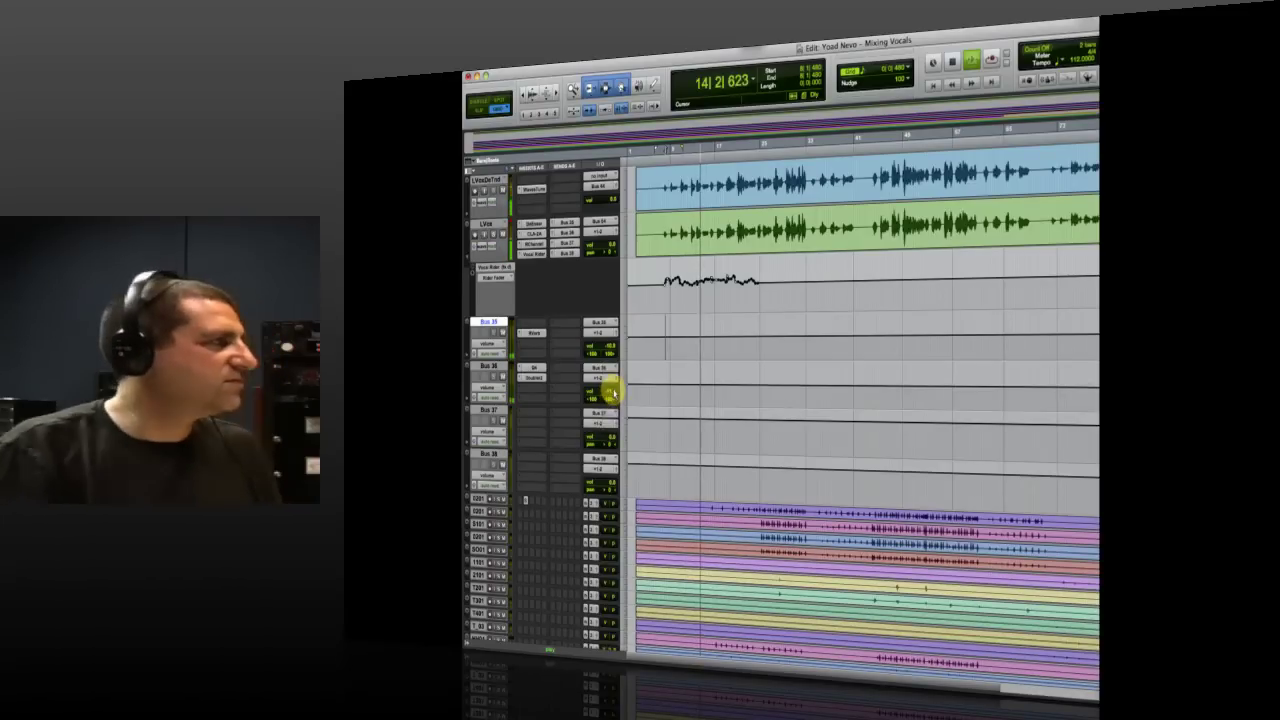
key("space")
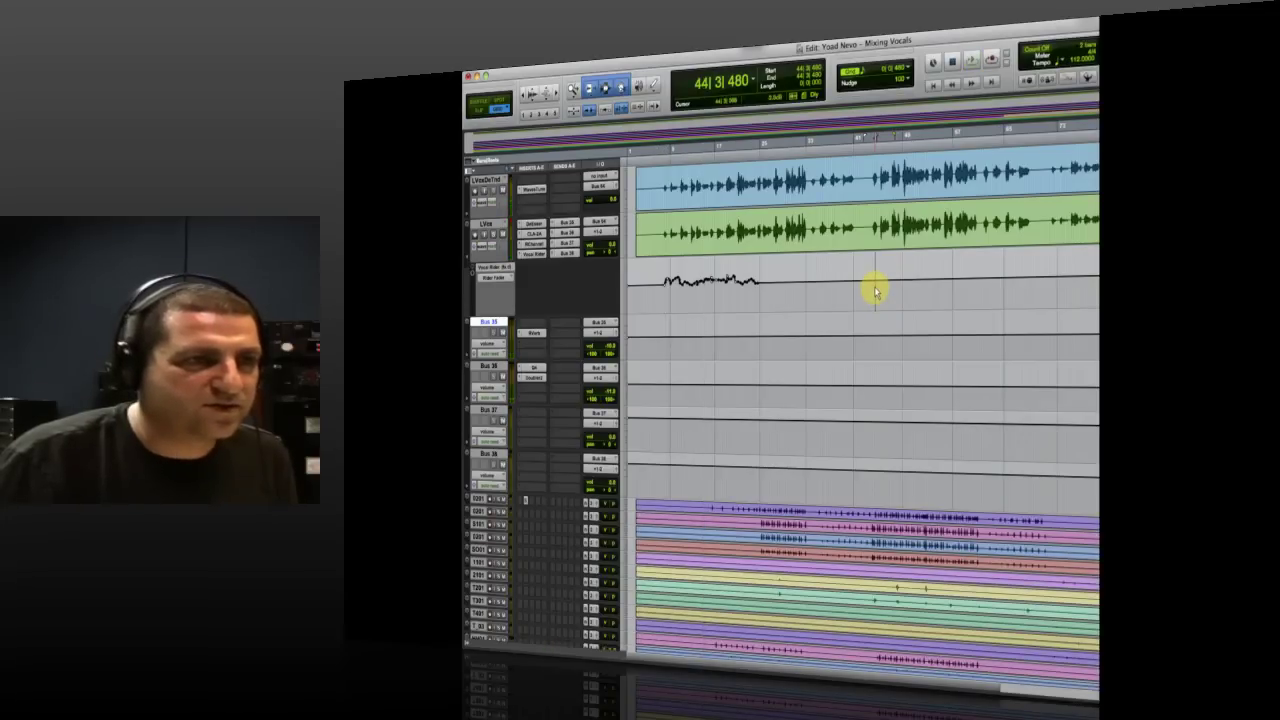
key("space")
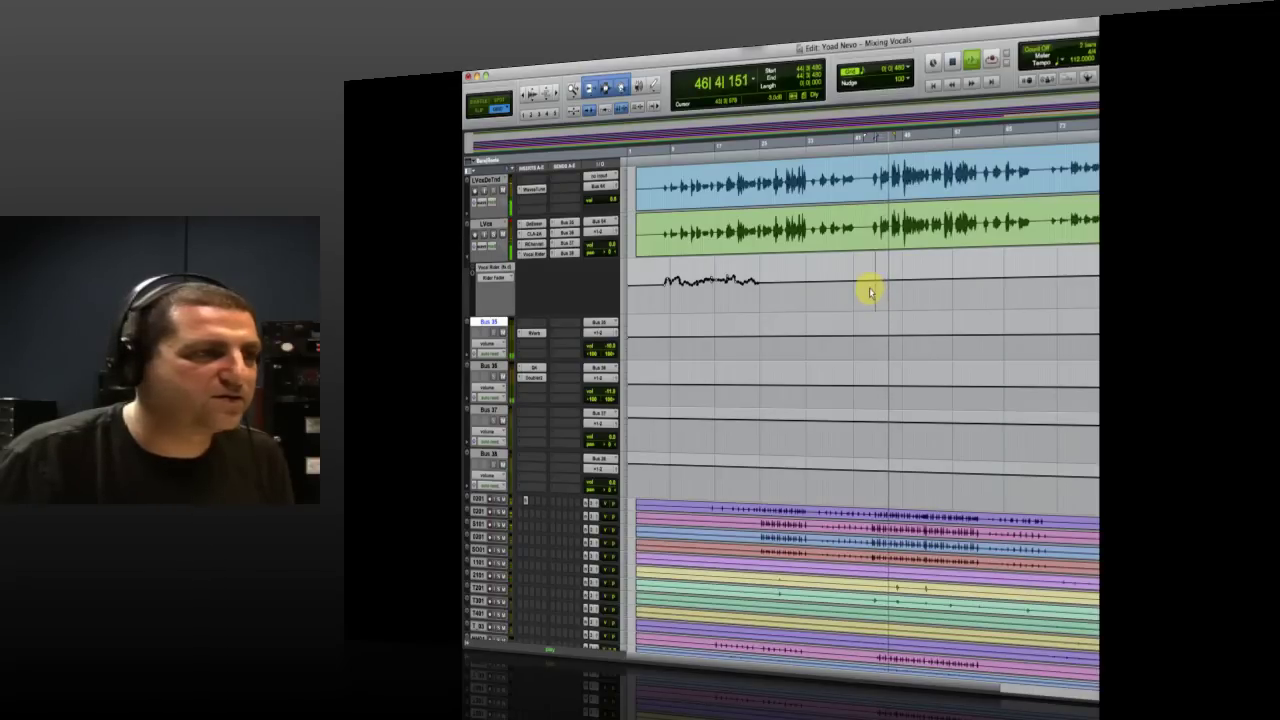
- Raise Vocal Rider's Rider Fader automation over the selection starting at 42|4|480 and replay that section of the mix
key("space")
left_click_drag(864, 280, 936, 247)
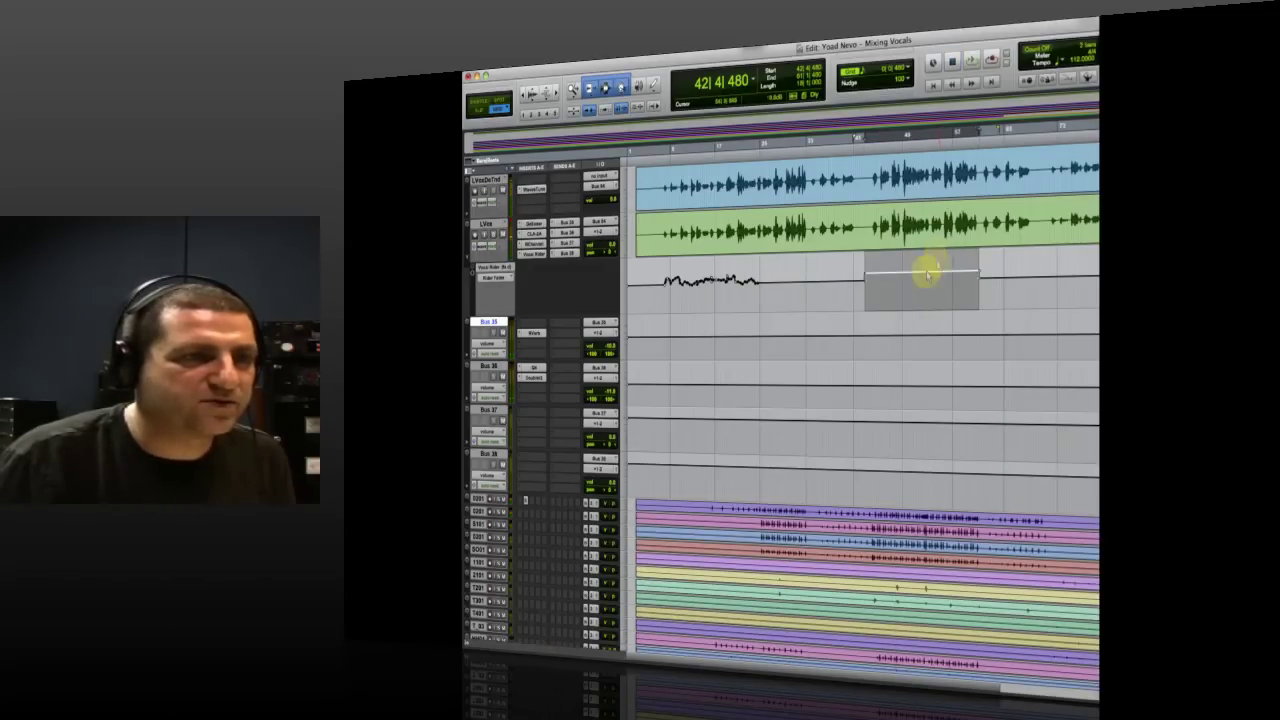
key("space")
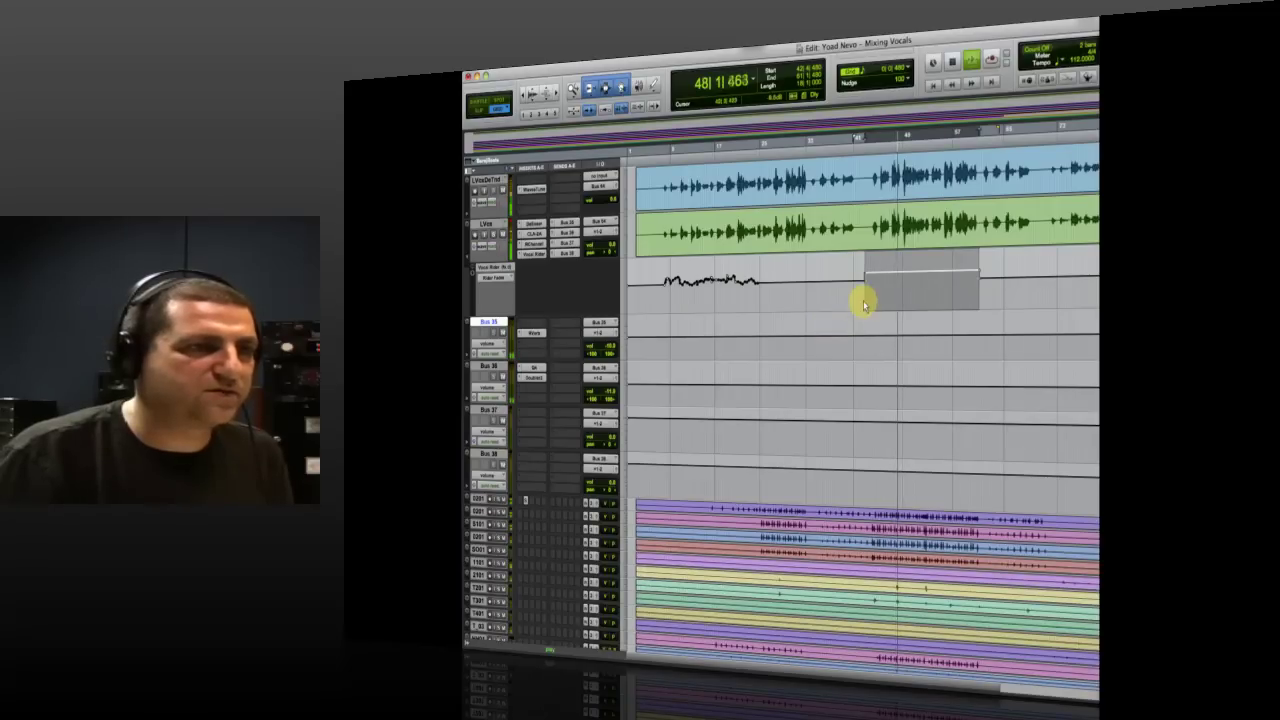
key("space")
left_click(864, 345)
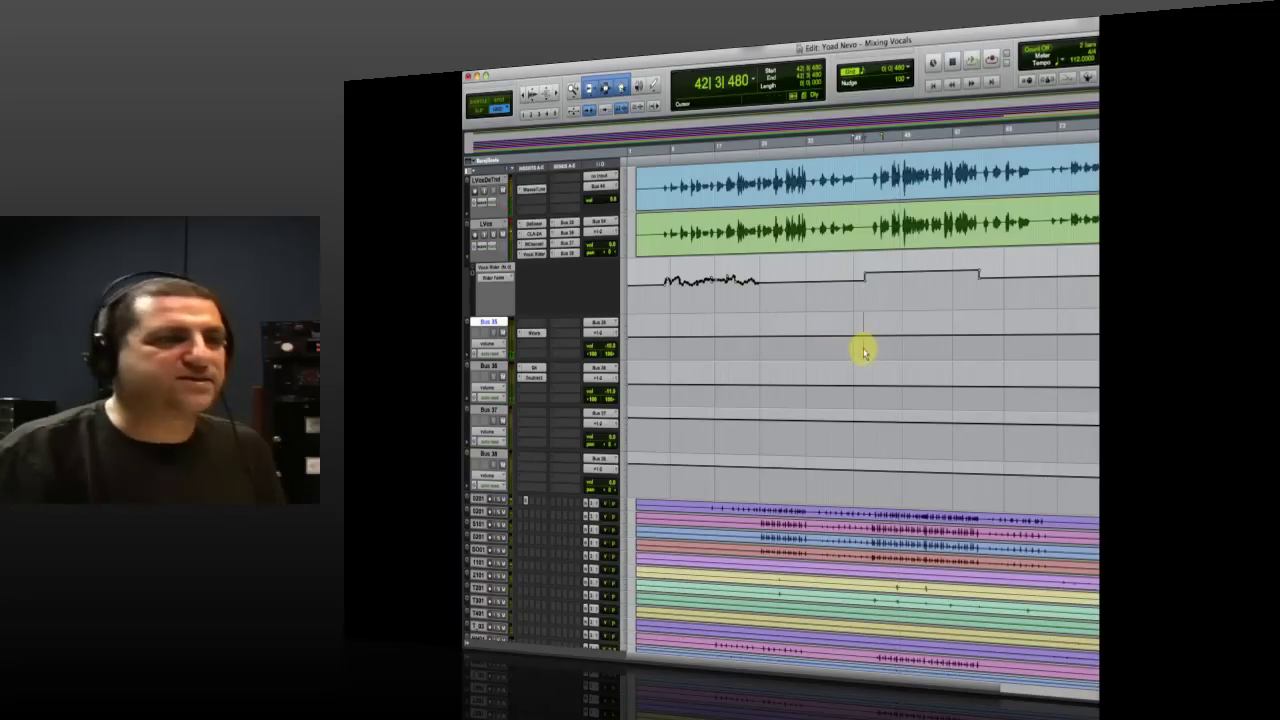
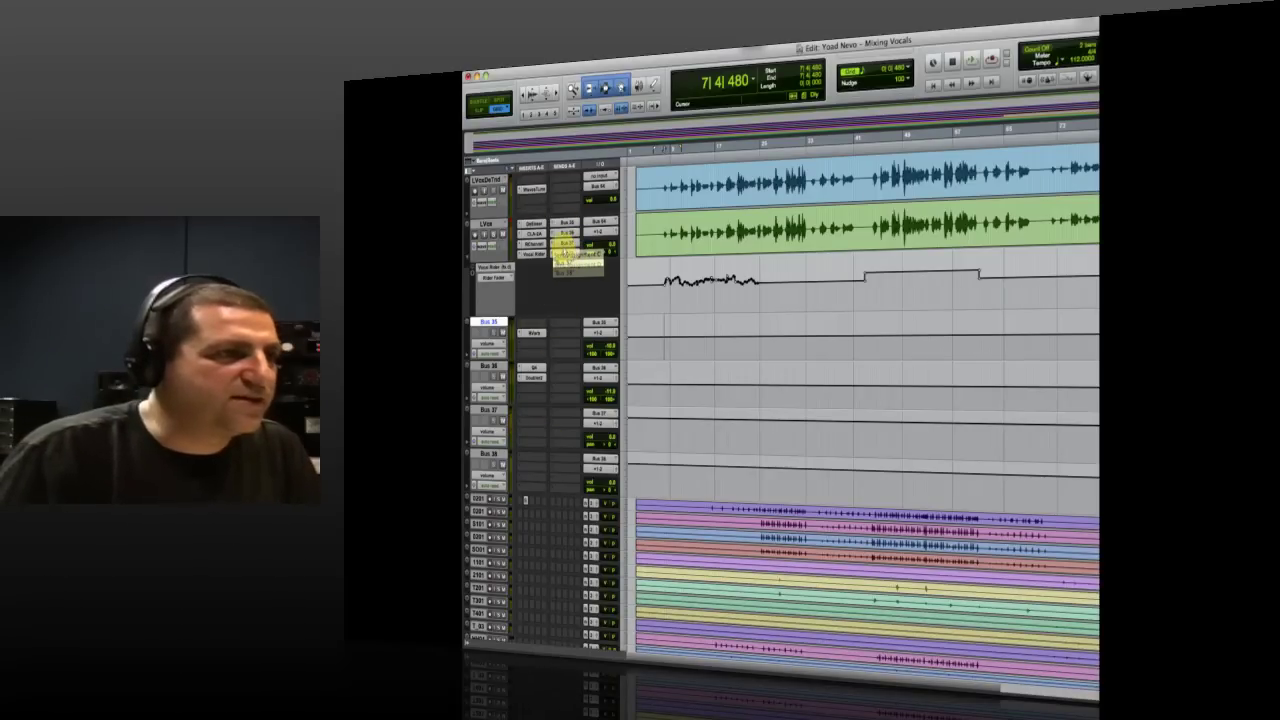
- Raise LVox's send level to Bus 37 and insert SuperTap 2-Taps (mono/stereo) on Bus 37
left_click(566, 244)
left_click_drag(806, 388, 806, 342)
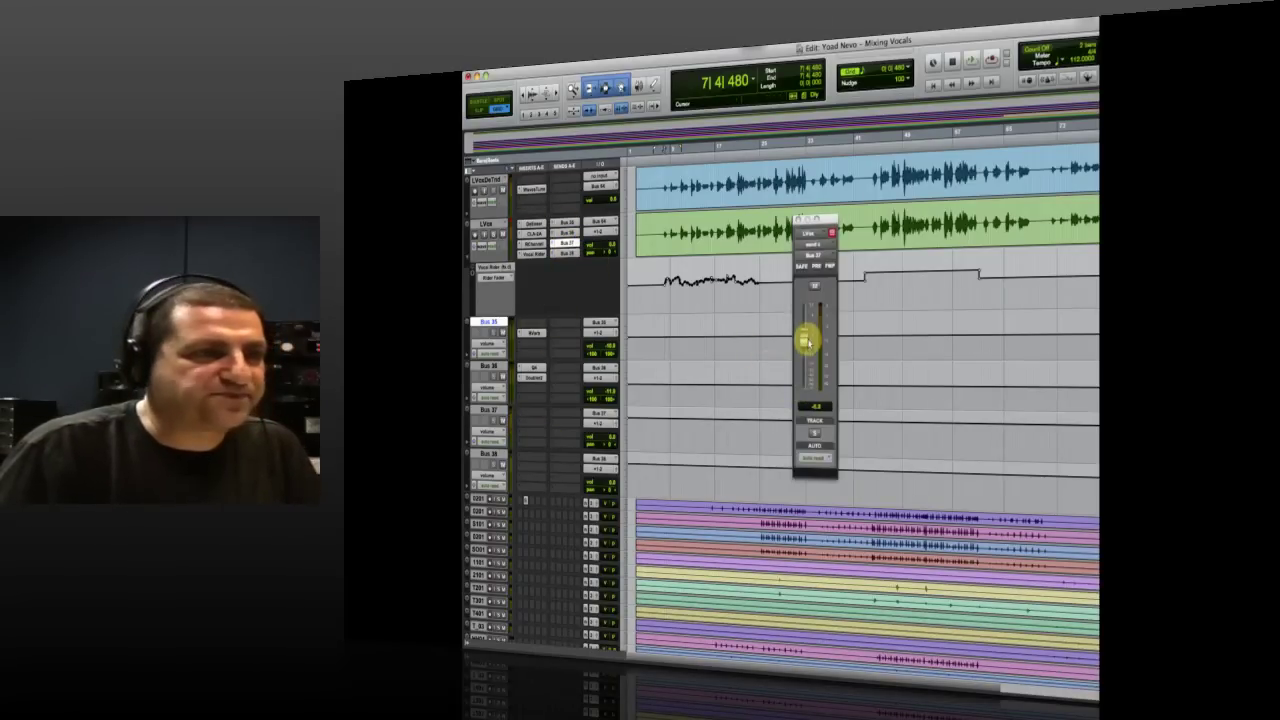
left_click(520, 427)
mouse_move(551, 449)
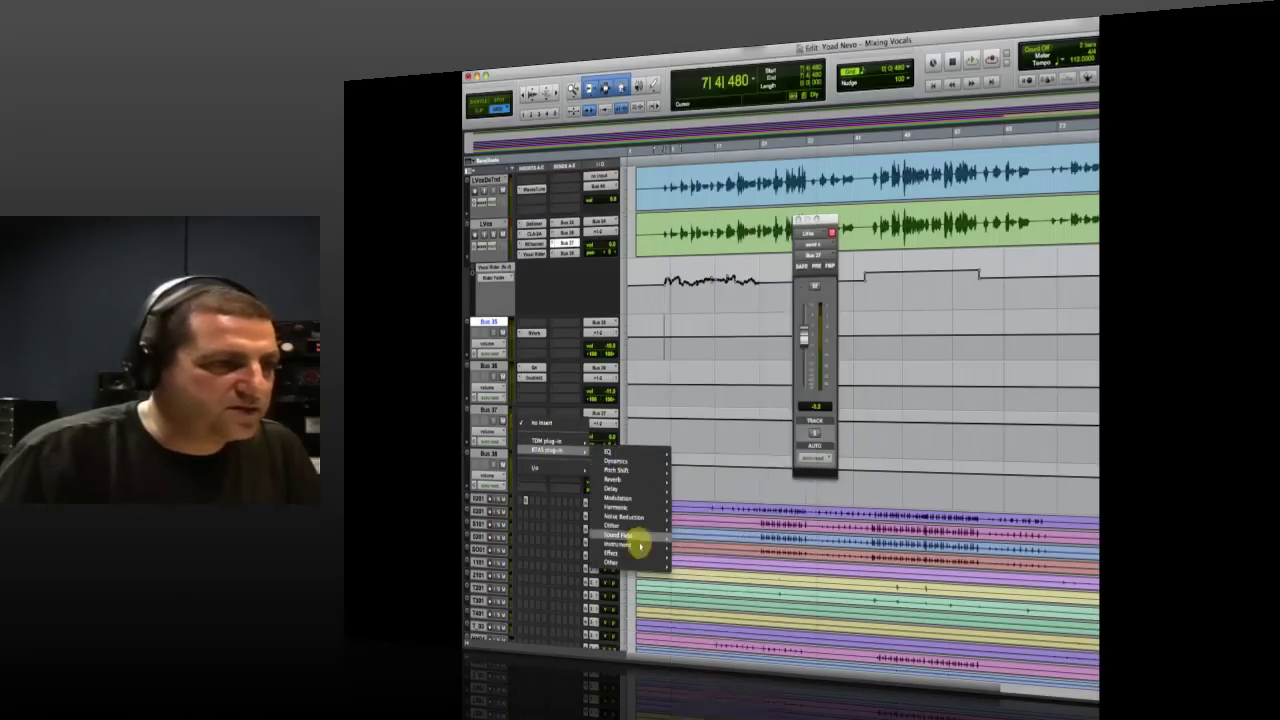
mouse_move(626, 490)
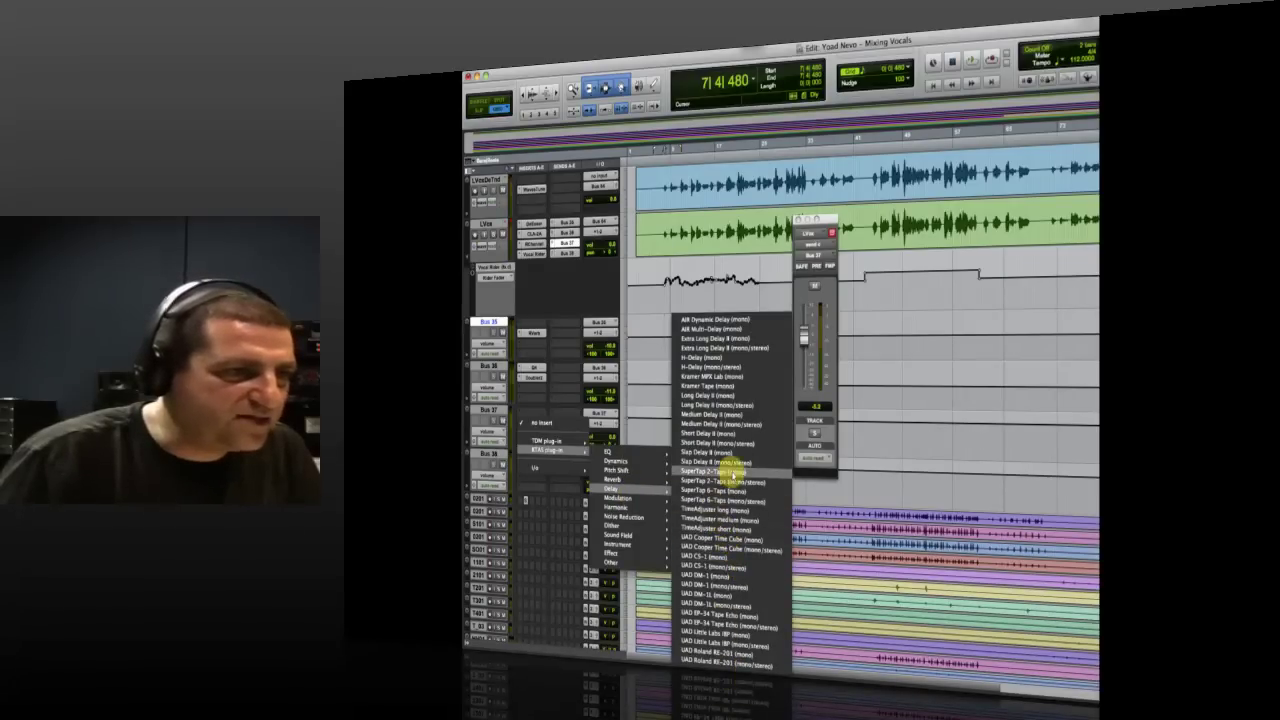
left_click(748, 483)
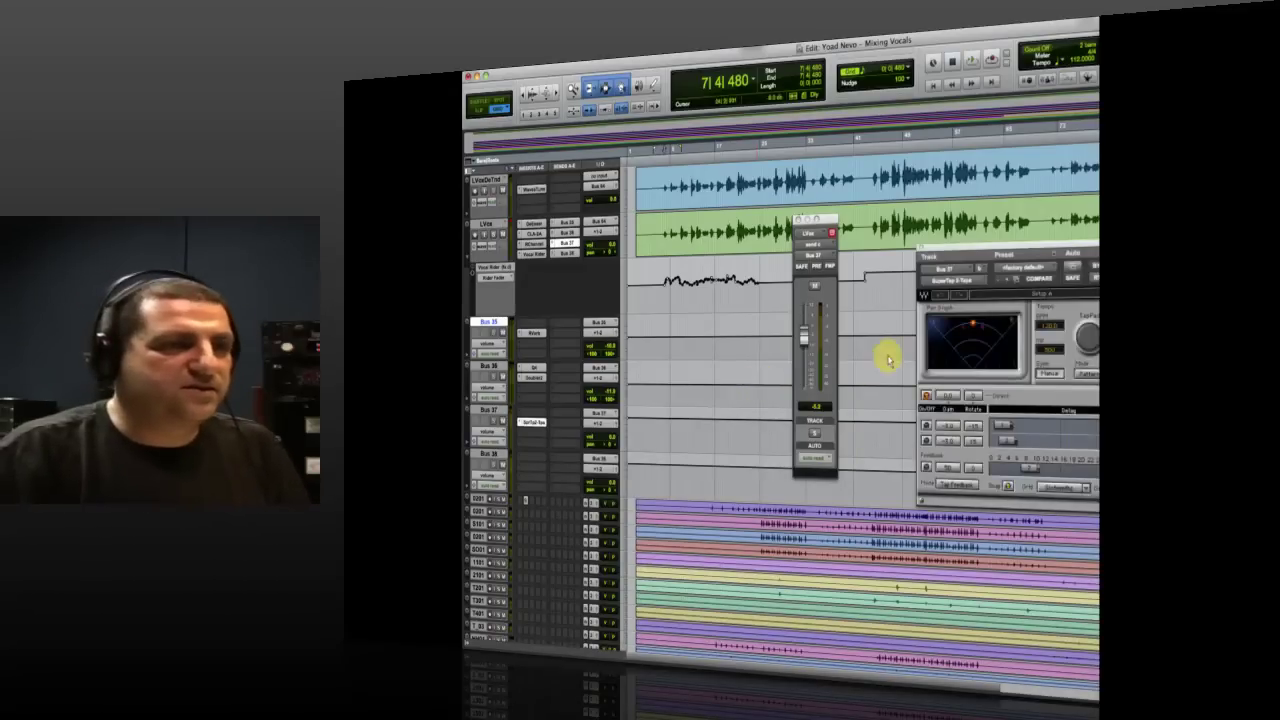
- Rotate SuperTap's two taps to -45 and 45, close the send window and replay the vocal from 7|4|480
key("space")
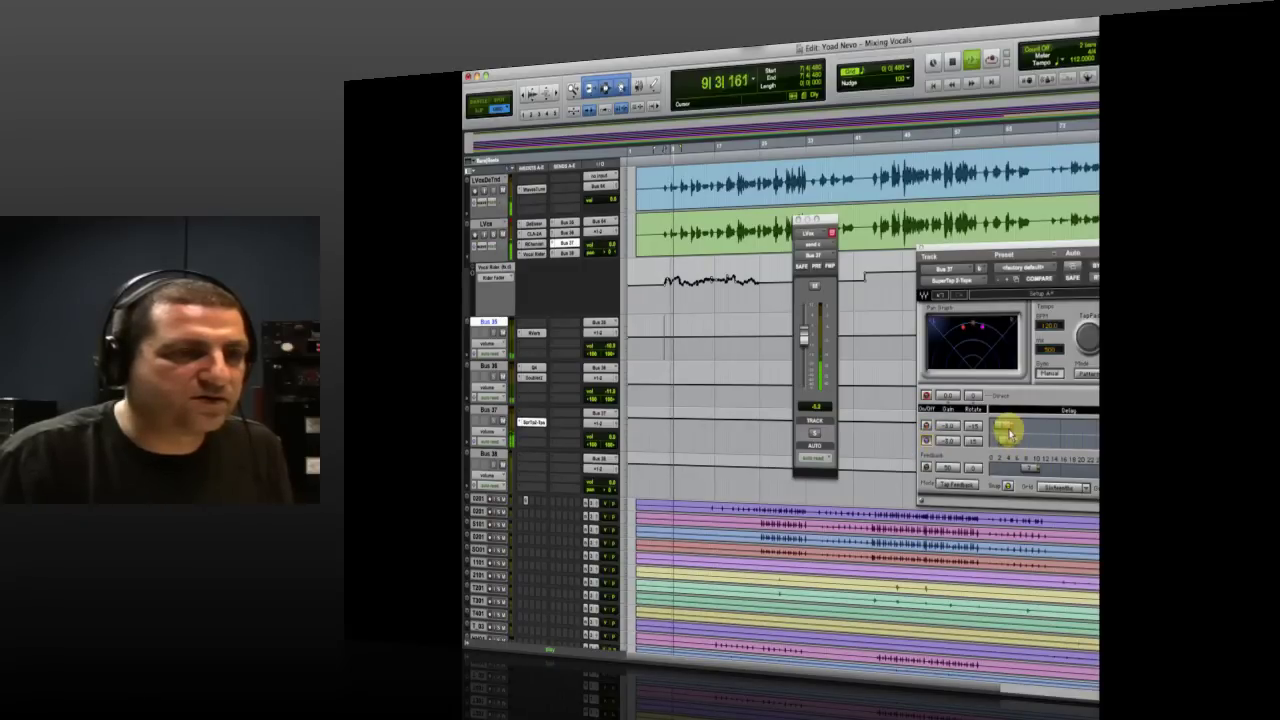
key("space")
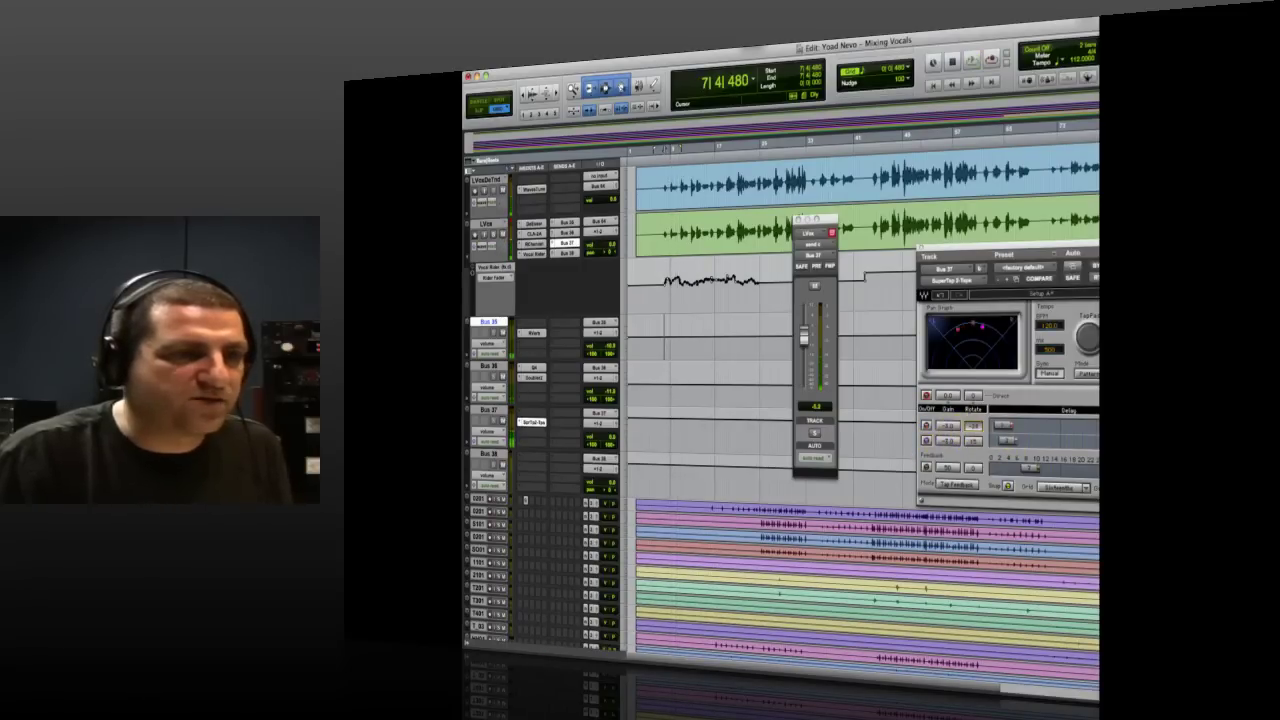
left_click_drag(1035, 456, 973, 441)
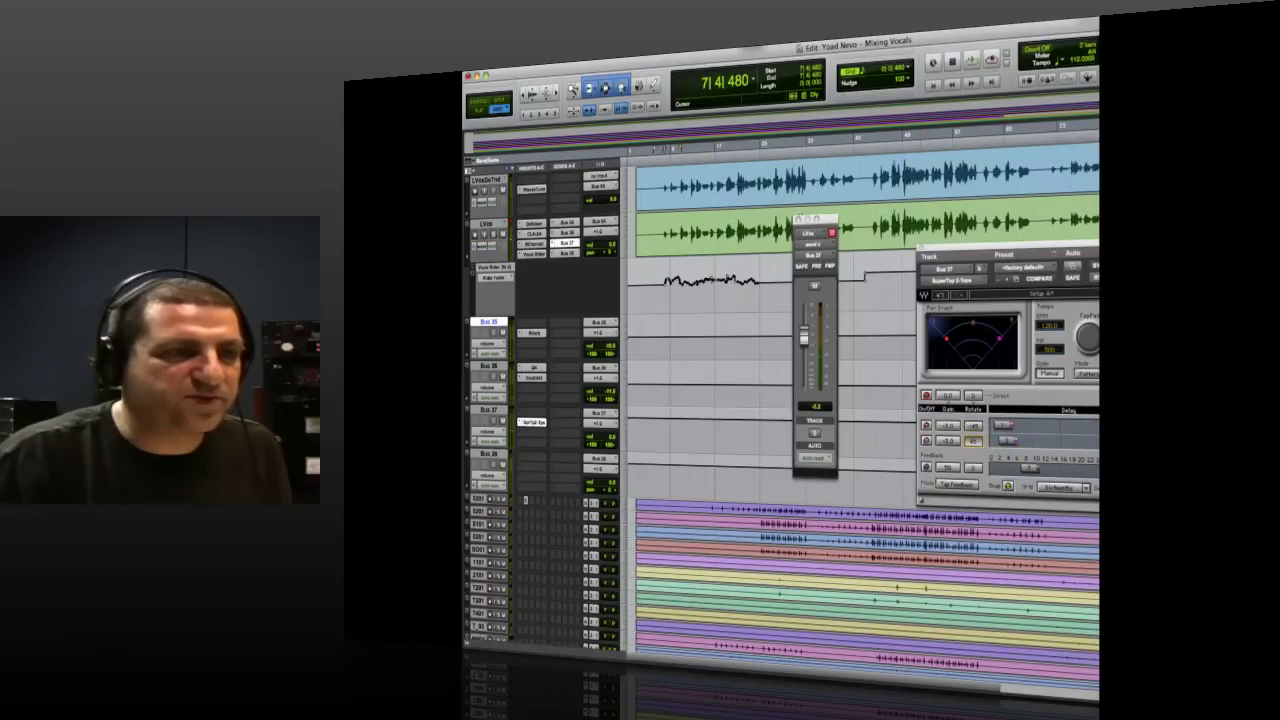
left_click(797, 218)
key("space")
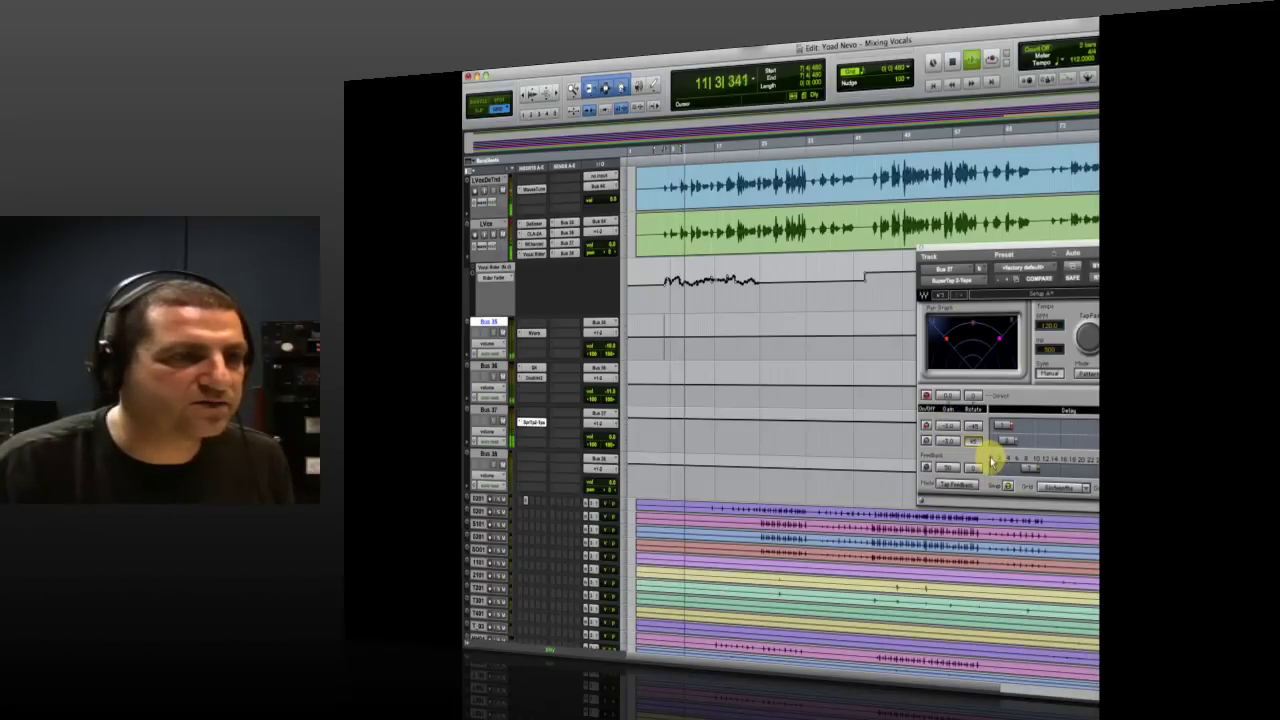
- Lower Bus 37's volume to balance the delay while replaying the mix from 7|4|480
key("space")
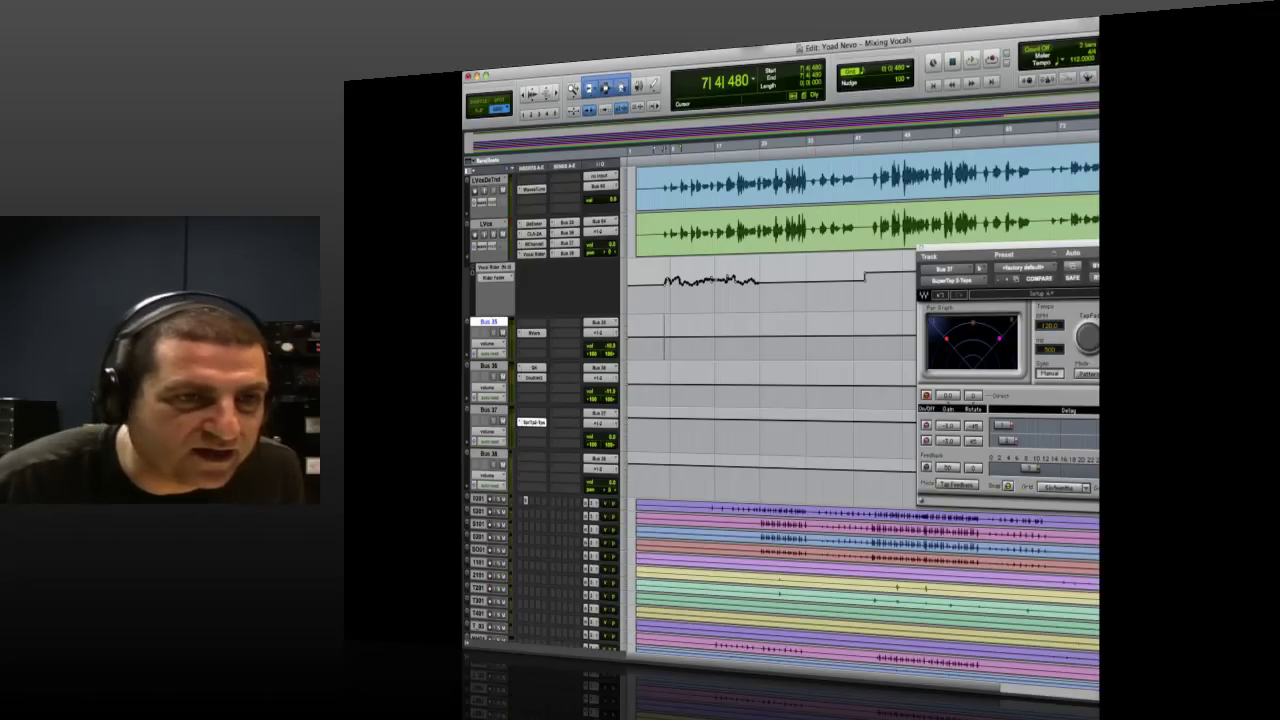
key("space")
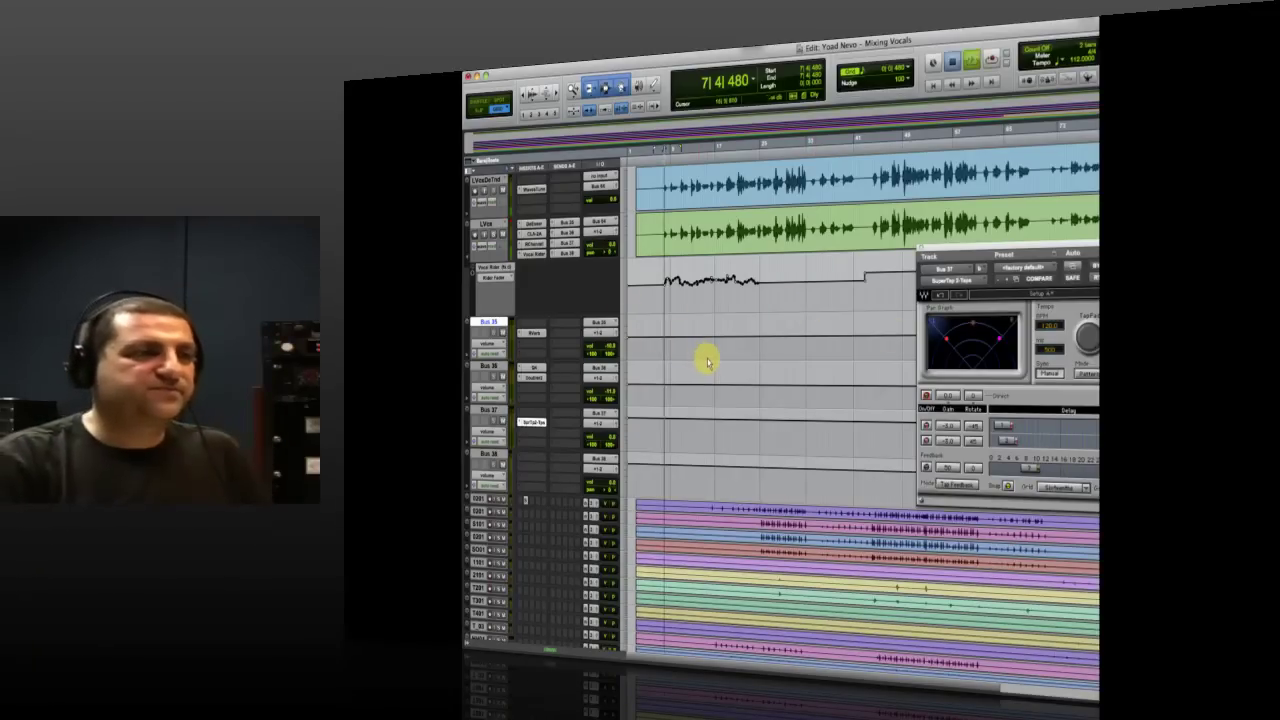
key("space")
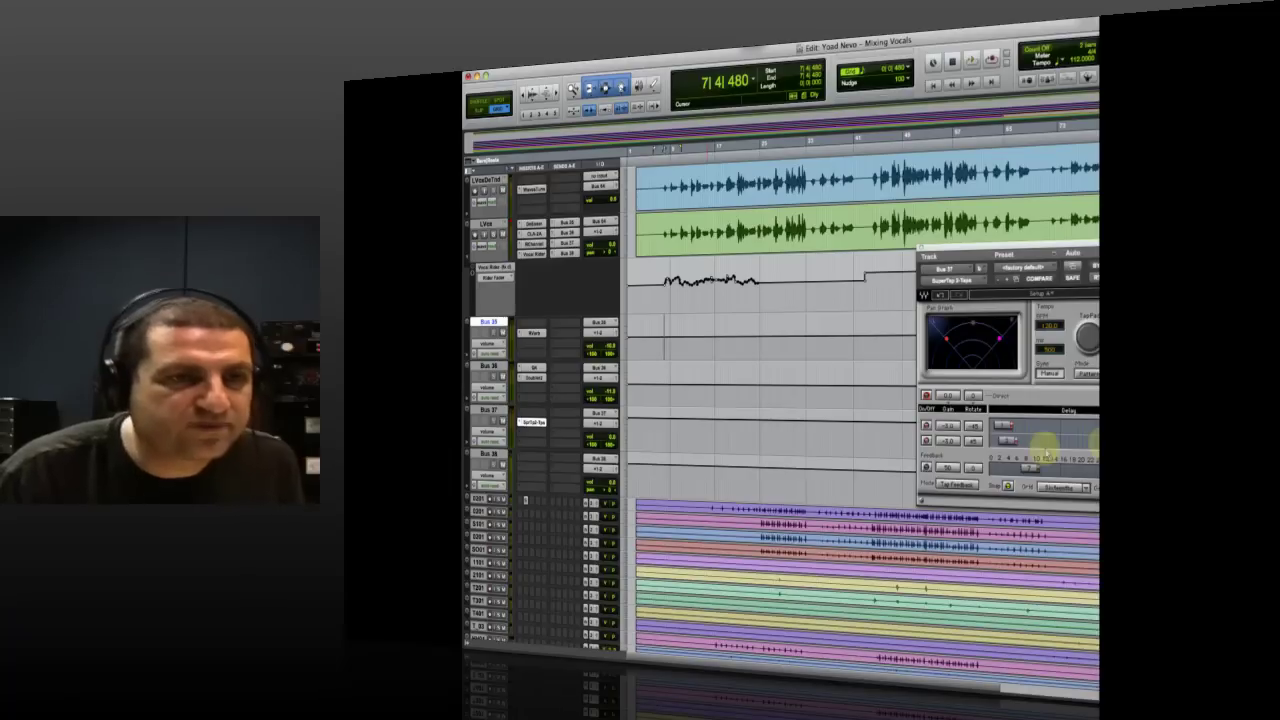
key("space")
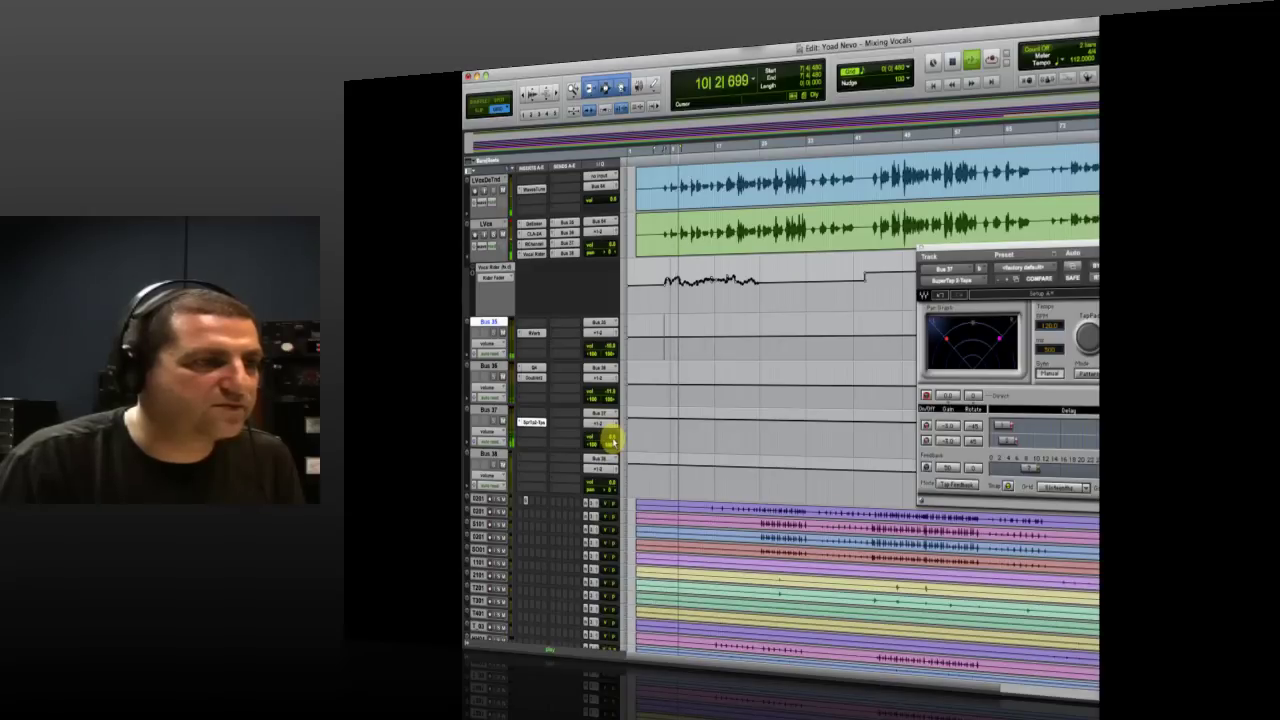
key("space")
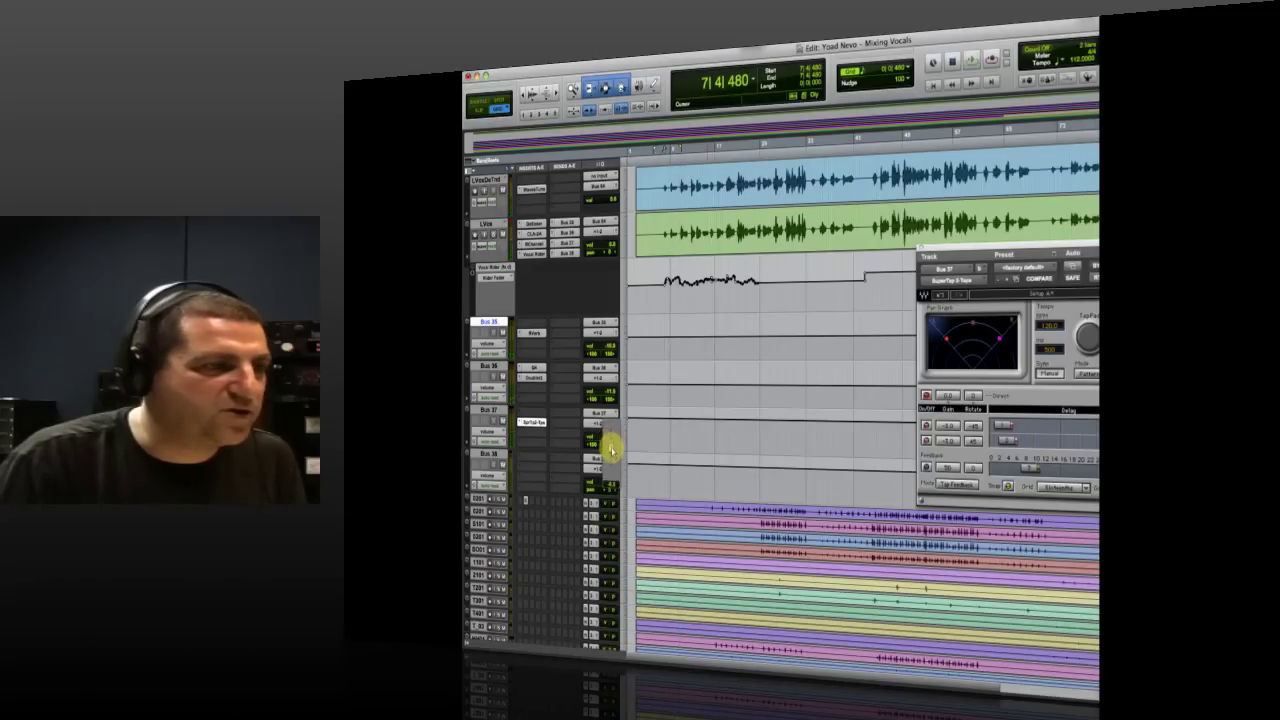
key("space")
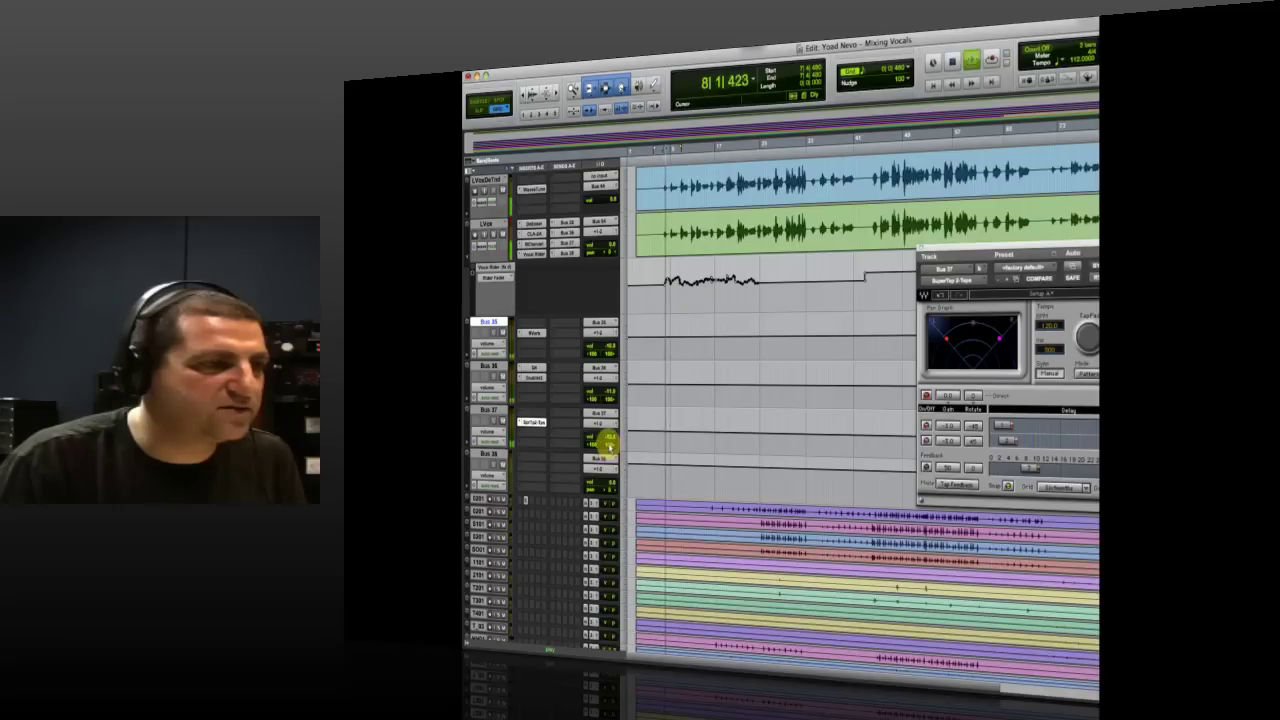
left_click(610, 438)
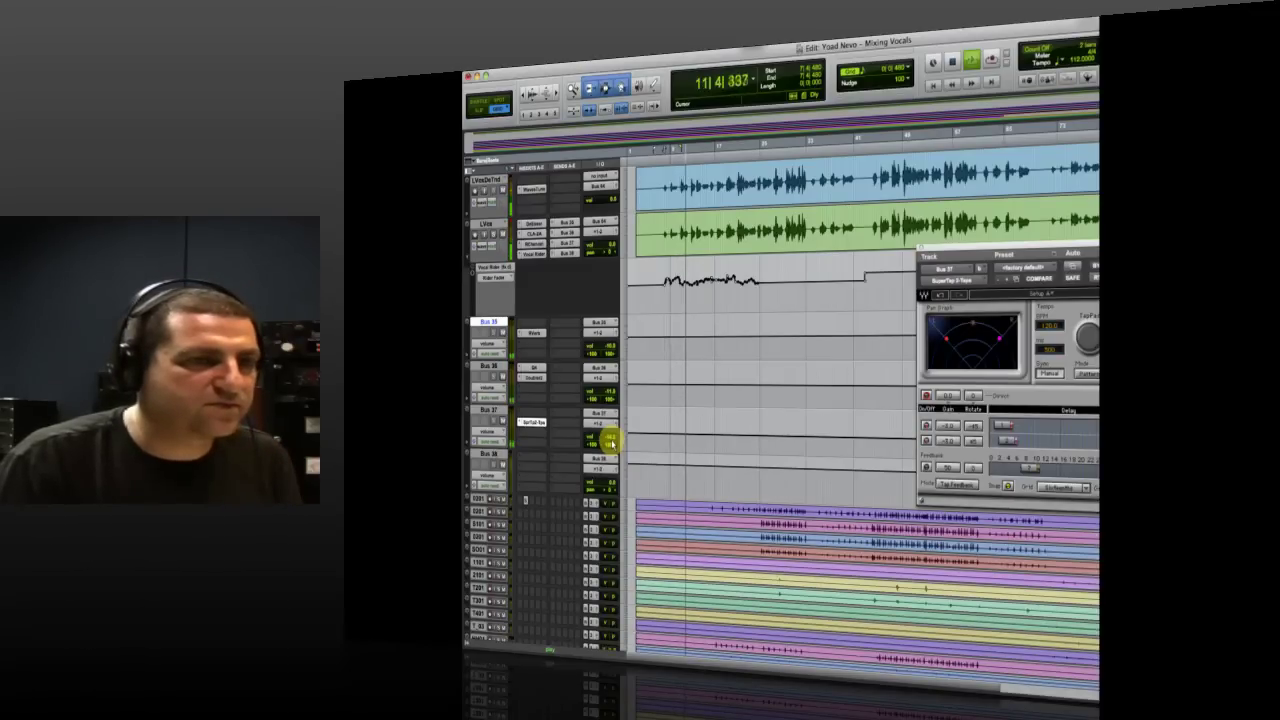
key("space")
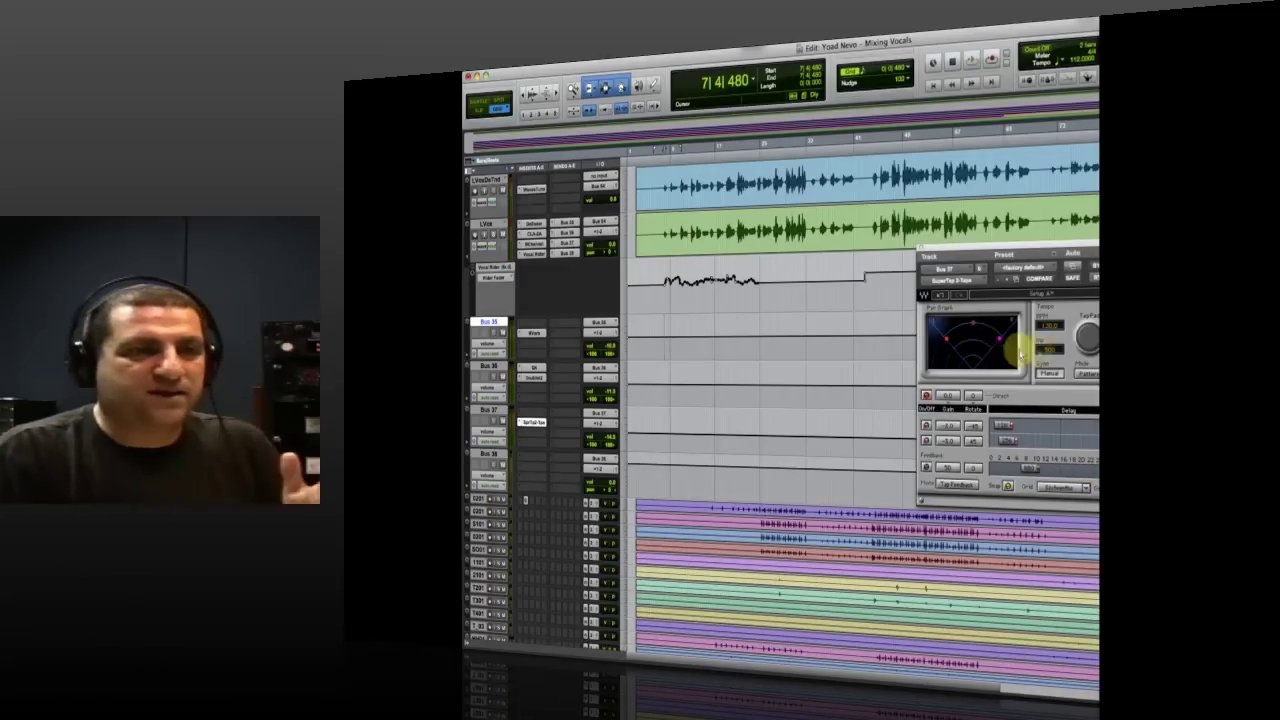
- Adjust SuperTap's tempo and delay settings on Bus 37 and check the result in playback
left_click(1040, 325)
mouse_move(975, 330)
left_mouse_down()
mouse_move(996, 330)
mouse_move(985, 330)
left_mouse_up()
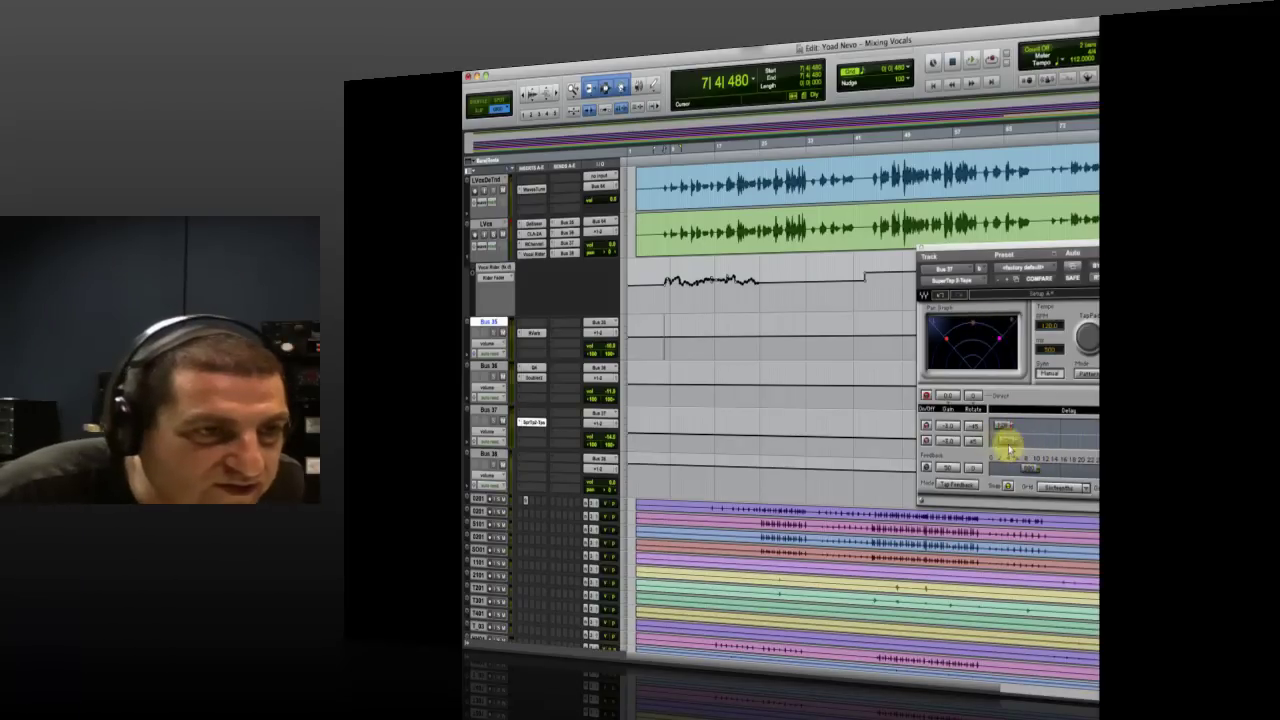
key("space")
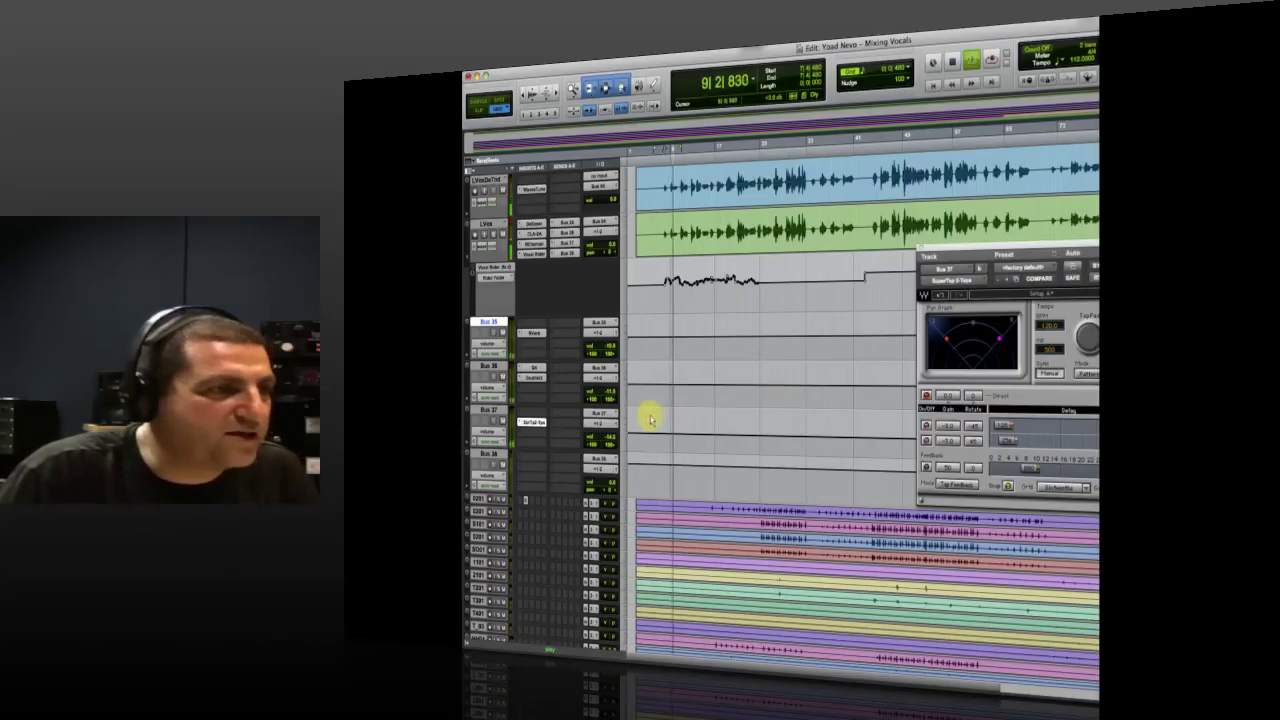
left_click(590, 440)
key("space")
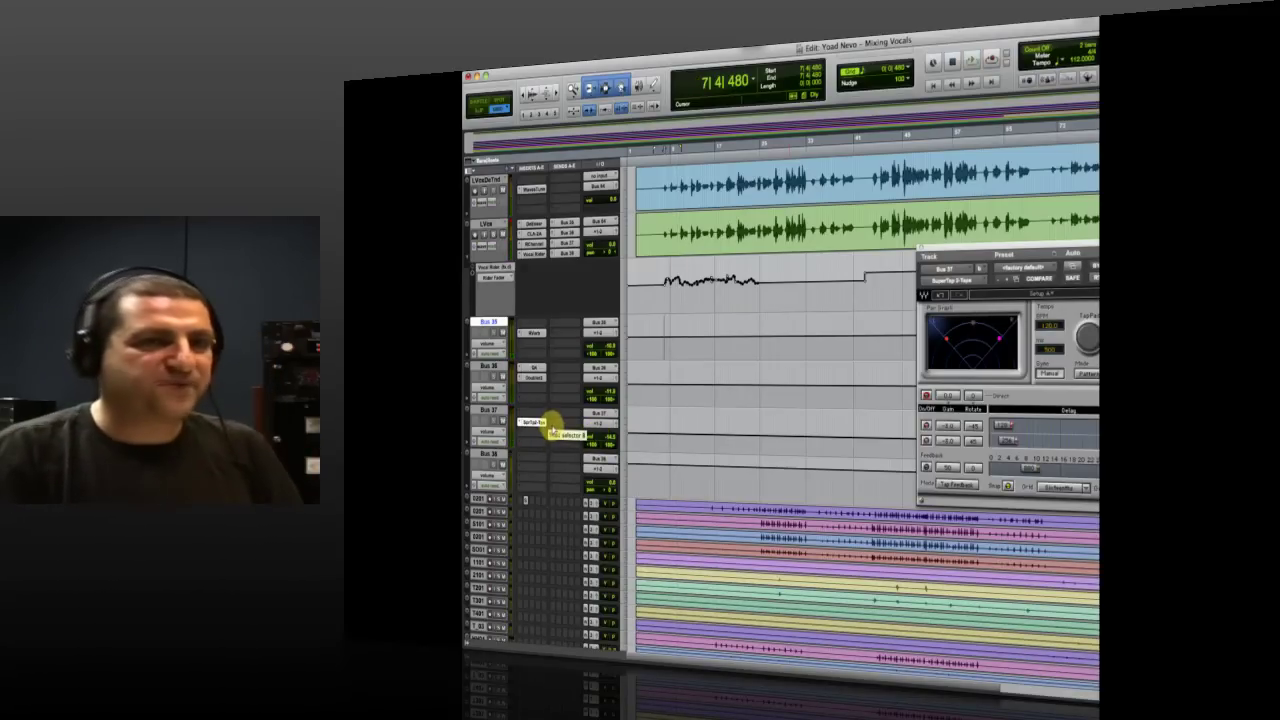
- Bring the SuperTap window fully into view and try a send from Bus 37 back to Bus 37 during playback
left_click_drag(944, 257, 690, 333)
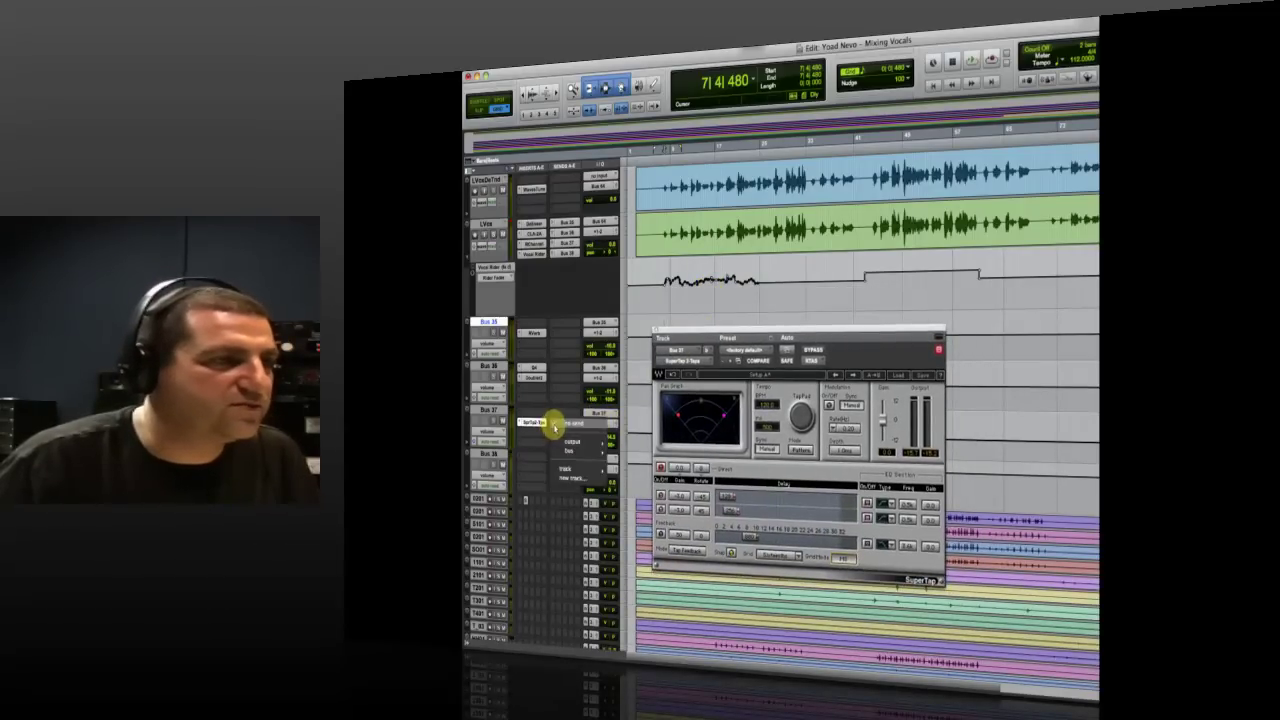
left_click(545, 423)
mouse_move(572, 450)
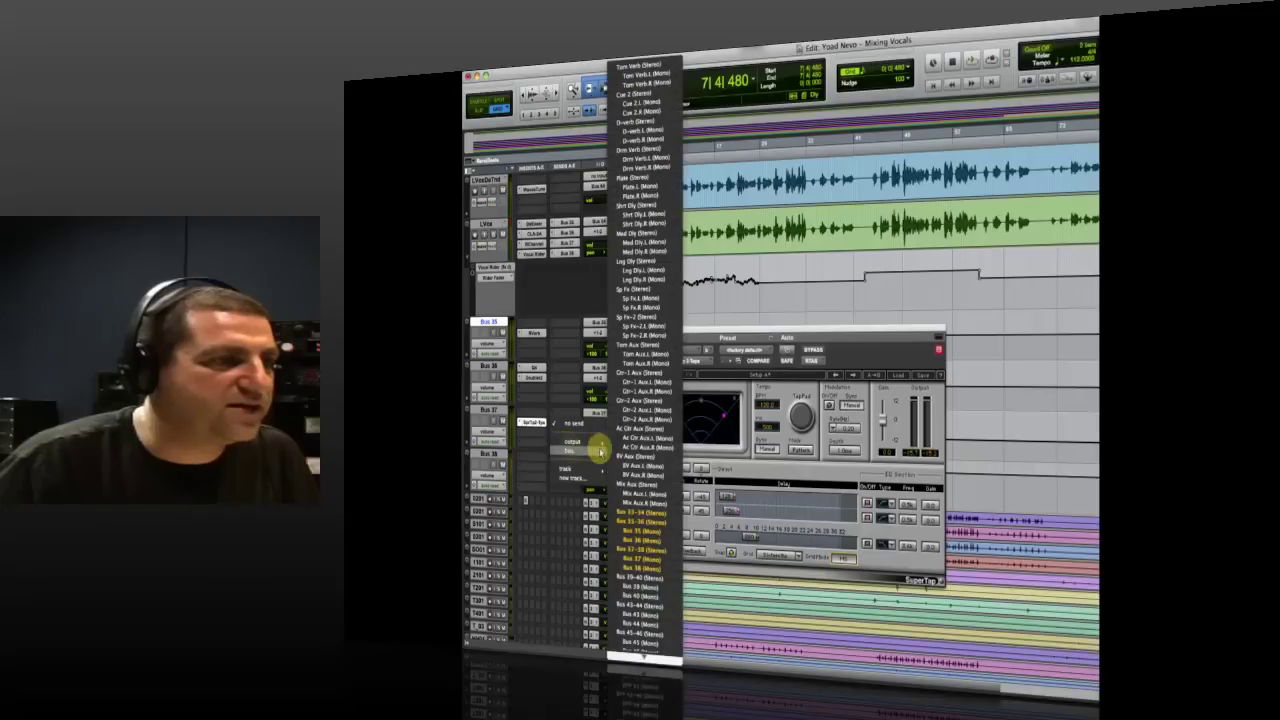
left_click(657, 566)
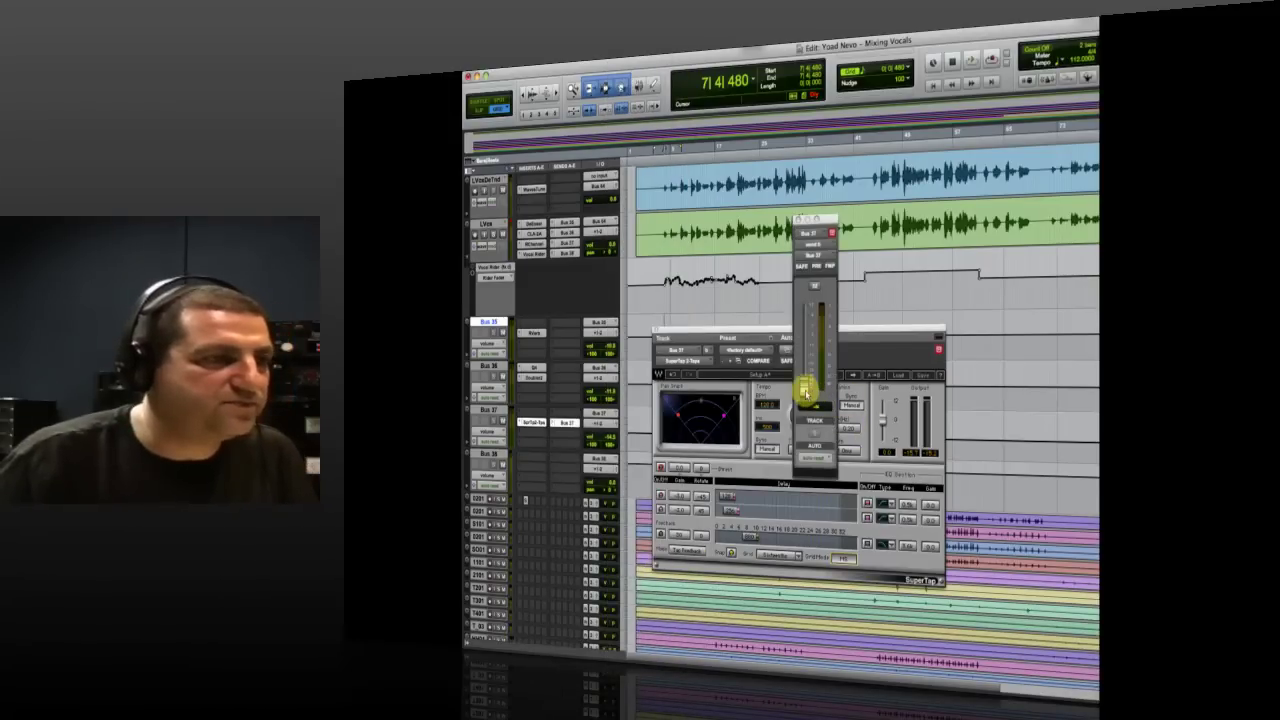
key("space")
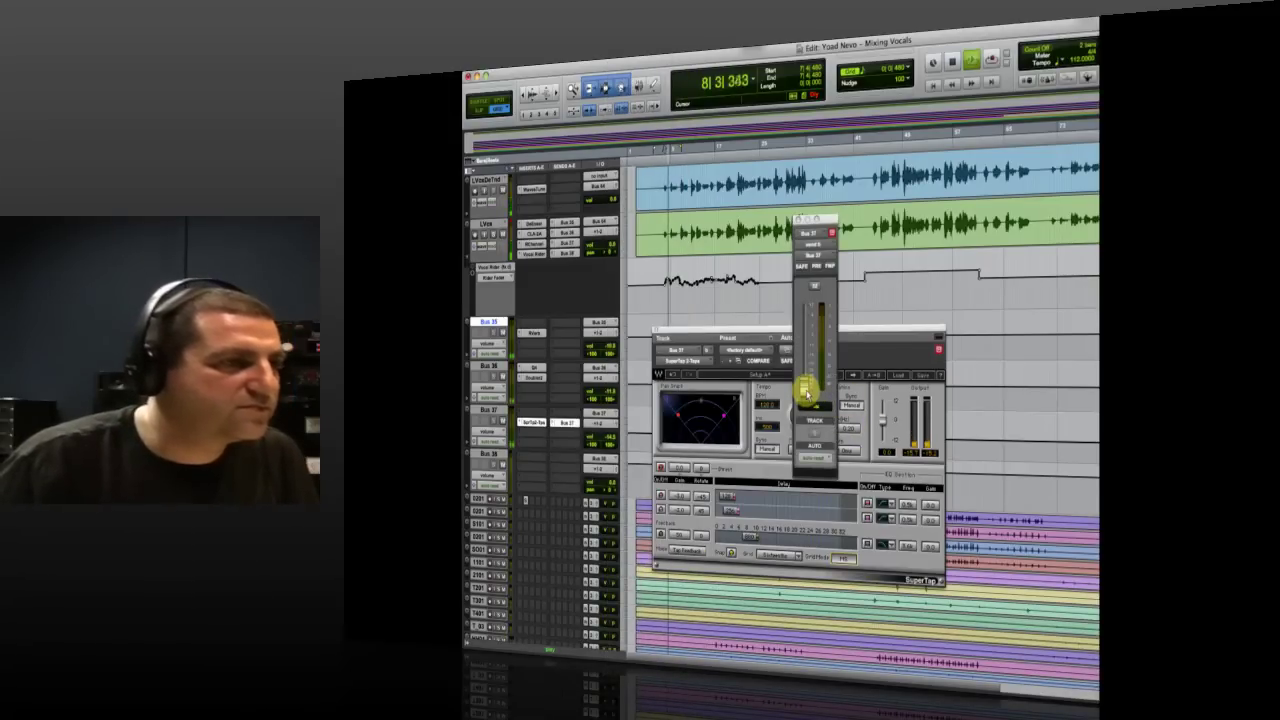
key("space")
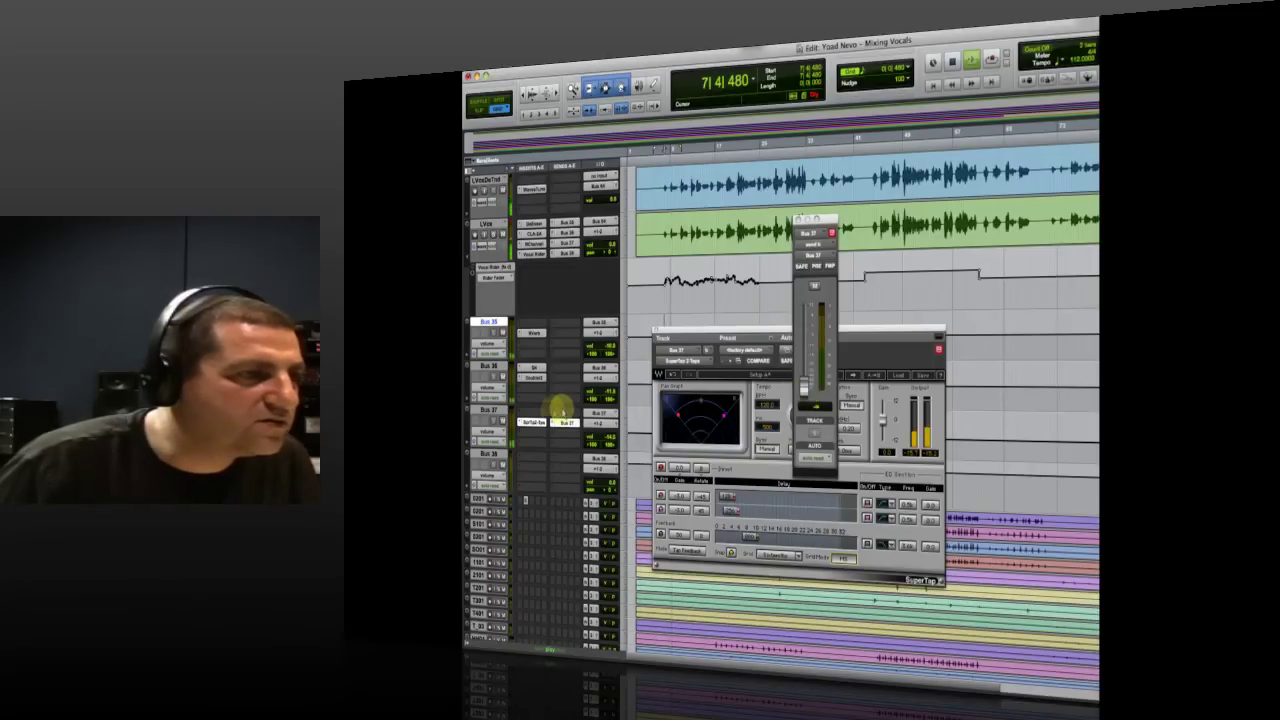
- Reassign Bus 37's send to Bus 35 (Mono) so the delay feeds the reverb, and start playback
left_click(553, 422)
mouse_move(591, 434)
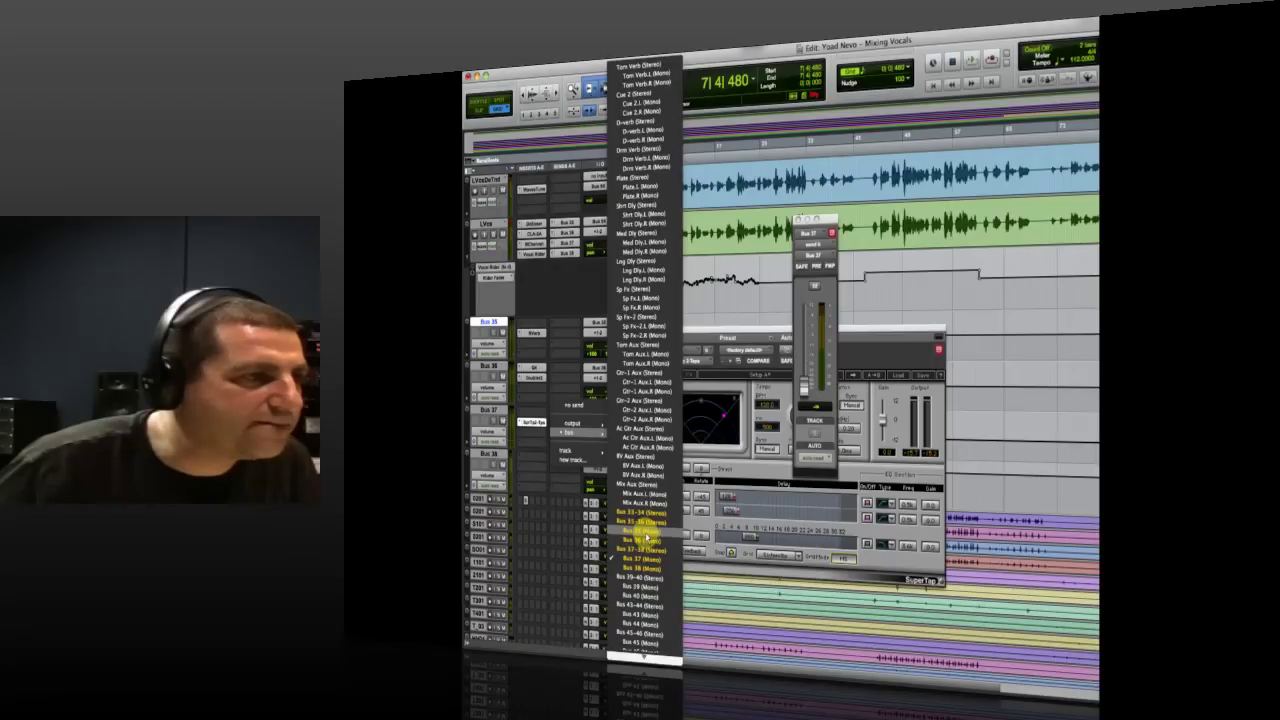
left_click(646, 538)
key("space")
- Set Bus 37's send level to Bus 35 to about +7 dB during playback, closing the send and SuperTap windows
left_click_drag(806, 345, 806, 310)
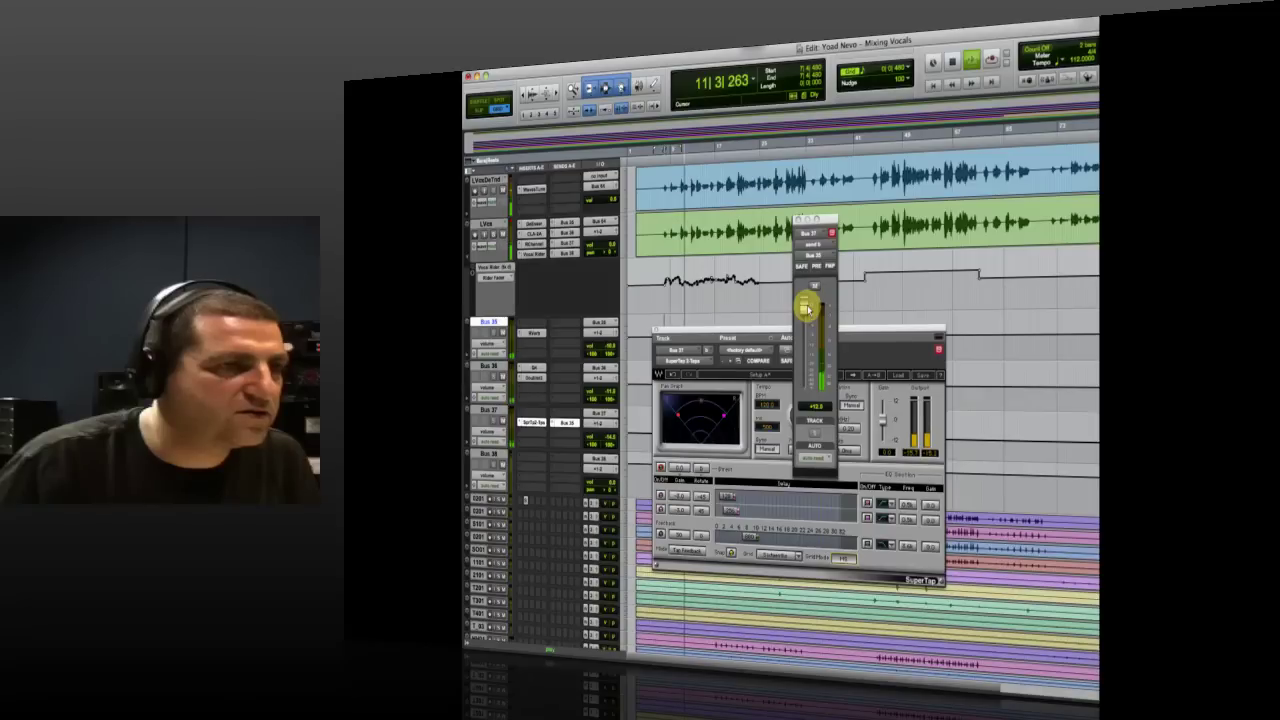
left_click_drag(805, 310, 806, 314)
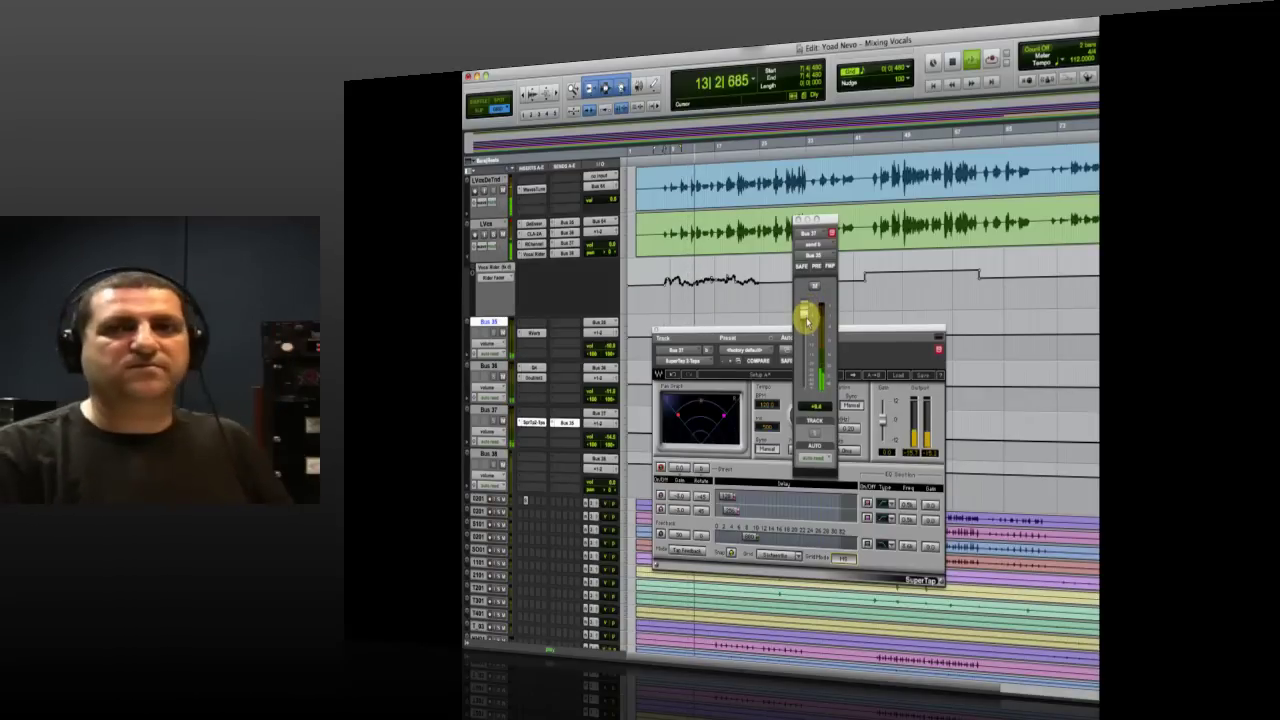
left_click_drag(807, 321, 808, 323)
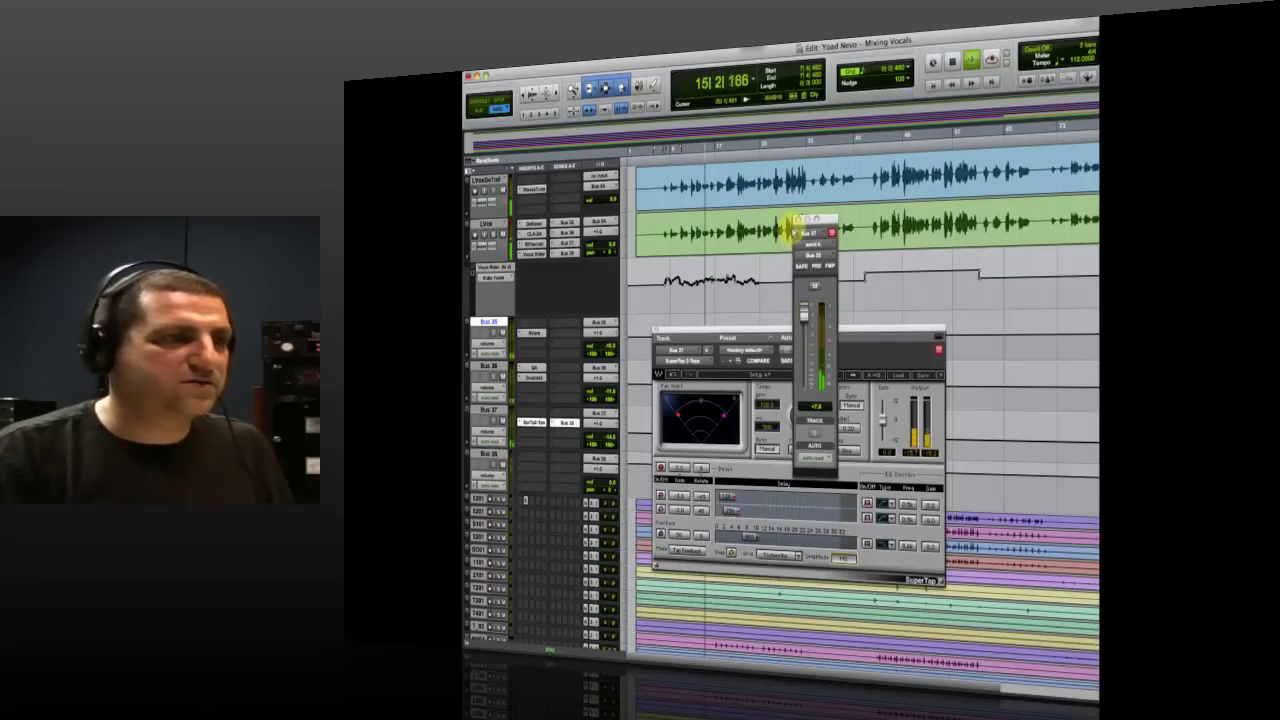
left_click(806, 310)
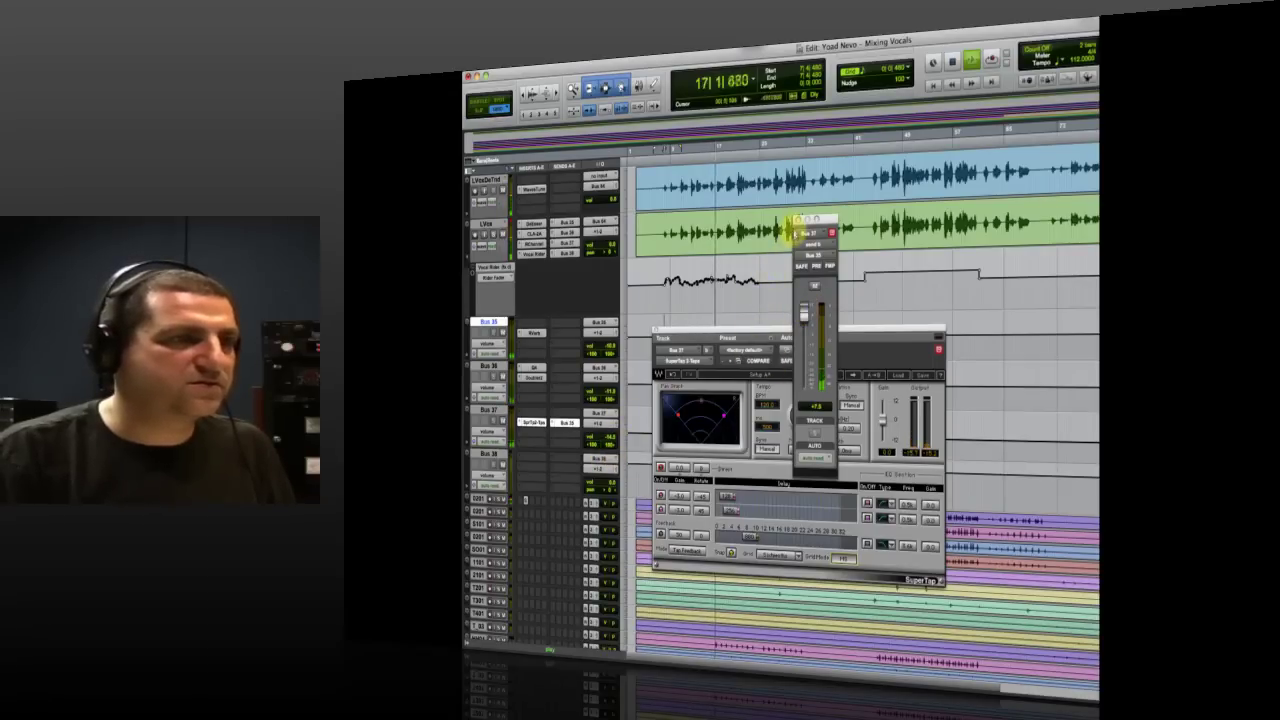
left_click(799, 219)
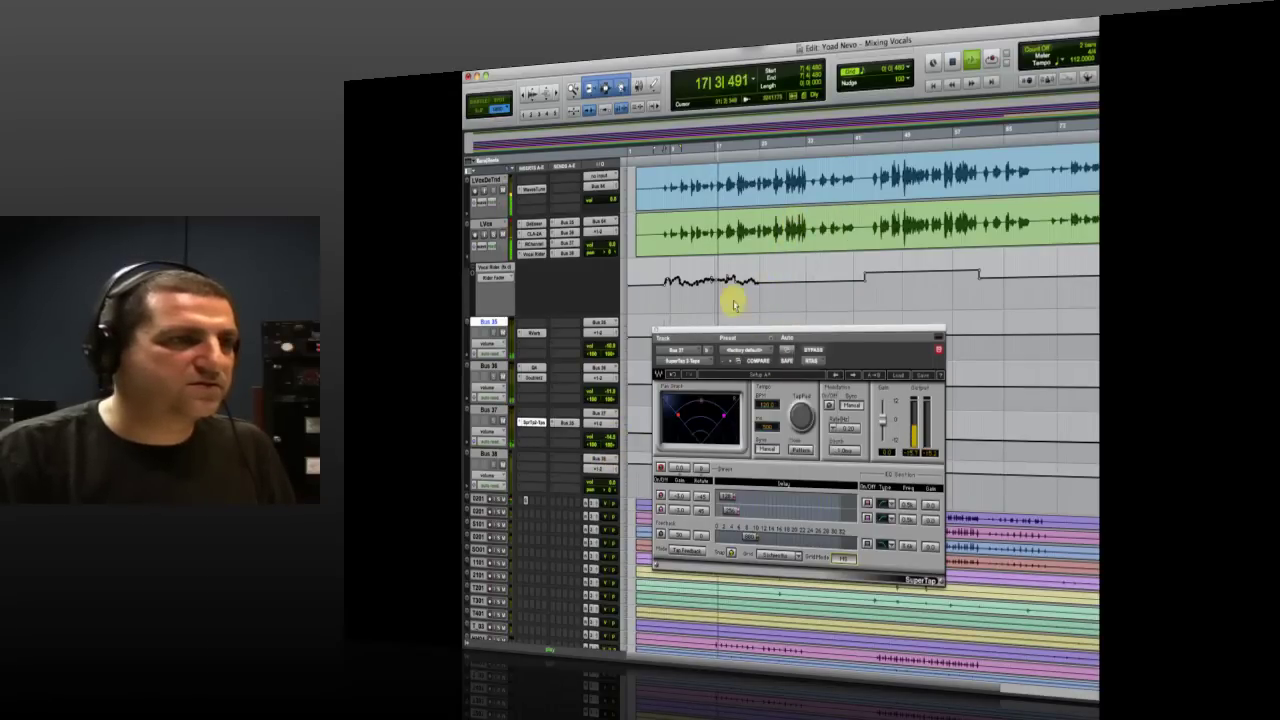
left_click(659, 332)
key("space")
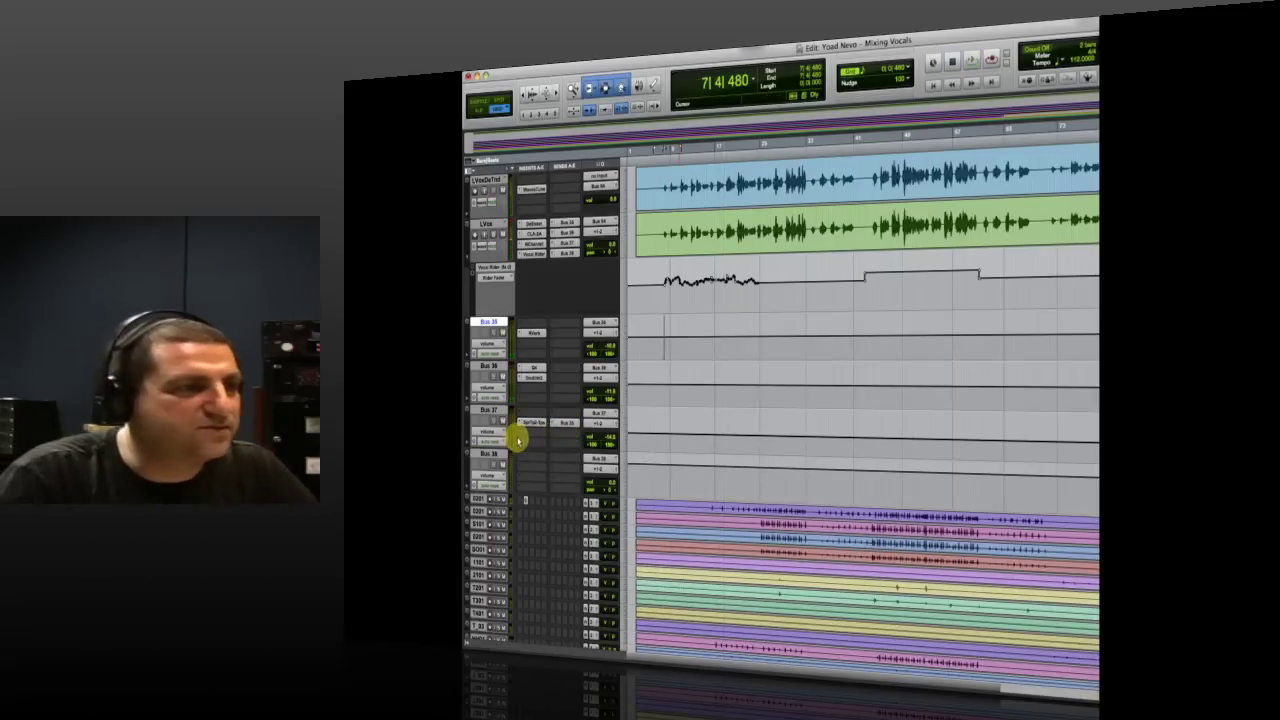
- Insert the mono DeEsser as an RTAS plug-in ahead of SuperTap on Bus 37
left_click(521, 418)
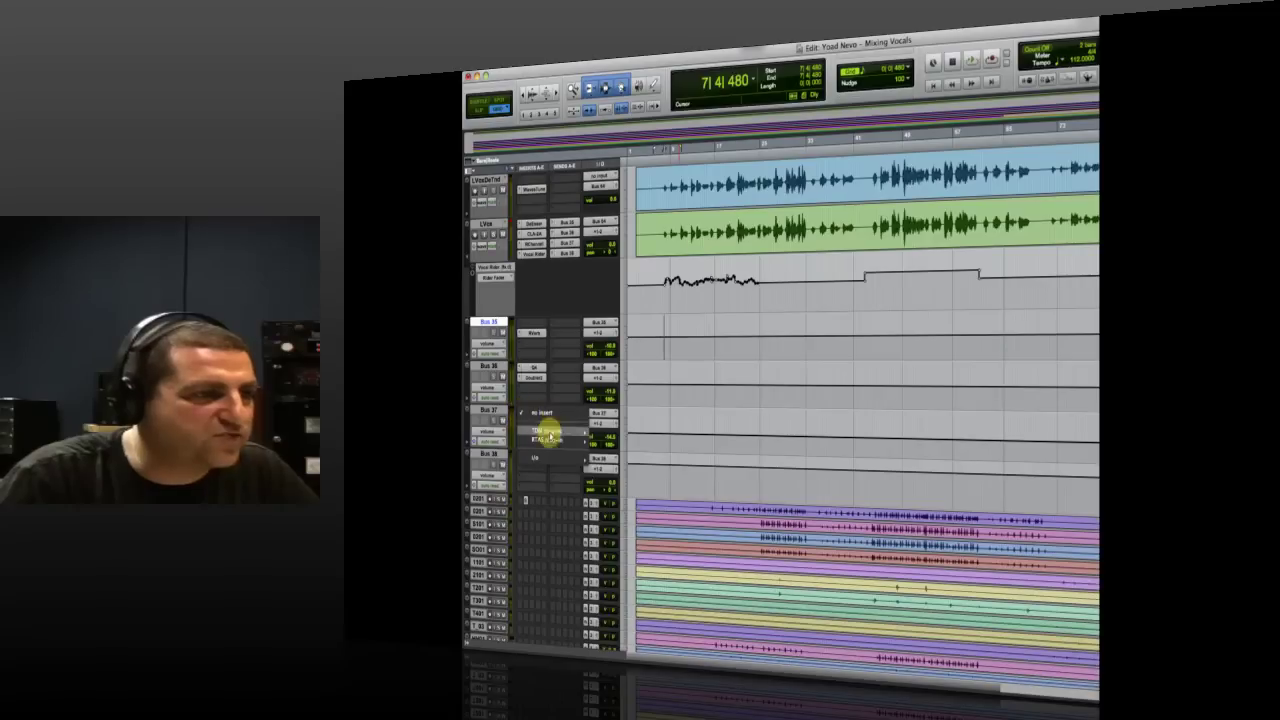
mouse_move(545, 440)
mouse_move(624, 453)
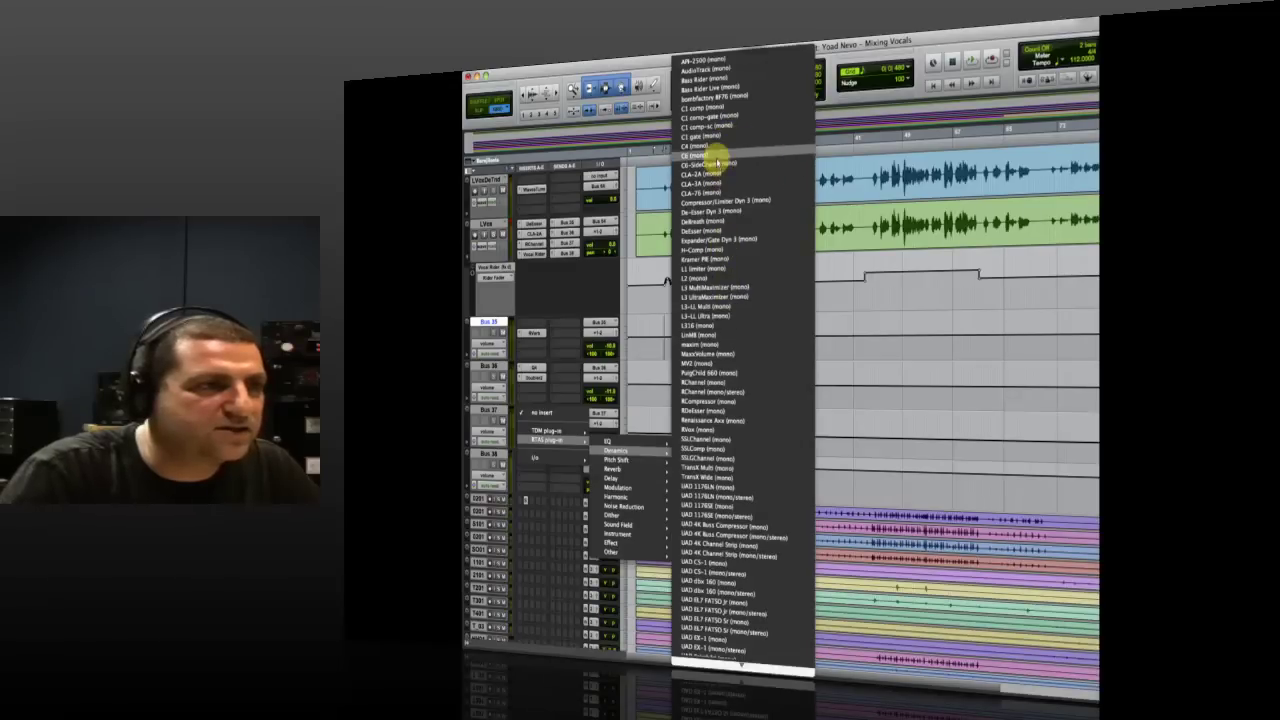
left_click(710, 232)
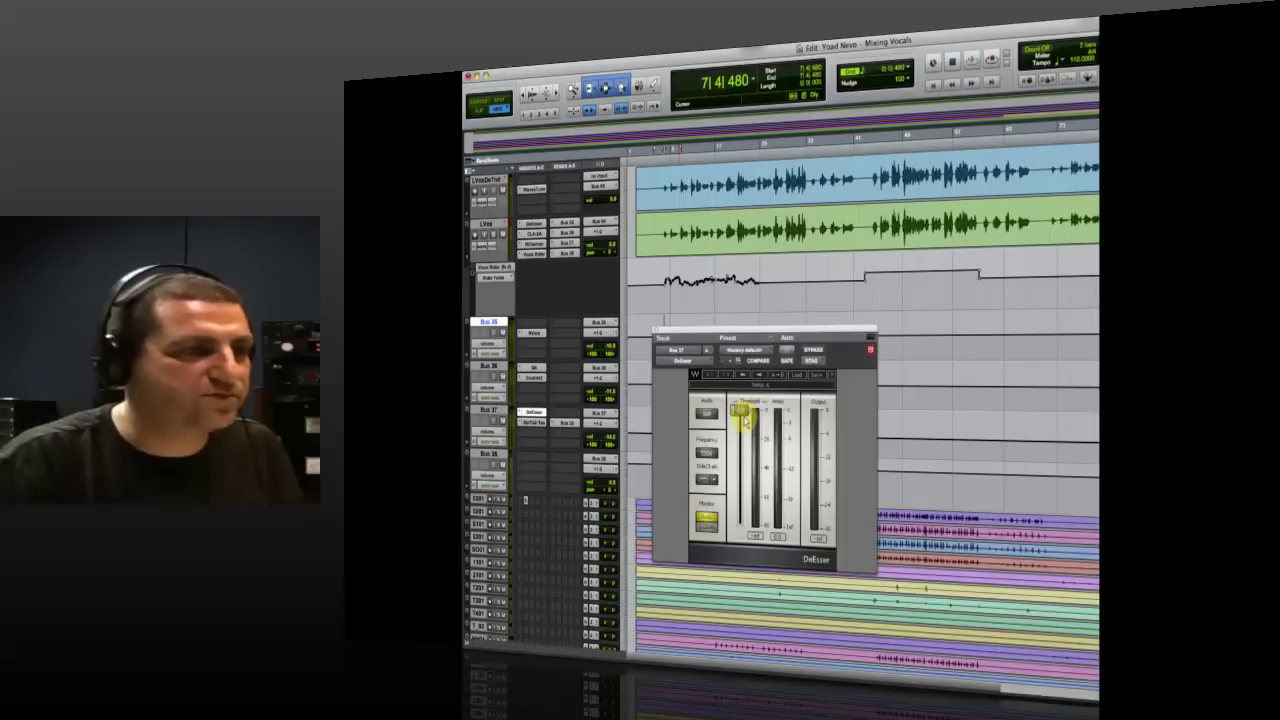
- Lower the DeEsser's threshold on Bus 37 during playback and close its window
key("space")
left_click_drag(740, 413, 740, 458)
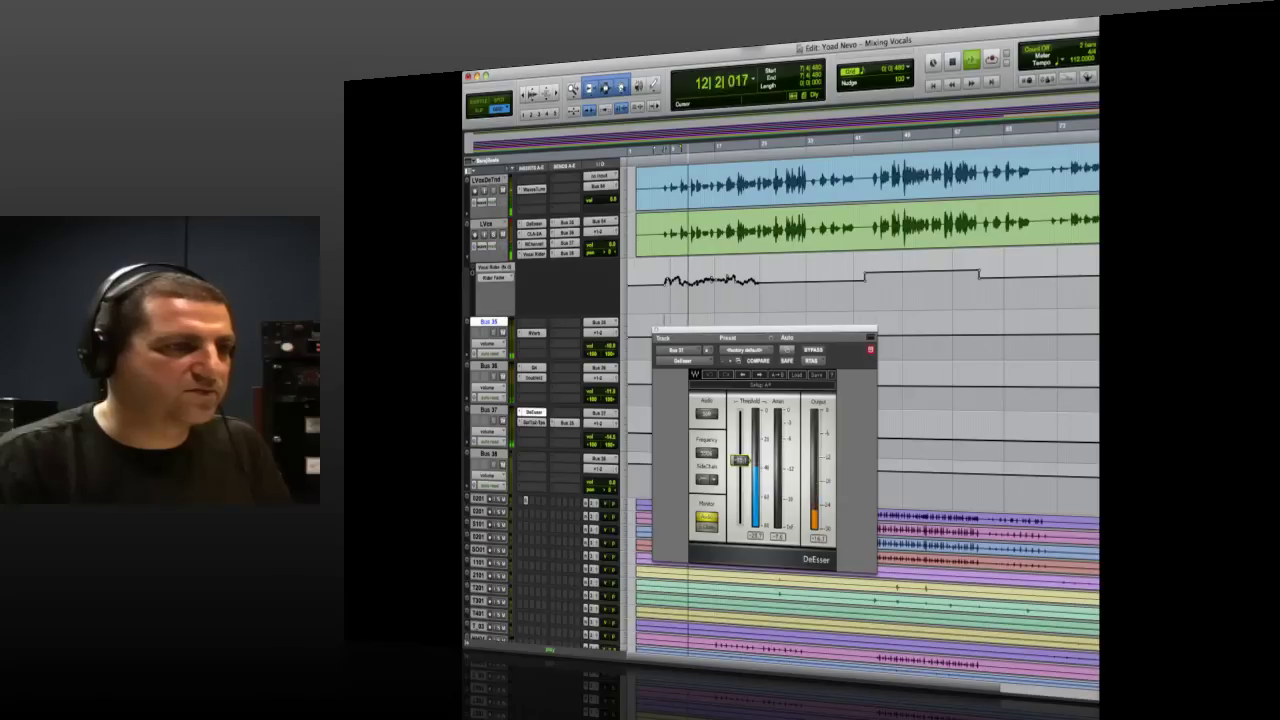
left_click(656, 332)
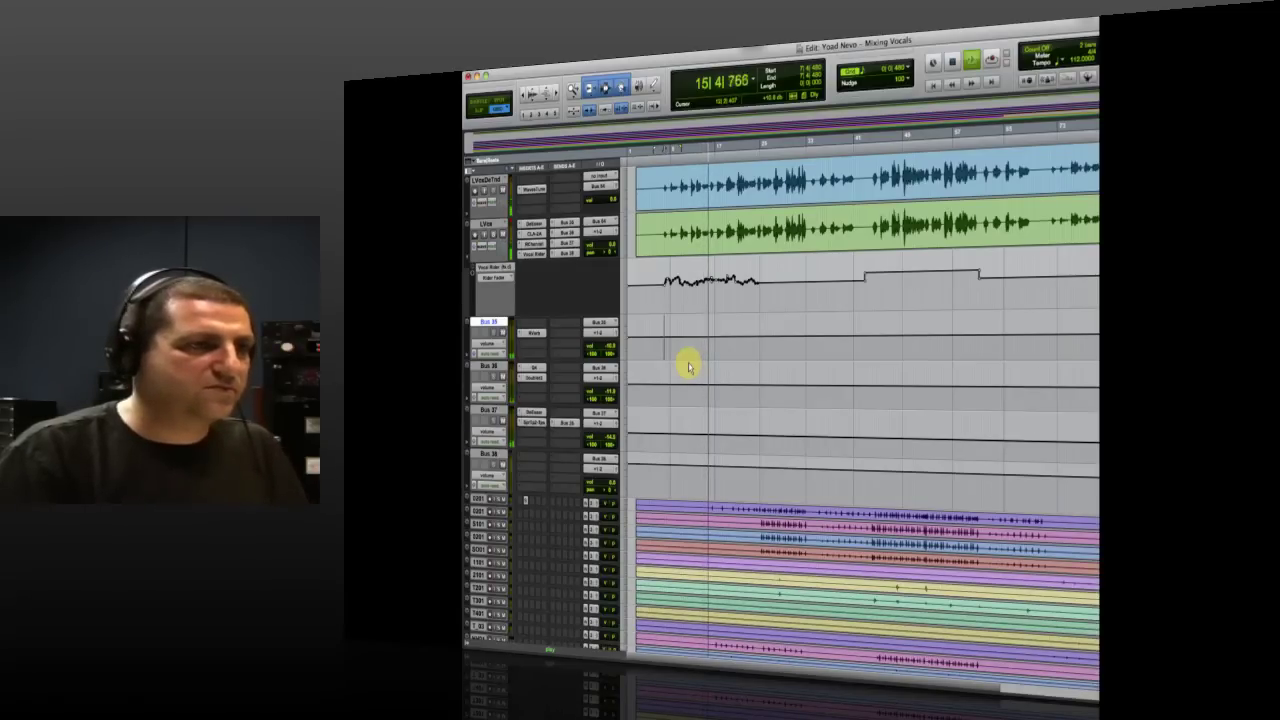
key("space")
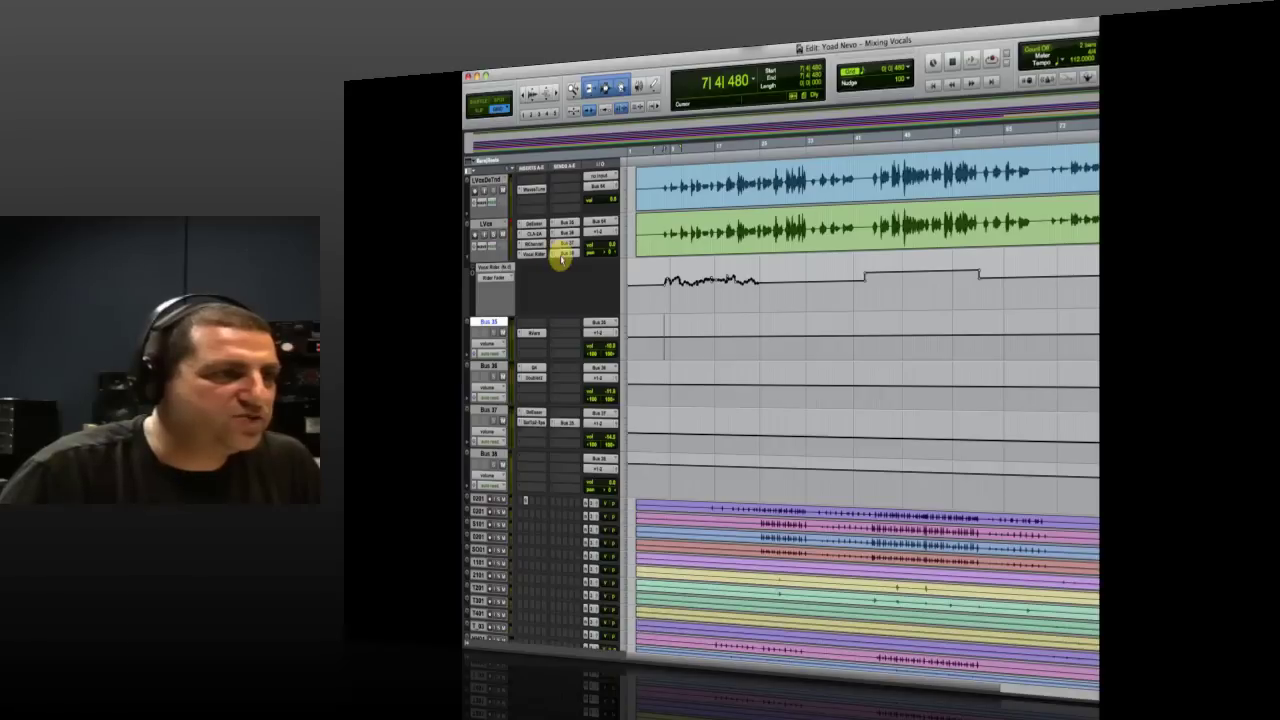
- Raise LVox's send level to Bus 38 to 0.0 dB and audition it from about bar 26
left_click(567, 253)
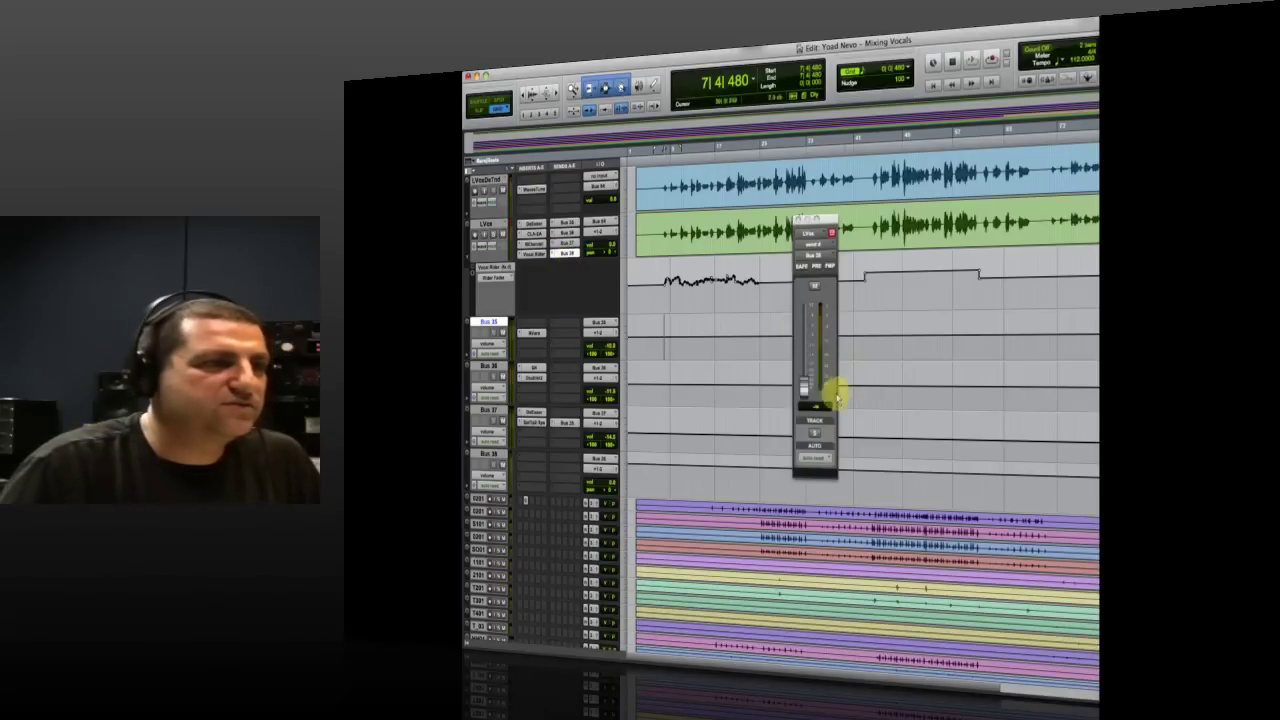
left_click_drag(803, 390, 800, 335)
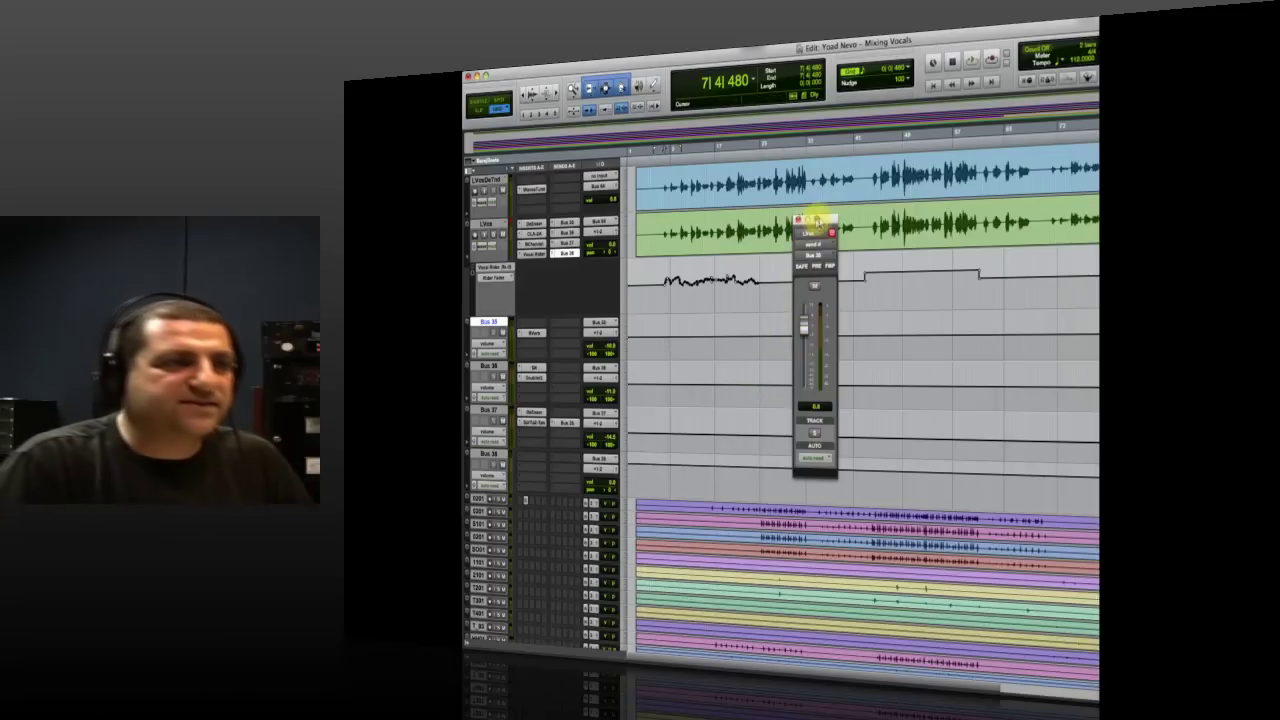
left_click_drag(820, 218, 1009, 218)
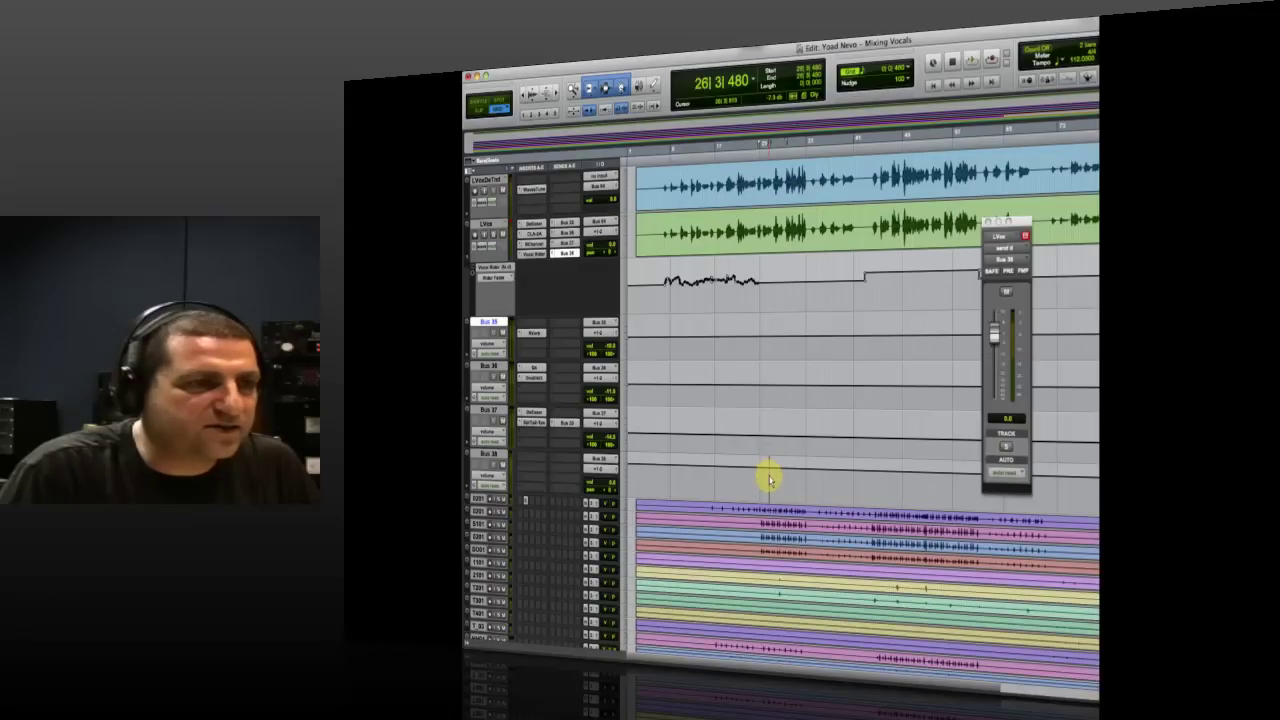
key("space")
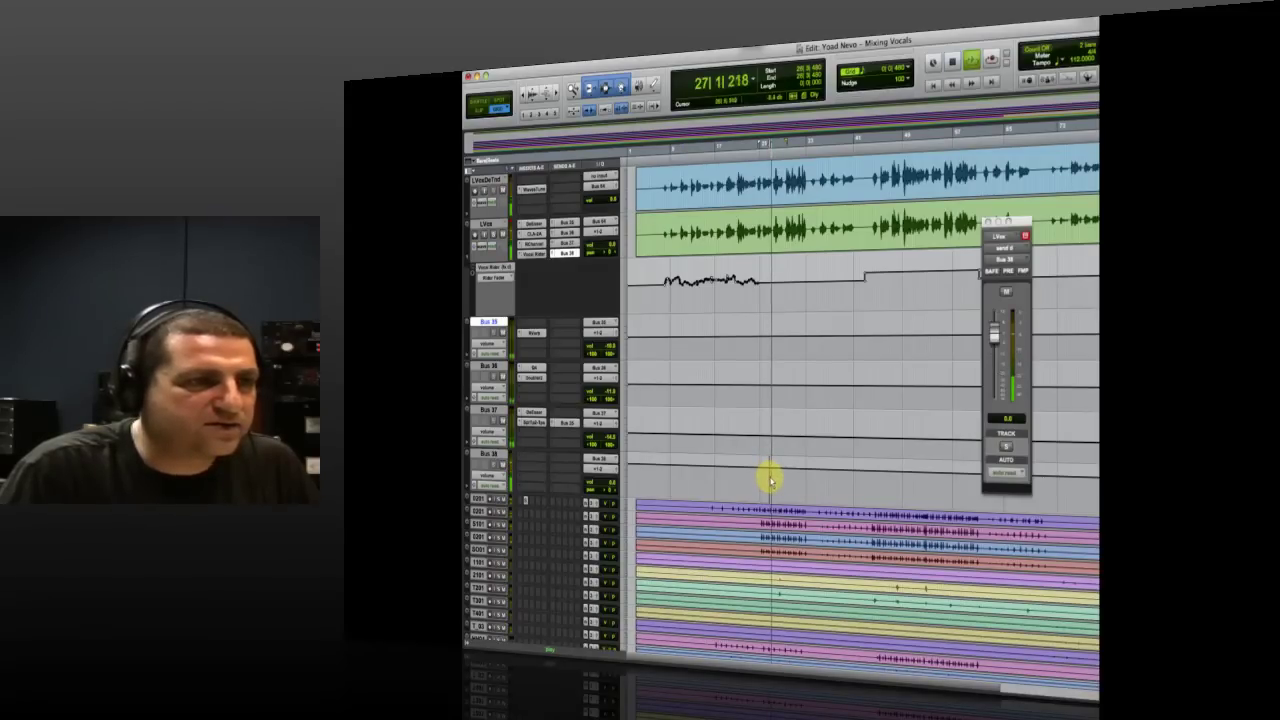
key("space")
- Insert H-Delay as an RTAS delay plug-in on Bus 38 and audition its default setting
left_click(517, 465)
mouse_move(551, 494)
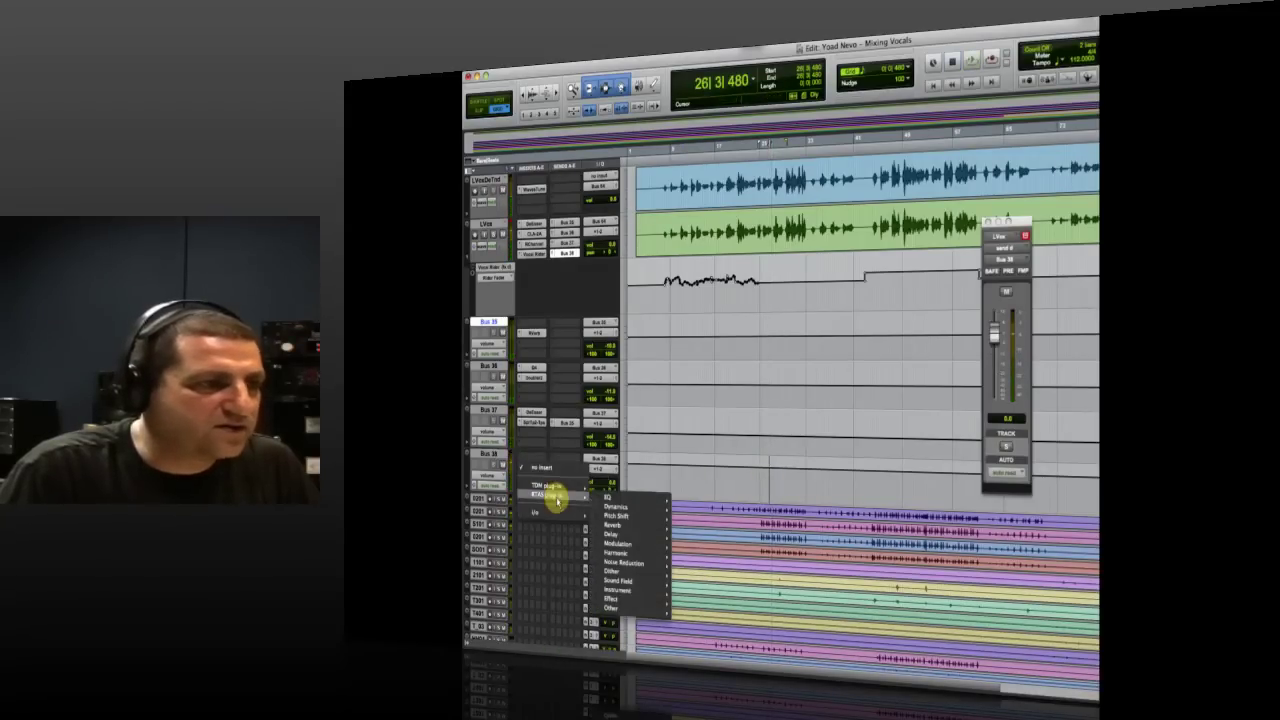
mouse_move(628, 509)
mouse_move(640, 533)
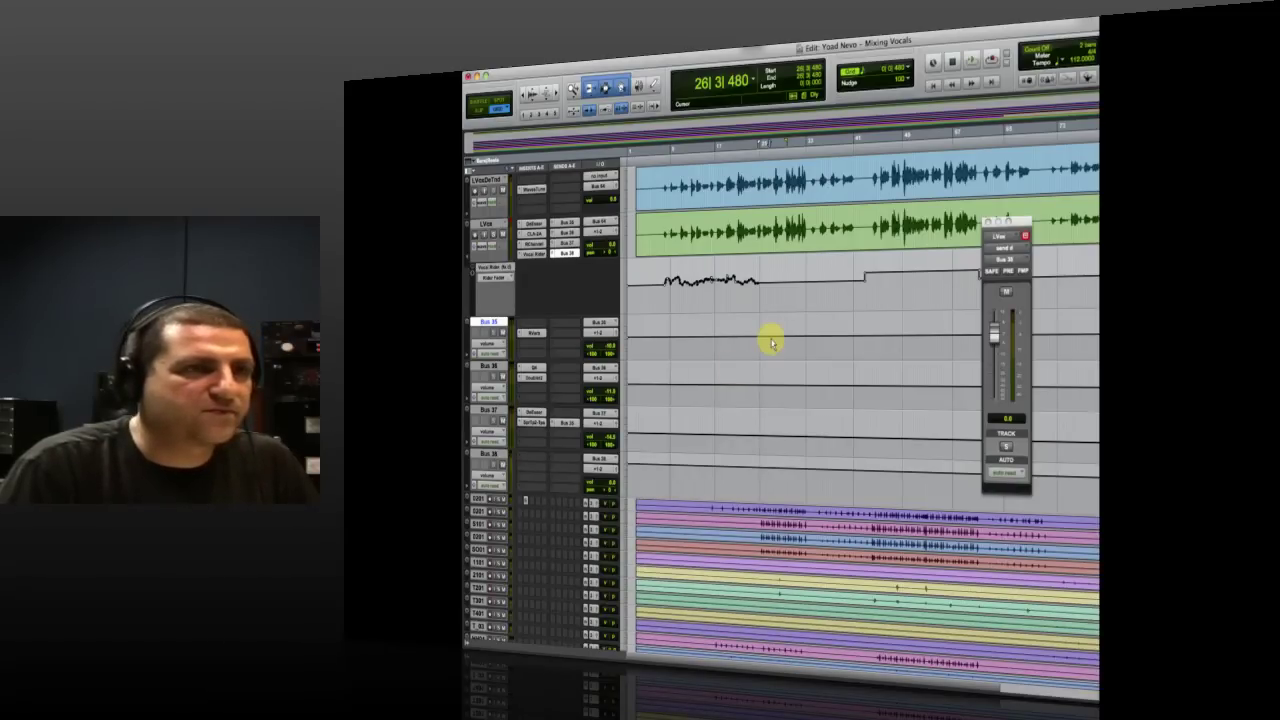
left_click_drag(845, 424, 846, 430)
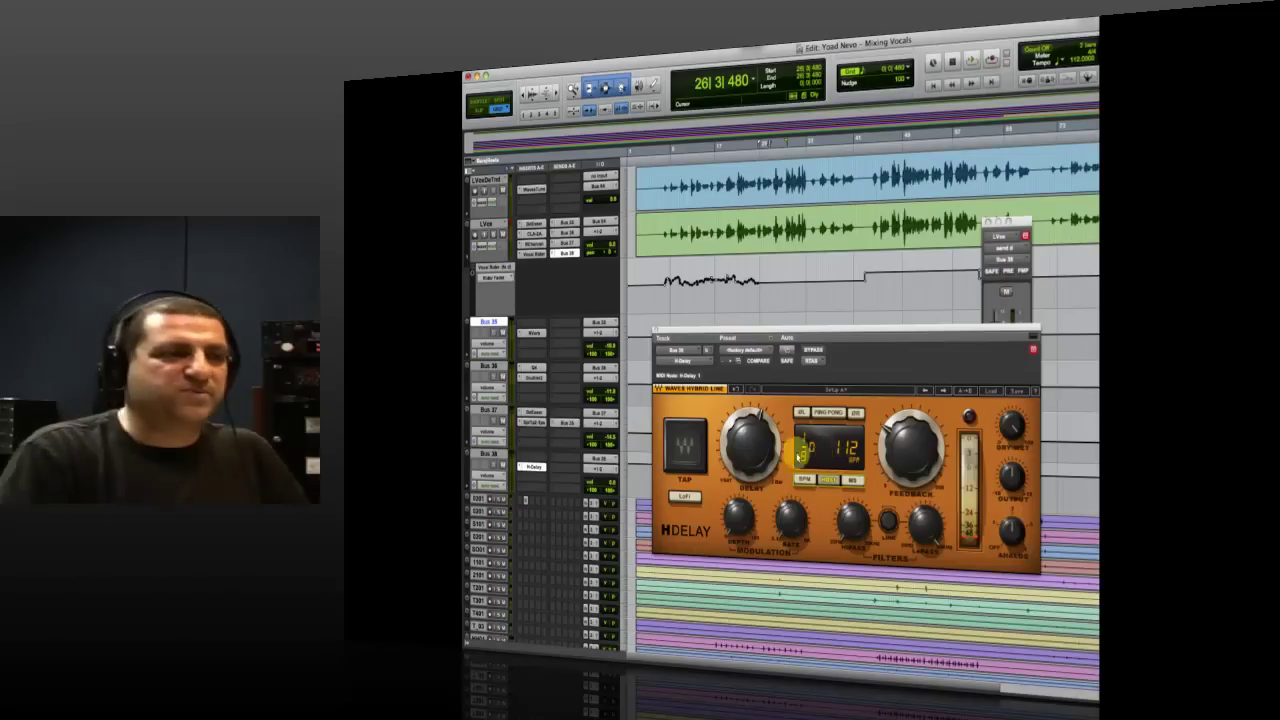
key("space")
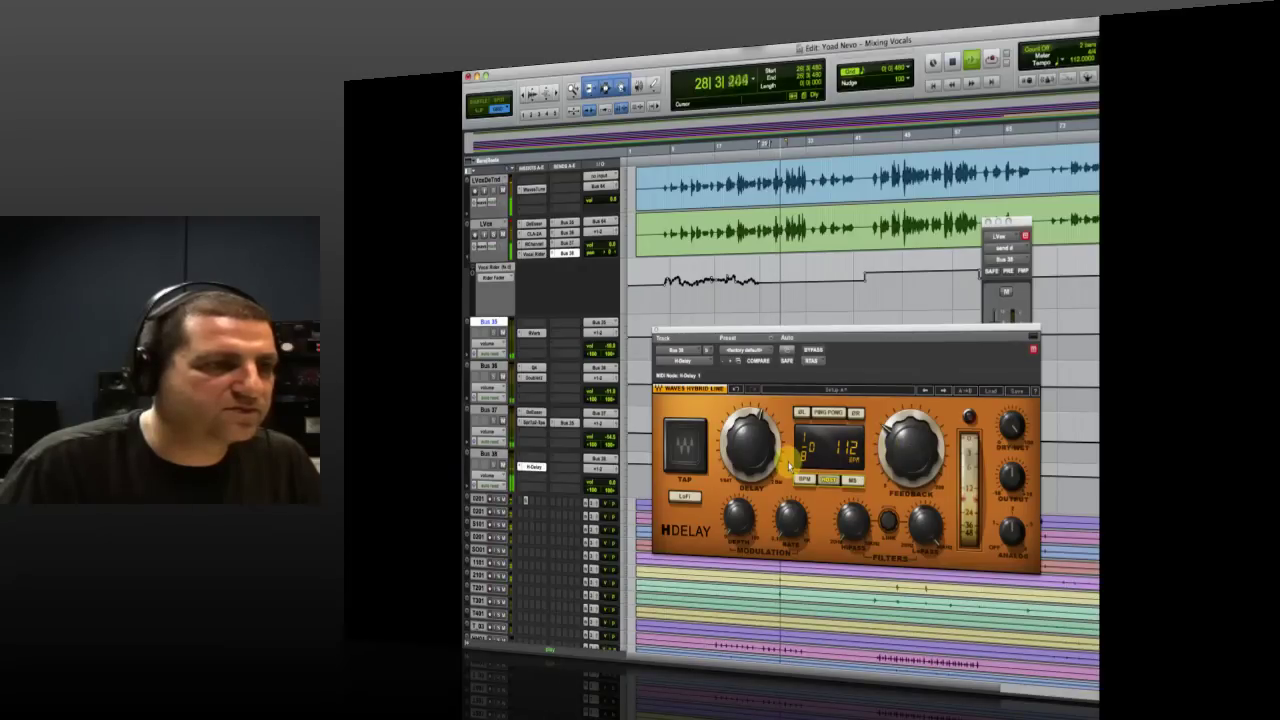
key("space")
- Audition an H-Delay time of 1/8, and set the delay time to 1/4 on Bus 38
left_click_drag(750, 447, 750, 425)
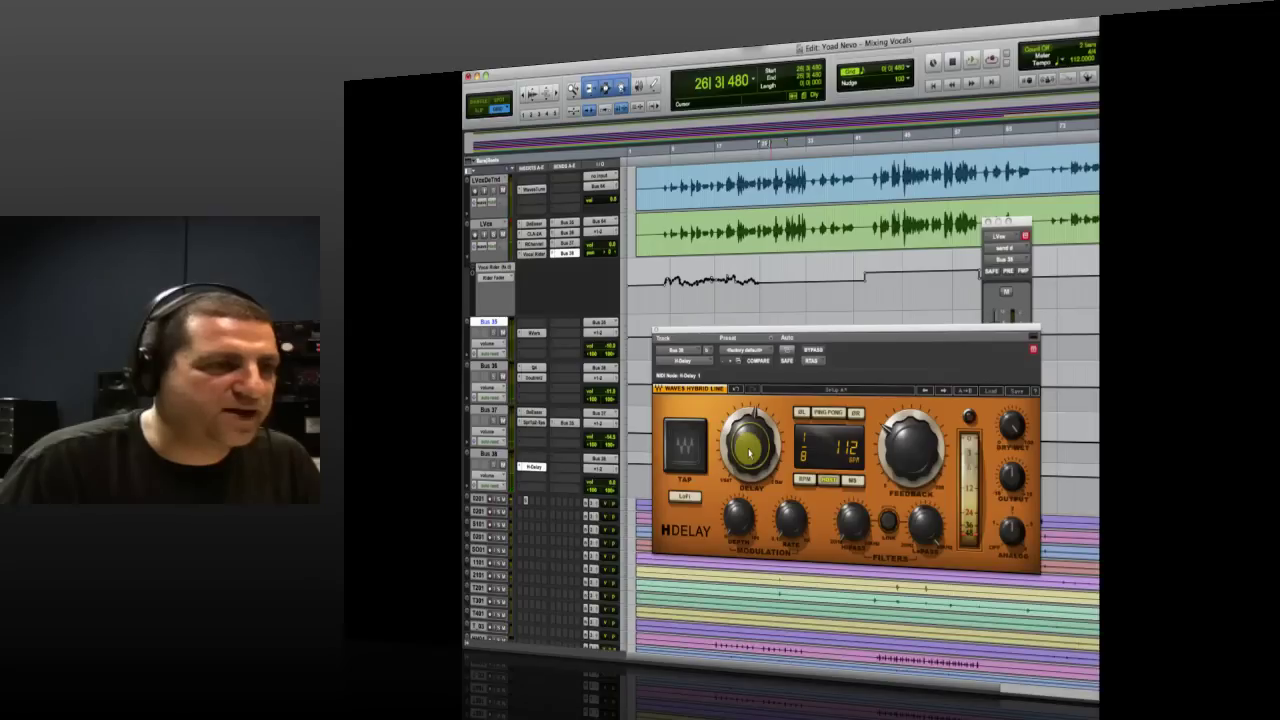
key("space")
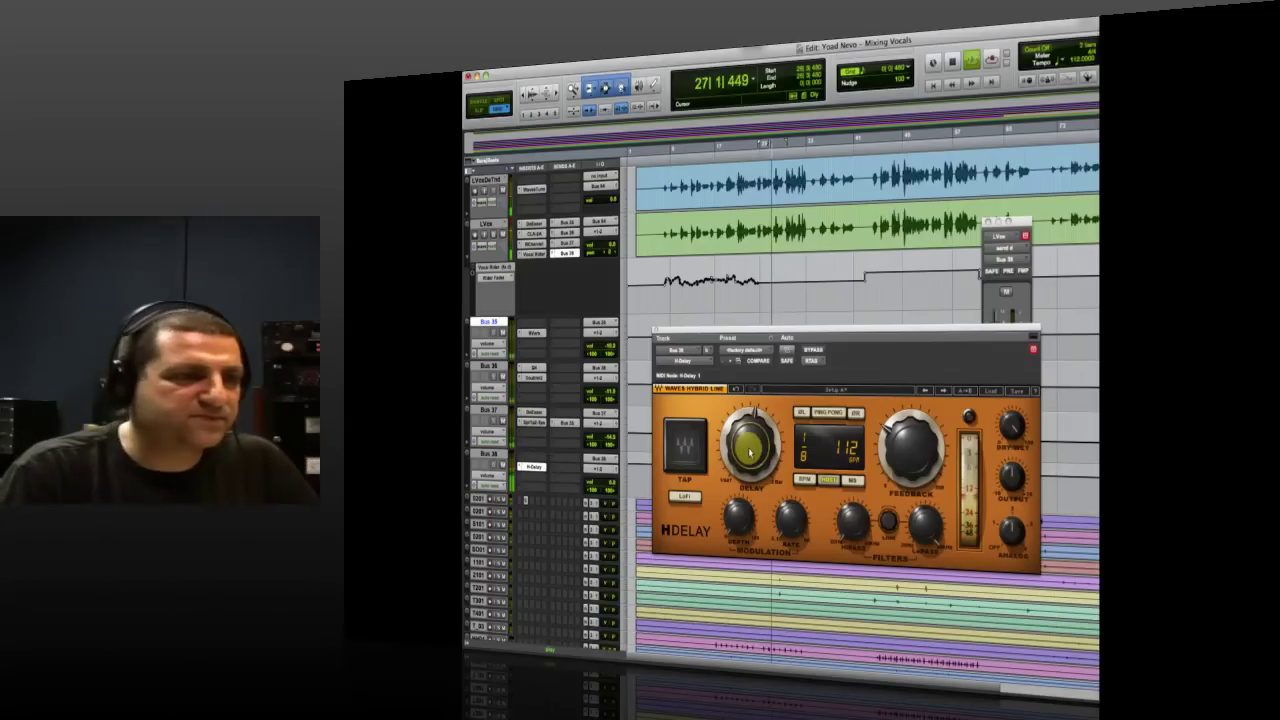
key("space")
left_click_drag(750, 452, 750, 440)
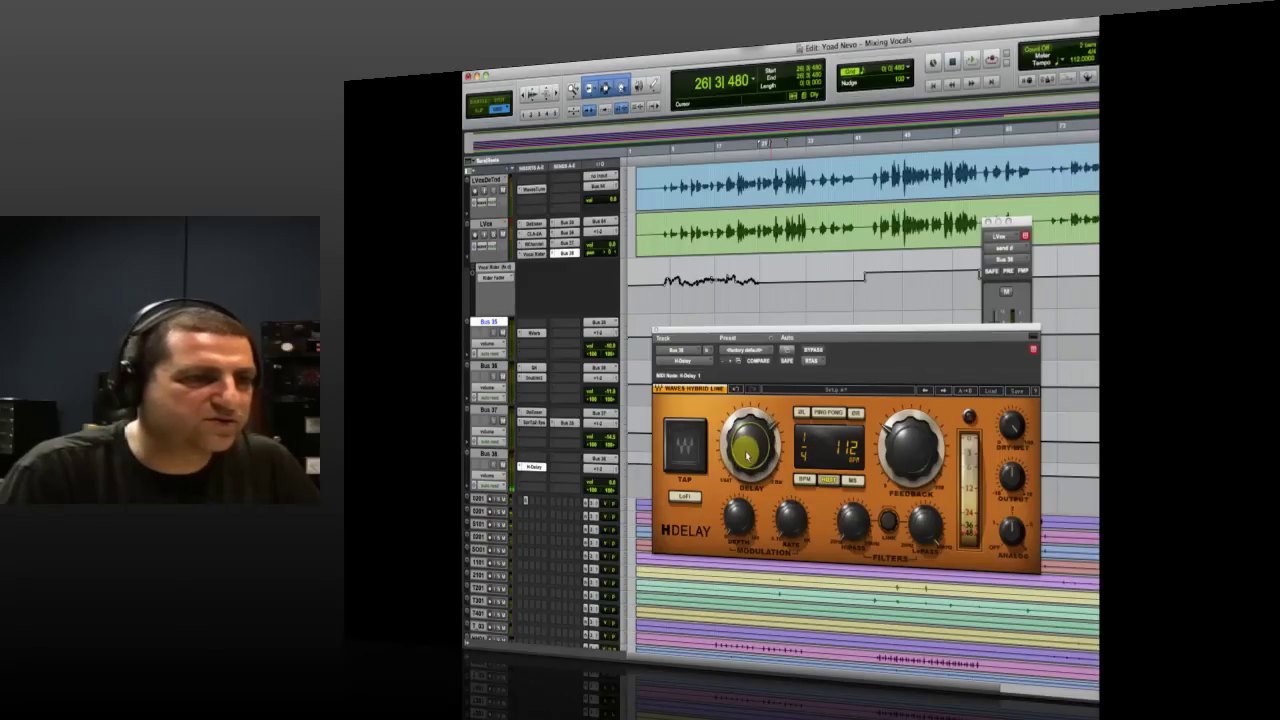
key("space")
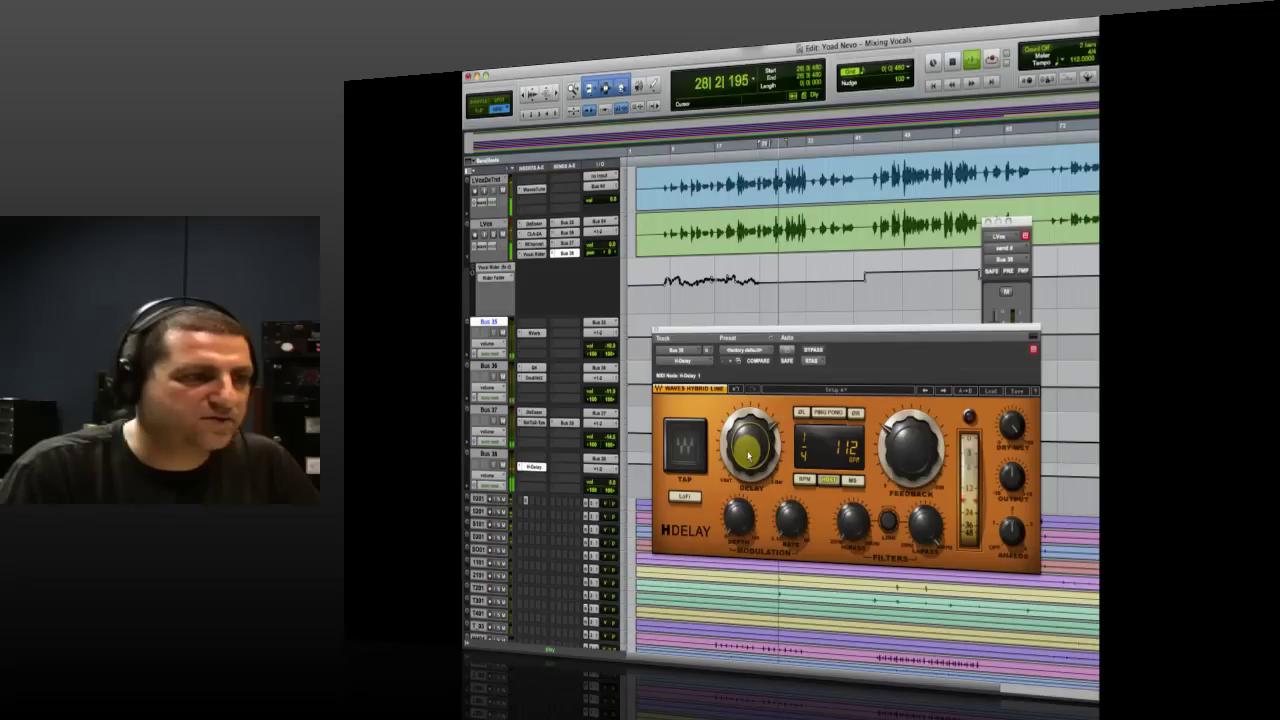
key("space")
- Turn on H-Delay's ping-pong mode and listen to the result
left_click(829, 418)
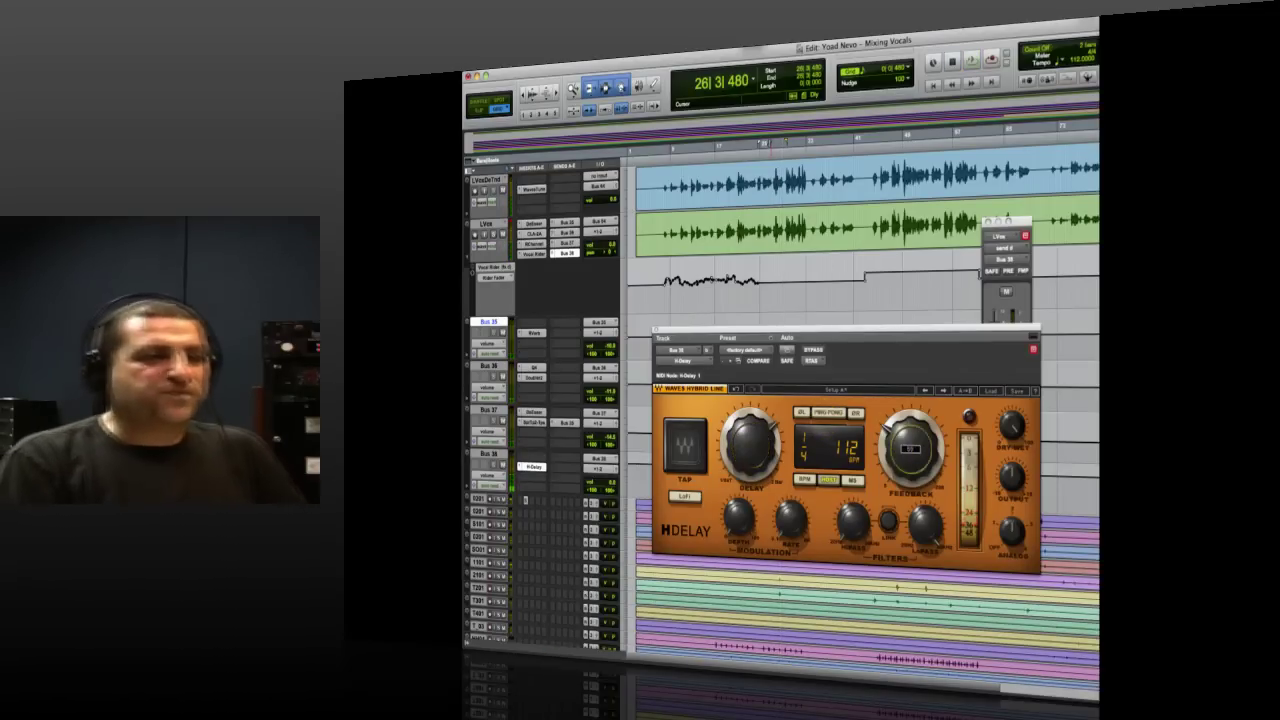
left_click_drag(791, 334, 822, 328)
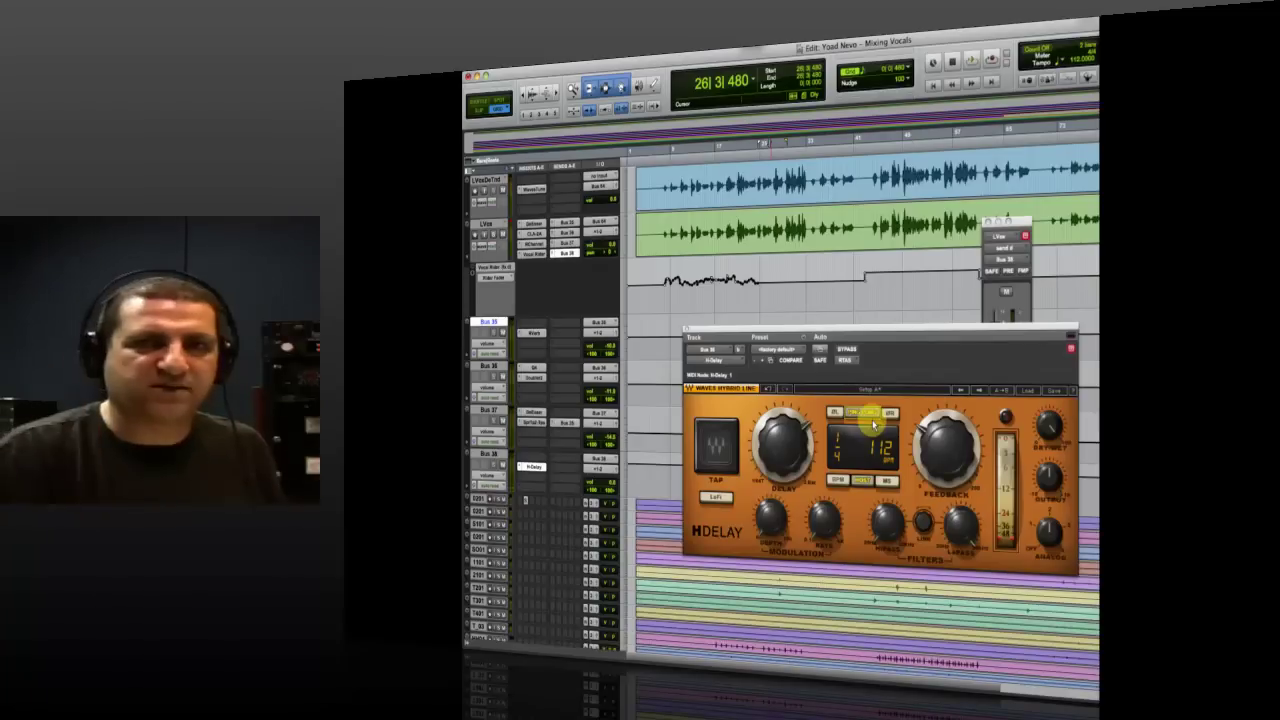
key("space")
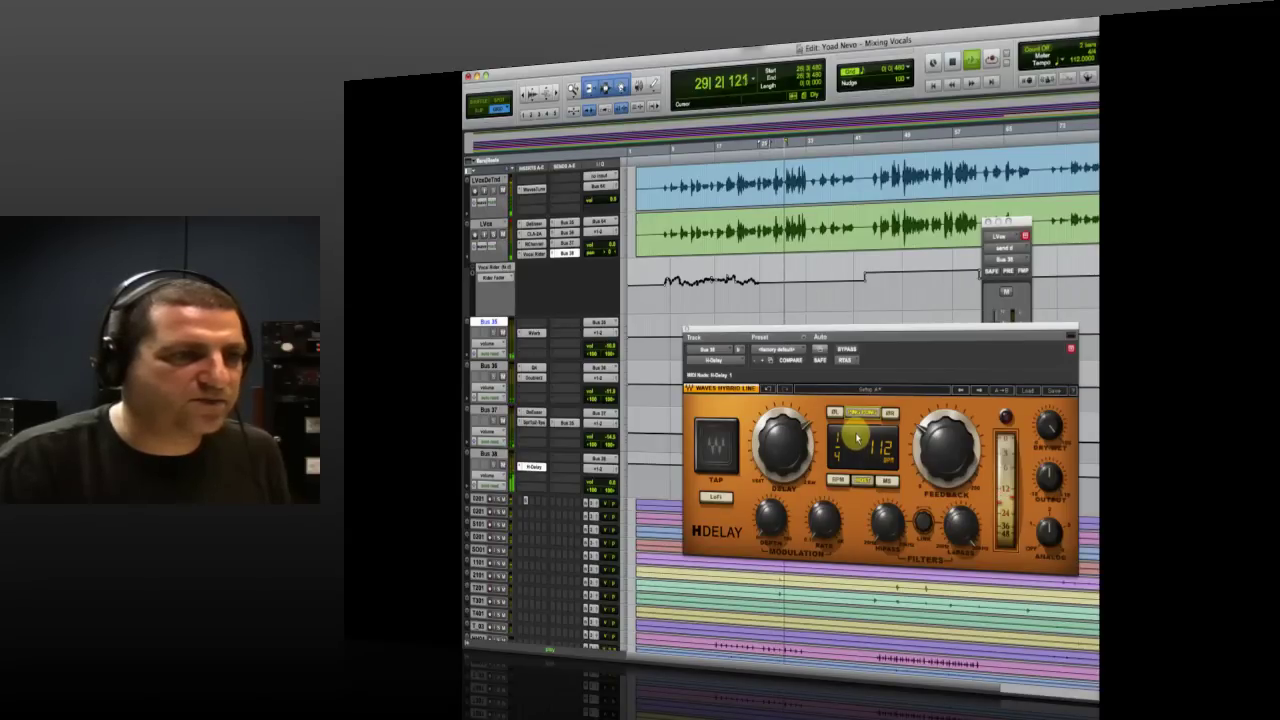
key("space")
- Move the H-Delay window aside, audition the phrase near bar 40 and close LVox's Bus 38 send window
left_click_drag(785, 332, 894, 460)
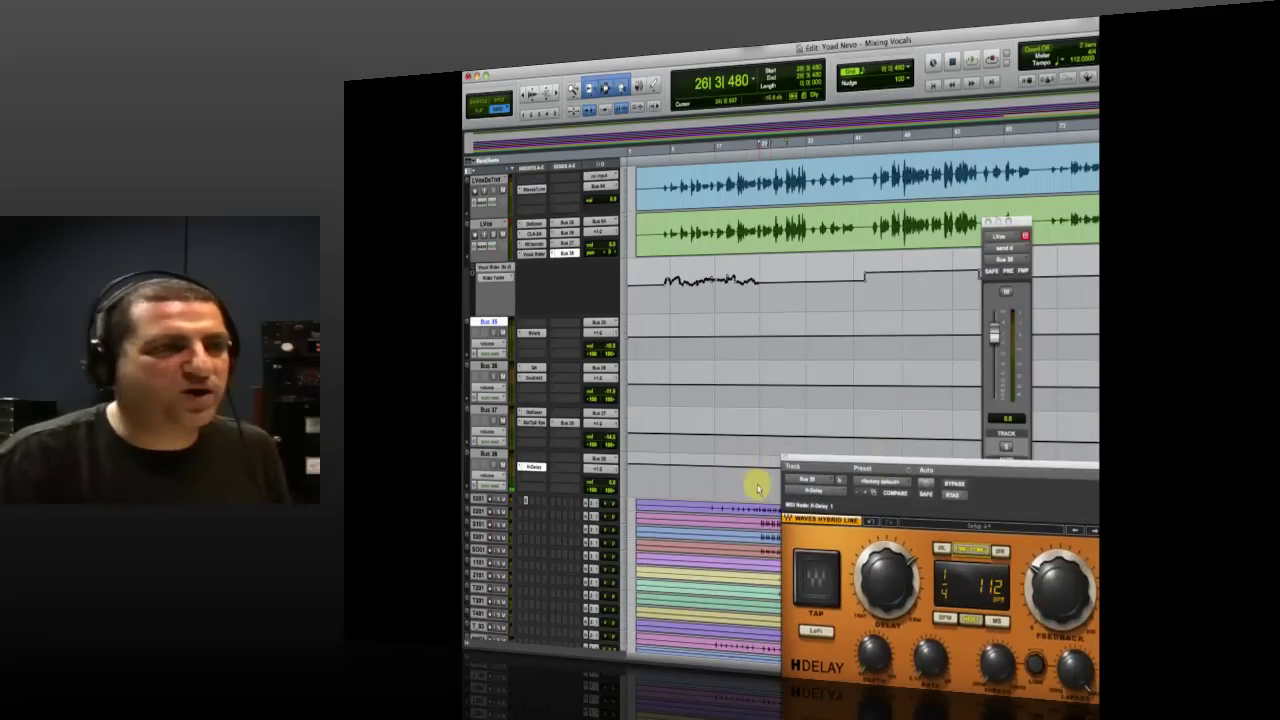
left_click_drag(820, 457, 1015, 432)
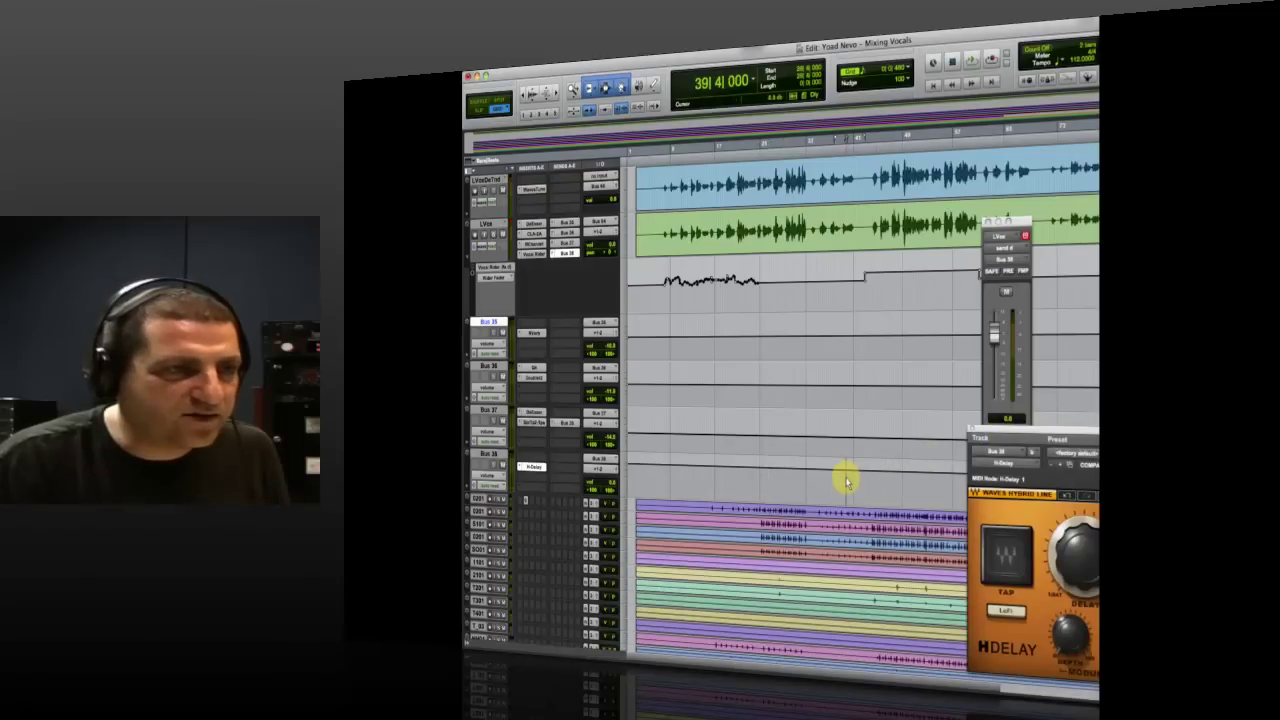
key("space")
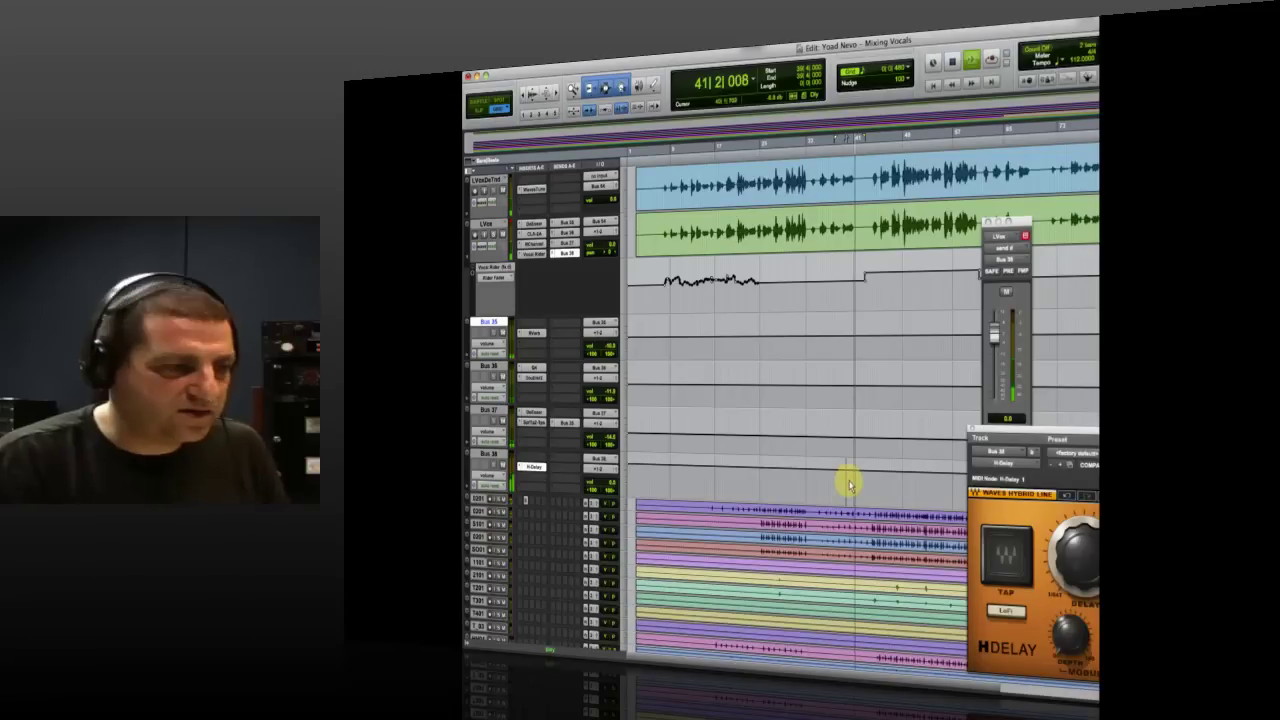
key("space")
left_click_drag(994, 430, 1082, 349)
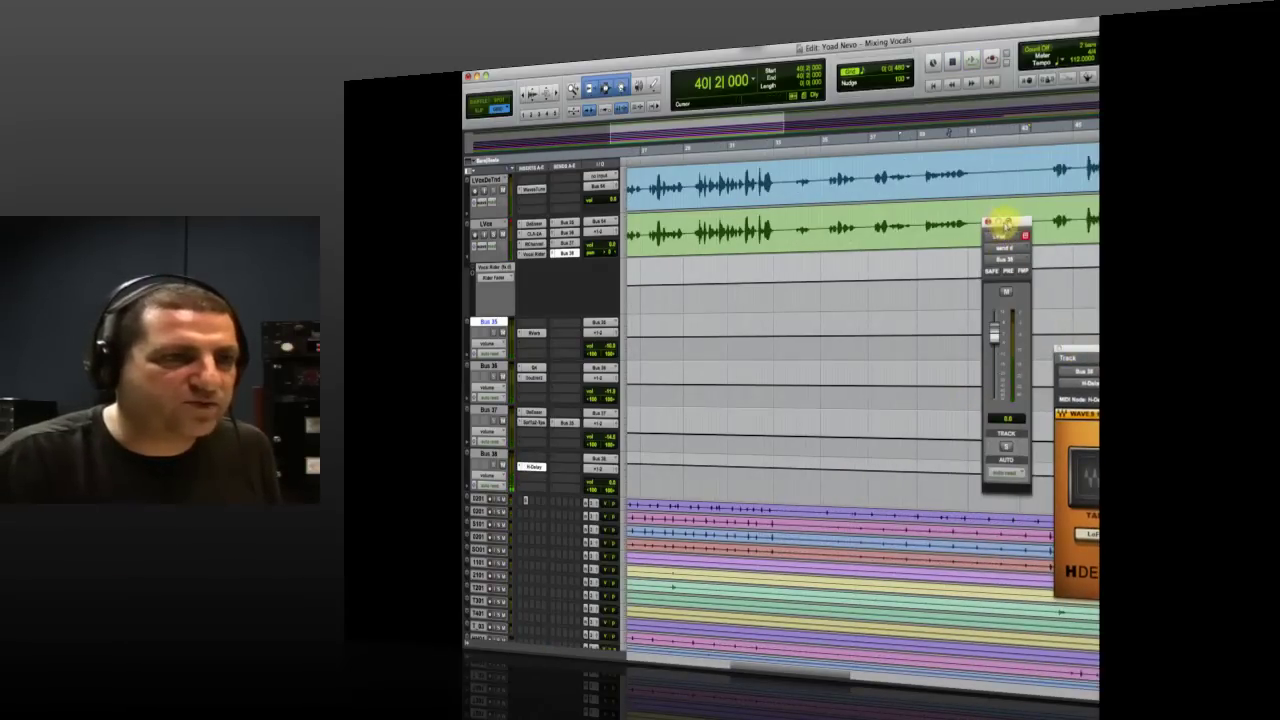
left_click(1024, 229)
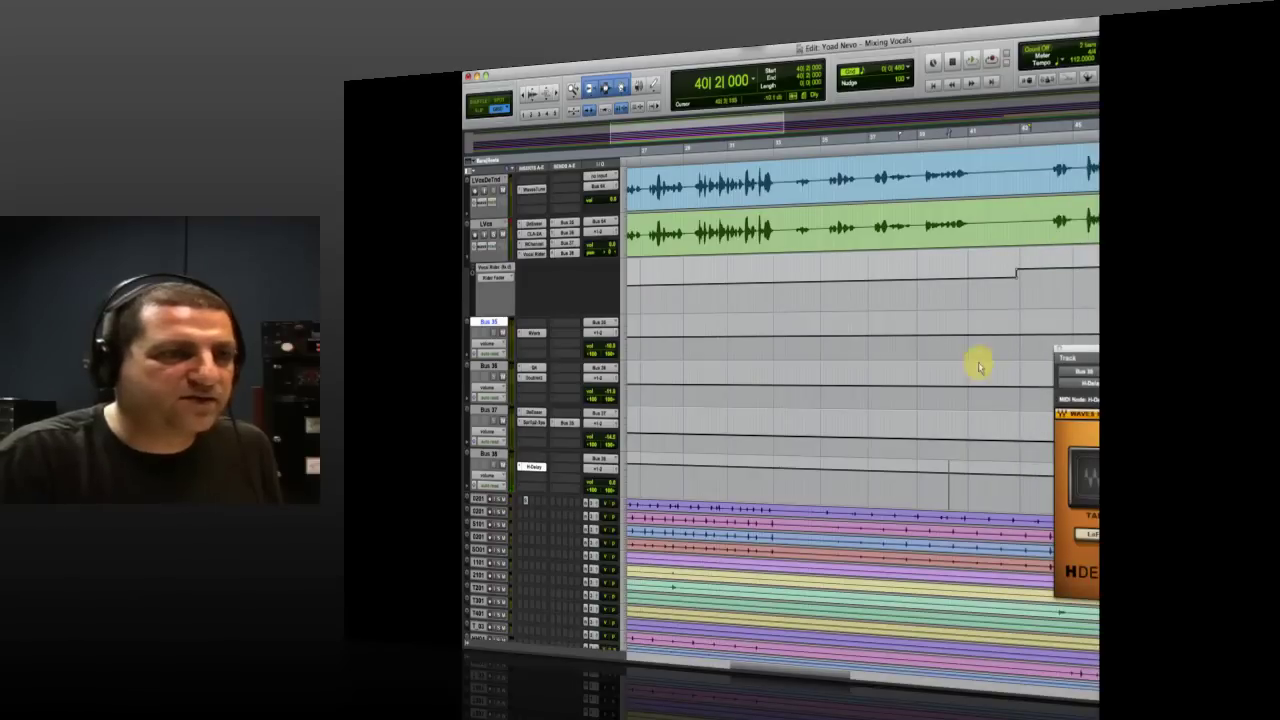
- Try a lower volume on Bus 38 during playback and reset it to 0.0 dB
mouse_move(613, 487)
left_mouse_down()
mouse_move(608, 531)
mouse_move(612, 488)
left_mouse_up()
key("space")
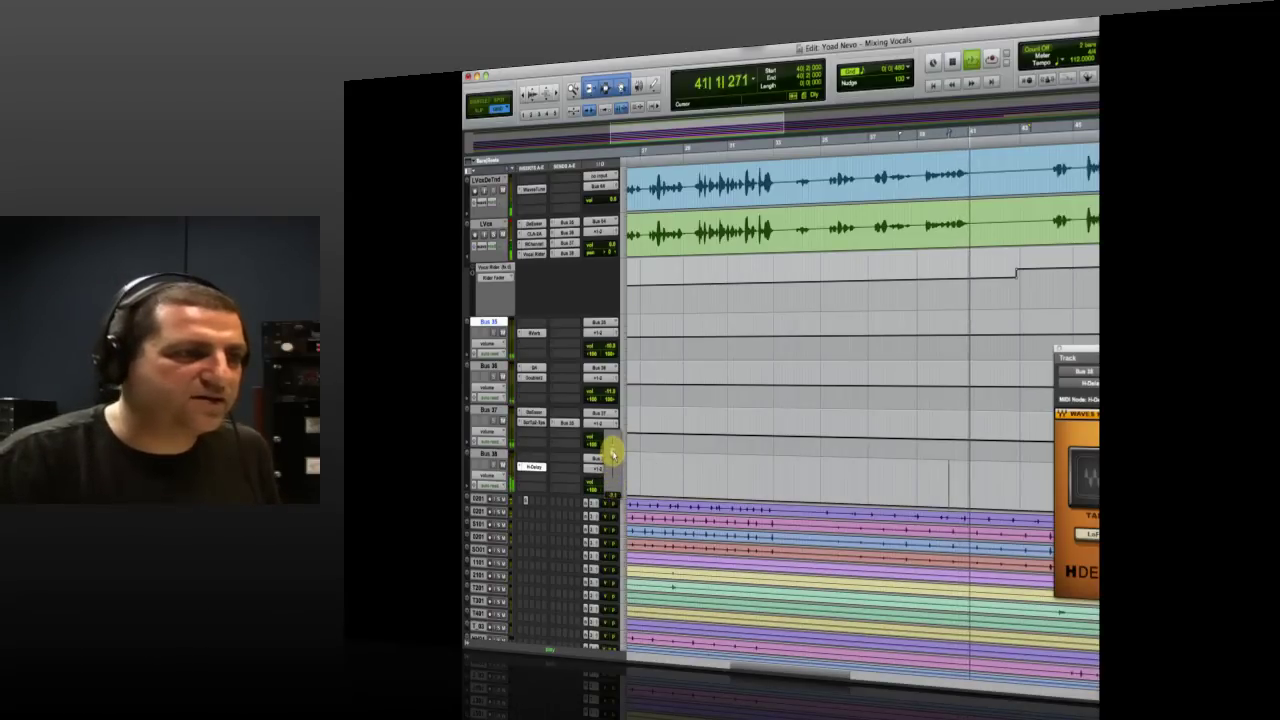
key("space")
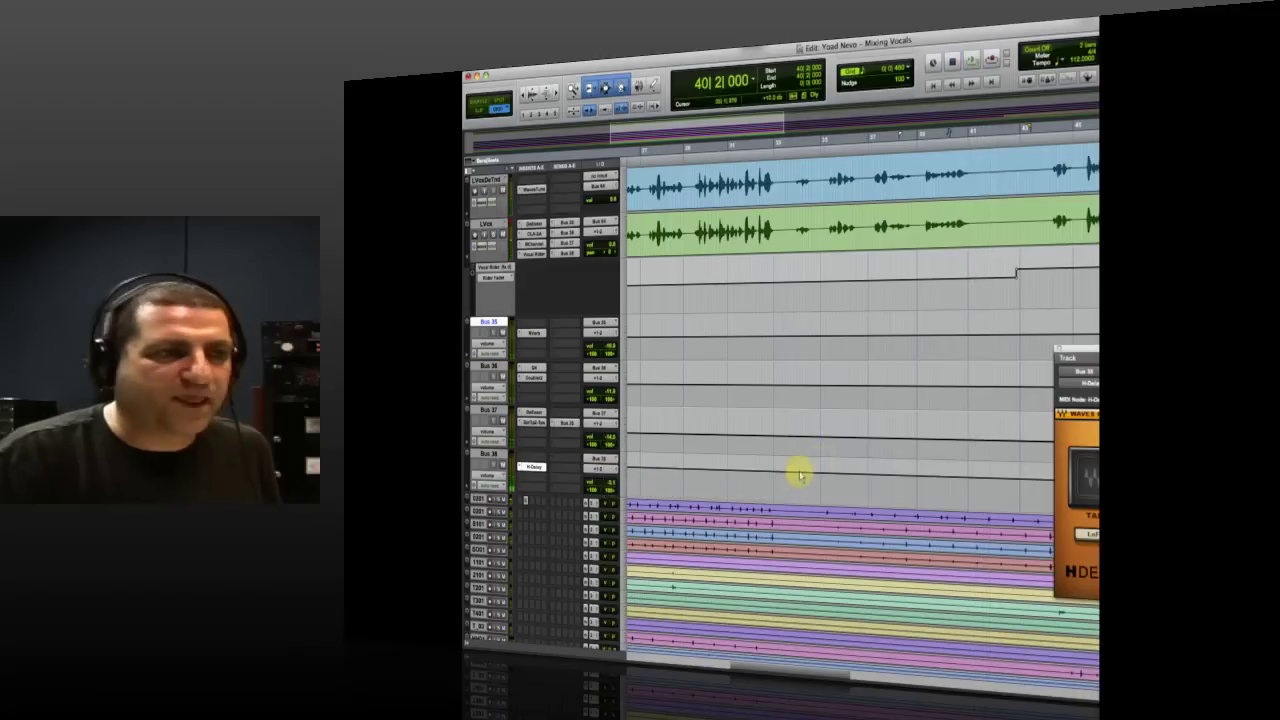
left_click(612, 484, "alt")
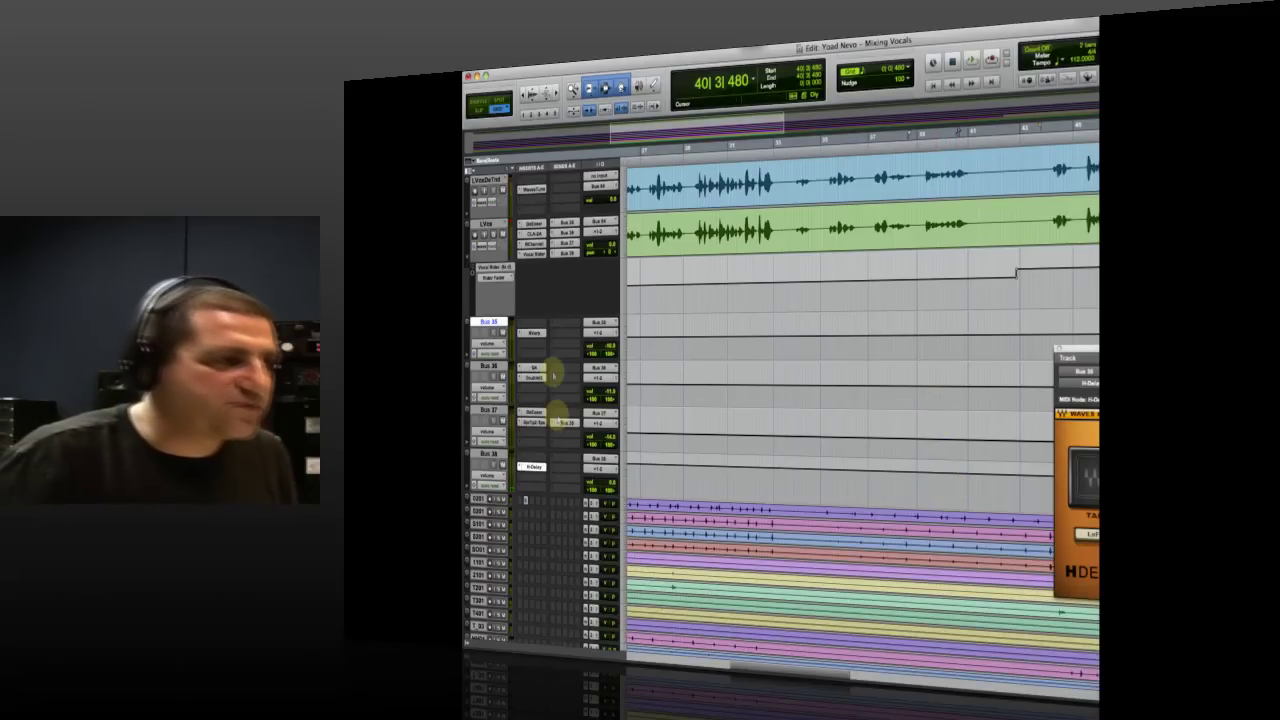
- Show LVox's Bus 38 send level automation in the automation lane and pull its line down to the minimum
left_click(491, 274)
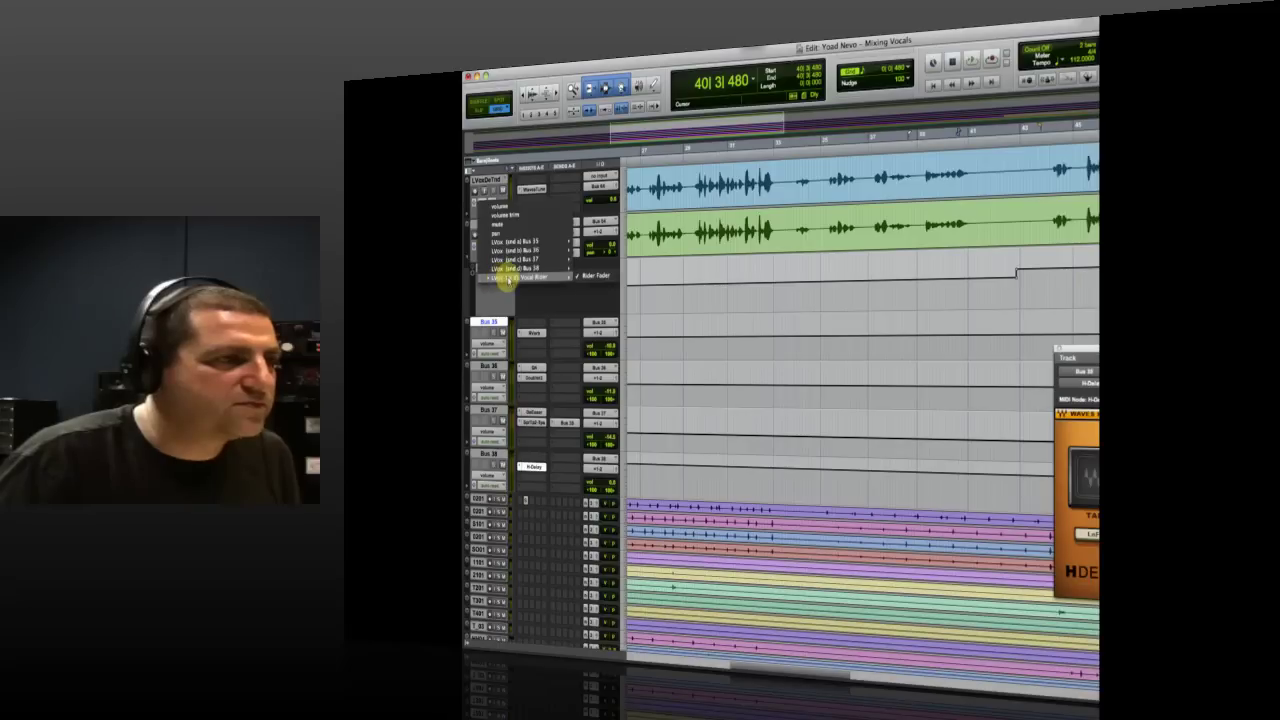
mouse_move(530, 268)
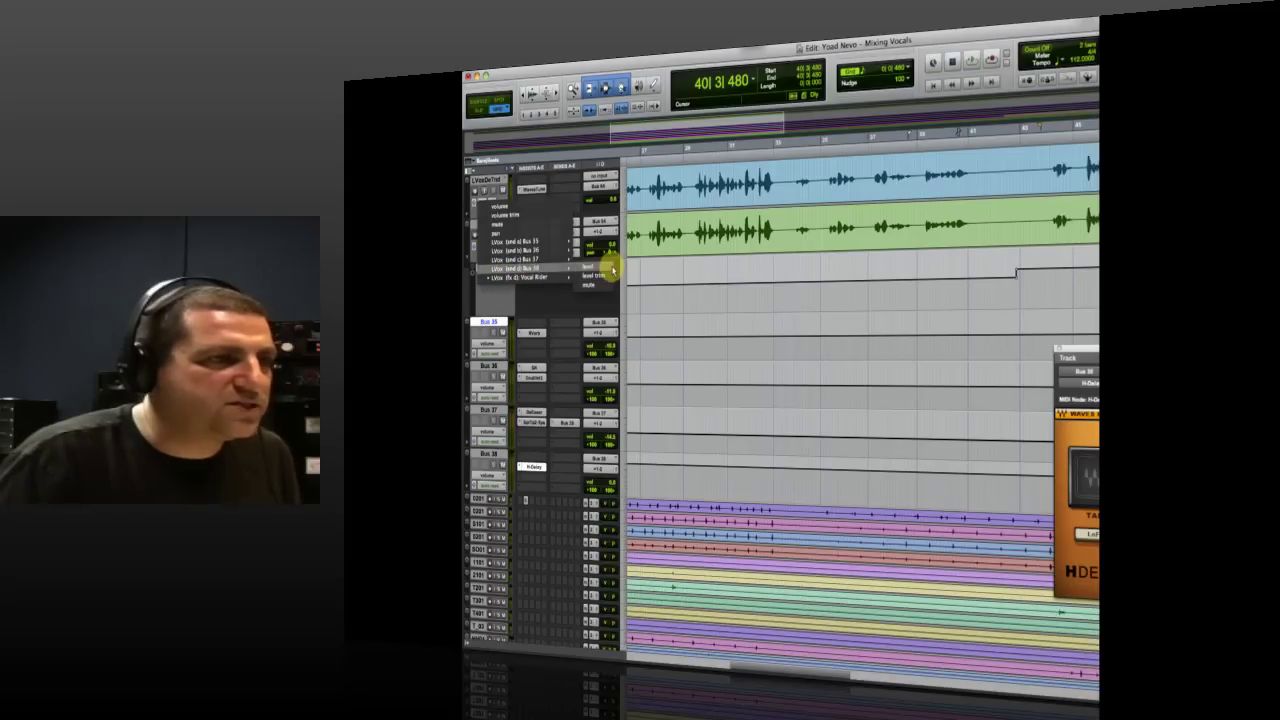
left_click(609, 268)
left_click_drag(692, 268, 697, 411)
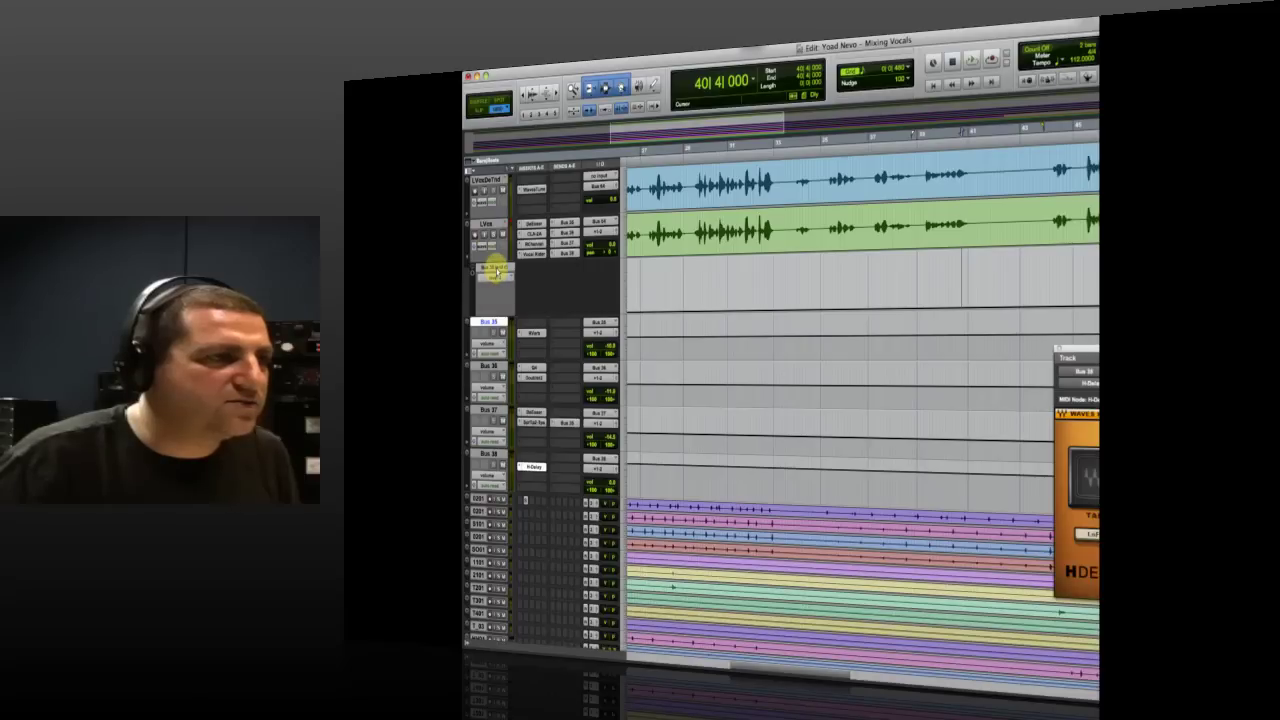
- Open LVox's Bus 38 send window and switch the track to an automation mode that records fader moves
left_click(566, 251)
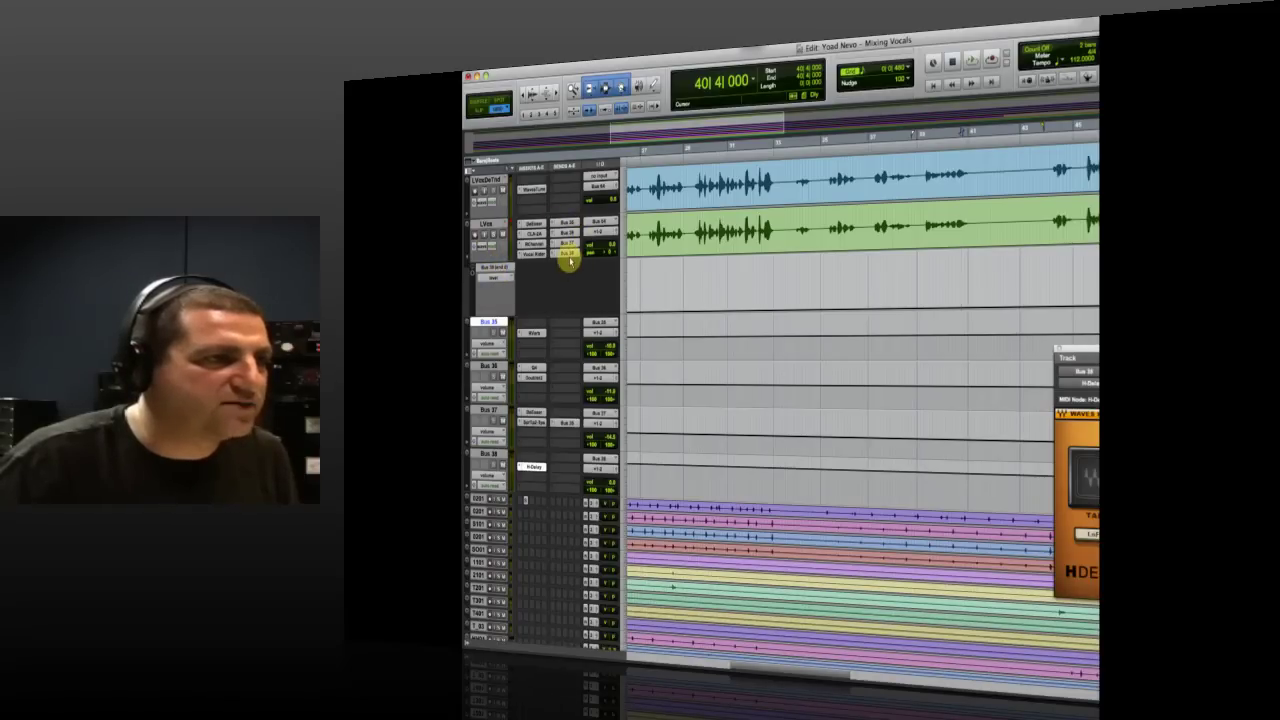
left_click(488, 246)
left_click(512, 259)
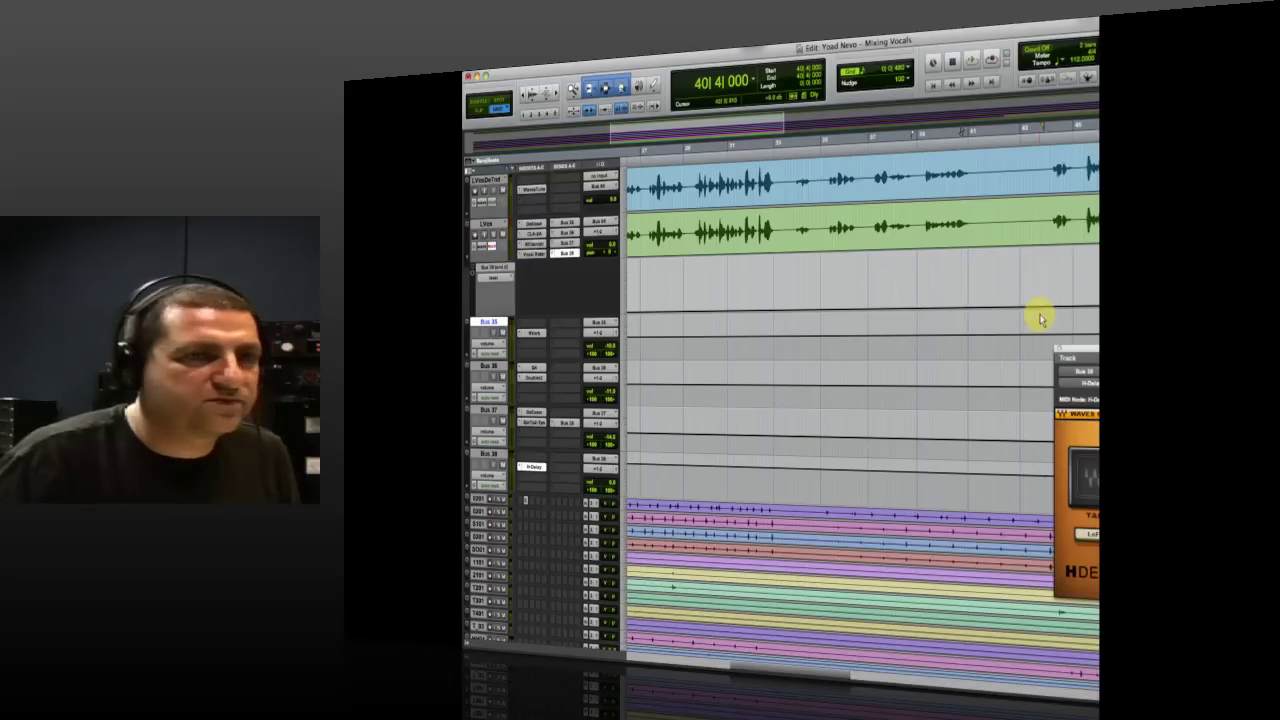
- Try recording a rise in LVox's Bus 38 send level around bar 40 during playback, and undo the pass
key("space")
key("space")
left_click(945, 283)
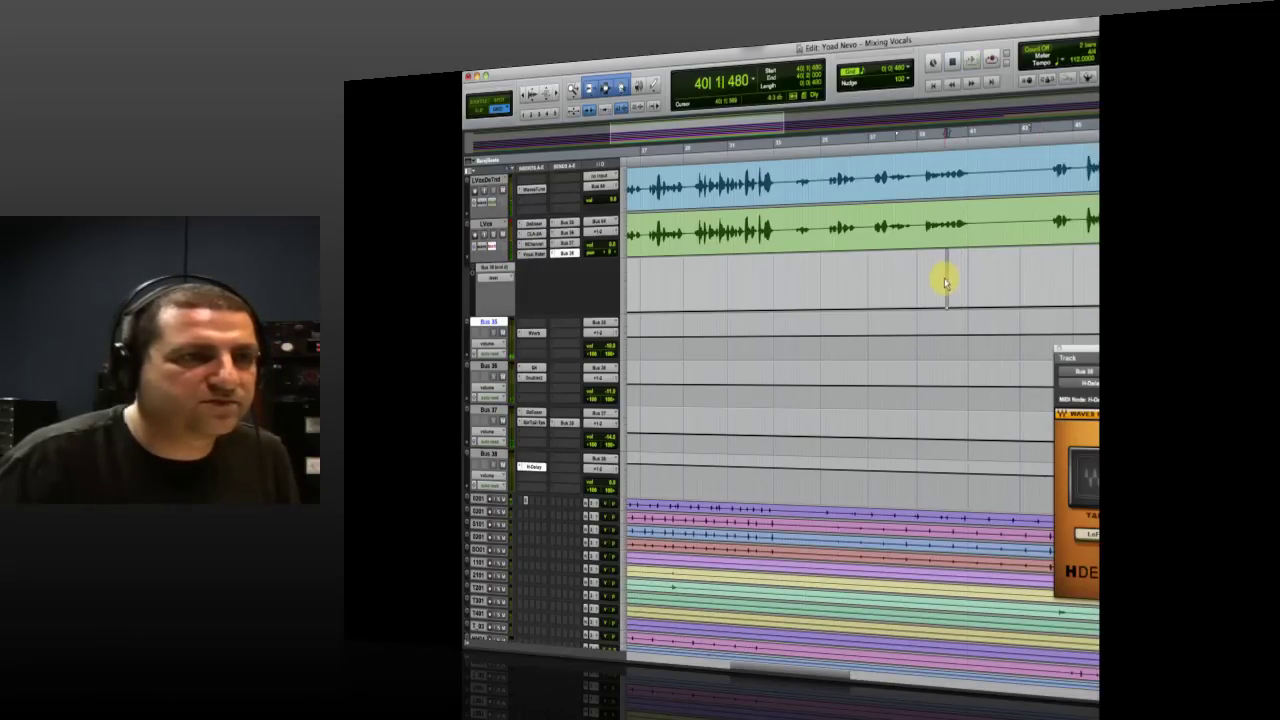
key("space")
left_click(925, 285)
key("space")
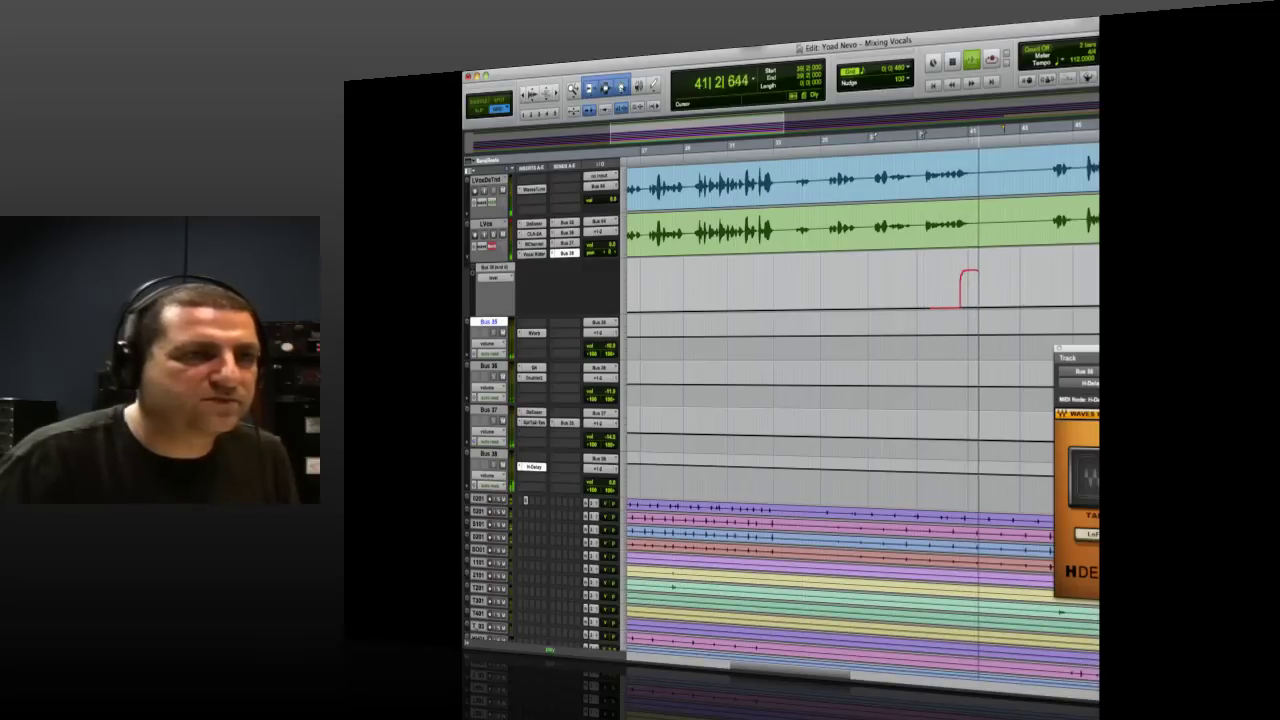
key("space")
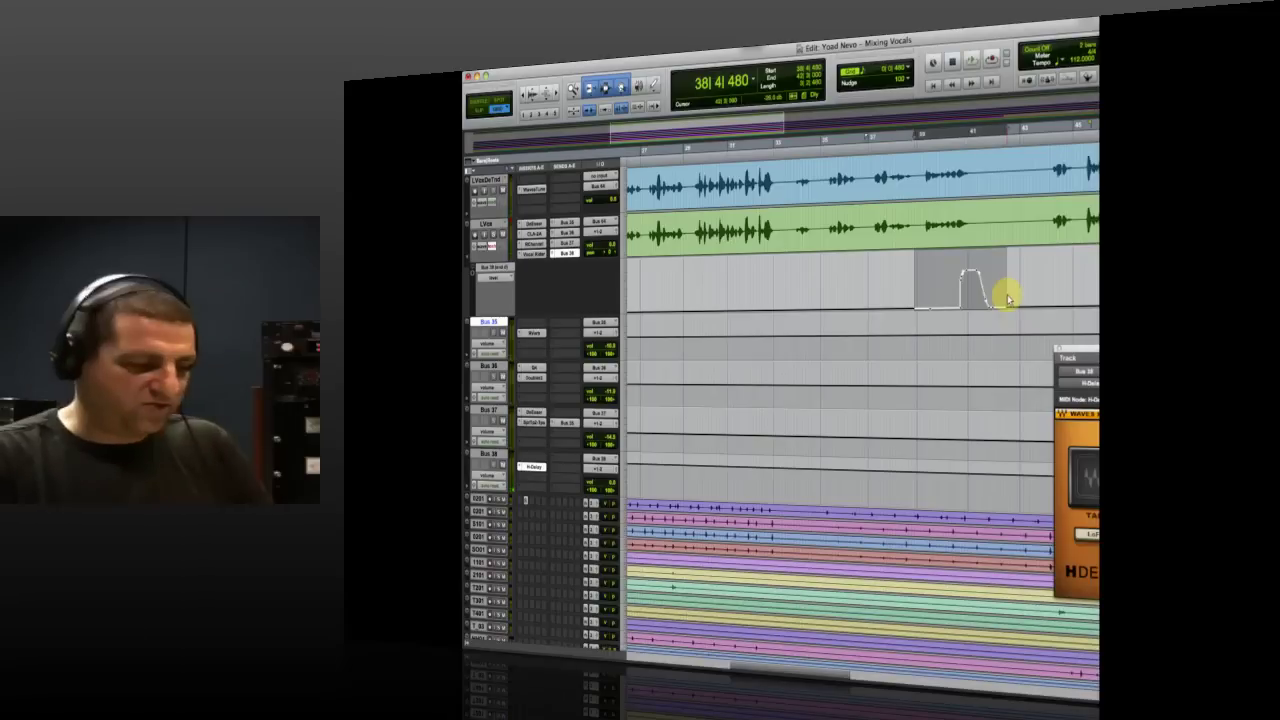
key("super+z")
- Look over the whole song's tracks and audition the lead vocal from bar 67
key("super+bracketleft")
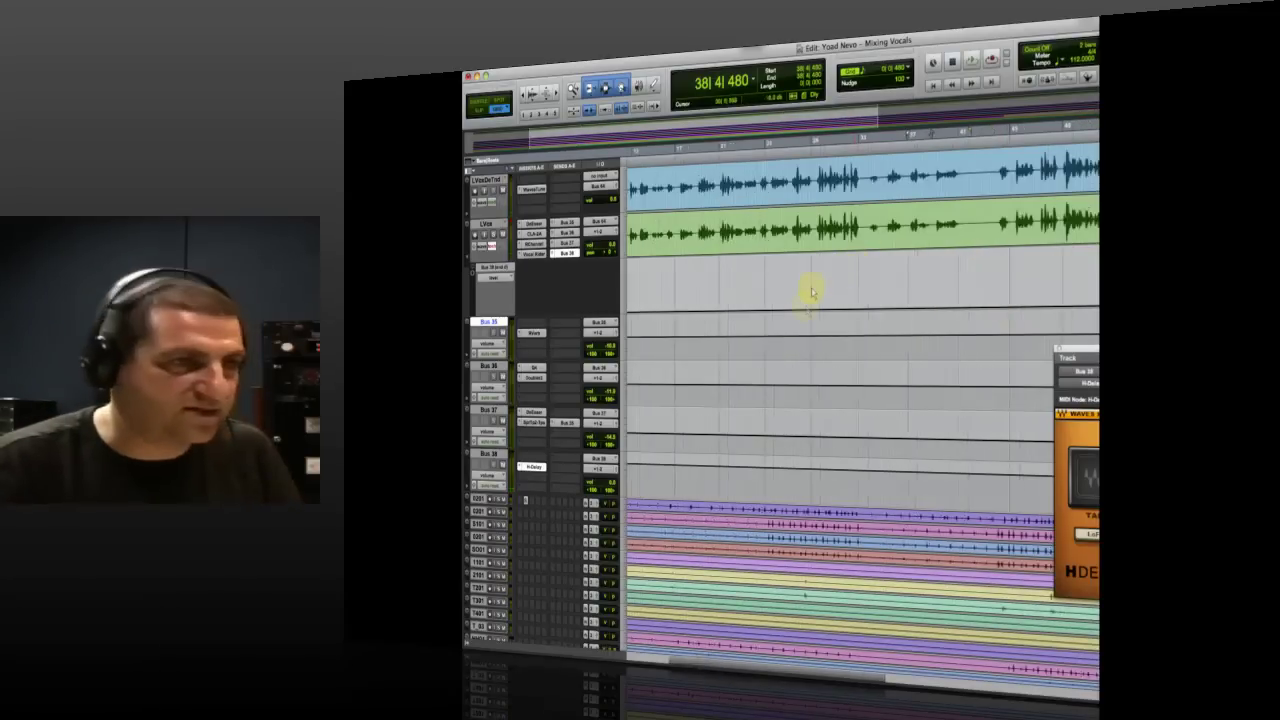
scroll(790, 400, "down", 5)
key("super+bracketleft")
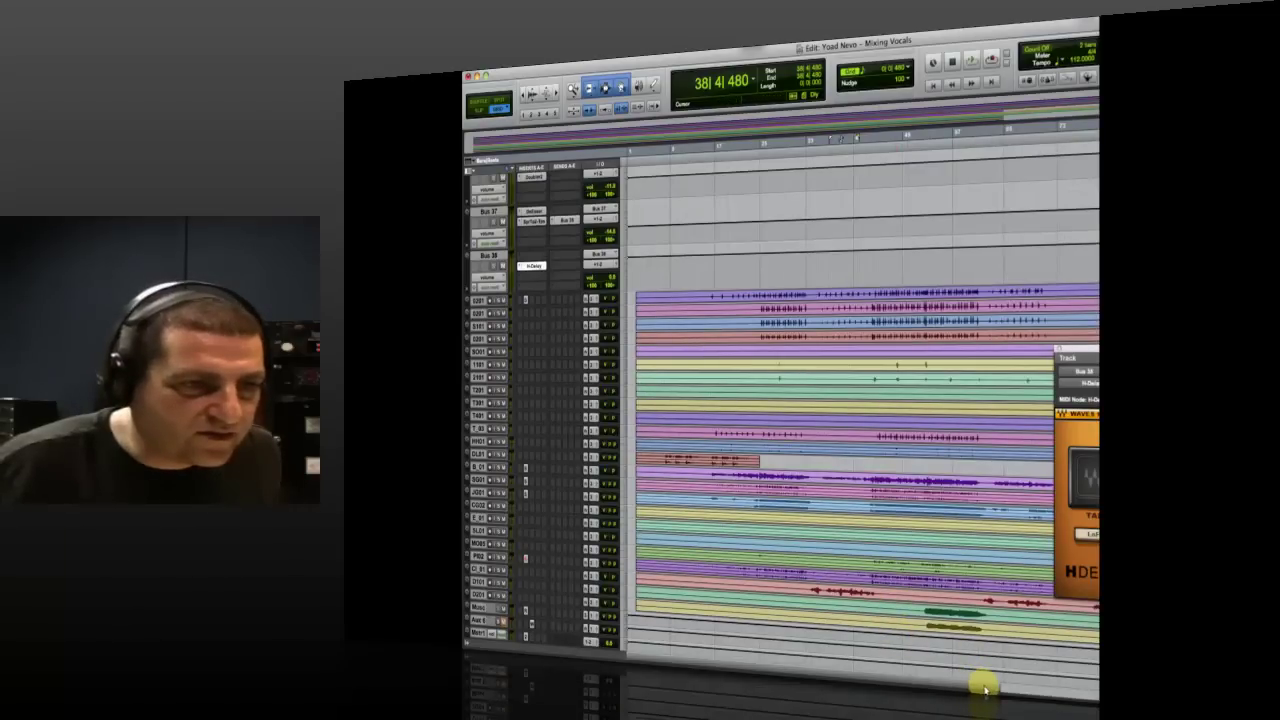
key("super+bracketright")
left_click_drag(1090, 686, 968, 686)
scroll(934, 394, "up", 5)
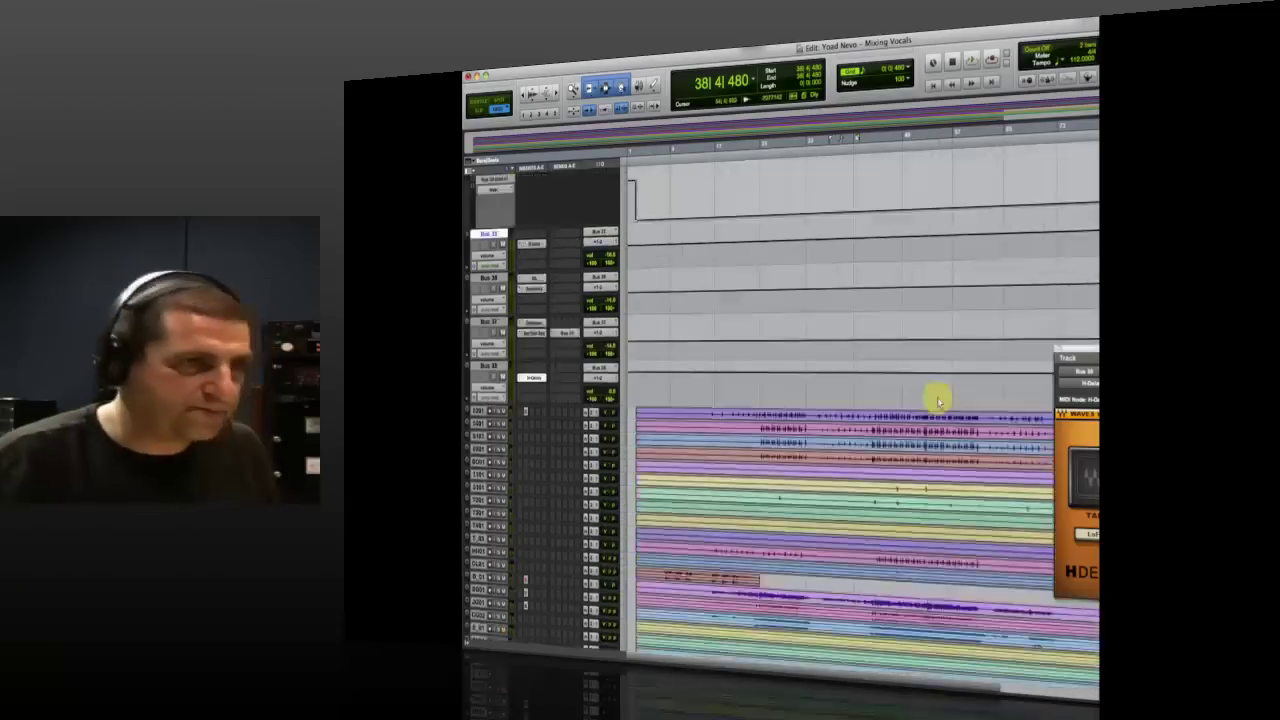
left_click(1018, 208)
key("space")
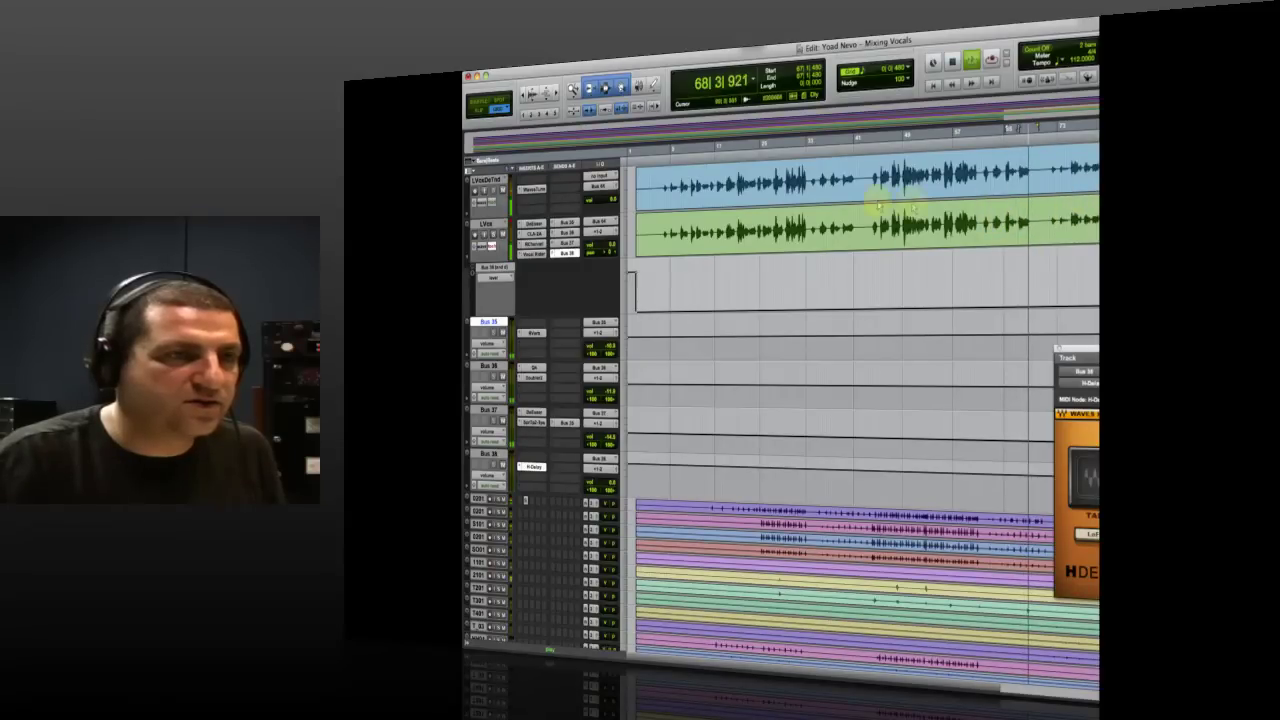
key("space")
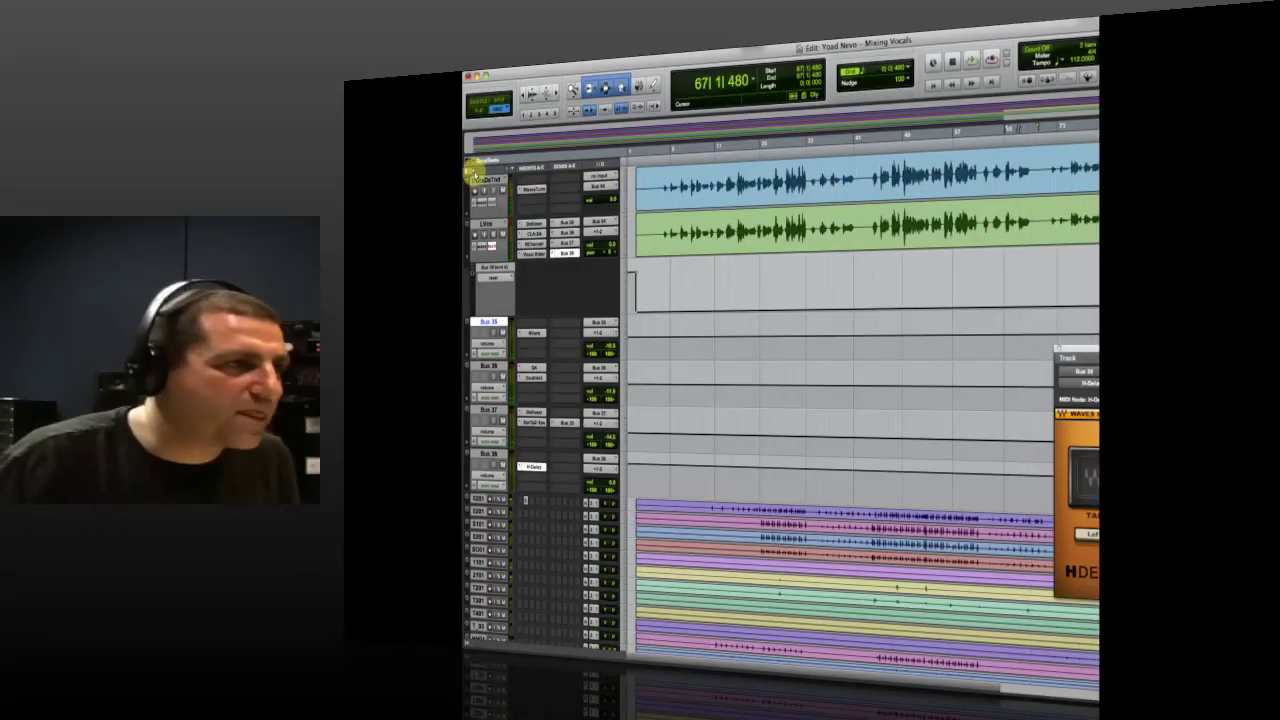
- Open the track list, make the hidden Vx Fx_02 track visible in the session and close the list again
left_click(470, 160)
left_click(489, 147)
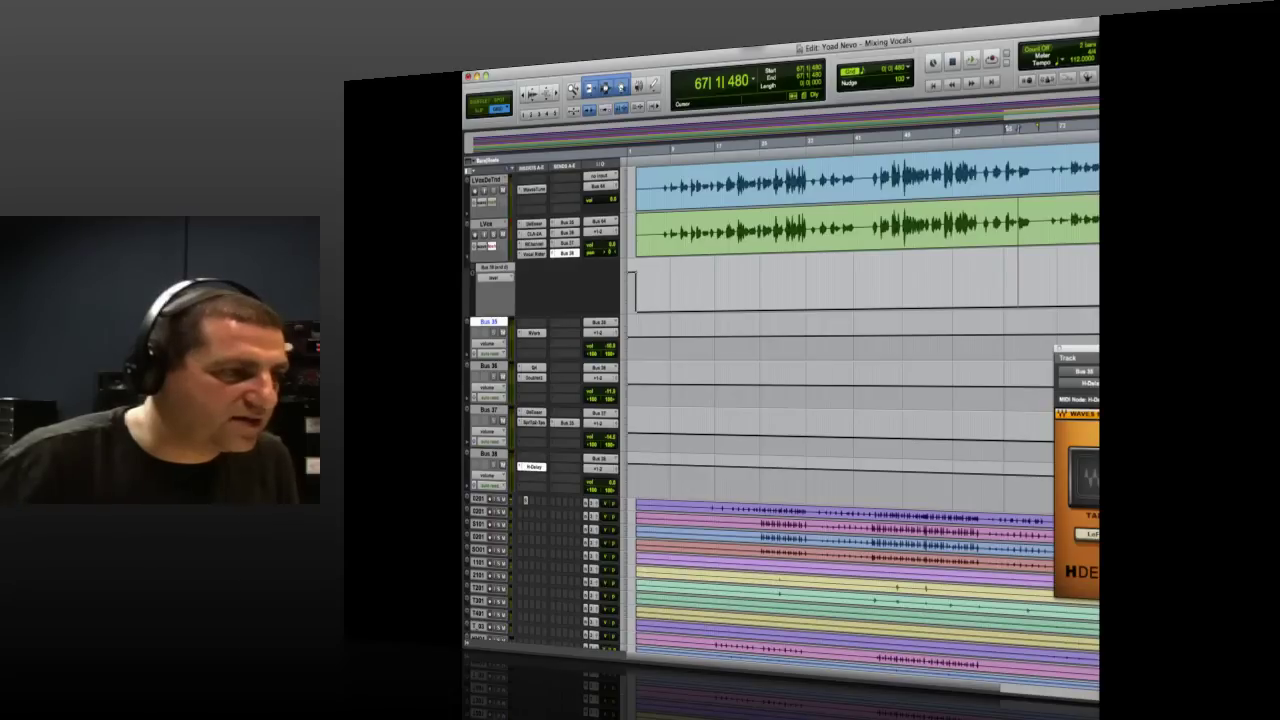
left_click(468, 642)
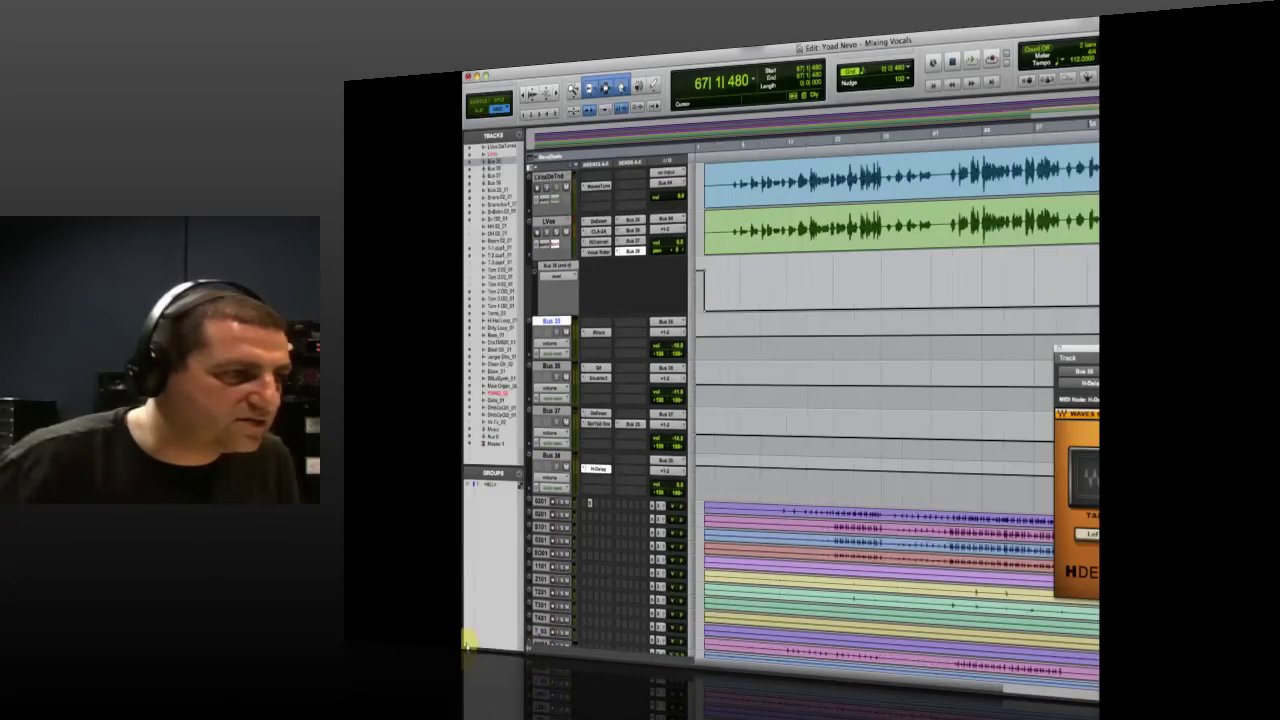
right_click(500, 425)
left_click(527, 428)
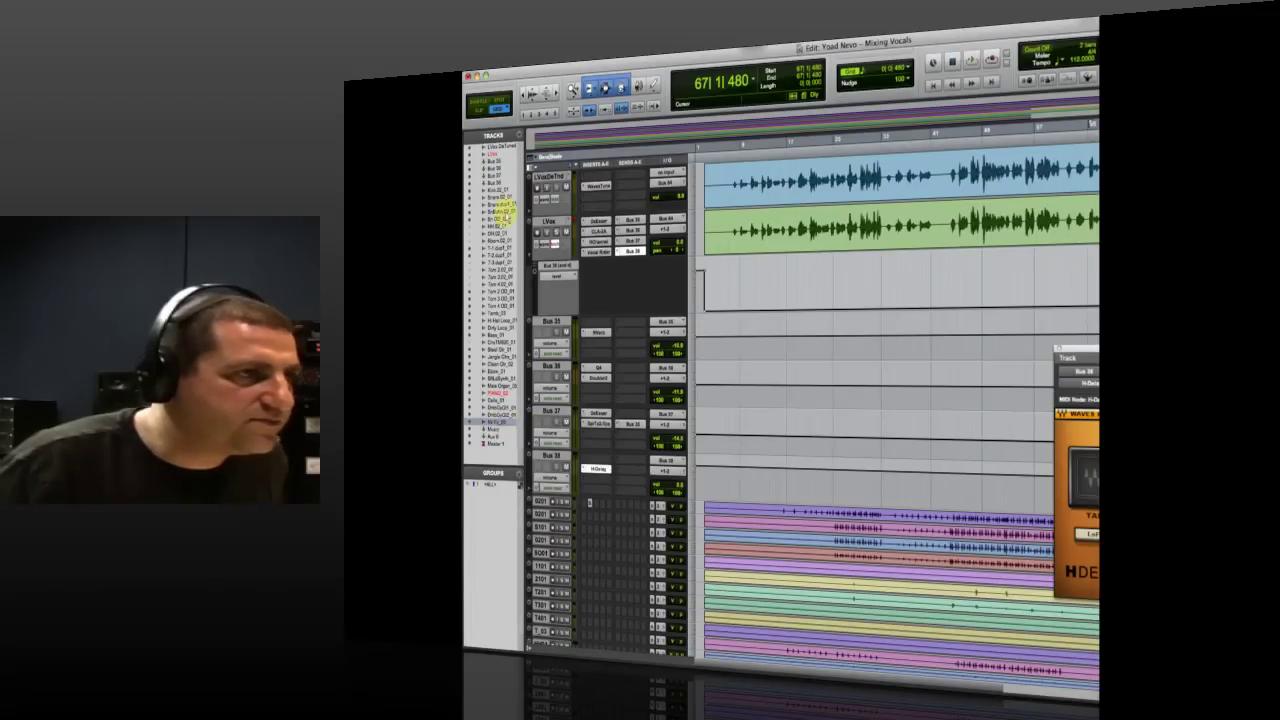
left_click(540, 640)
scroll(822, 530, "down", 10)
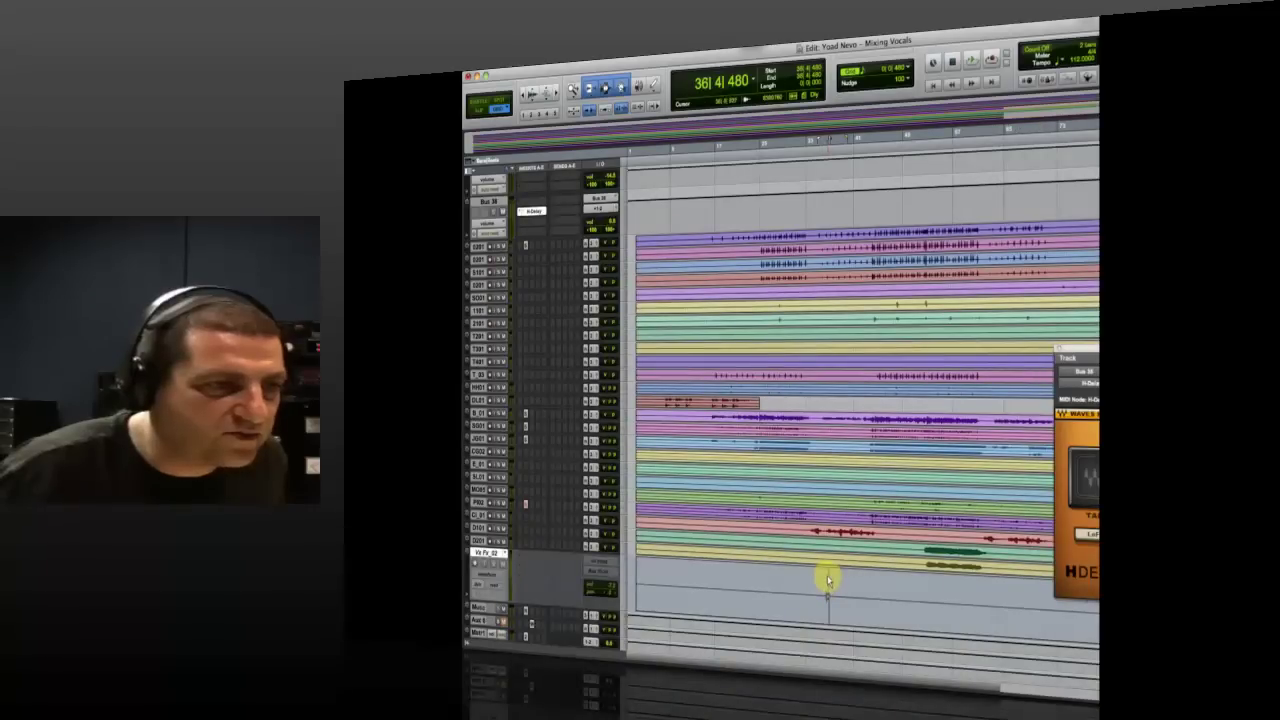
scroll(832, 312, "up", 5)
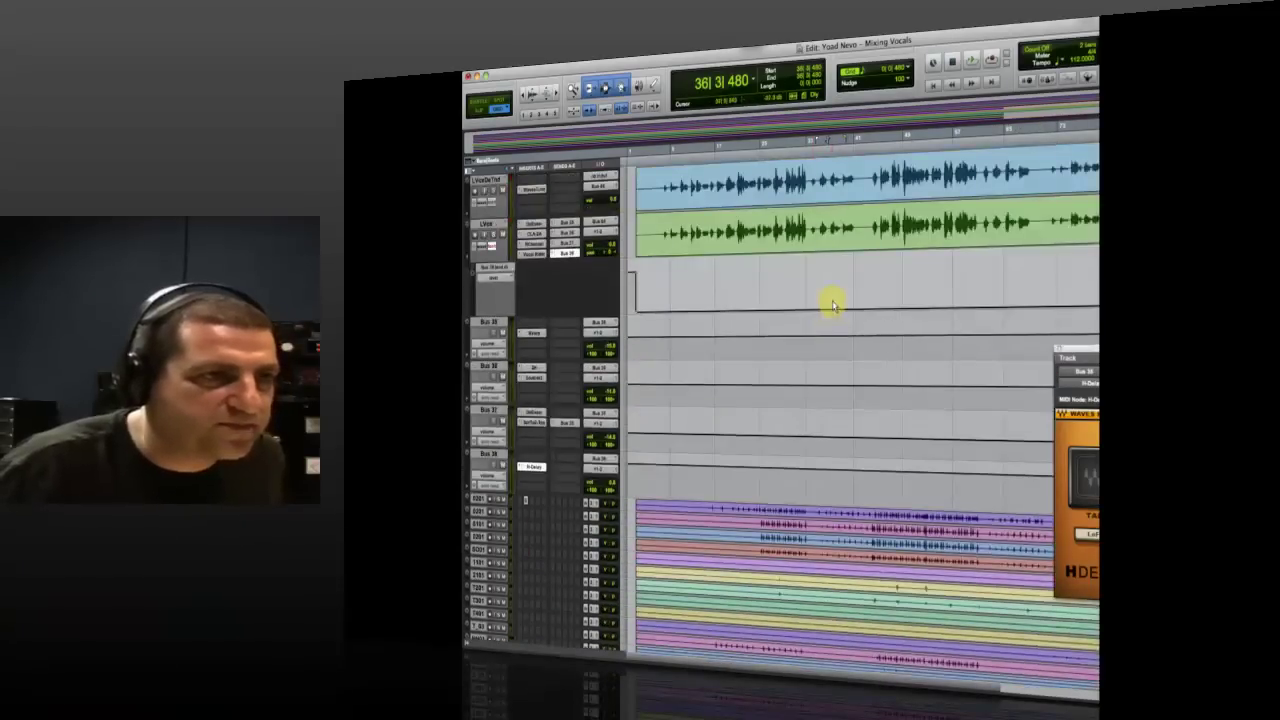
- Audition the lead vocal from bar 39 and from the end of bar 31 to find the phrase for the delay
left_click(844, 272)
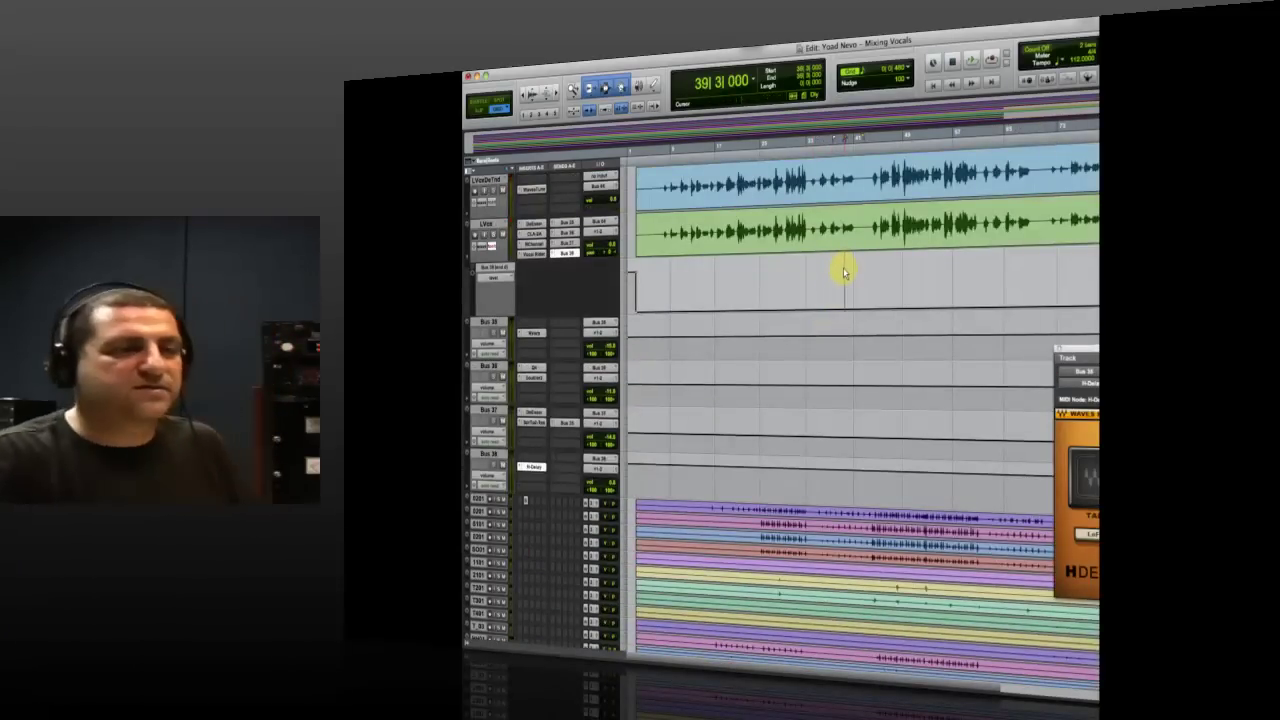
key("space")
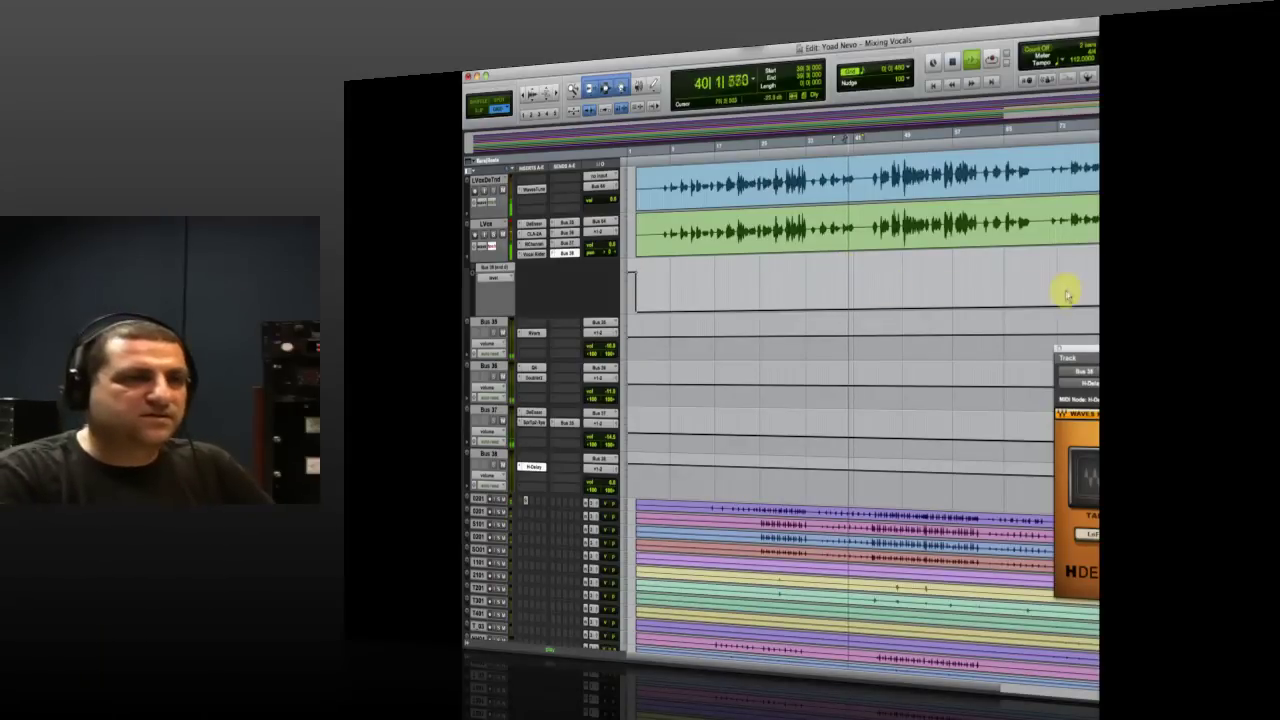
left_click(805, 279)
key("space")
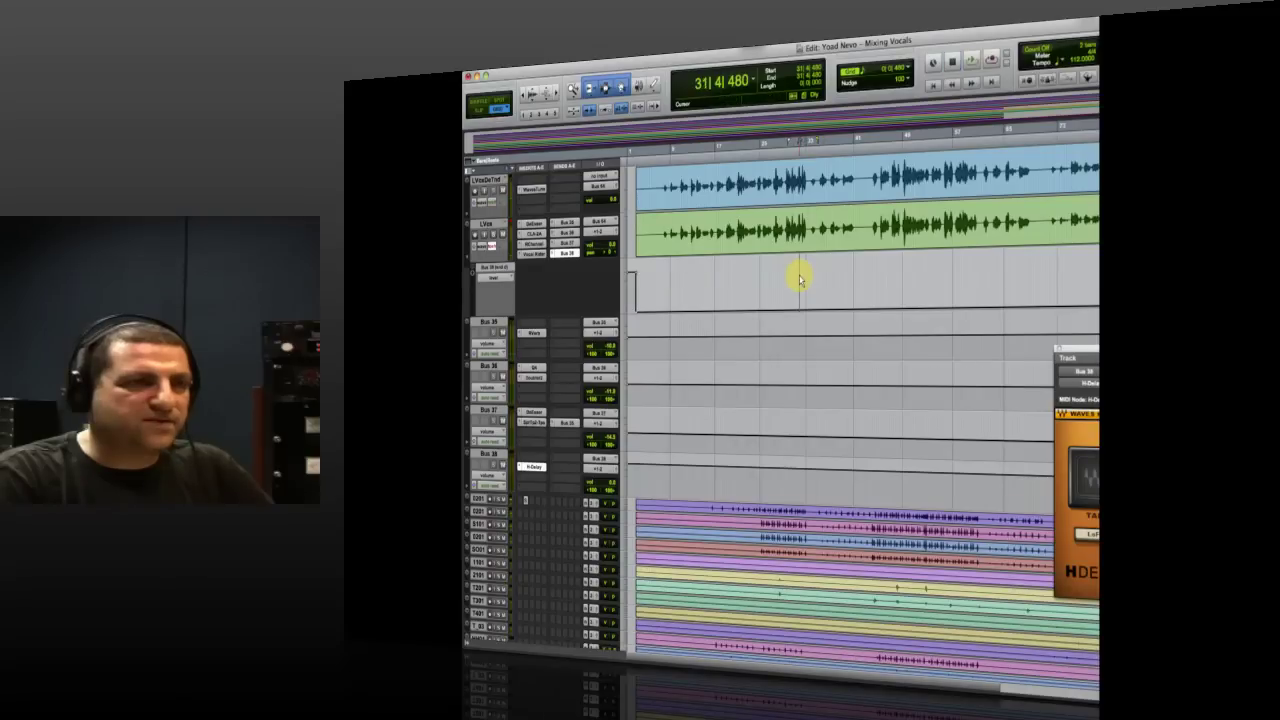
key("space")
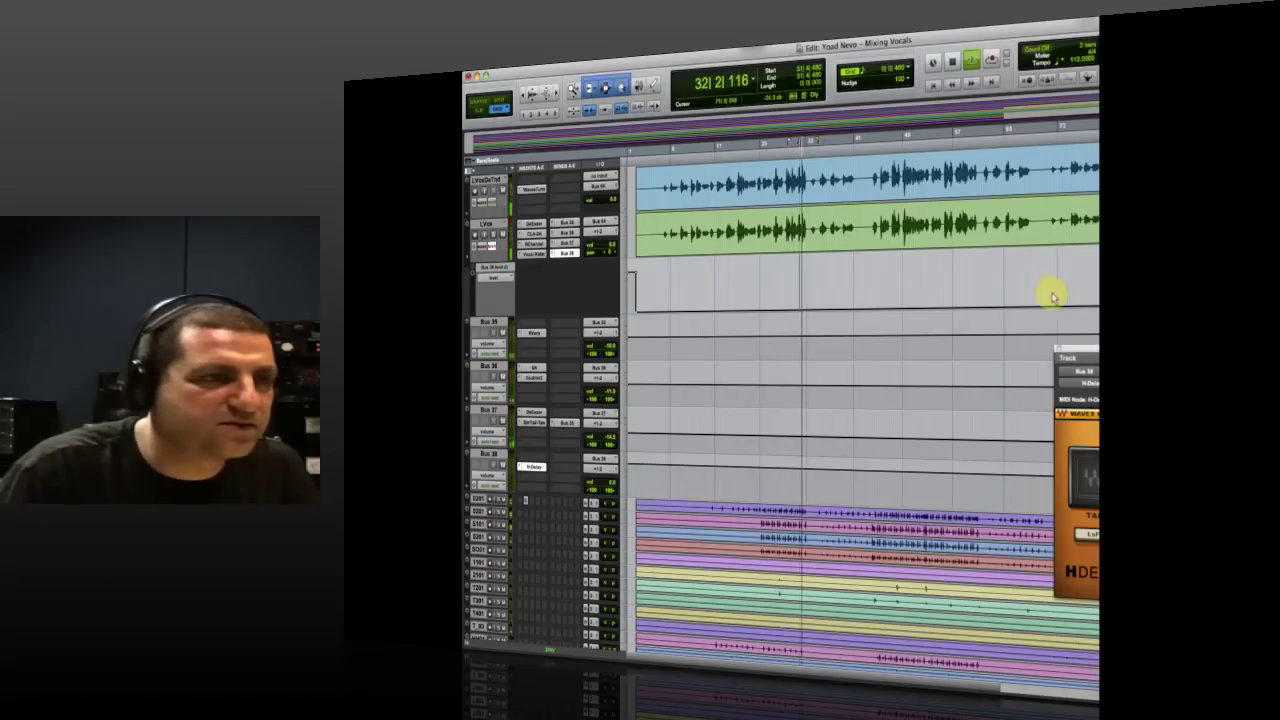
key("space")
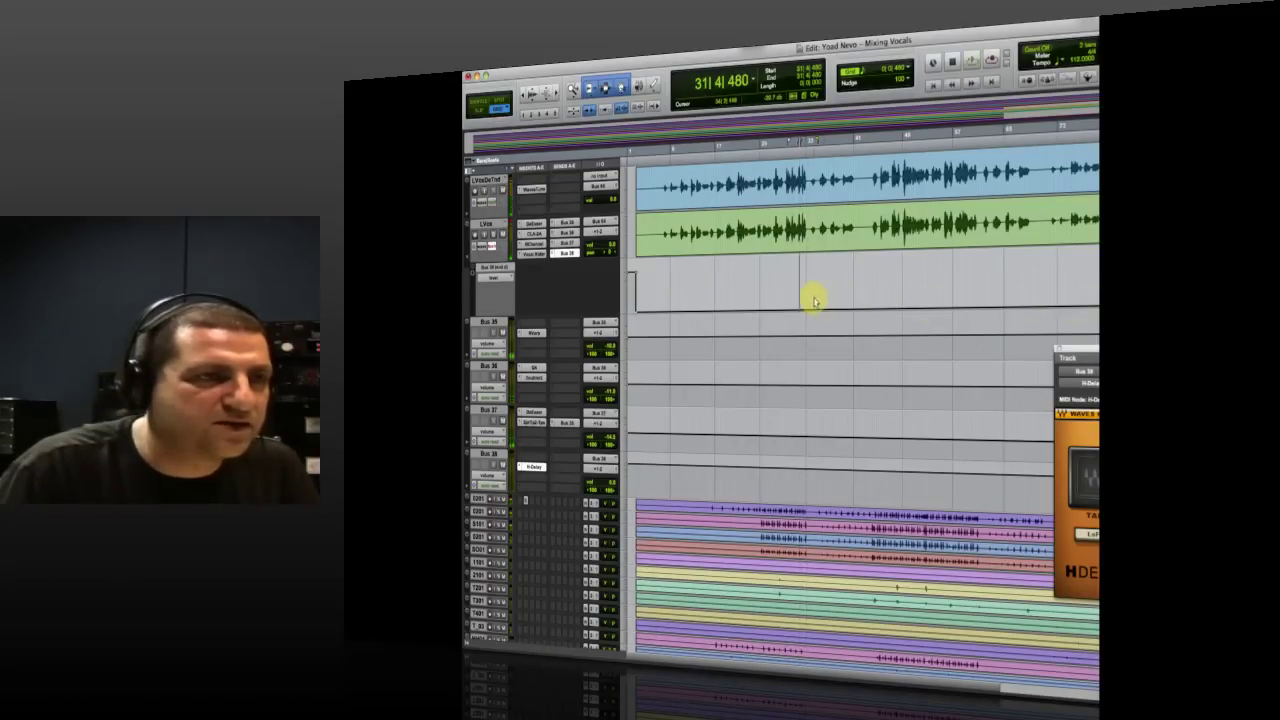
- Record a short rise in LVox's Bus 38 send level around bar 33 and trim the recorded peak down
key("space")
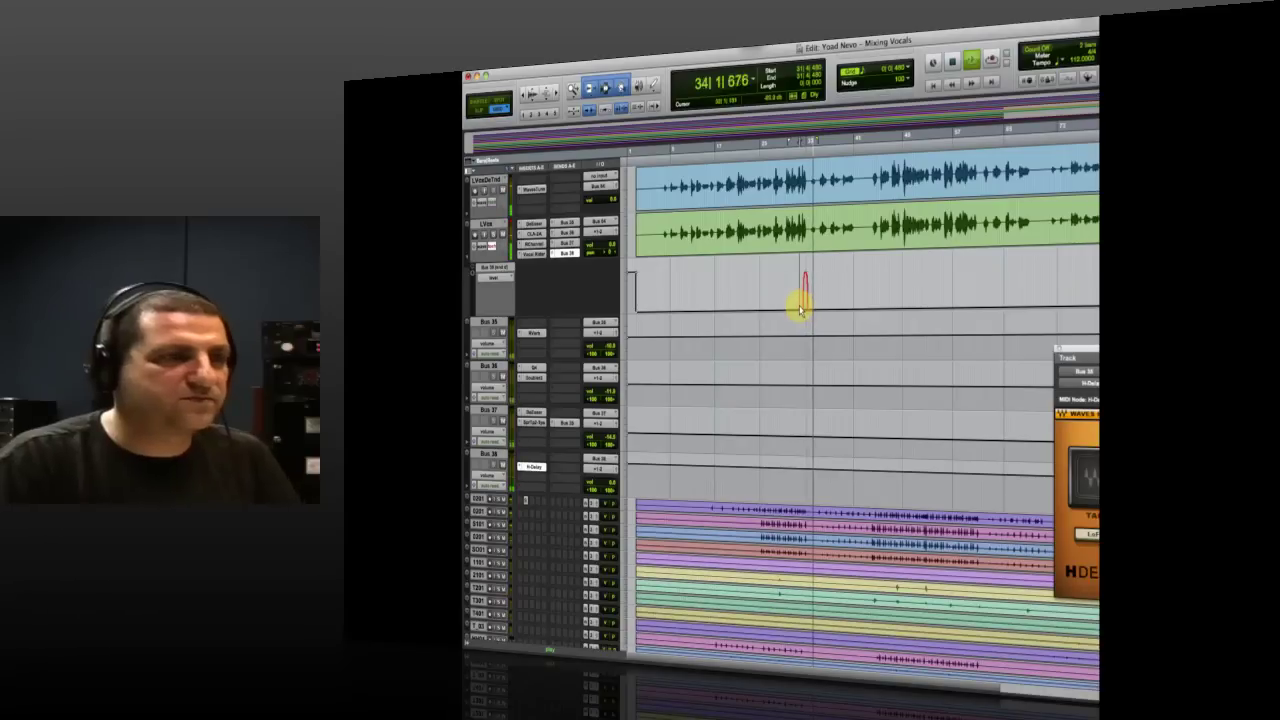
key("space")
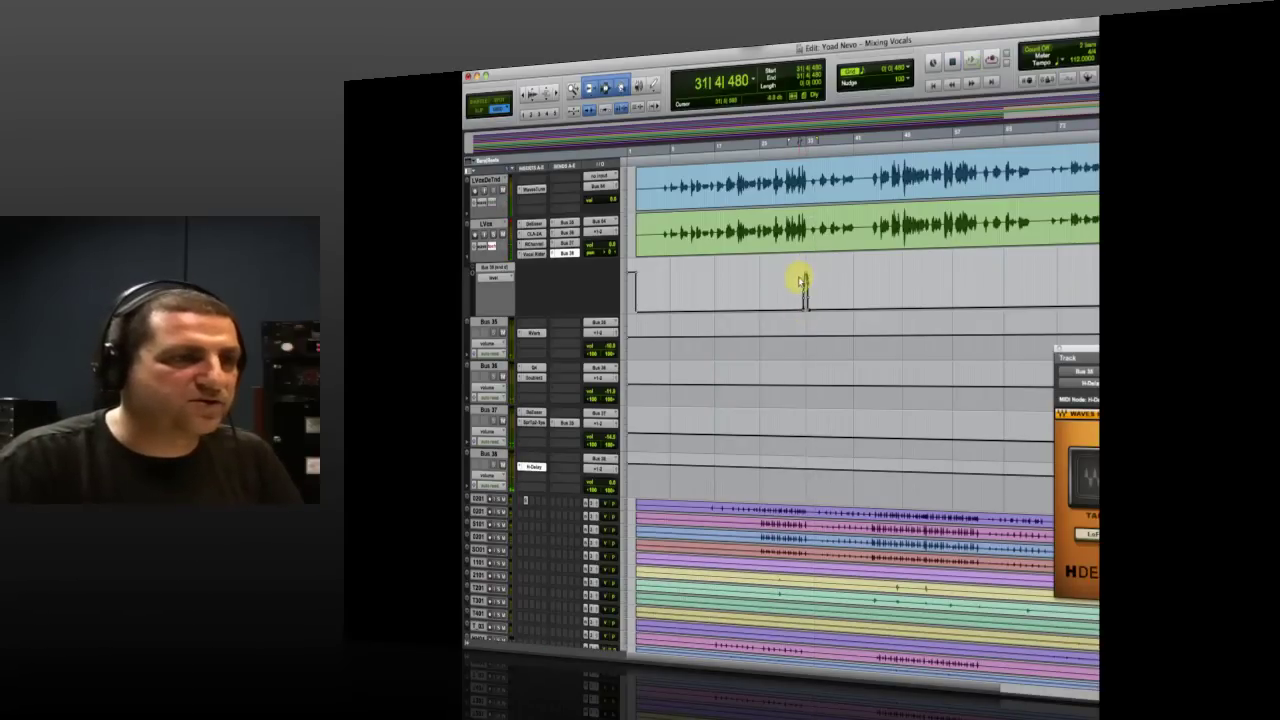
left_click(808, 266)
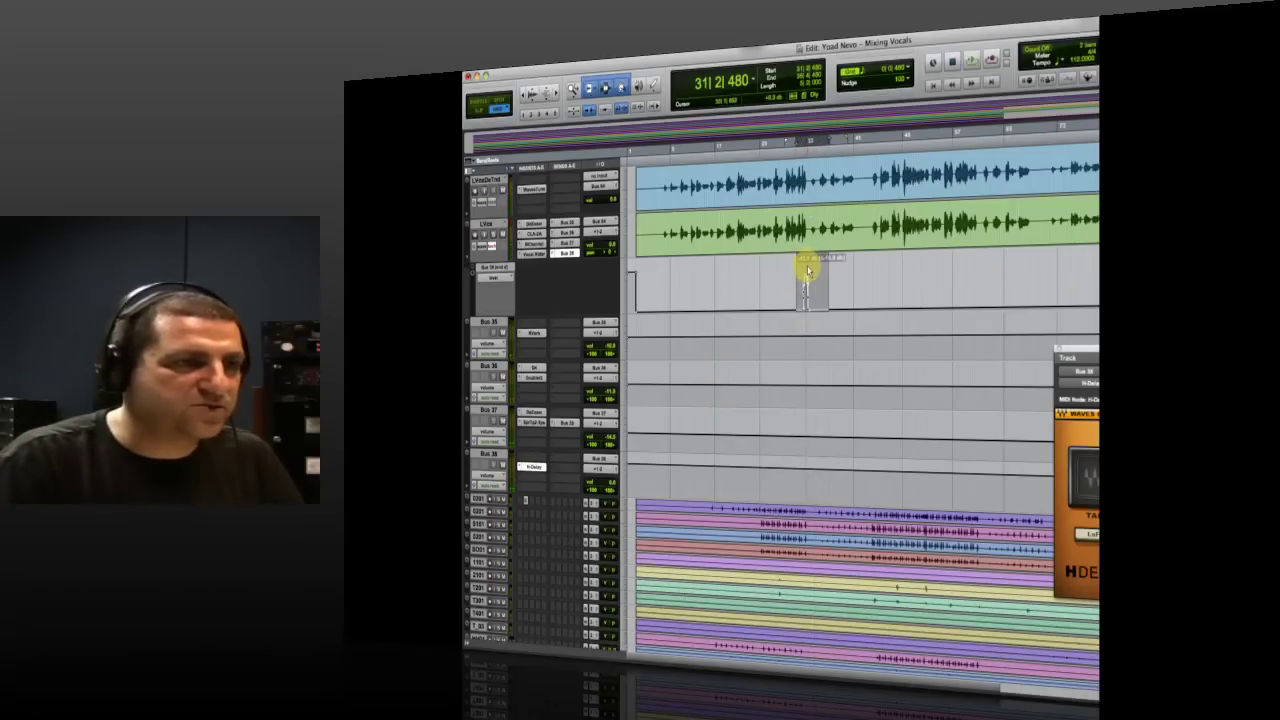
- Play back the send automation from bar 31, moving the H-Delay window into view and checking the Vx Fx_02 track
left_click(796, 288)
key("space")
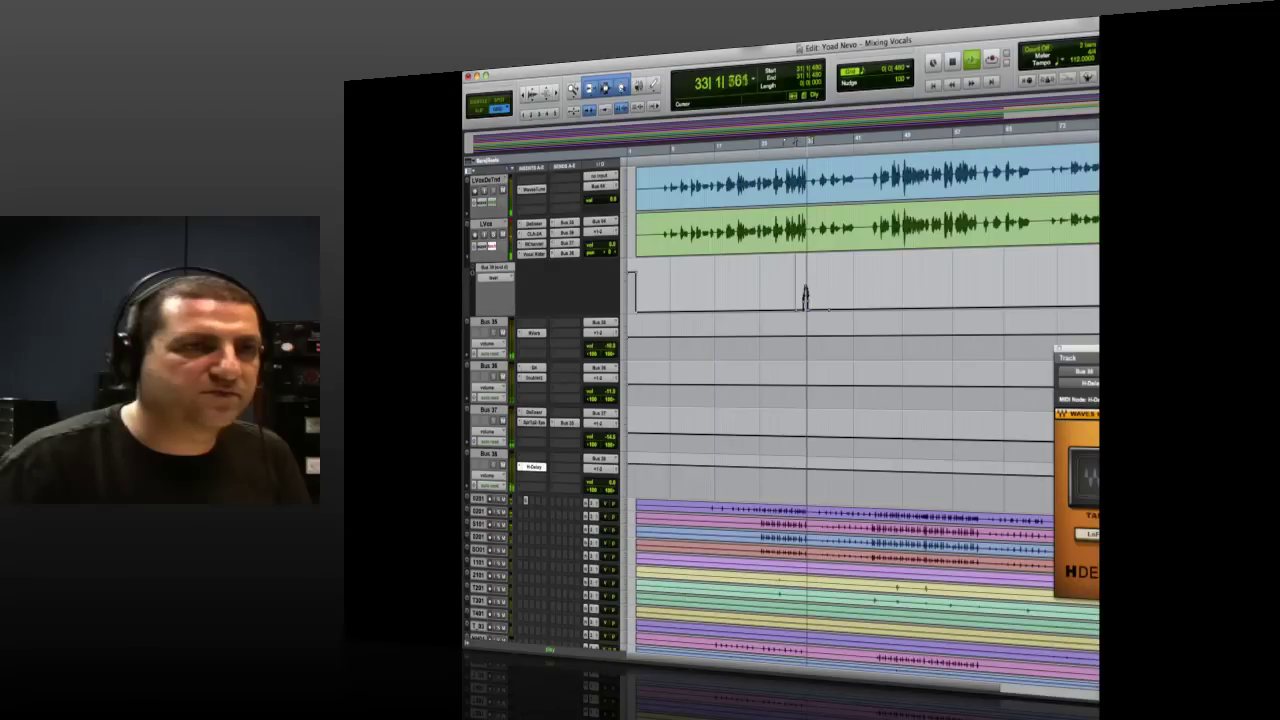
left_click_drag(1139, 353, 1024, 249)
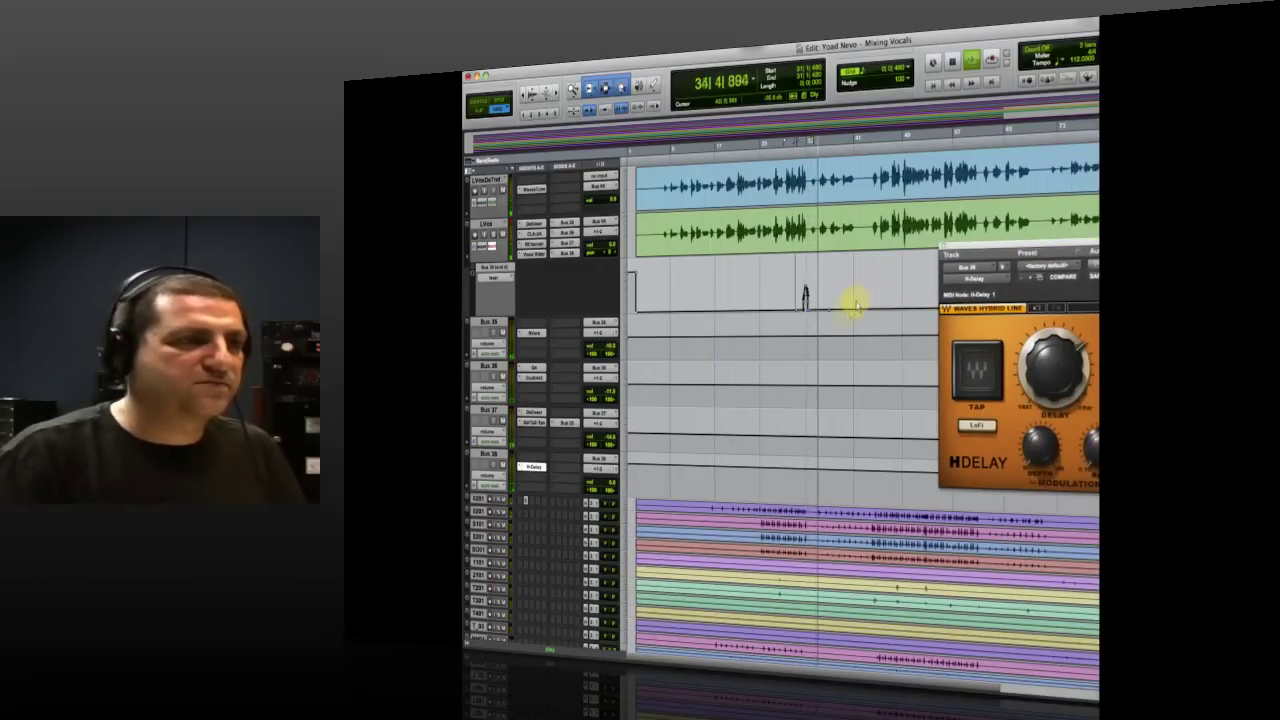
scroll(838, 326, "down", 5)
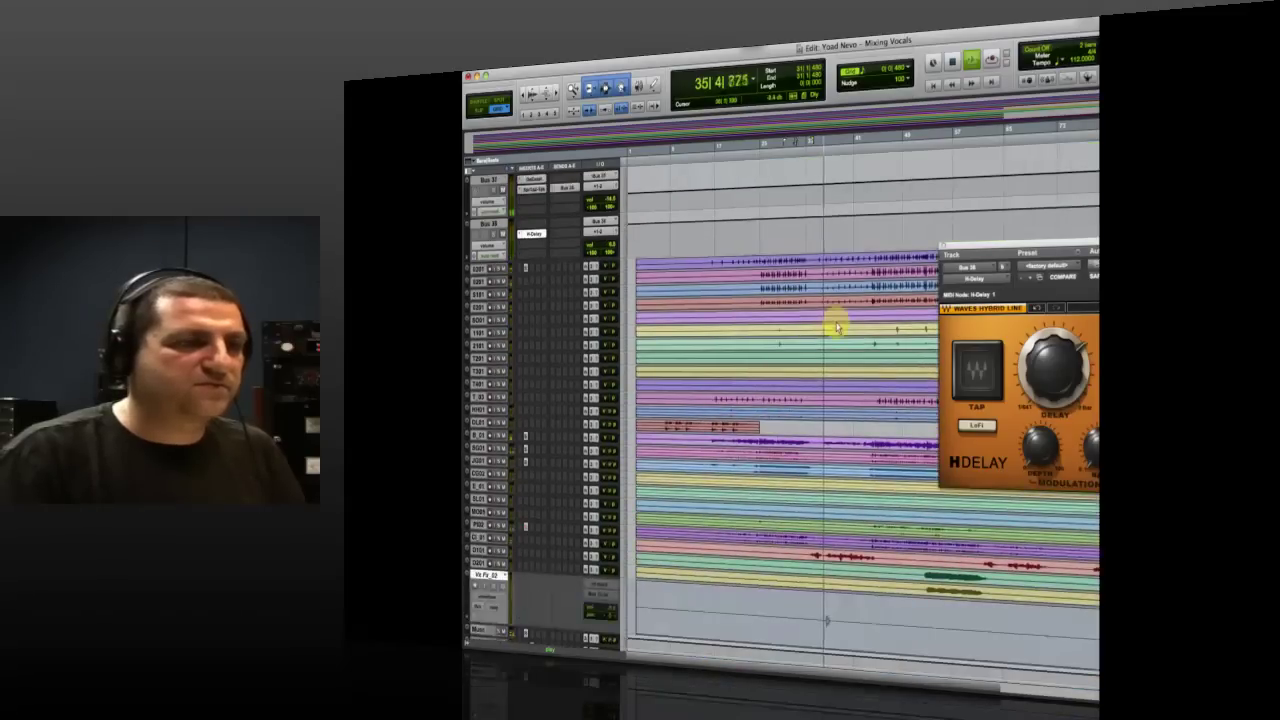
scroll(838, 326, "up", 8)
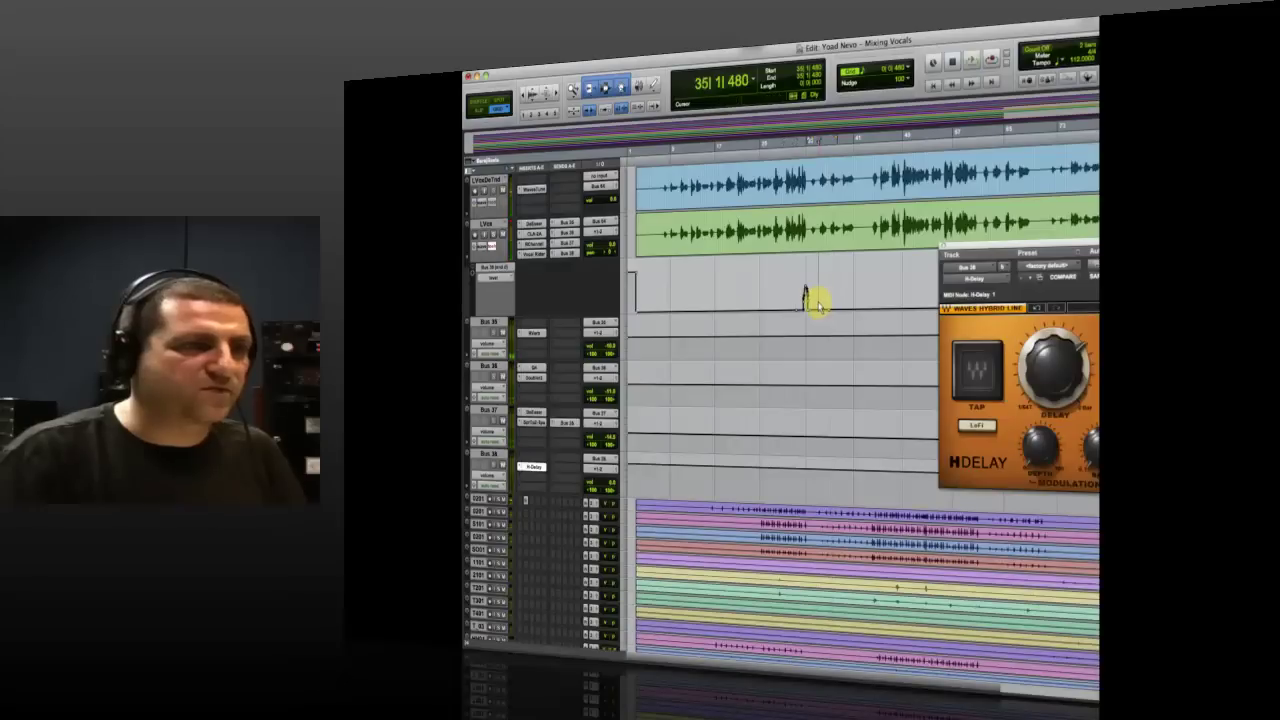
- Audition from bar 35 and record another short rise in LVox's Bus 38 send level around bar 36
key("space")
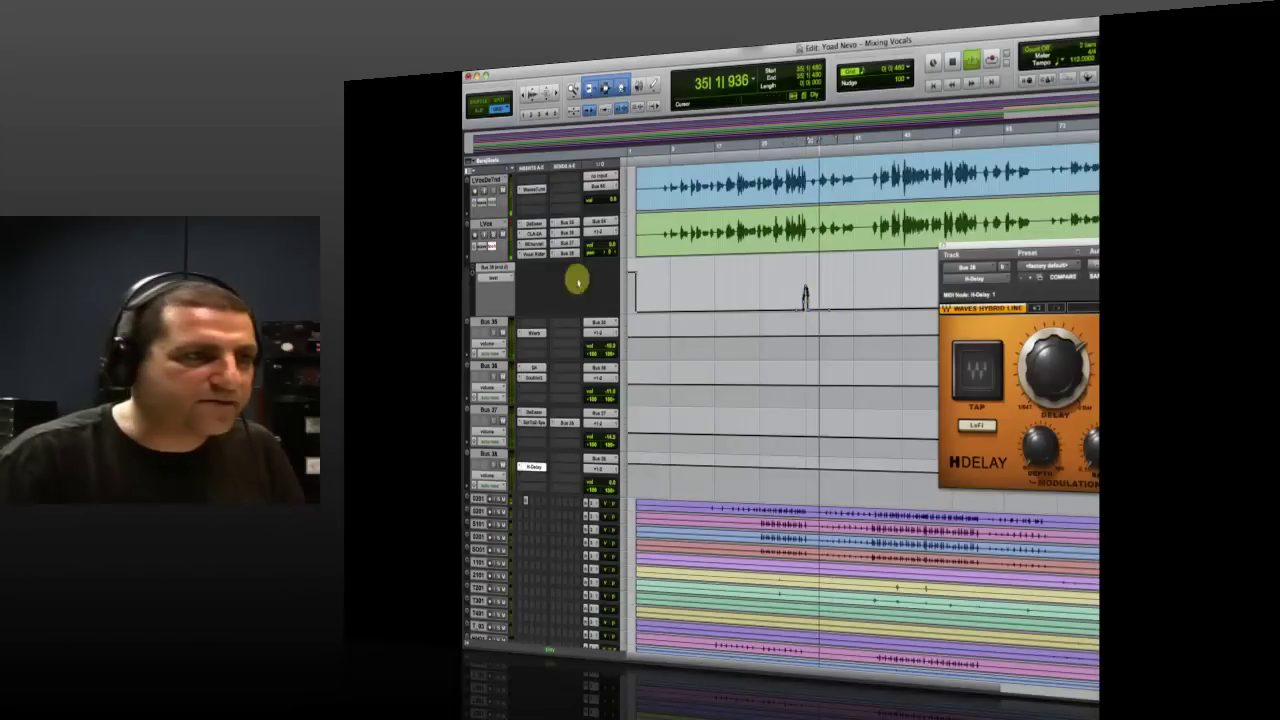
key("space")
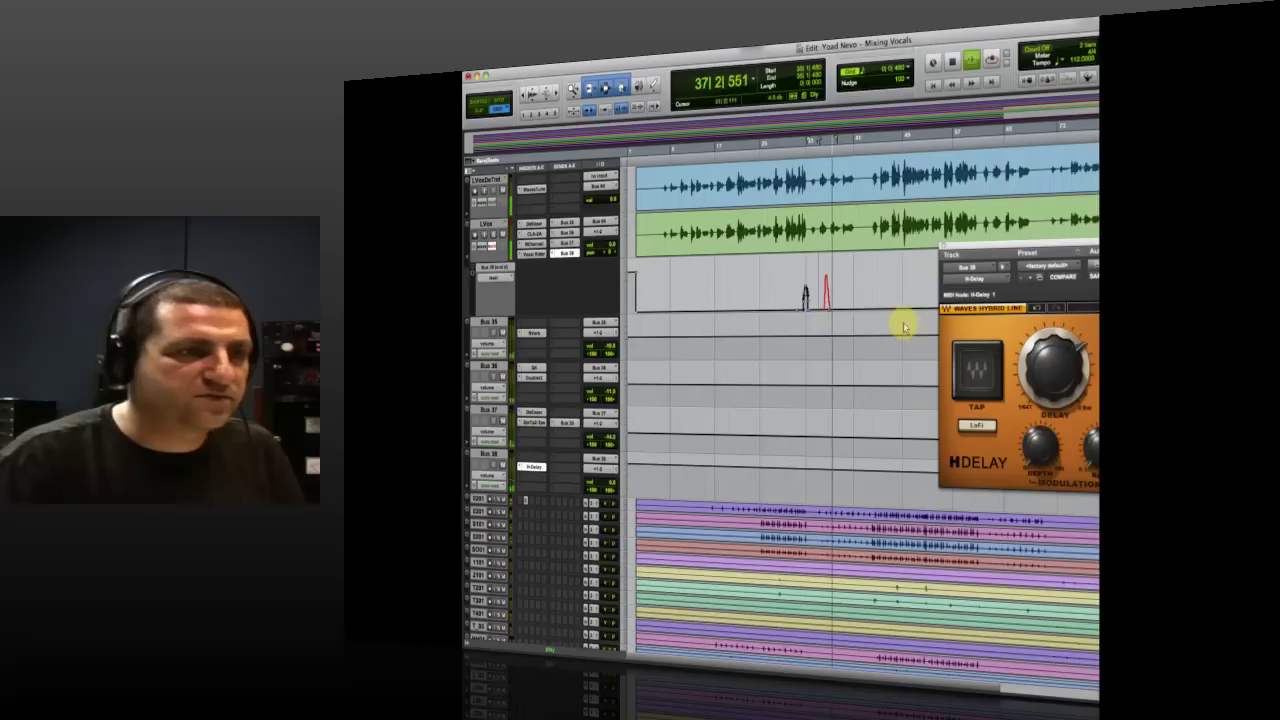
- Undo the last Bus 38 send automation pass on LVox and record a new short level rise near bar 36
key("super+z")
key("space")
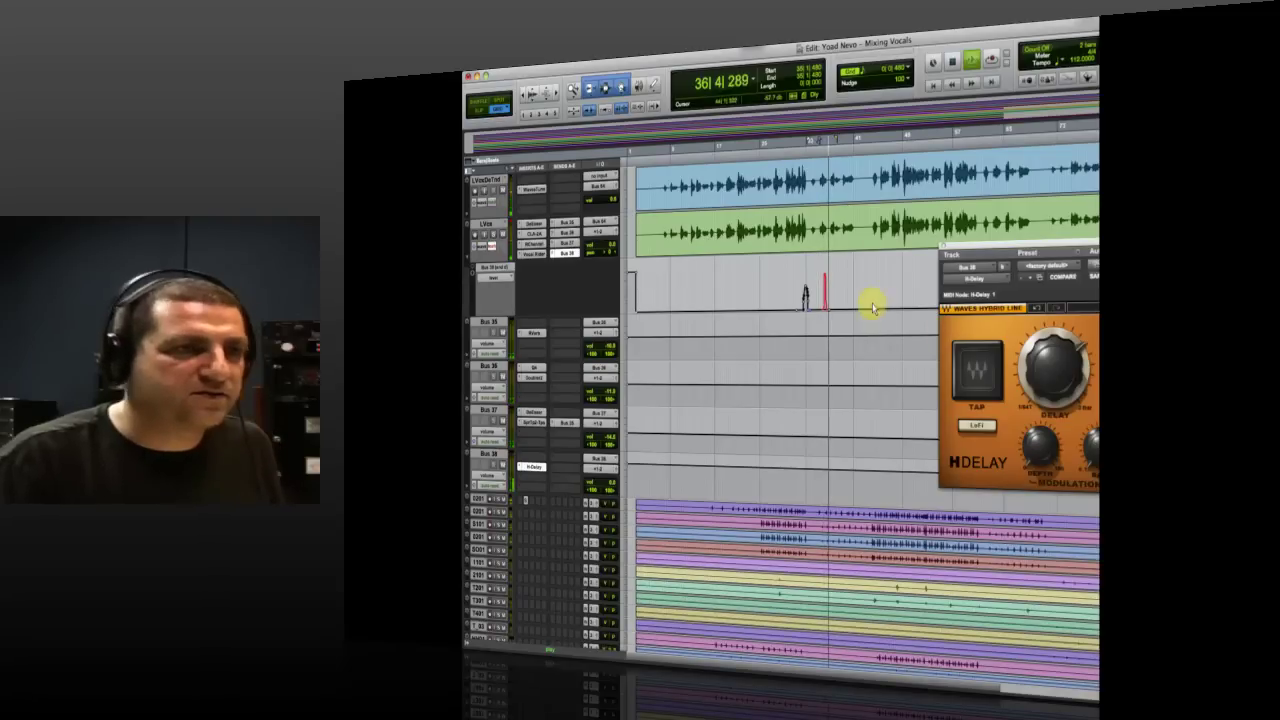
left_click(824, 301)
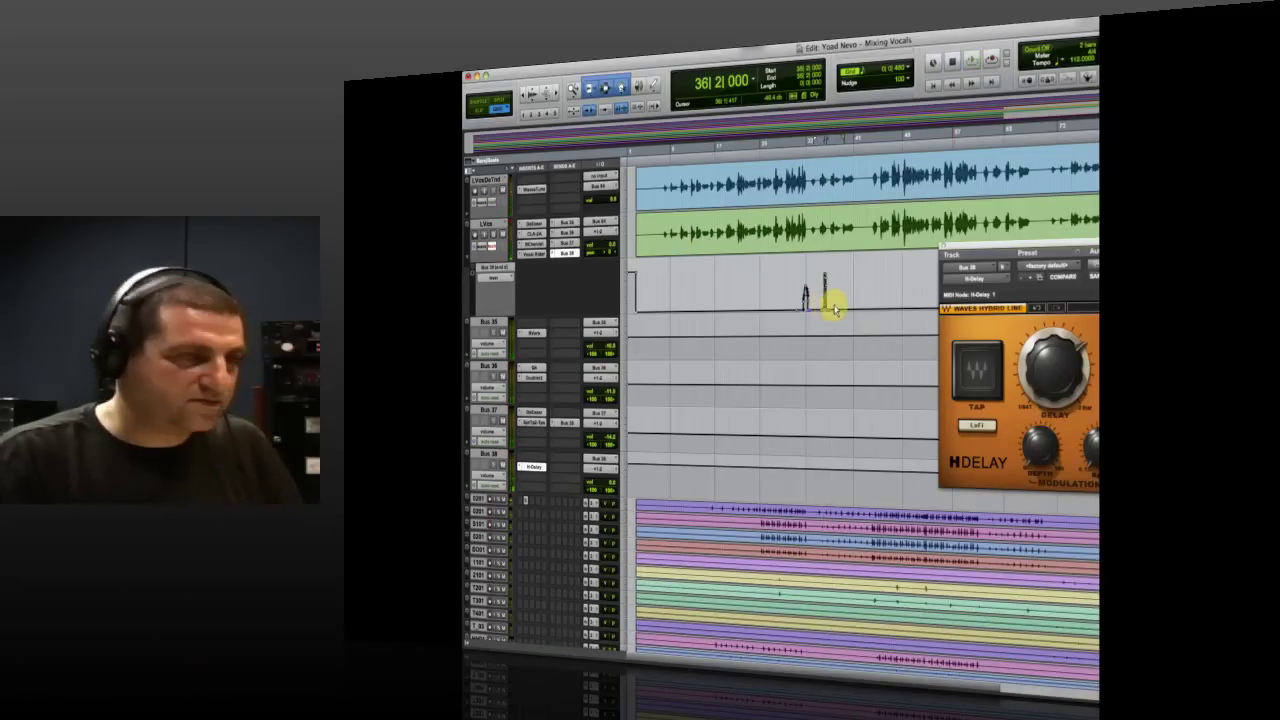
- Examine the Bus 38 send automation peak around bar 36 closely and audition it with the vocal from bar 35
left_click_drag(971, 251, 897, 371)
left_click(948, 283)
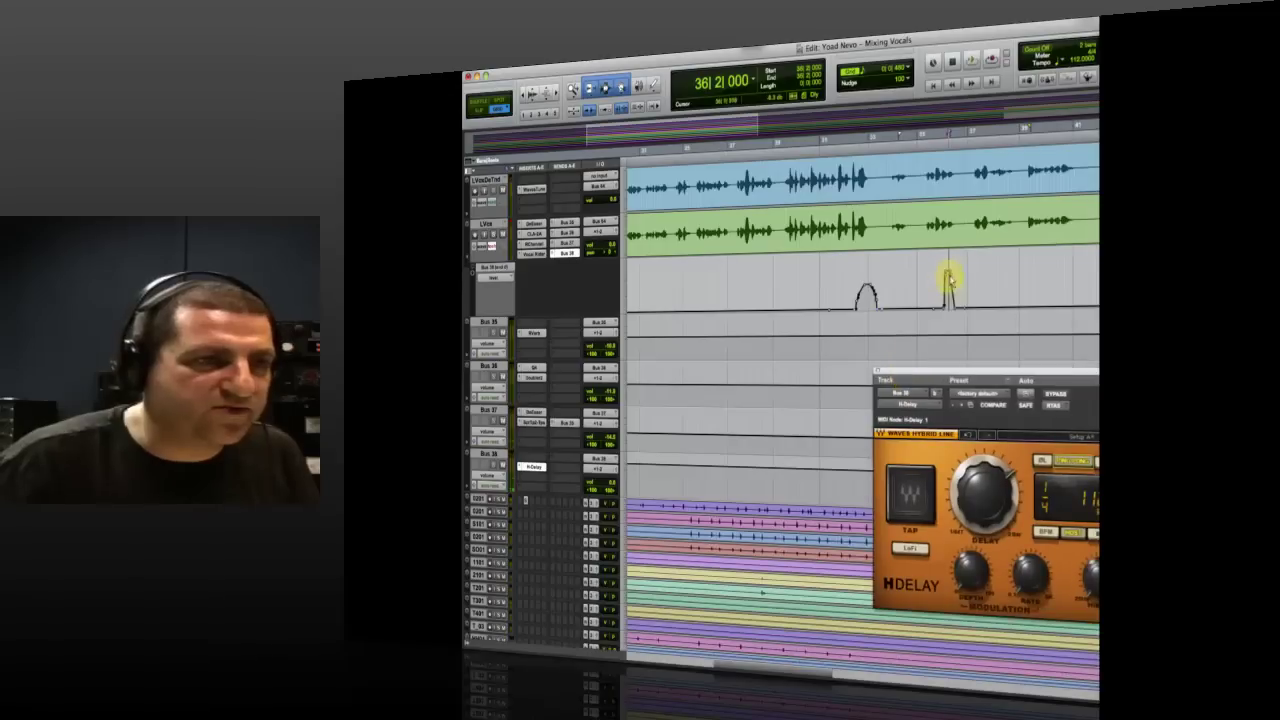
key("t")
mouse_move(915, 296)
left_mouse_down()
mouse_move(891, 289)
mouse_move(926, 287)
left_mouse_up()
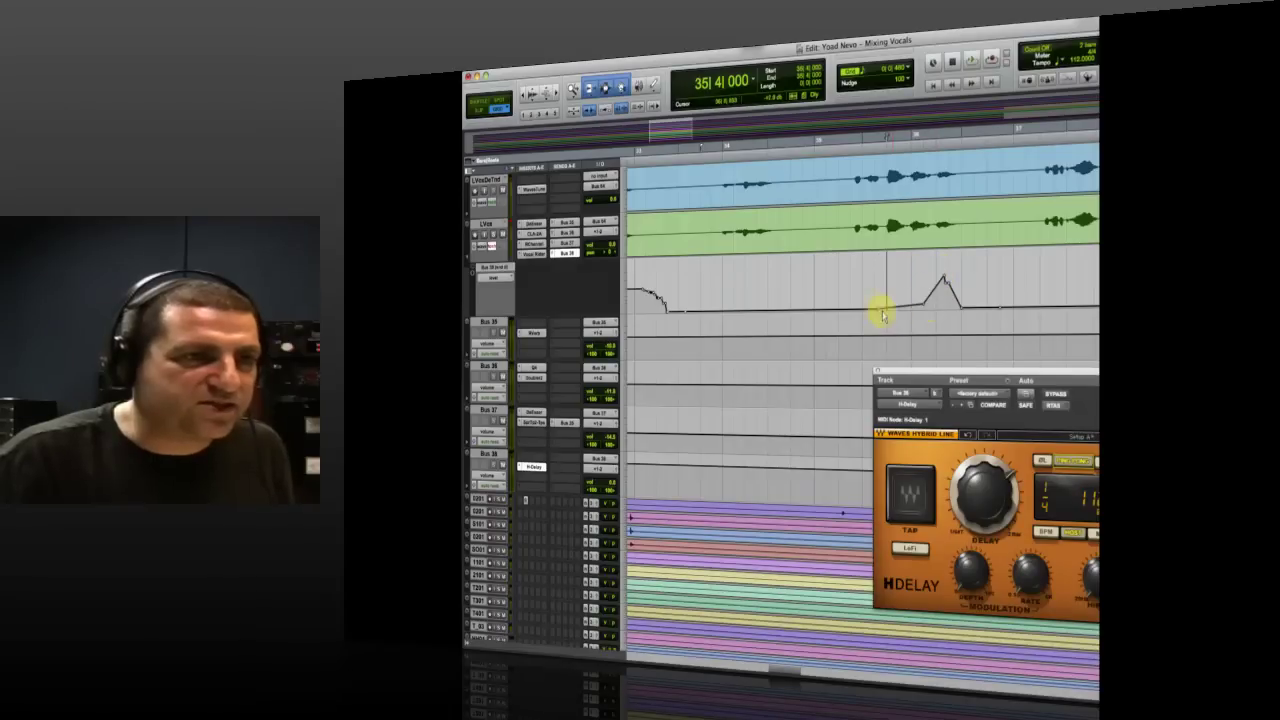
key("space")
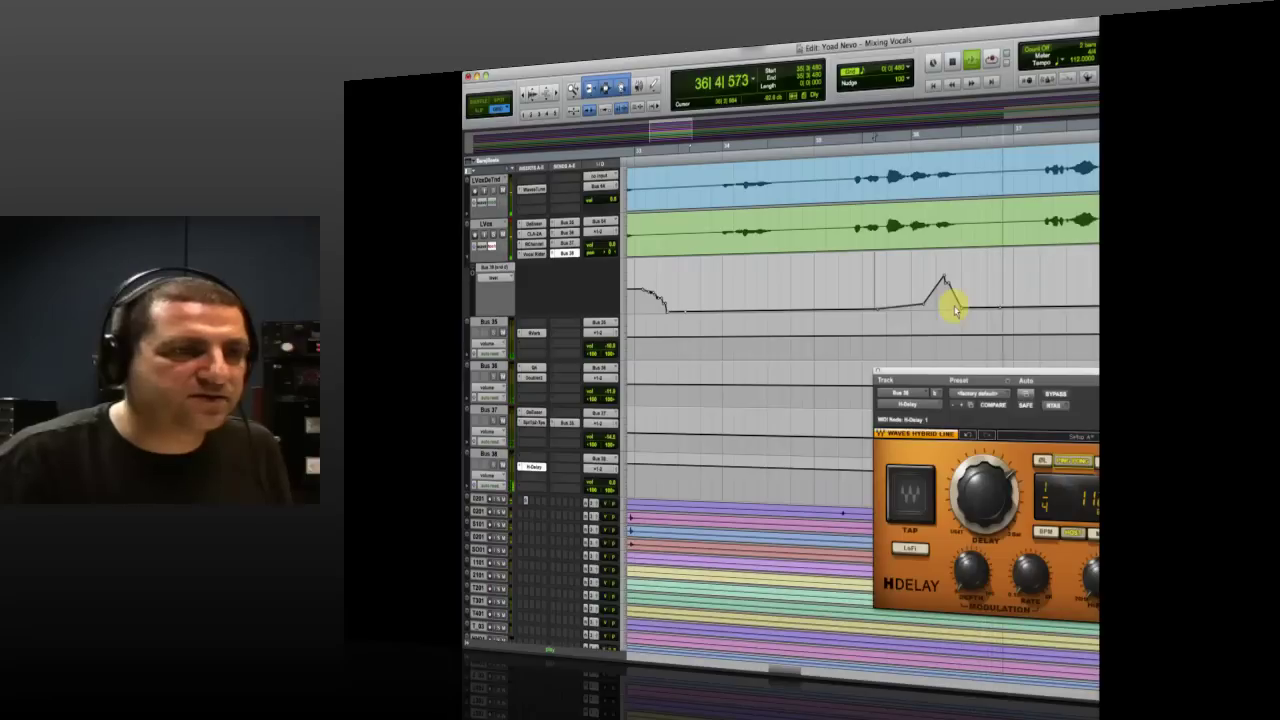
left_click_drag(900, 292, 998, 292)
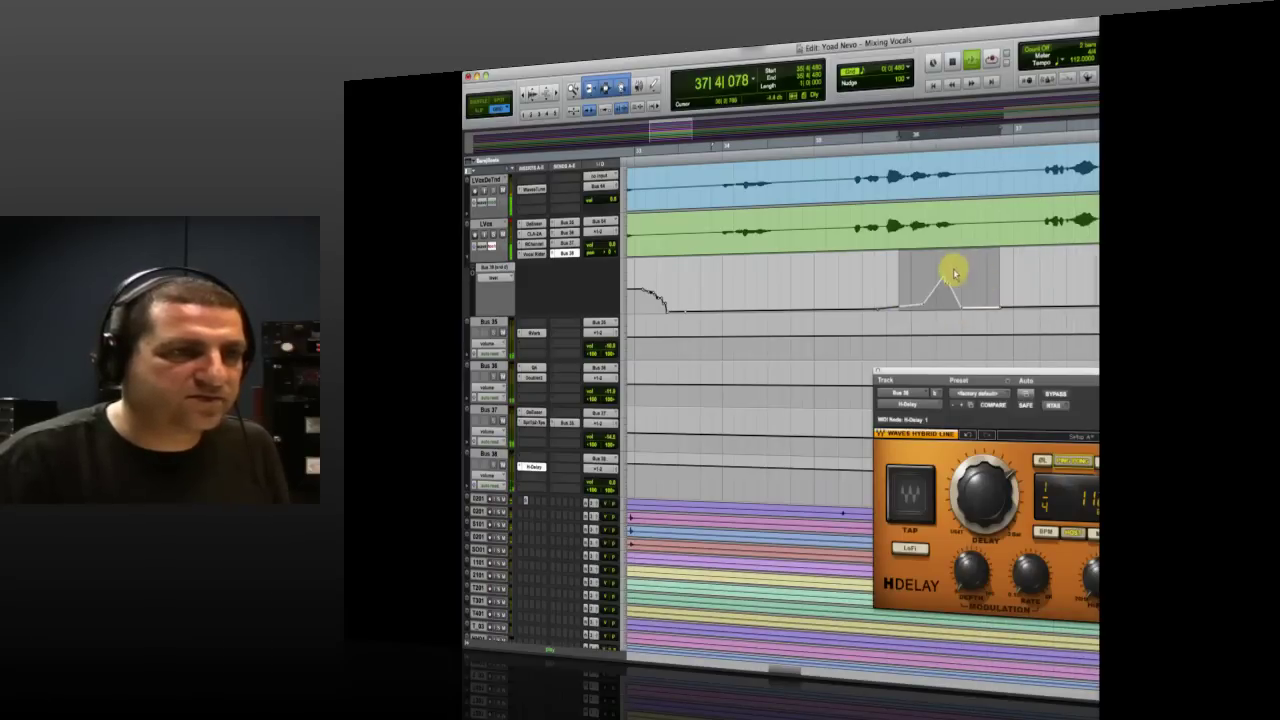
left_click(872, 294)
scroll(885, 292, "down", 4)
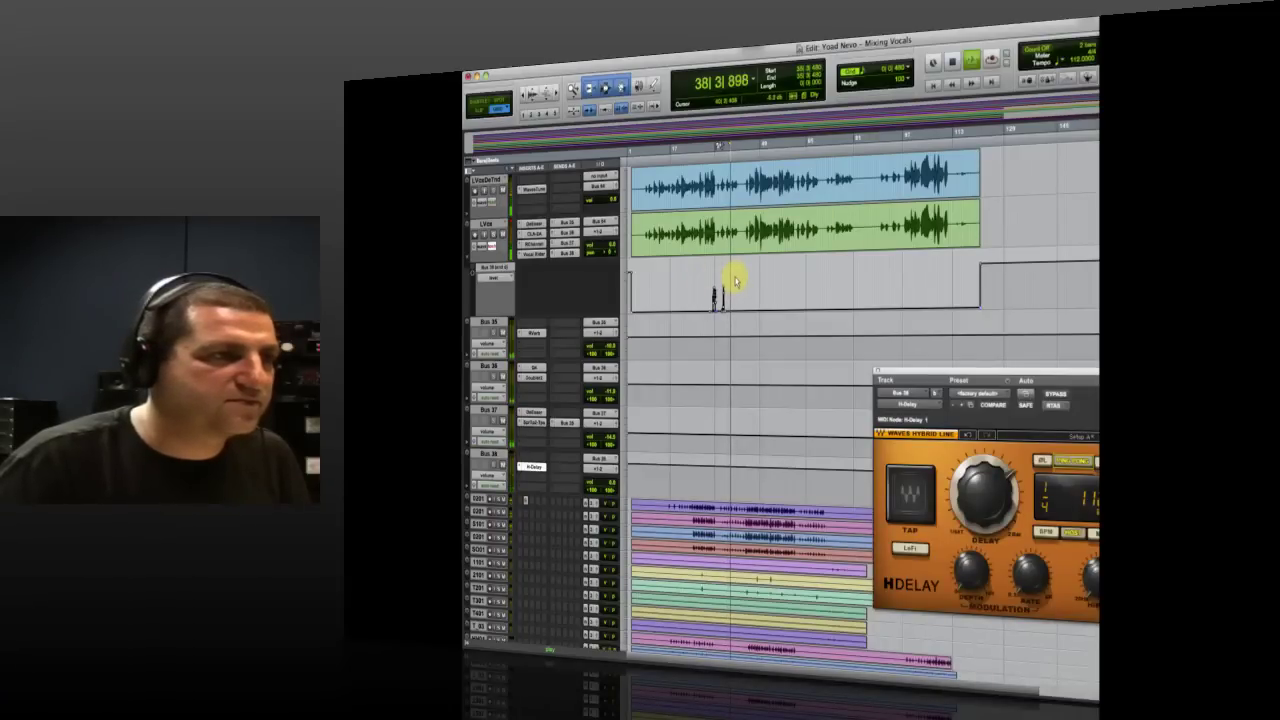
key("space")
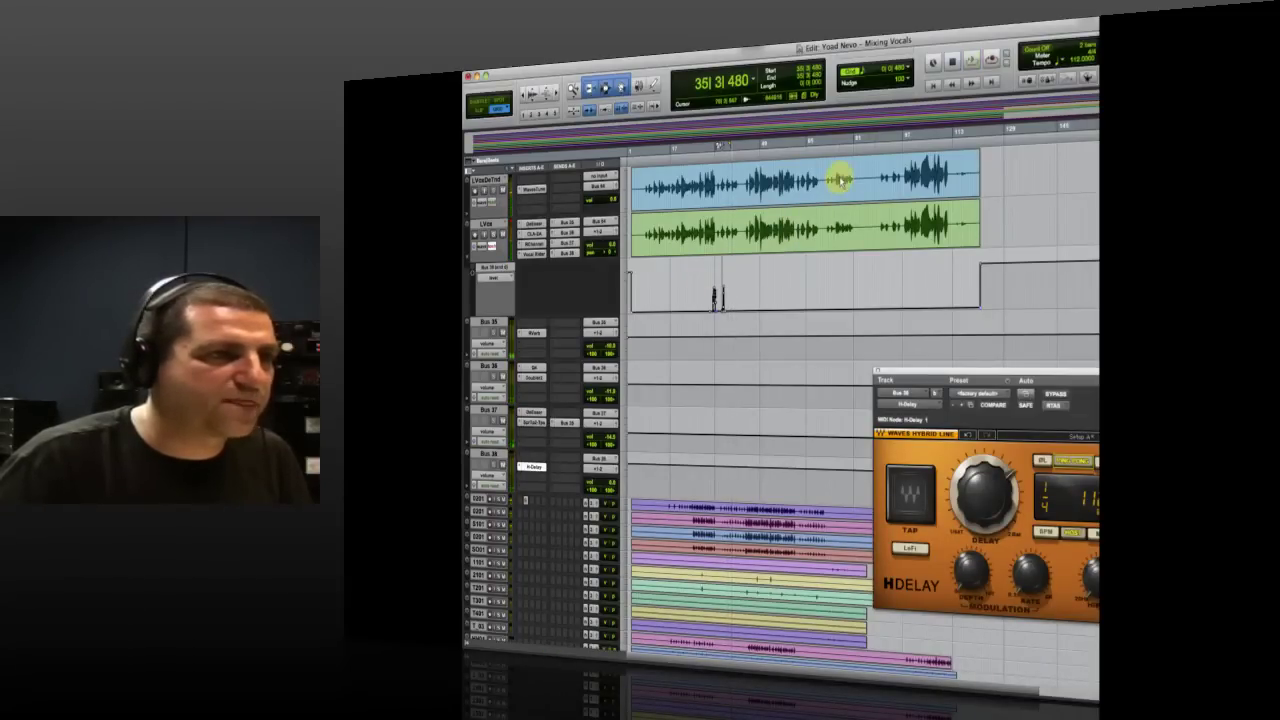
- Lower the raised Bus 38 send automation at the very start of the LVox track to the minimum level
key("Return")
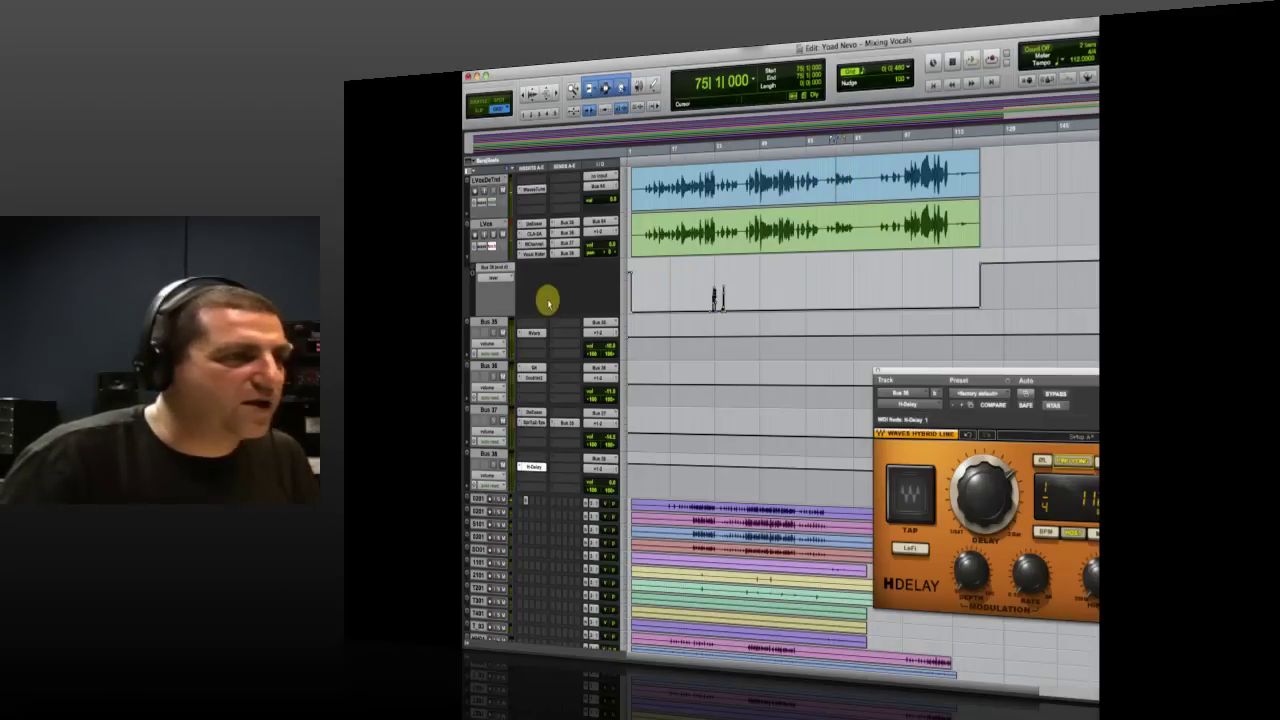
left_click(630, 296)
left_click(624, 302)
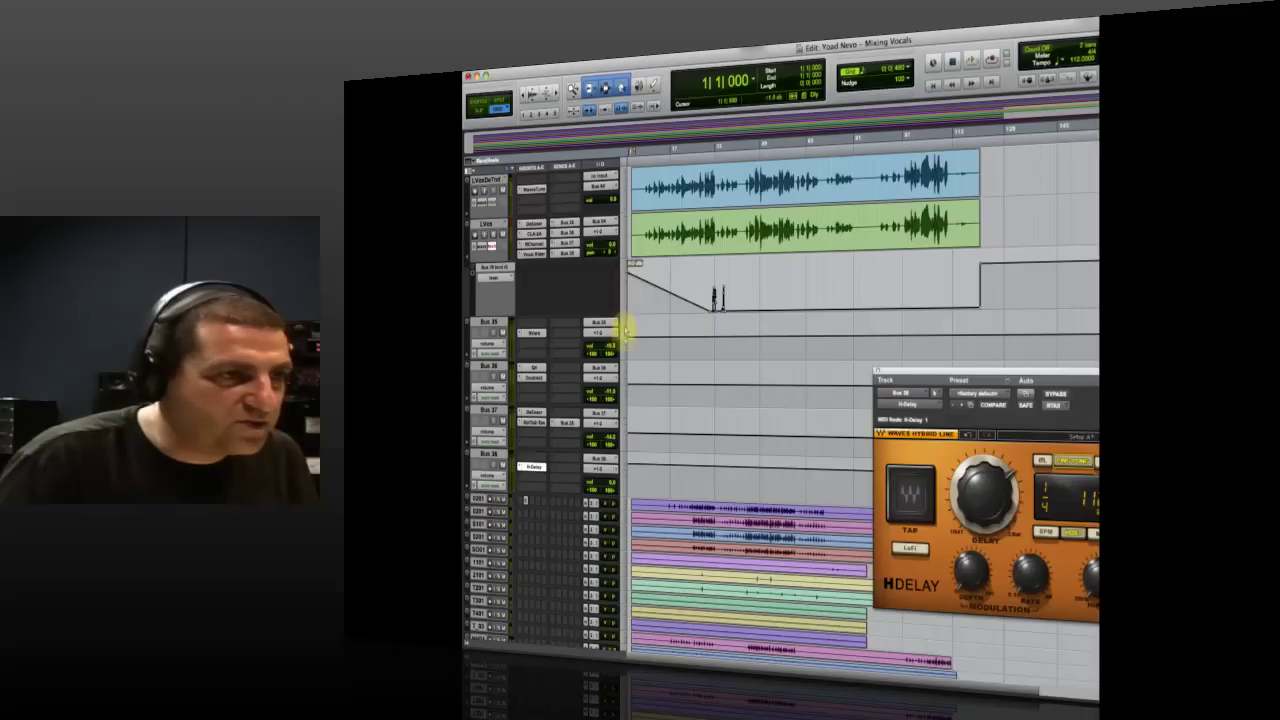
key("super+z")
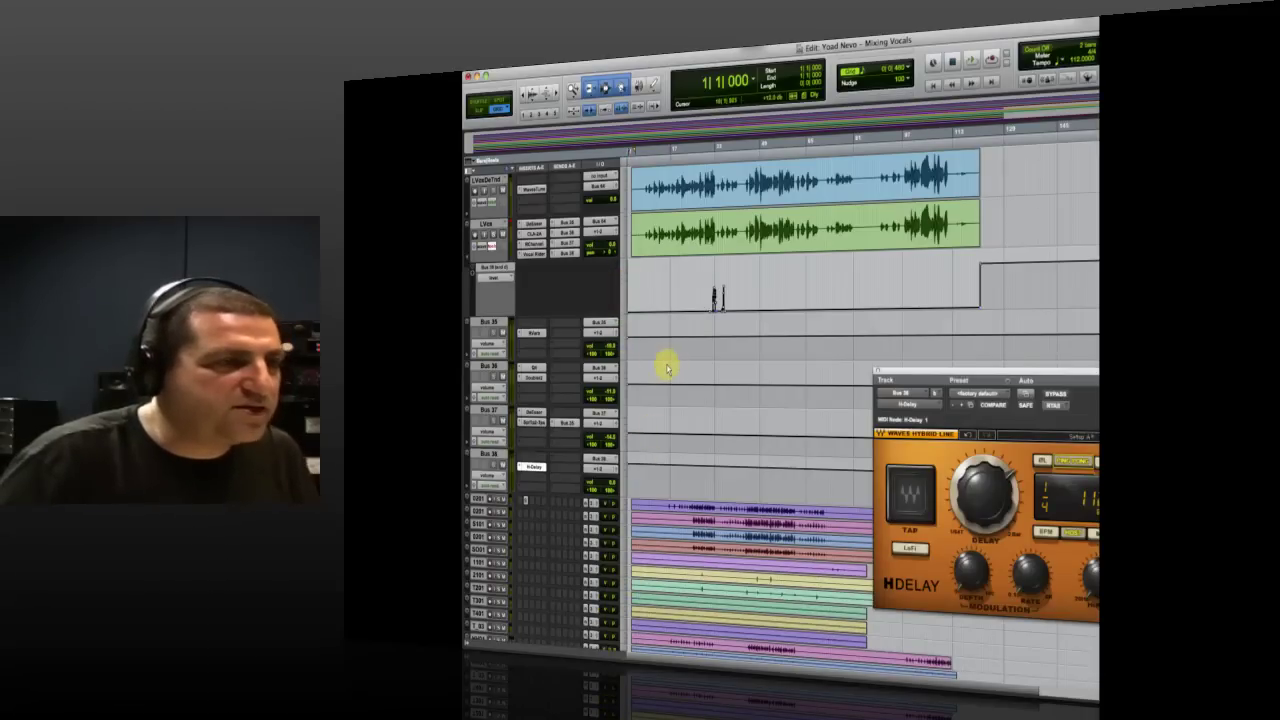
- Duplicate the Bus 38 delay return track and set the duplicate's input to Bus 39 (Mono)
left_click(488, 453)
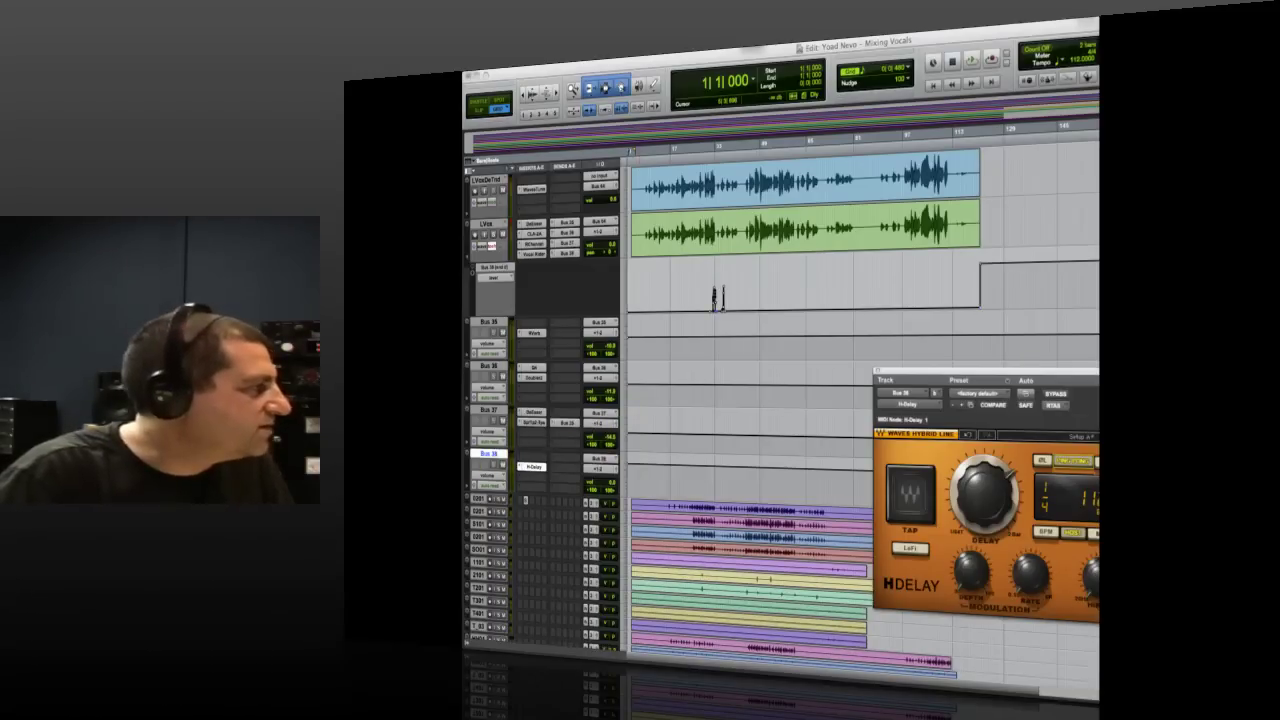
key("alt+shift+d")
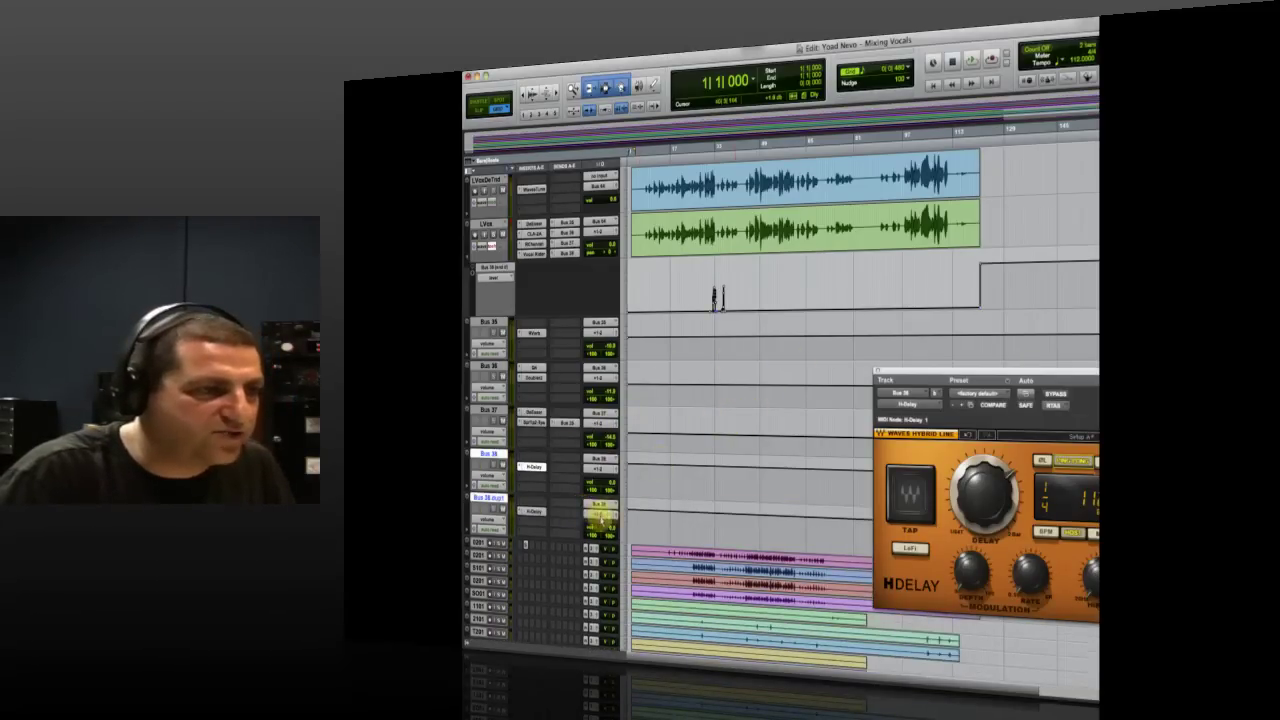
left_click(600, 515)
mouse_move(604, 505)
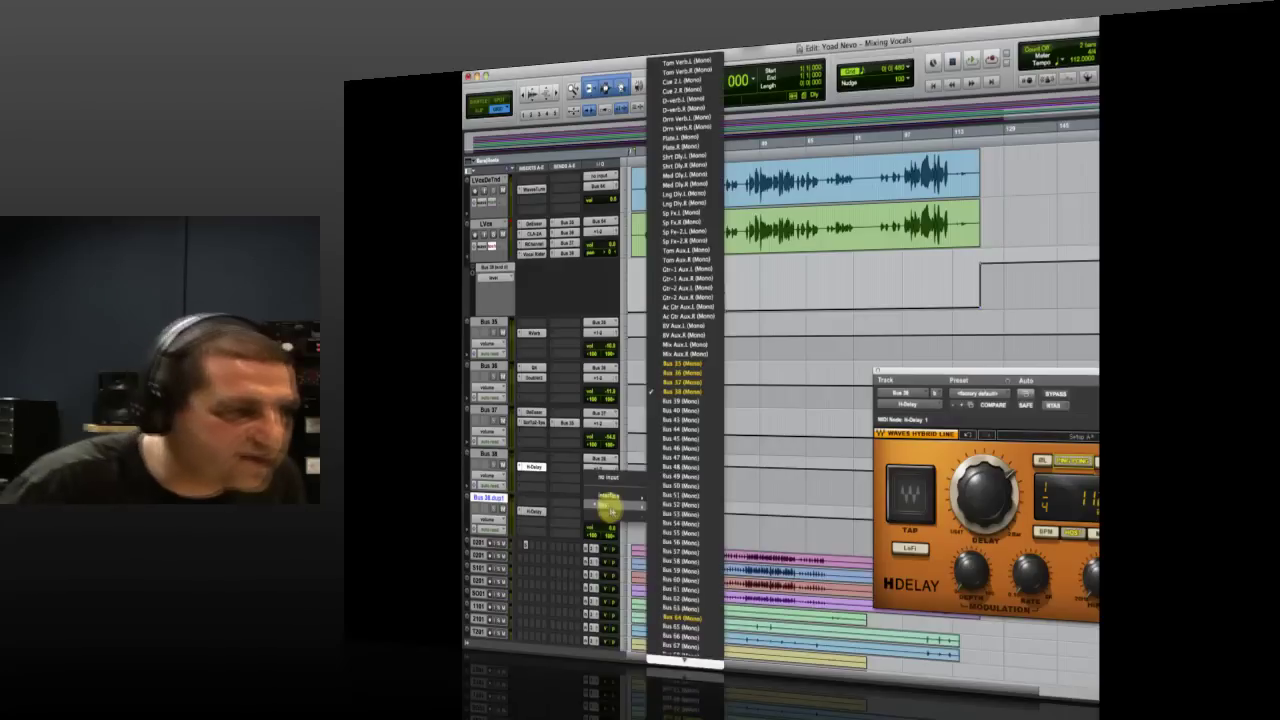
left_click(697, 404)
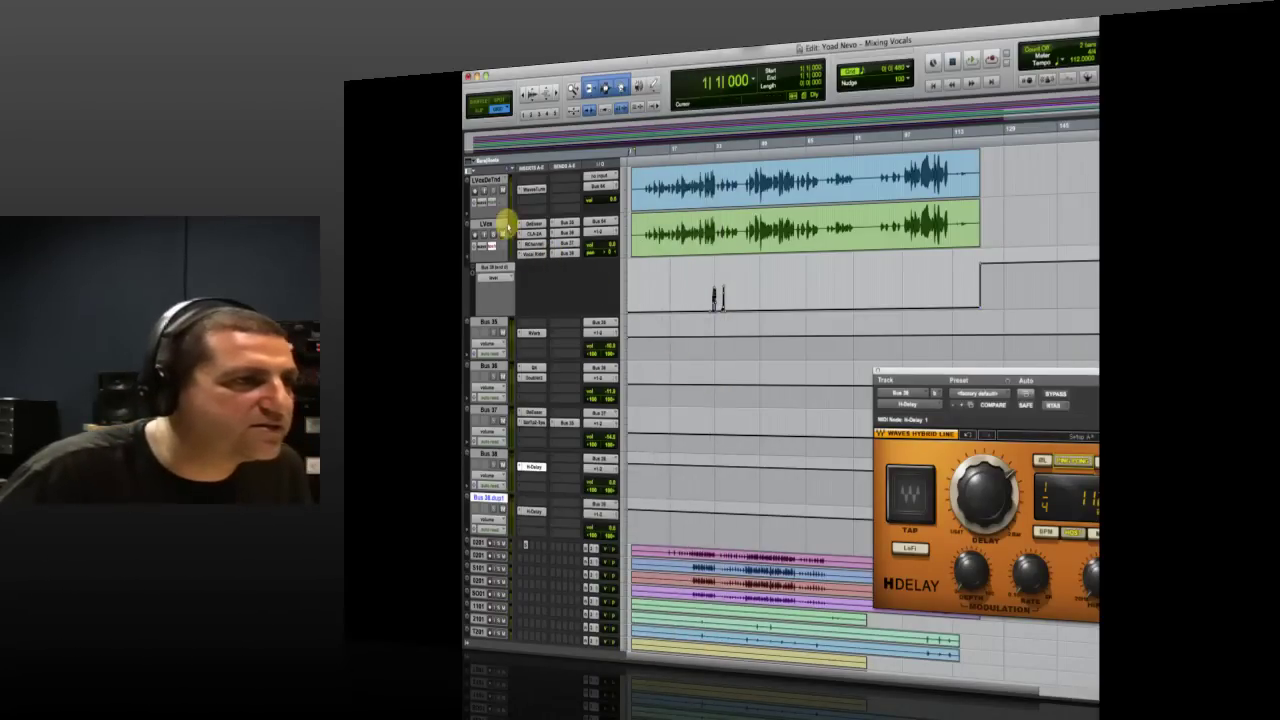
- Show Sends F-J and add a Bus 39 send on the LVox track, auditioning it from bar 9
left_click(469, 163)
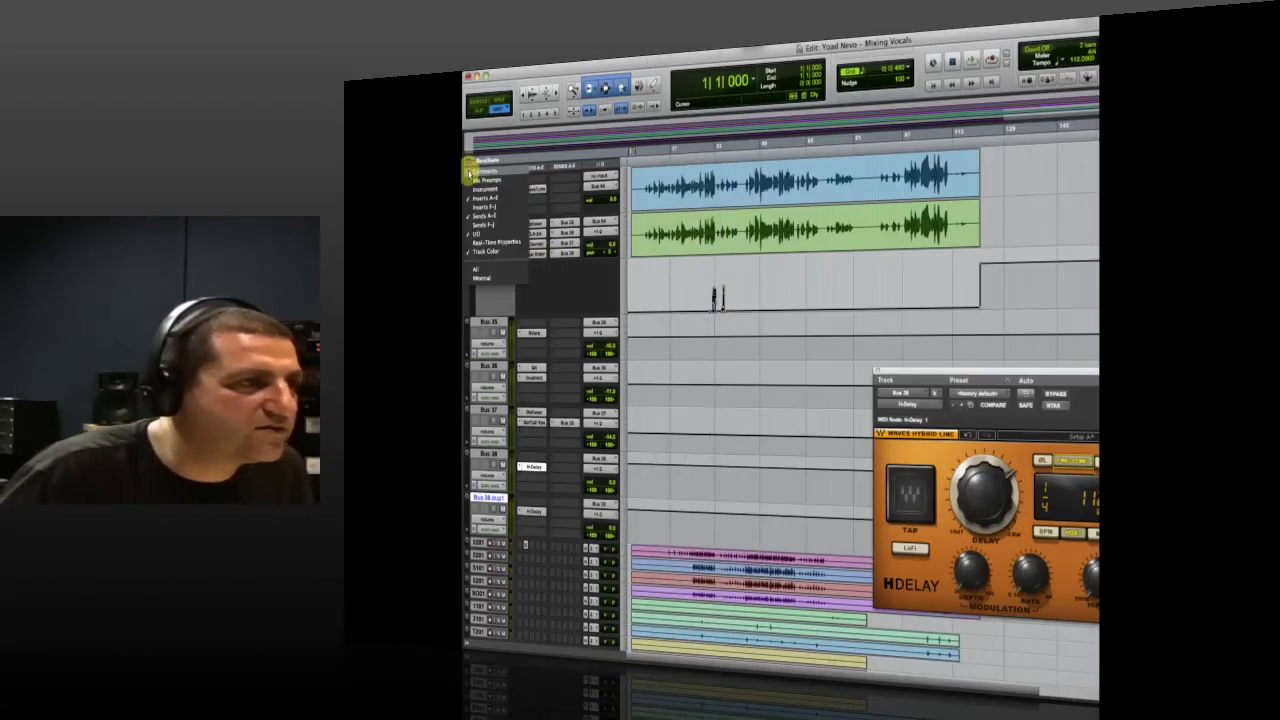
left_click(500, 227)
left_click(588, 222)
mouse_move(604, 248)
scroll(680, 628, "down", 3)
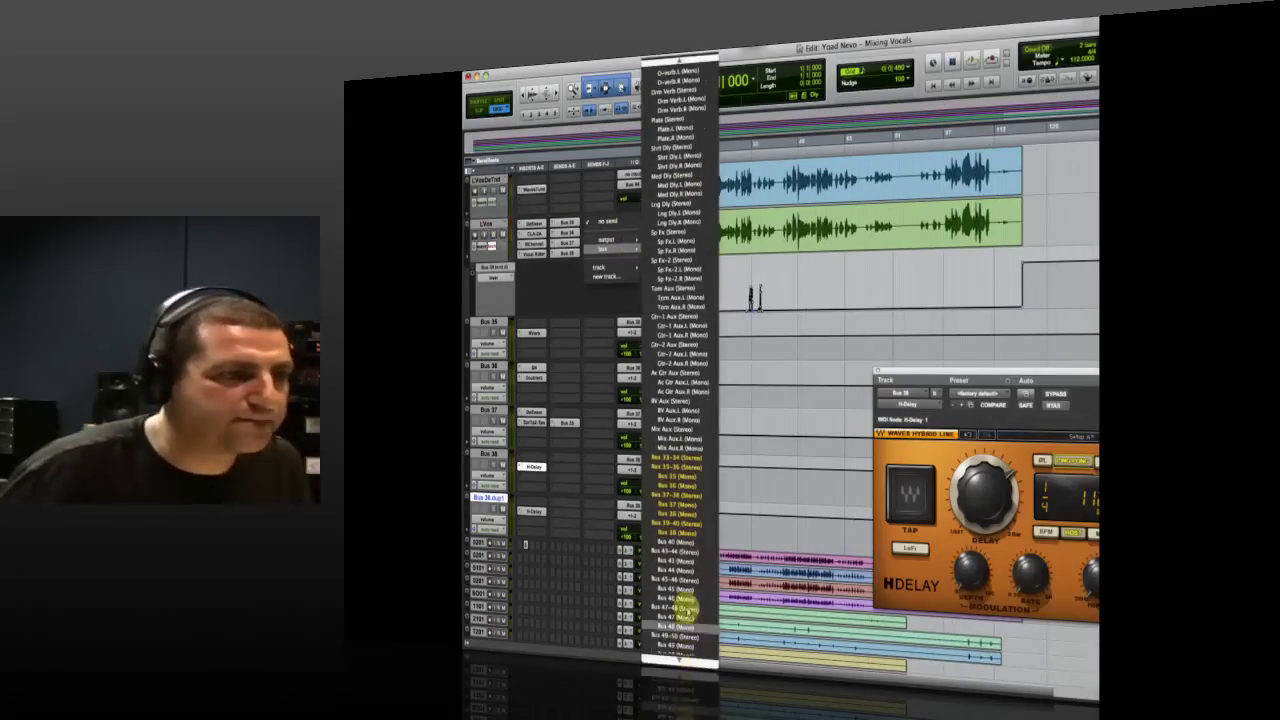
left_click(680, 540)
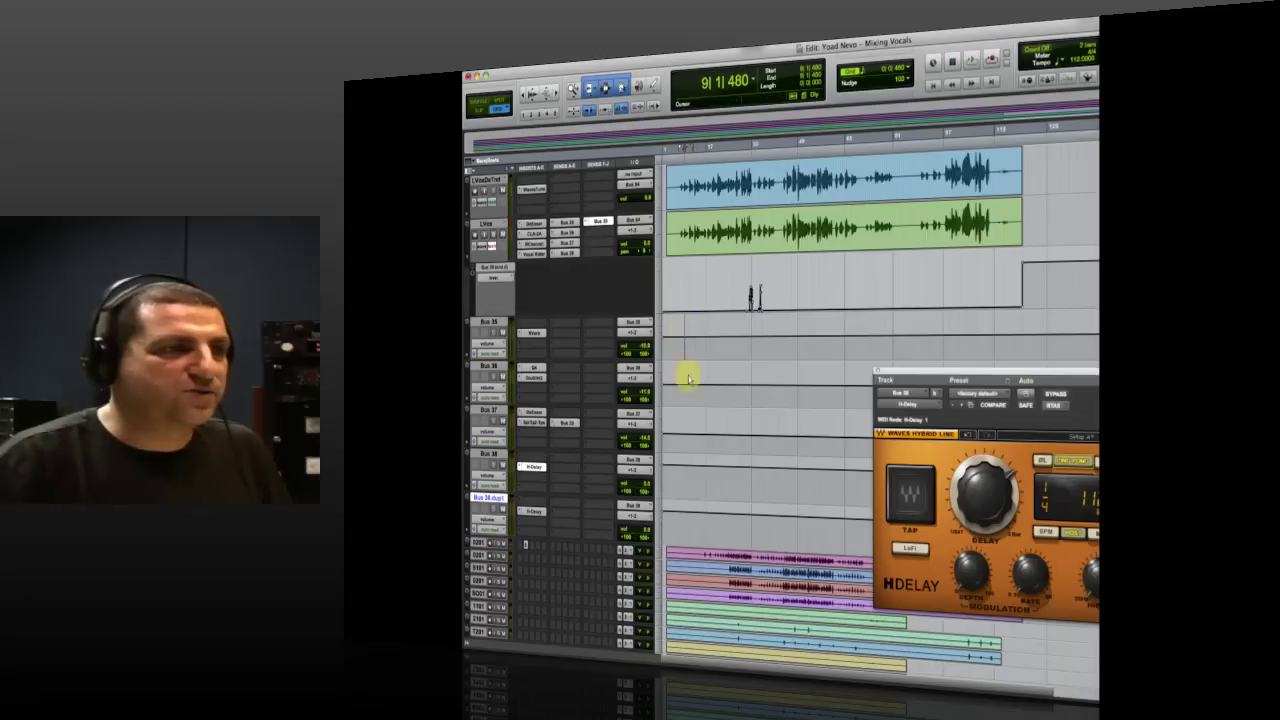
key("space")
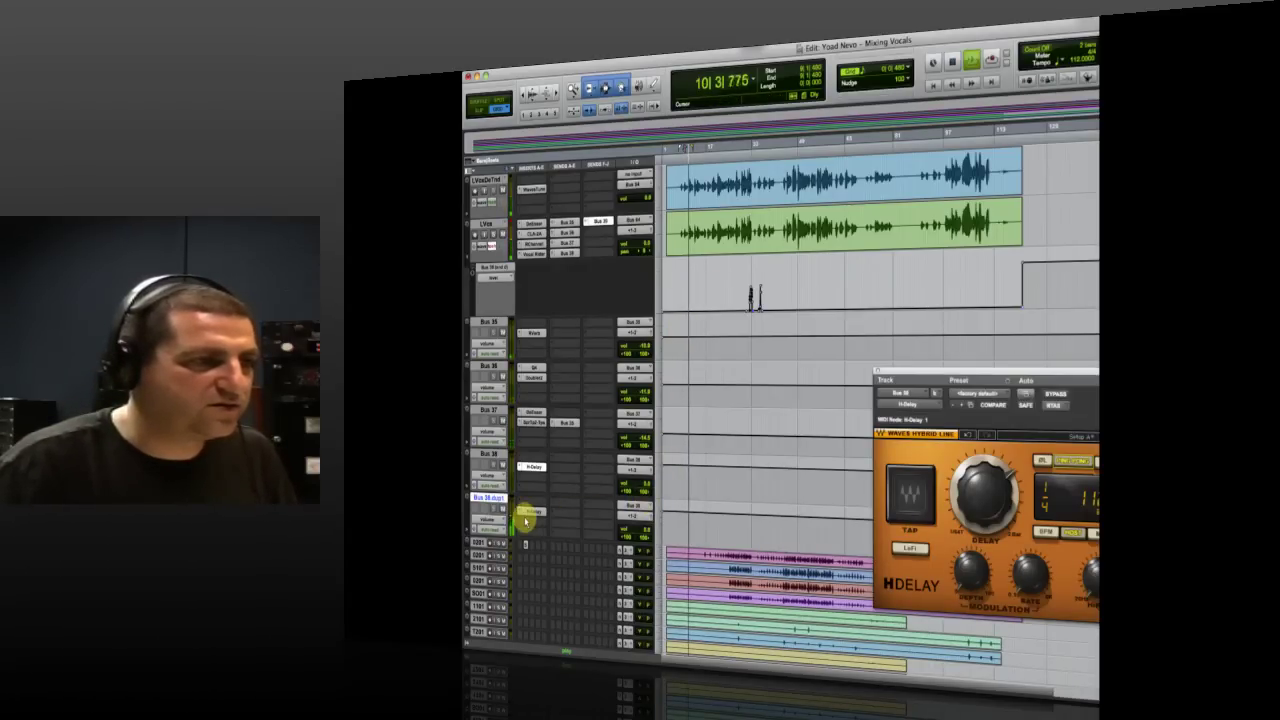
key("space")
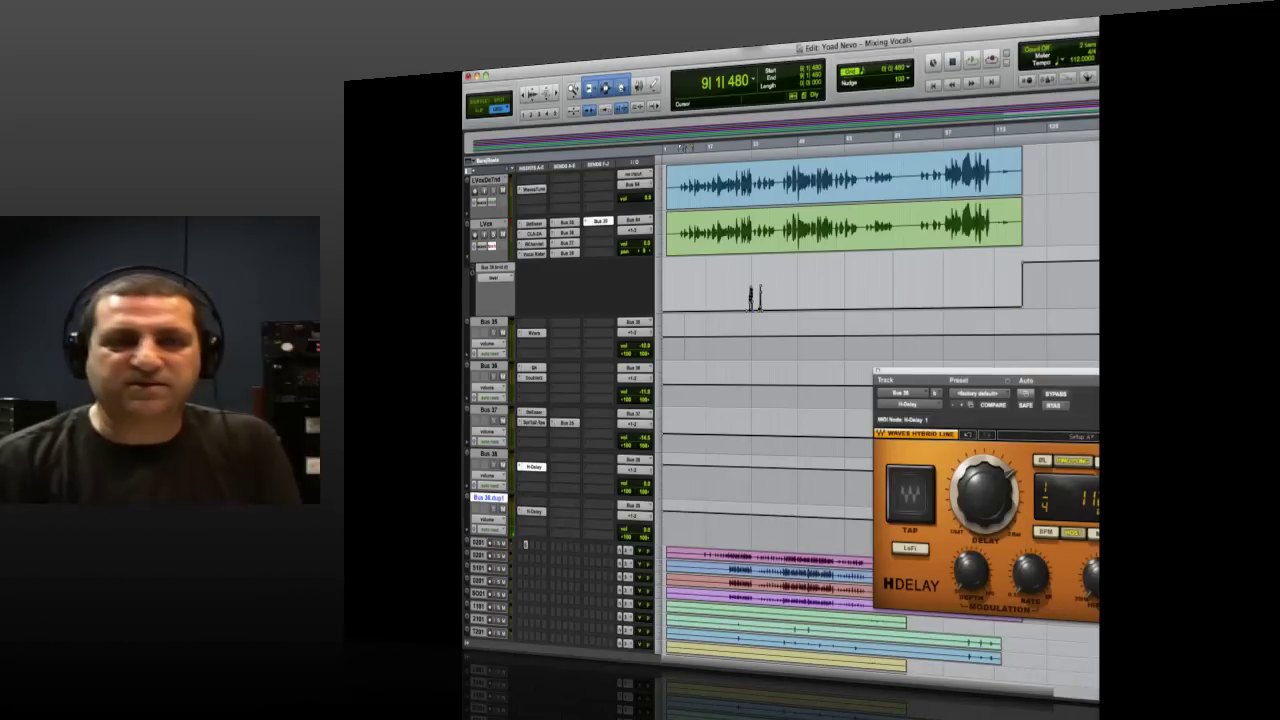
- Insert the multichannel RTAS C1 comp-sc (stereo) compressor after H-Delay on the duplicated Bus 38 track
left_click(555, 512)
left_click(535, 490)
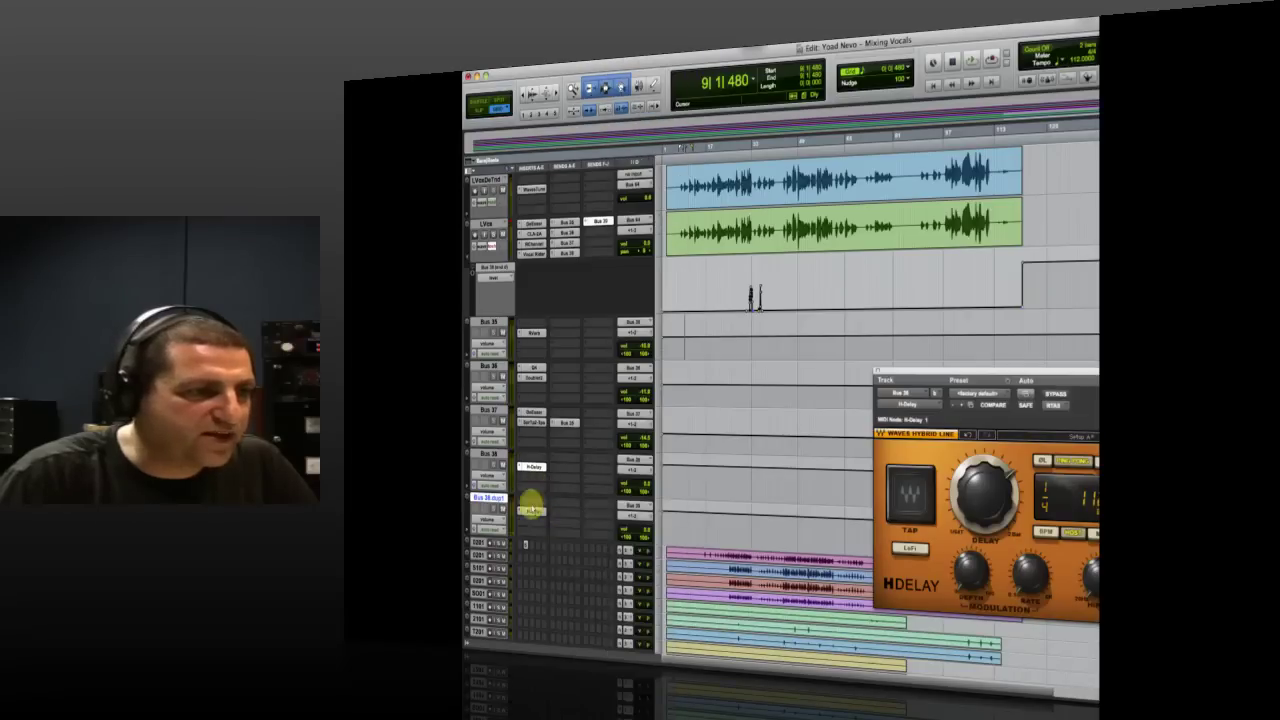
left_click(521, 521)
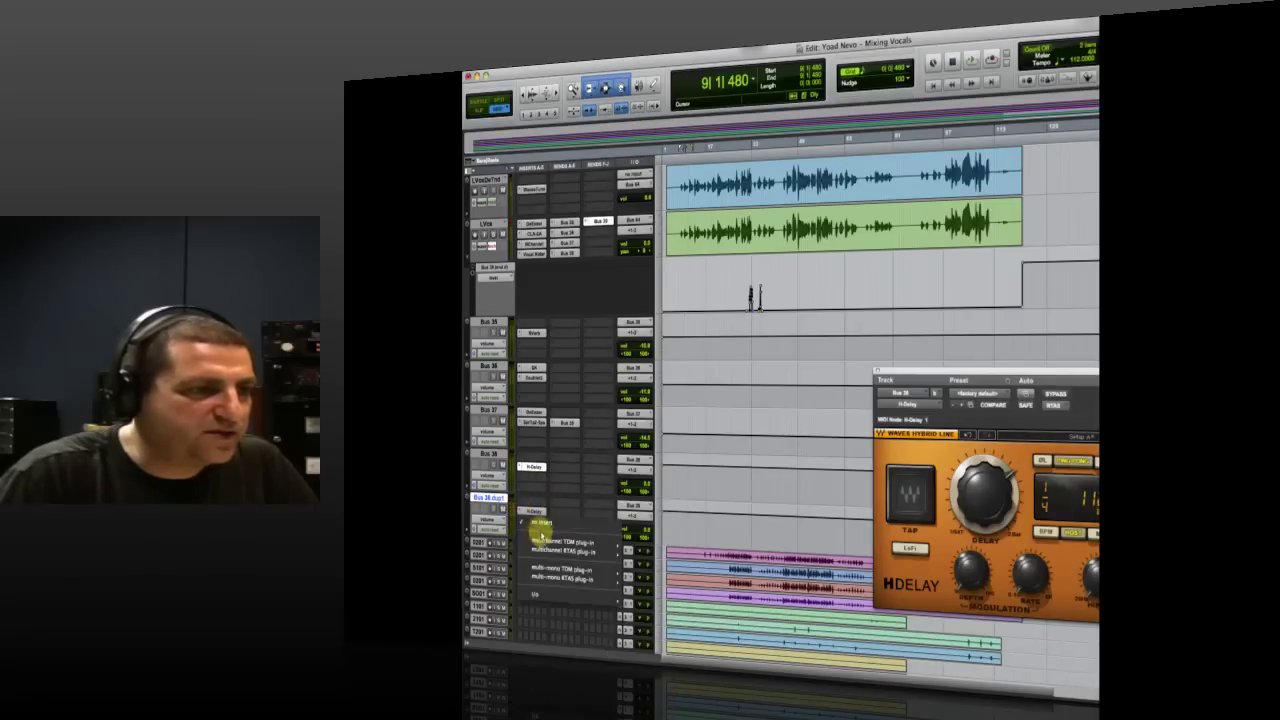
mouse_move(560, 551)
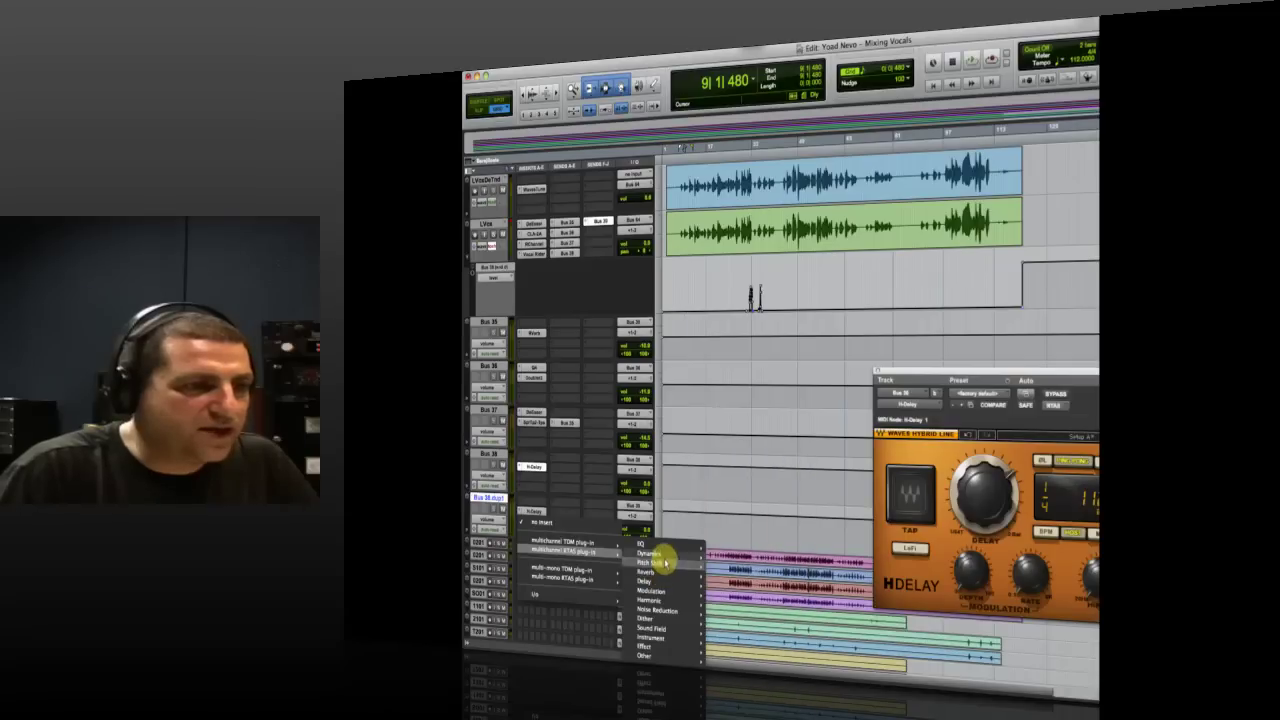
mouse_move(655, 553)
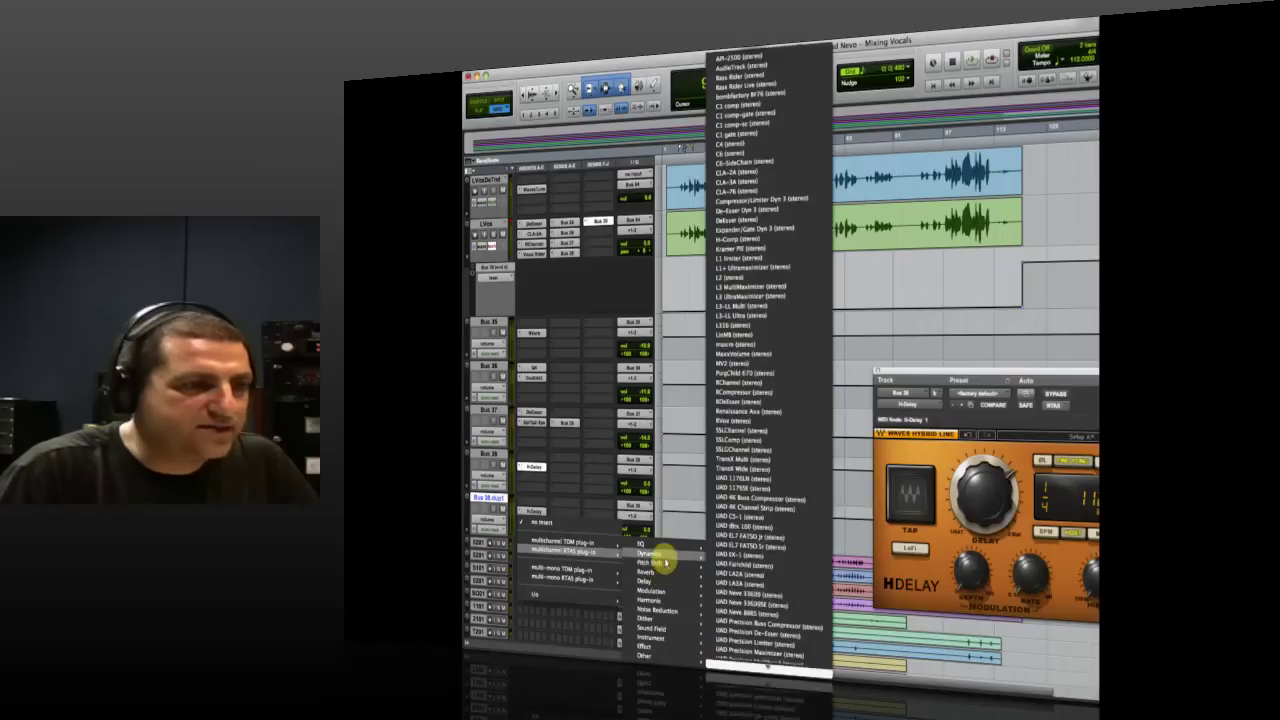
left_click(776, 124)
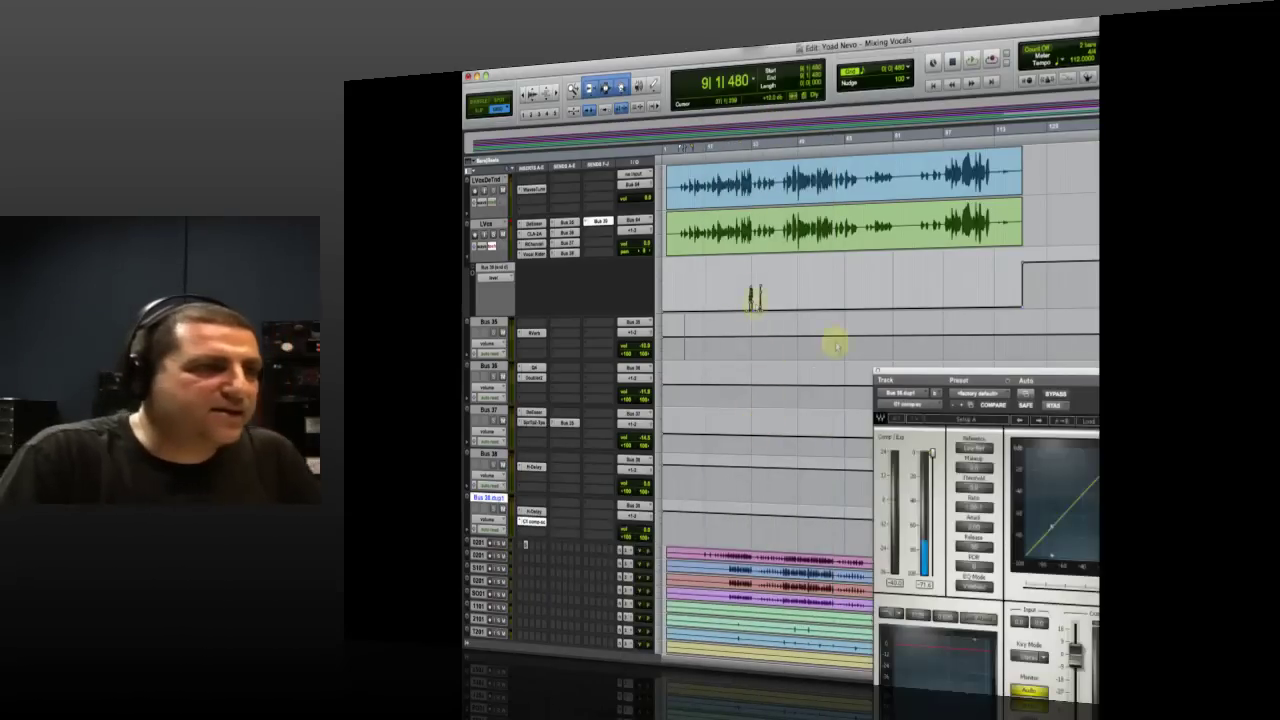
left_click_drag(1051, 366, 997, 322)
left_click(998, 349)
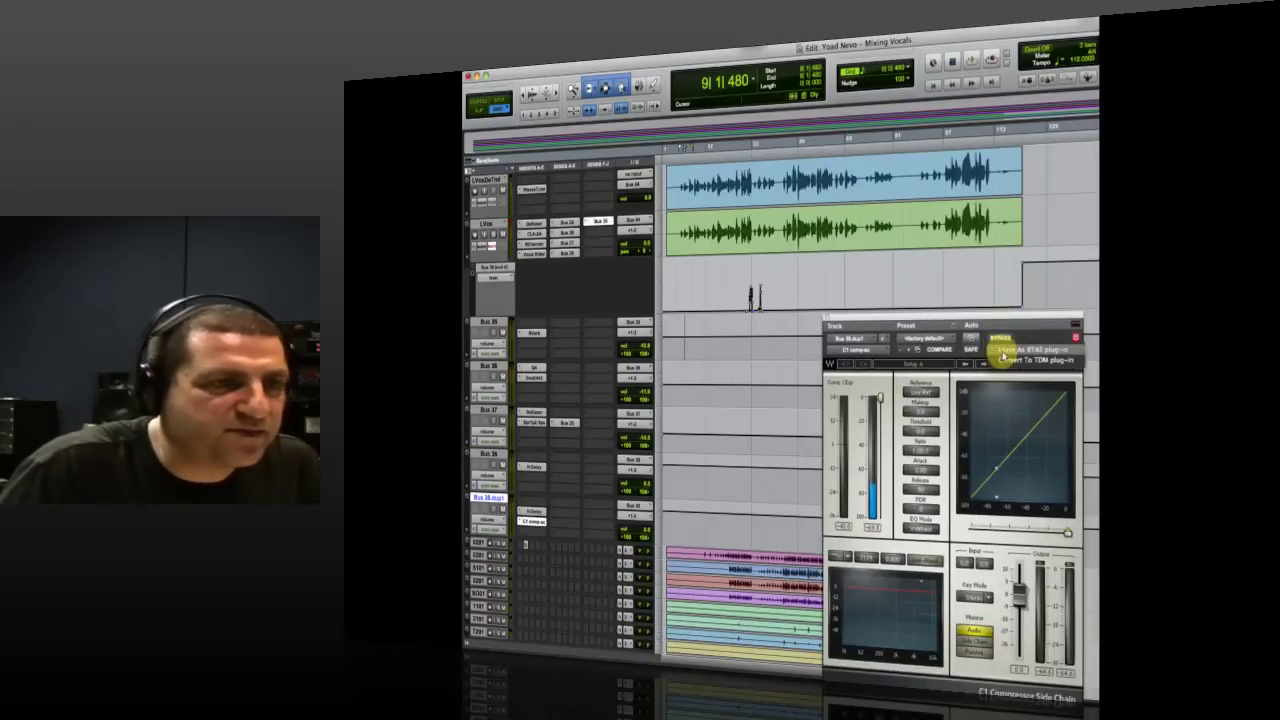
left_click(1020, 322)
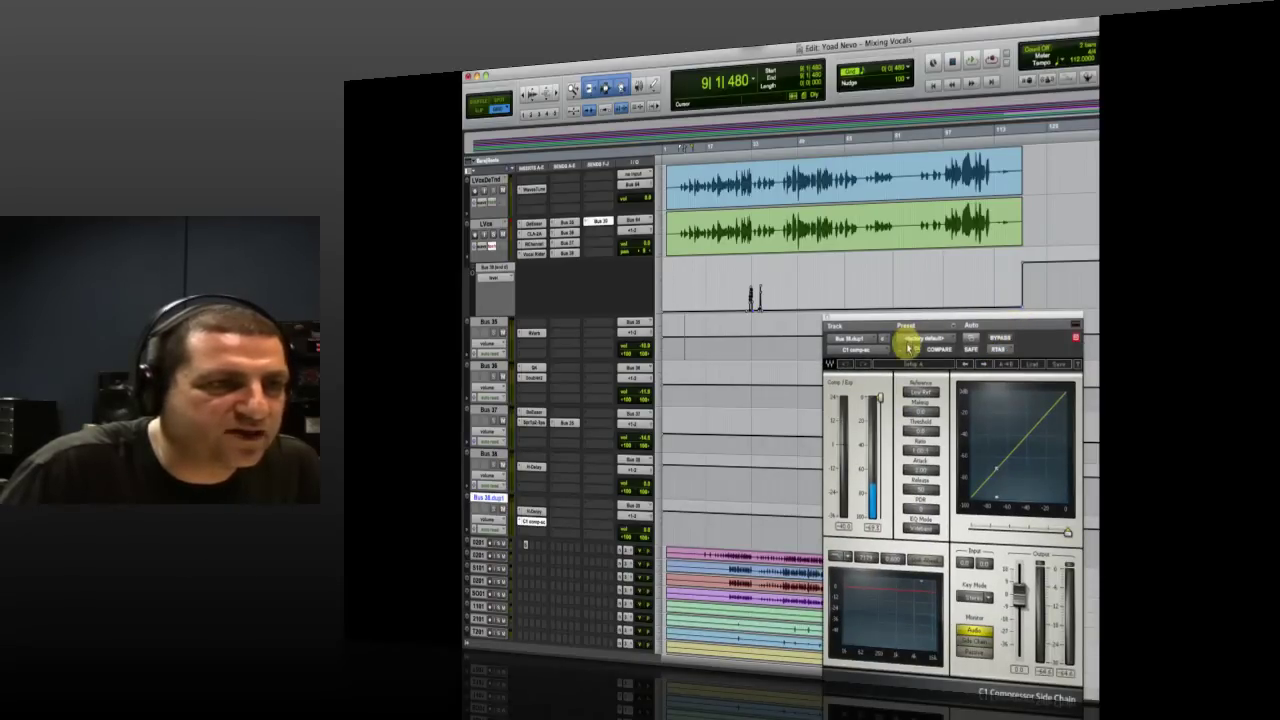
left_click(860, 353)
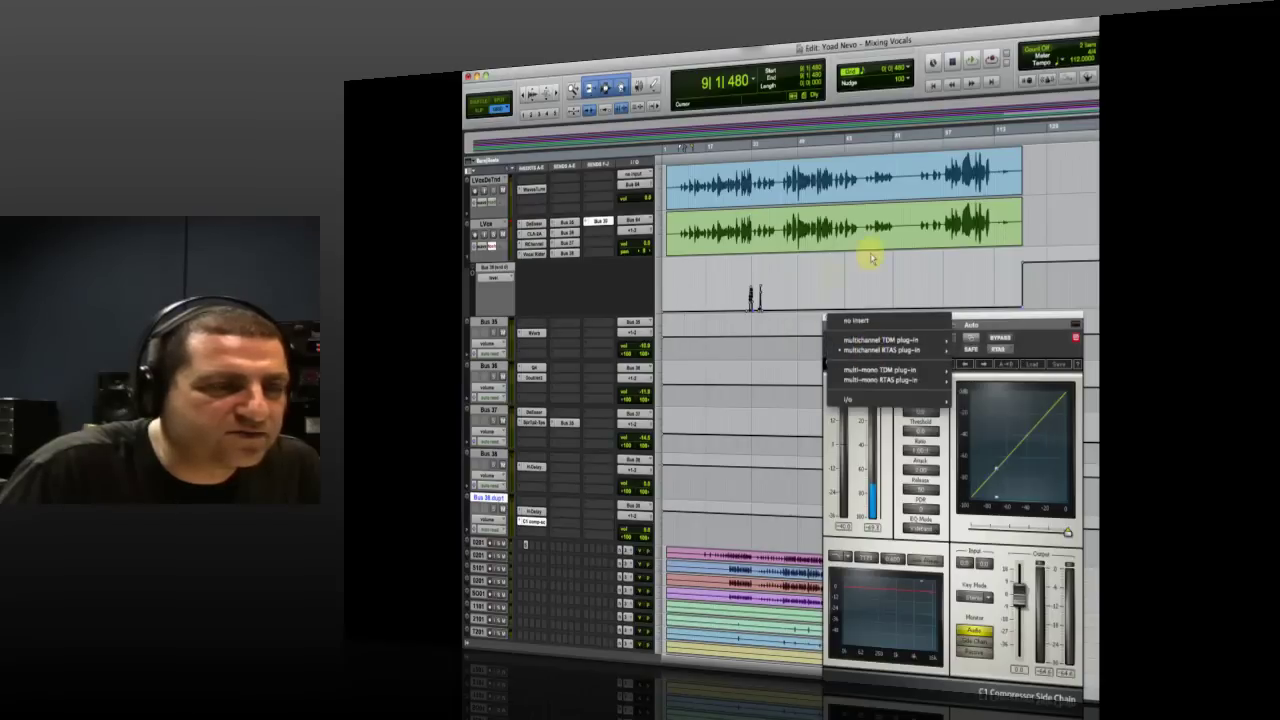
left_click(834, 277)
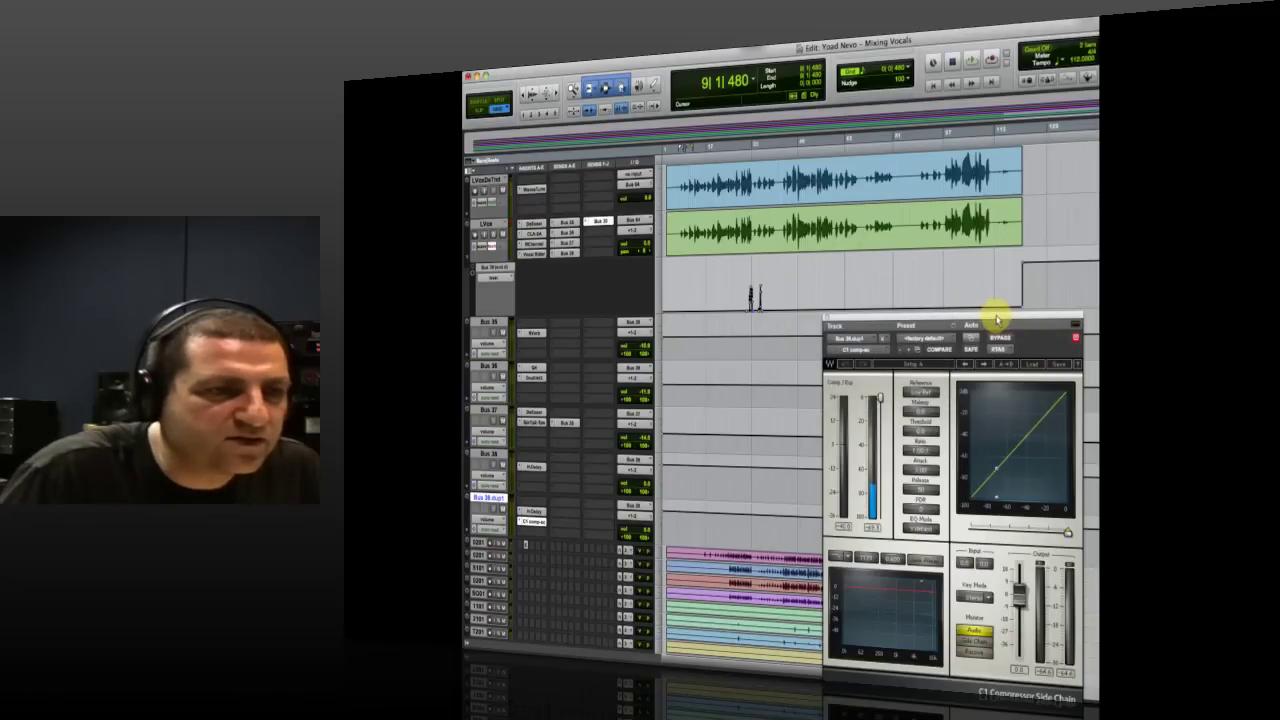
left_click_drag(983, 318, 985, 274)
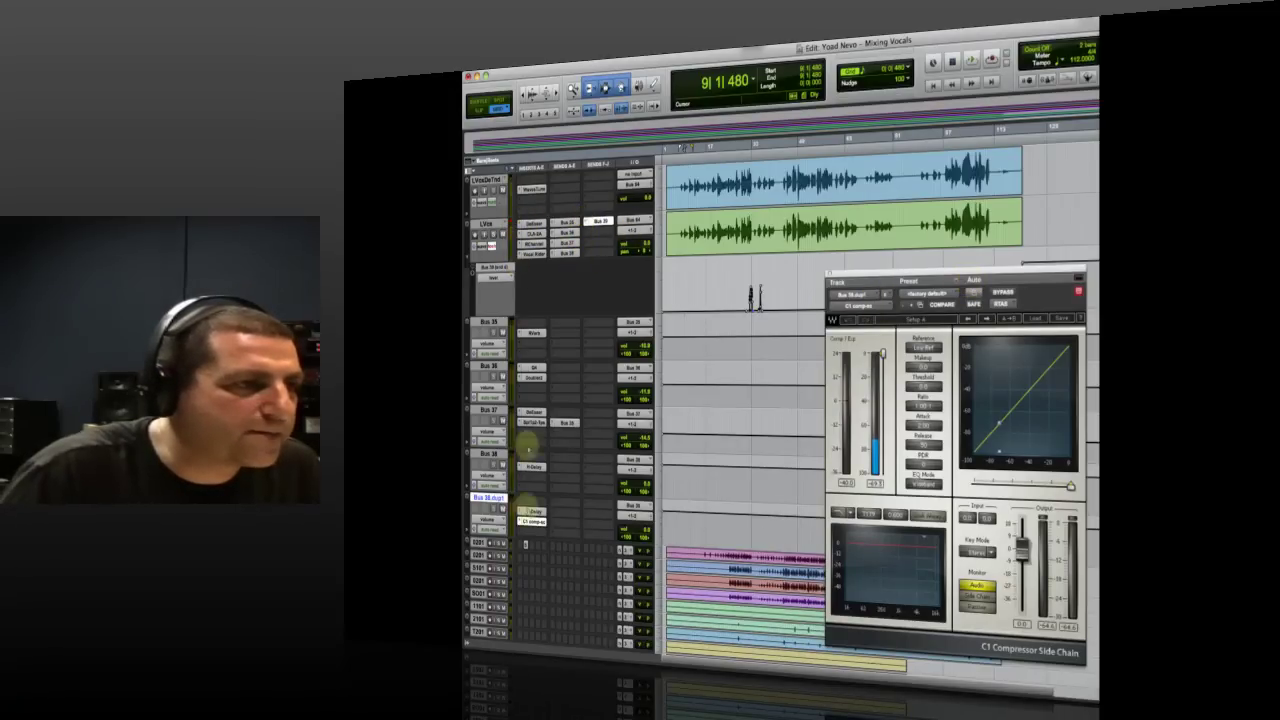
left_click(521, 520)
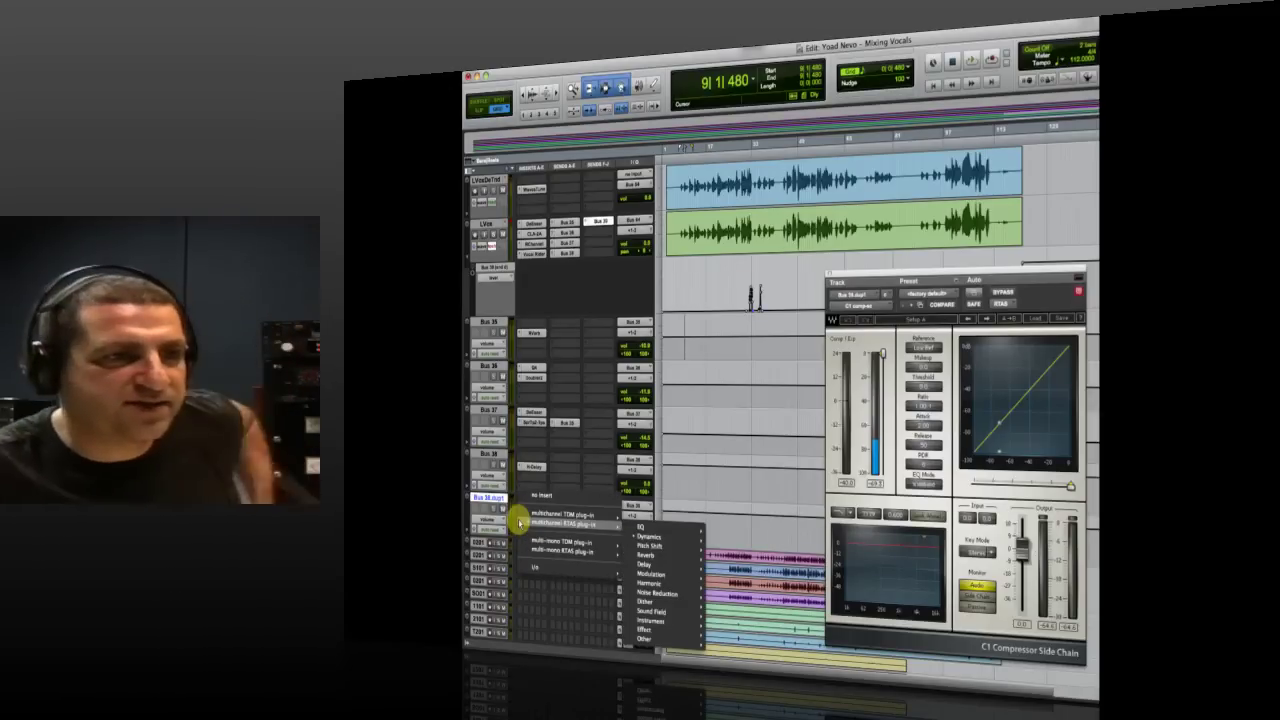
key("Escape")
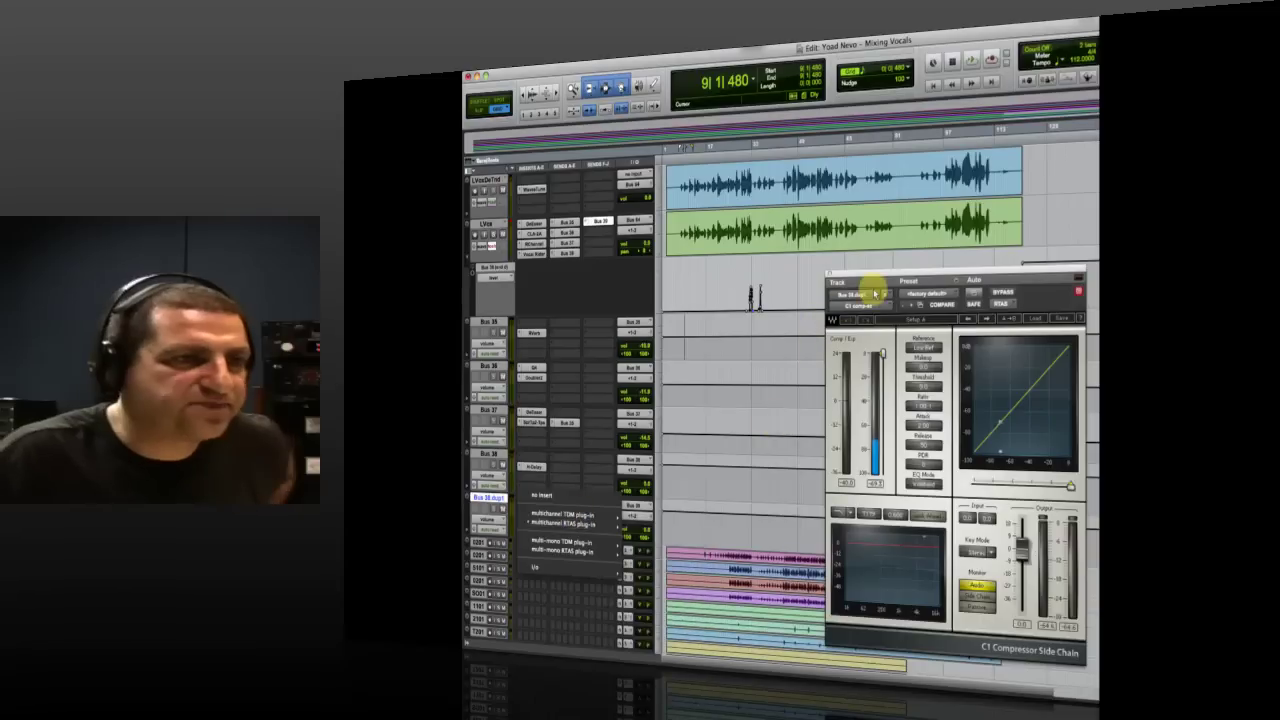
left_click(858, 294)
left_click(748, 308)
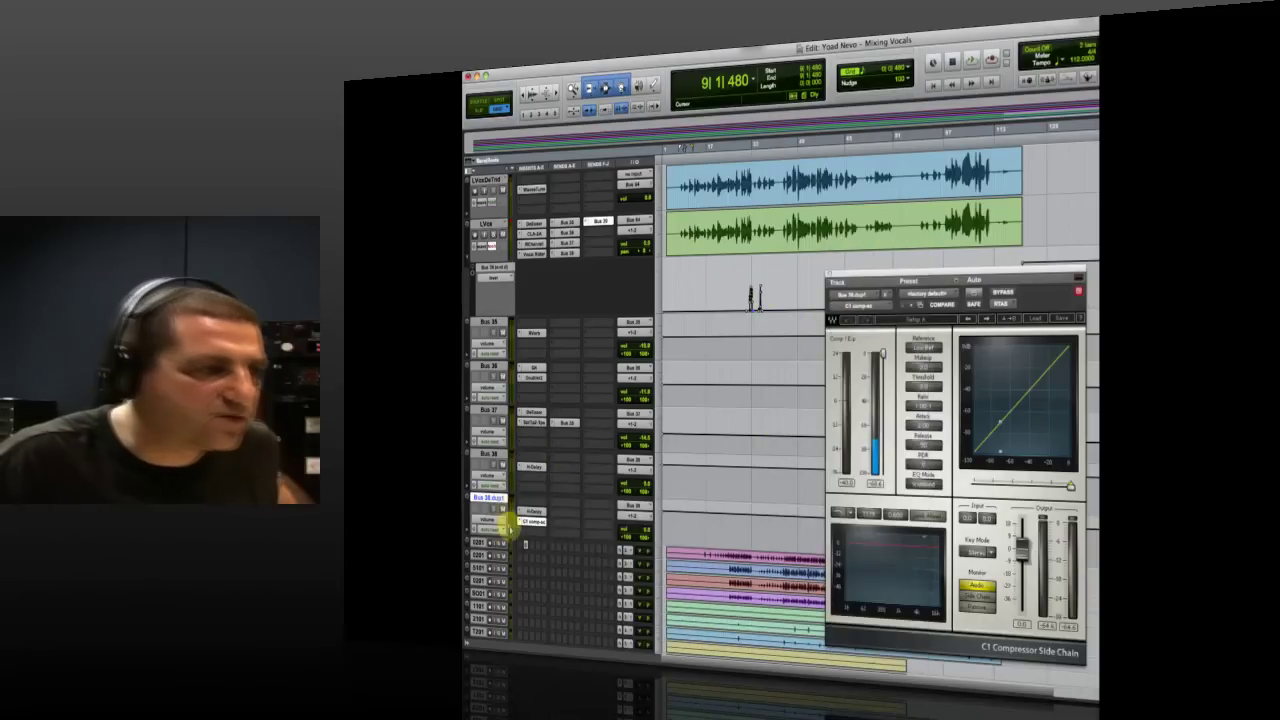
- Replace the C1 comp-sc insert on the duplicated Bus 38 track with its multichannel TDM version
left_click(521, 521)
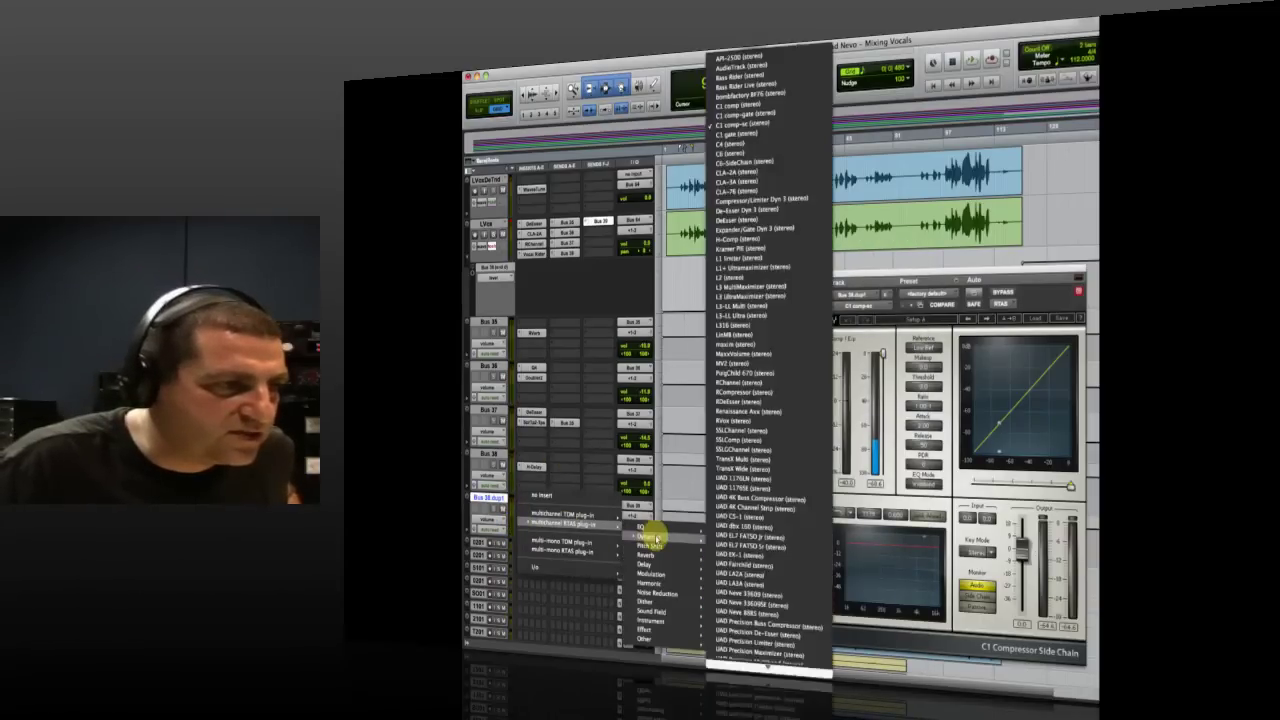
mouse_move(600, 514)
mouse_move(680, 526)
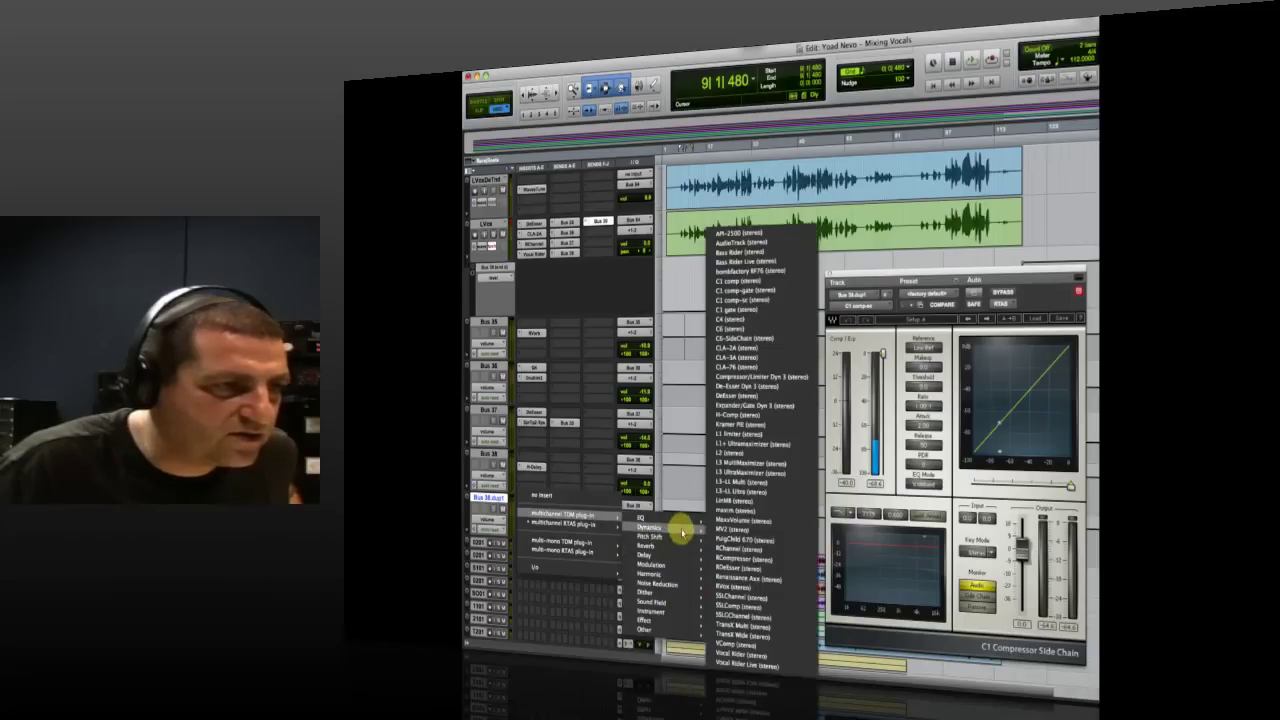
left_click(760, 301)
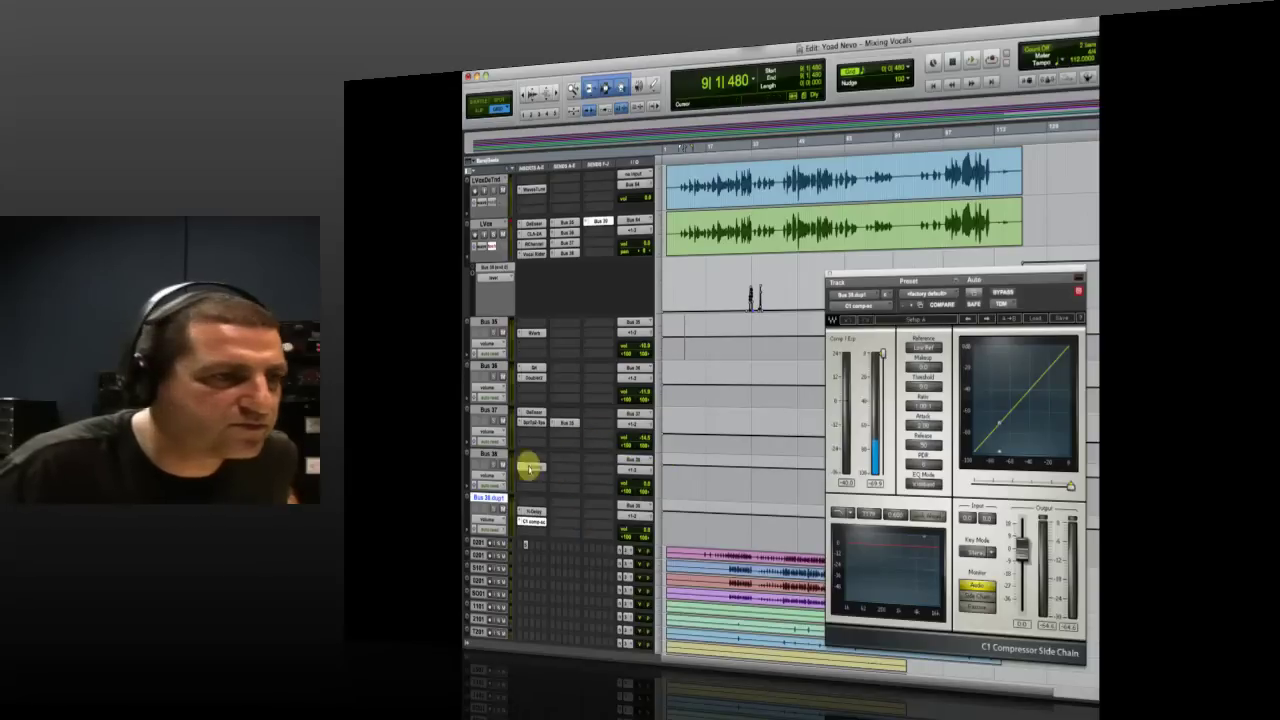
- Replace the C1 insert on the duplicated Bus 38 track with the multichannel RTAS VComp (stereo) and switch its analog modelling off
left_click(522, 517)
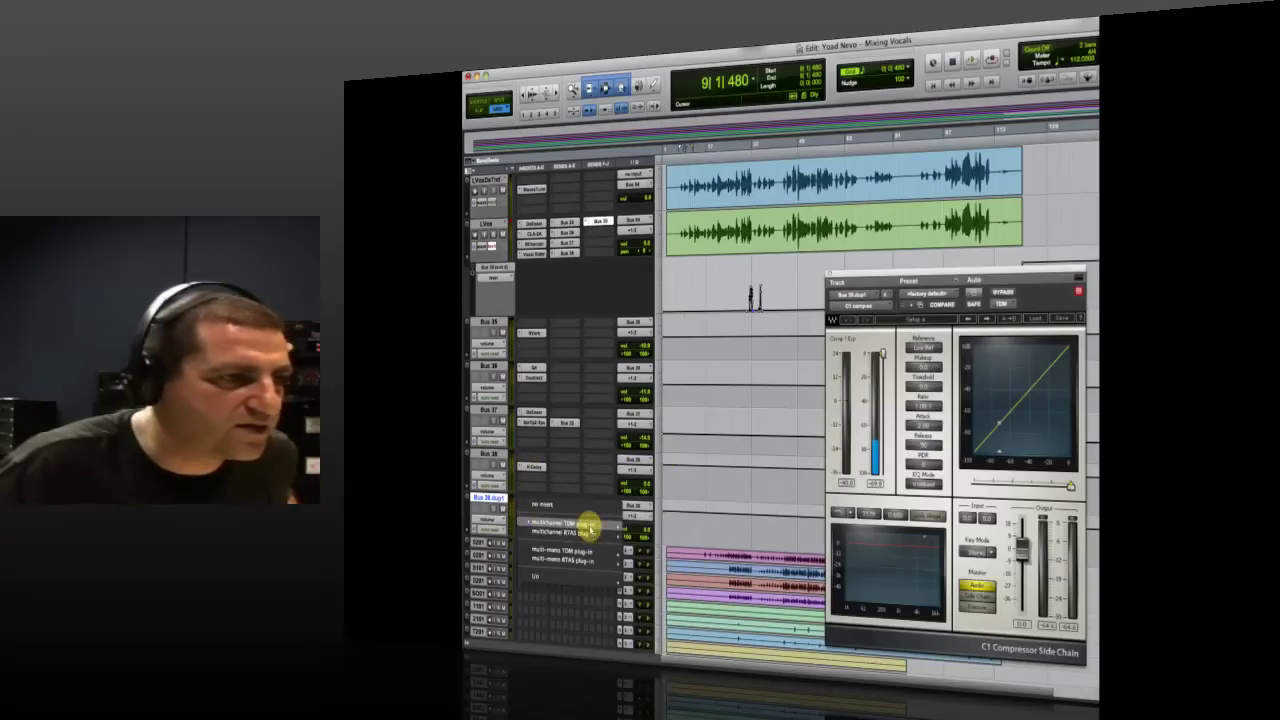
mouse_move(595, 533)
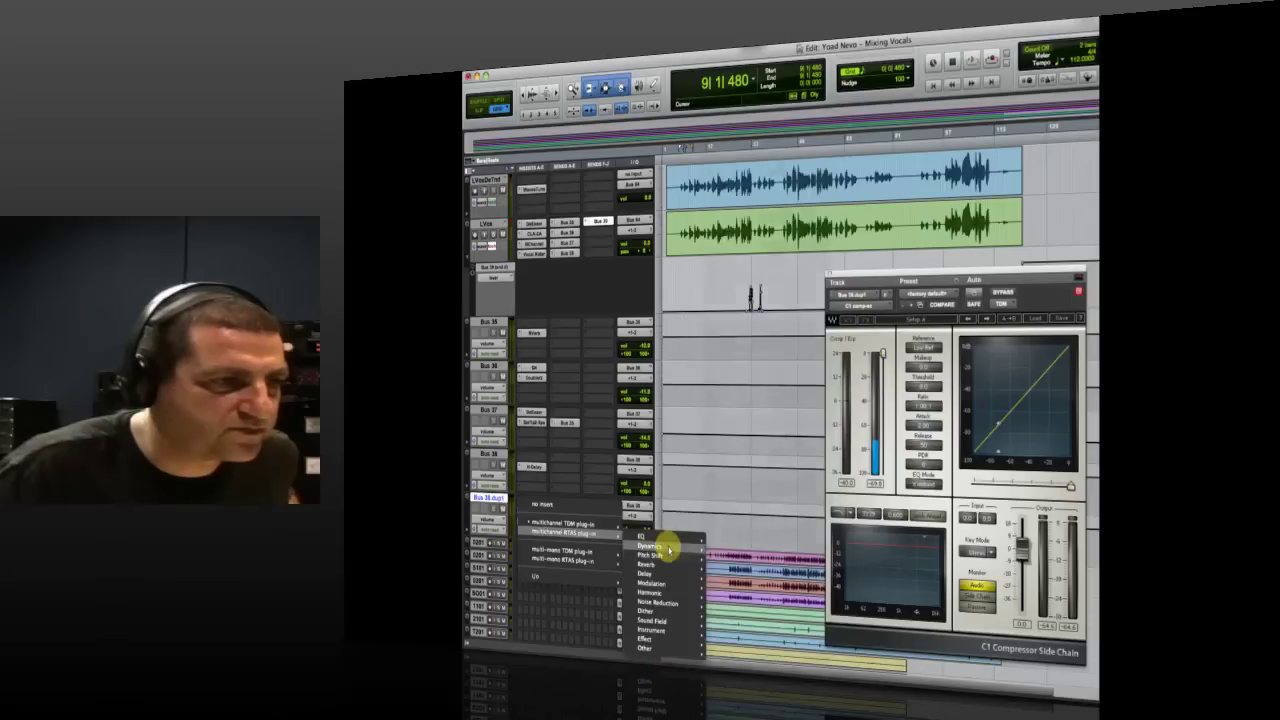
mouse_move(668, 549)
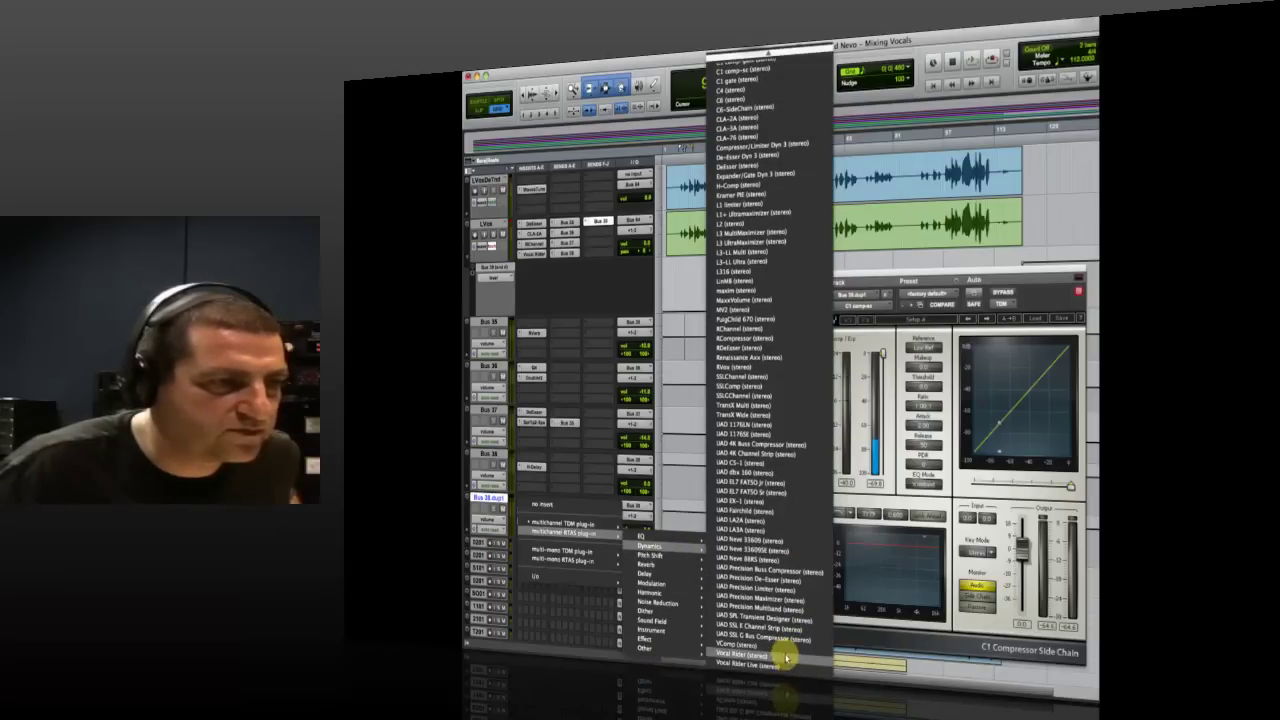
left_click(785, 655)
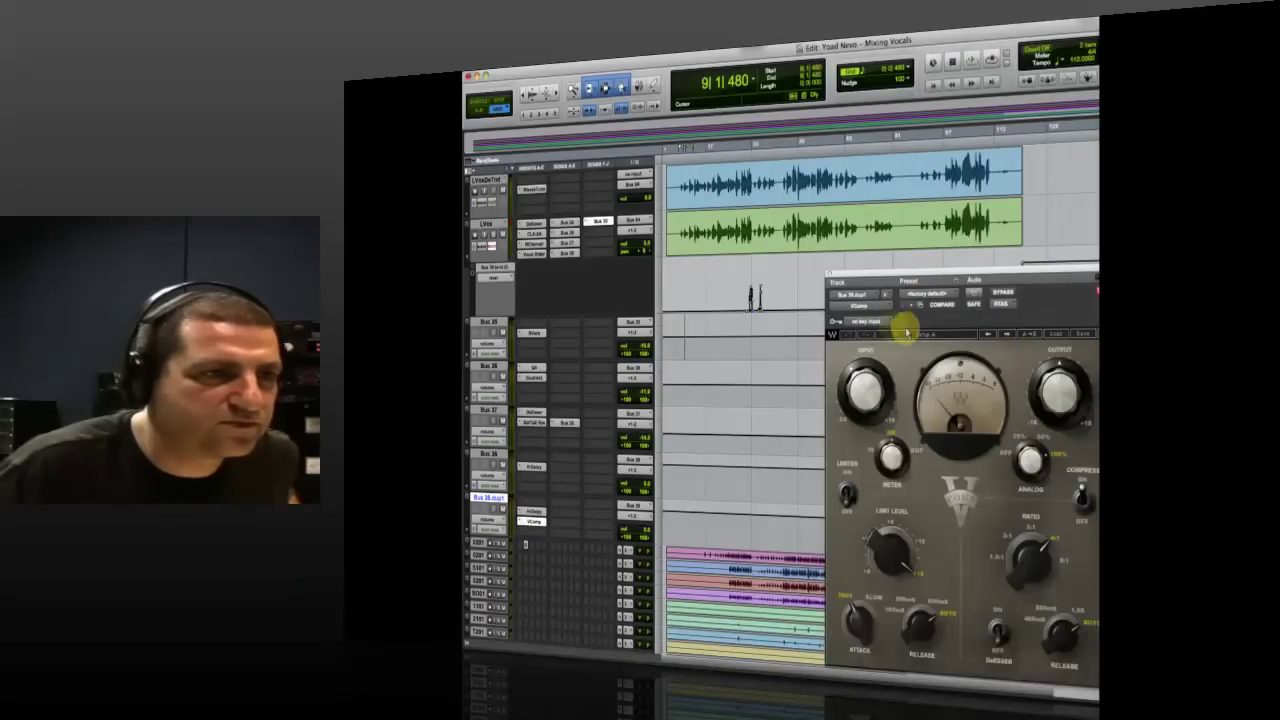
left_click(836, 321)
left_click(957, 413)
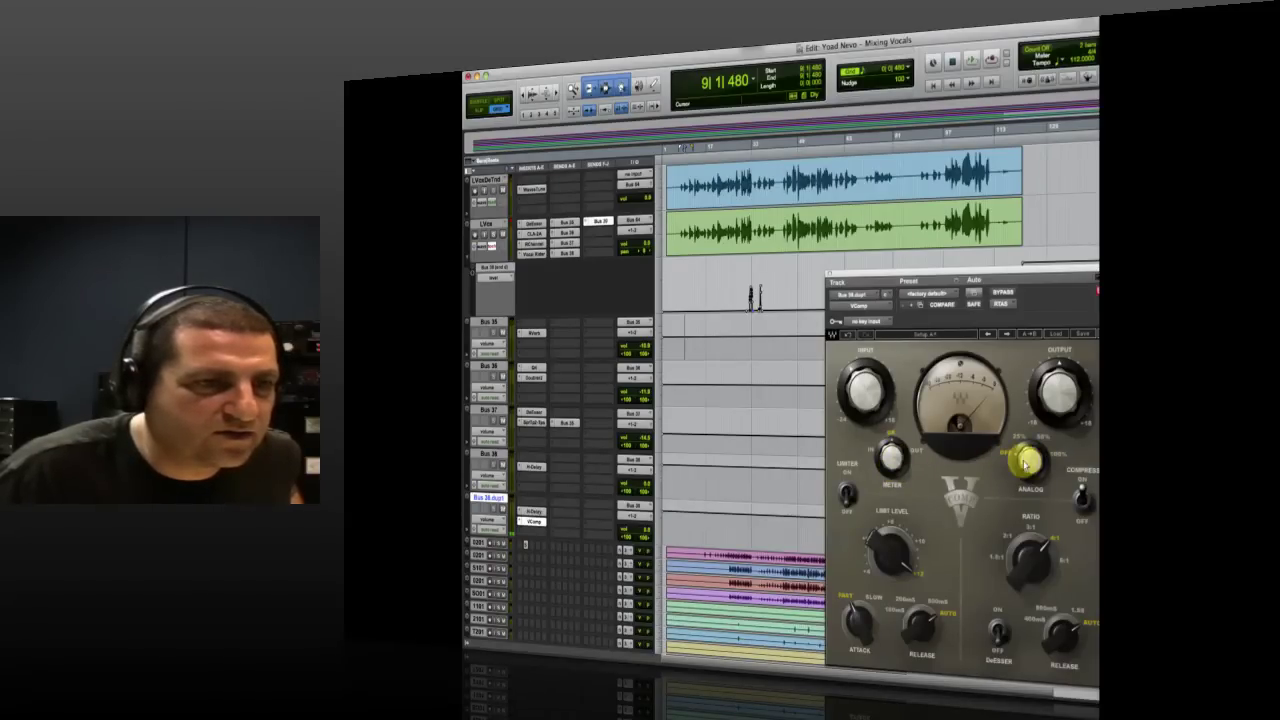
- Set the VComp's side-chain key input to Bus 39 (Mono)
left_click(863, 322)
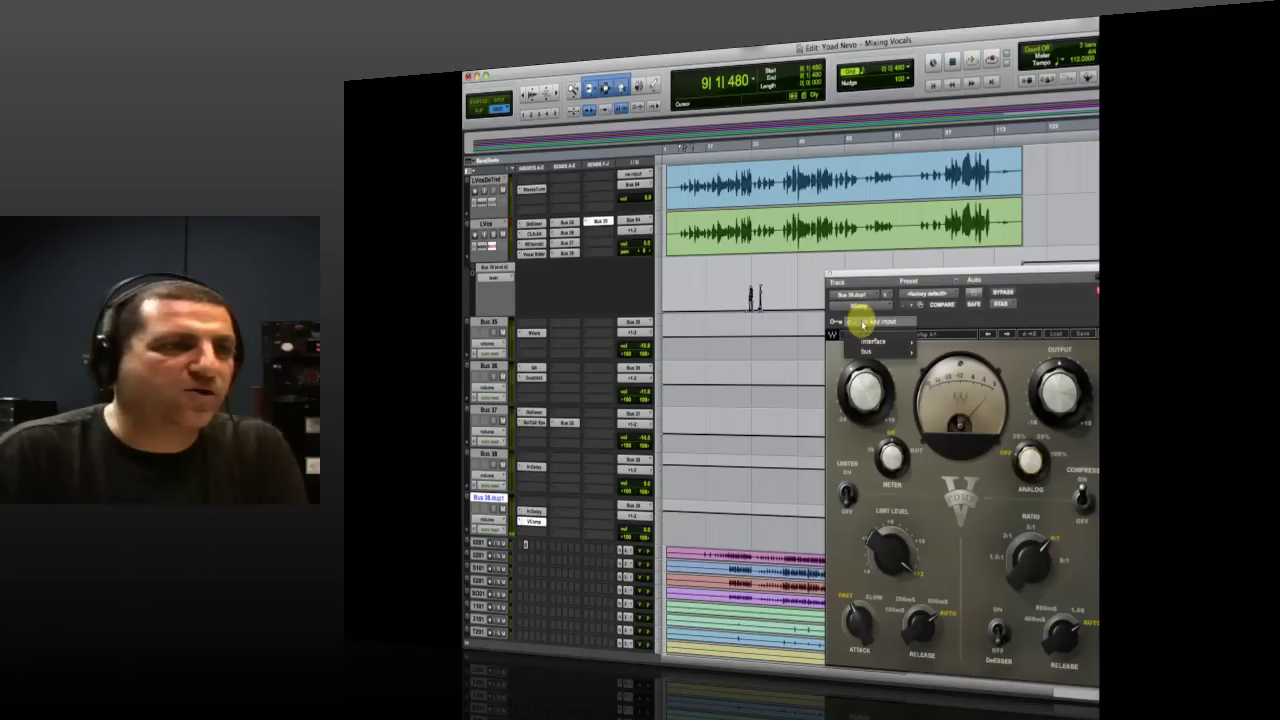
mouse_move(871, 350)
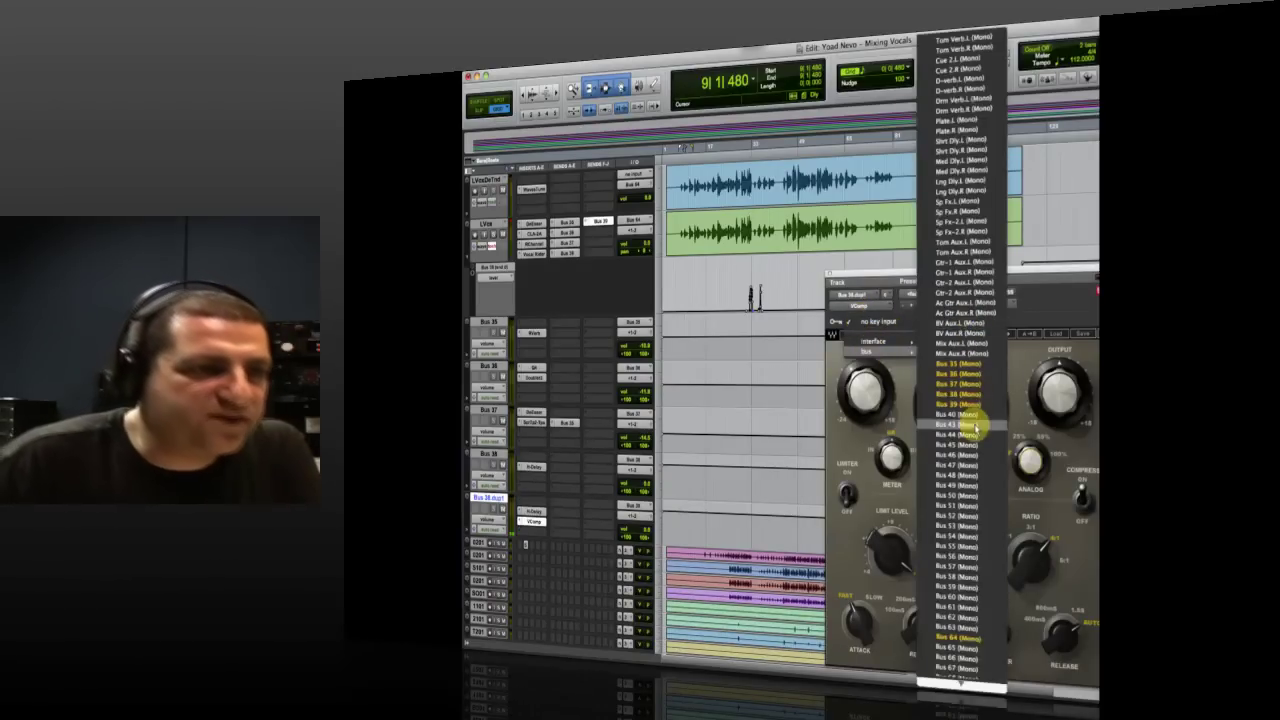
left_click(960, 395)
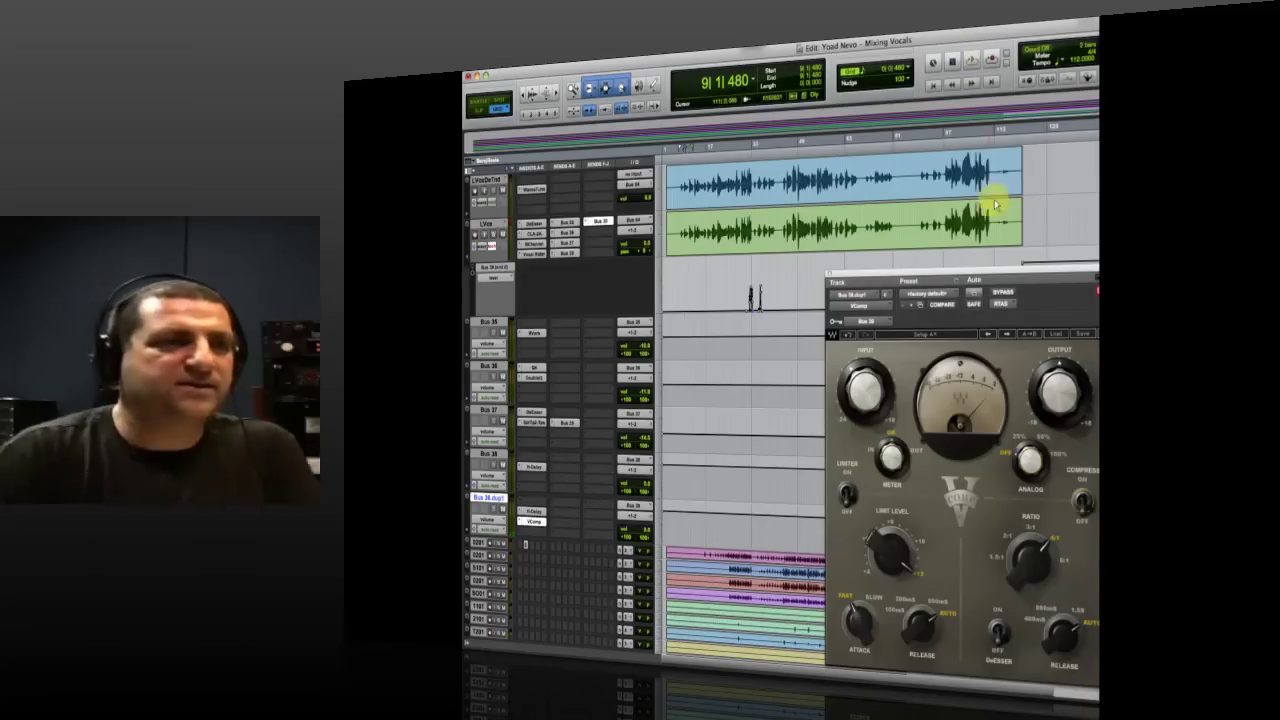
- Audition the vocal and delay from bar 9 with the VComp open, and check its key input bus assignment
left_click(683, 500)
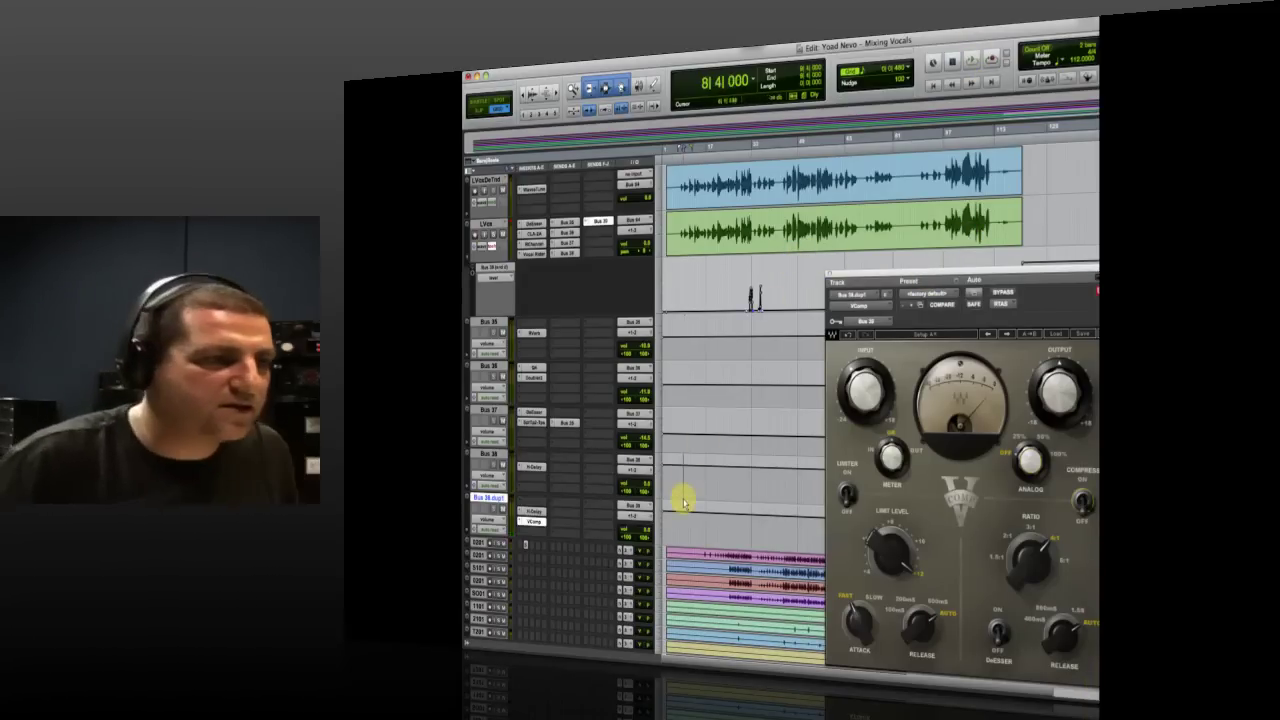
left_click_drag(871, 280, 836, 218)
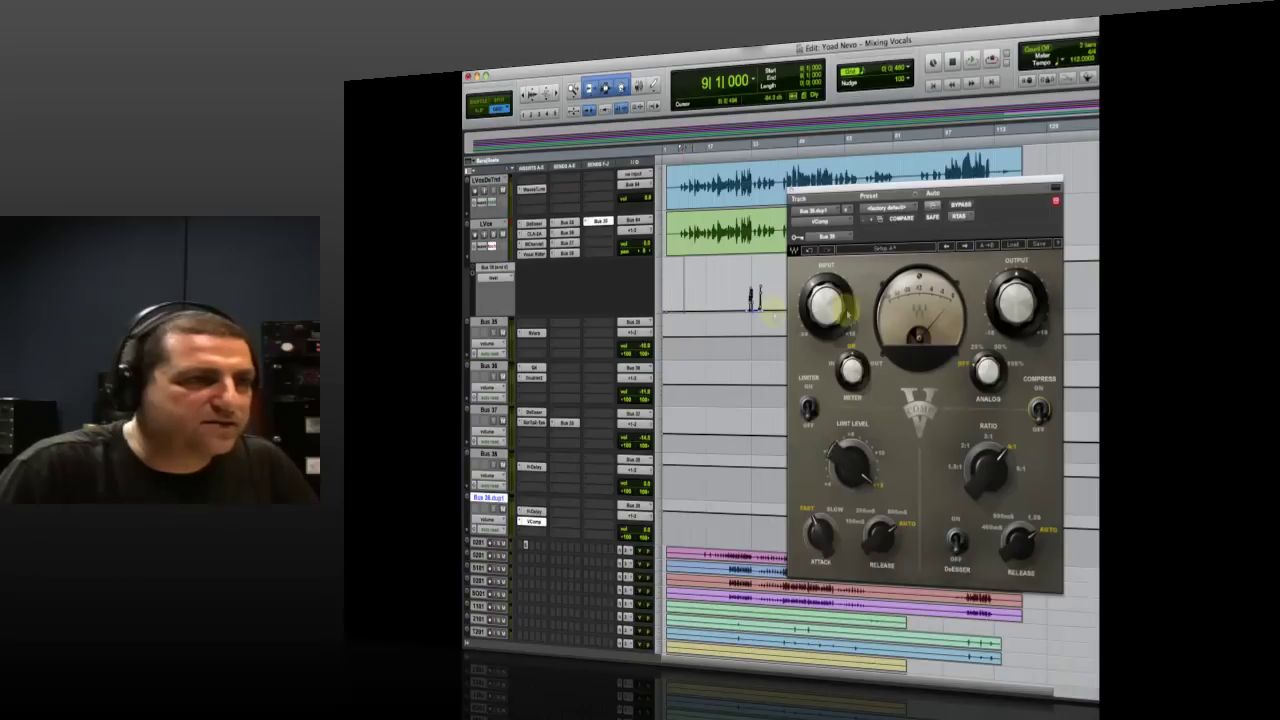
key("space")
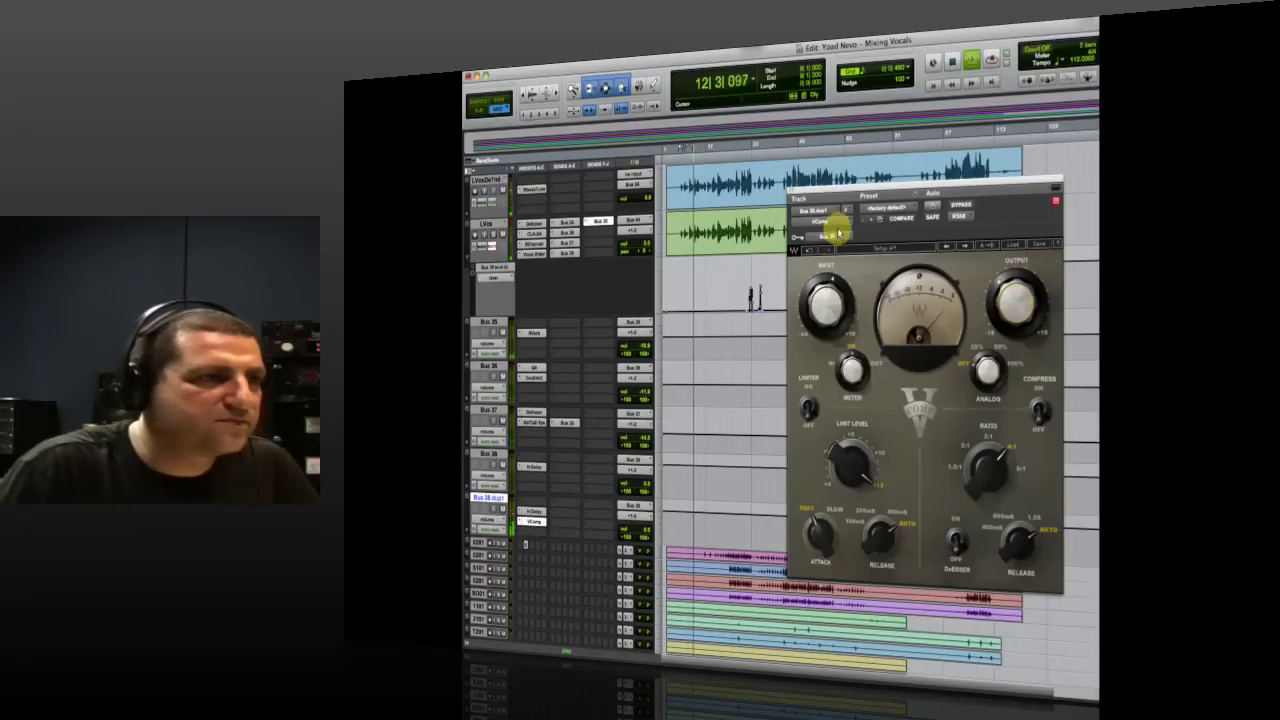
mouse_move(830, 302)
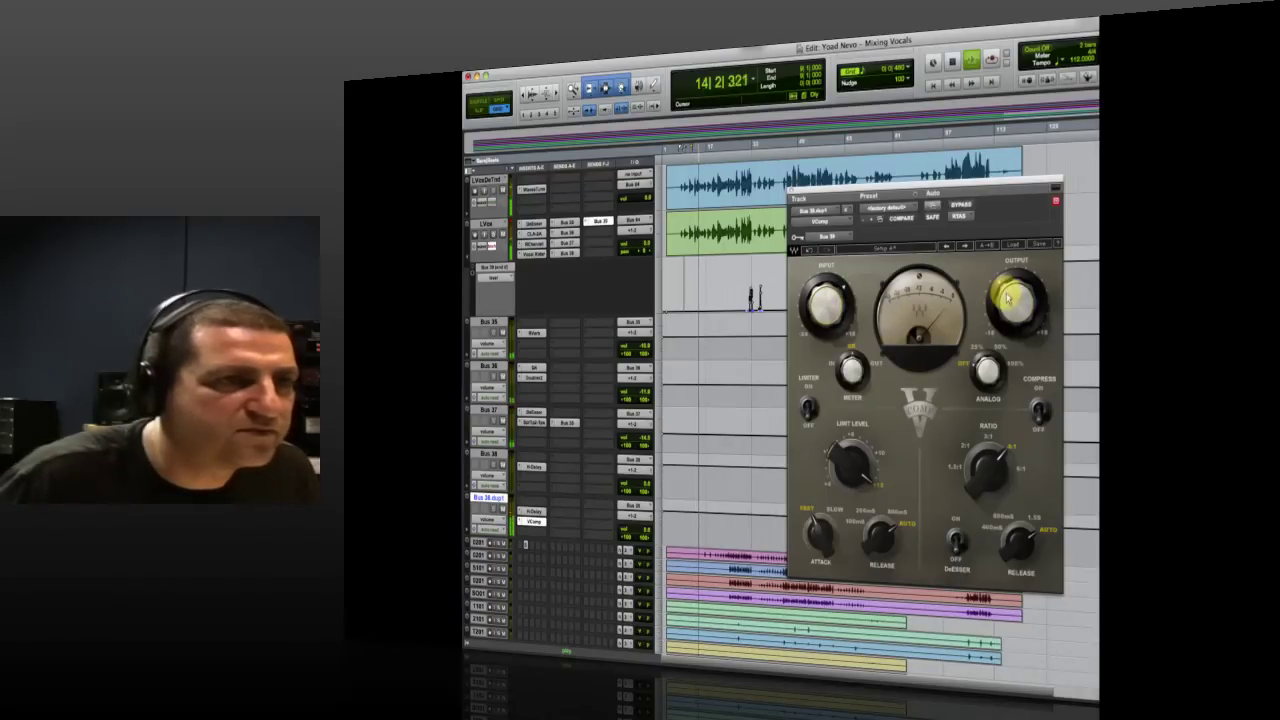
key("space")
left_click(828, 238)
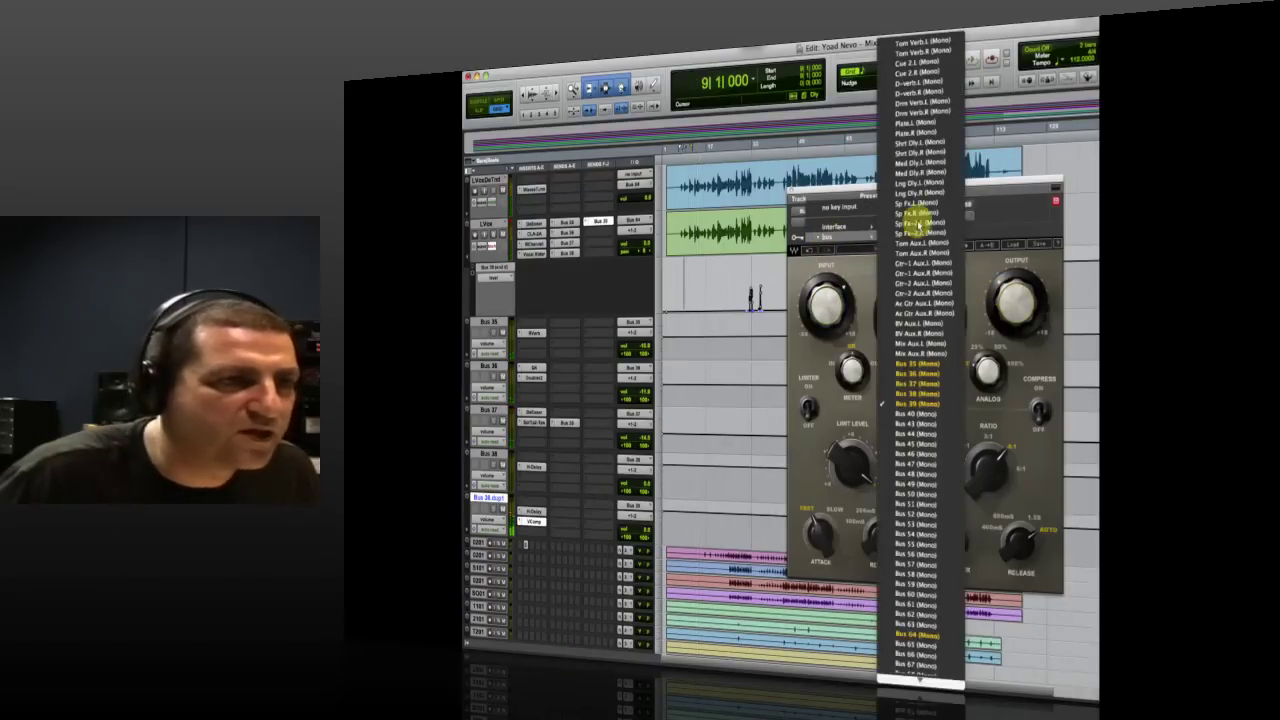
left_click(733, 427)
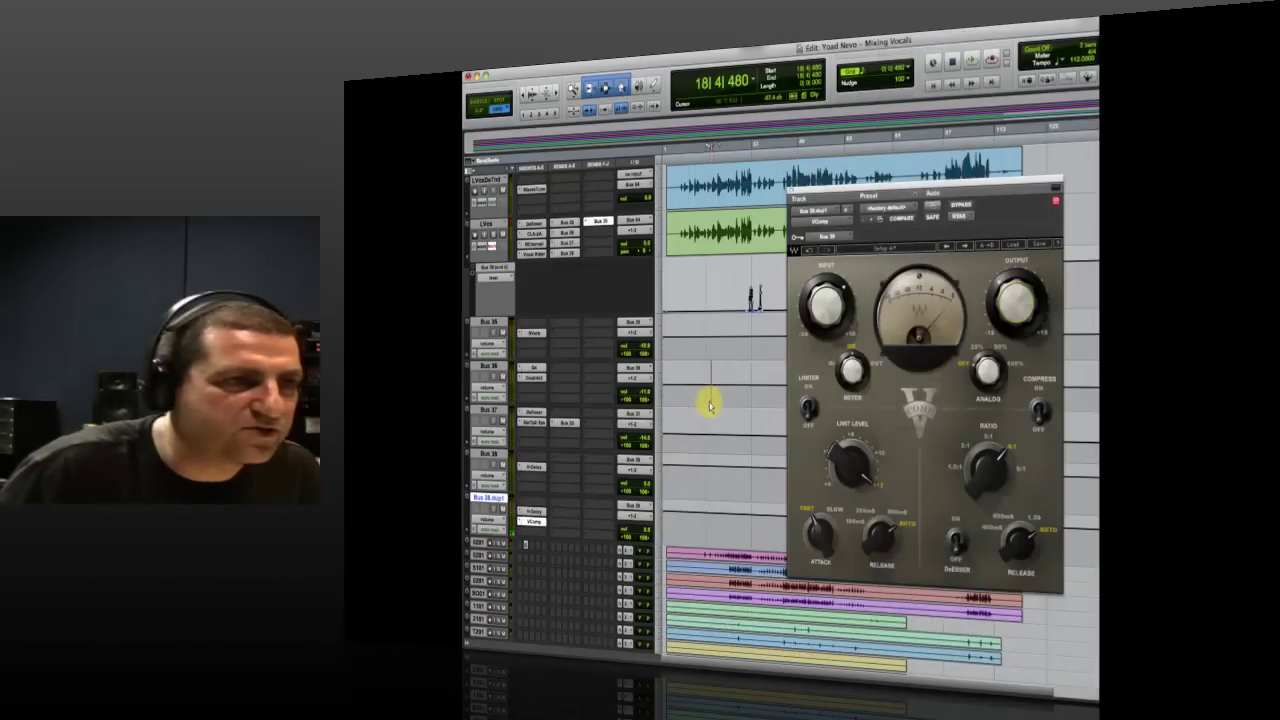
- Play from 18|4|480 while adjusting the VComp's output and input levels
mouse_move(828, 300)
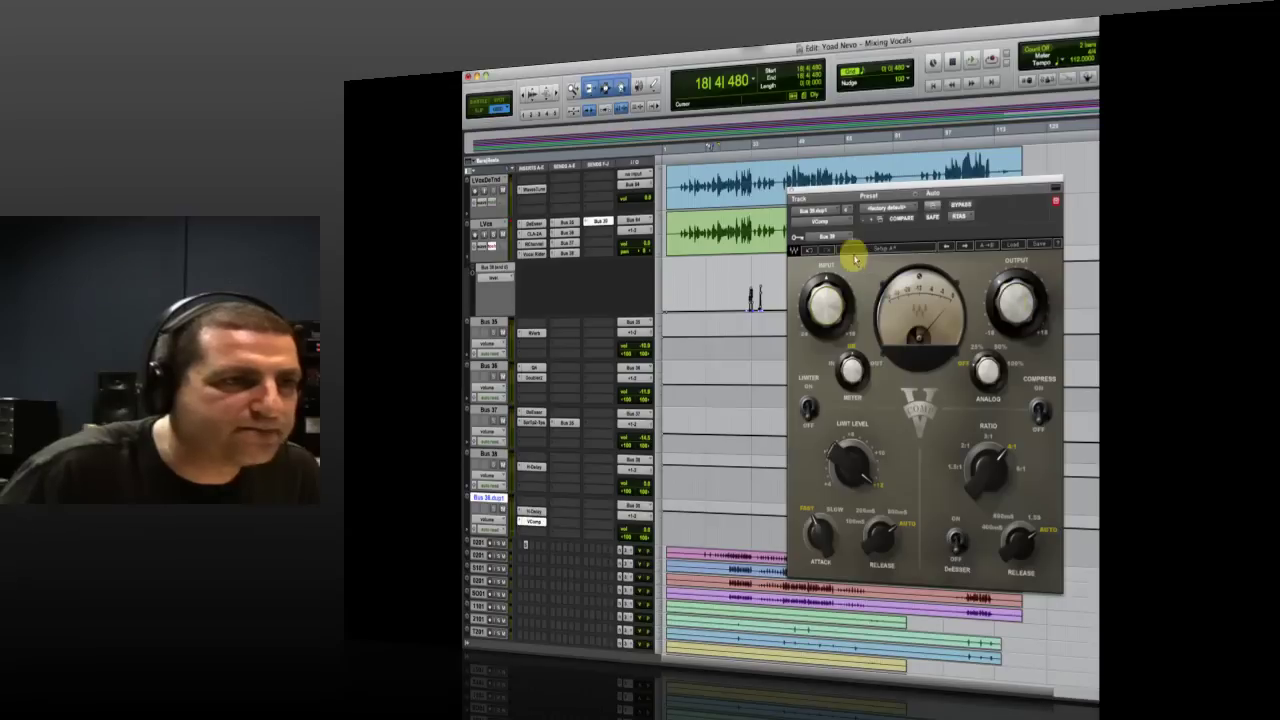
key("space")
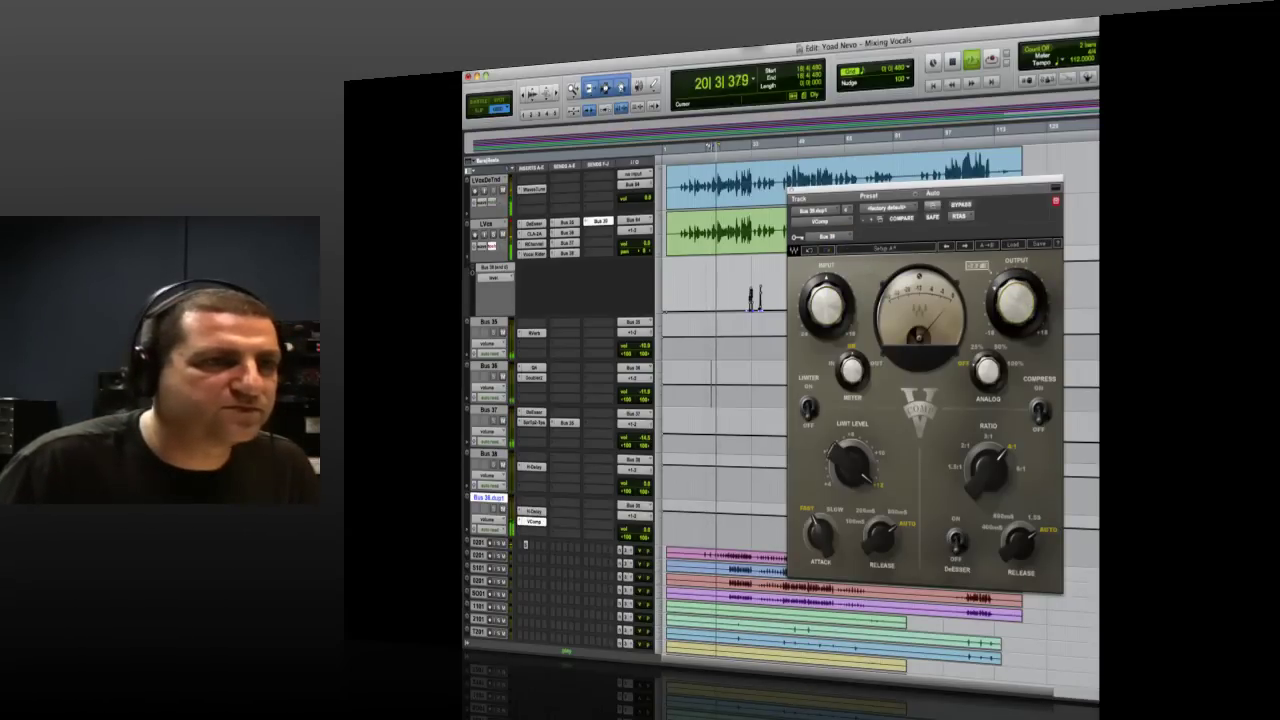
left_click(846, 314)
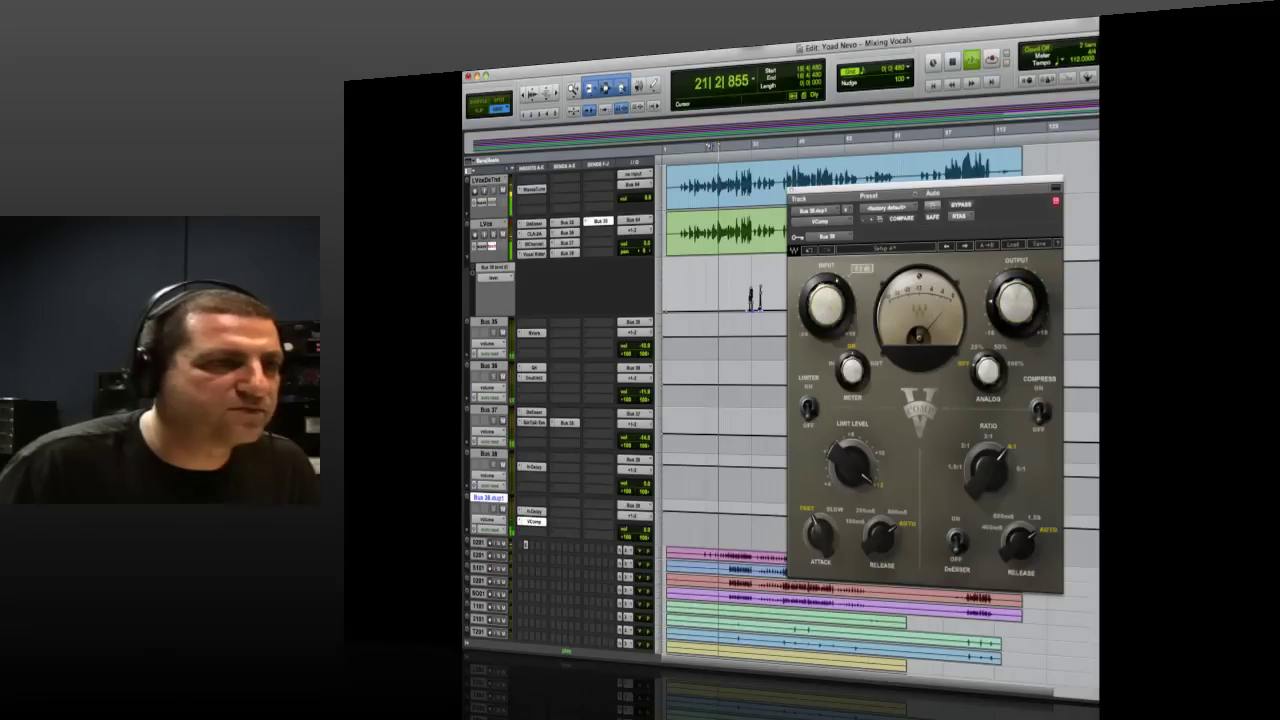
left_click_drag(846, 314, 846, 330)
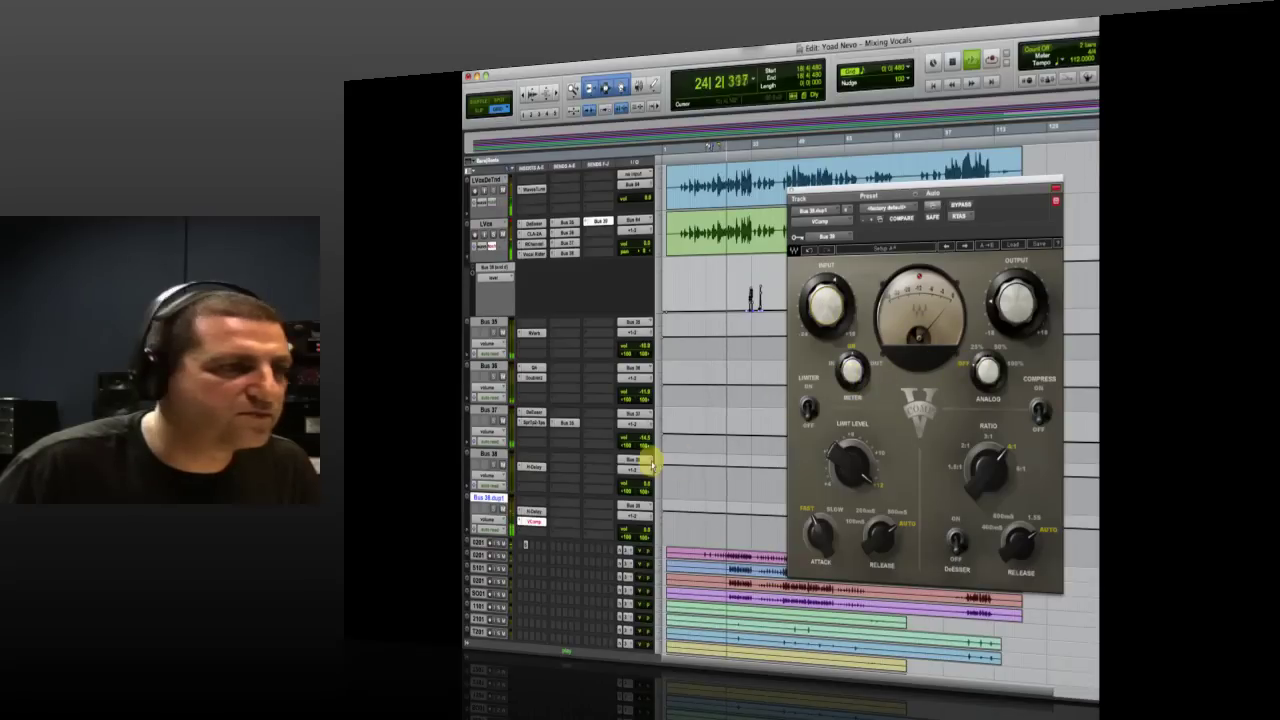
key("space")
- Convert the VComp on the duplicated Bus 38 track from an RTAS to a TDM plug-in
left_click(521, 524)
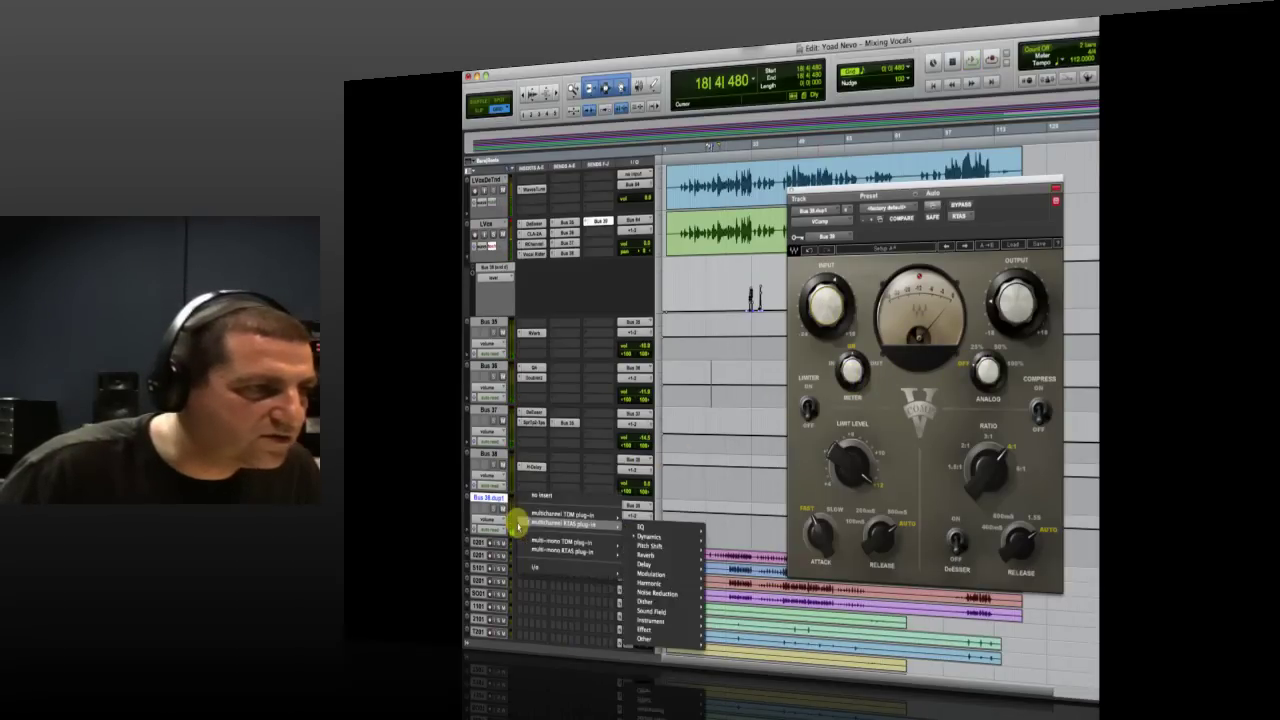
left_click(571, 520)
mouse_move(571, 514)
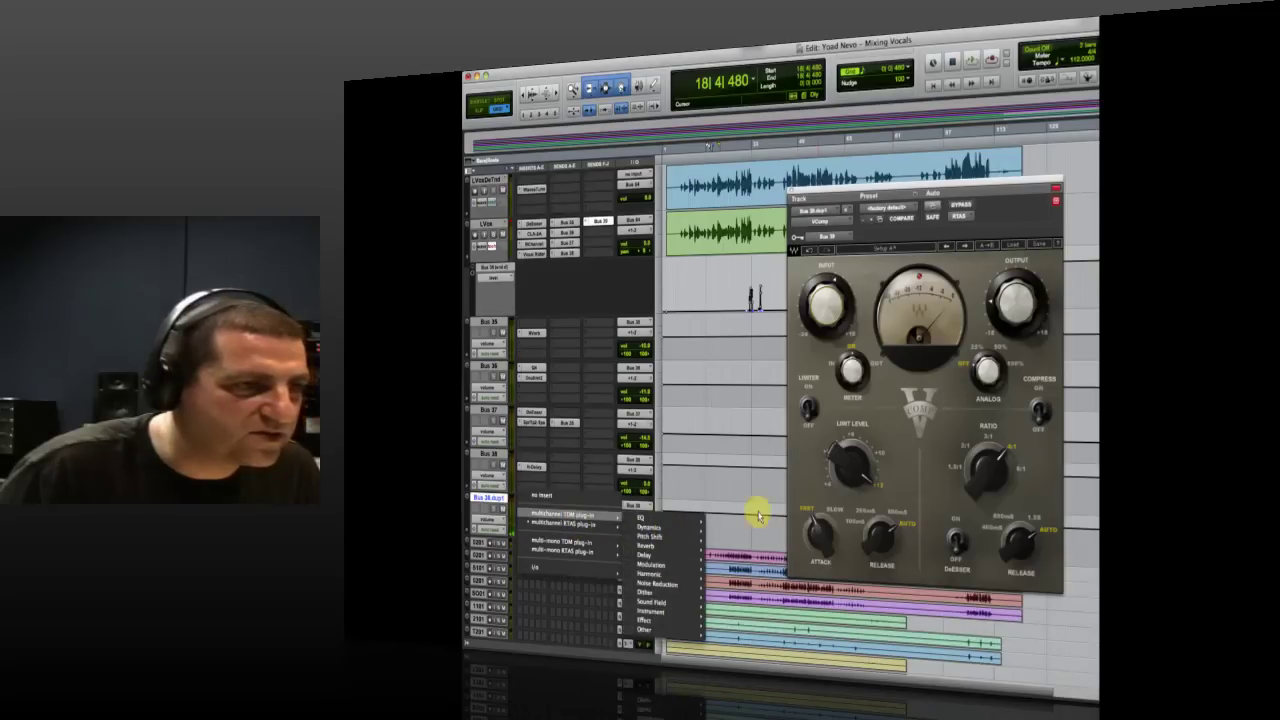
left_click(715, 570)
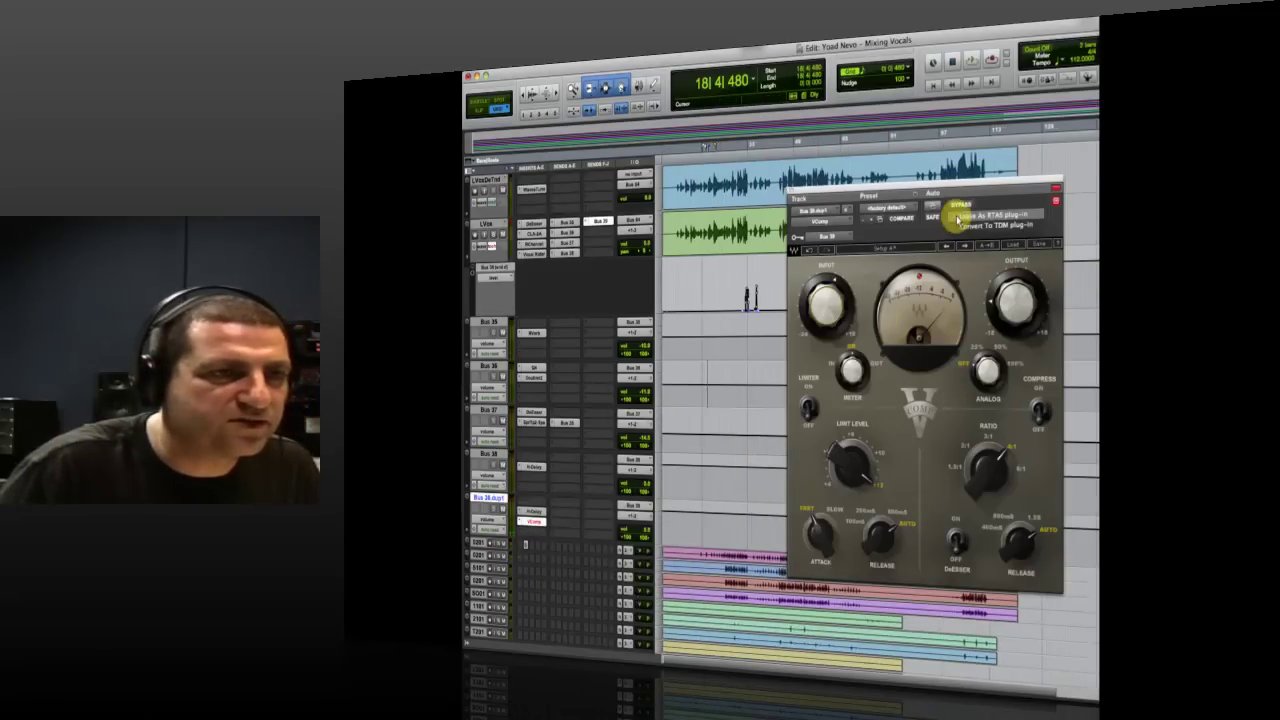
left_click(984, 220)
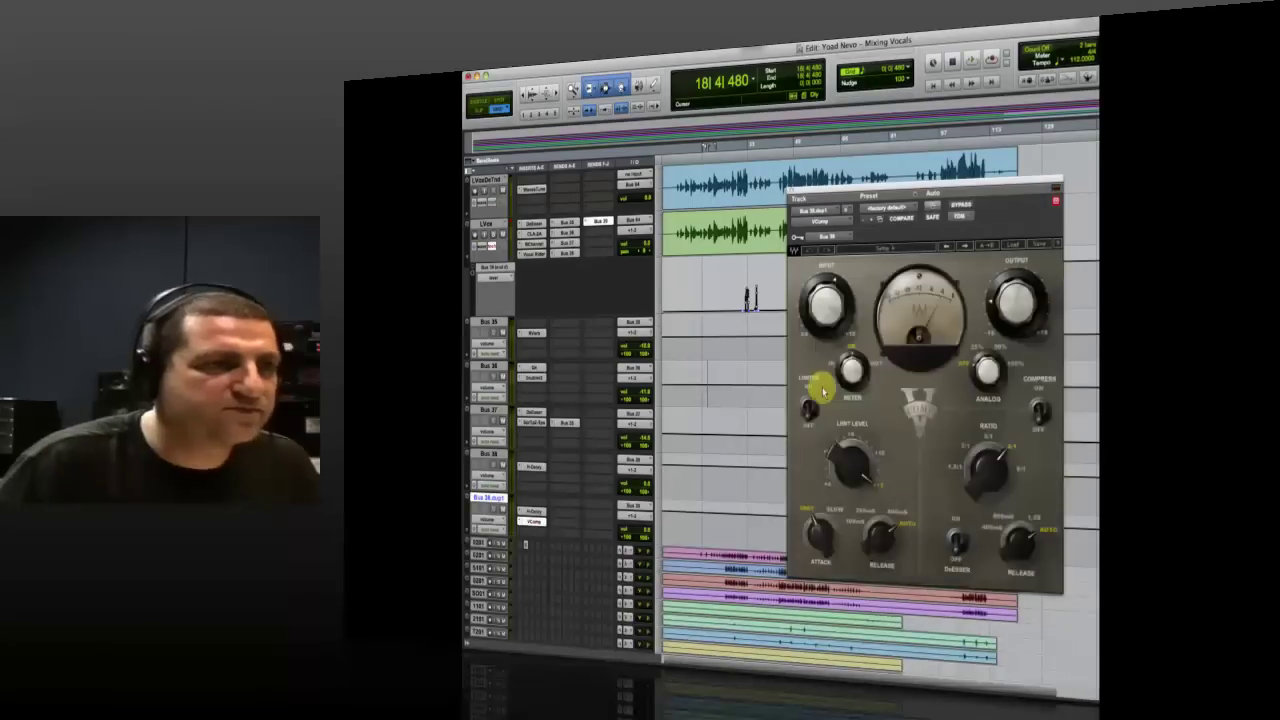
- Play from 18|4|480 while adjusting the VComp's input level and switching its compressor section on
key("space")
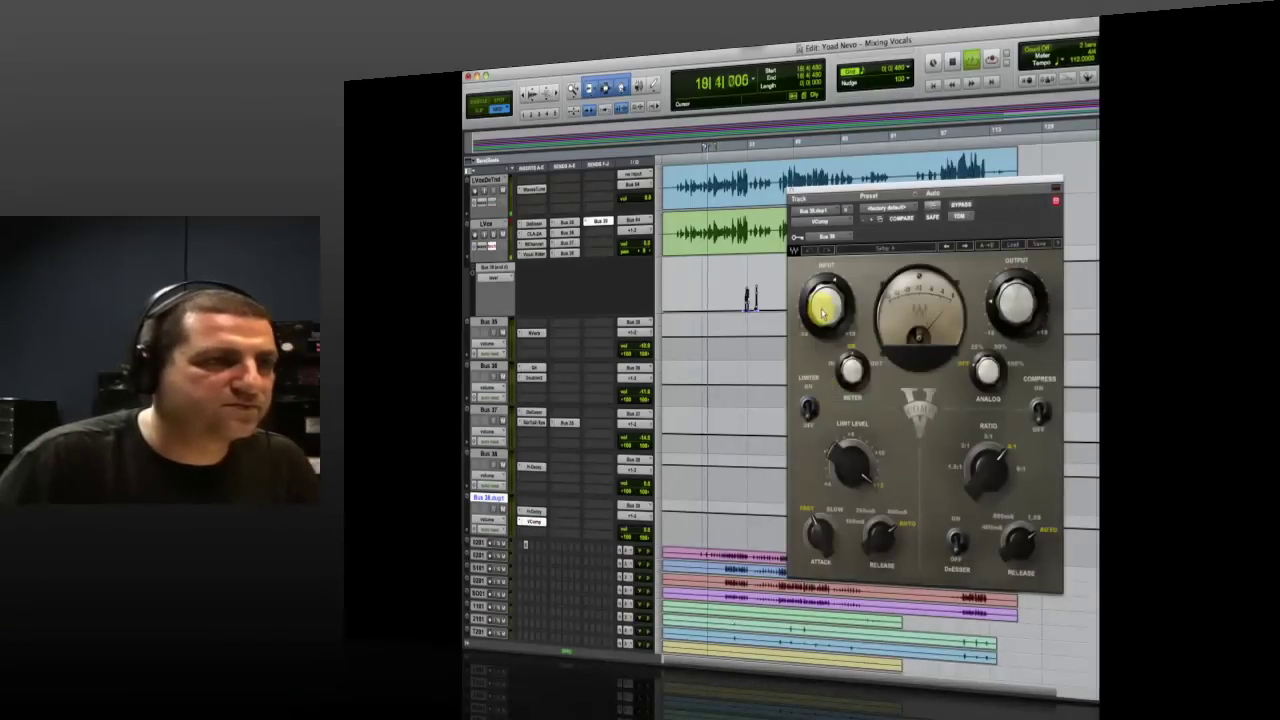
left_click_drag(822, 313, 822, 300)
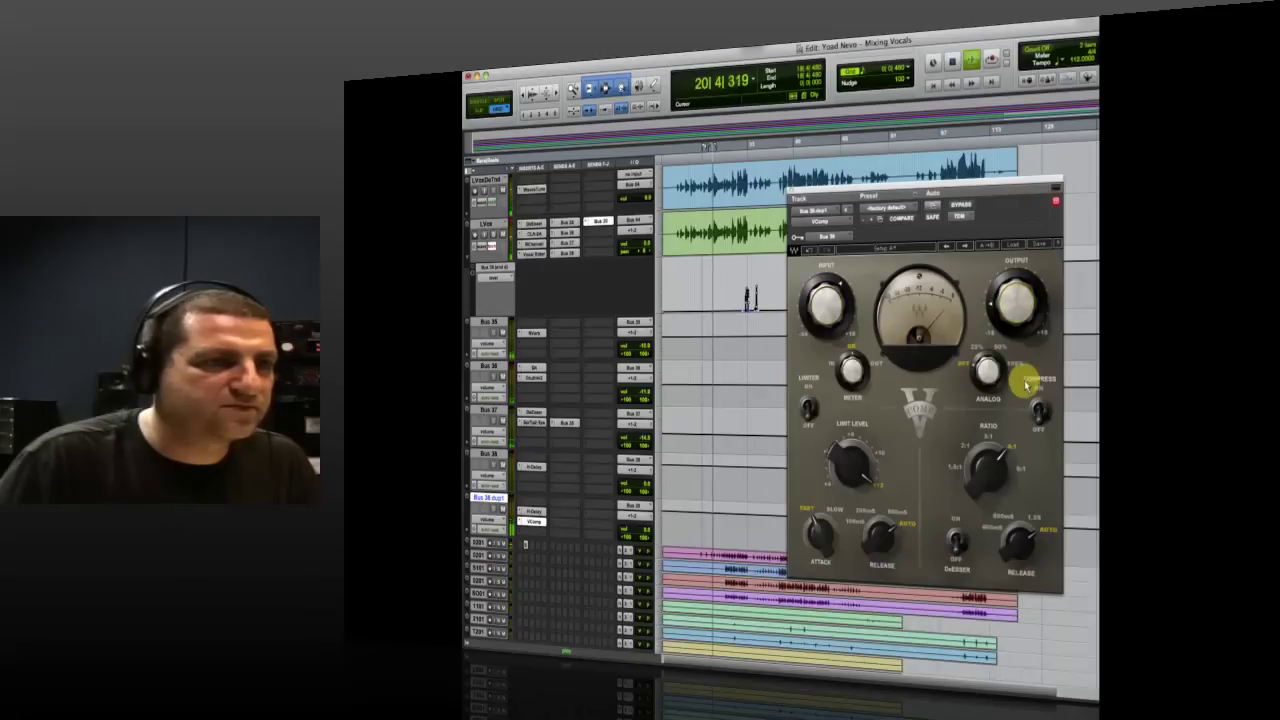
left_click(1040, 408)
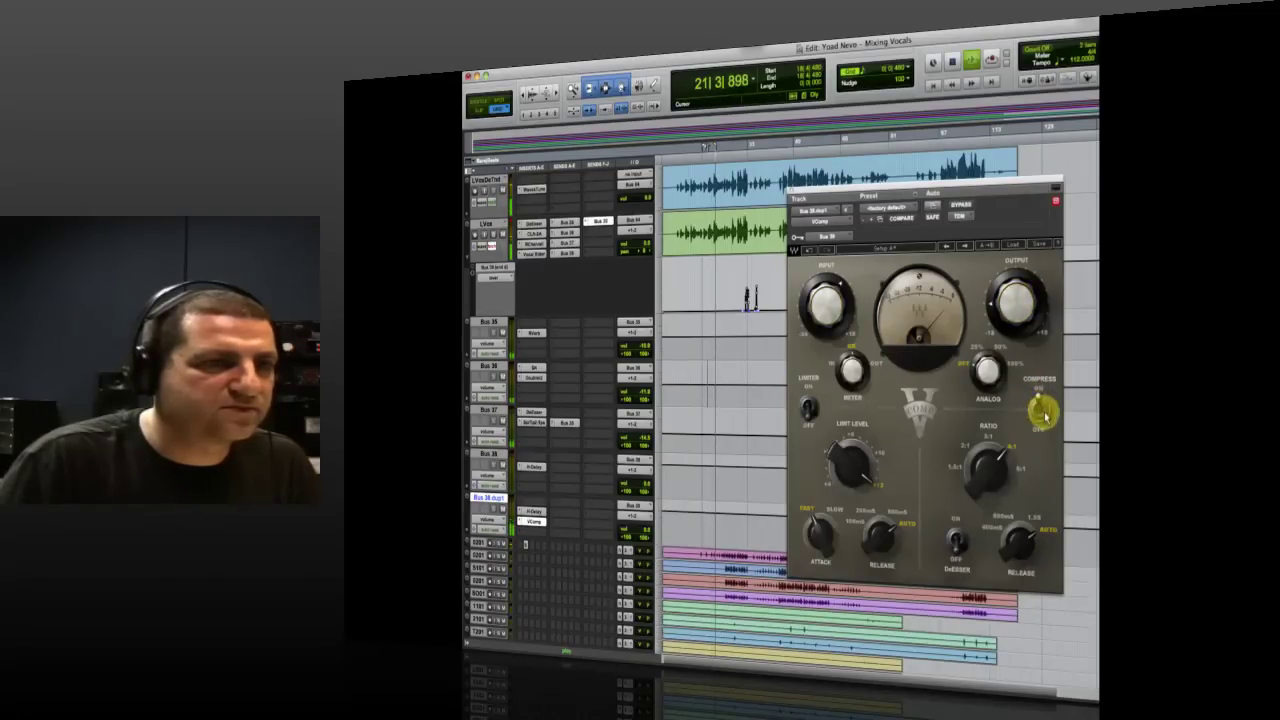
key("space")
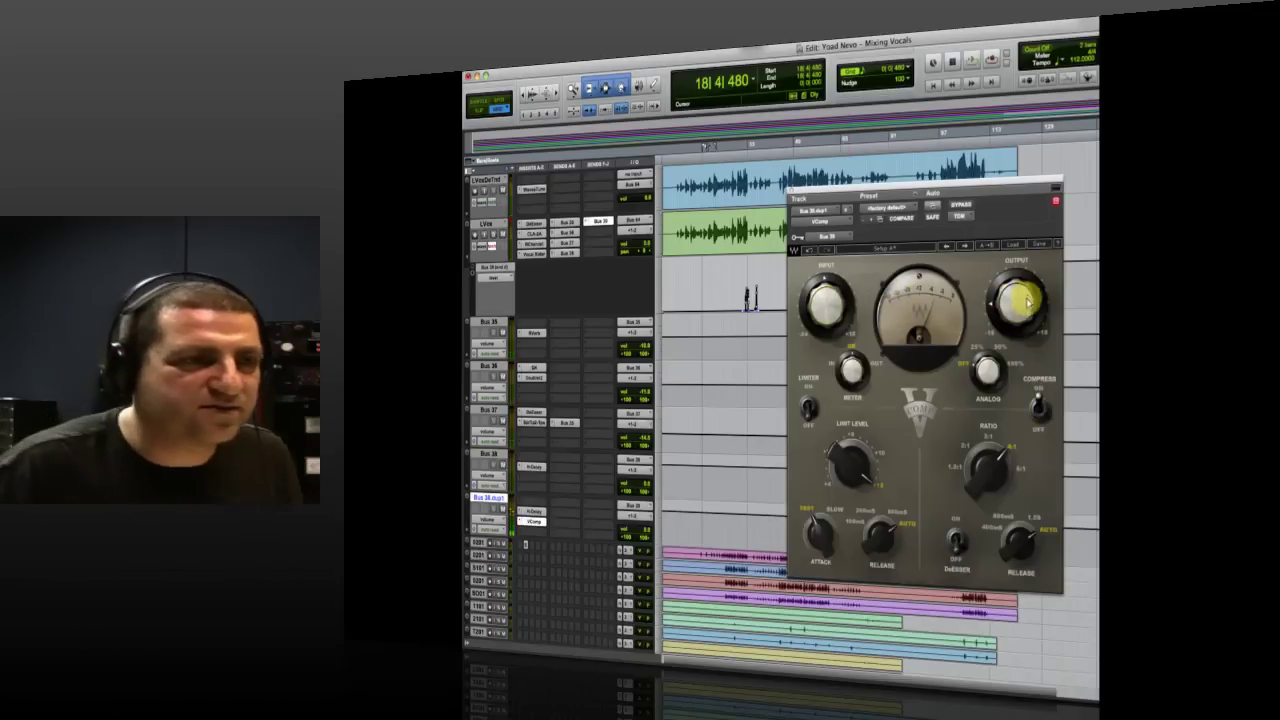
- Set the VComp's compressor release to its longest fixed time and its ratio to the highest setting, auditioning from 18|4|480
left_click(826, 305)
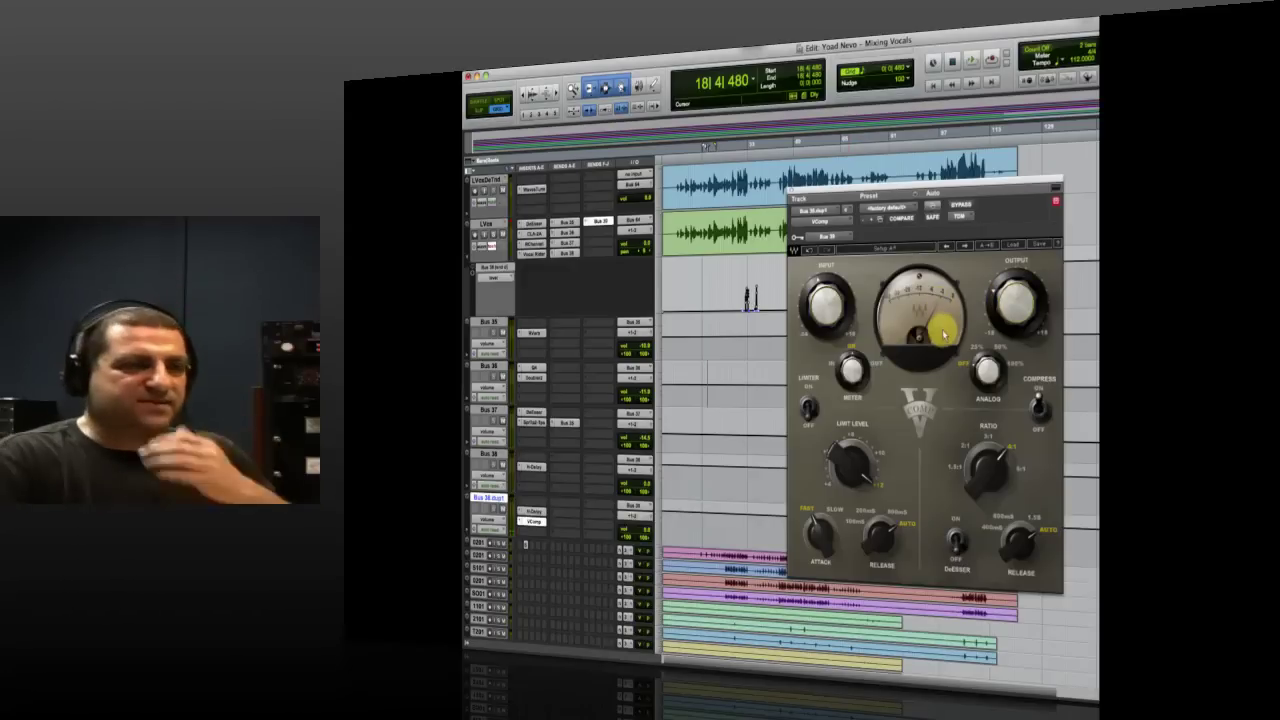
left_click(1018, 540)
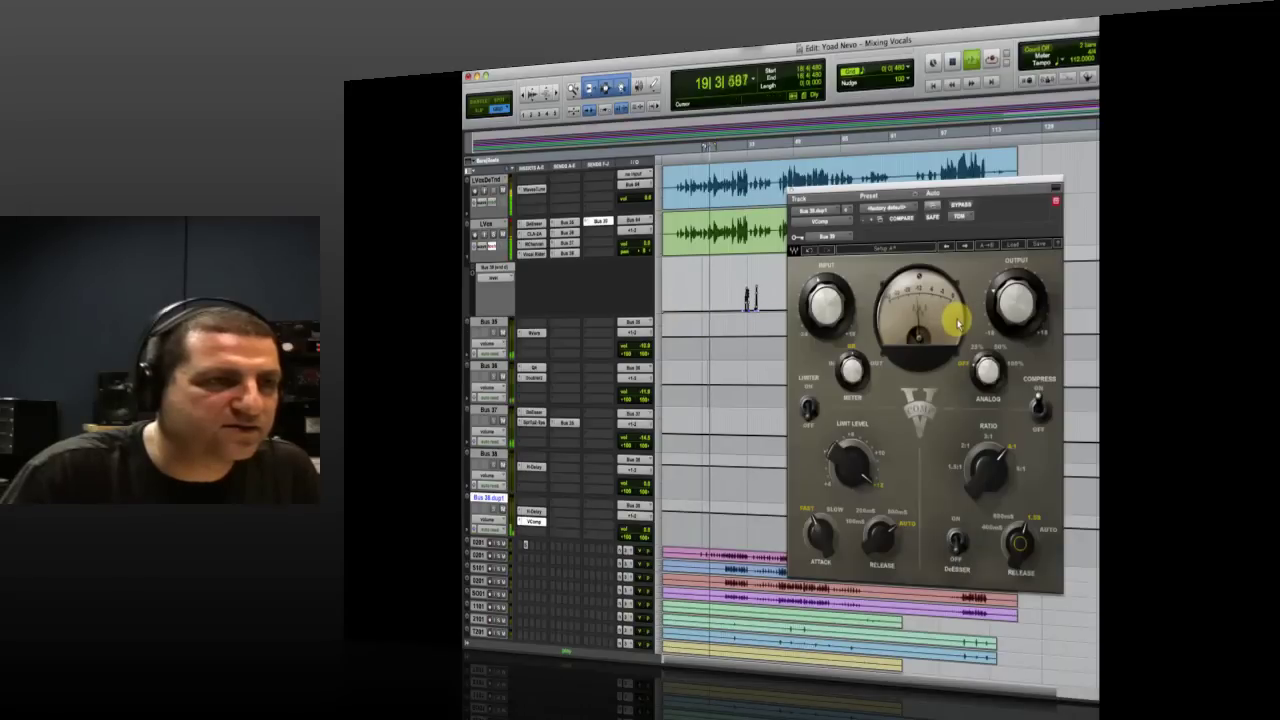
mouse_move(848, 313)
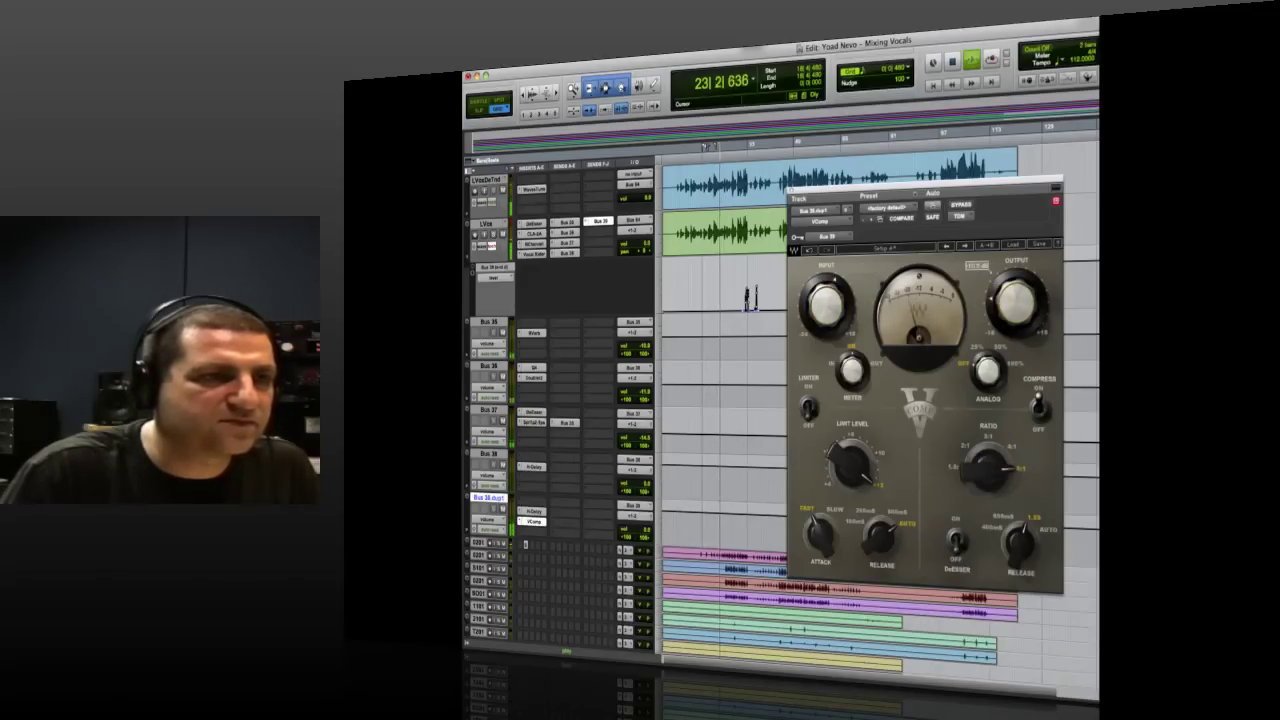
left_click(1002, 303)
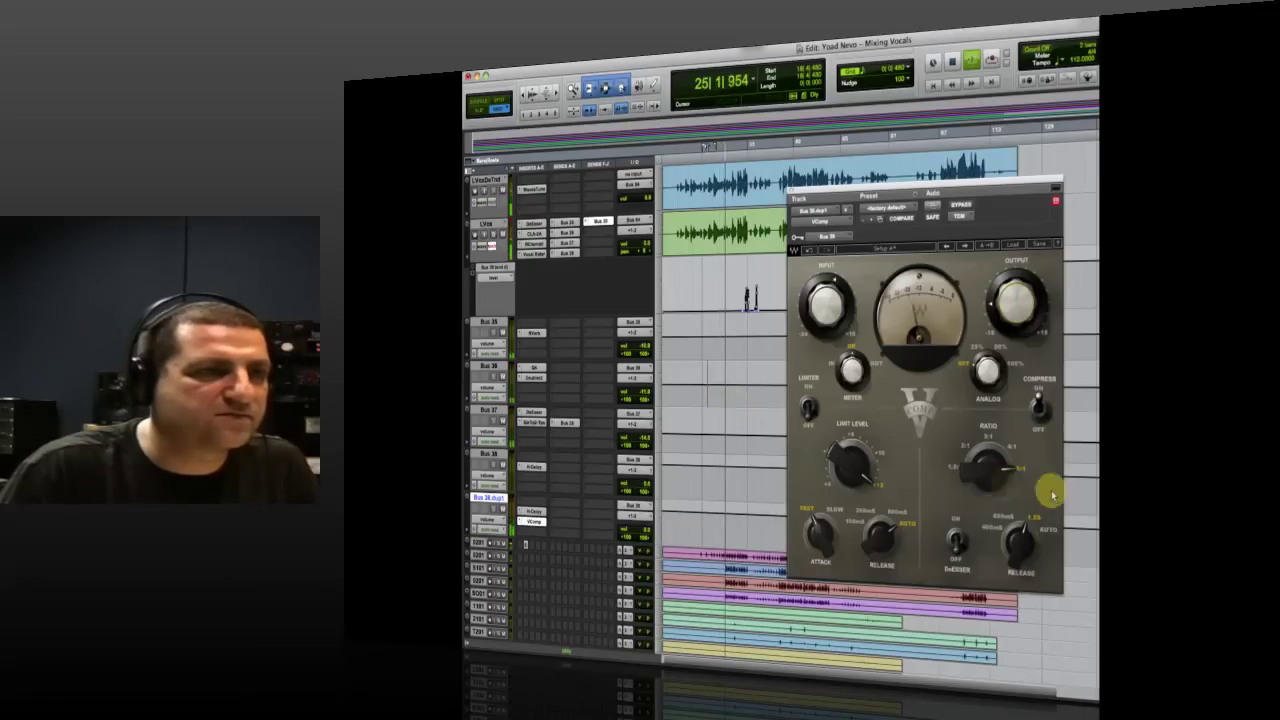
key("space")
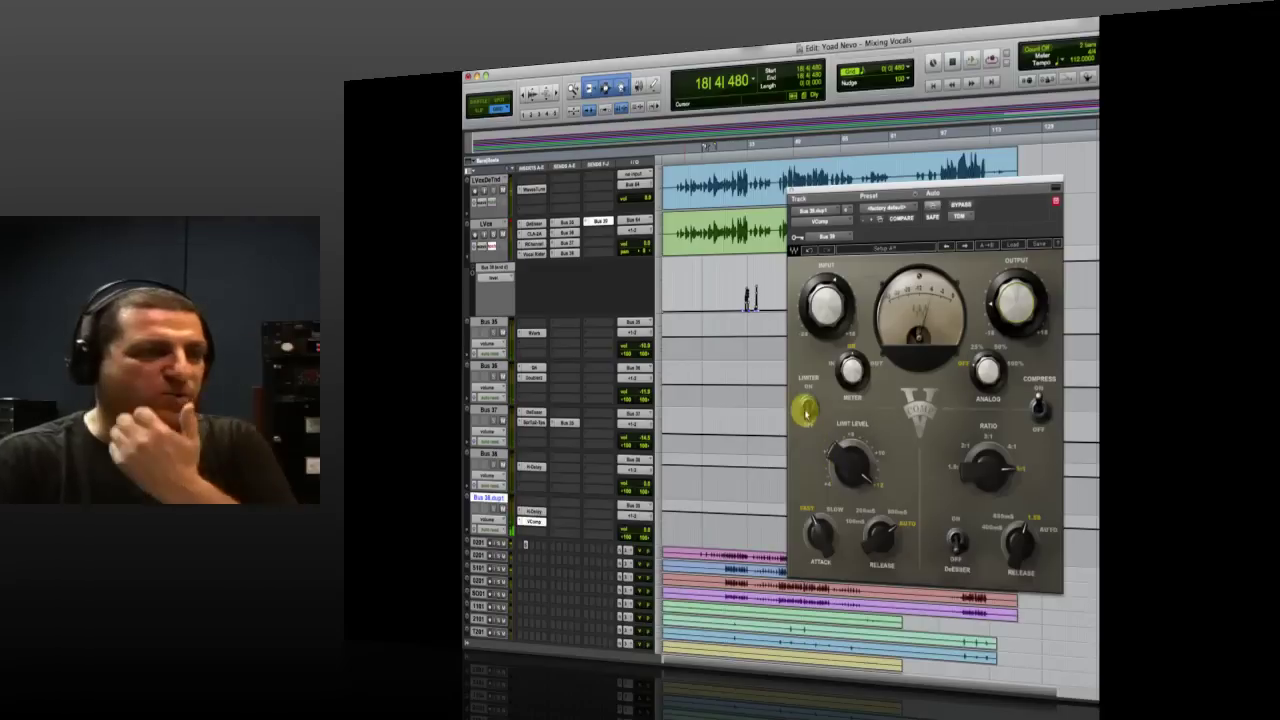
- Audition the VComp's limiter and output settings from 7|4|480 and lower the duplicated Bus 38 track's volume to -7.7
left_click(849, 463)
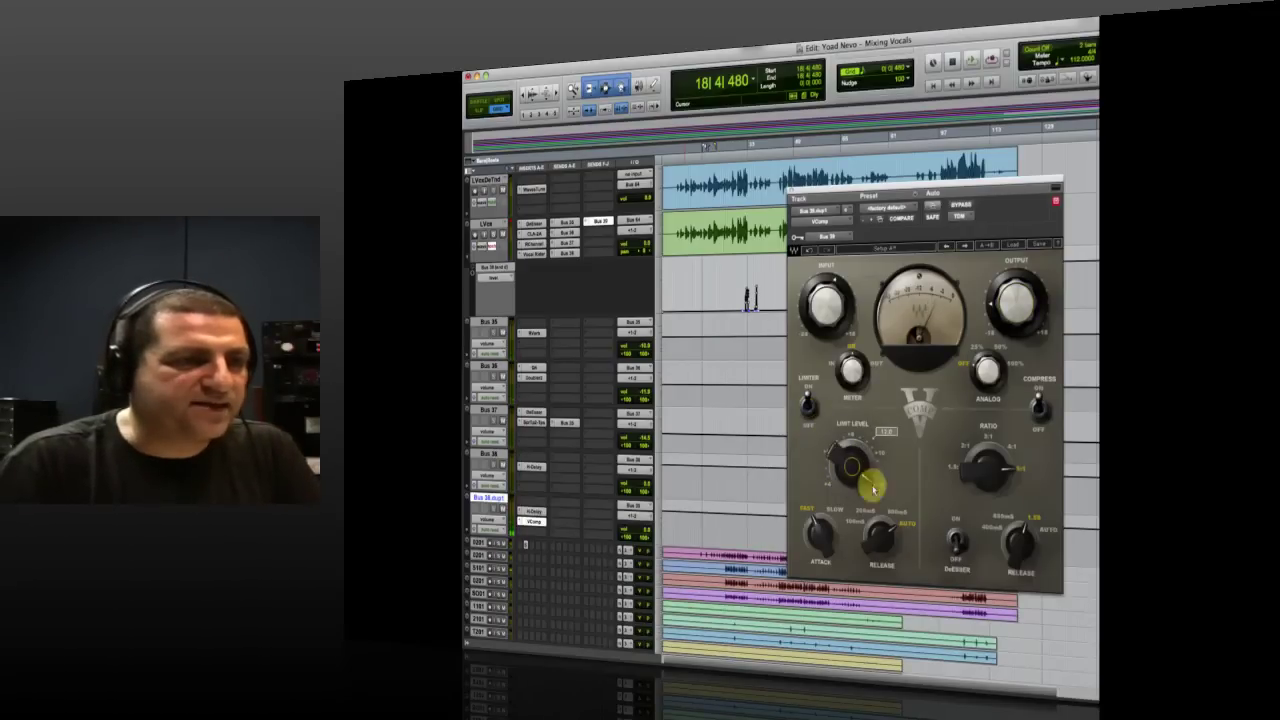
left_click(820, 535)
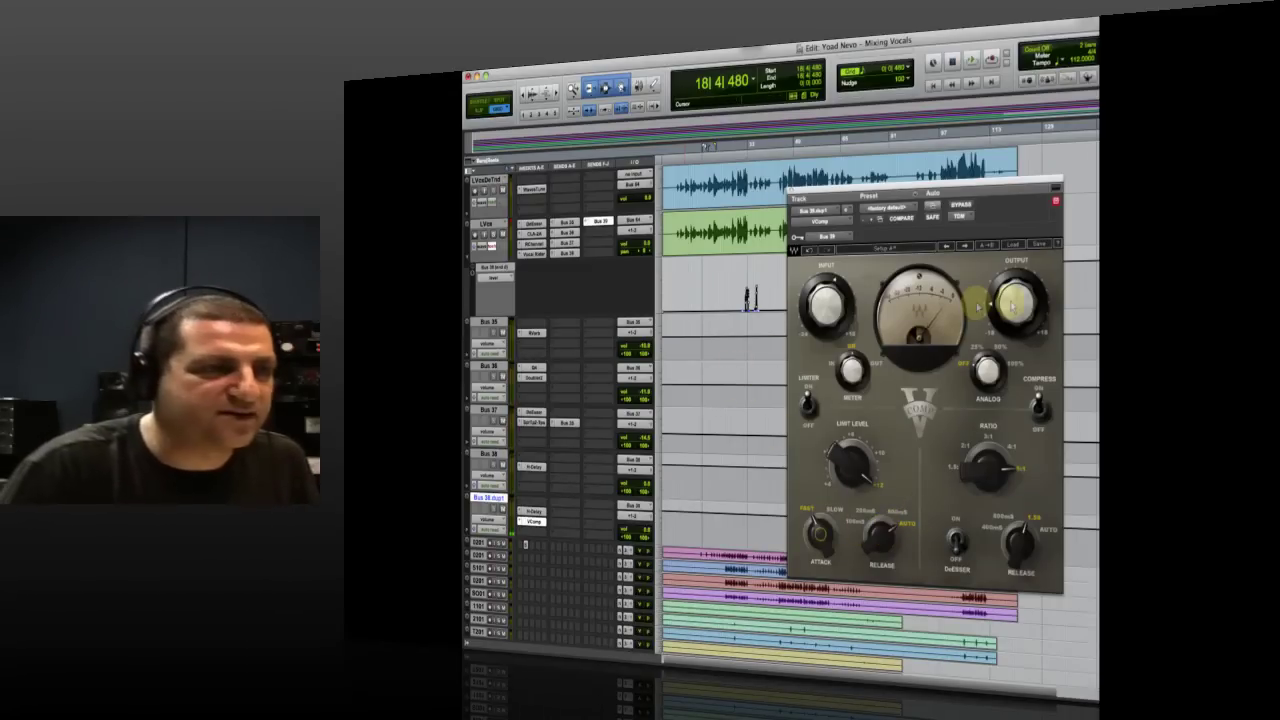
left_click(1015, 305)
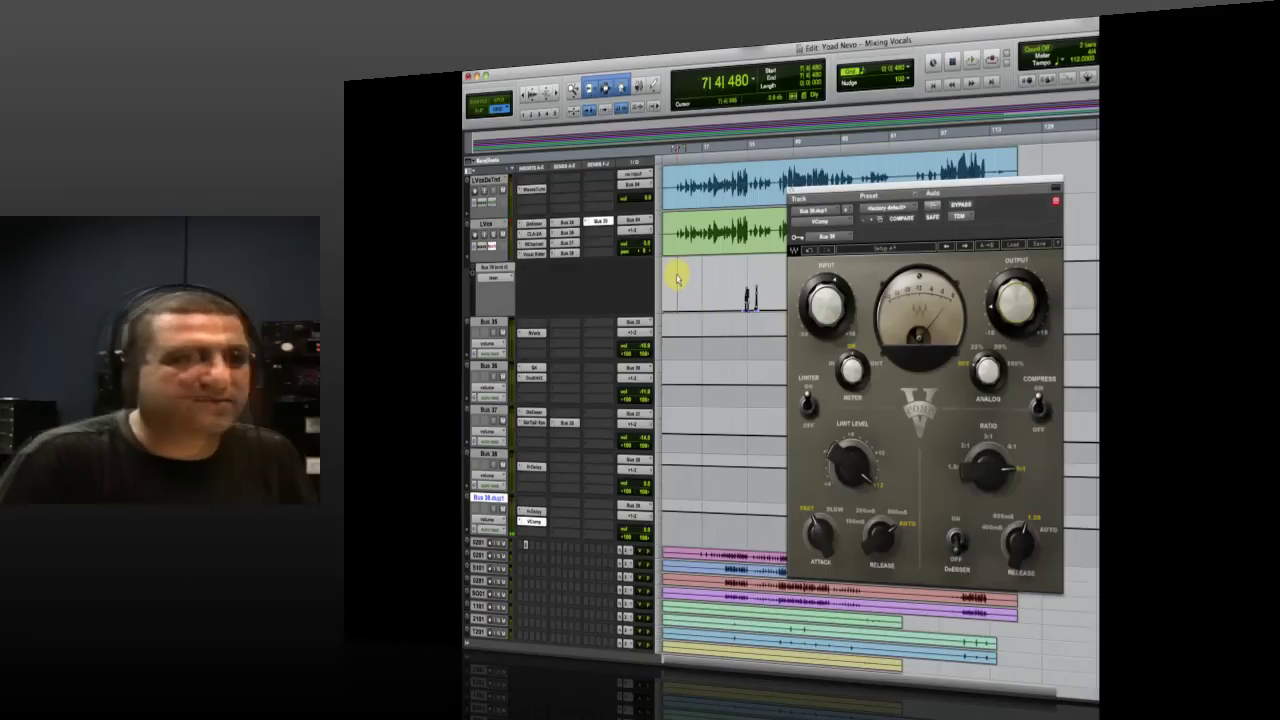
key("space")
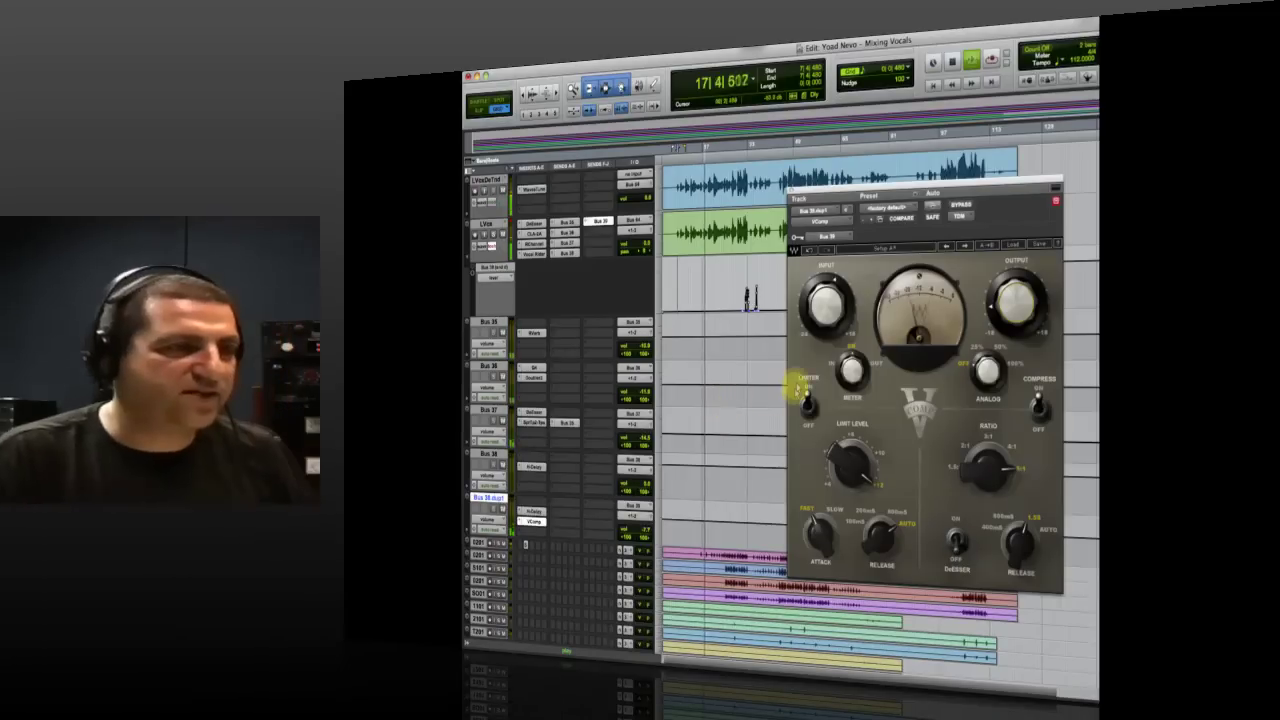
key("space")
- Insert a stereo TDM Q2 EQ after the VComp on the duplicated Bus 38 track, play from 10|2|000 and show the track's automation lane
left_click(686, 342)
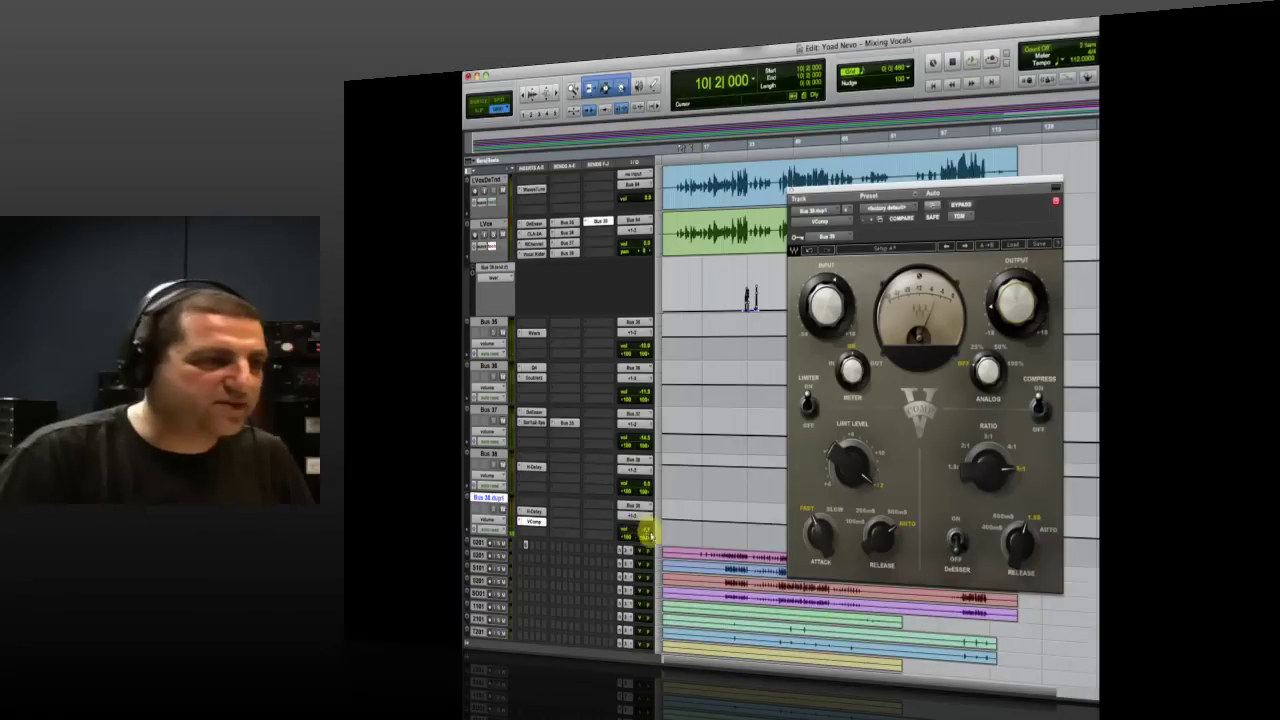
mouse_move(832, 292)
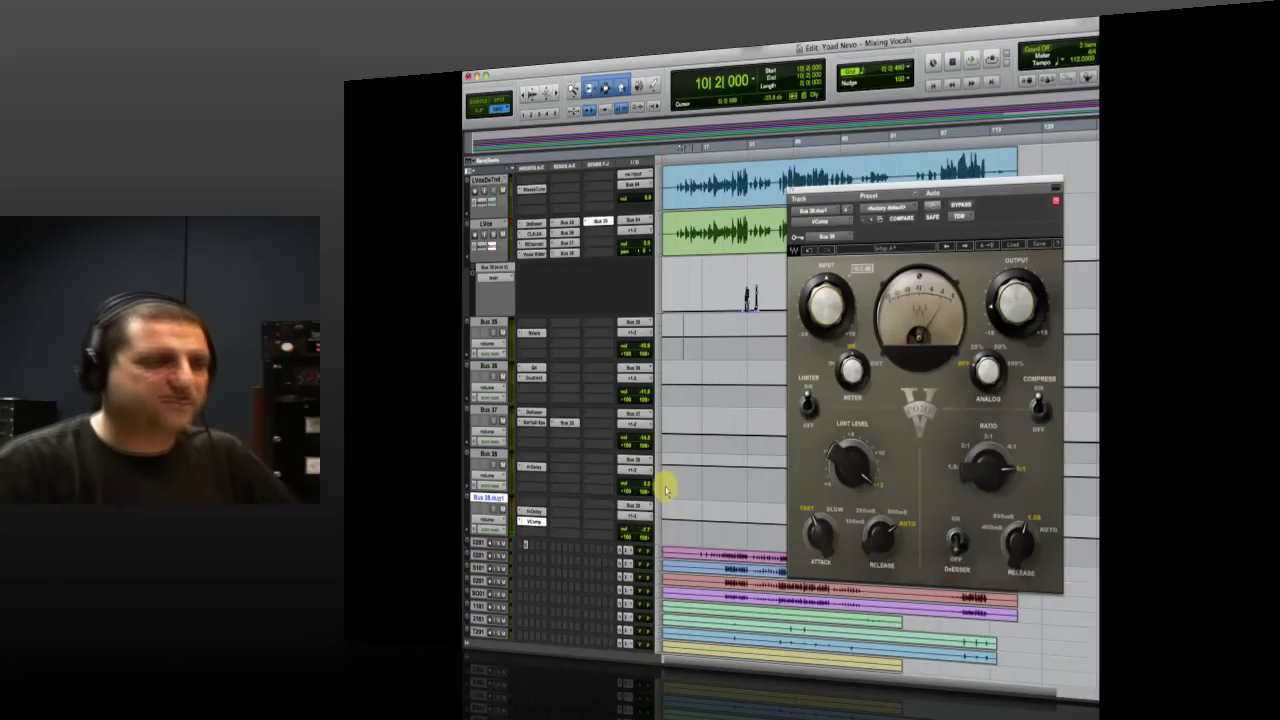
left_click(521, 534)
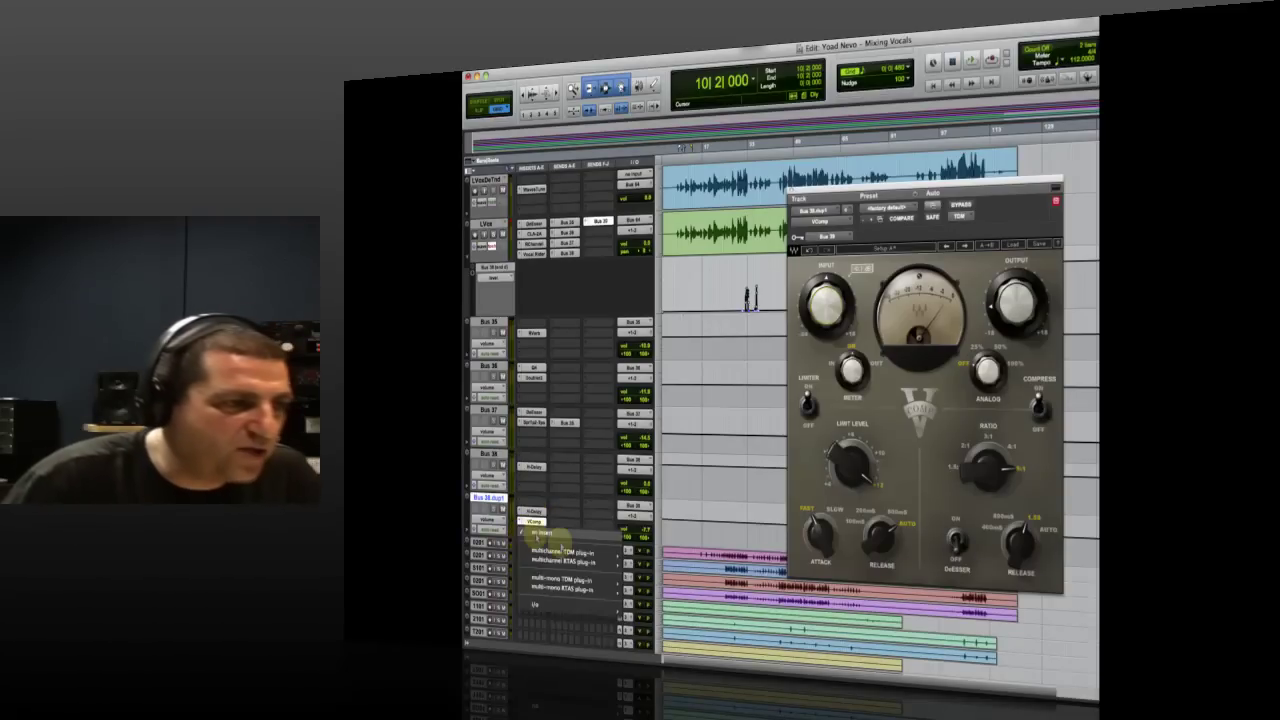
mouse_move(650, 550)
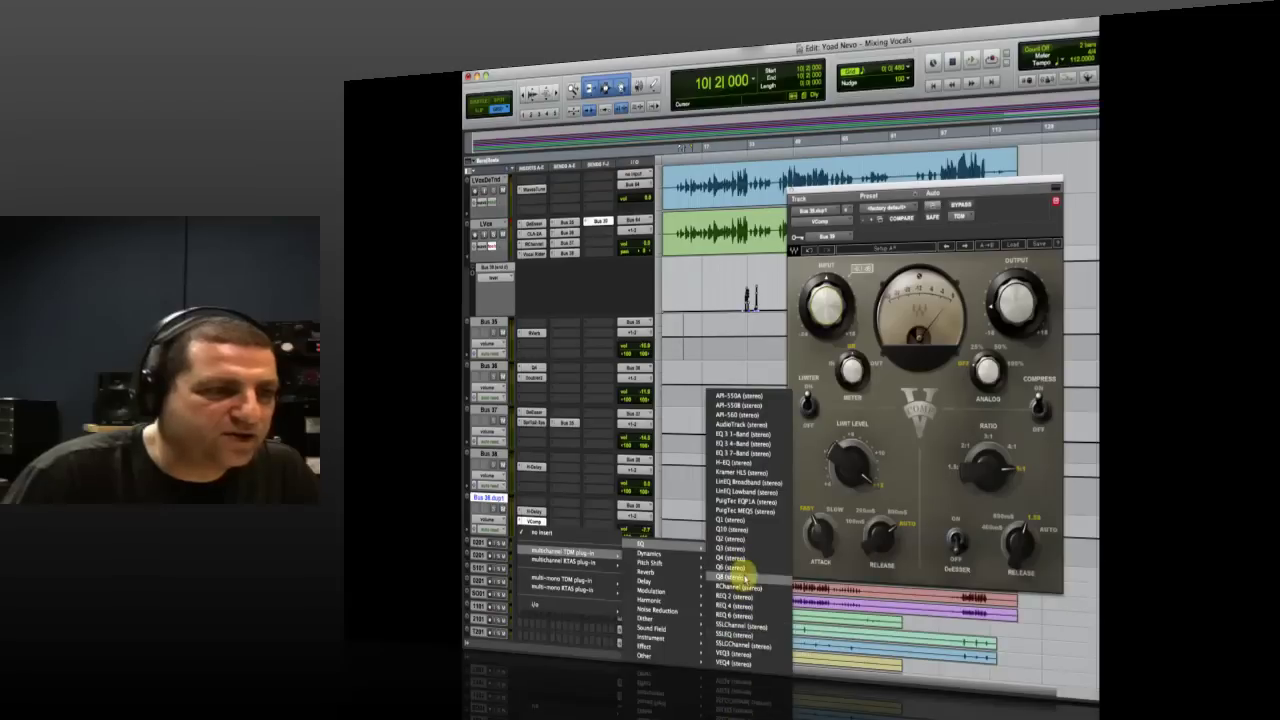
left_click(743, 540)
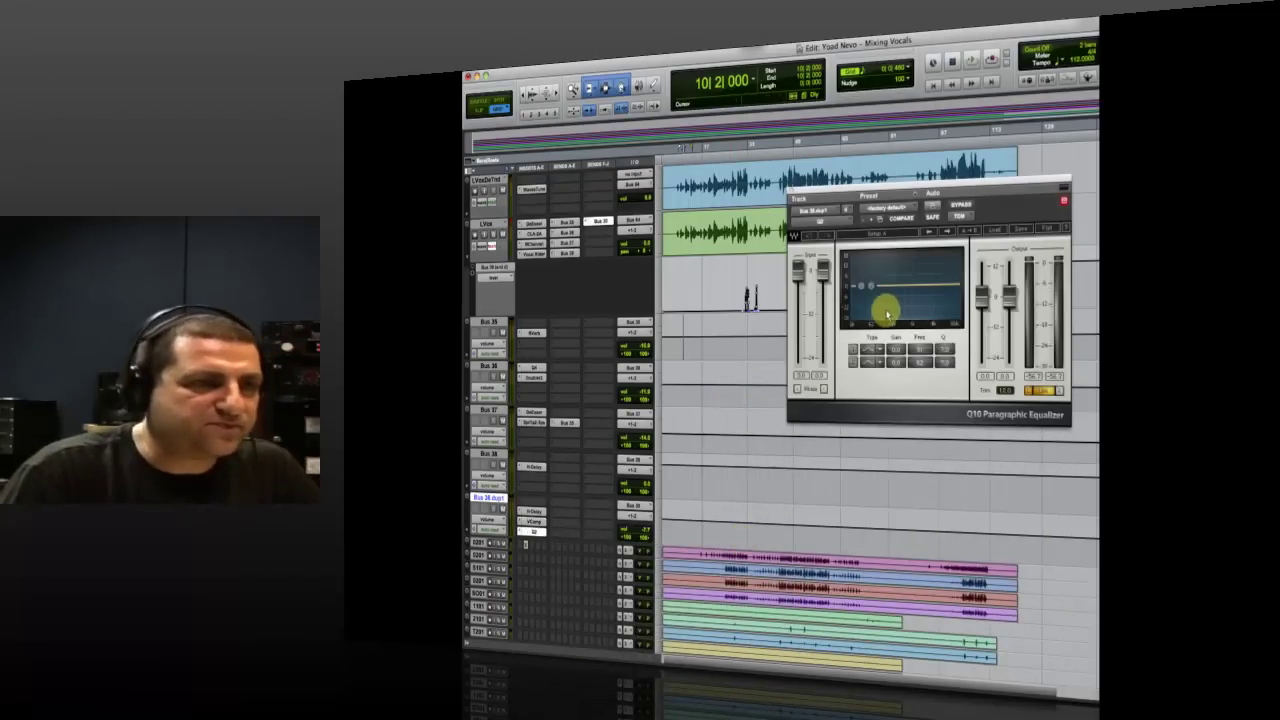
key("space")
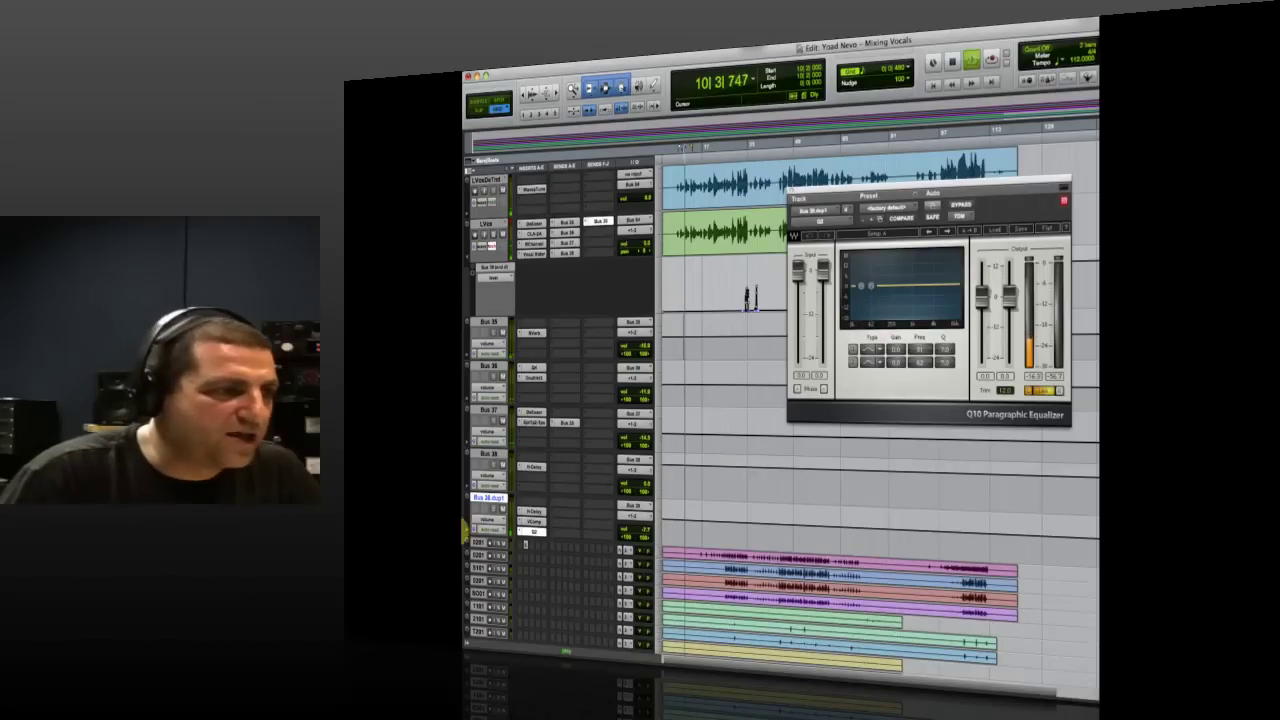
left_click(470, 528)
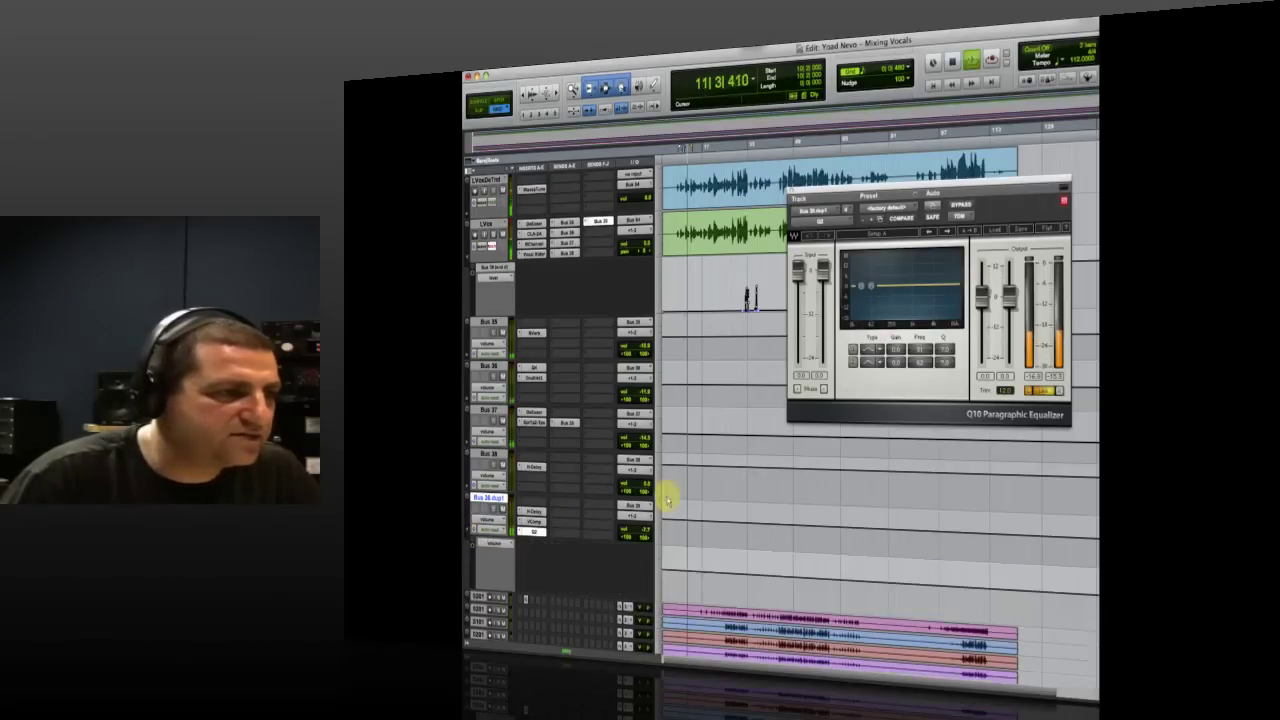
- Shape the Q2 into a resonant low-pass, with a high-cut filter on band 2 and a narrow bell boost on band 1
mouse_move(890, 279)
left_mouse_down()
mouse_move(866, 280)
mouse_move(879, 290)
left_mouse_up()
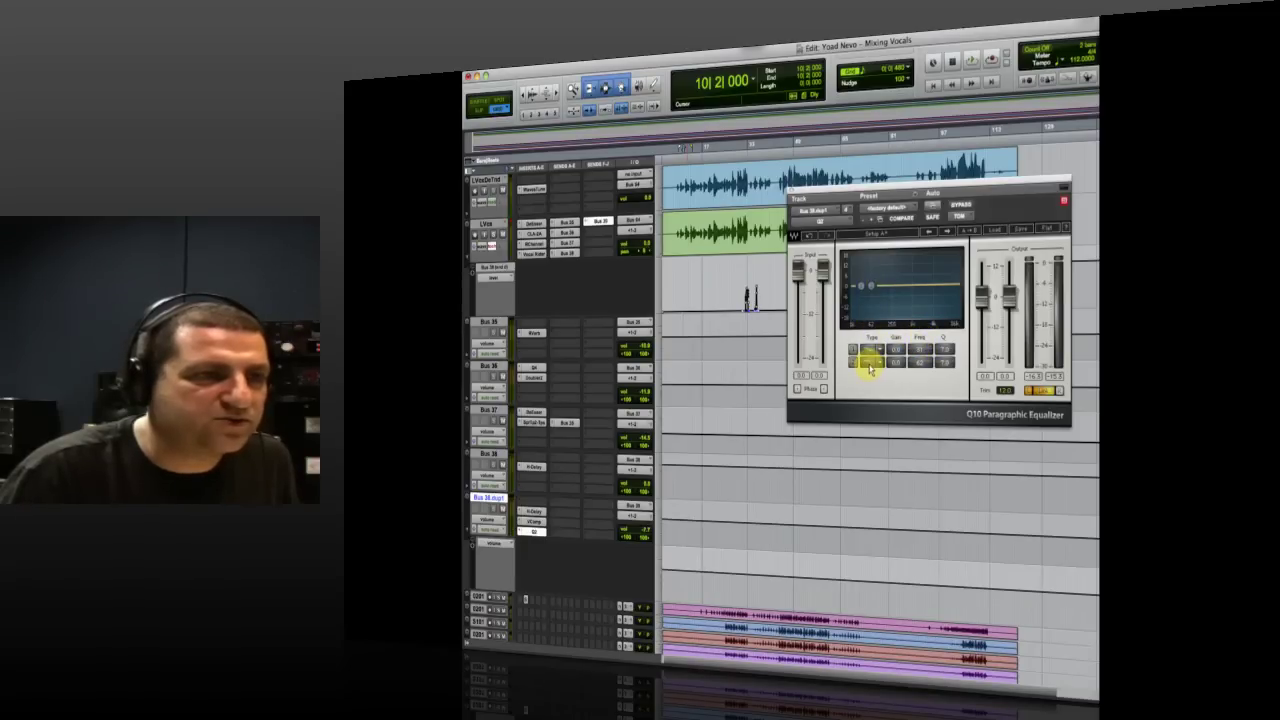
left_click_drag(871, 286, 914, 261)
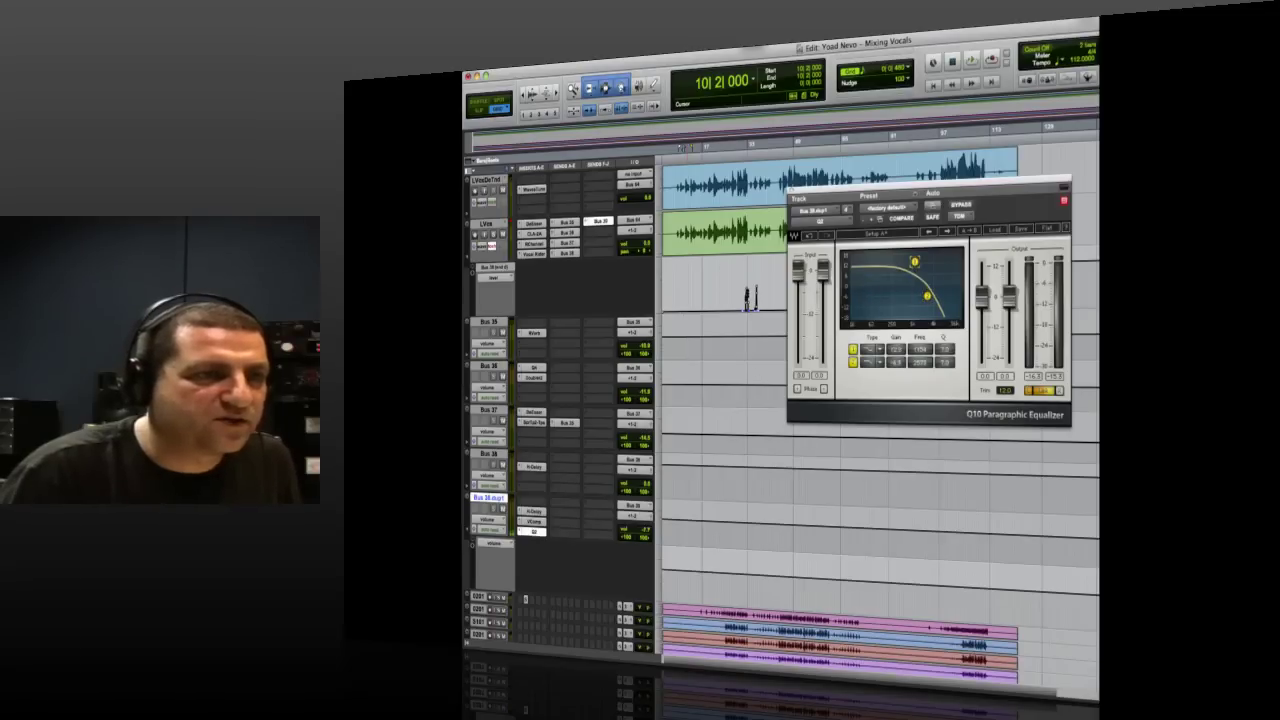
left_click(871, 351)
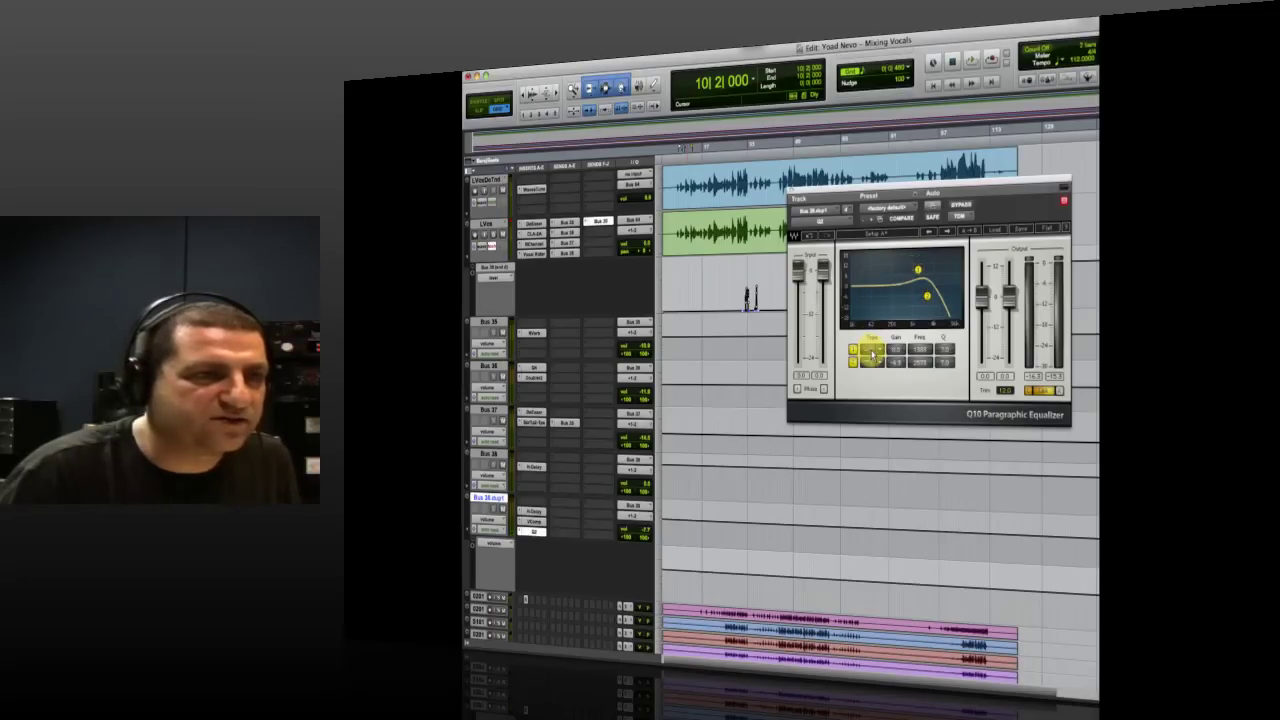
left_click_drag(919, 269, 925, 268)
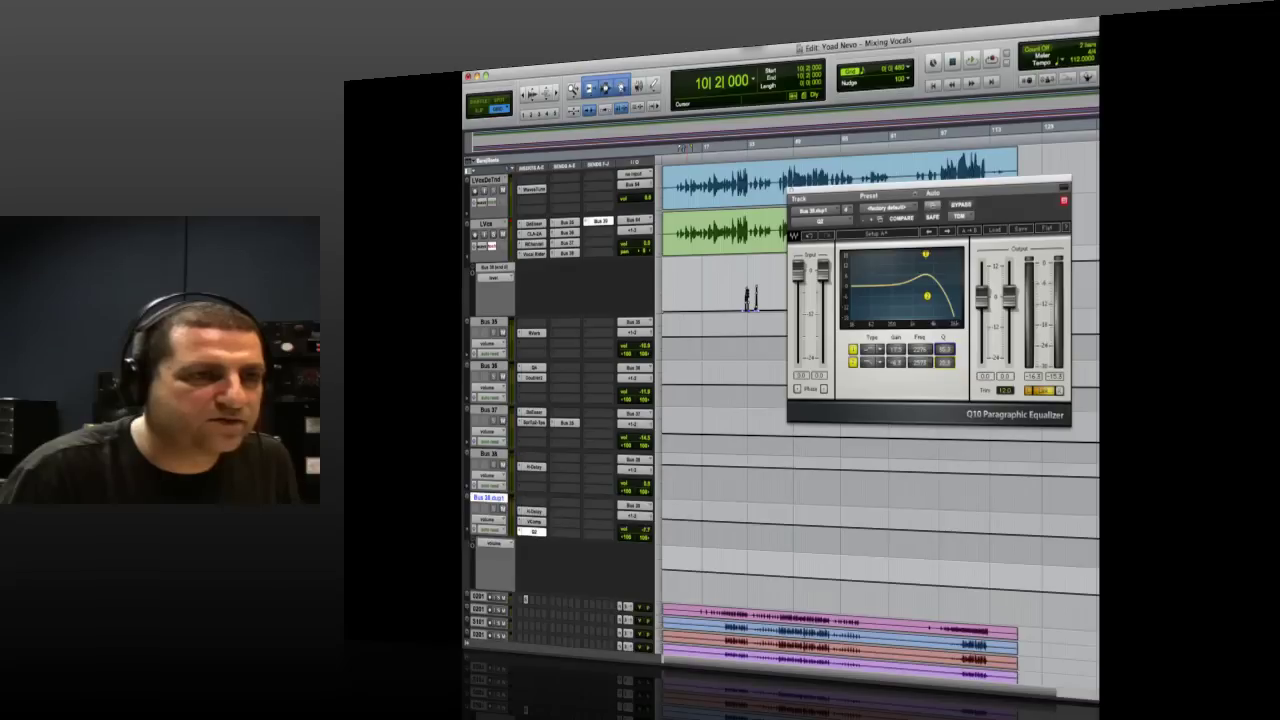
left_click(872, 358)
left_click(872, 357)
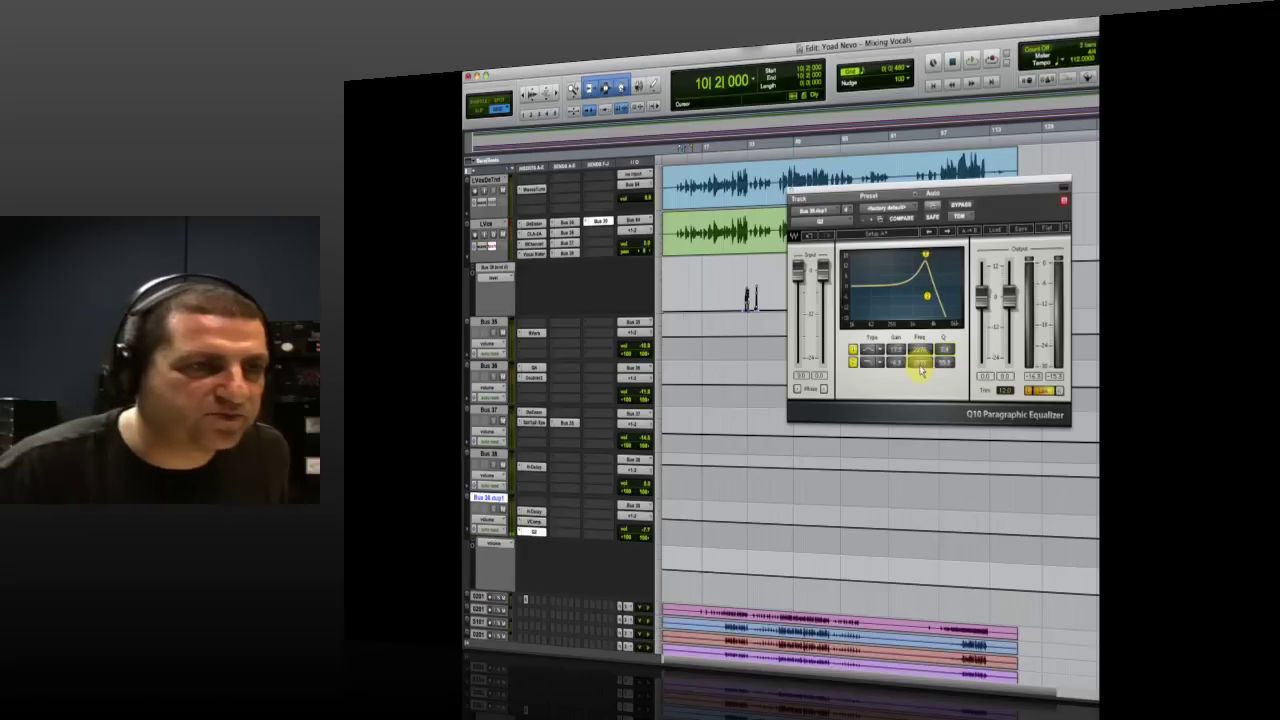
- Align the frequencies of both Q2 bands, audition them moving together from 10|2|000 and trim the band 1 gain
left_click_drag(920, 353, 920, 361)
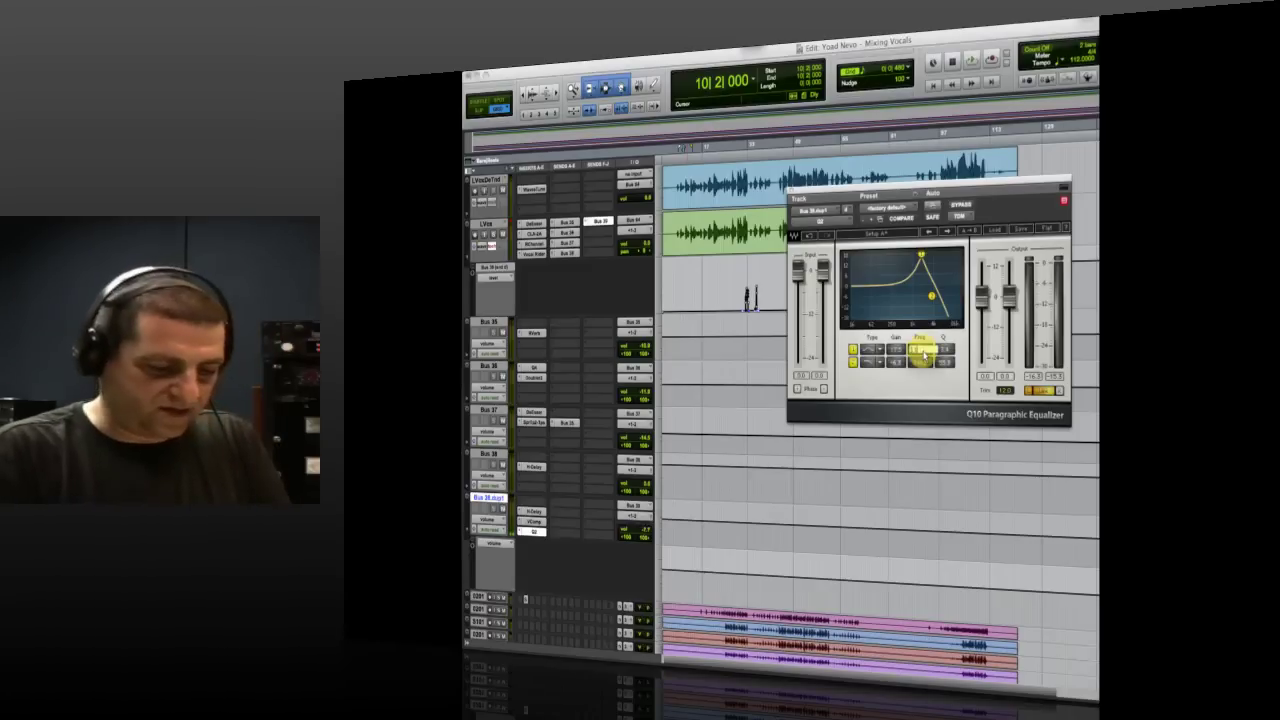
left_click_drag(923, 354, 922, 356)
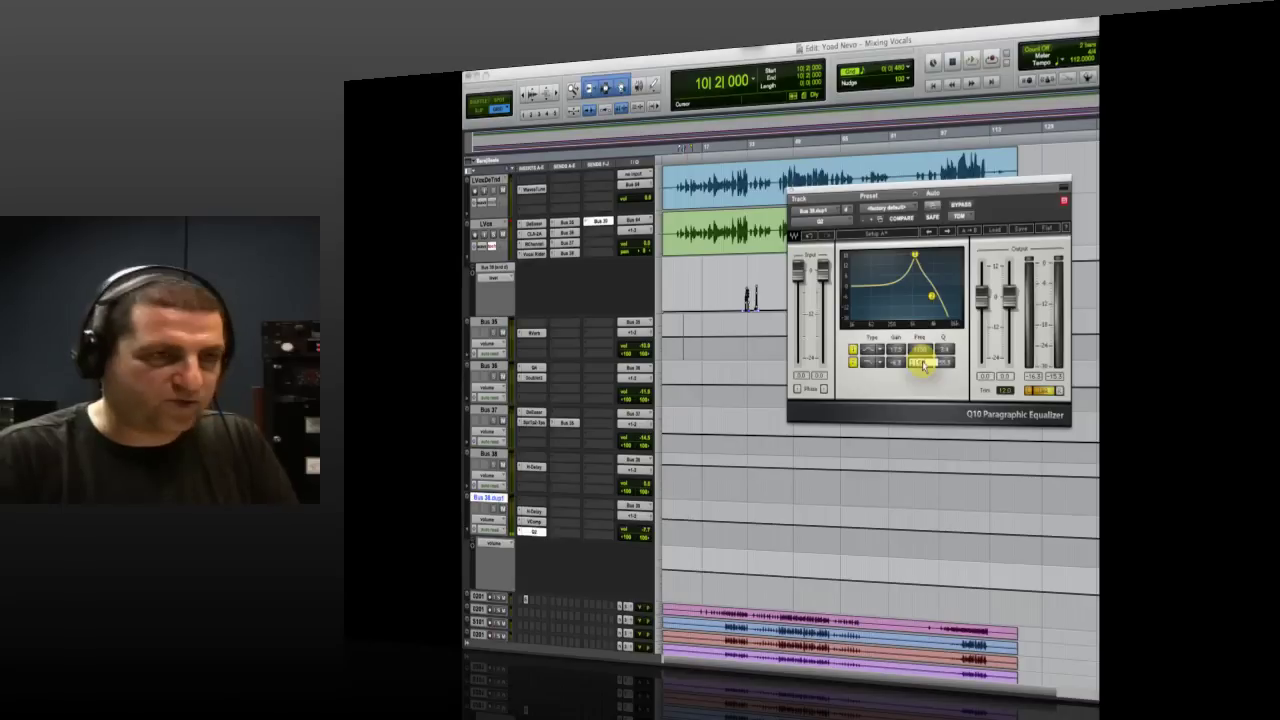
left_click_drag(923, 366, 923, 357)
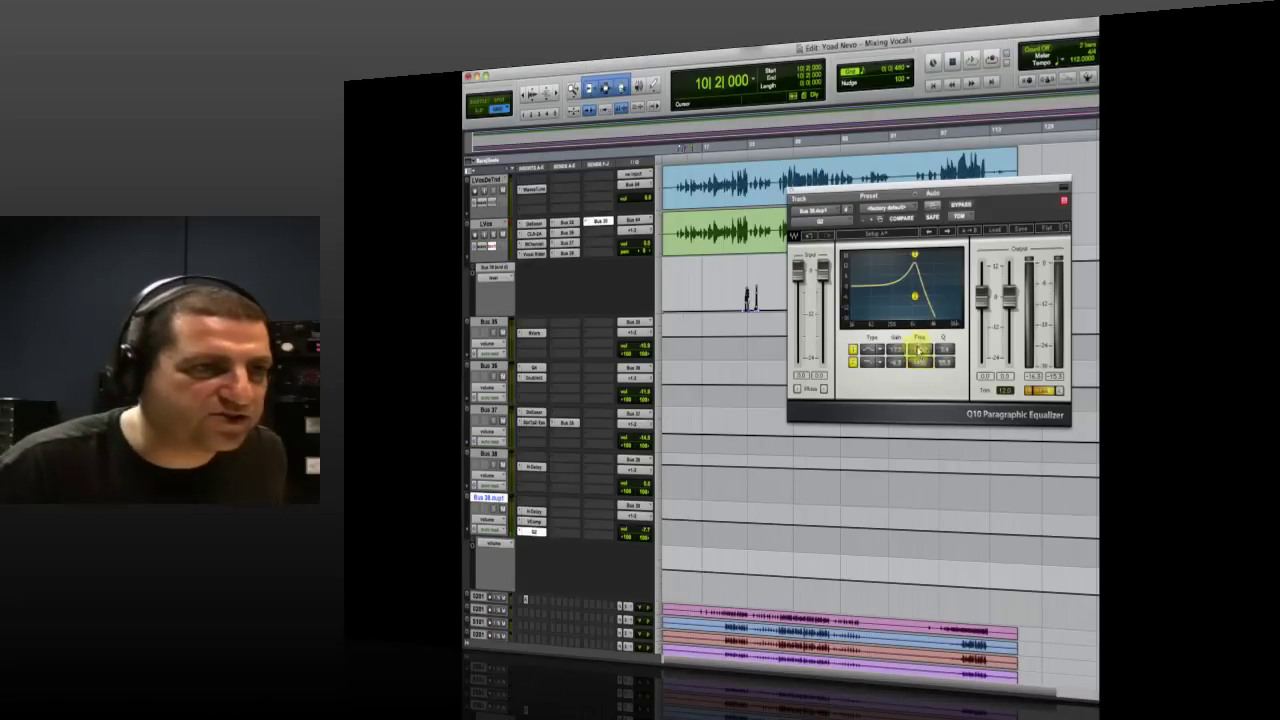
key("space")
mouse_move(918, 354)
left_mouse_down()
mouse_move(918, 336)
mouse_move(918, 371)
left_mouse_up()
key("space")
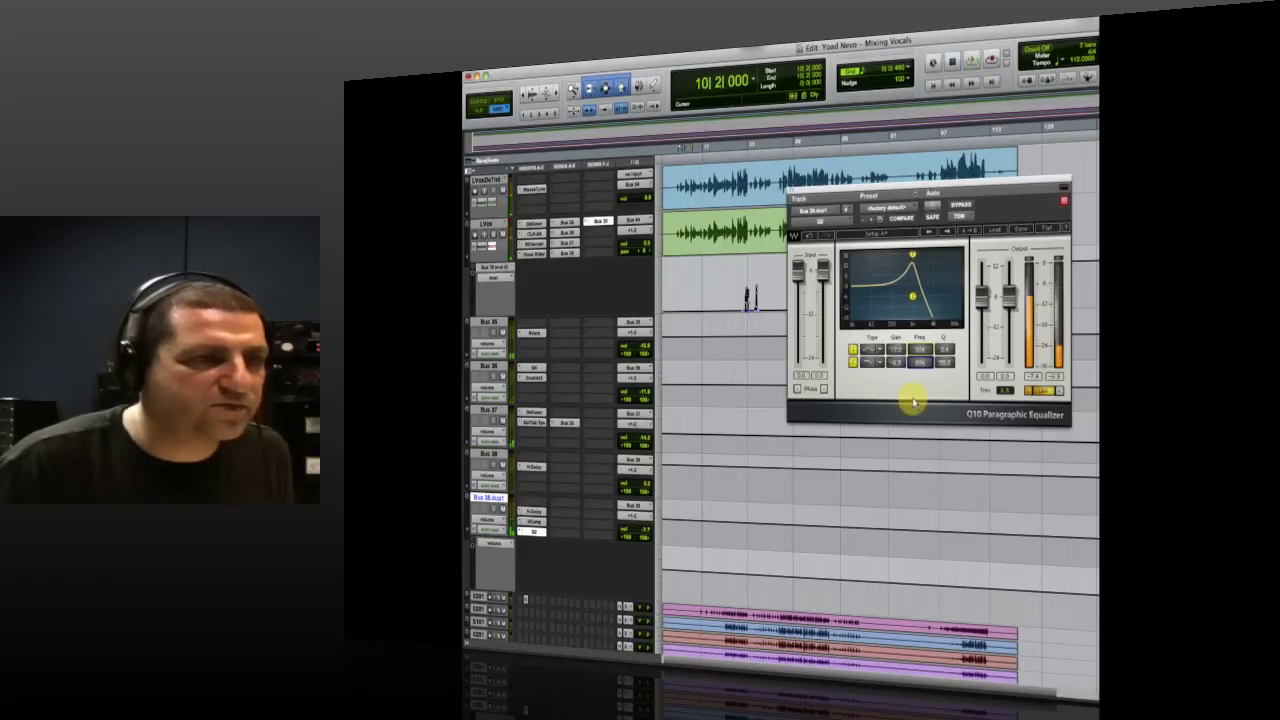
left_click(895, 361)
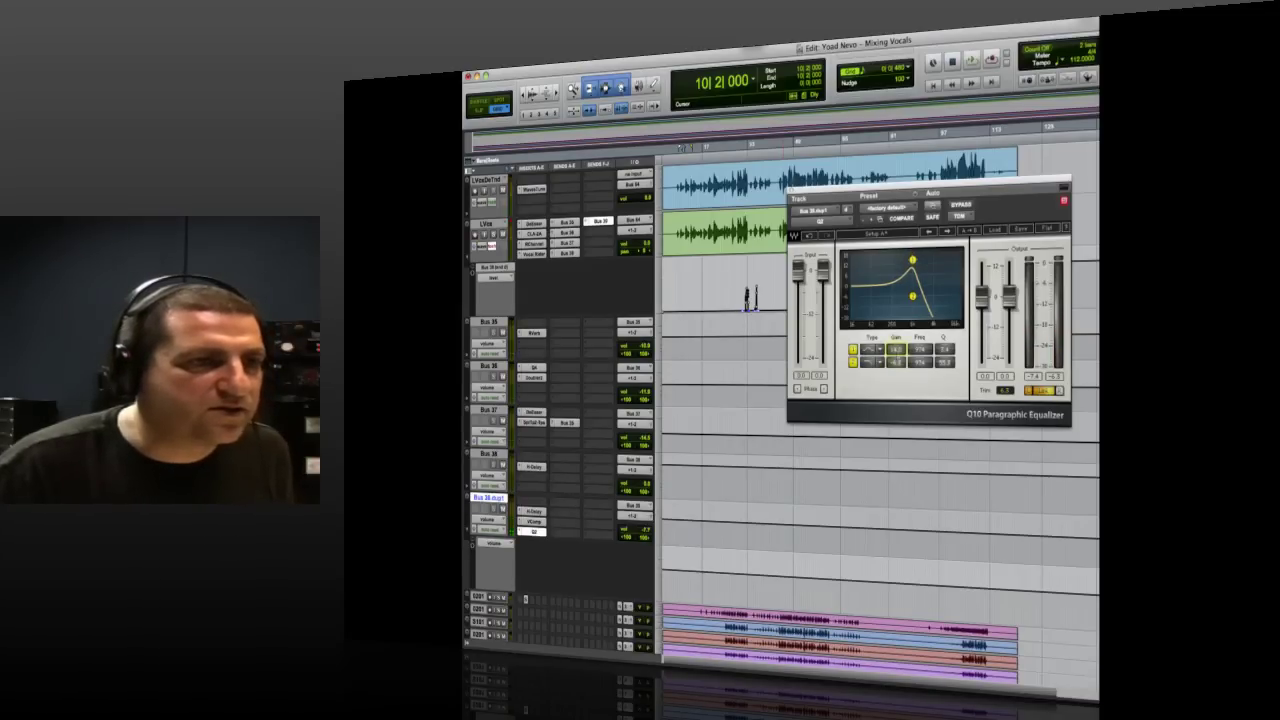
- Enable automation for the Q2's band 1 and band 2 frequencies and set the duplicated Bus 38 track to auto touch
left_click(493, 543)
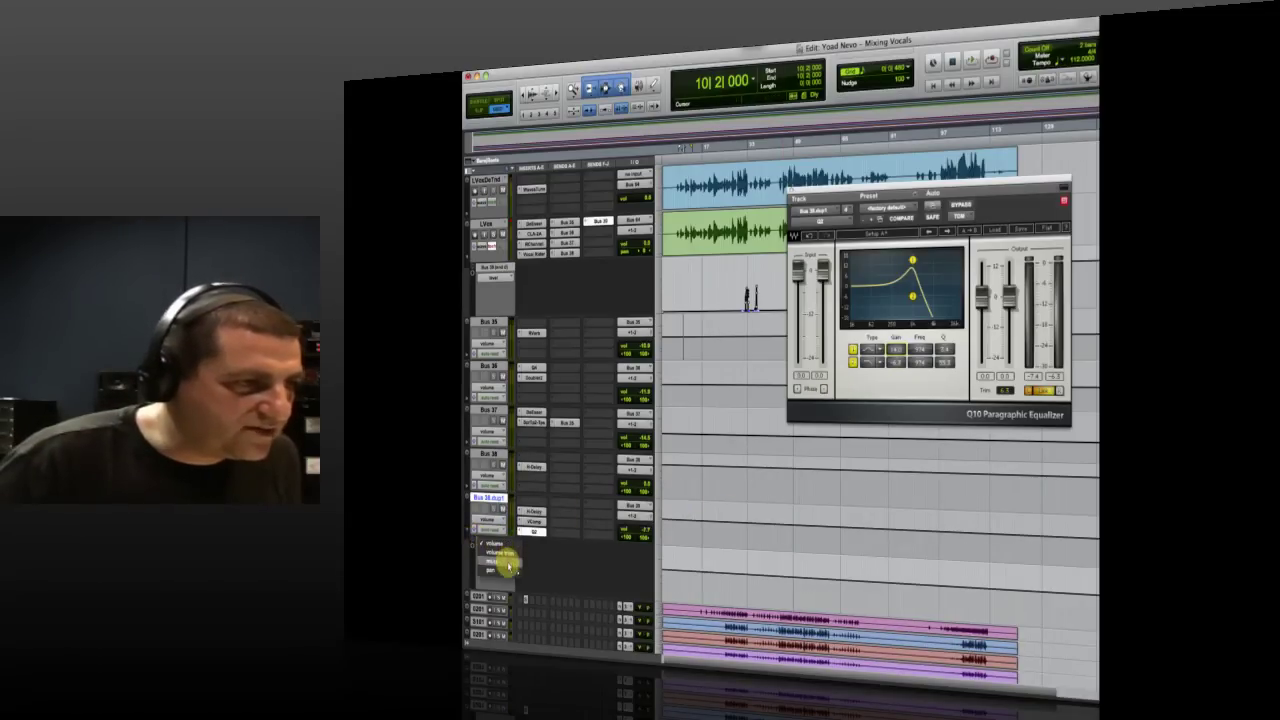
left_click(940, 330)
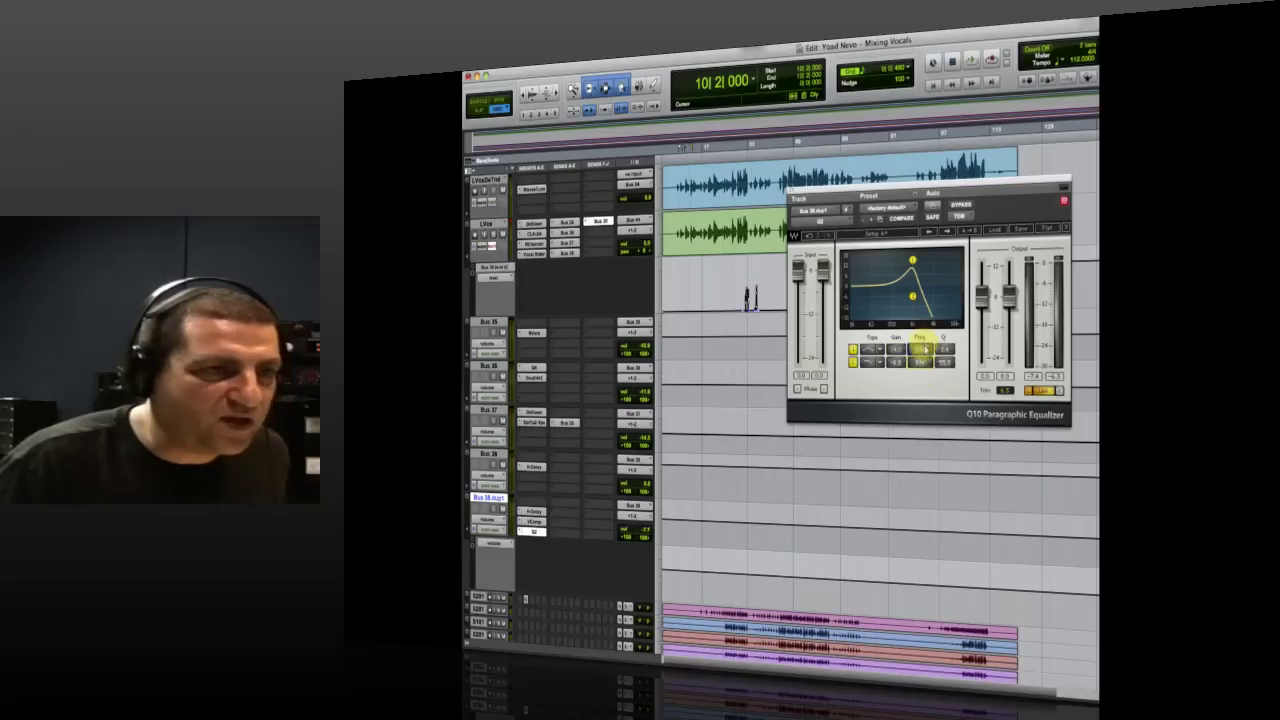
right_click(924, 353)
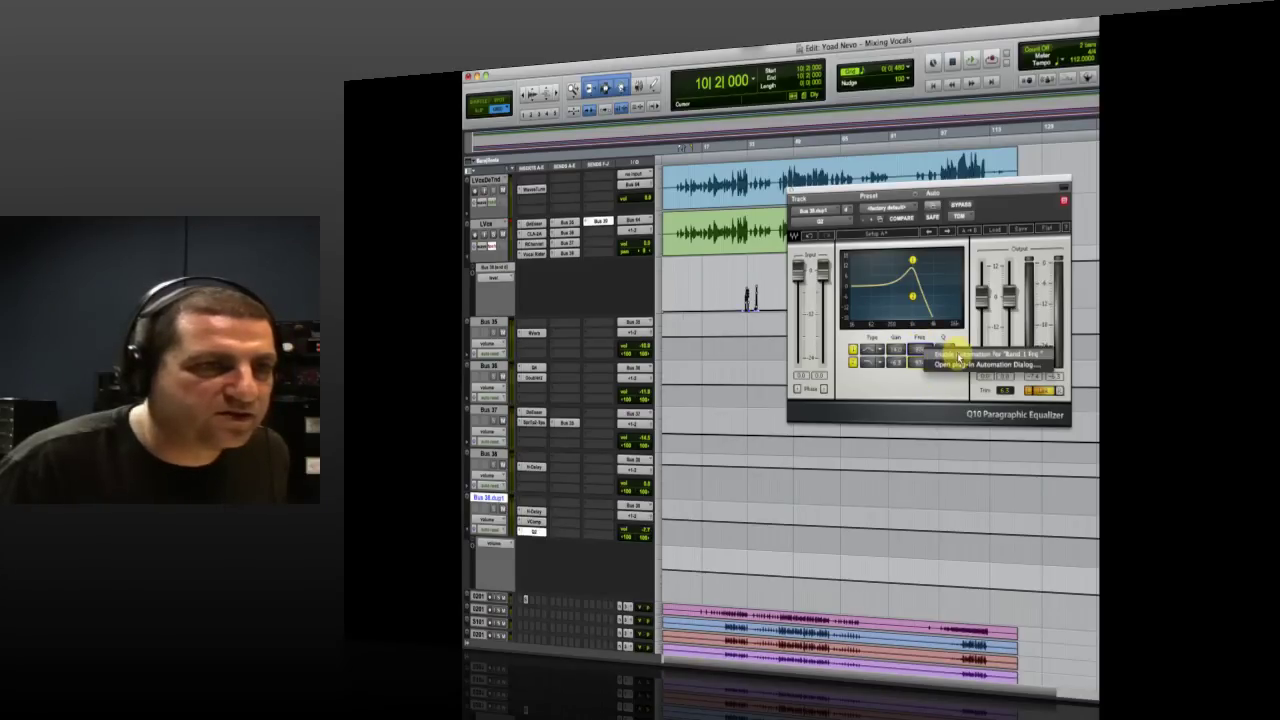
right_click(922, 362)
left_click(956, 368)
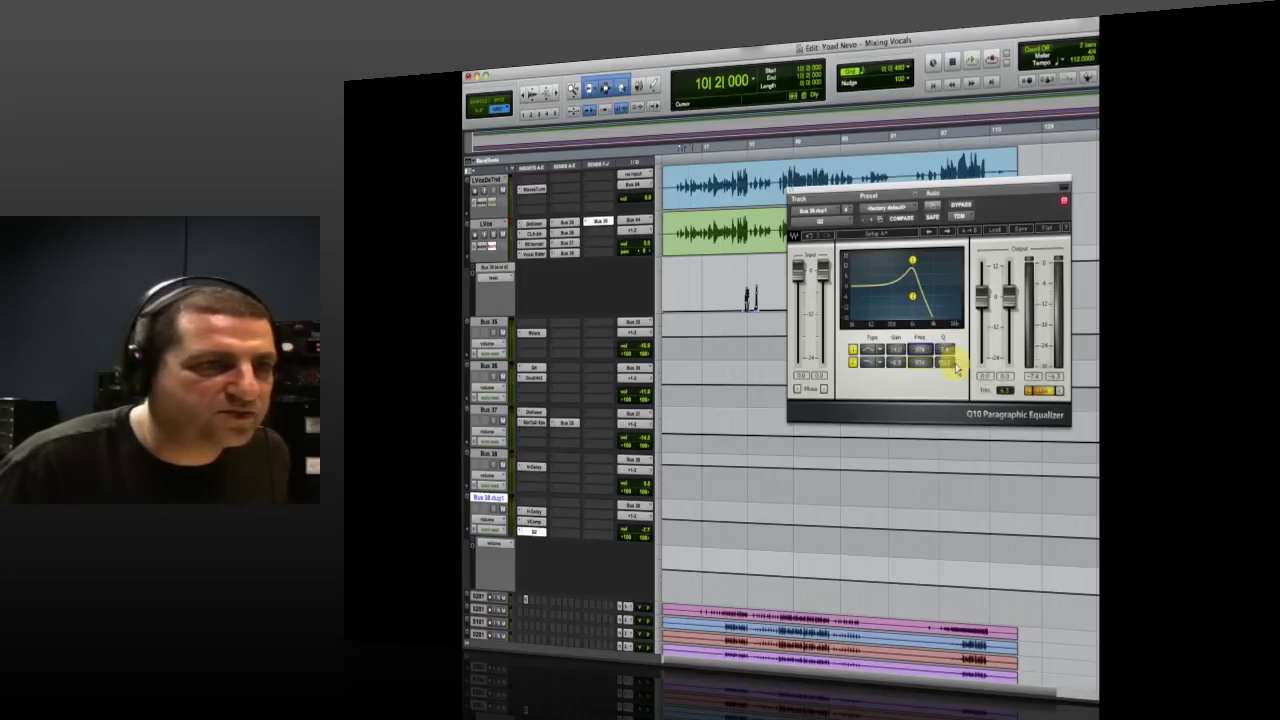
left_click(489, 531)
left_click(491, 533)
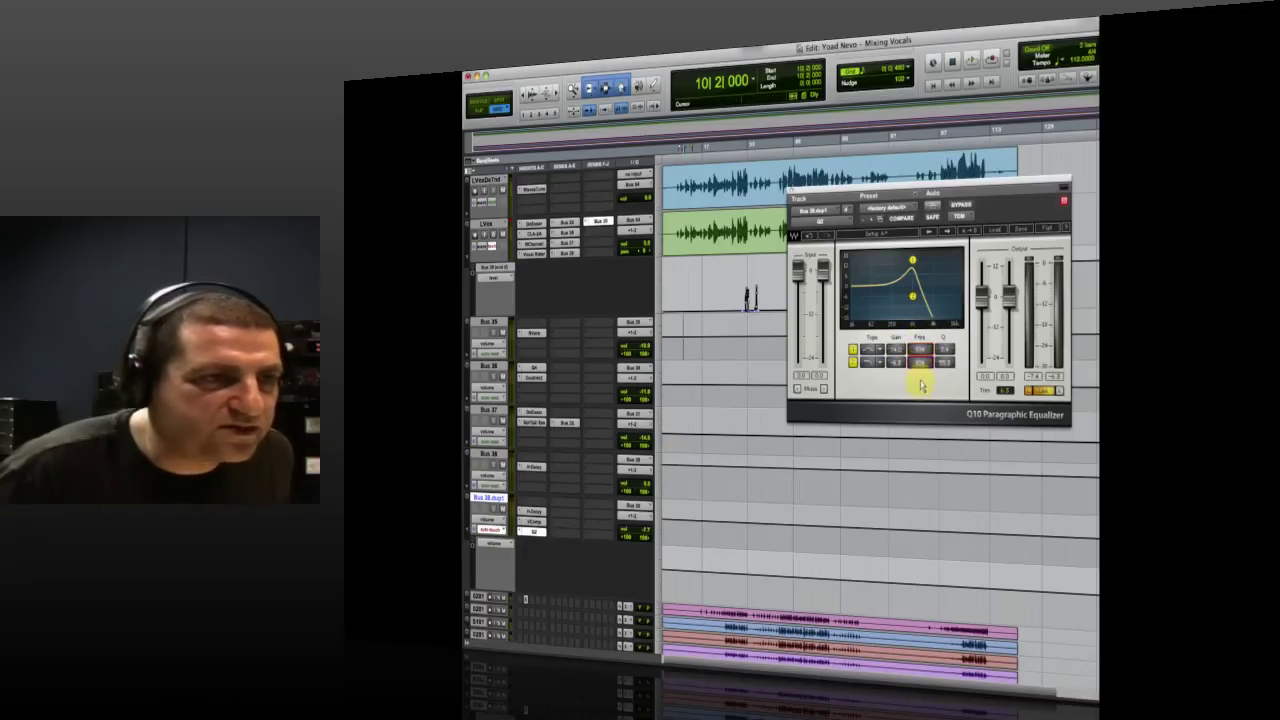
left_click_drag(922, 354, 922, 362)
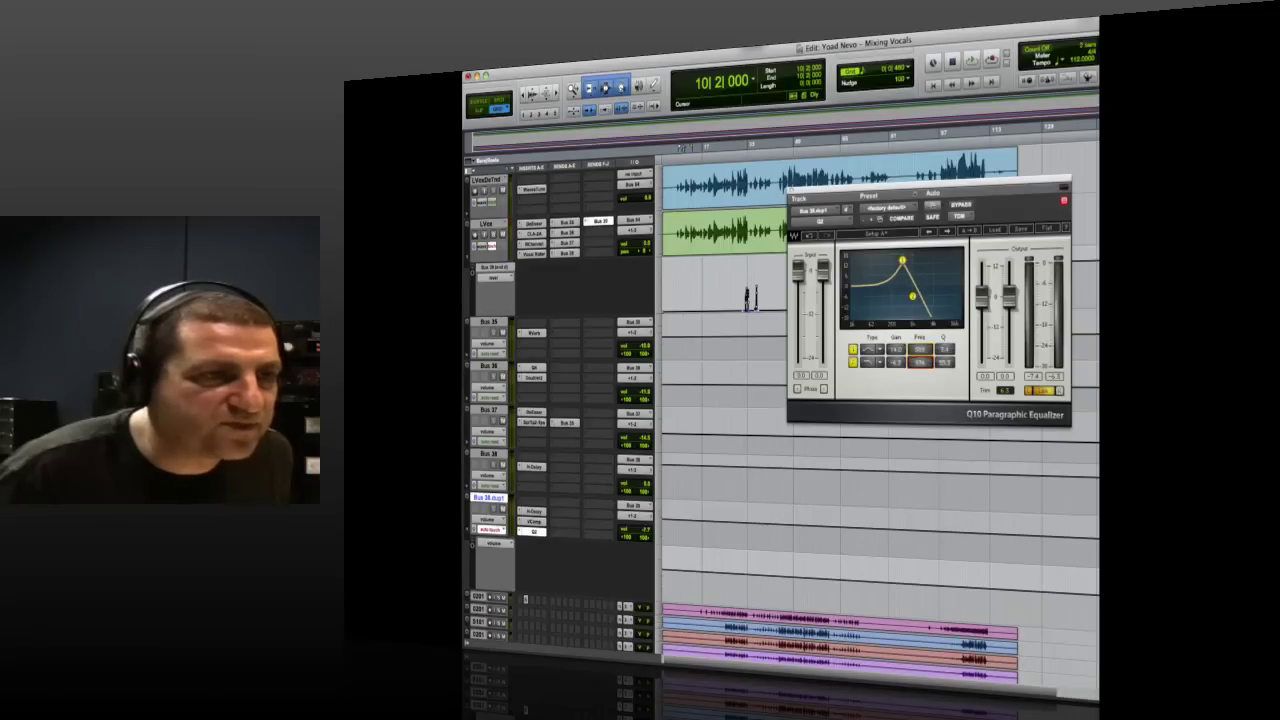
key("Up")
key("Up")
key("Up")
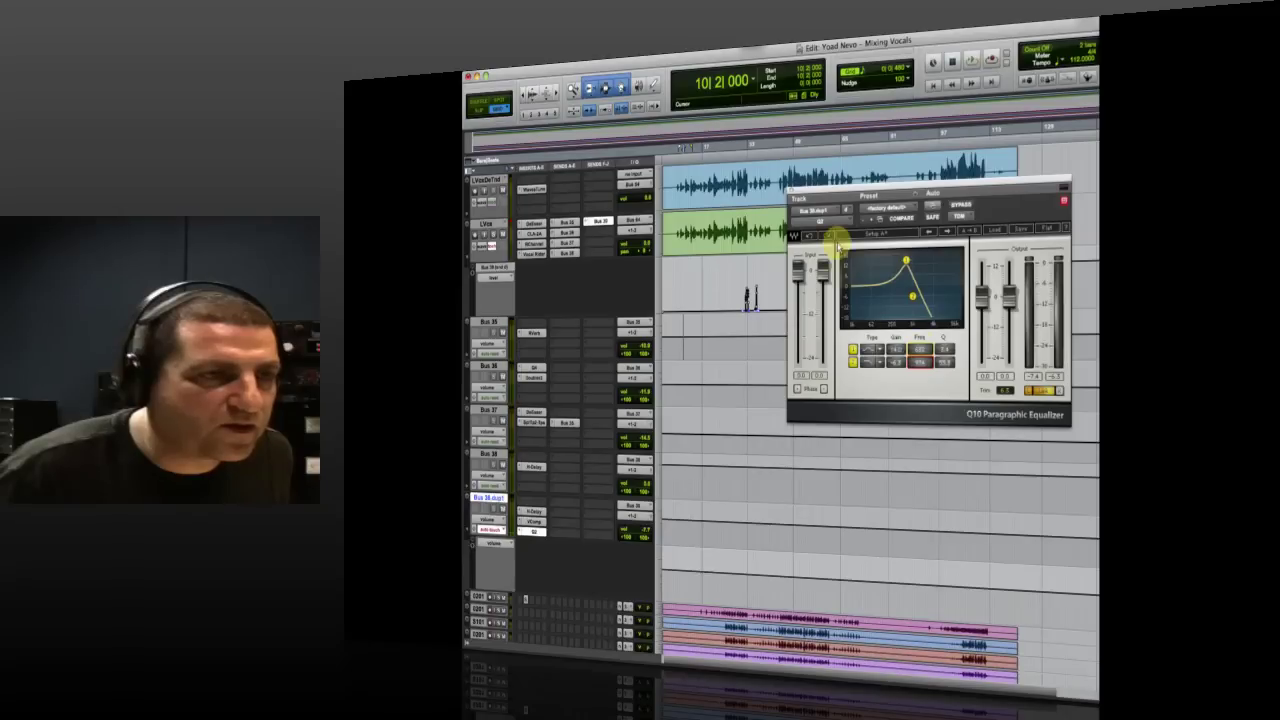
key("Up")
key("Up")
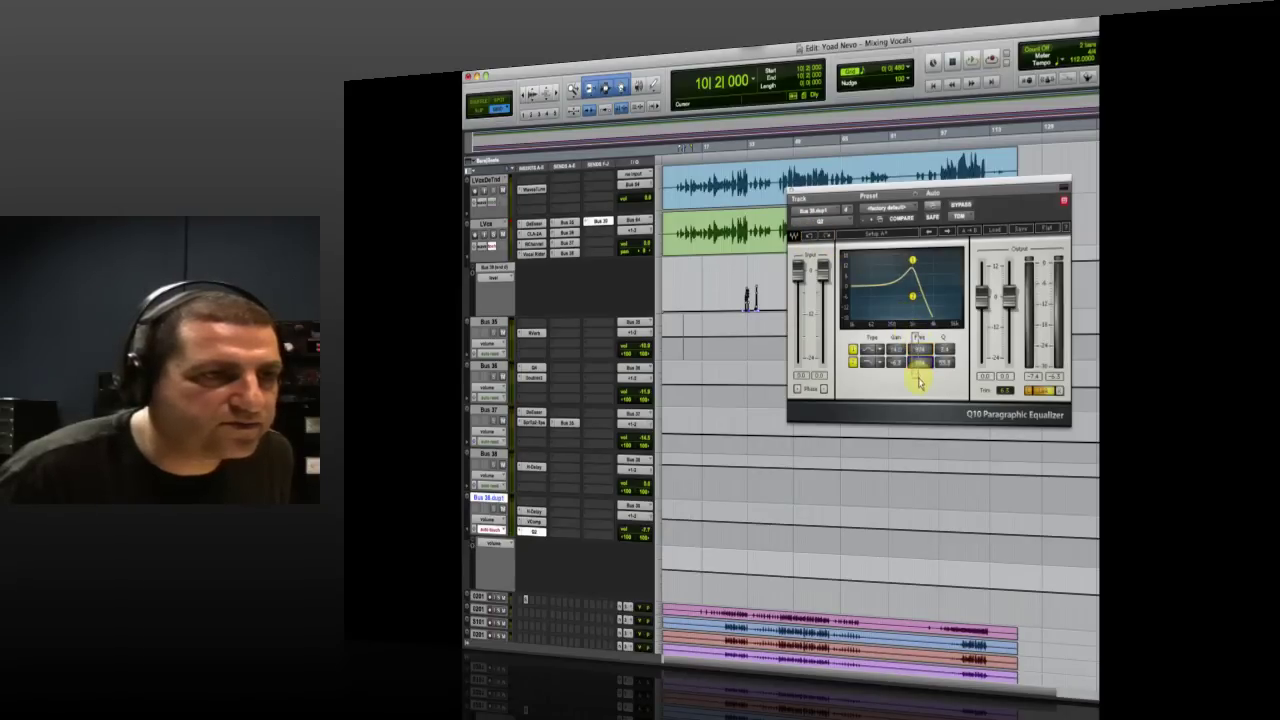
- Lower both Q2 band frequencies together and record an upward frequency sweep as automation while playing from 5|2|480
left_click_drag(924, 370, 924, 400)
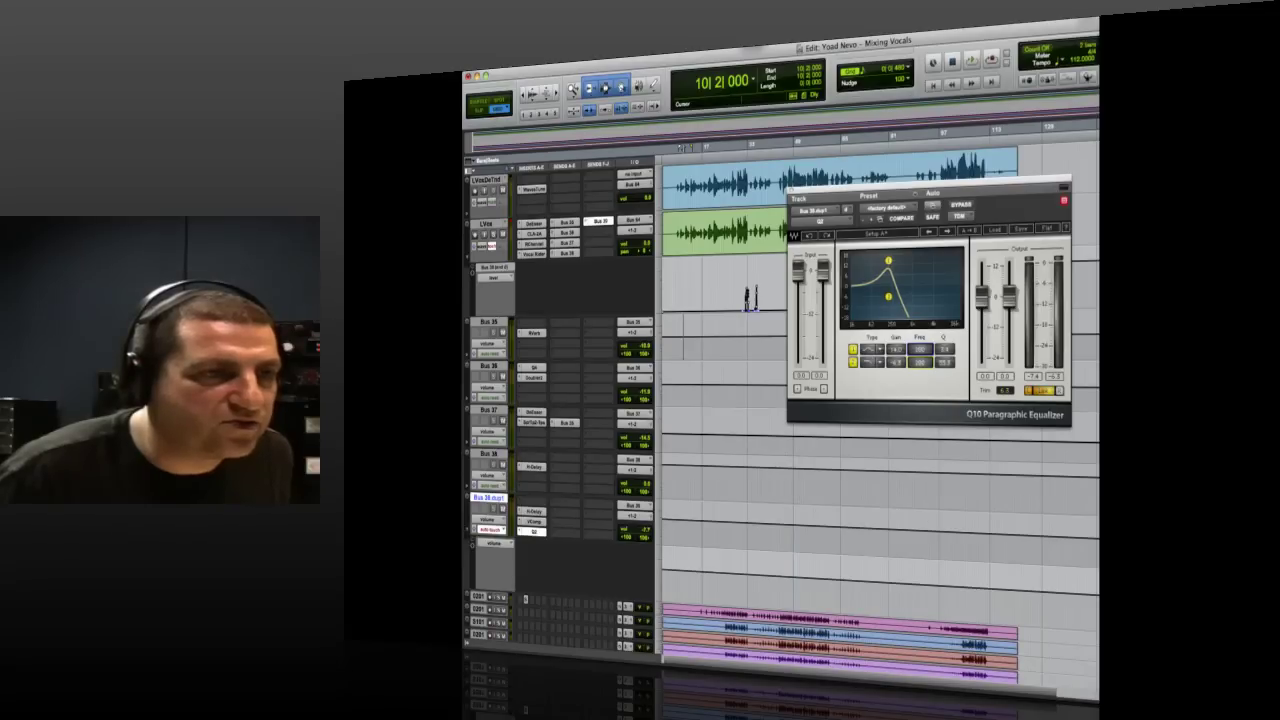
left_click(670, 565)
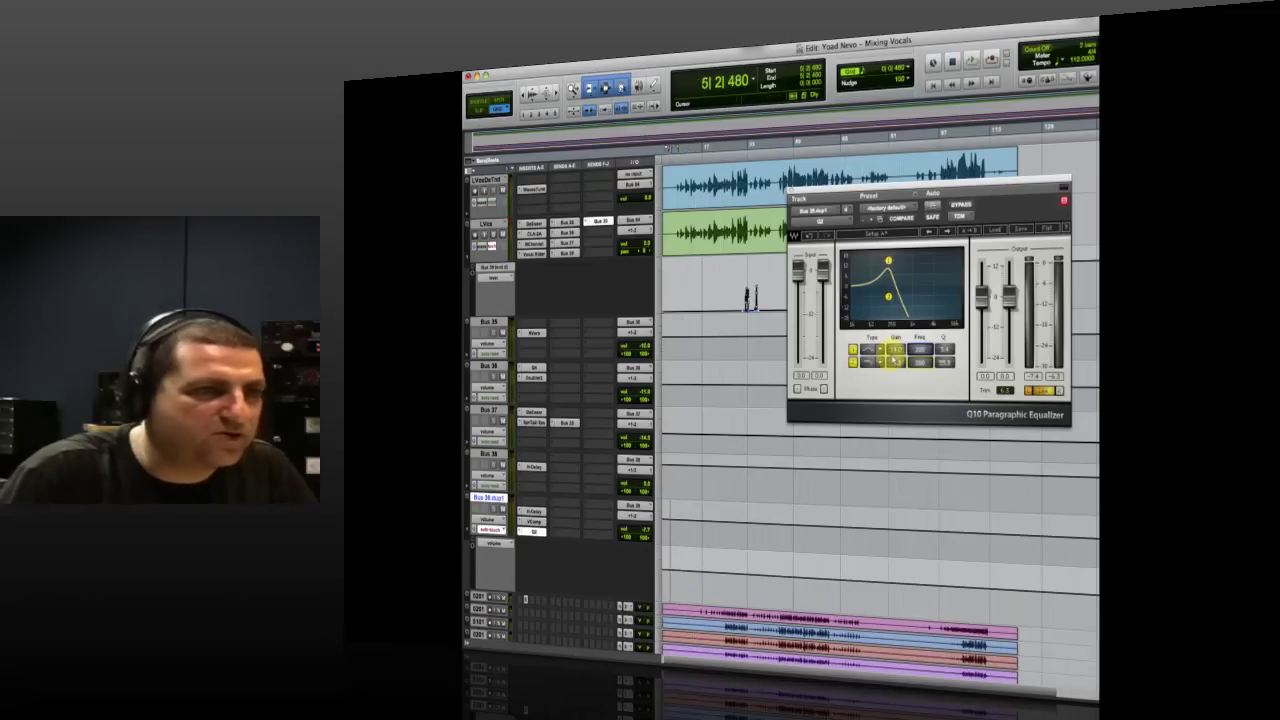
key("space")
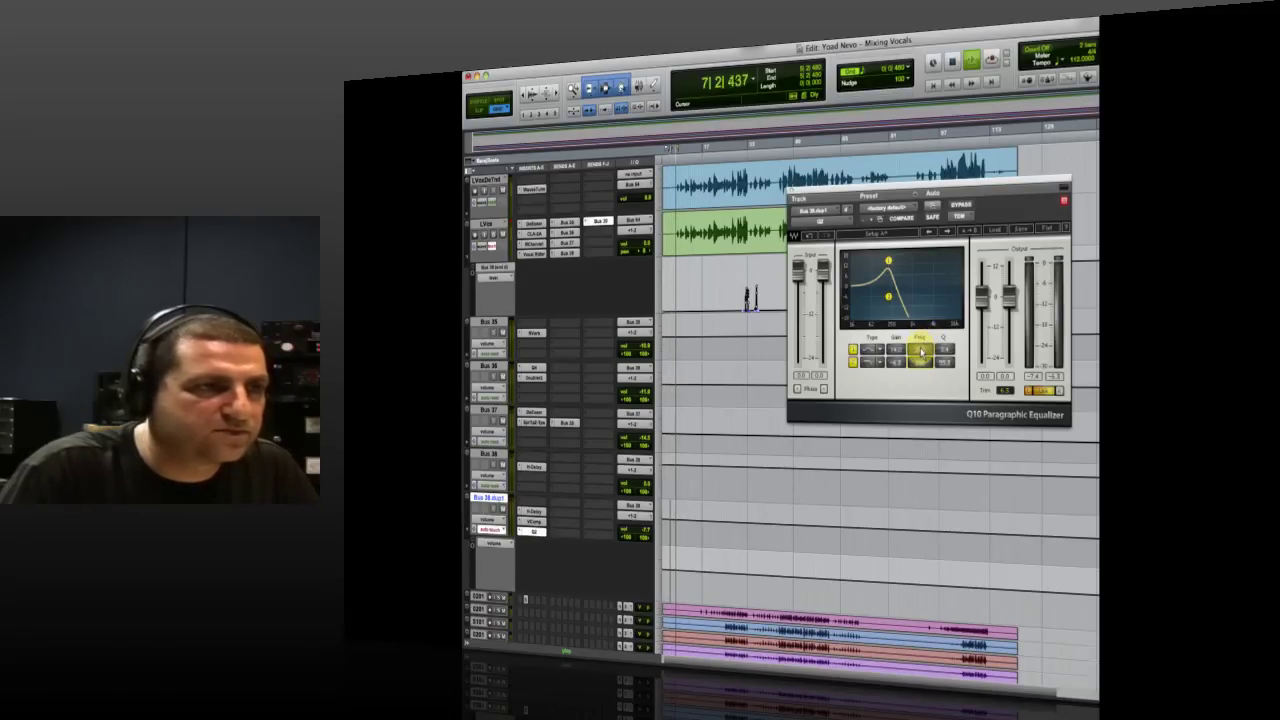
left_click_drag(920, 350, 920, 344)
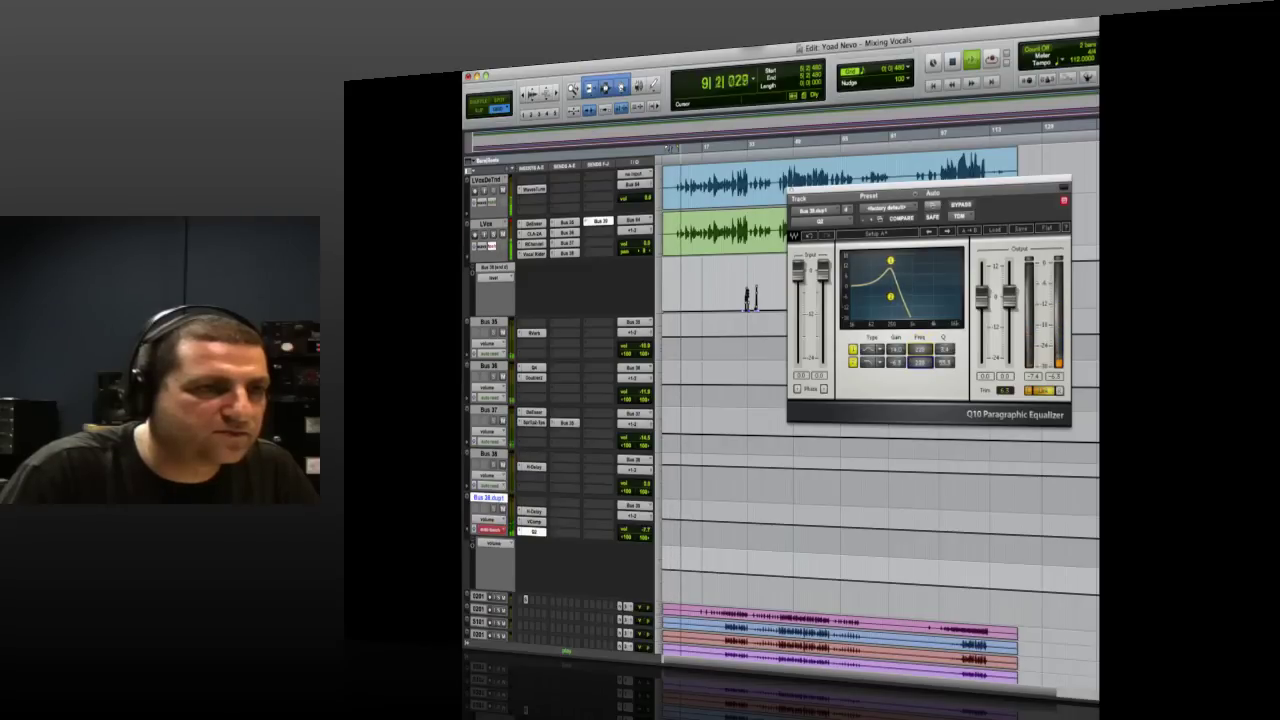
left_click_drag(920, 350, 920, 340)
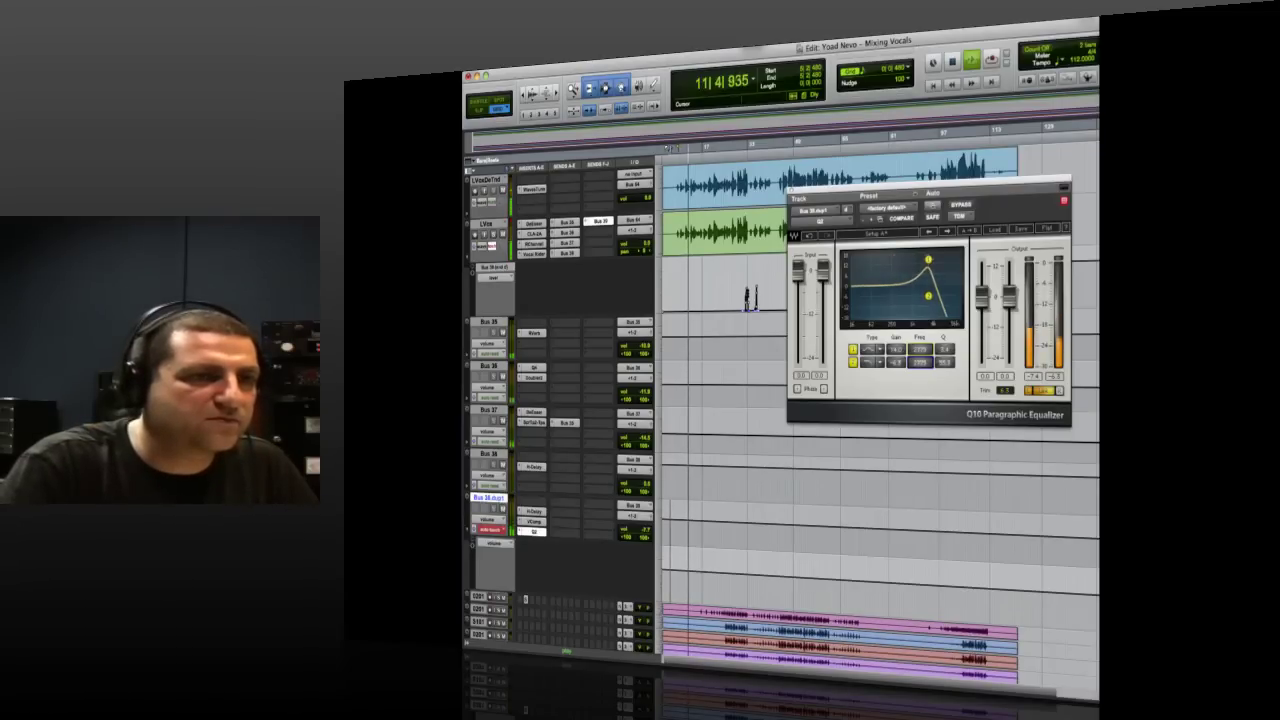
key("space")
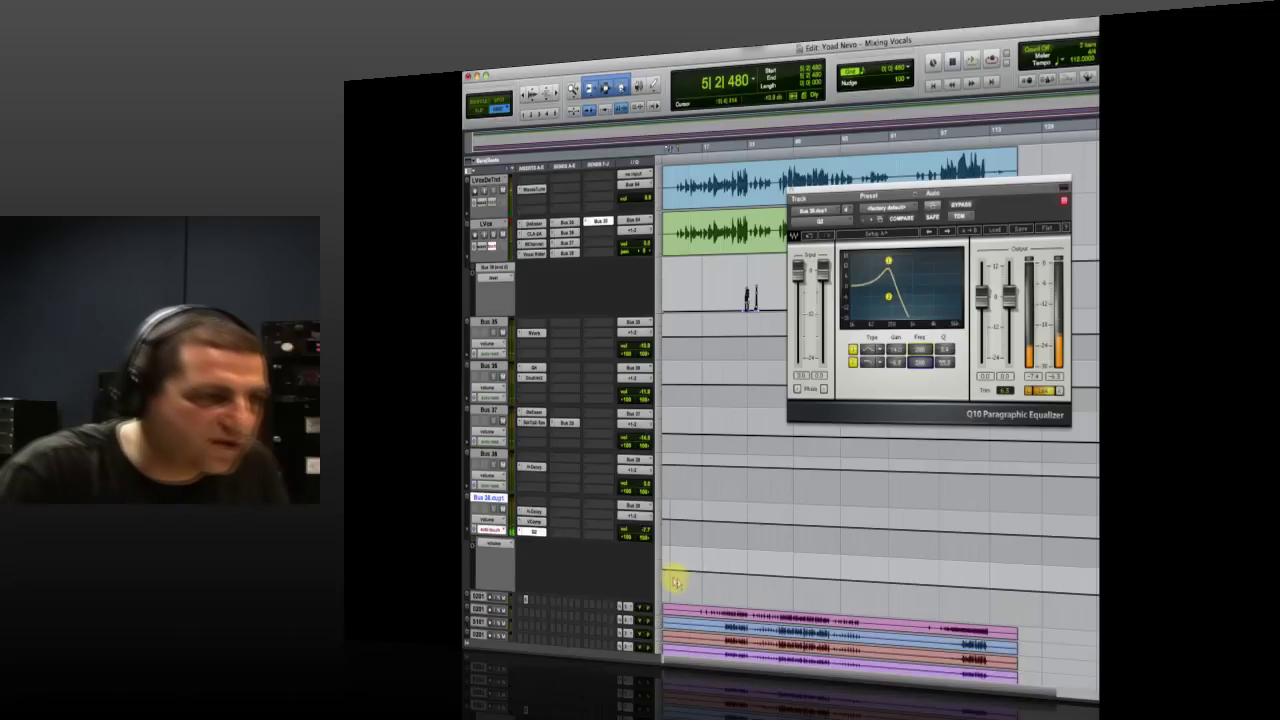
- Record another upward frequency sweep on both Q2 bands while playing from 7|3|480
left_click(677, 571)
key("space")
mouse_move(920, 352)
left_mouse_down()
mouse_move(922, 320)
mouse_move(922, 336)
left_mouse_up()
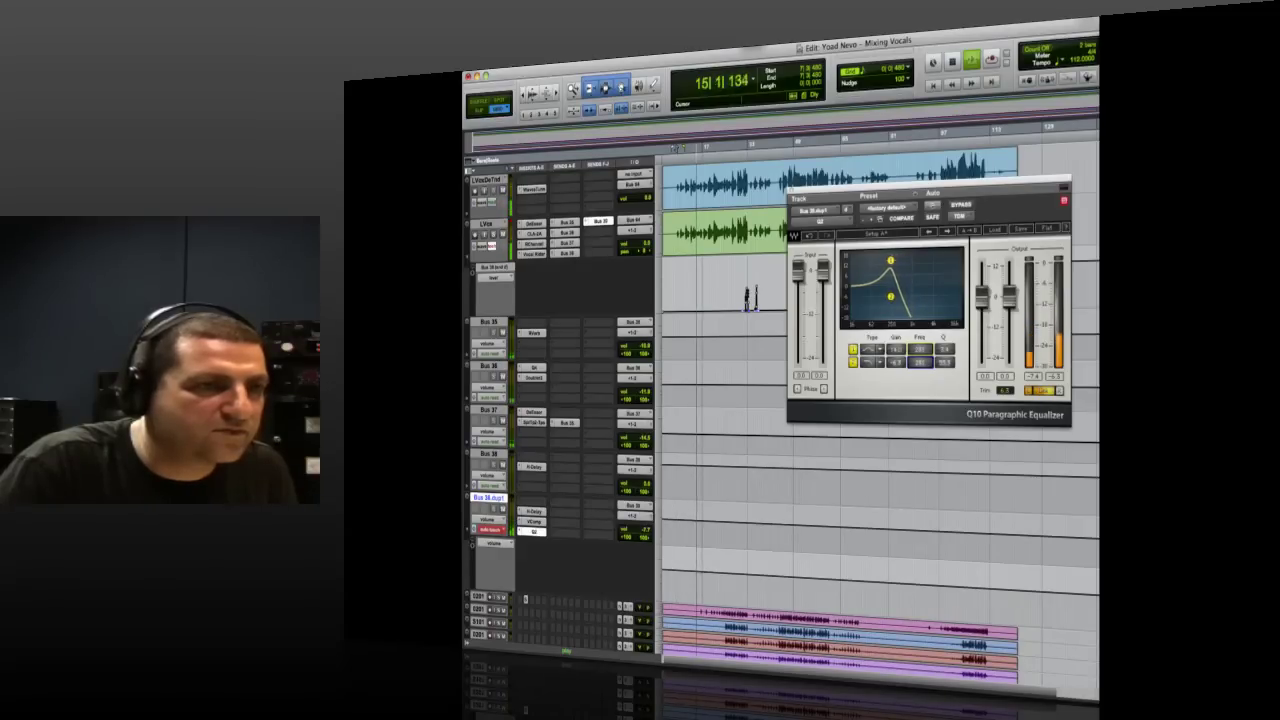
key("space")
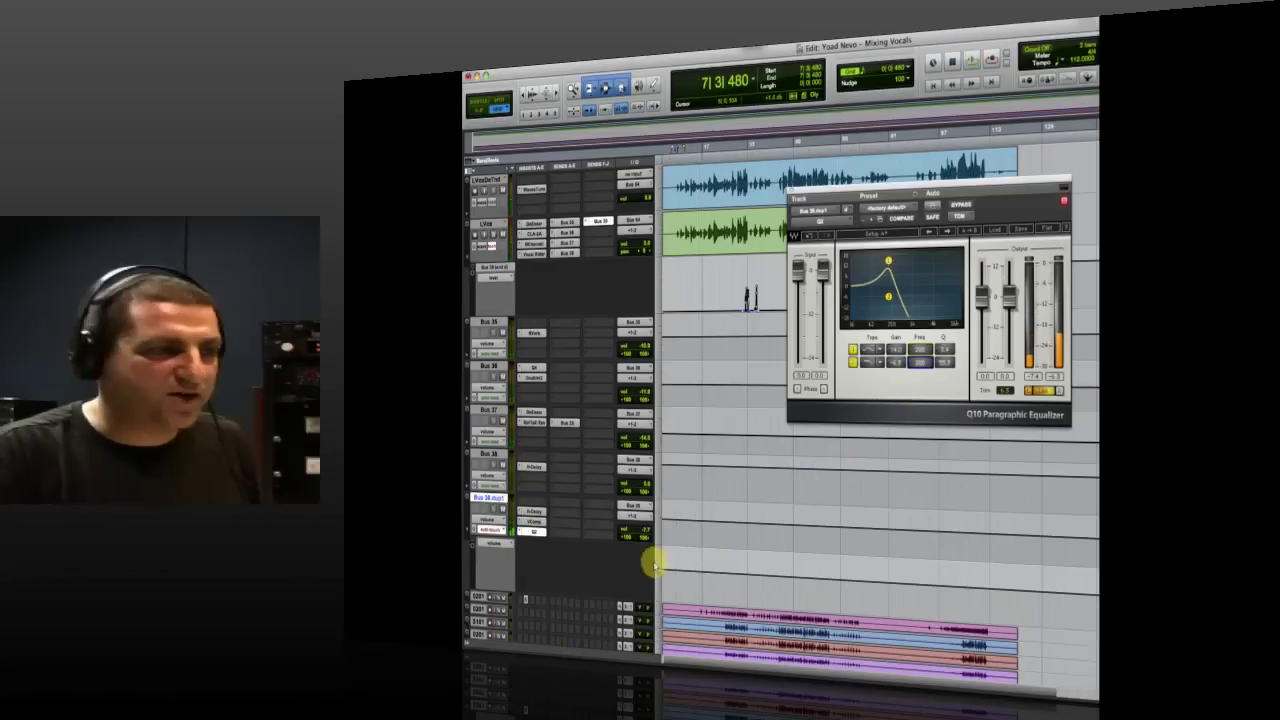
- Show the Q2 band 1 frequency automation in the duplicated Bus 38 track's automation lane
left_click(490, 544)
mouse_move(545, 580)
left_click(586, 587)
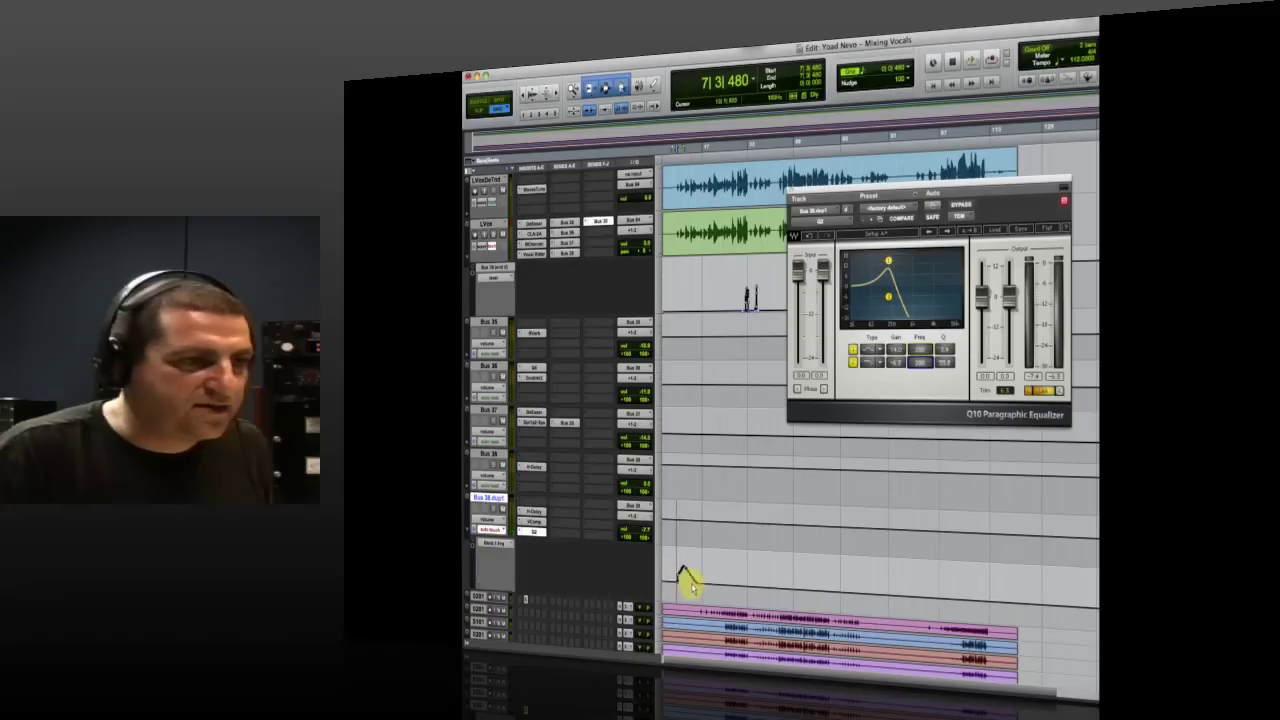
key("space")
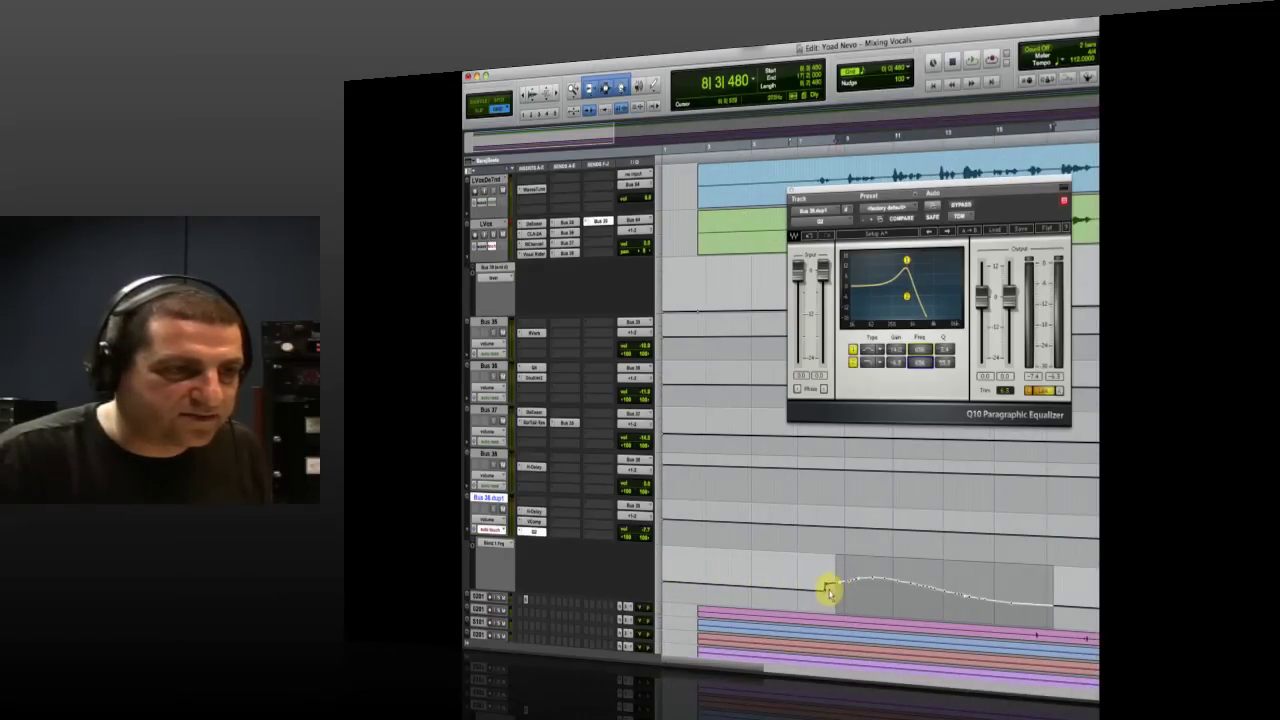
- Try to duplicate the band 1 frequency sweep selected from 8|1|480
left_click_drag(825, 591, 1017, 620)
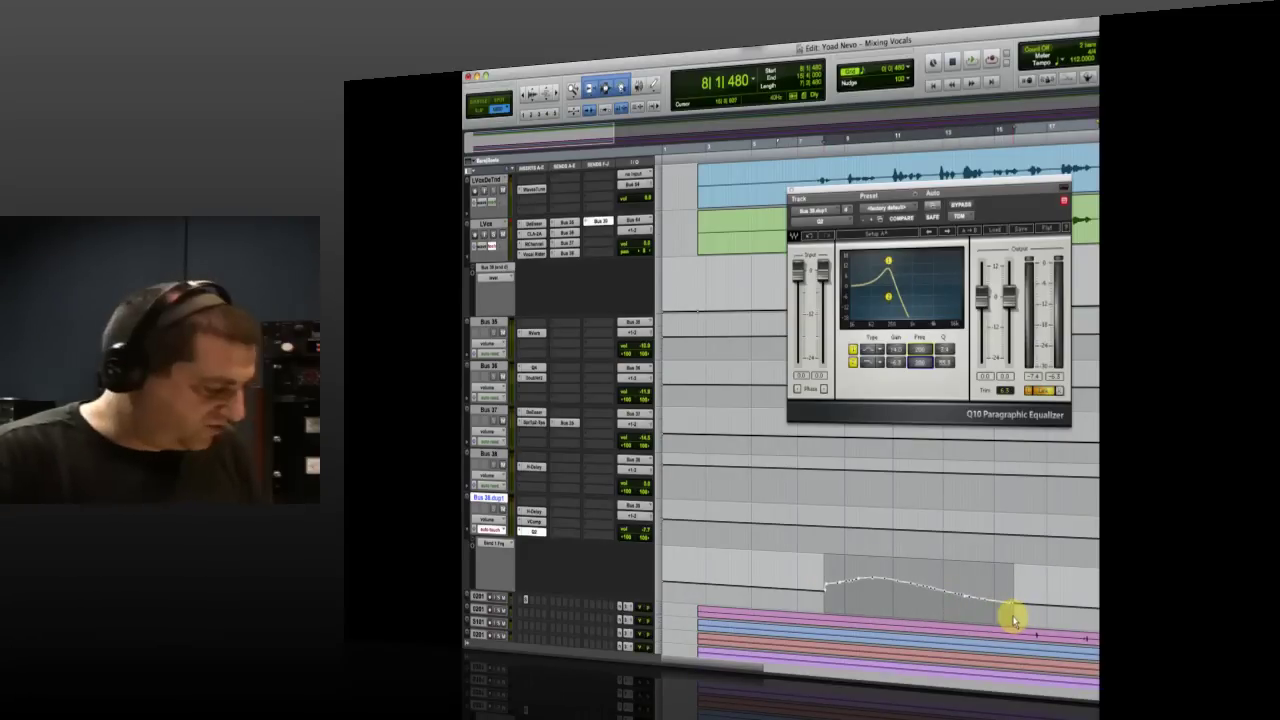
key("super+d")
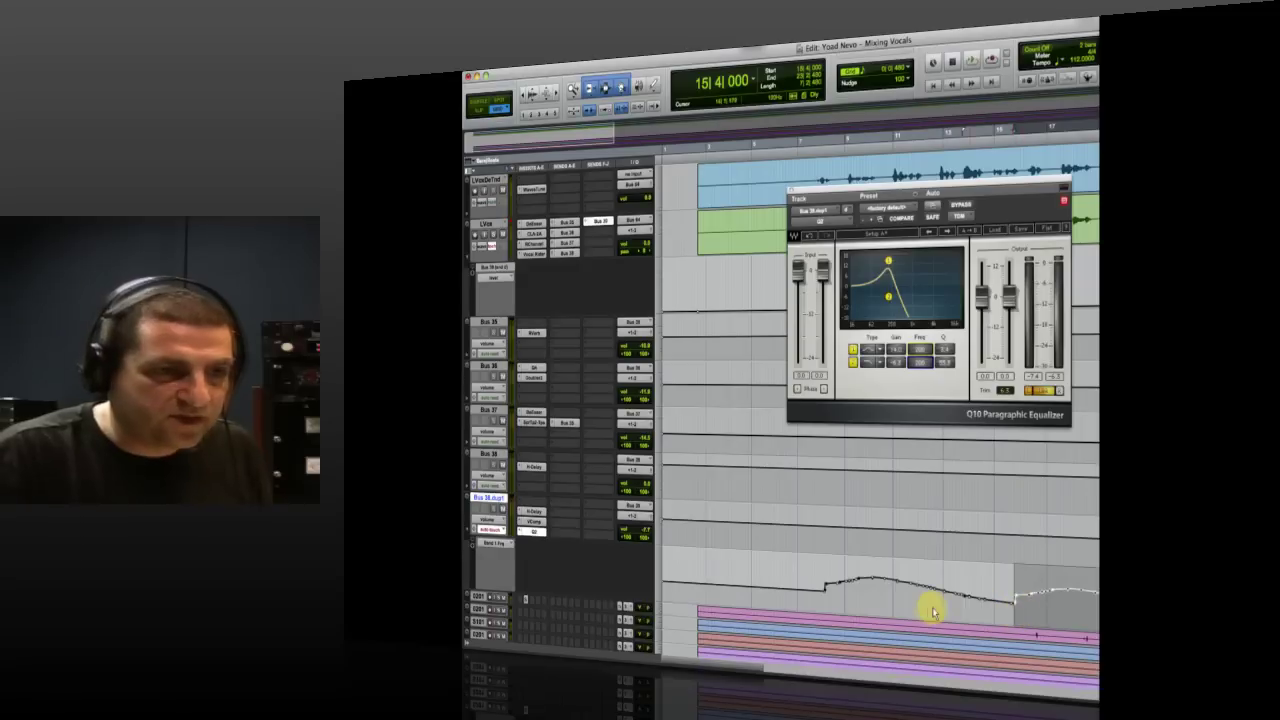
key("super+z")
- Smooth the start of the band 1 sweep and duplicate it repeatedly from 8|2|000 through the end of the song
left_click(830, 588)
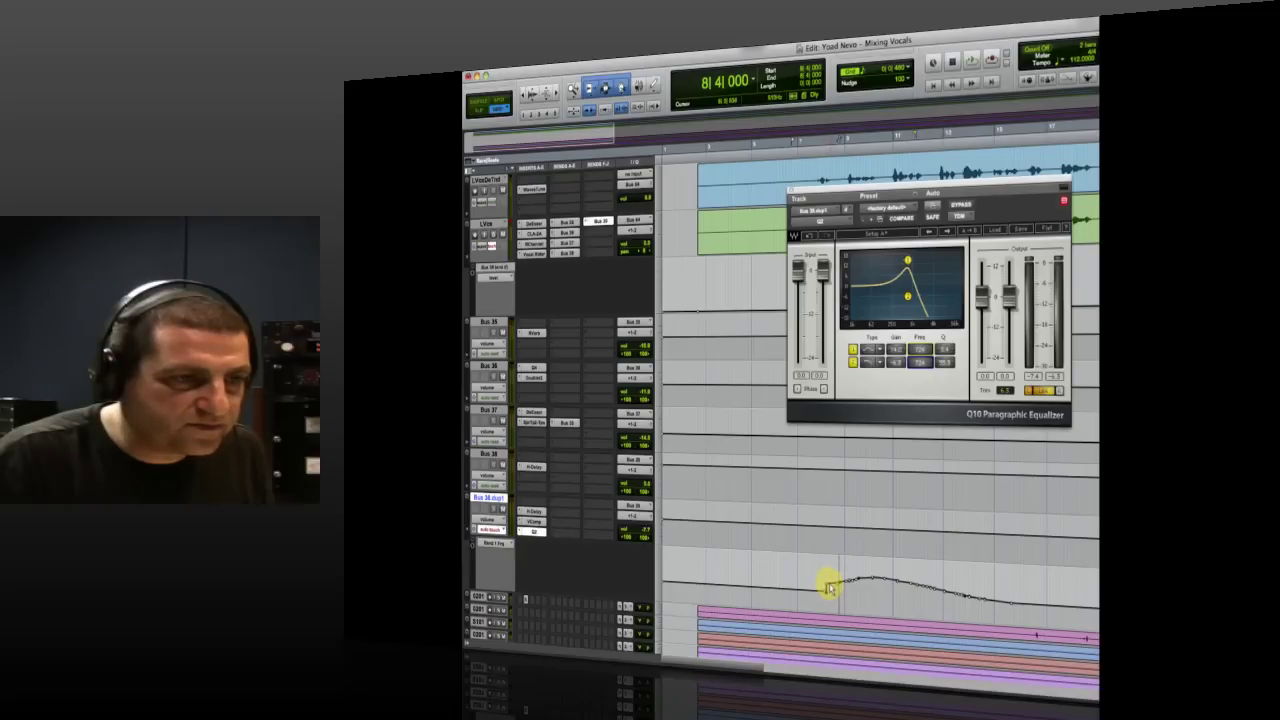
left_click_drag(829, 593, 1011, 608)
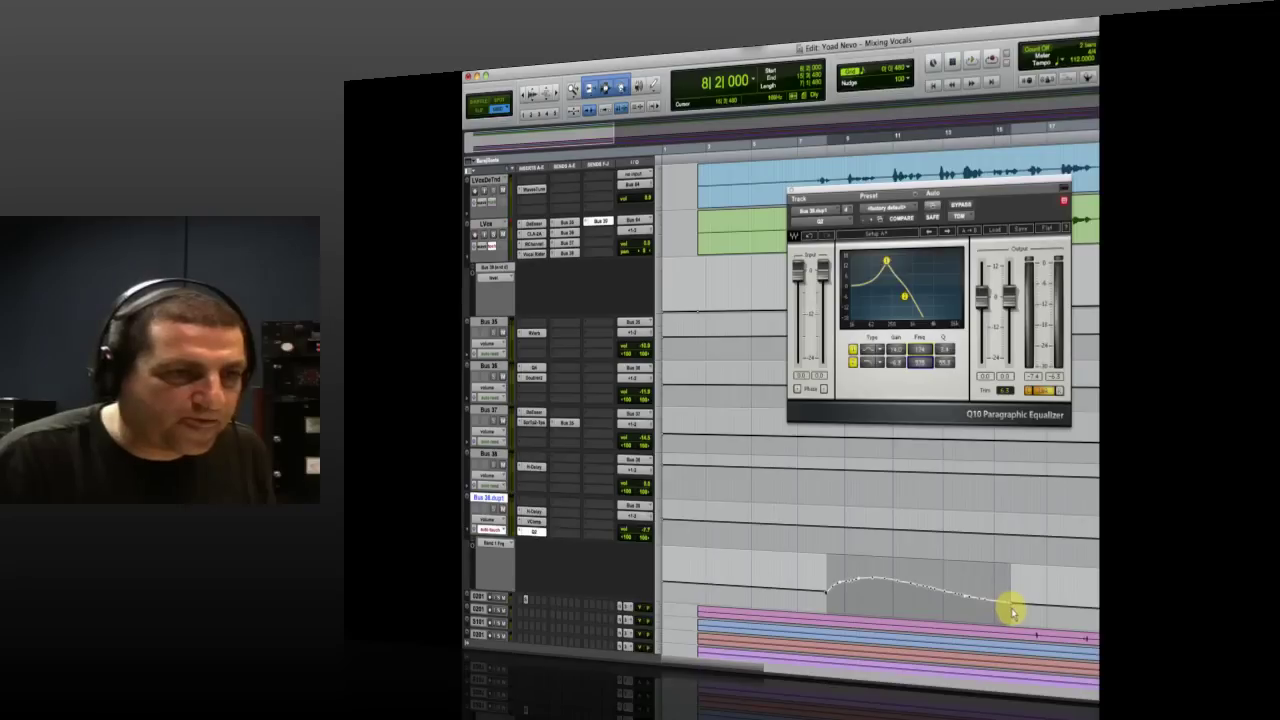
key("Right")
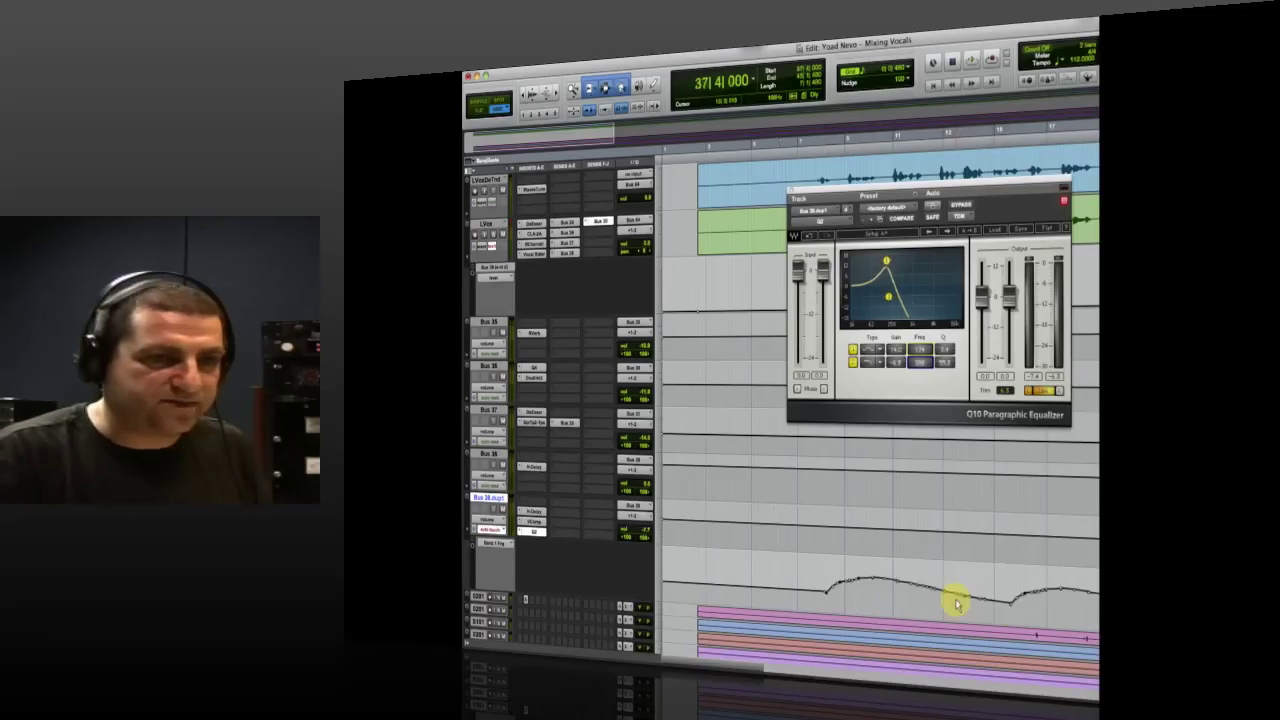
key("r")
key("r")
key("r")
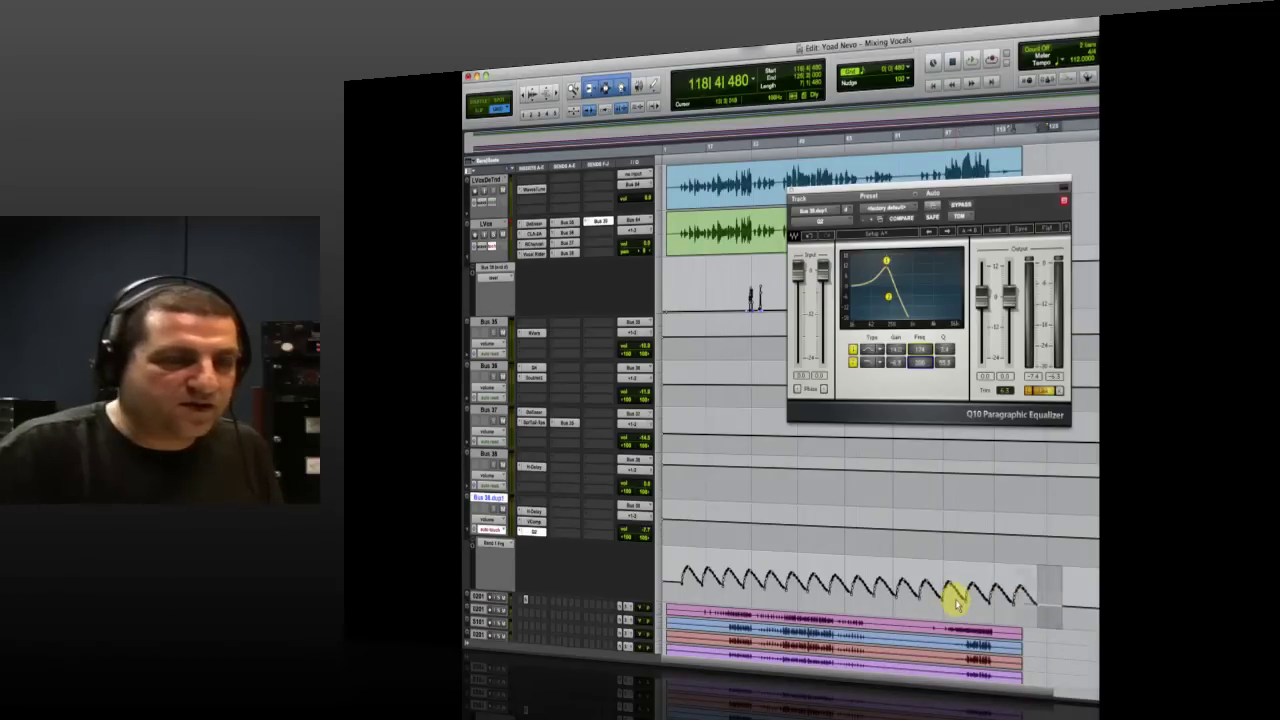
- Show the Q2 band 2 frequency automation and smooth the start of its sweep near 8|2|000
left_click(490, 522)
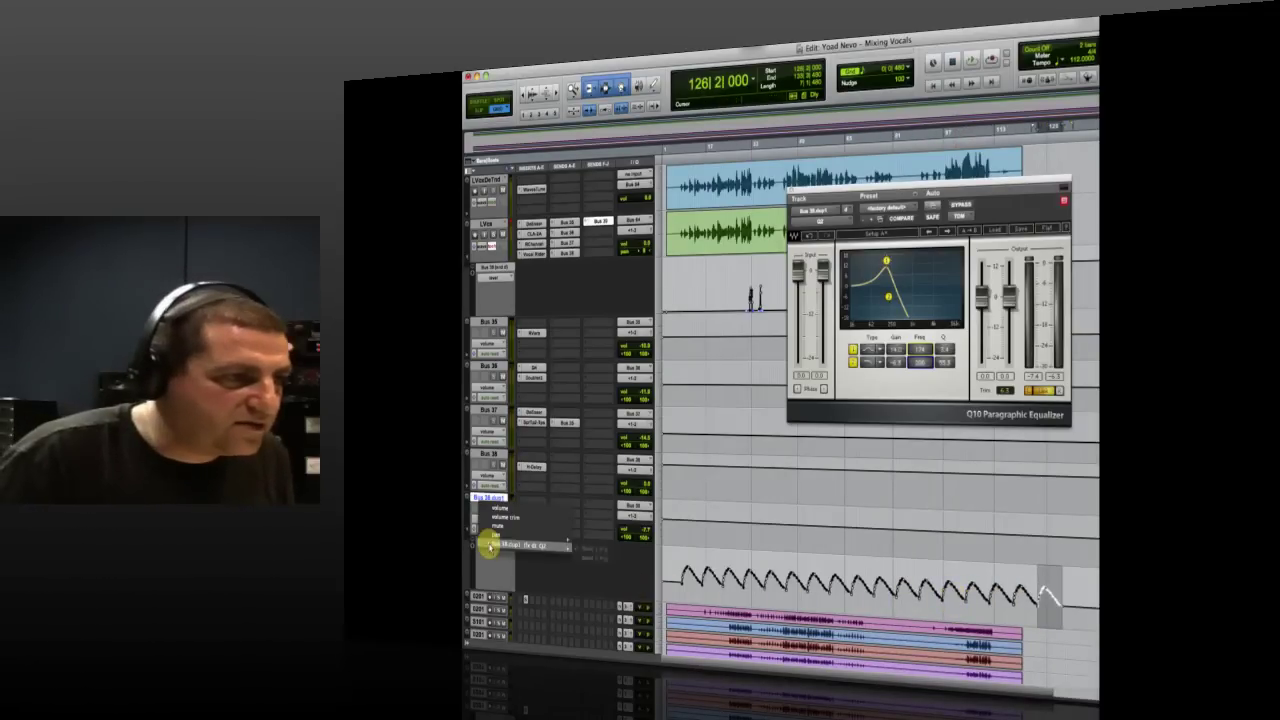
left_click(586, 558)
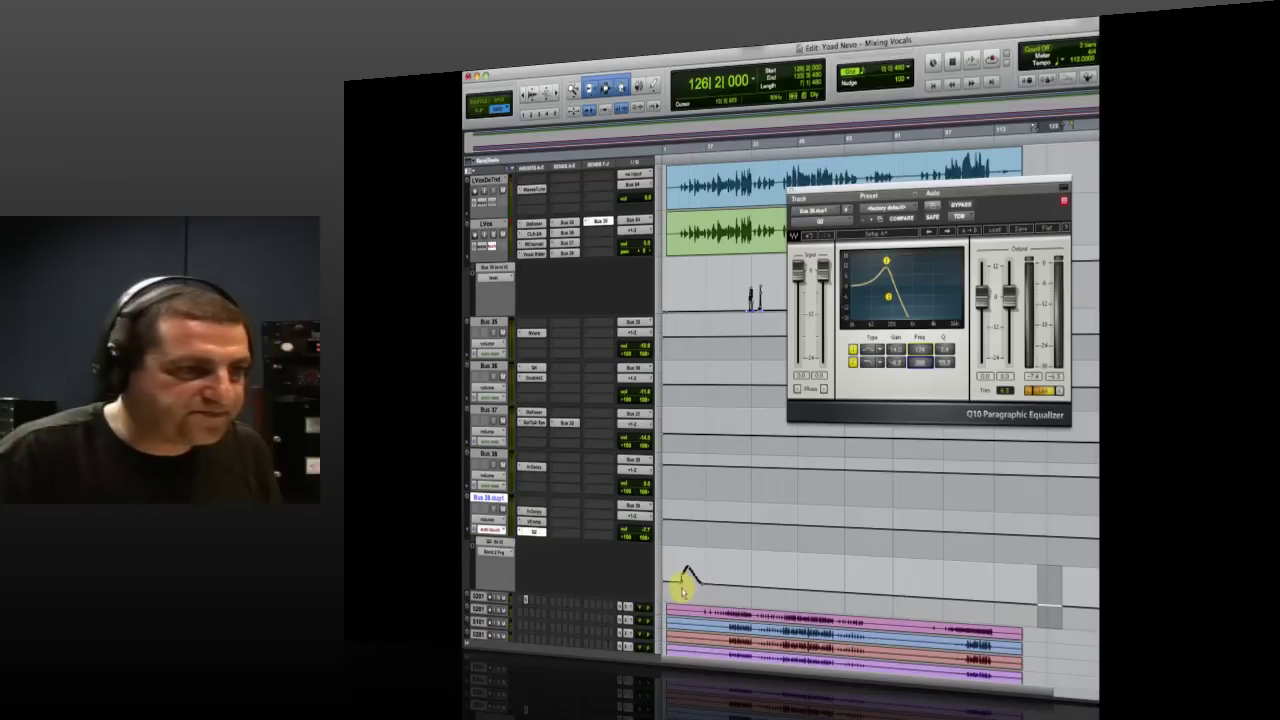
left_click(686, 585)
key("t")
mouse_move(716, 590)
left_mouse_down()
mouse_move(923, 580)
mouse_move(976, 597)
left_mouse_up()
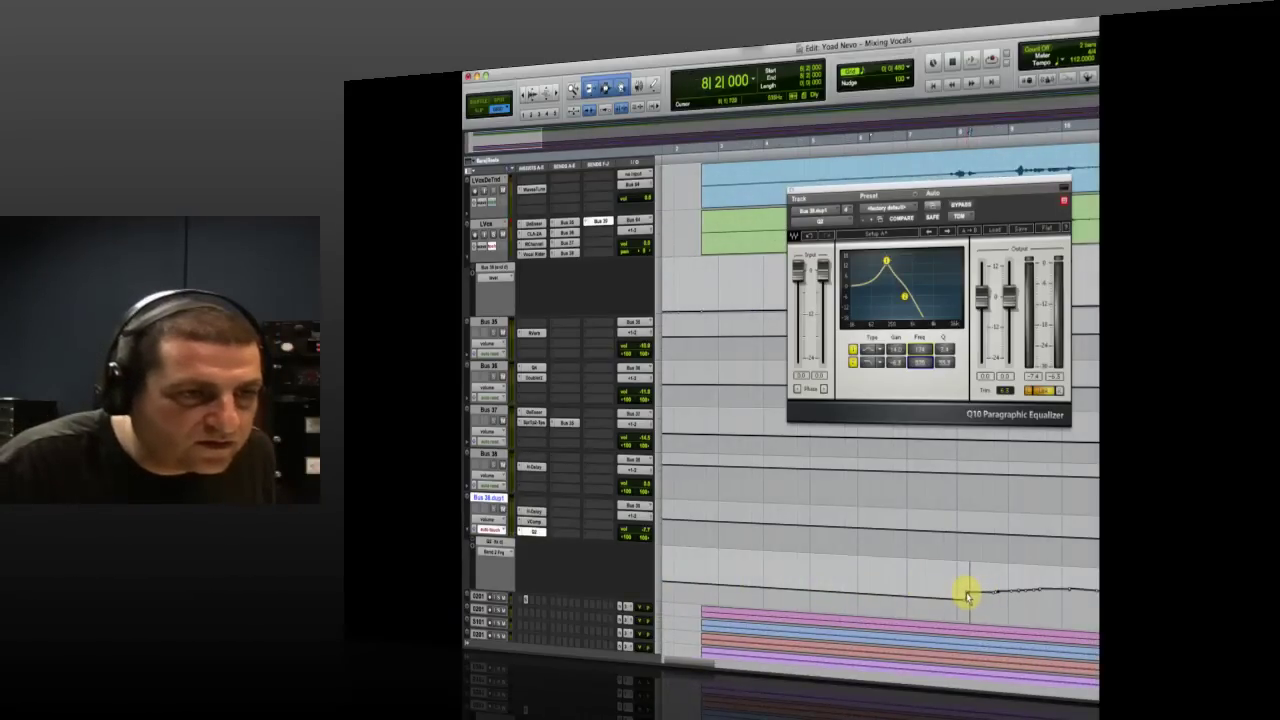
left_click(970, 596)
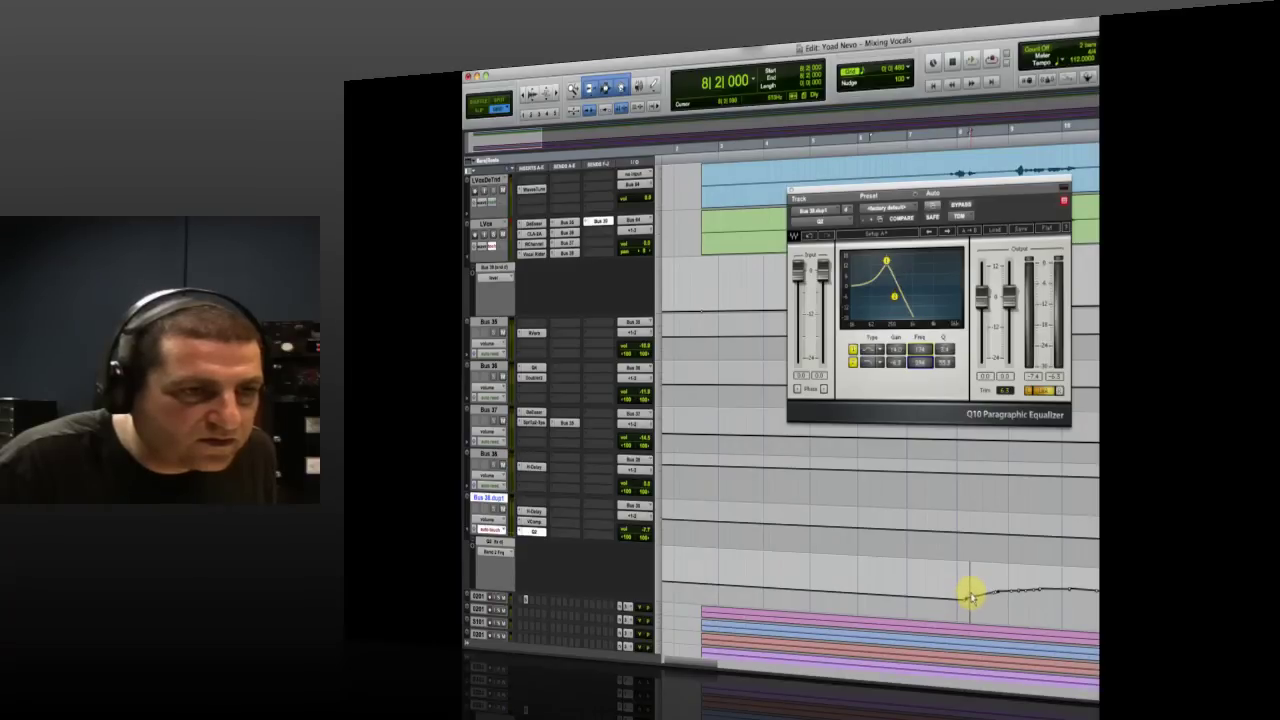
left_click(968, 598)
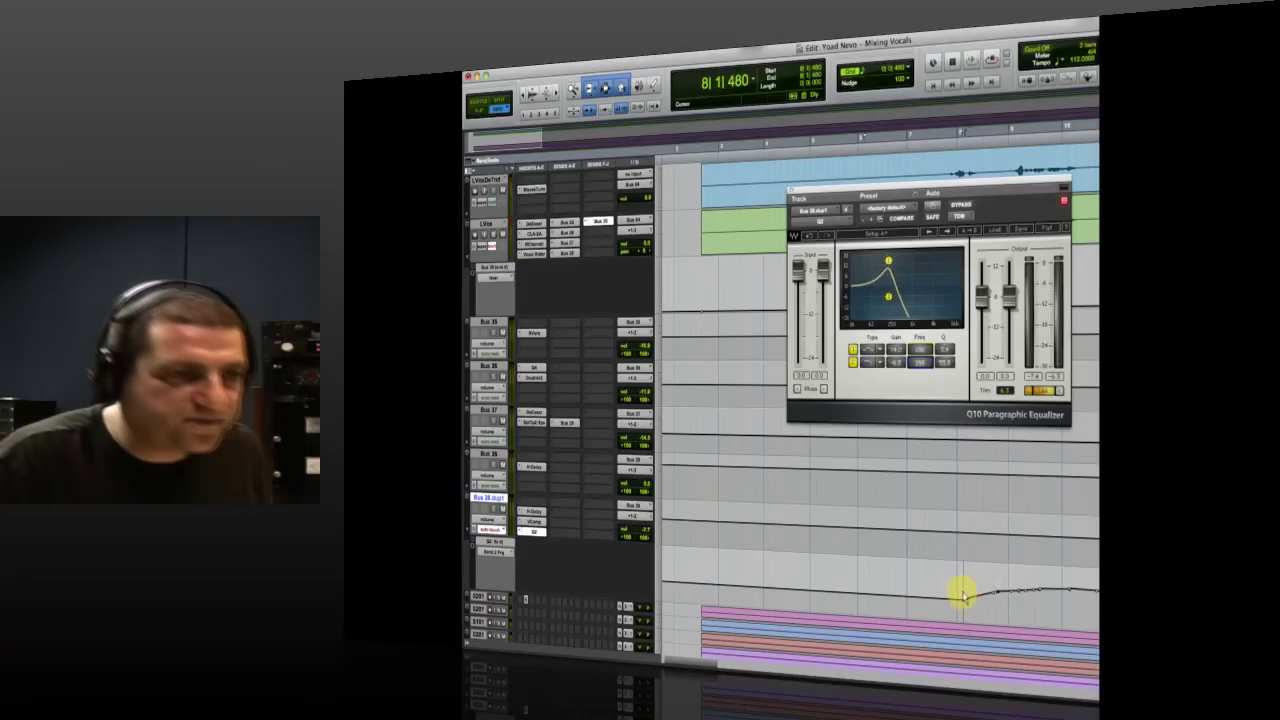
- Select the band 2 frequency sweep from 8|1|480 and duplicate it repeatedly through the end of the song
left_click_drag(963, 597, 1098, 597)
key("super+bracketleft")
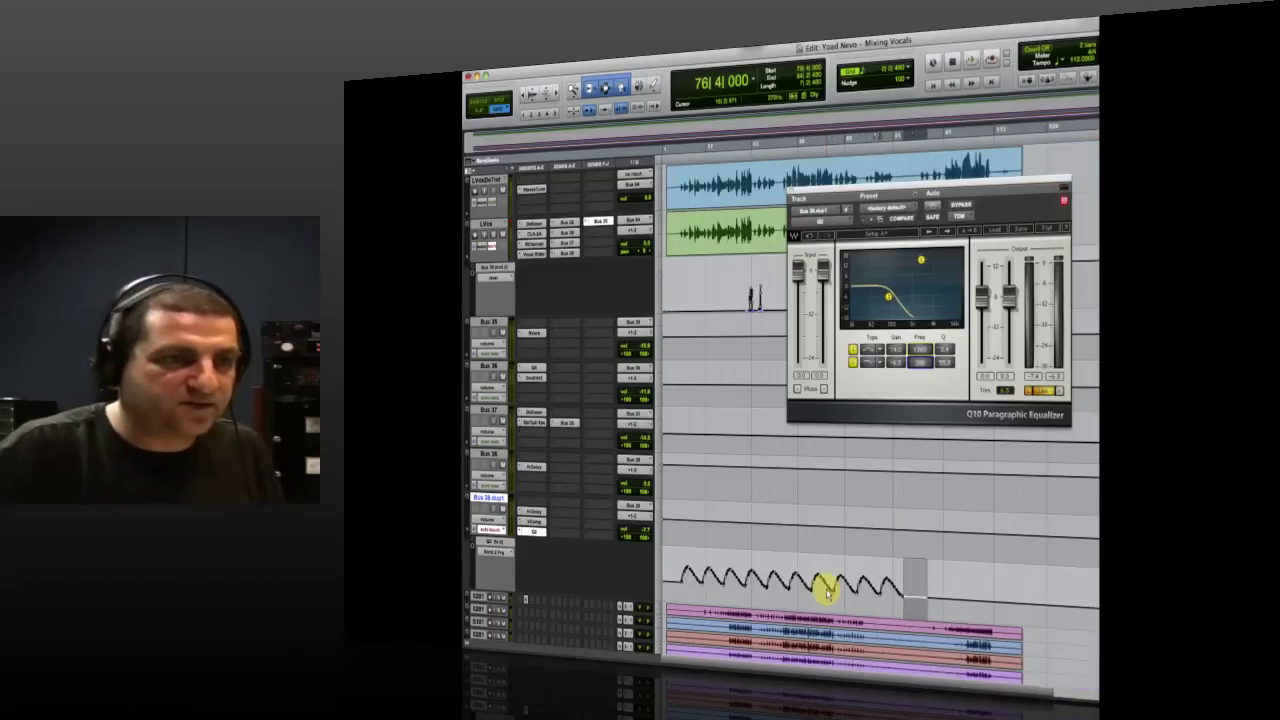
key("space")
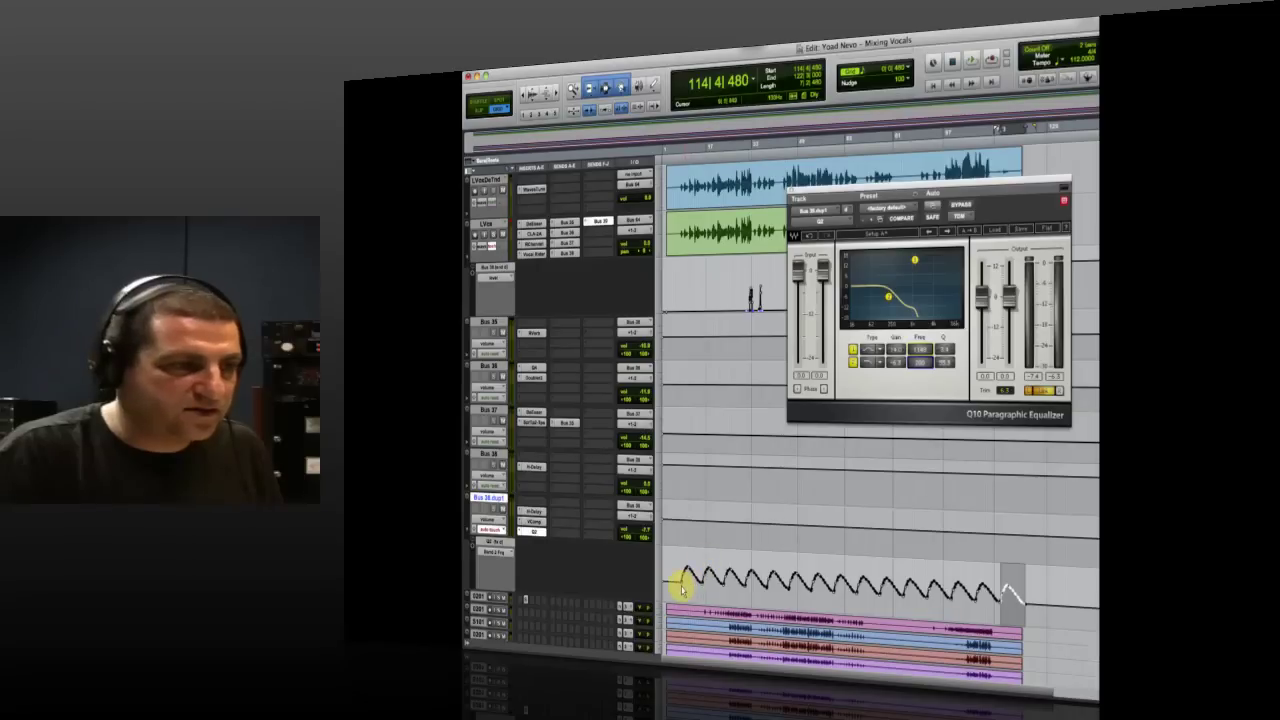
- Audition the repeating Q2 sweeps from 8|1|480 and set the duplicated Bus 38 track to auto read
left_click(680, 586)
key("space")
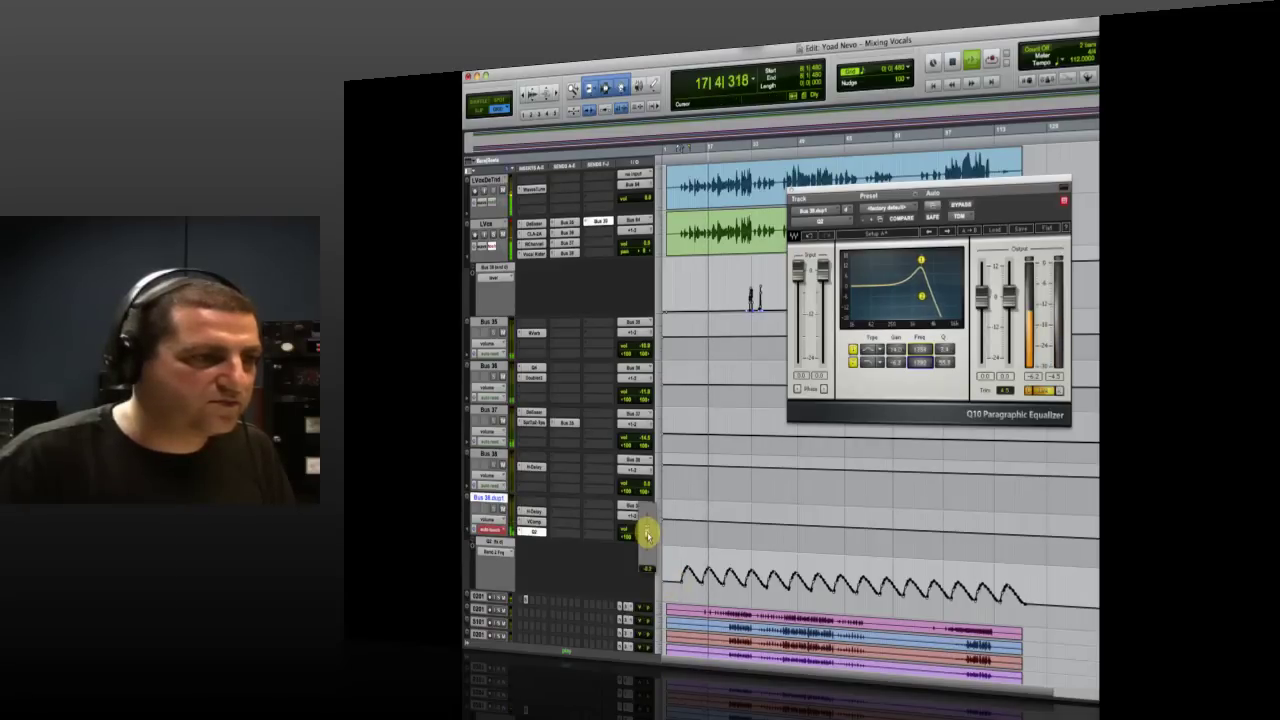
key("space")
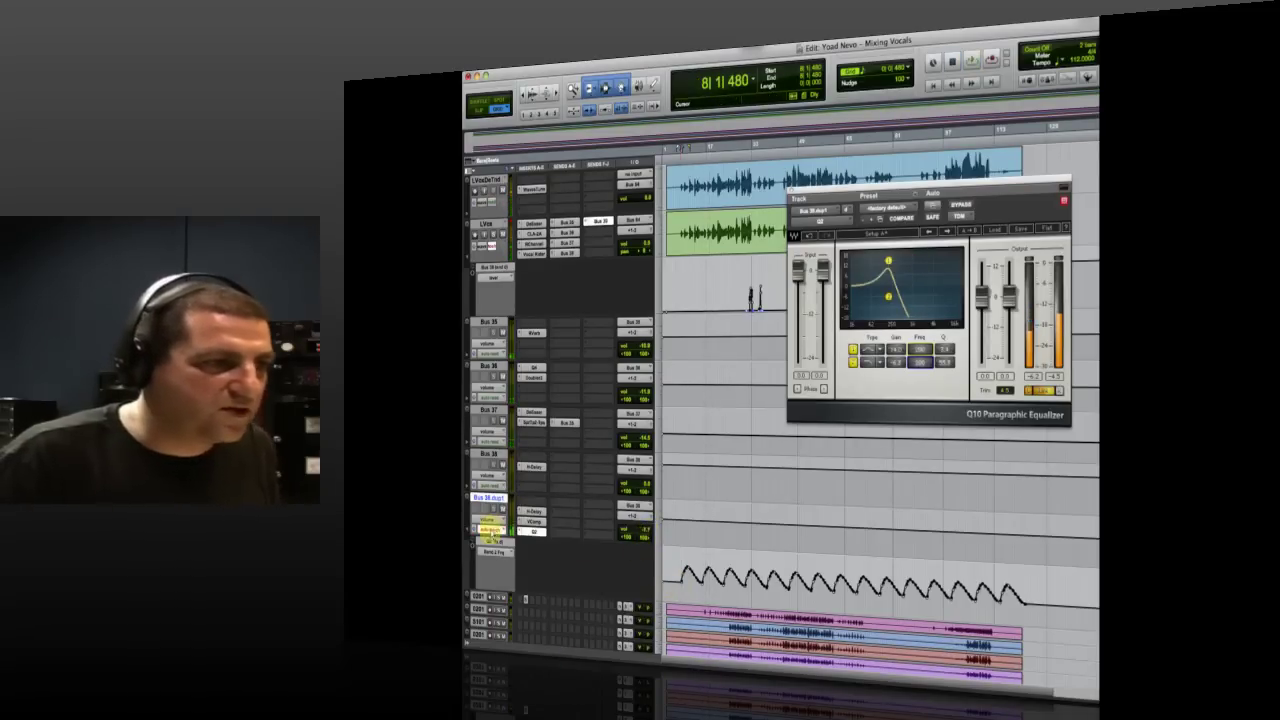
left_click(490, 528)
left_click(500, 528)
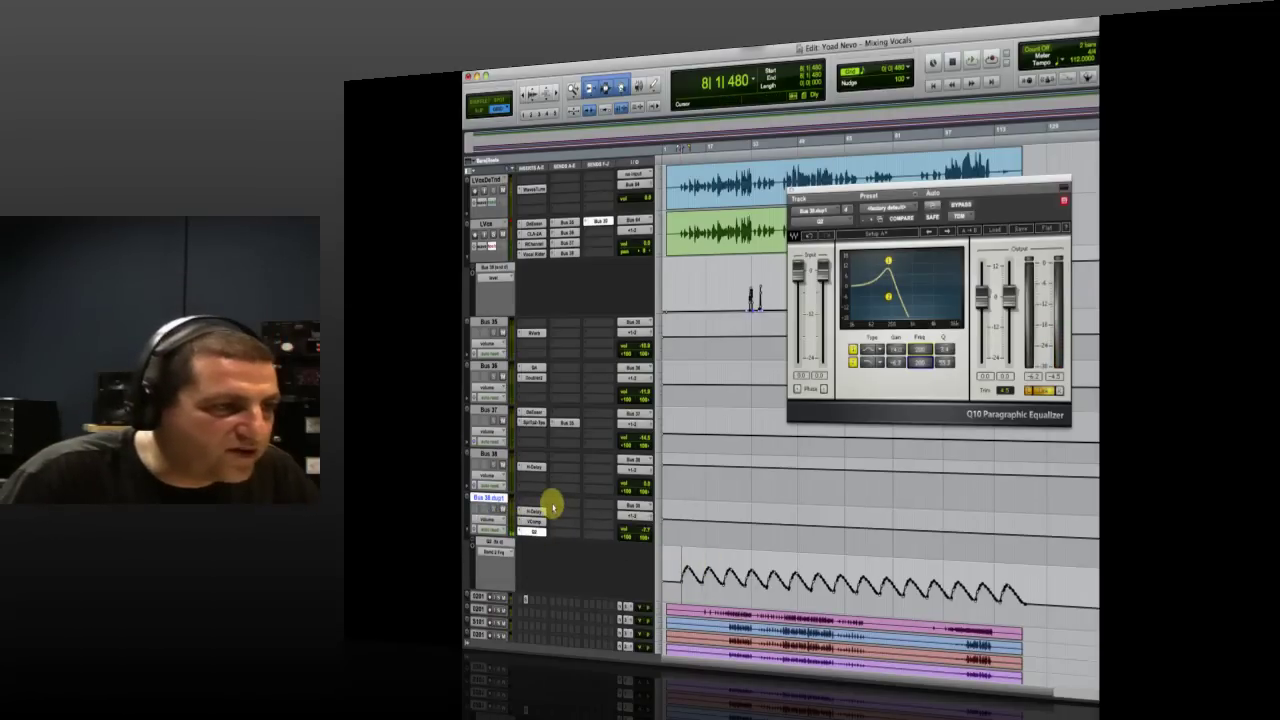
- Open the H-Delay on the duplicated Bus 38 track and audition the delay from 8|1|480
left_click(556, 511)
left_click(537, 506)
left_click(530, 512)
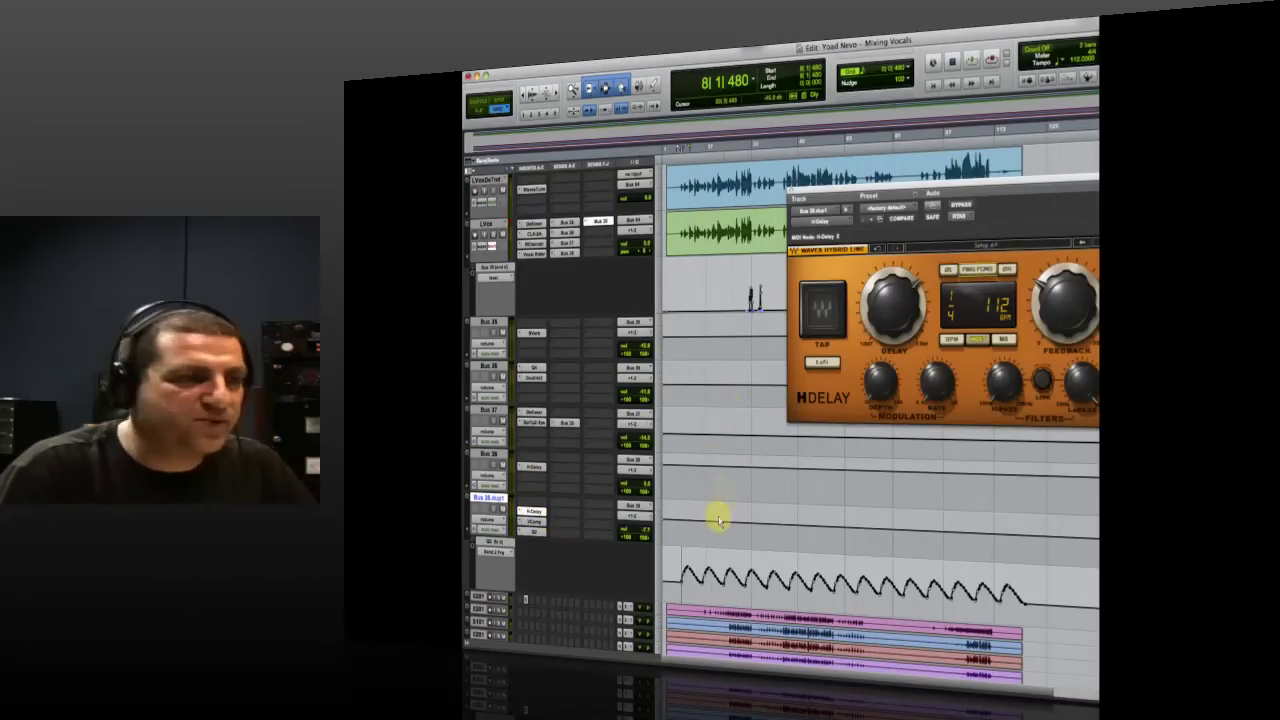
key("space")
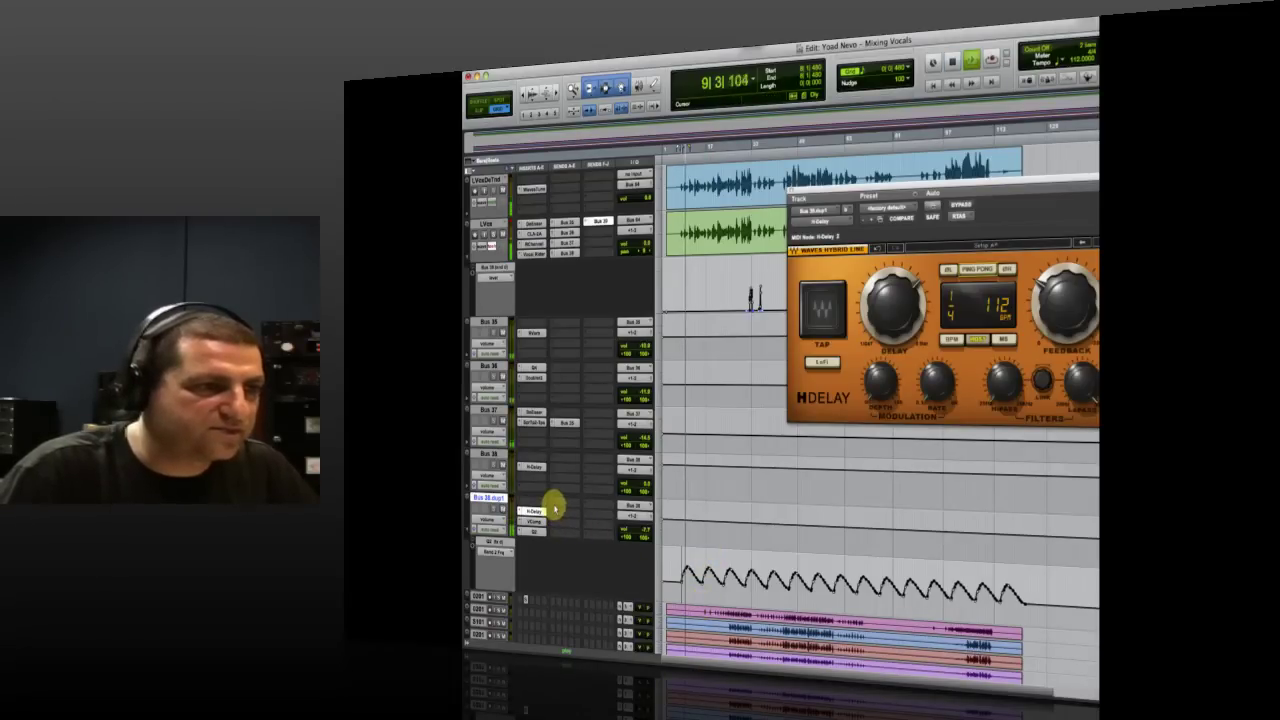
key("space")
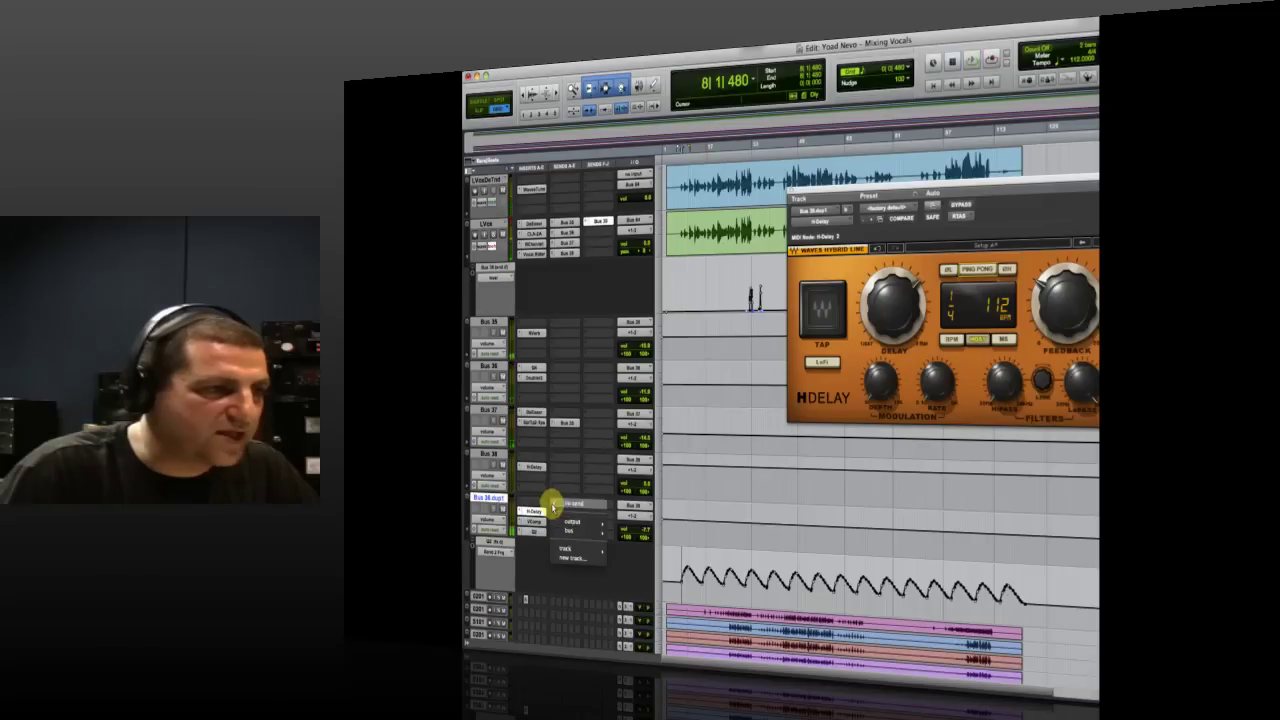
left_click(571, 528)
left_click(553, 490)
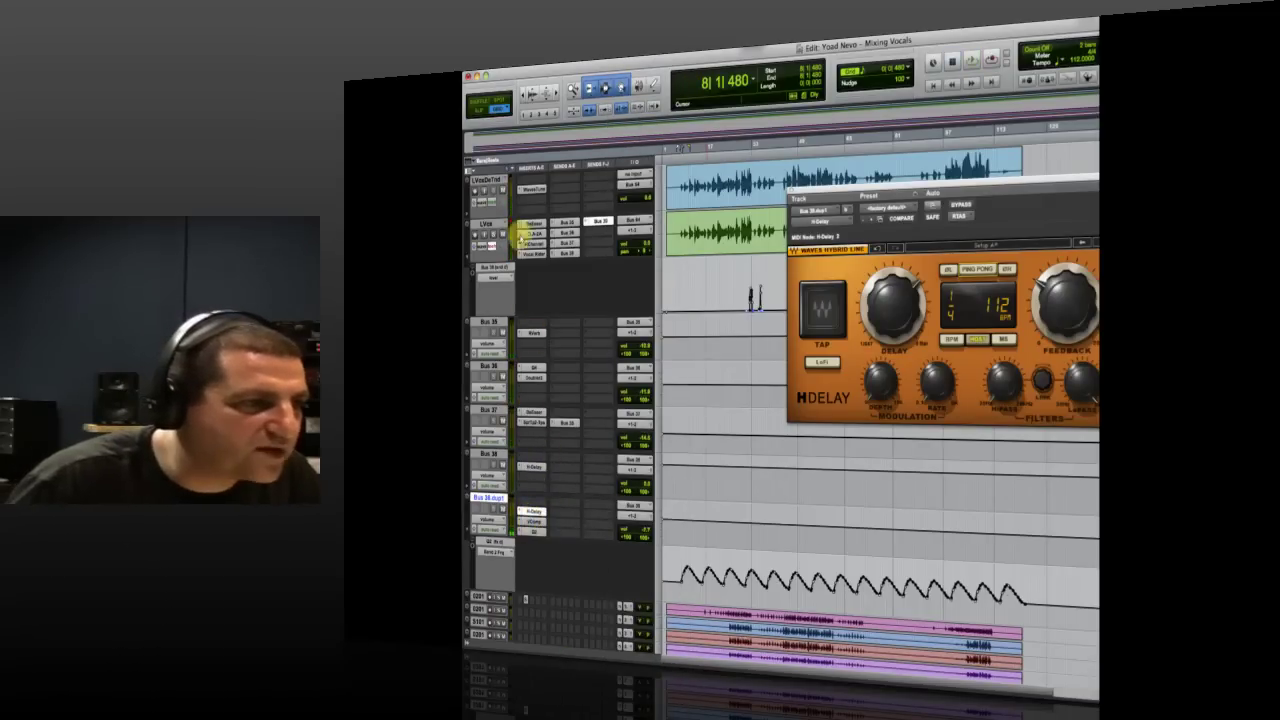
- Display Inserts F-J and insert a stereo MondoMod on the duplicated Bus 38 track
left_click(468, 172)
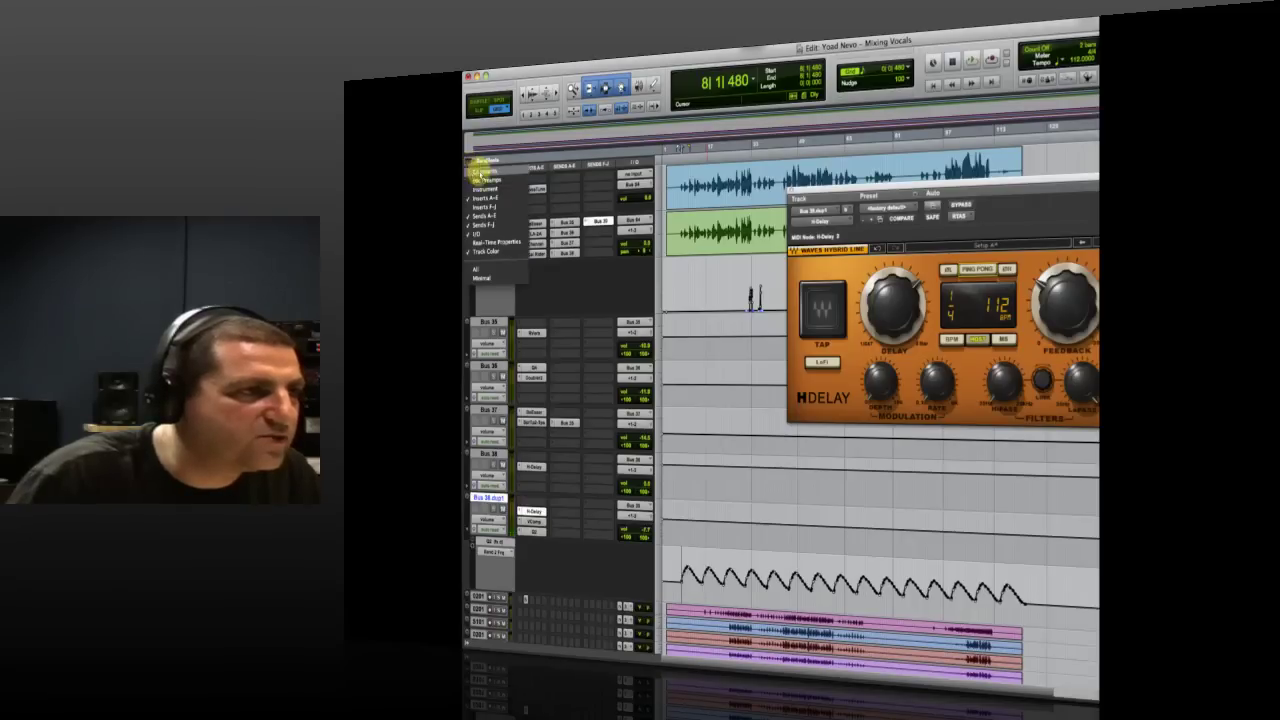
left_click(500, 205)
left_click(555, 513)
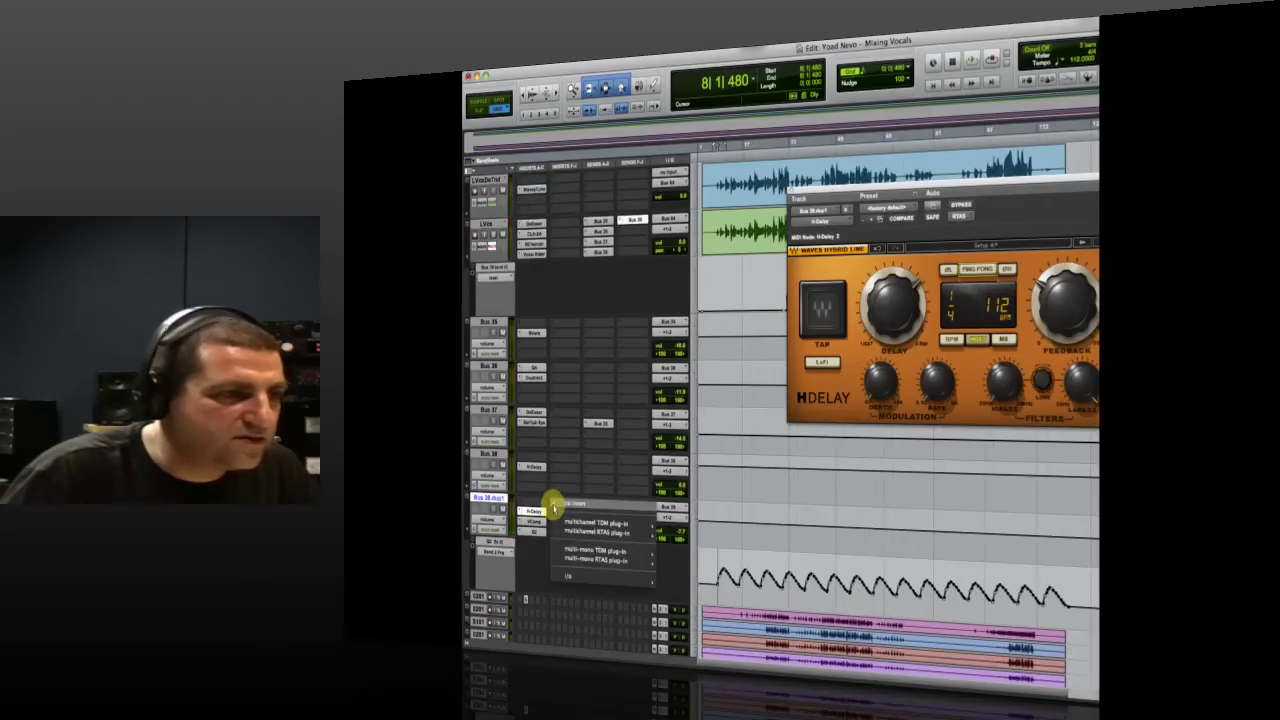
mouse_move(638, 535)
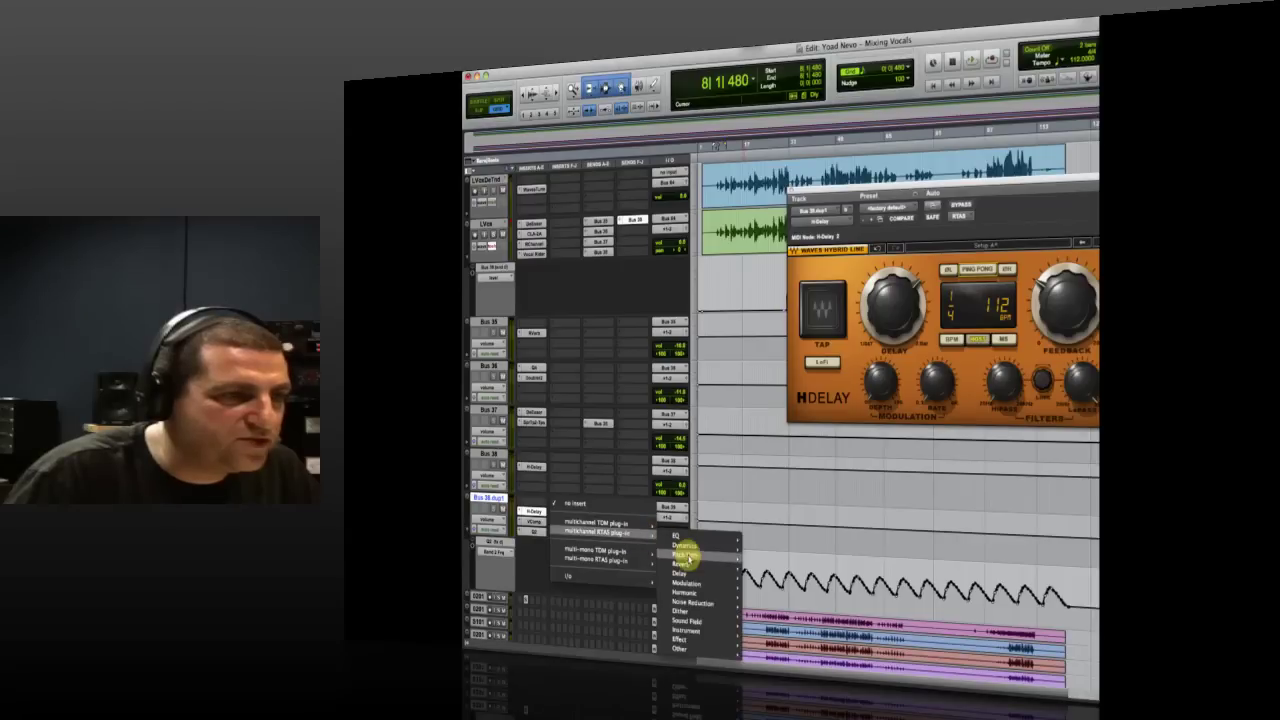
mouse_move(717, 588)
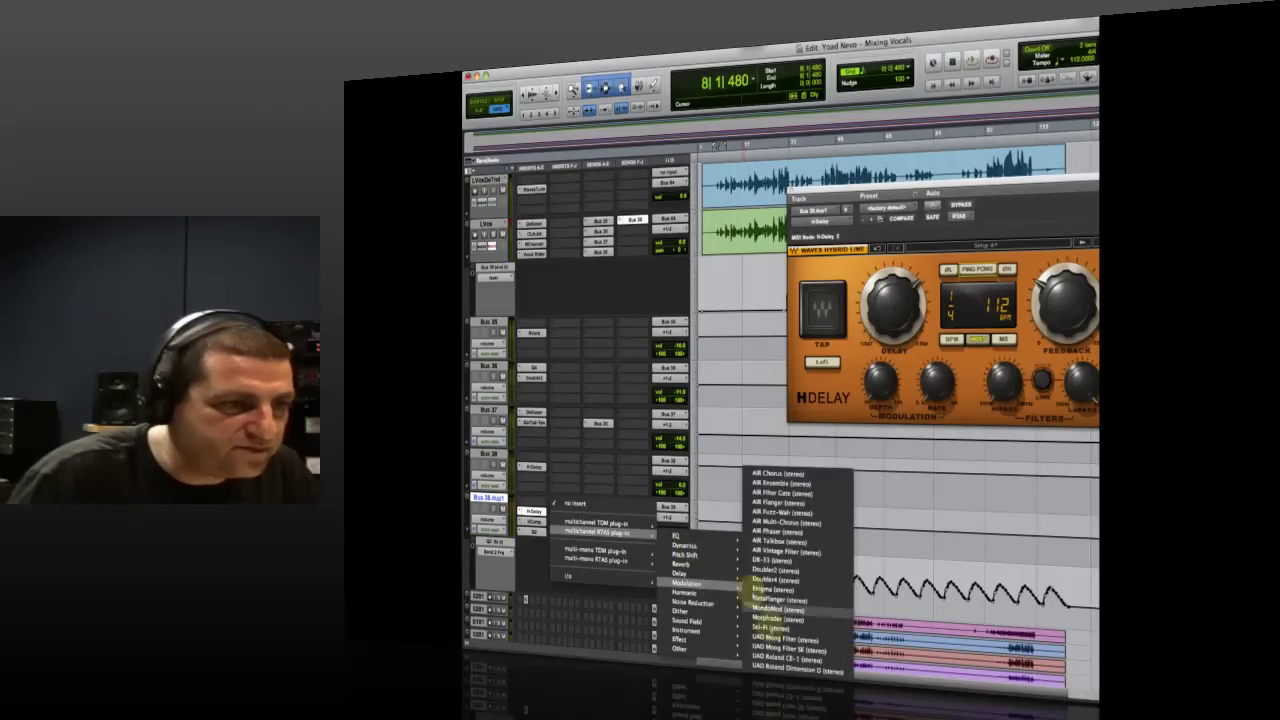
left_click(813, 610)
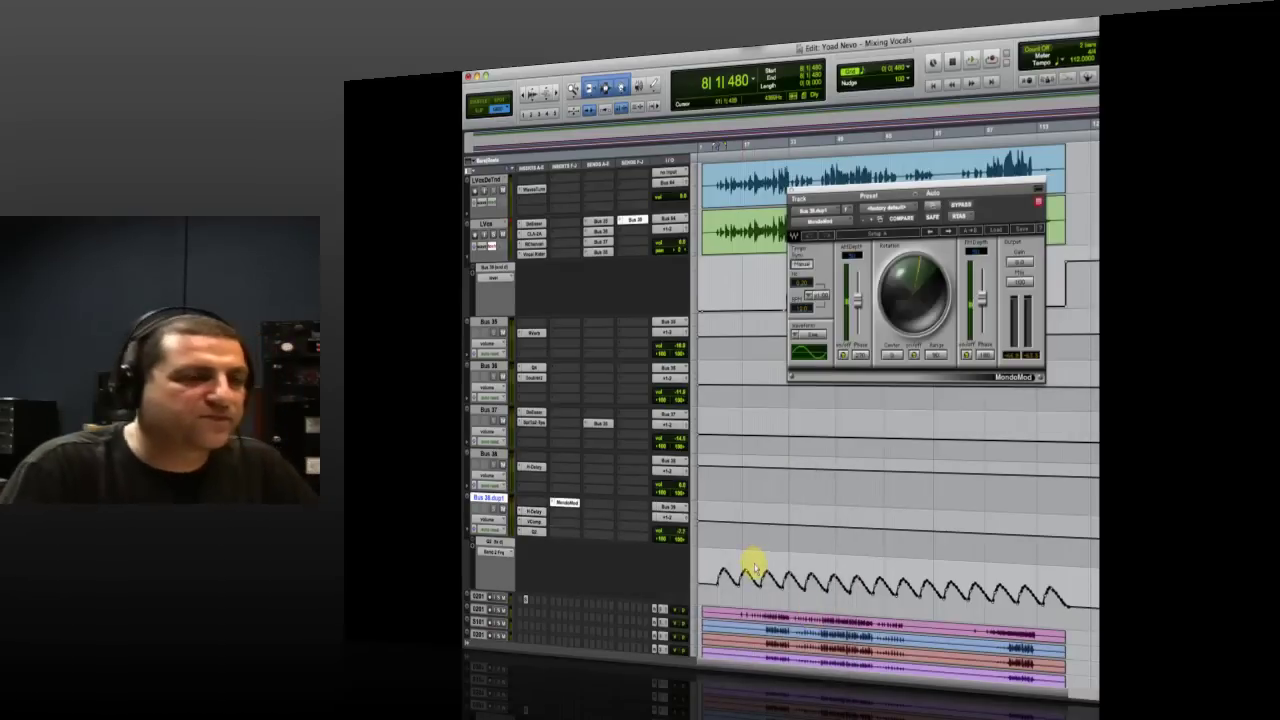
- Lower the MondoMod's AM and FM depths, widen its rotation range and set an Auto tempo-synced note rate while auditioning from 8|1|480
key("space")
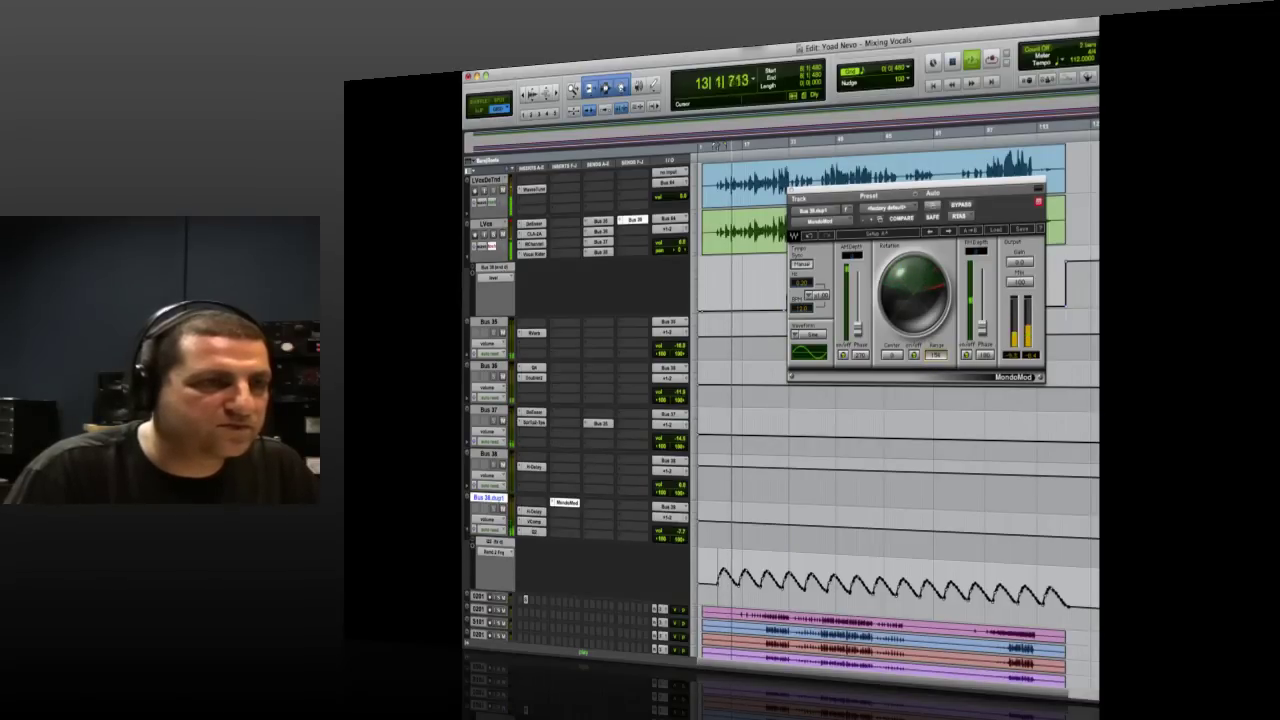
left_click(802, 265)
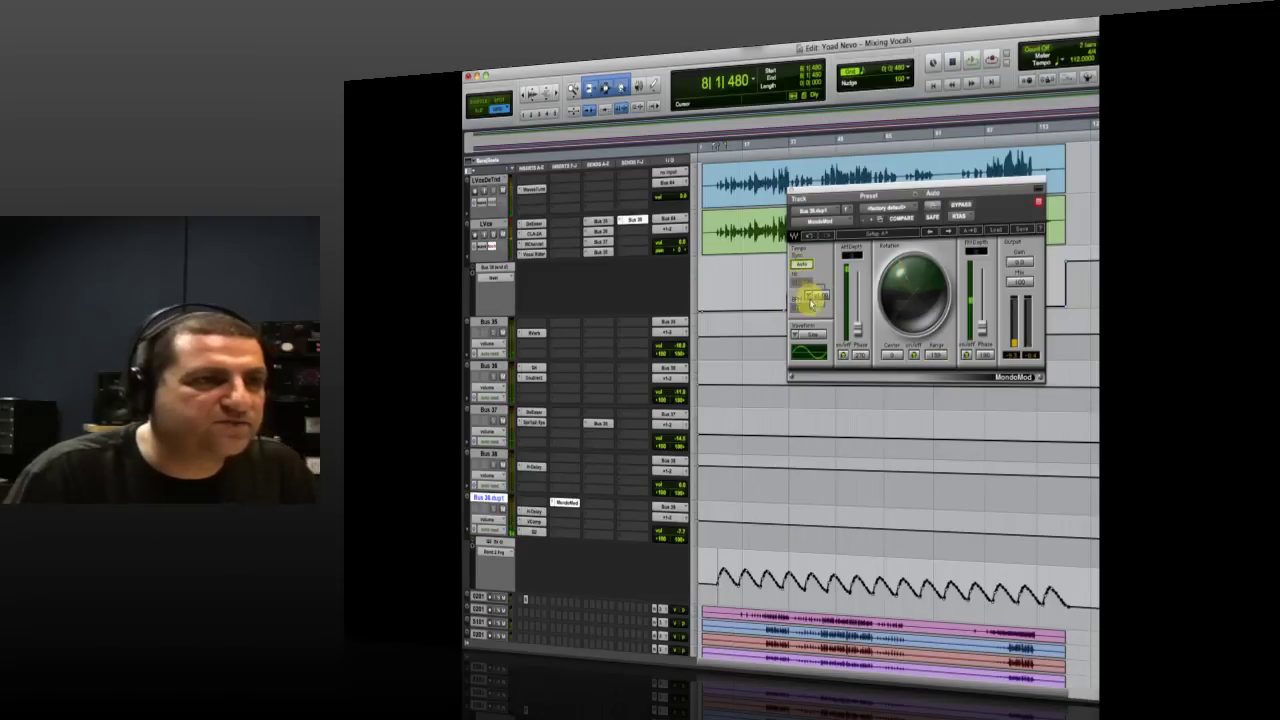
left_click(818, 296)
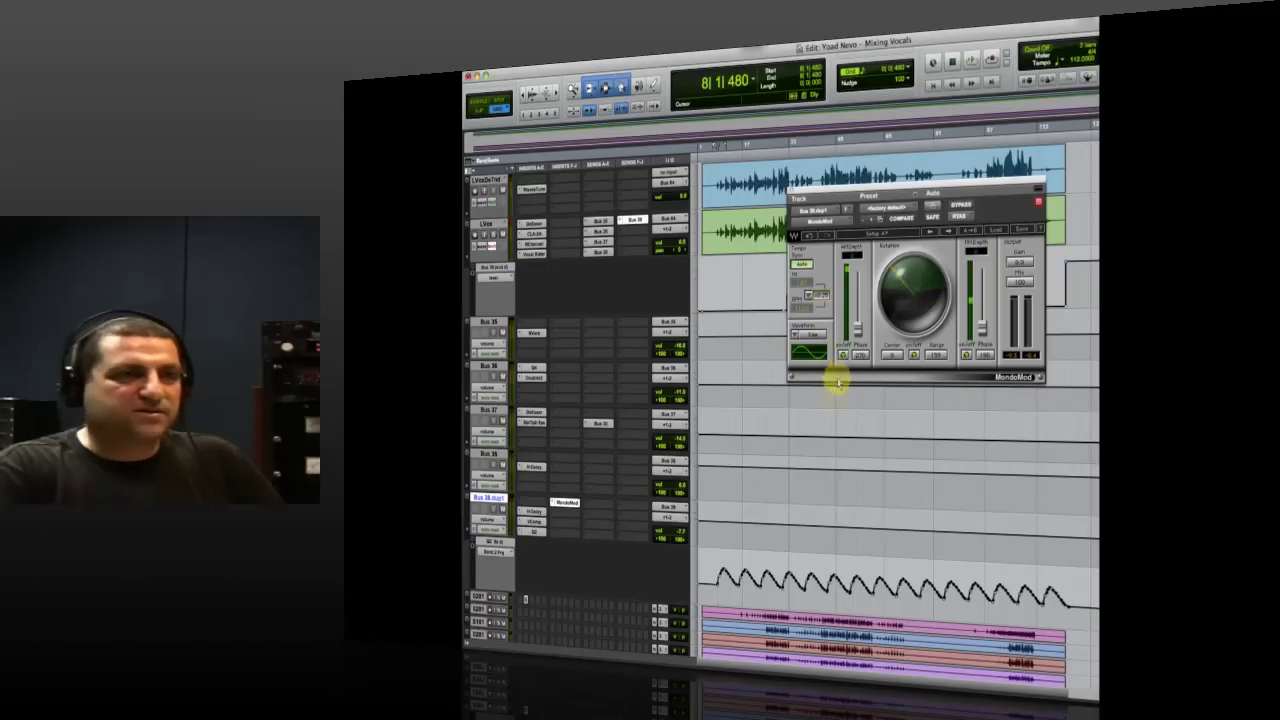
key("space")
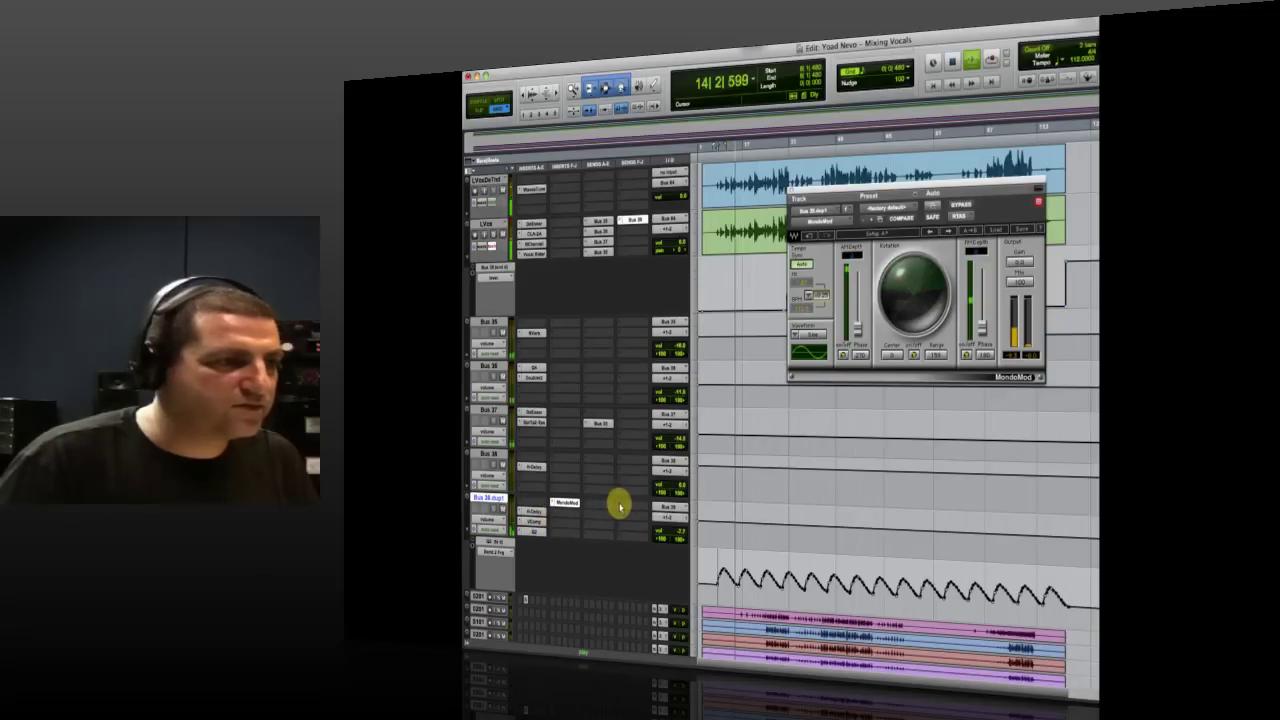
- Add a send to Bus 35 (Mono) on the duplicated Bus 38 track
left_click(585, 505)
mouse_move(605, 532)
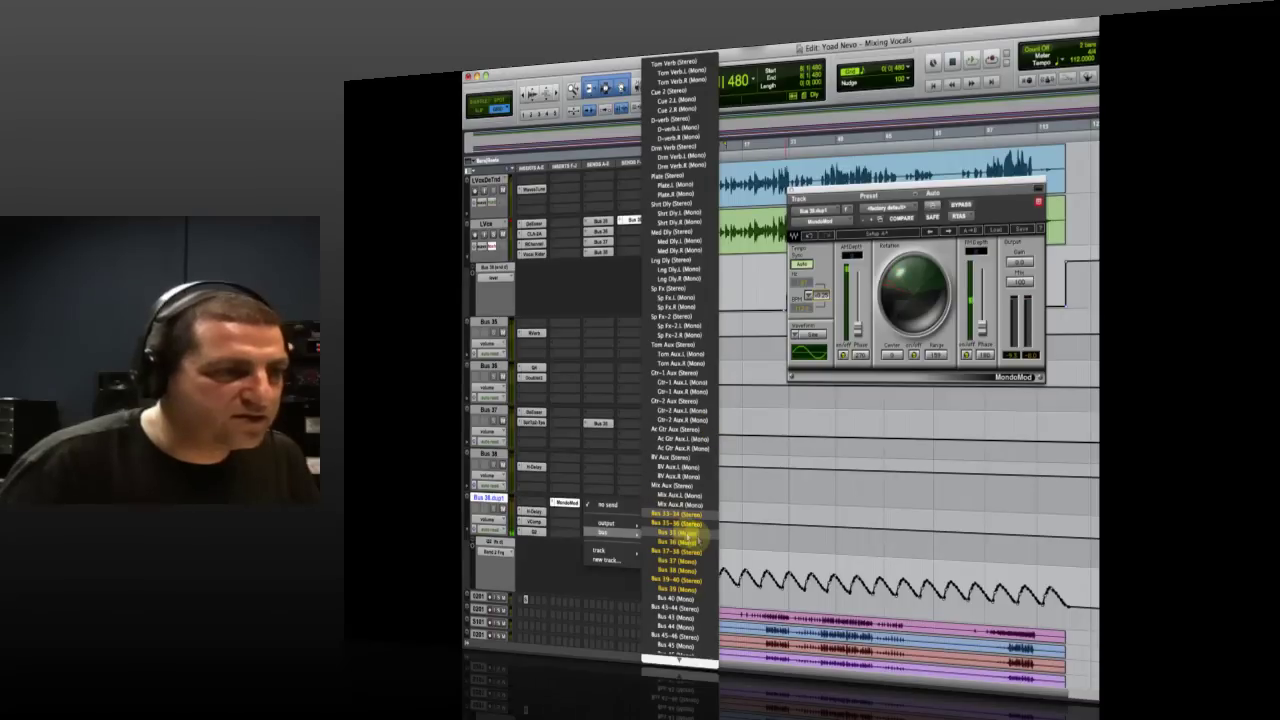
left_click(682, 532)
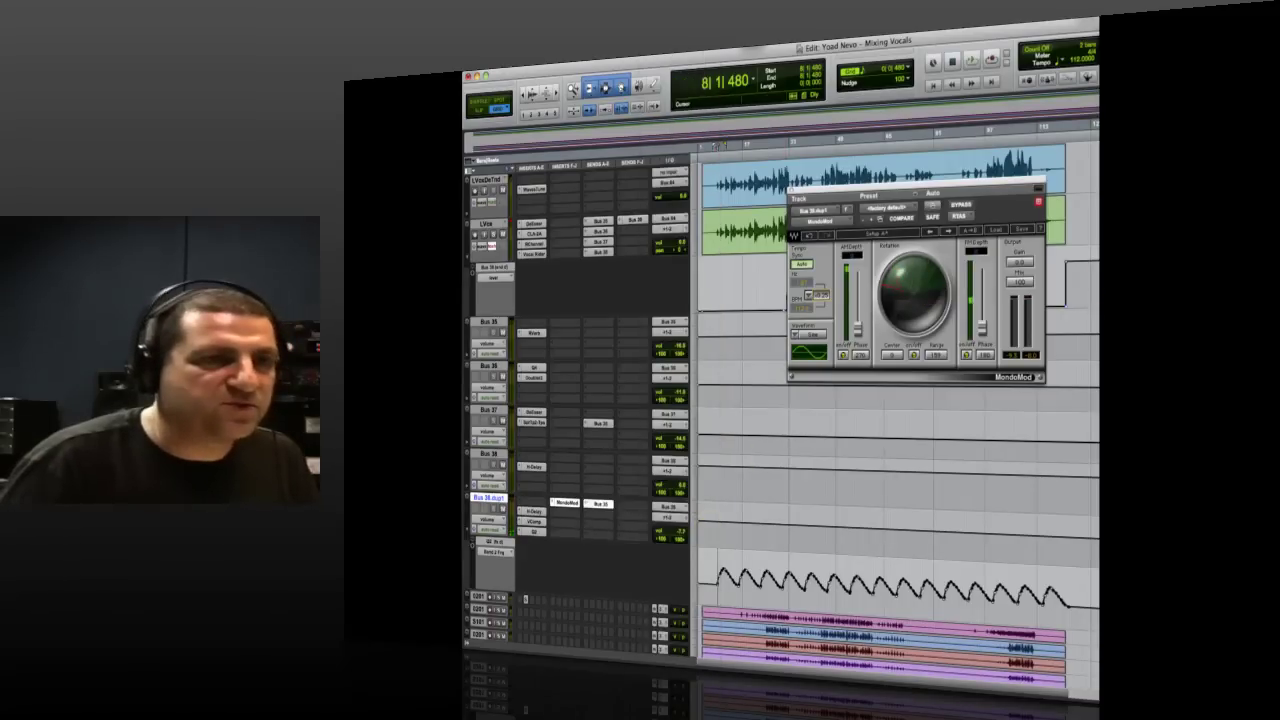
- Lower the duplicated Bus 38 track's volume to -13.4 dB while auditioning from 8|1|480, and close the MondoMod
key("space")
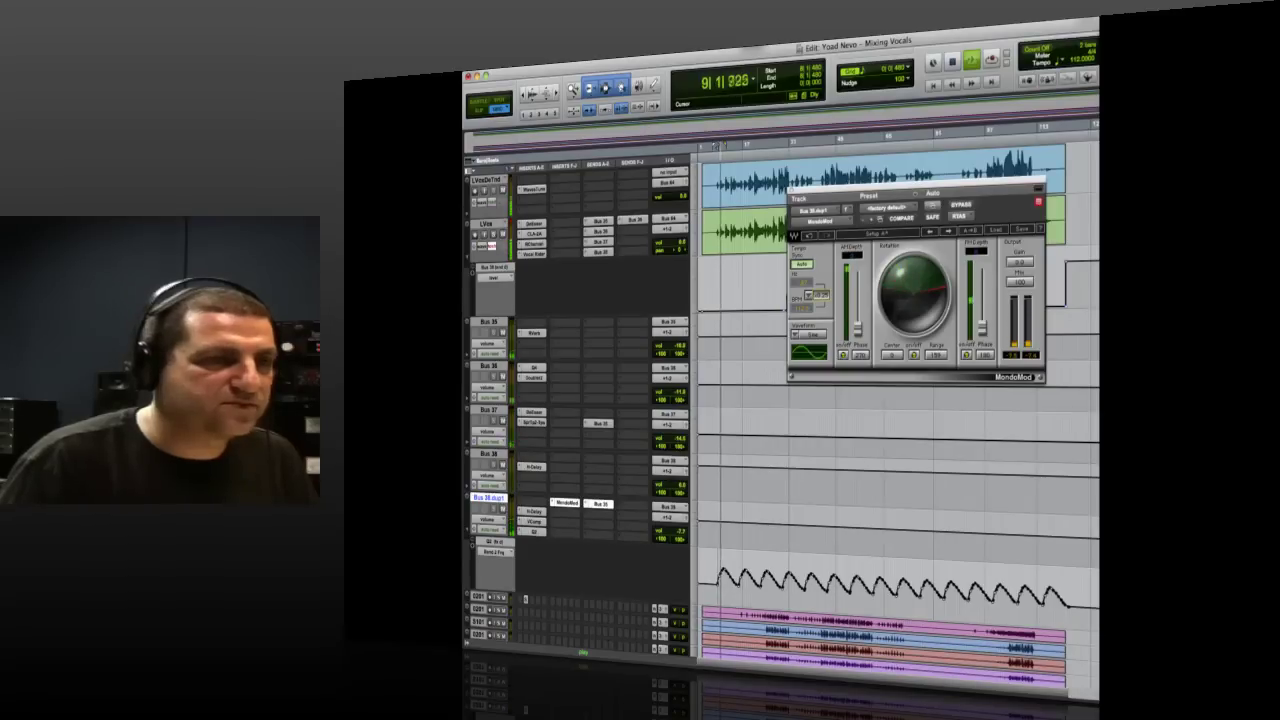
left_click(680, 535)
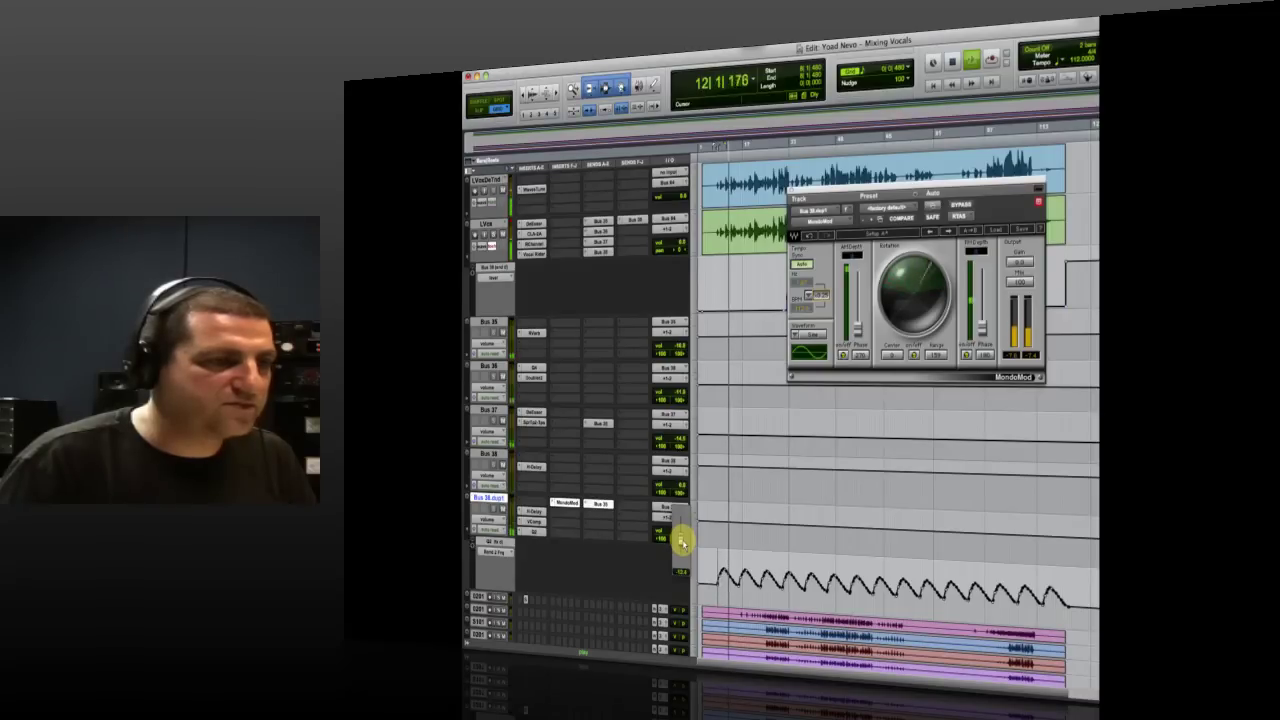
left_click(790, 192)
key("space")
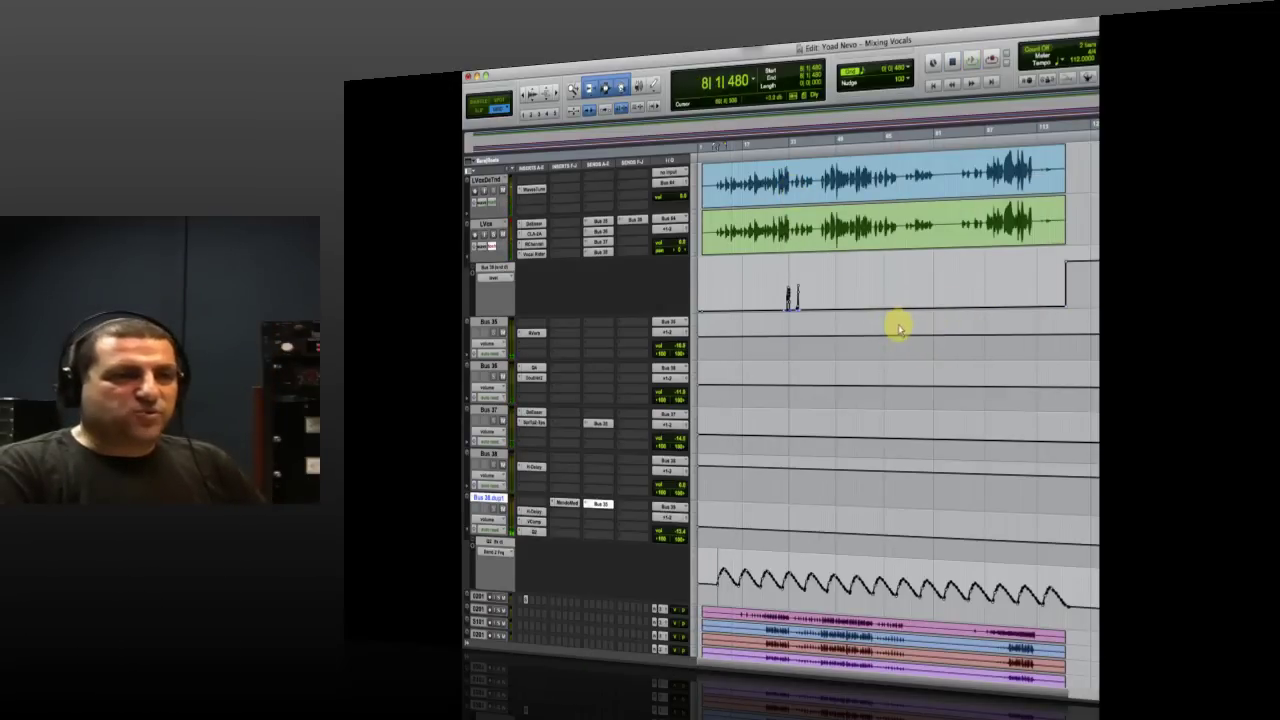
- Audition from 69|3|480 and show the Bus 39 send level automation in the LVox track's automation lane
key("super+bracketright")
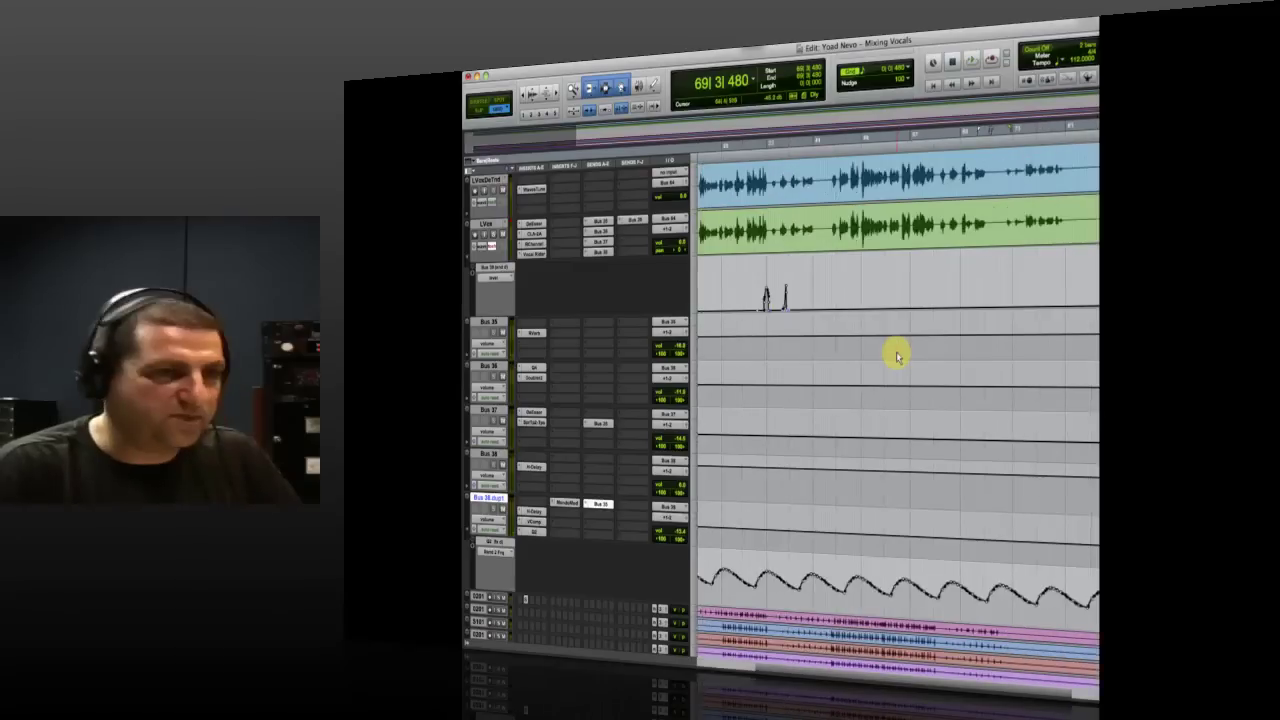
key("space")
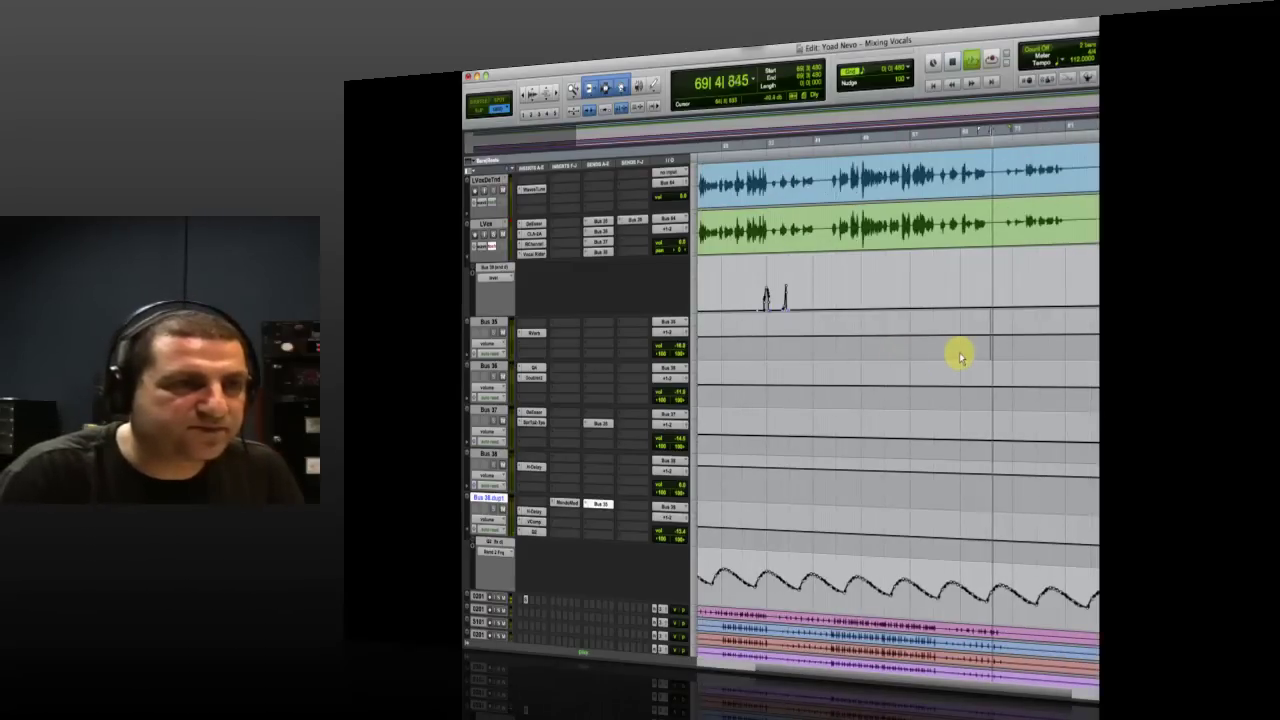
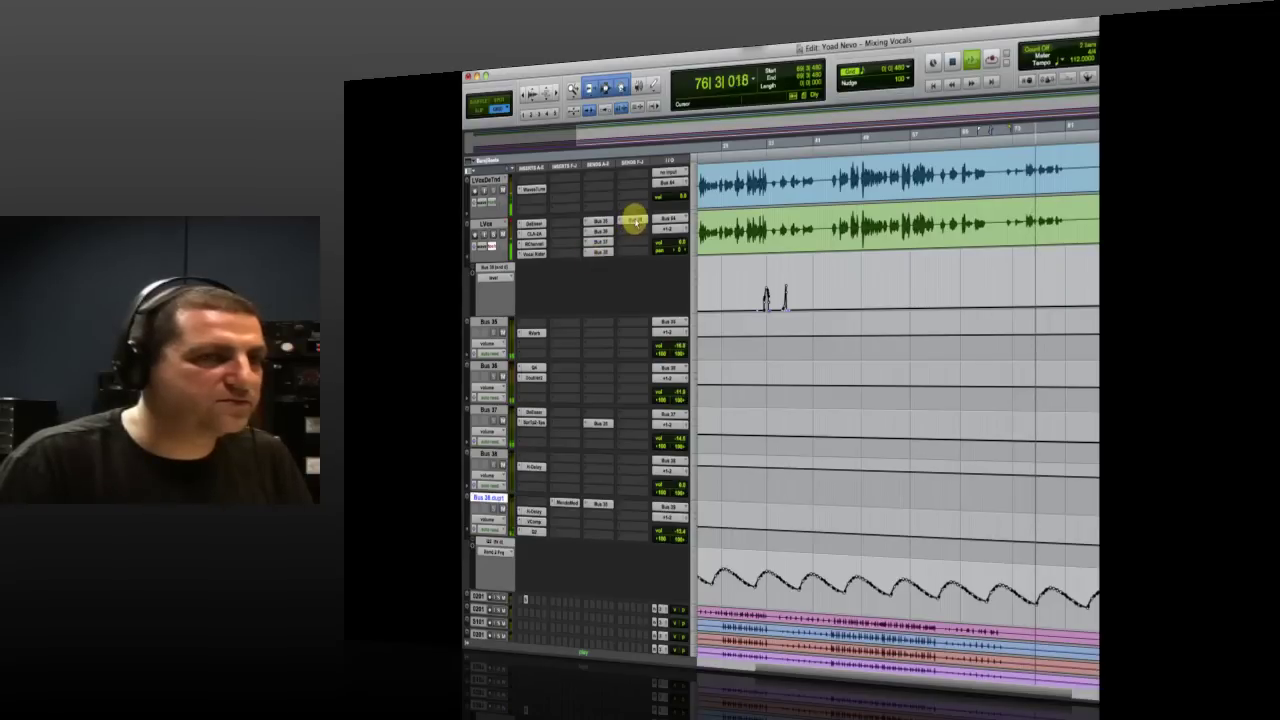
left_click(635, 220)
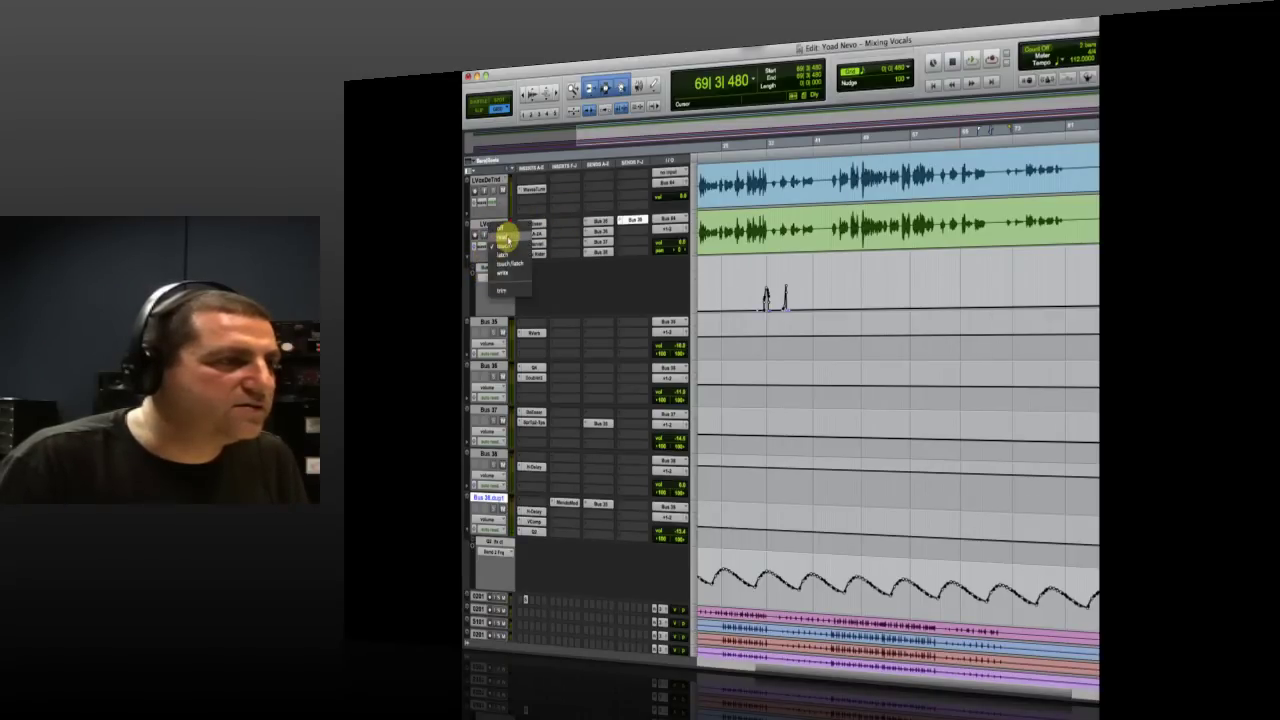
left_click(488, 275)
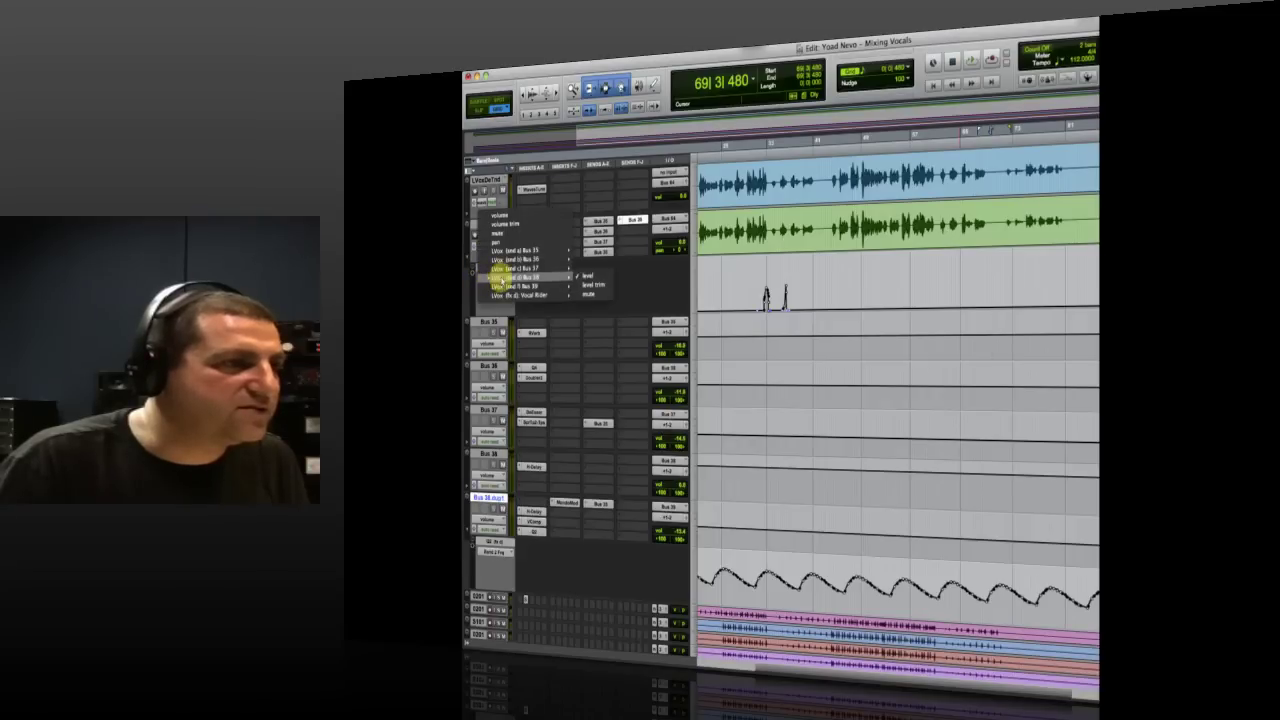
left_click(592, 285)
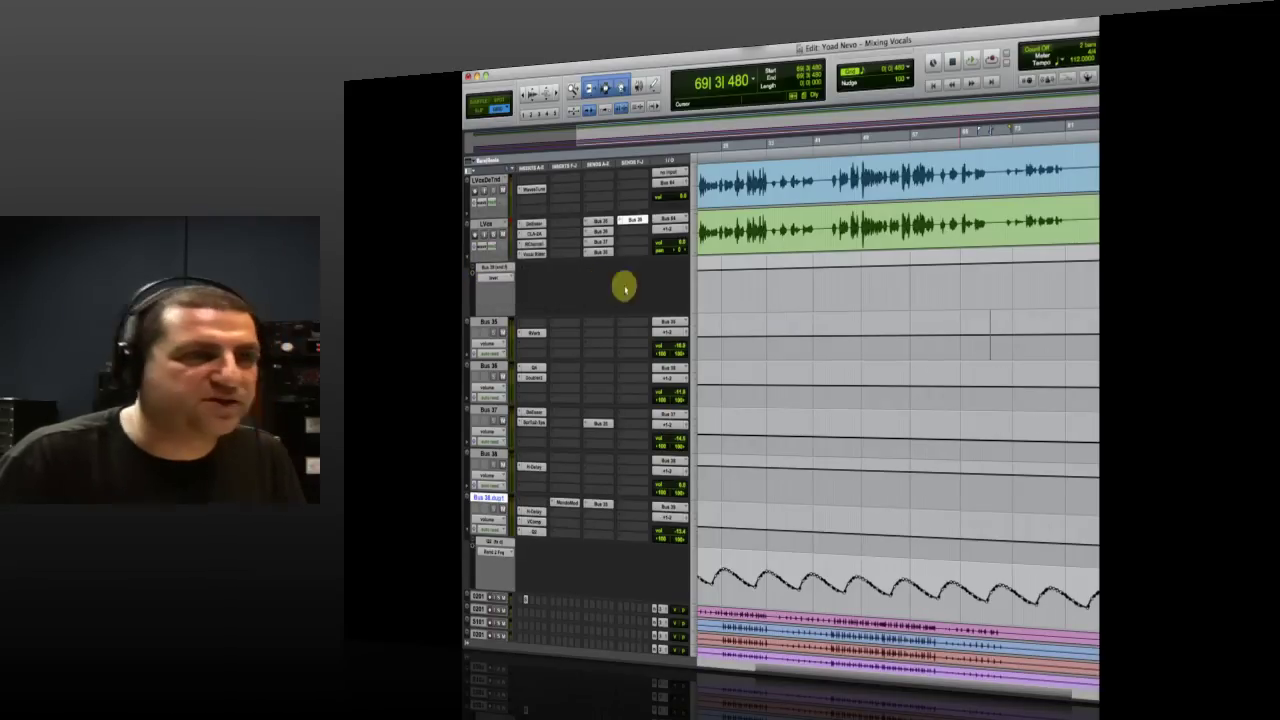
- Pull LVox's Bus 39 send level automation down except for a raised passage starting at 71|2|000, and play from there
left_click_drag(997, 277, 1093, 283)
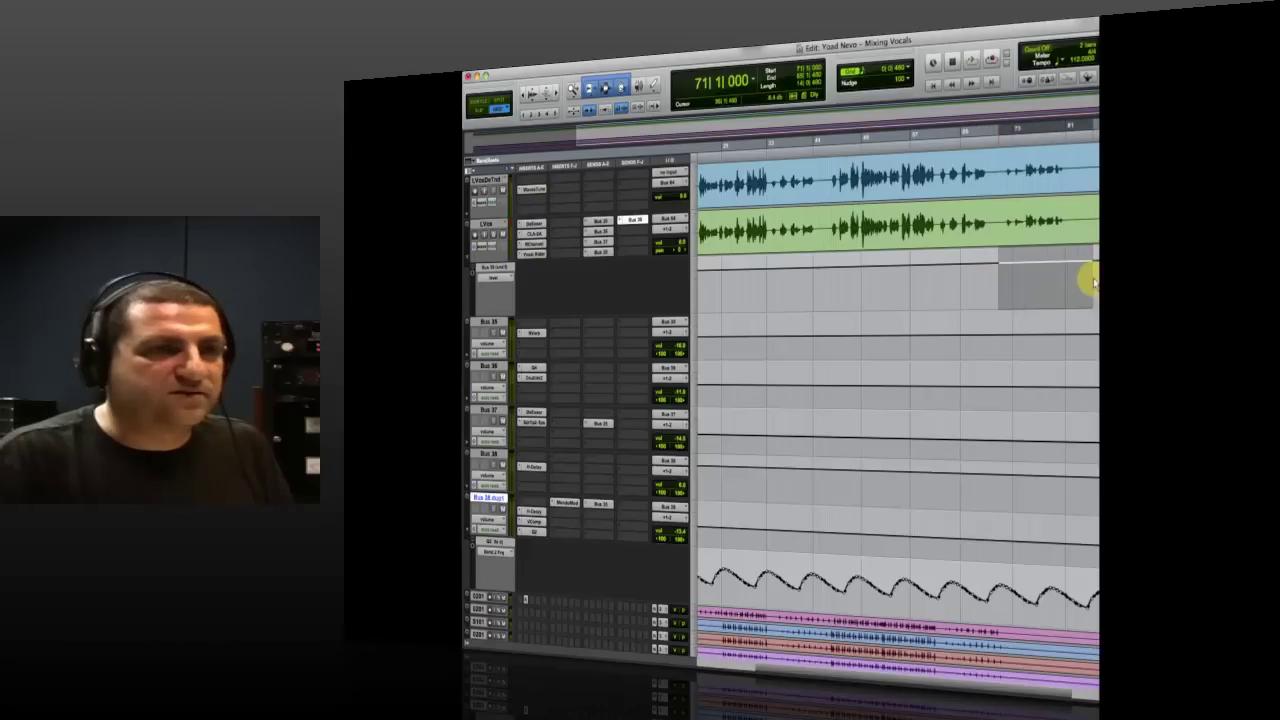
left_click(958, 272)
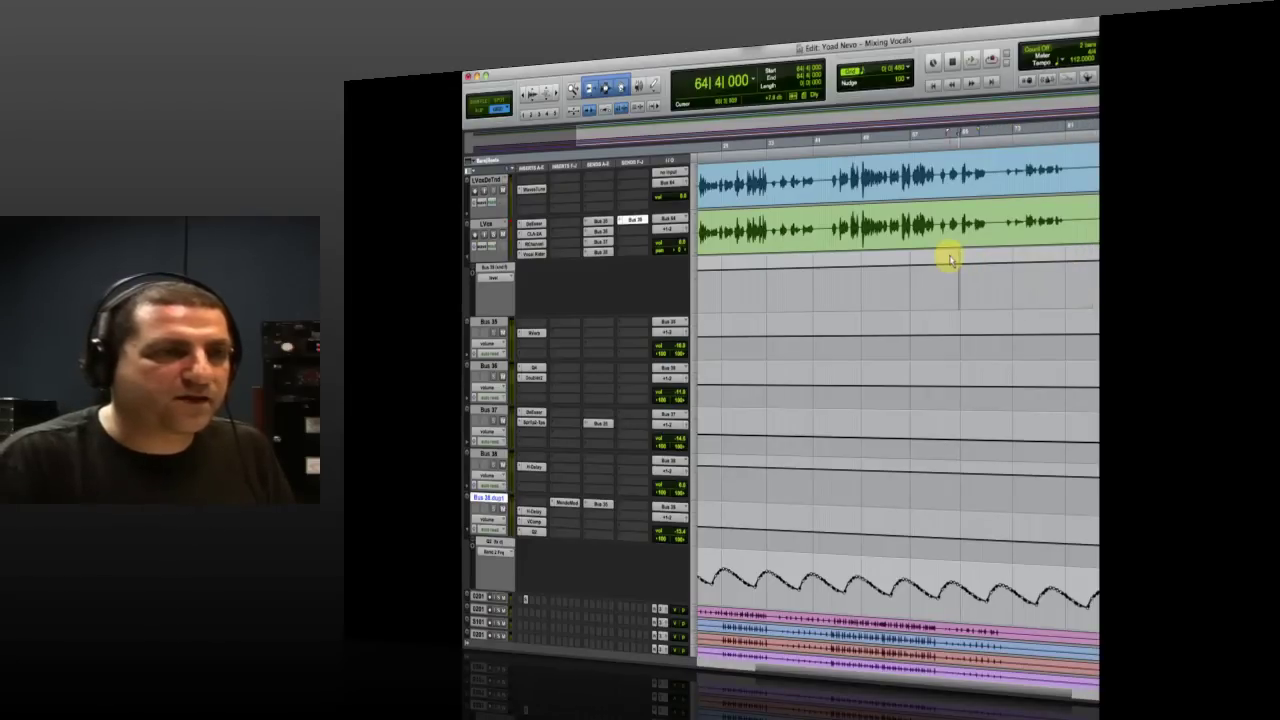
left_click_drag(1002, 297, 1023, 114)
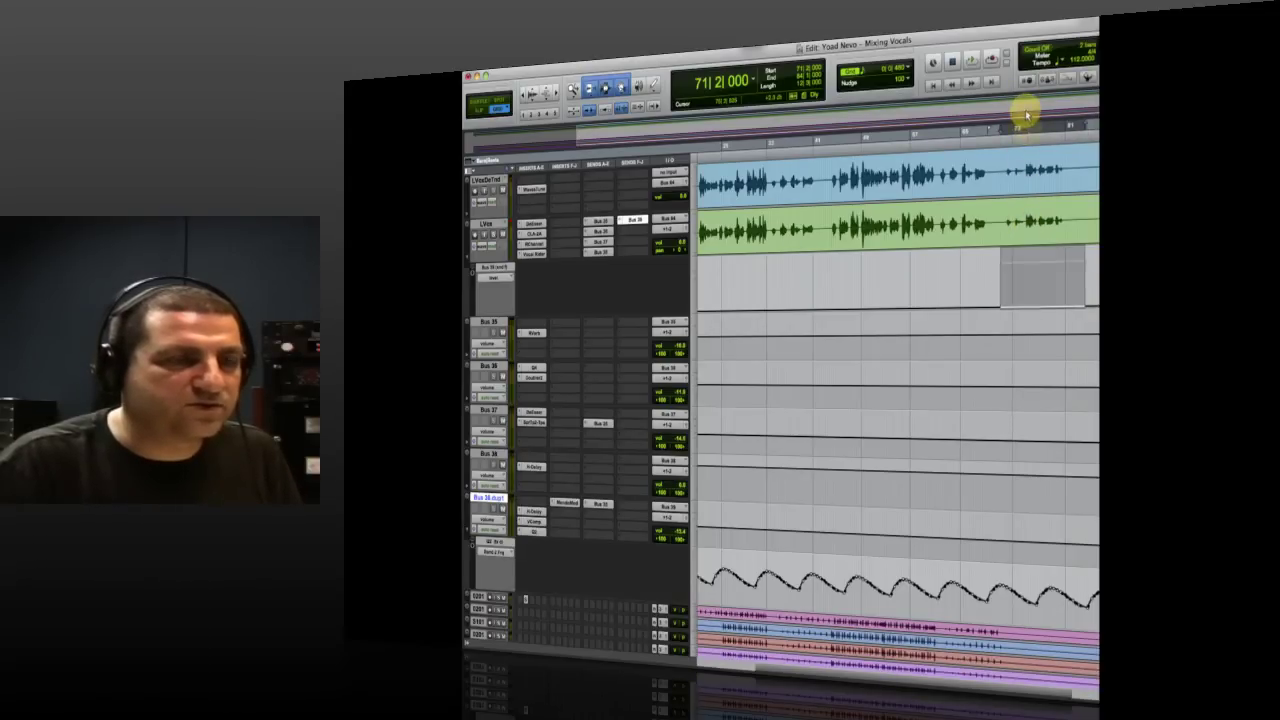
left_click(1002, 279)
key("space")
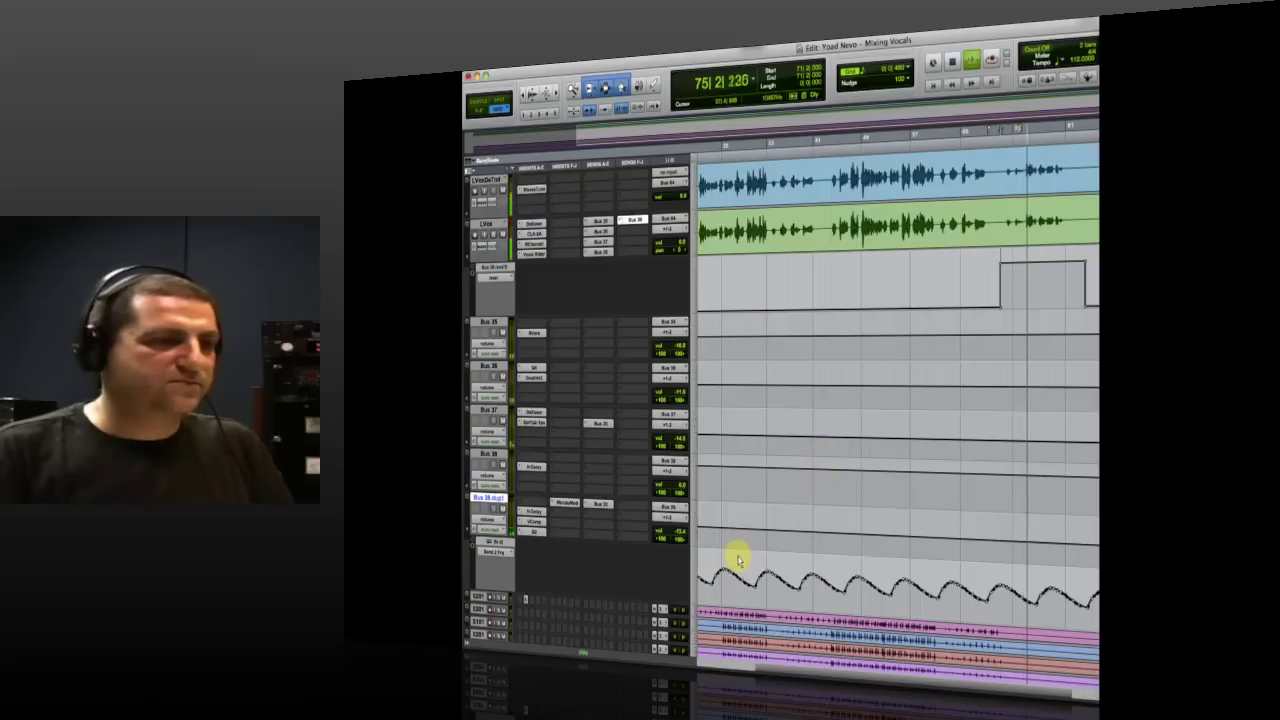
- Open the VComp on the duplicated Bus 38 track and set its compressor release to 800 ms while auditioning from 71|2|000
left_click(535, 521)
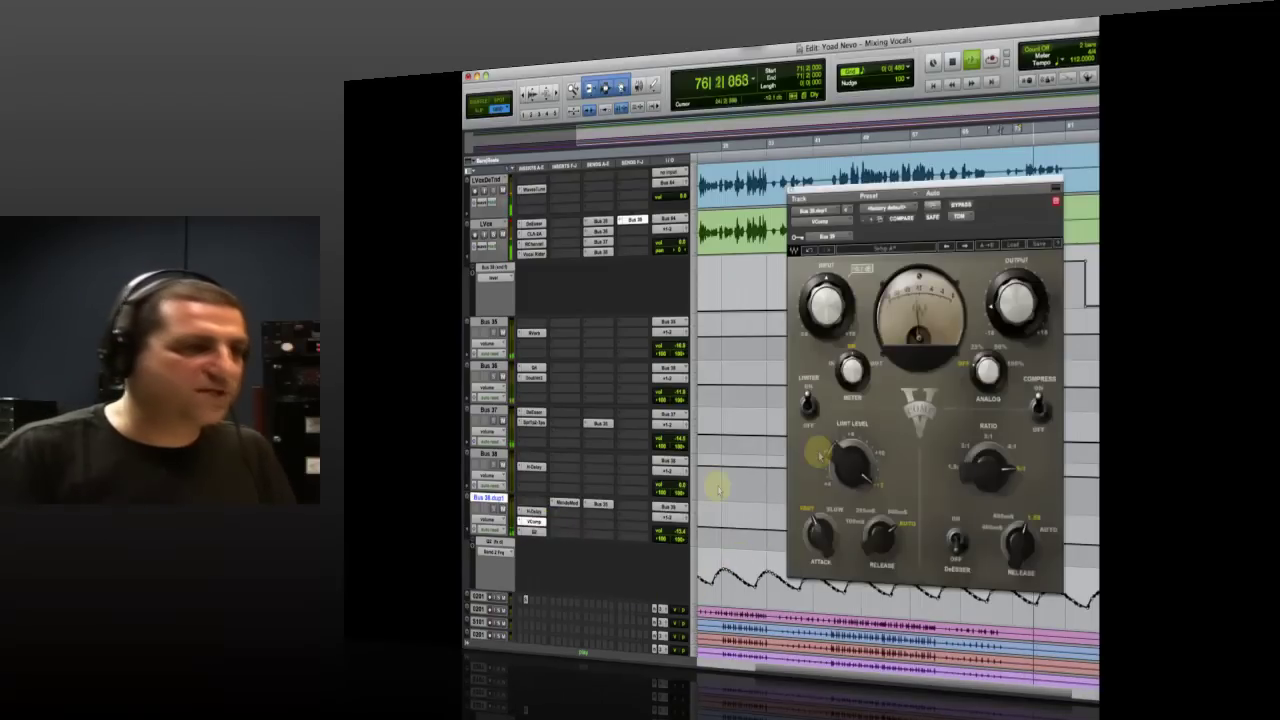
key("space")
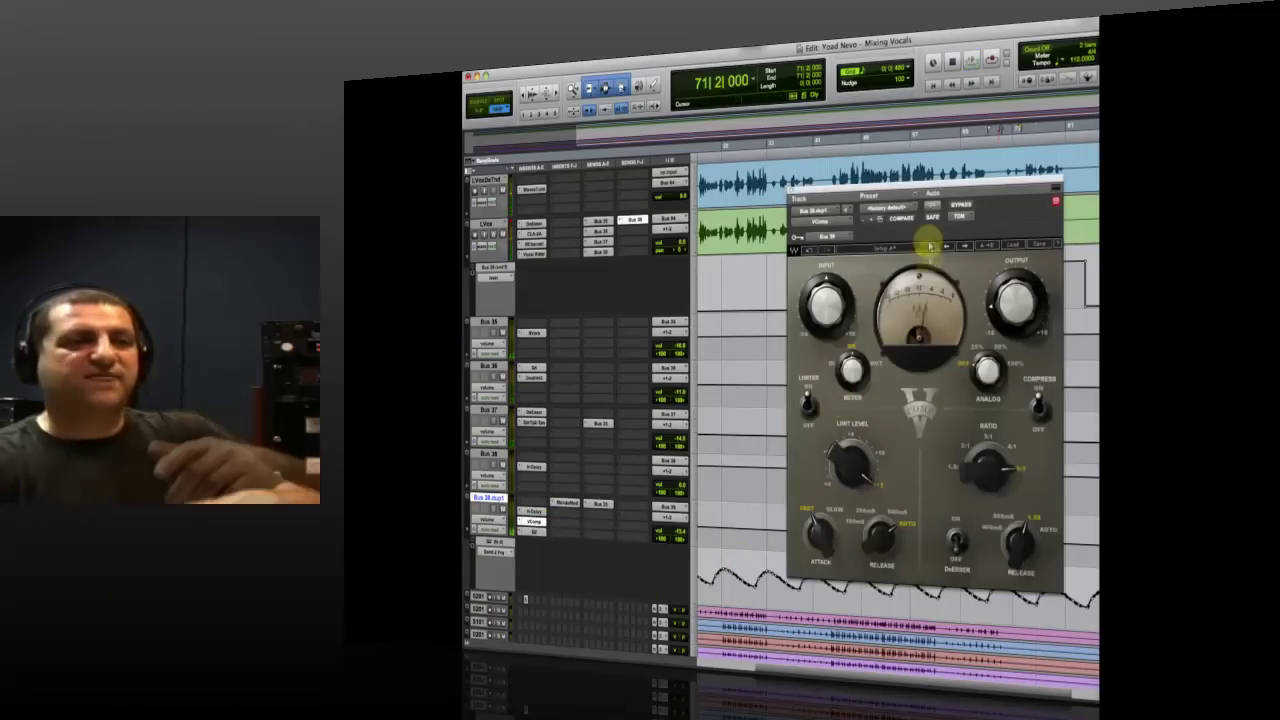
left_click_drag(912, 191, 747, 187)
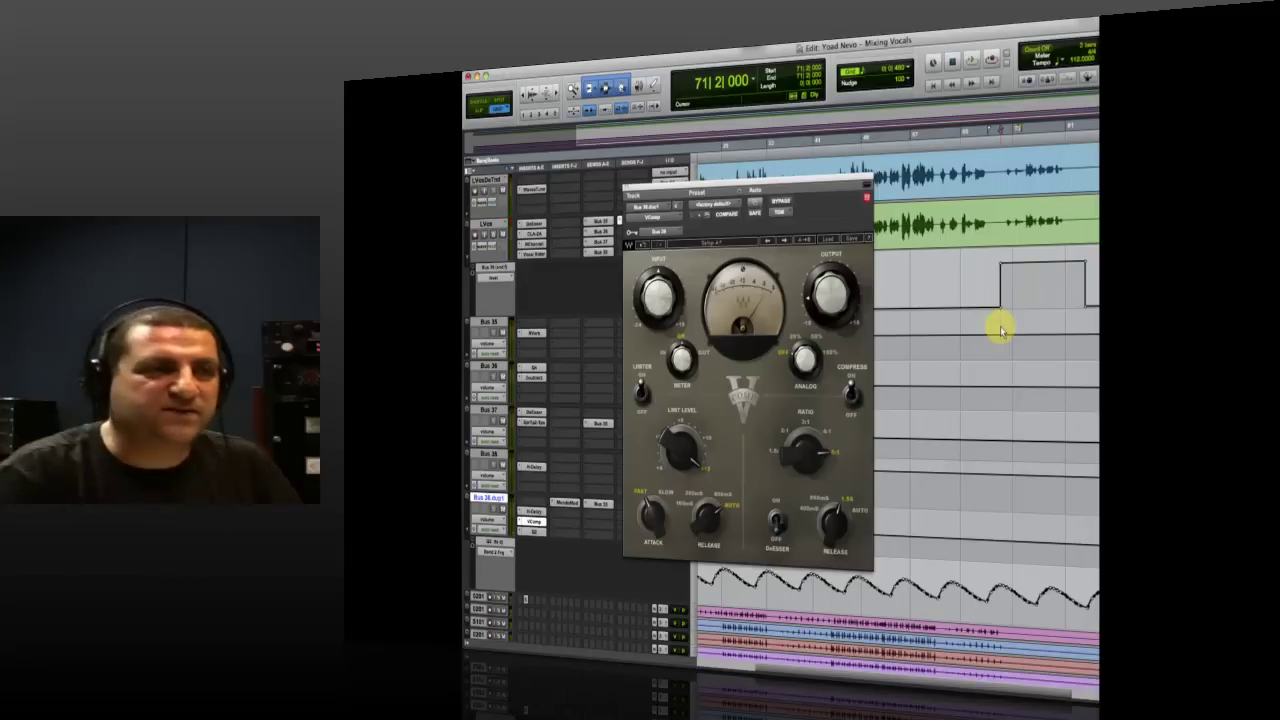
key("space")
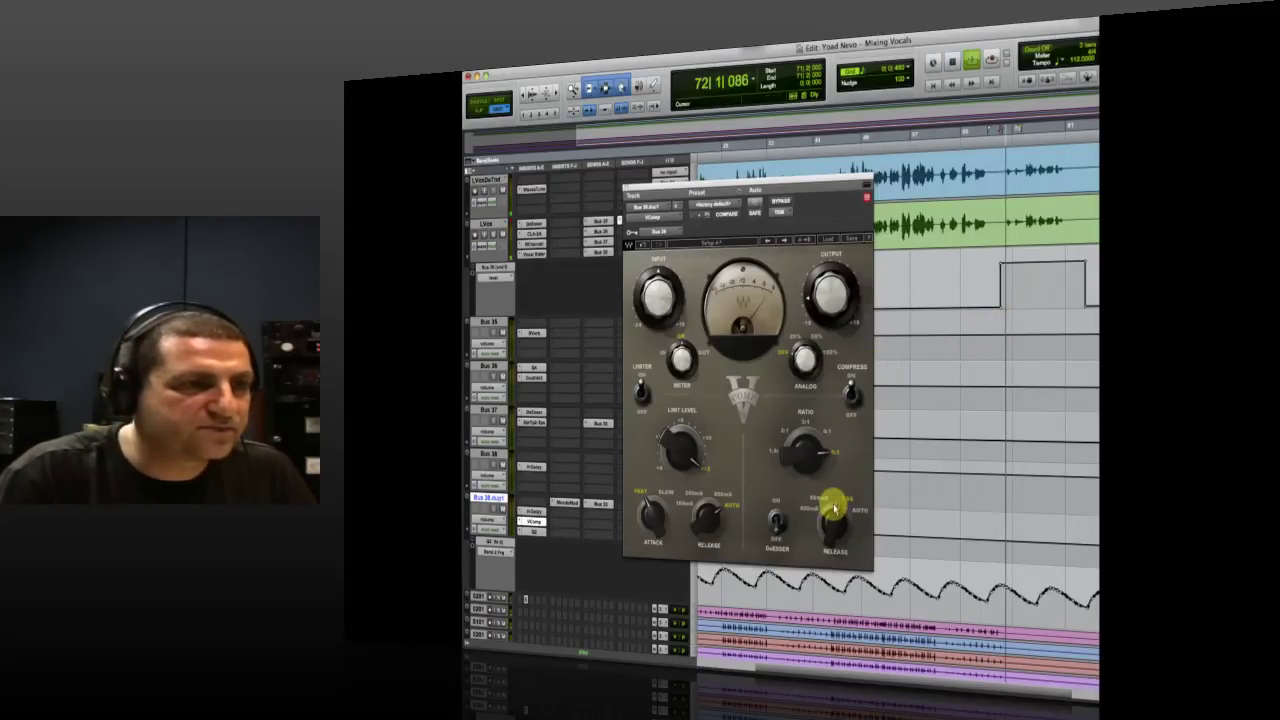
left_click_drag(832, 516, 836, 497)
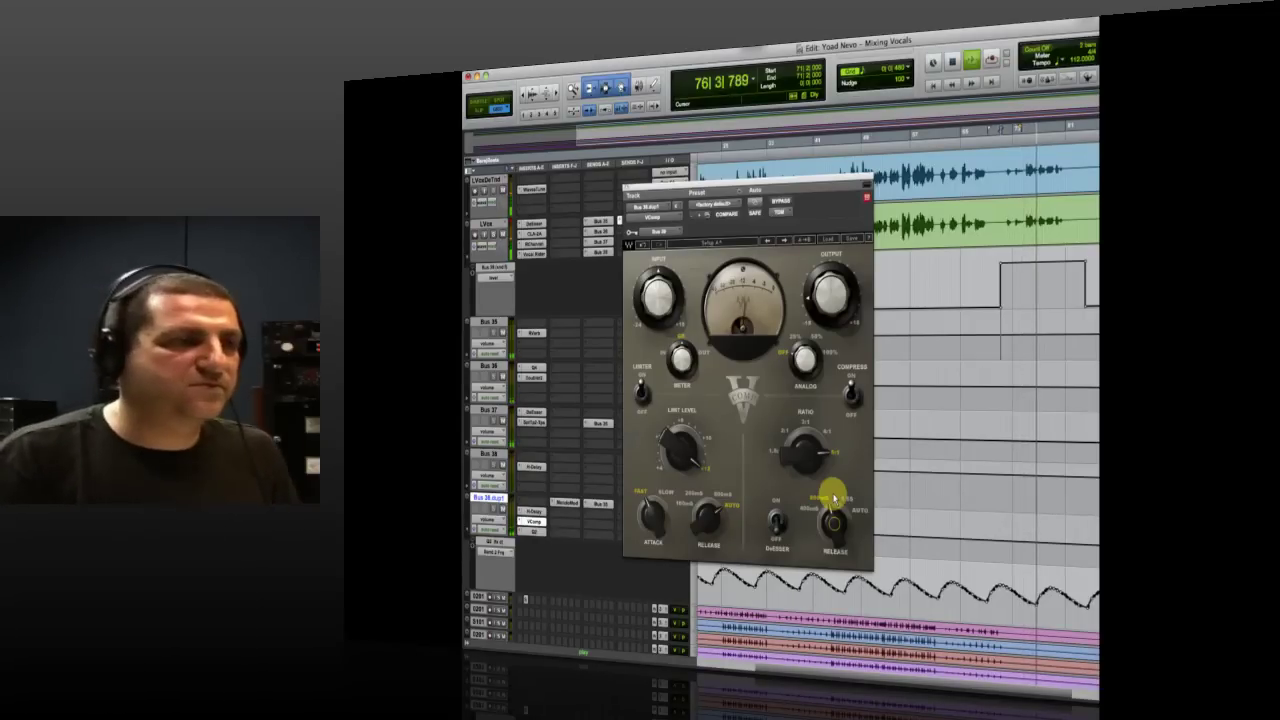
- Shorten the VComp's compressor release to 400 ms, audition the ducking from 71|2|000 and close the plug-in
key("space")
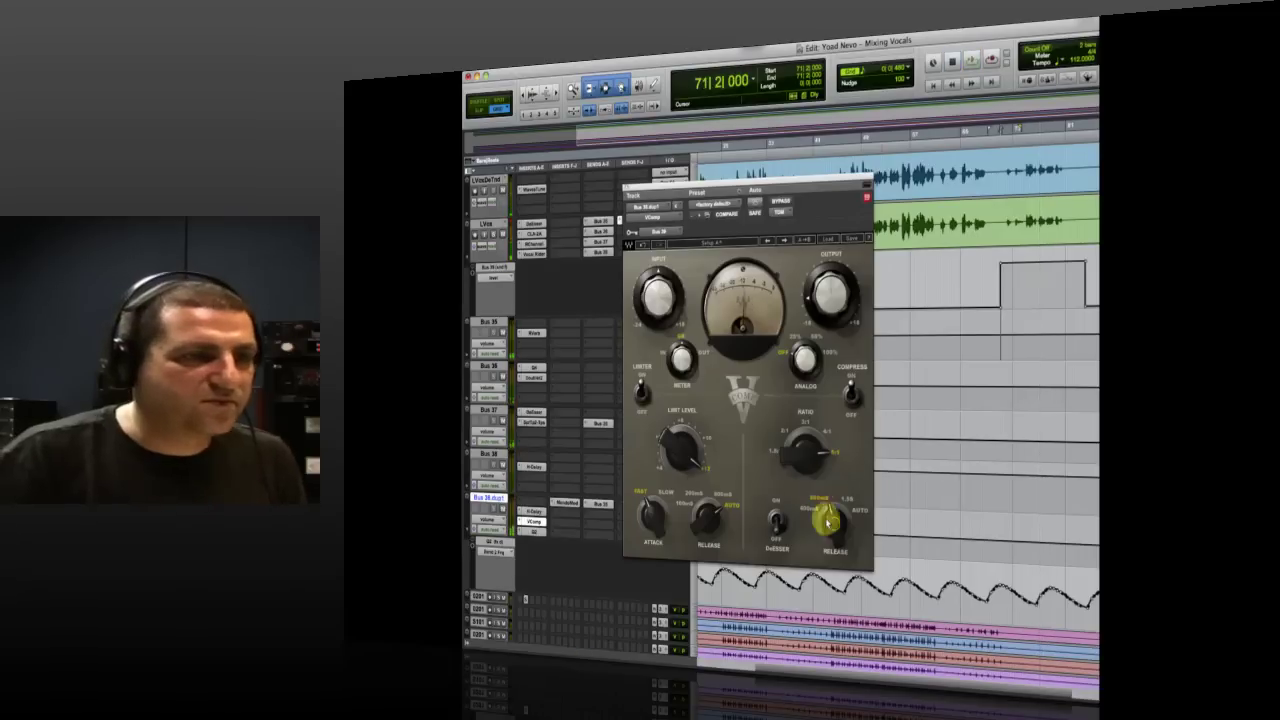
left_click_drag(830, 522, 830, 540)
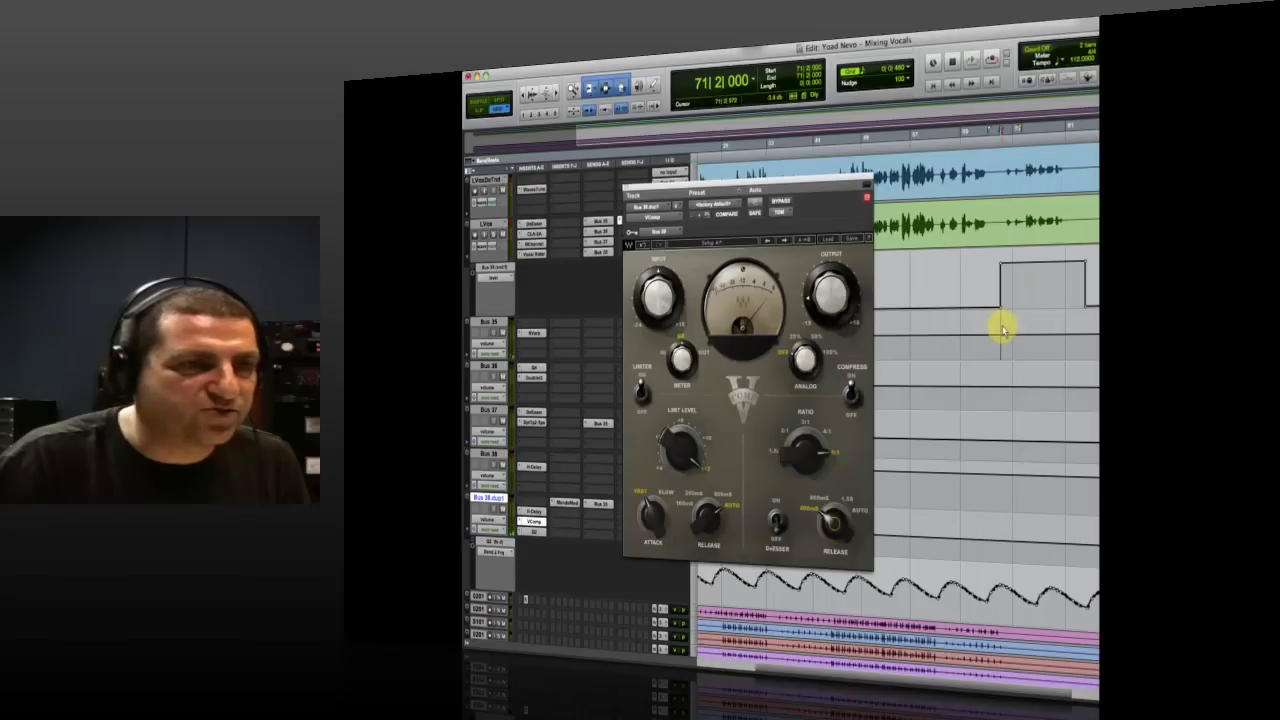
key("space")
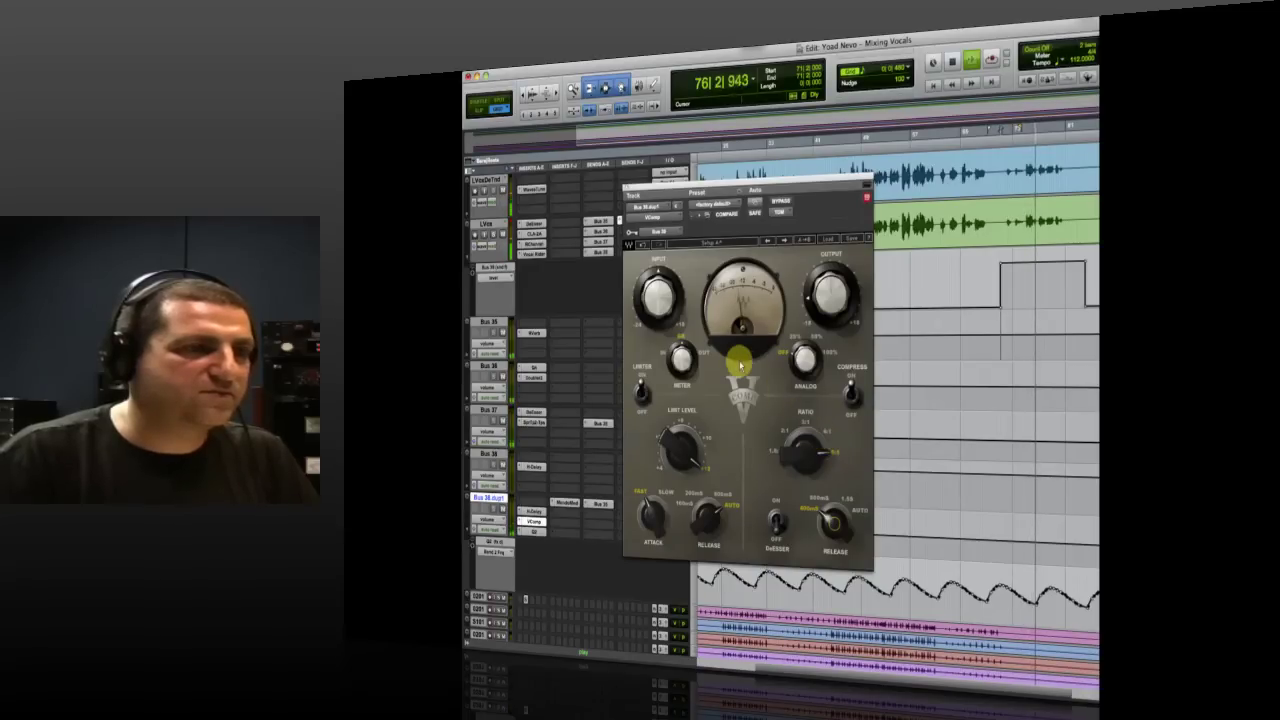
left_click(624, 189)
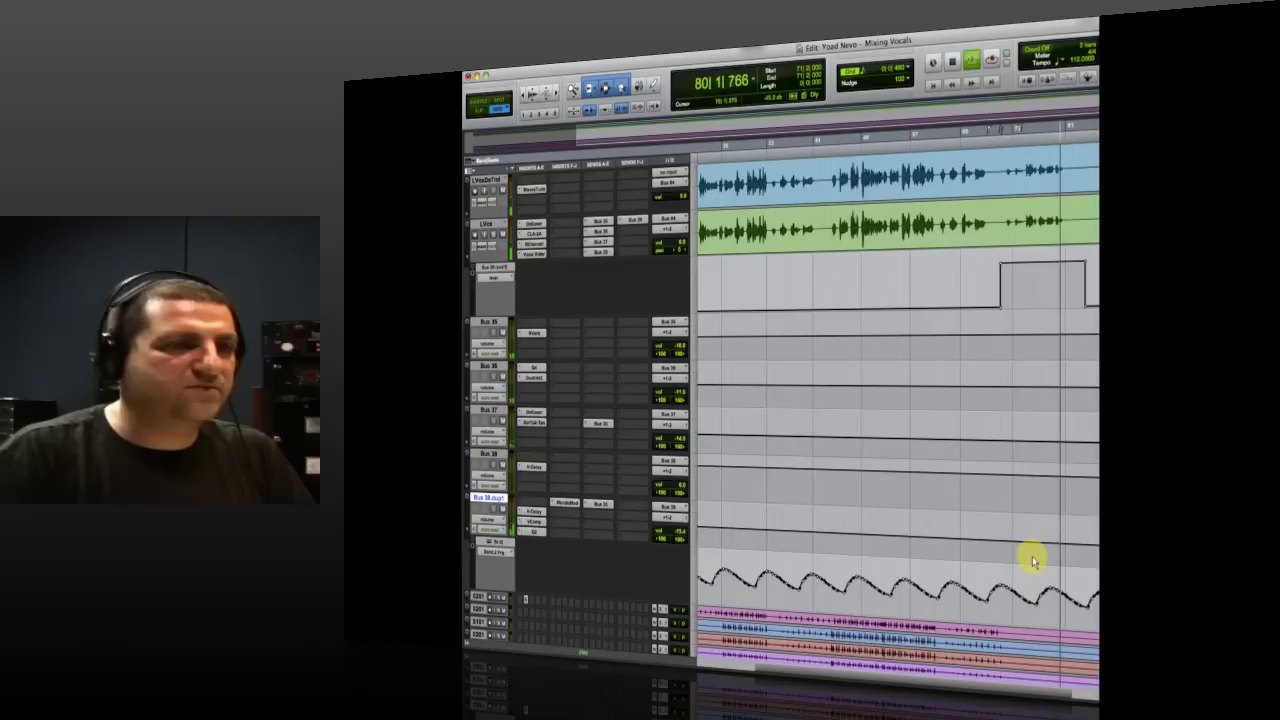
key("space")
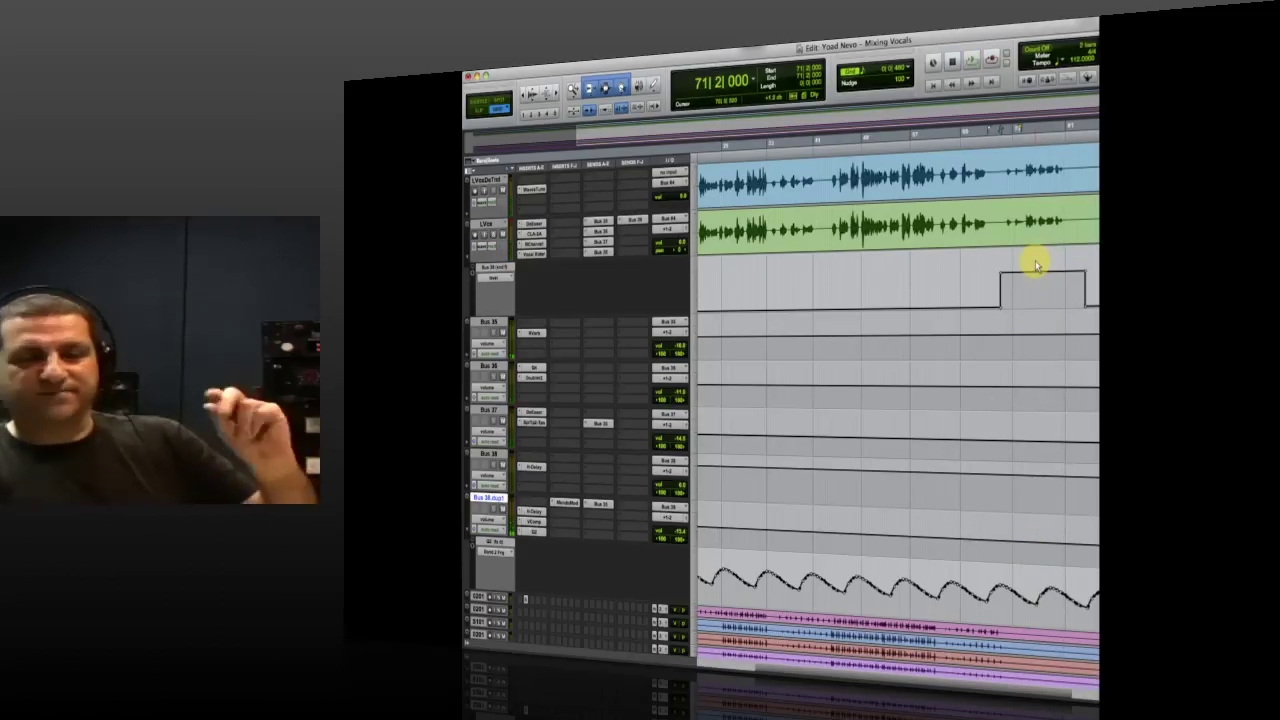
- Slightly lower the raised passage of LVox's Bus 39 send level and add a send to Bus 40 (Mono) on LVox
left_click_drag(1040, 263, 1040, 272)
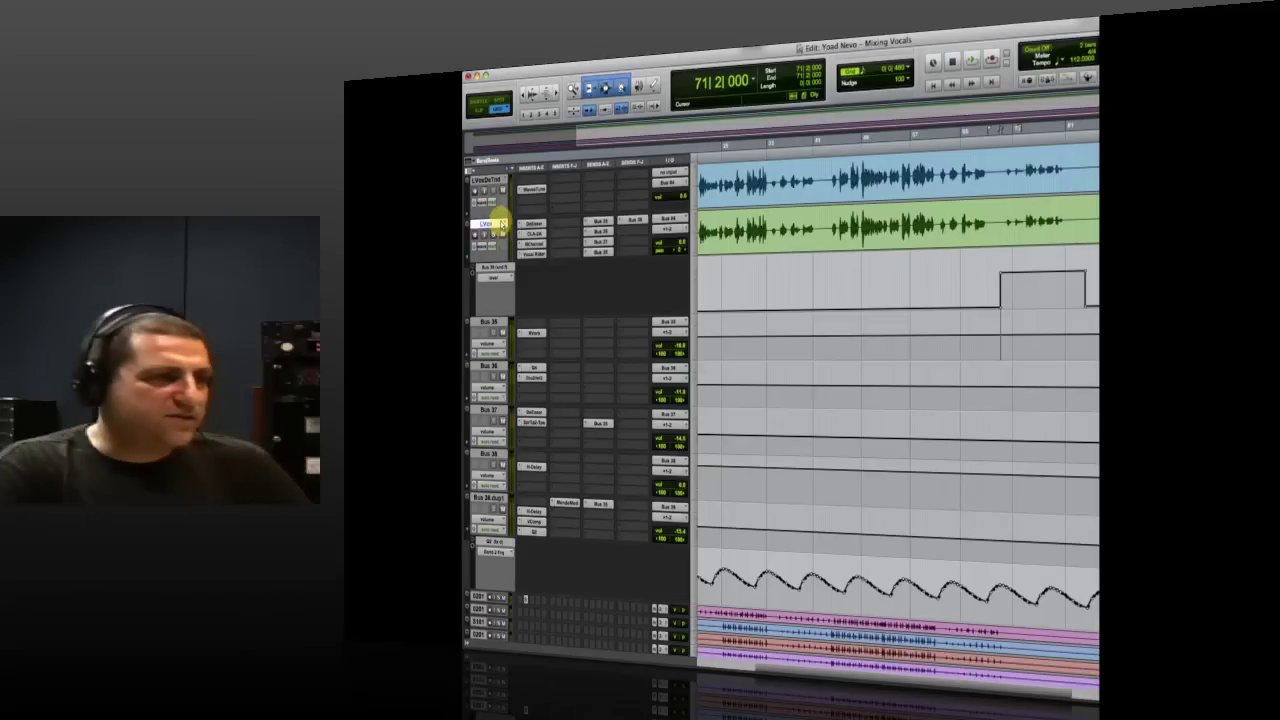
left_click(620, 232)
mouse_move(638, 258)
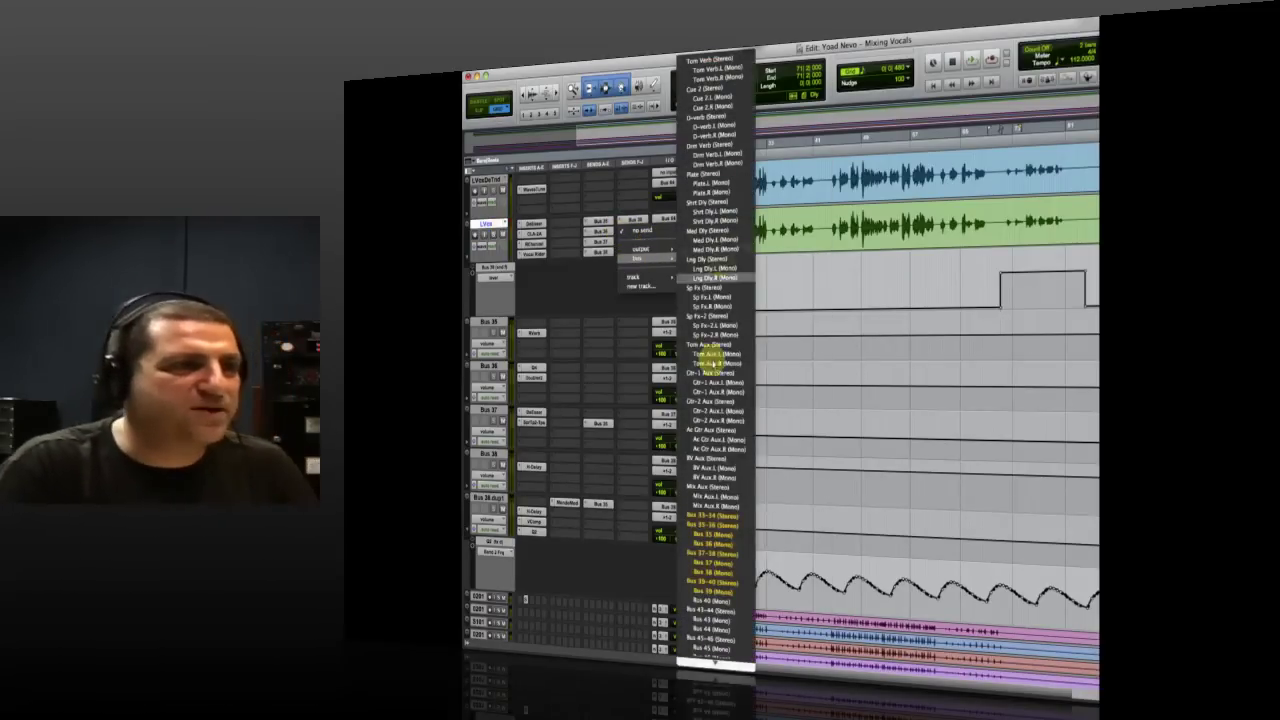
left_click(720, 608)
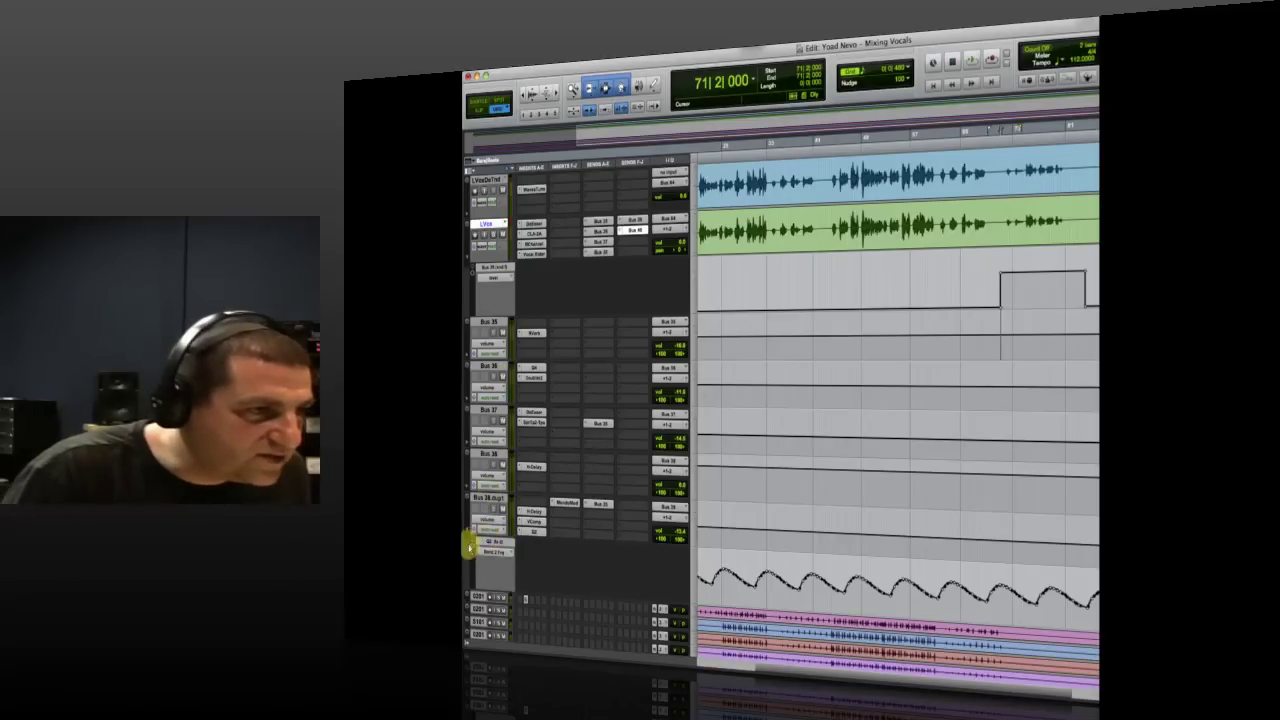
- Hide the Q2 automation lane and duplicate the Bus 38.dup1 track without its inserts, leaving only the new copy selected
left_click(467, 533)
left_click(488, 497)
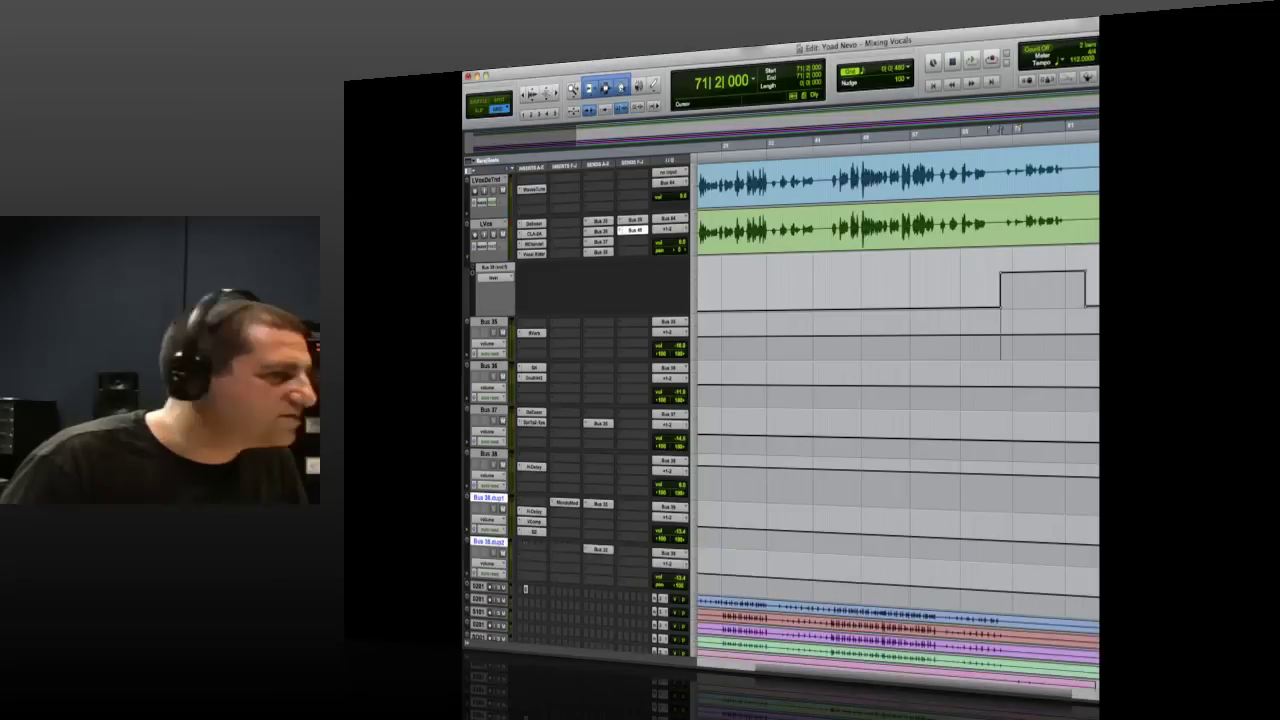
left_click(688, 545)
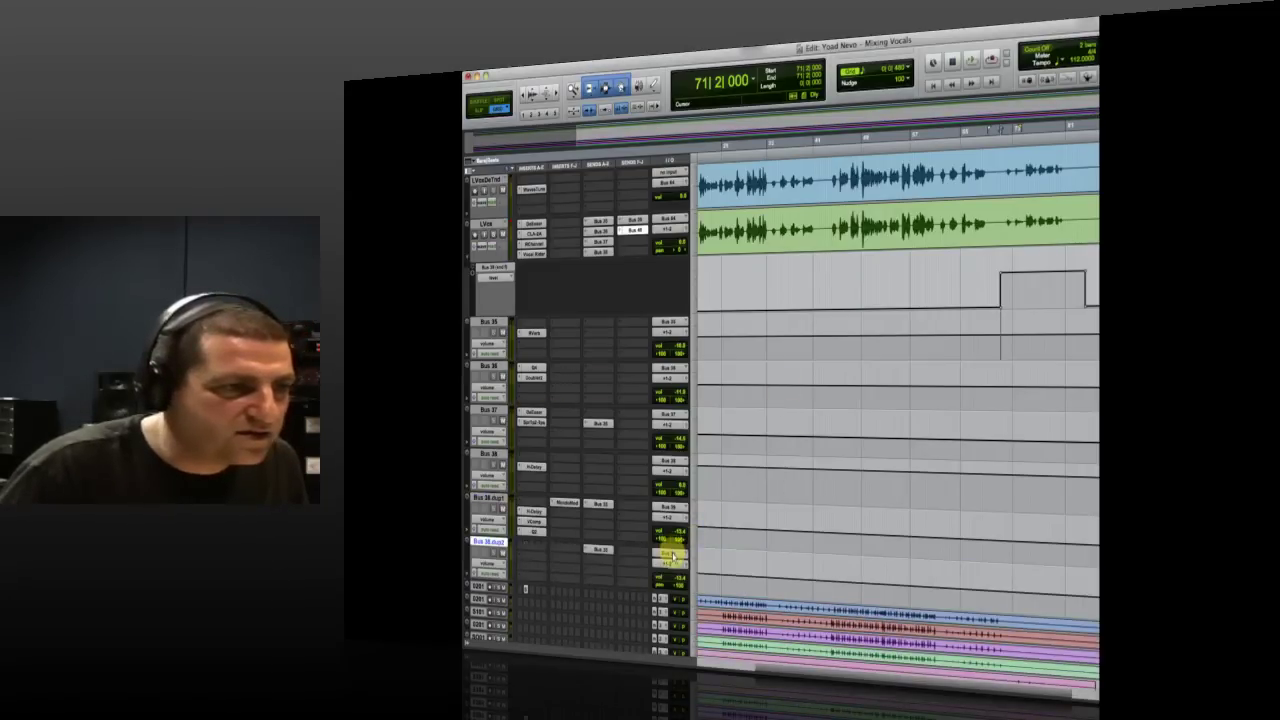
- Set the new Bus 38.dup2 track's input to Bus 40 and make its Bus 35 send inactive
left_click(672, 555)
left_click(745, 420)
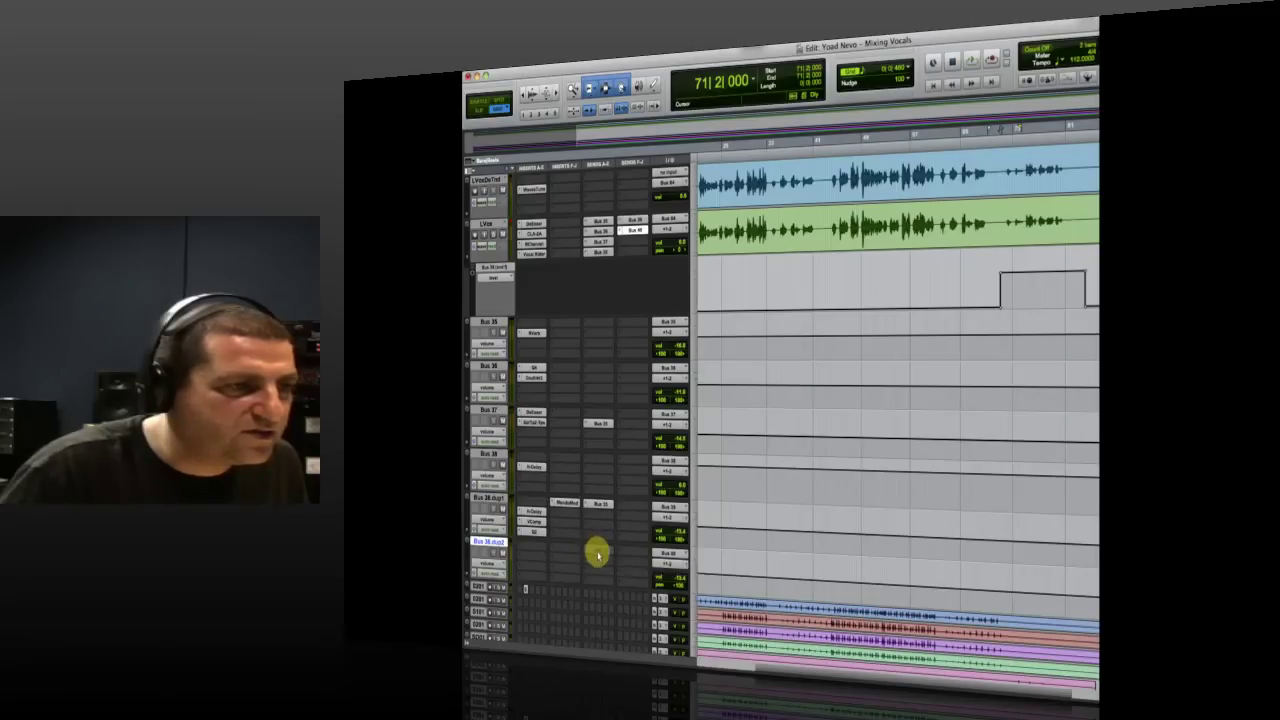
left_click(634, 229)
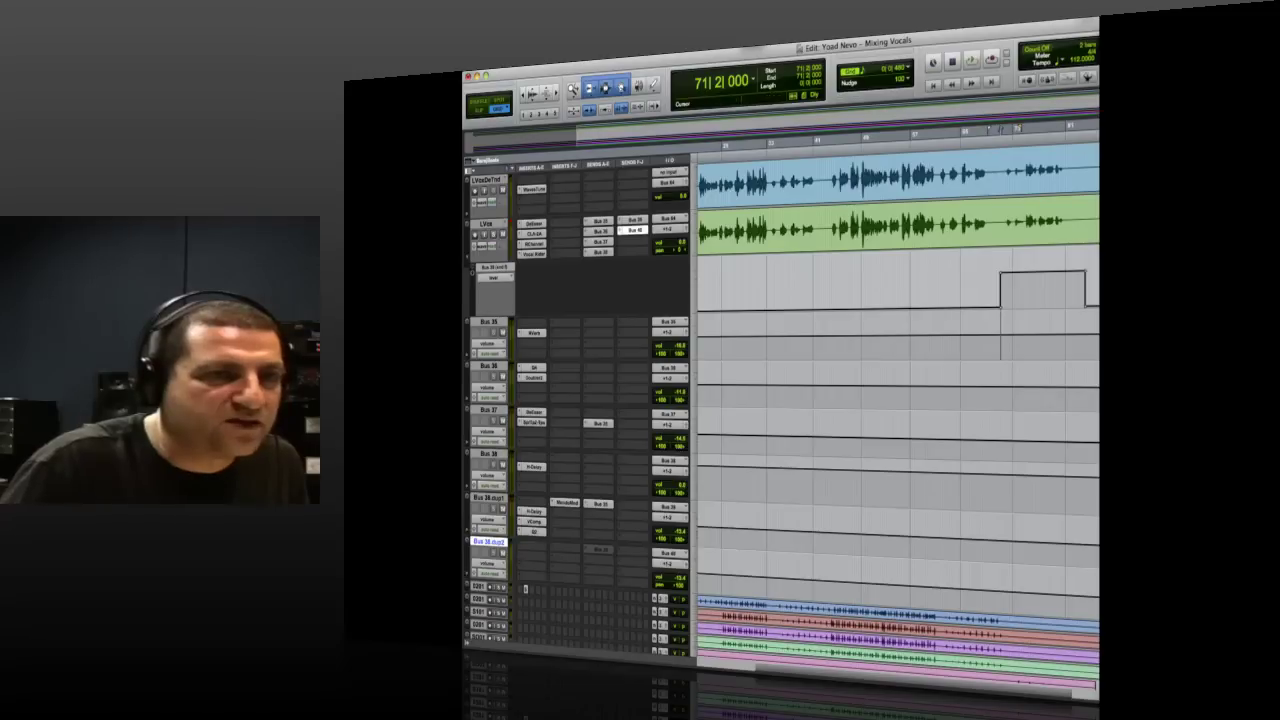
- Rename the Bus 38.dup2 track and move it directly below the LVox track and its send automation lane
left_click_drag(497, 534, 612, 264)
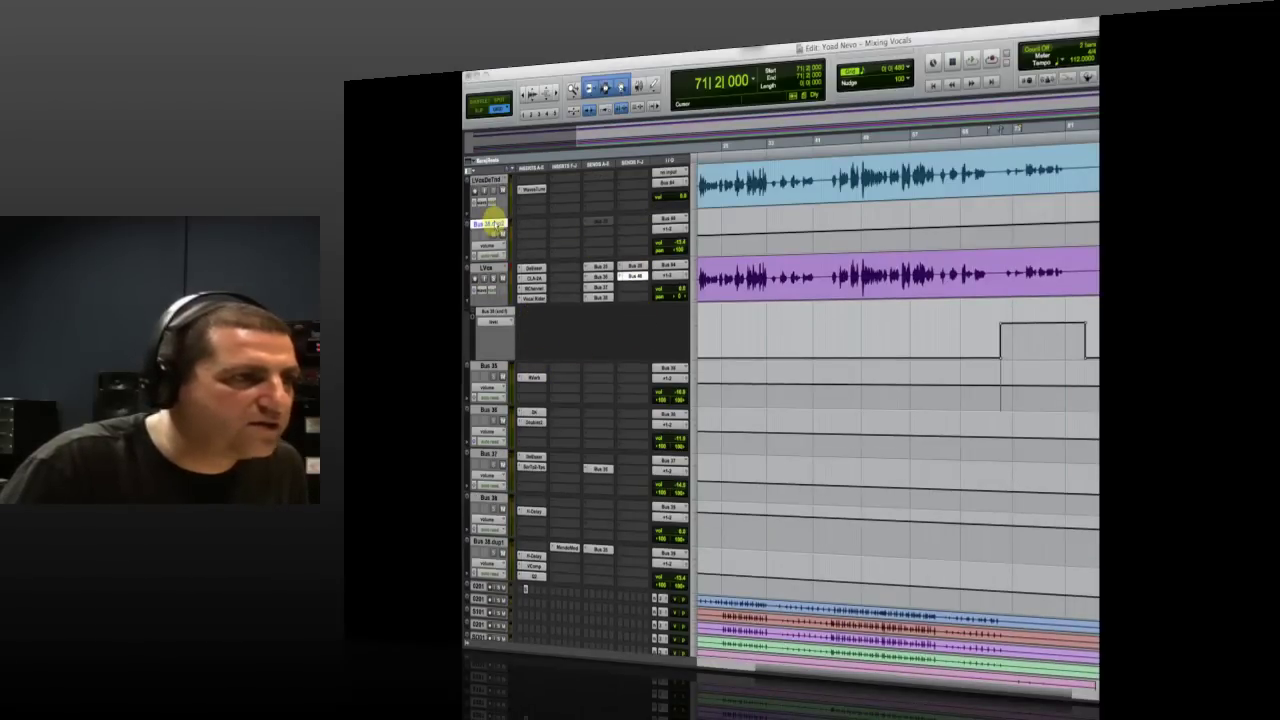
left_click(492, 225)
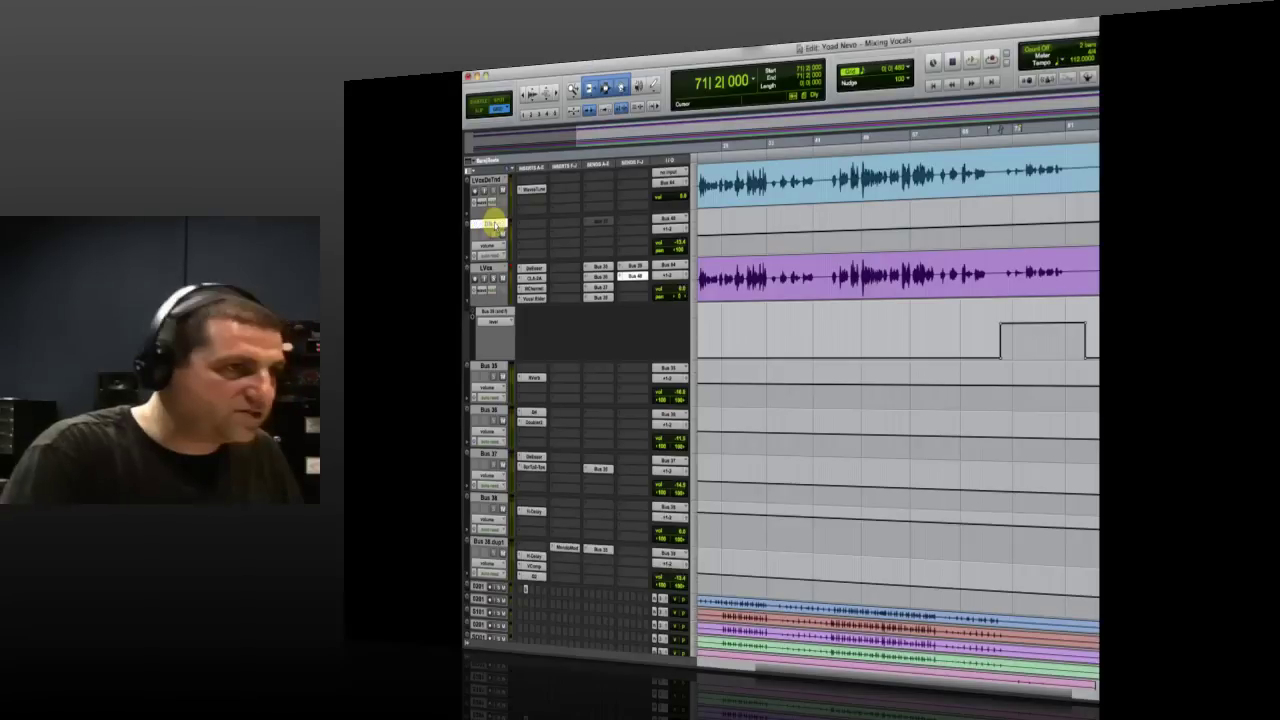
right_click(493, 225)
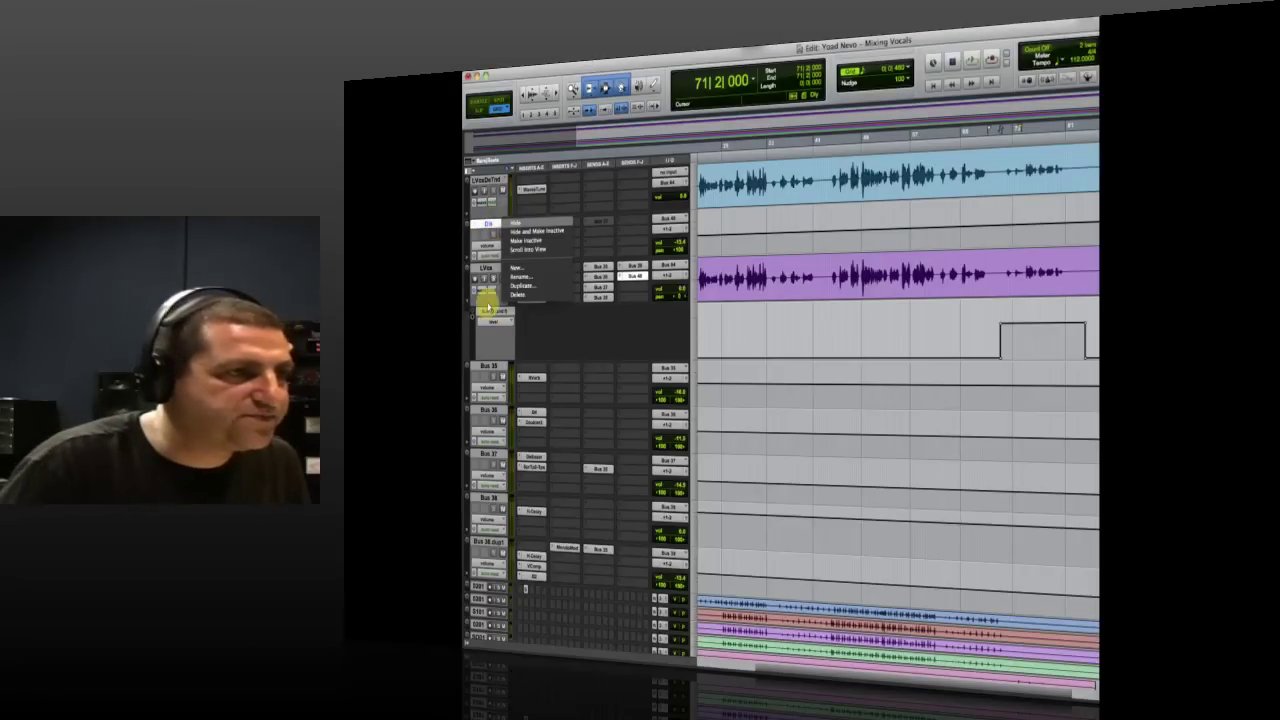
left_click(485, 223)
left_click_drag(485, 223, 856, 350)
- Insert the RTAS harmonic plug-in GTR Tool Rack in the first free insert slot of the Dis track
left_click(850, 337)
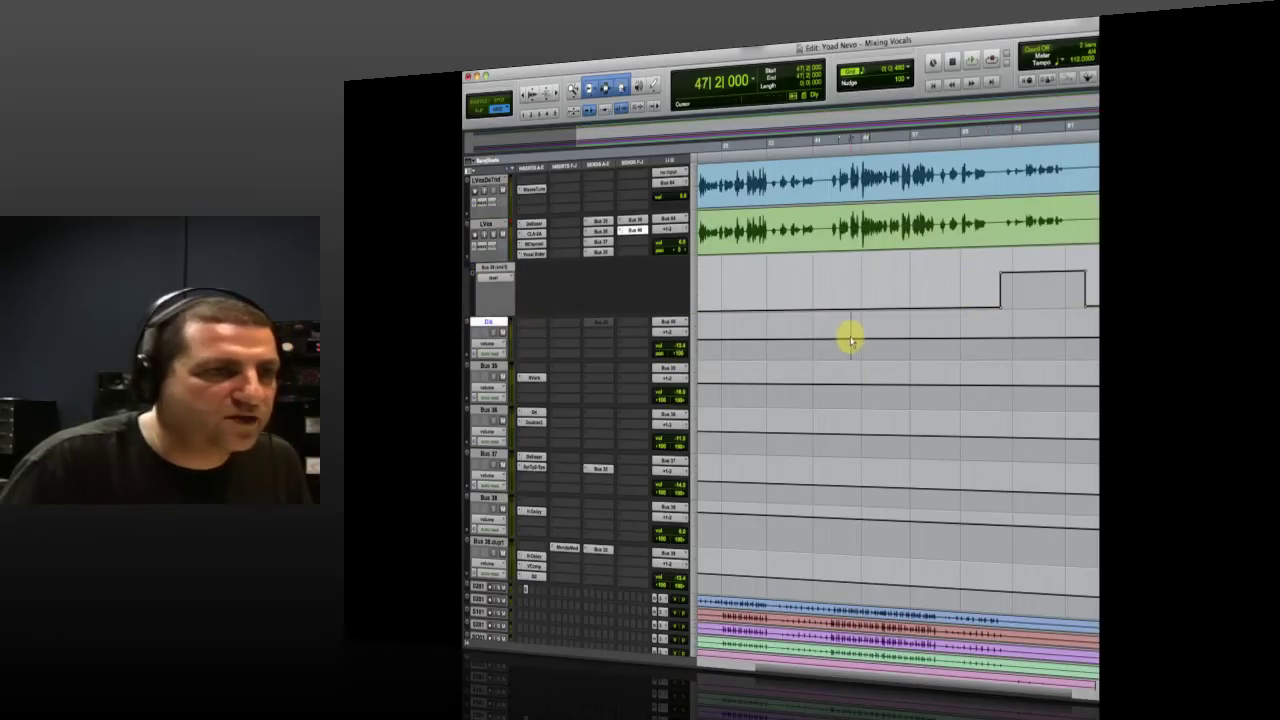
left_click(519, 343)
mouse_move(543, 358)
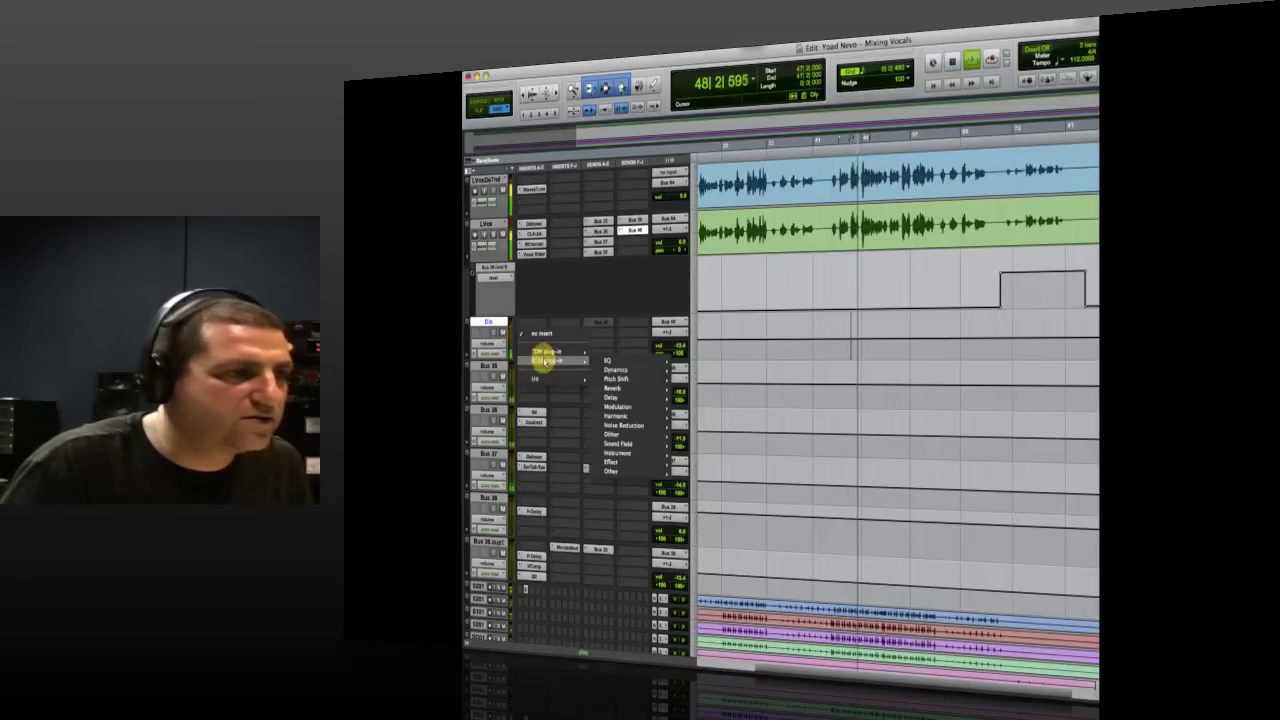
left_click(540, 338)
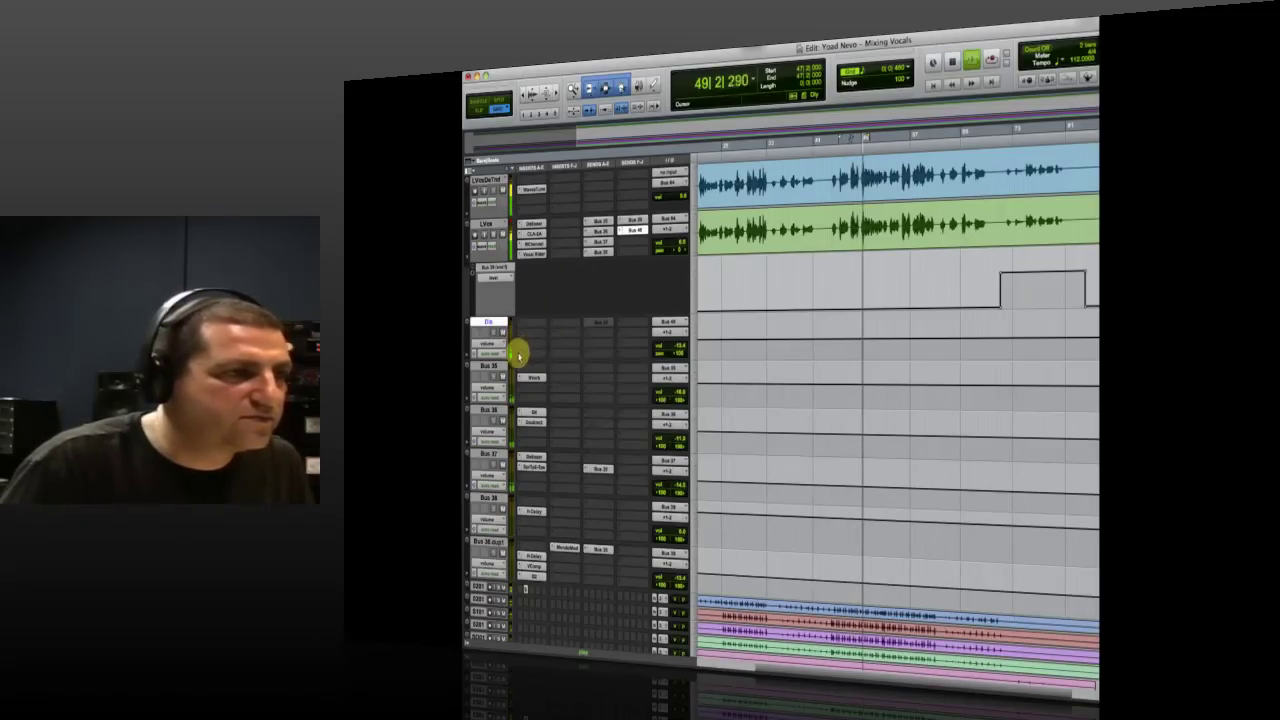
left_click(522, 342)
mouse_move(553, 357)
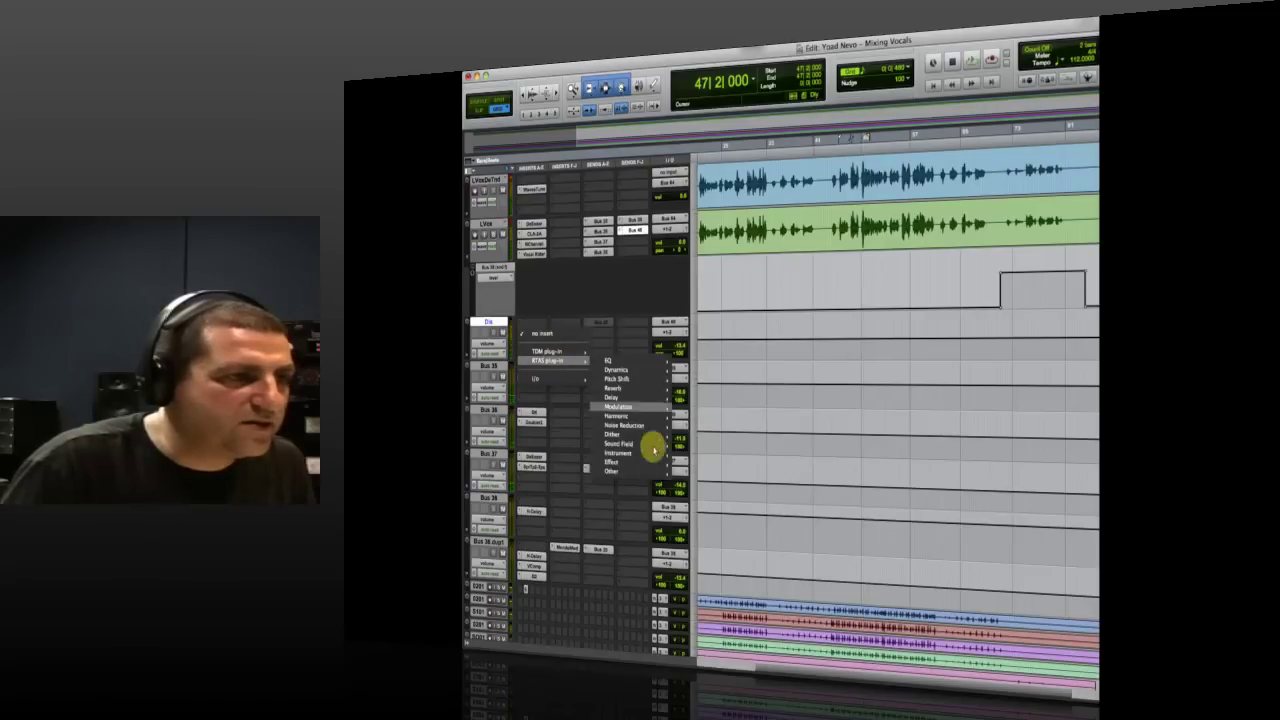
mouse_move(636, 415)
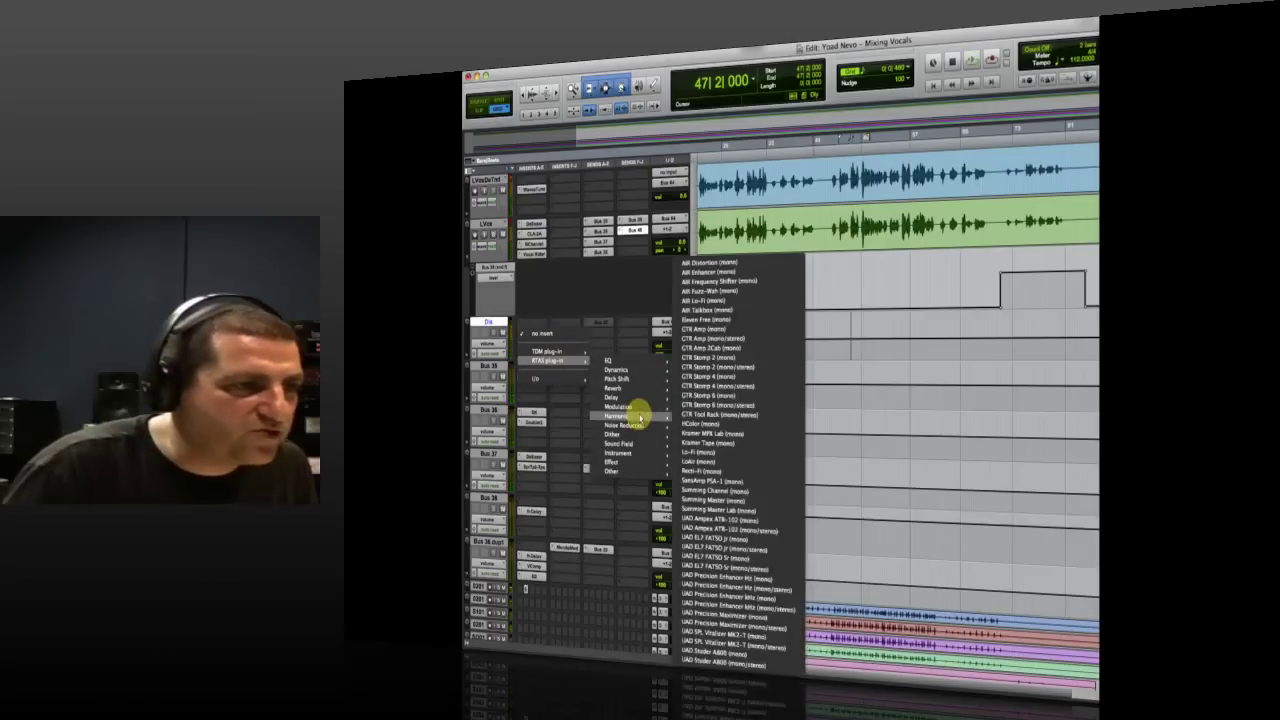
left_click(758, 419)
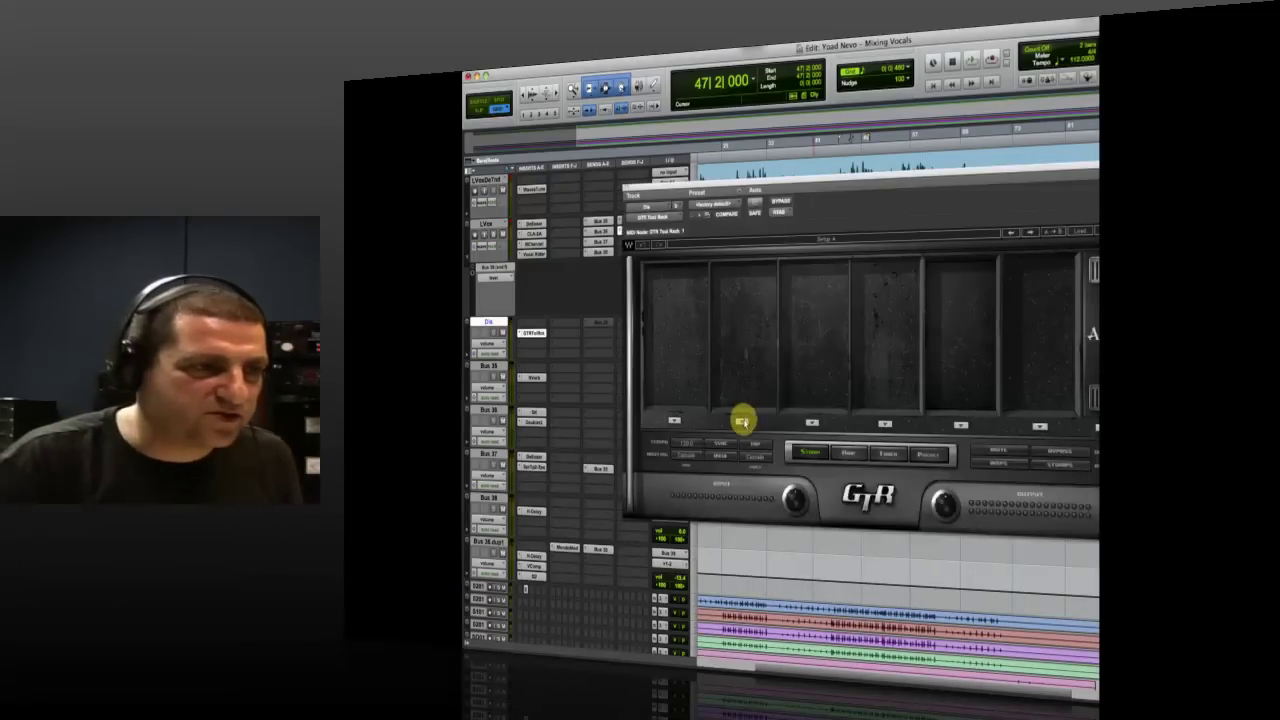
- Load an OverDrive pedal in the rack's second slot, adjust its Tone during playback, and move the plug-in window clear of the tracks
left_click(743, 420)
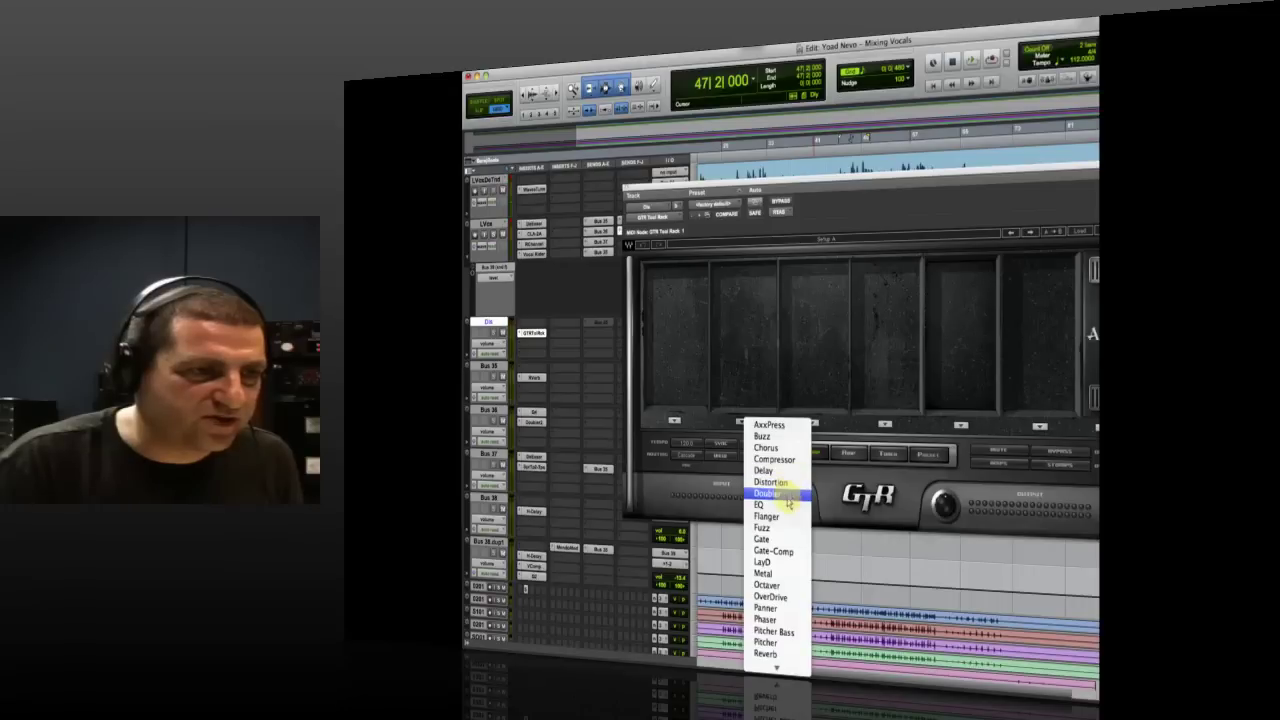
left_click(782, 600)
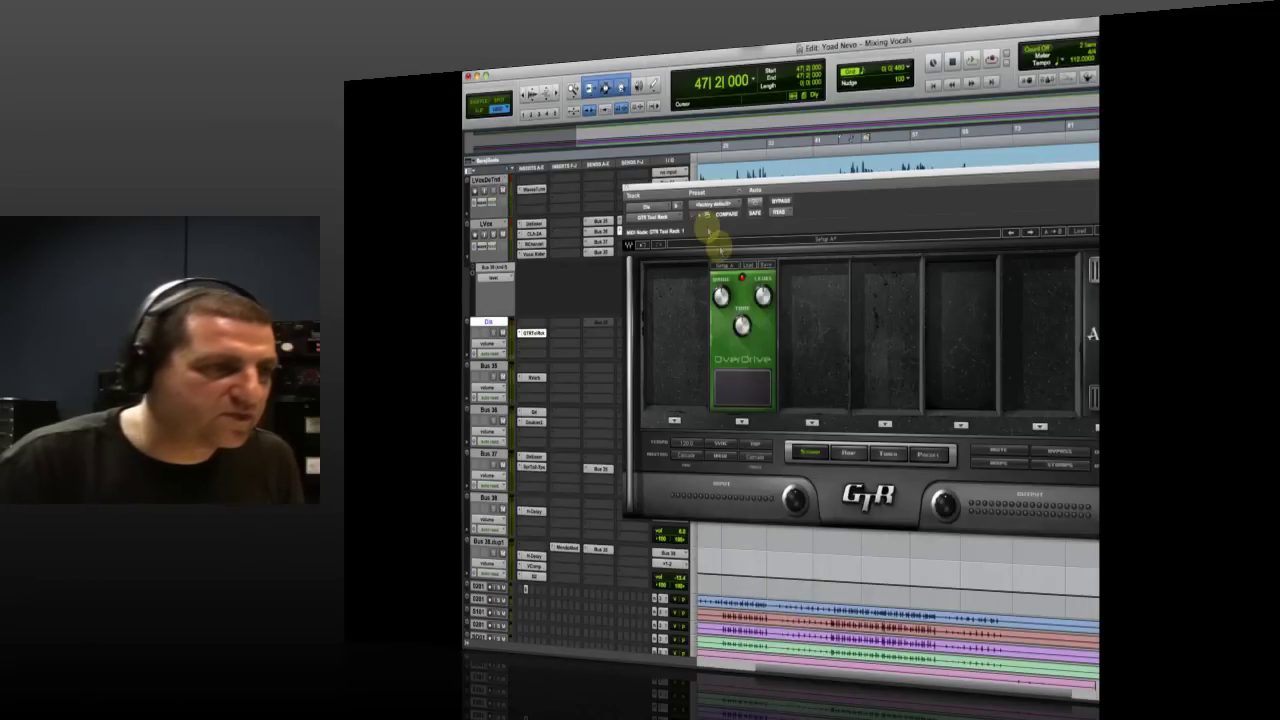
key("space")
left_click_drag(743, 322, 743, 314)
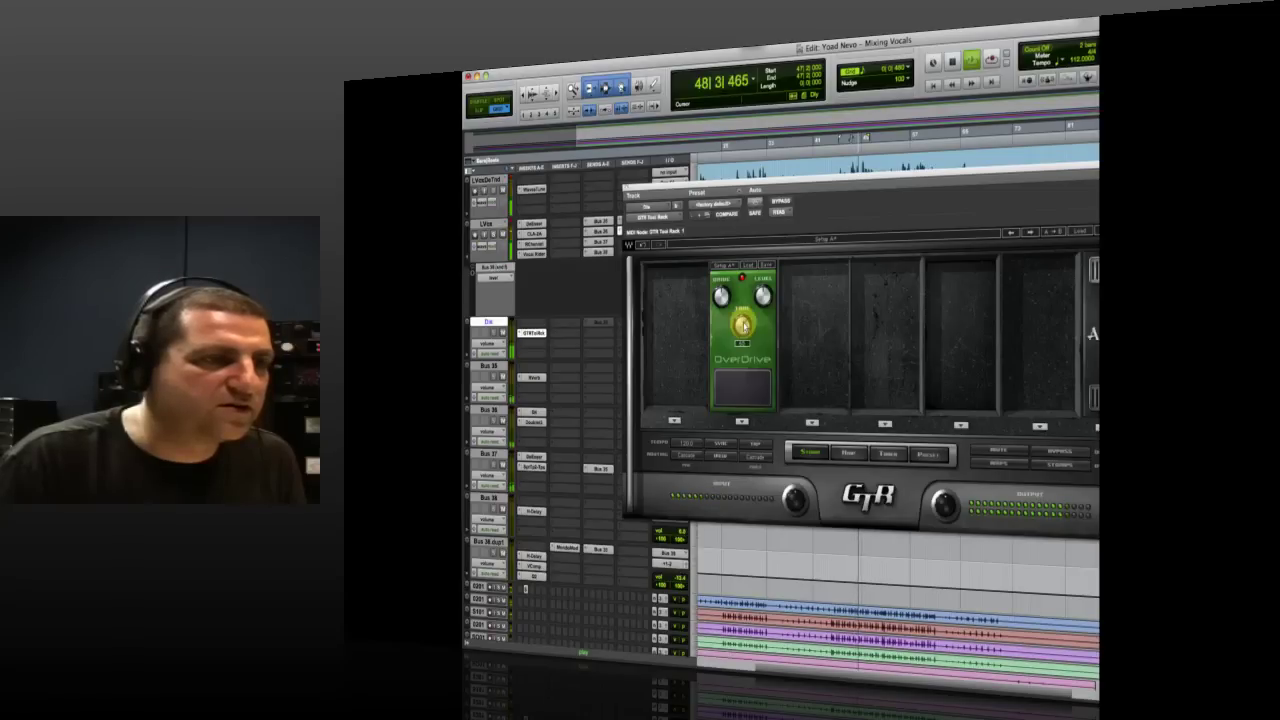
left_click_drag(660, 186, 975, 176)
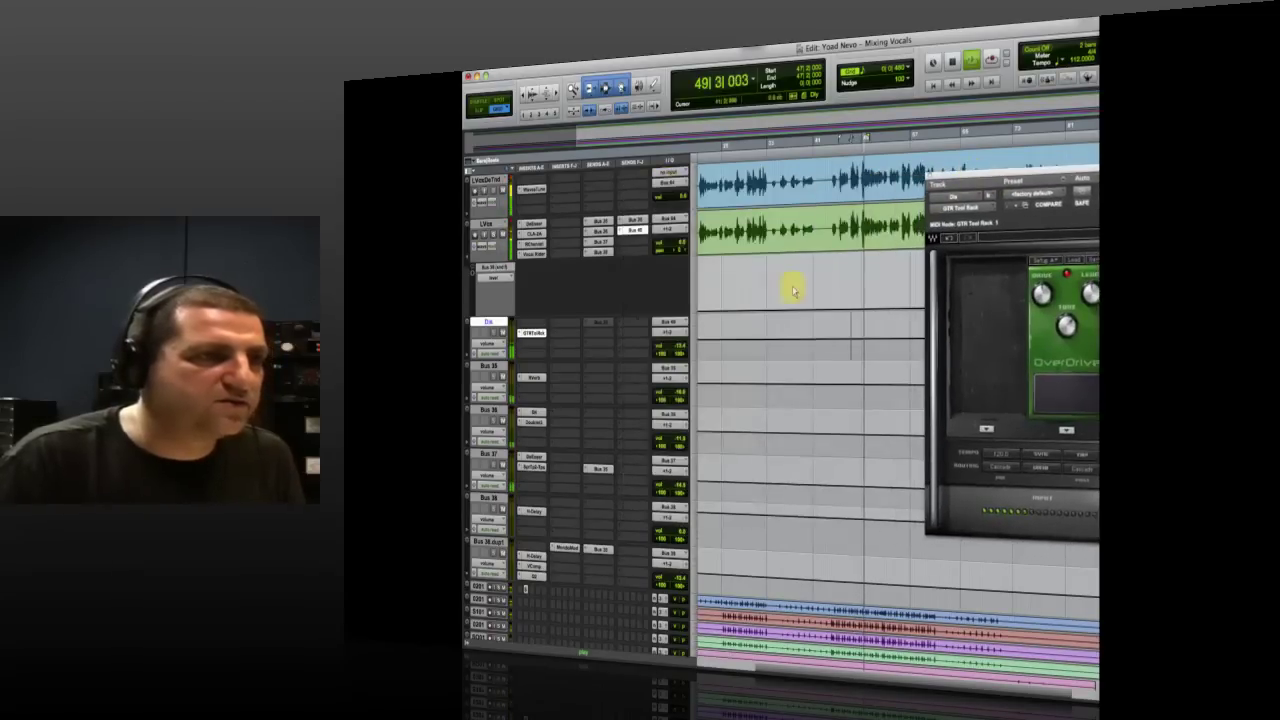
- Lower the Dis track's volume, audition the distorted vocal from the song's opening, and close the plug-in window
left_click(733, 283)
key("space")
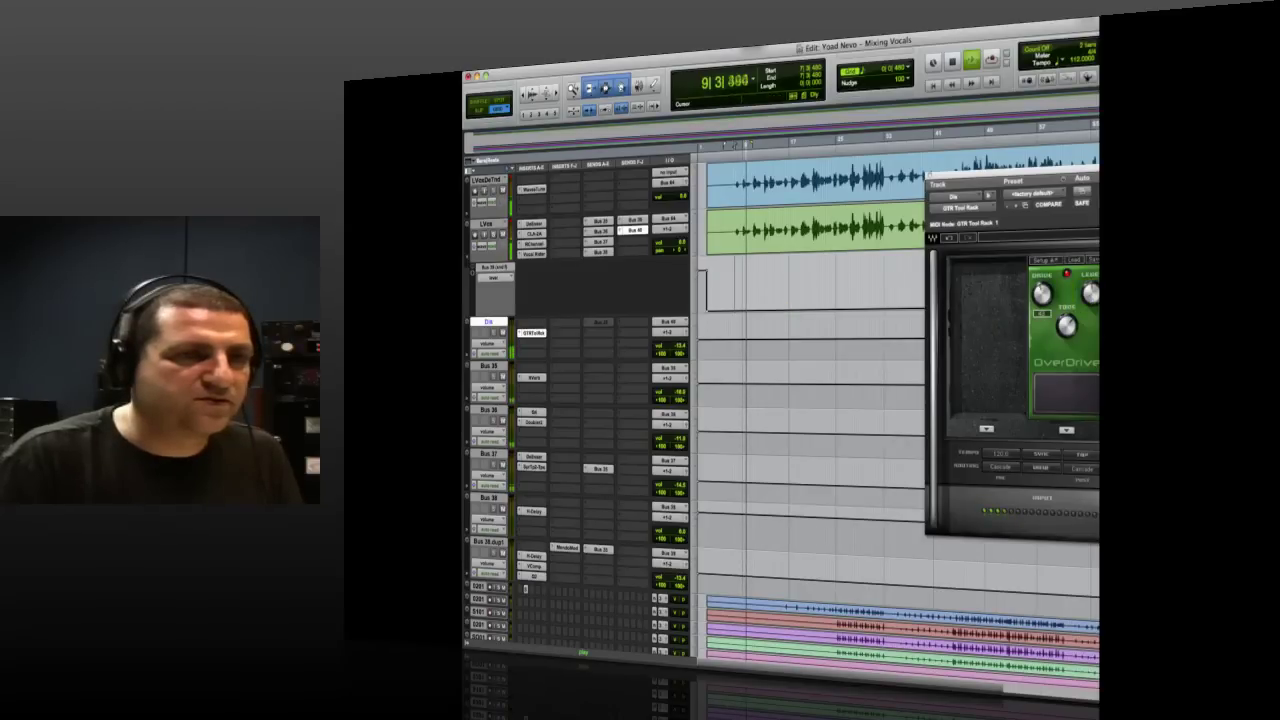
key("space")
left_click(680, 348)
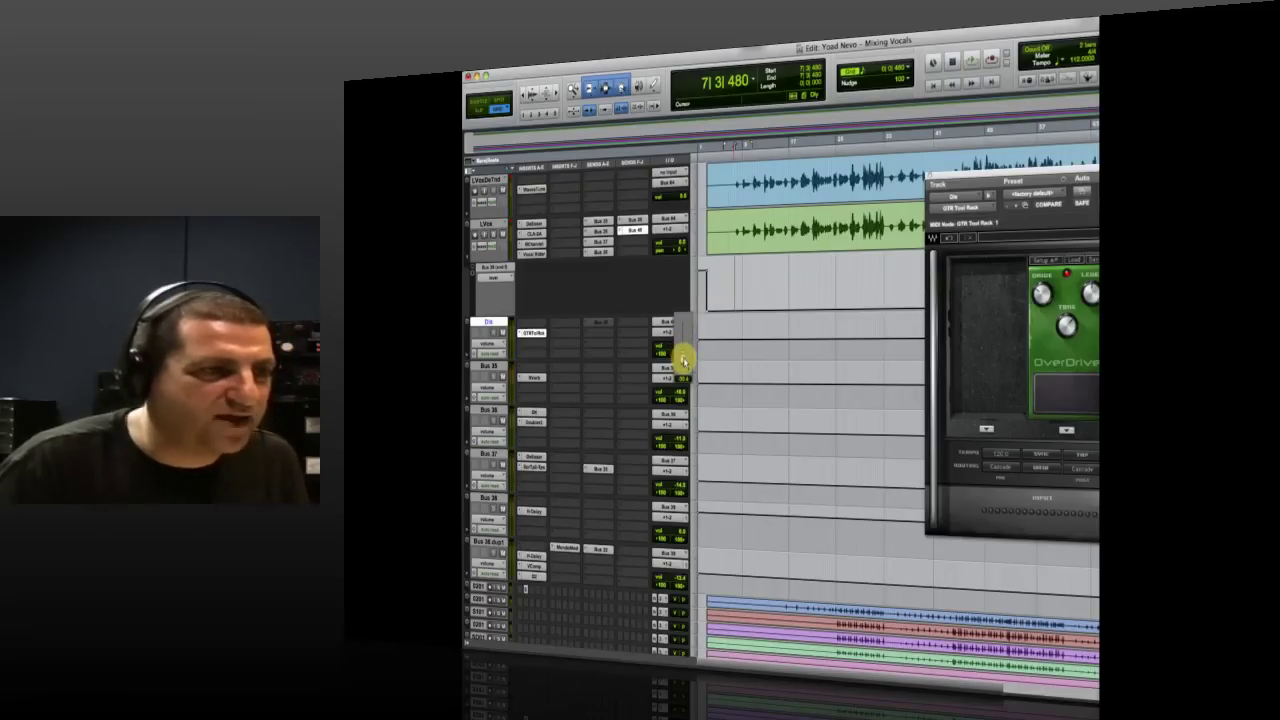
left_click_drag(683, 358, 681, 357)
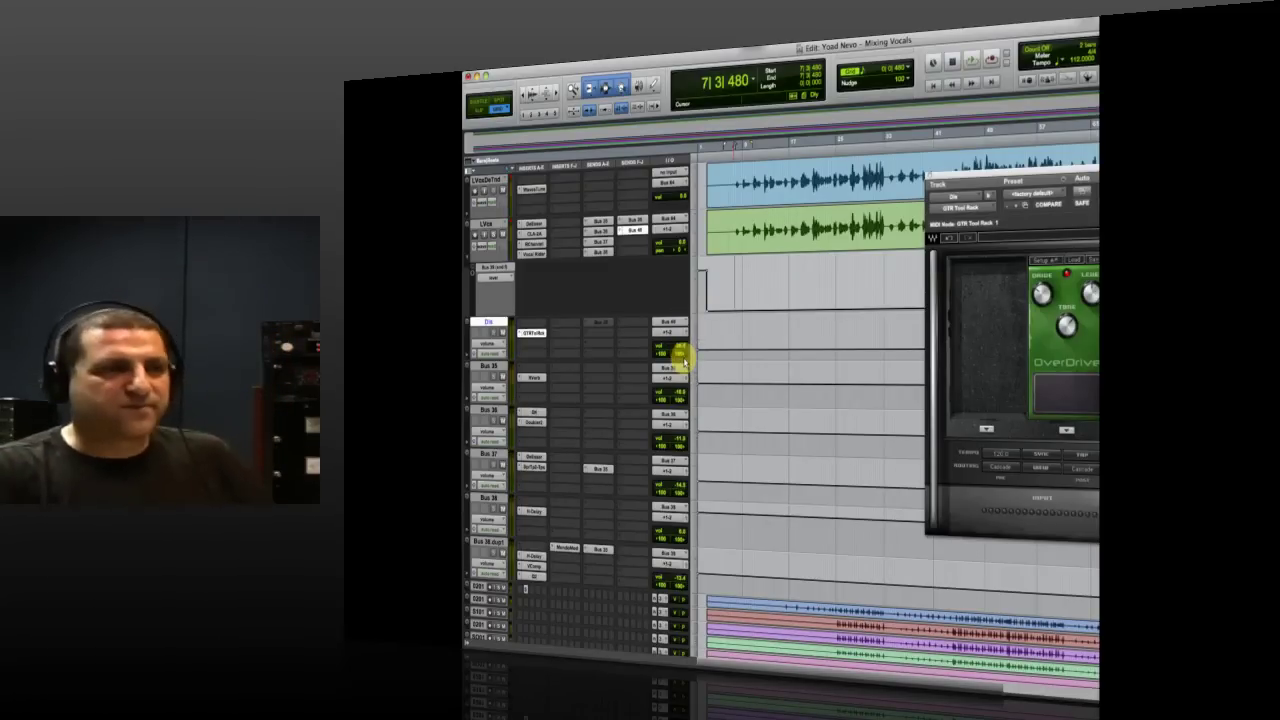
key("space")
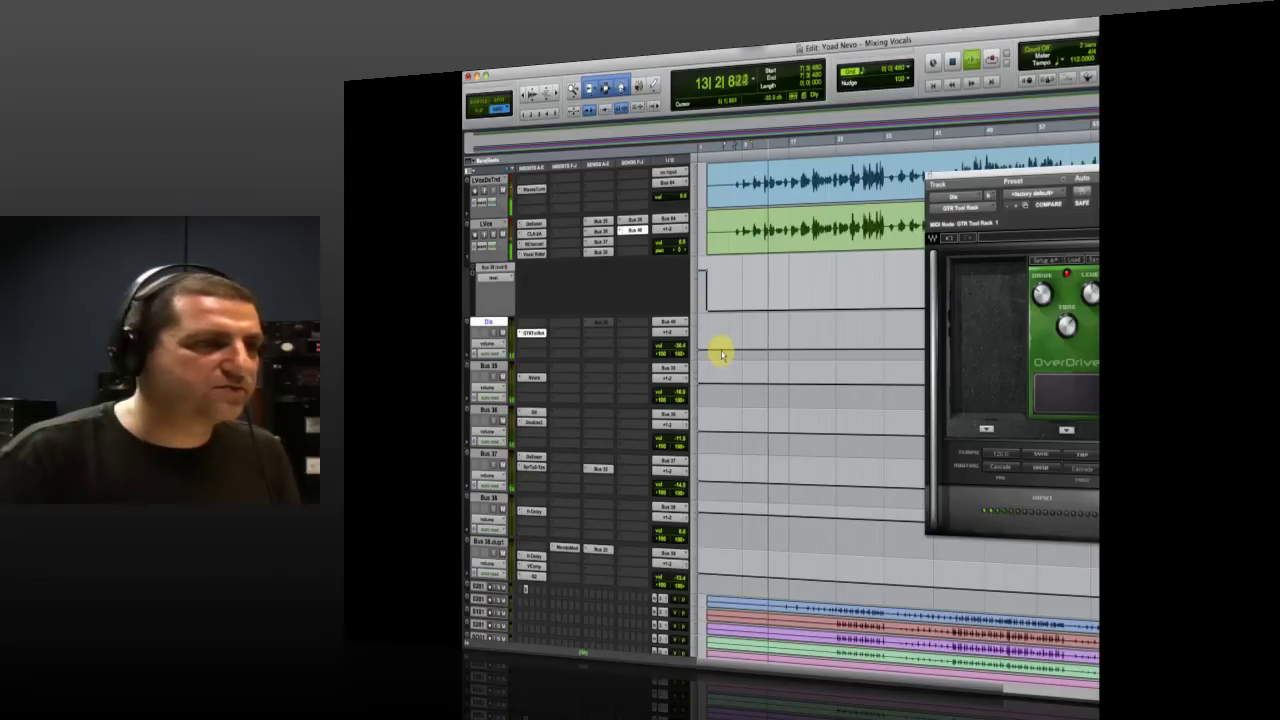
left_click(930, 178)
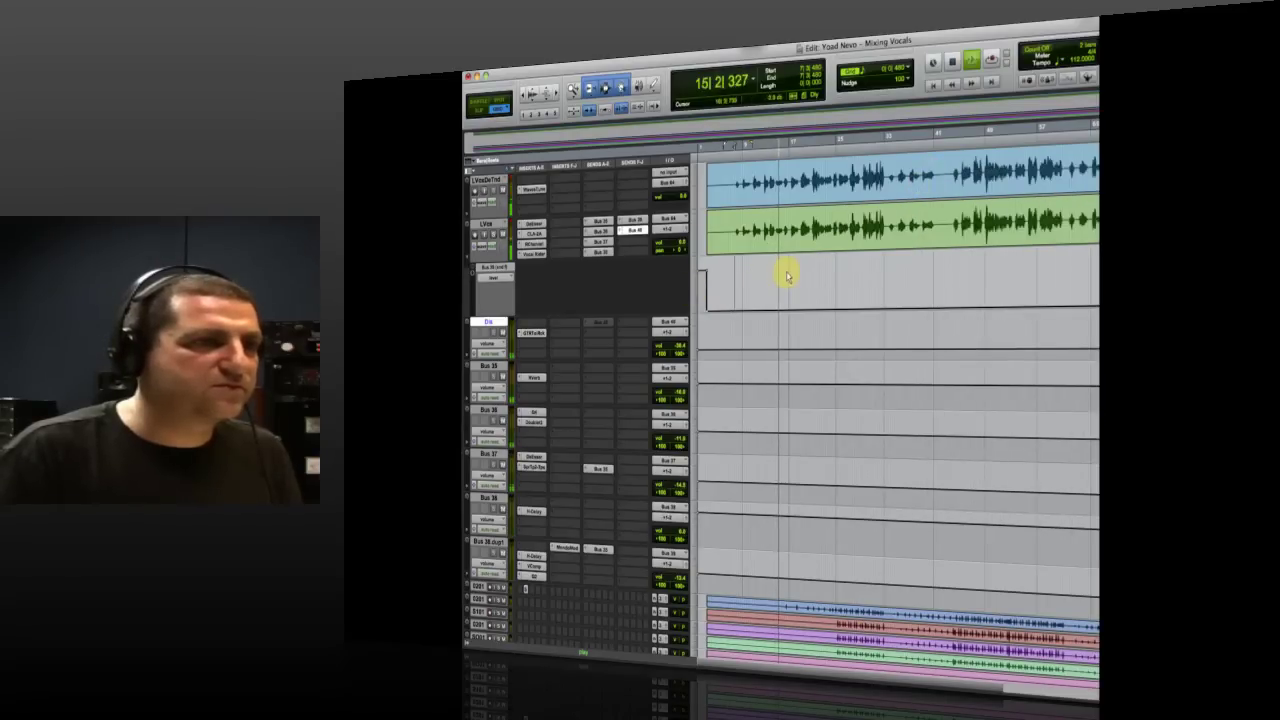
- Delete the raised automation at the song start in LVox's Bus 39 send level lane and pull the initial level to minimum
key("space")
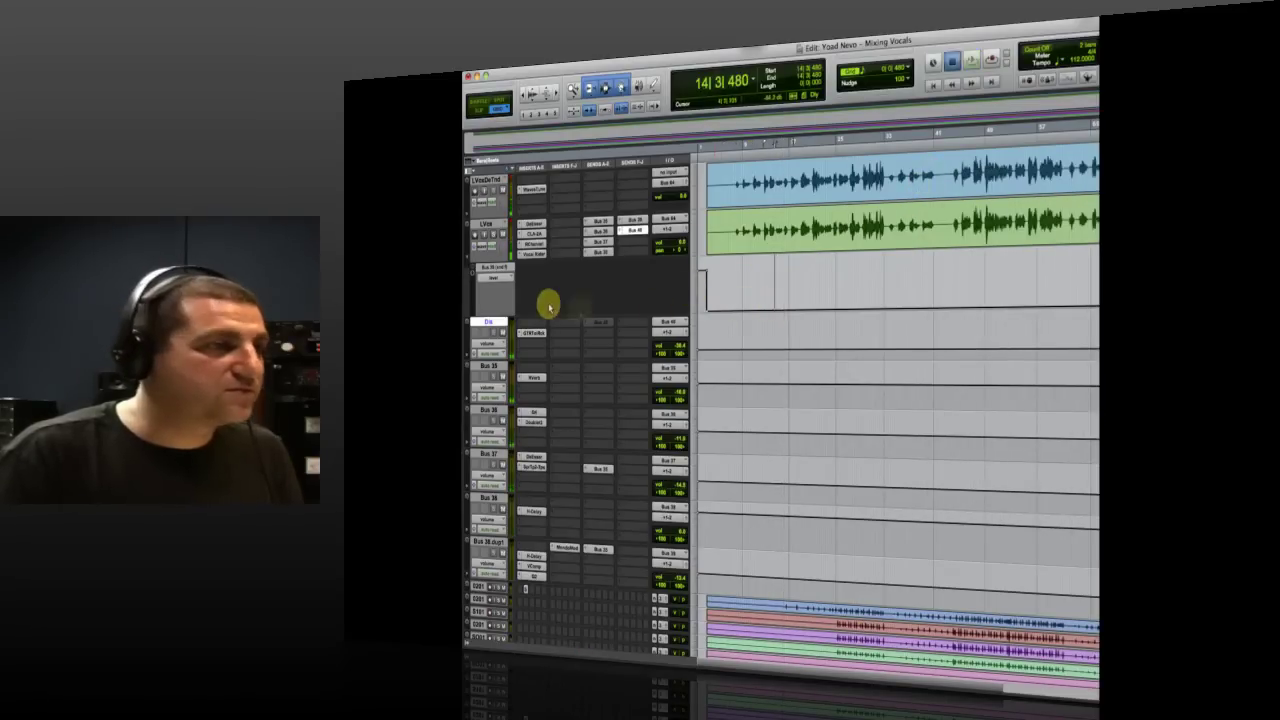
left_click(498, 280)
mouse_move(546, 288)
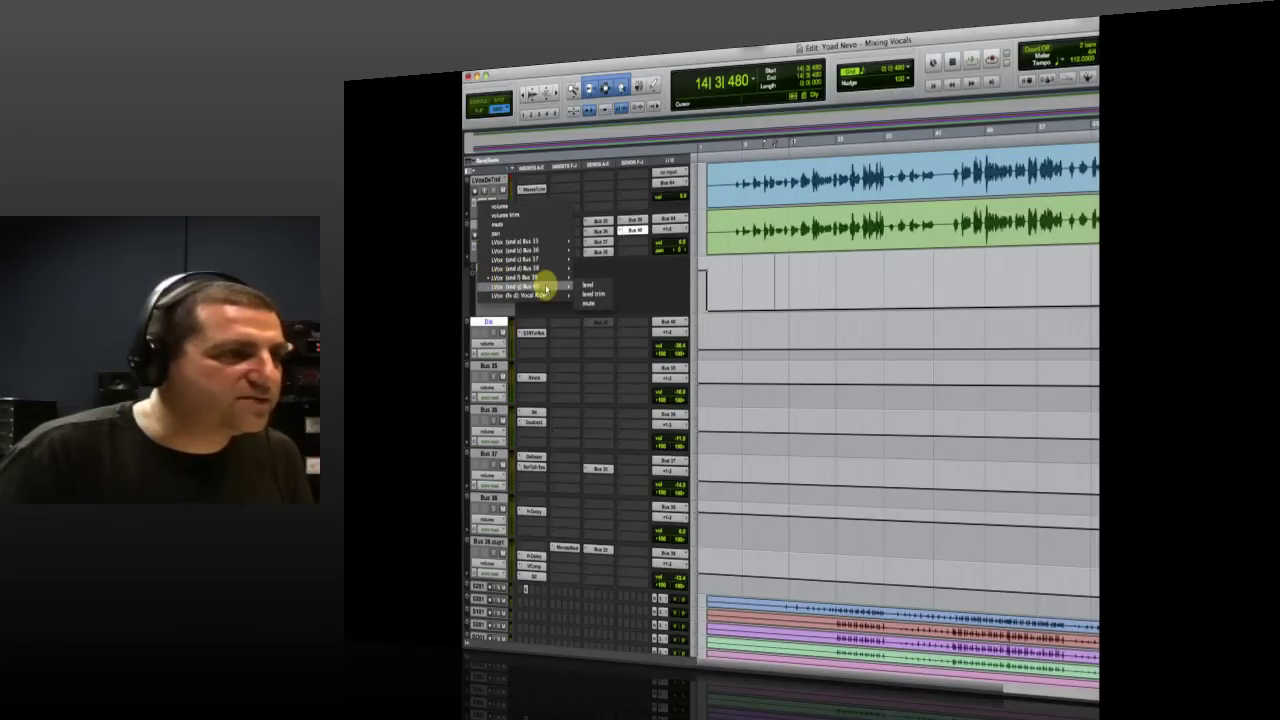
left_click(587, 285)
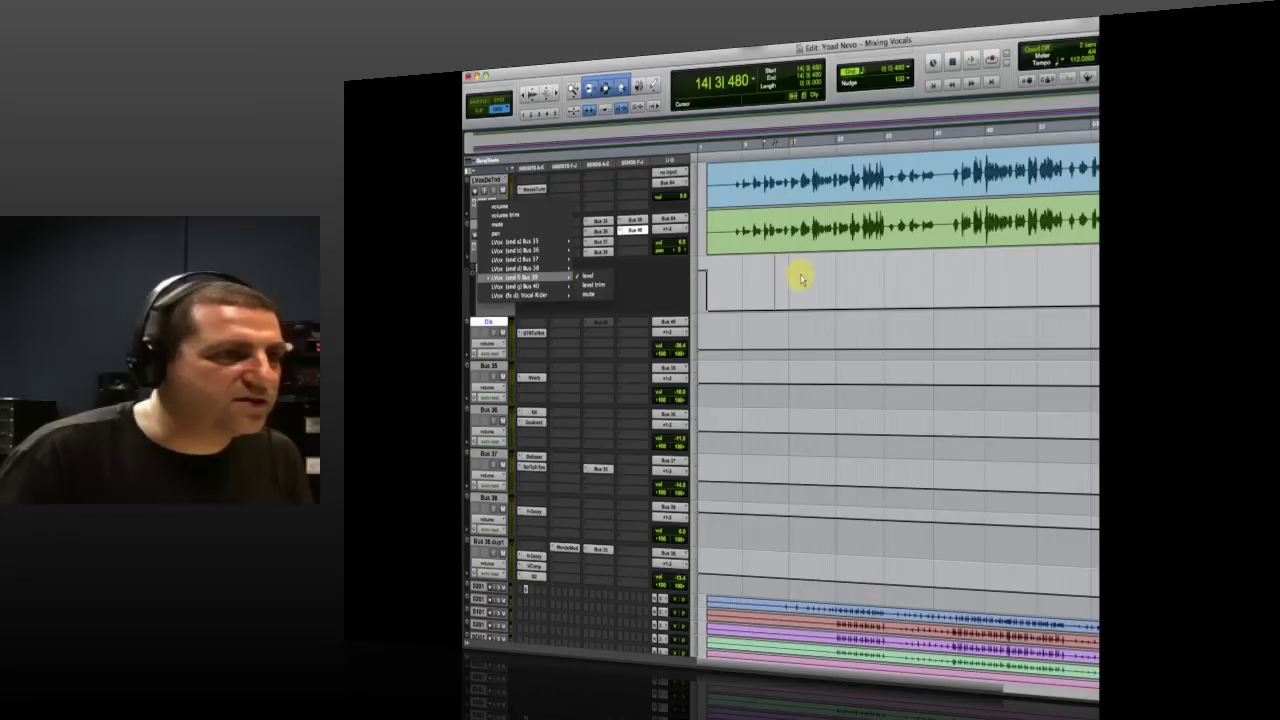
left_click(709, 288)
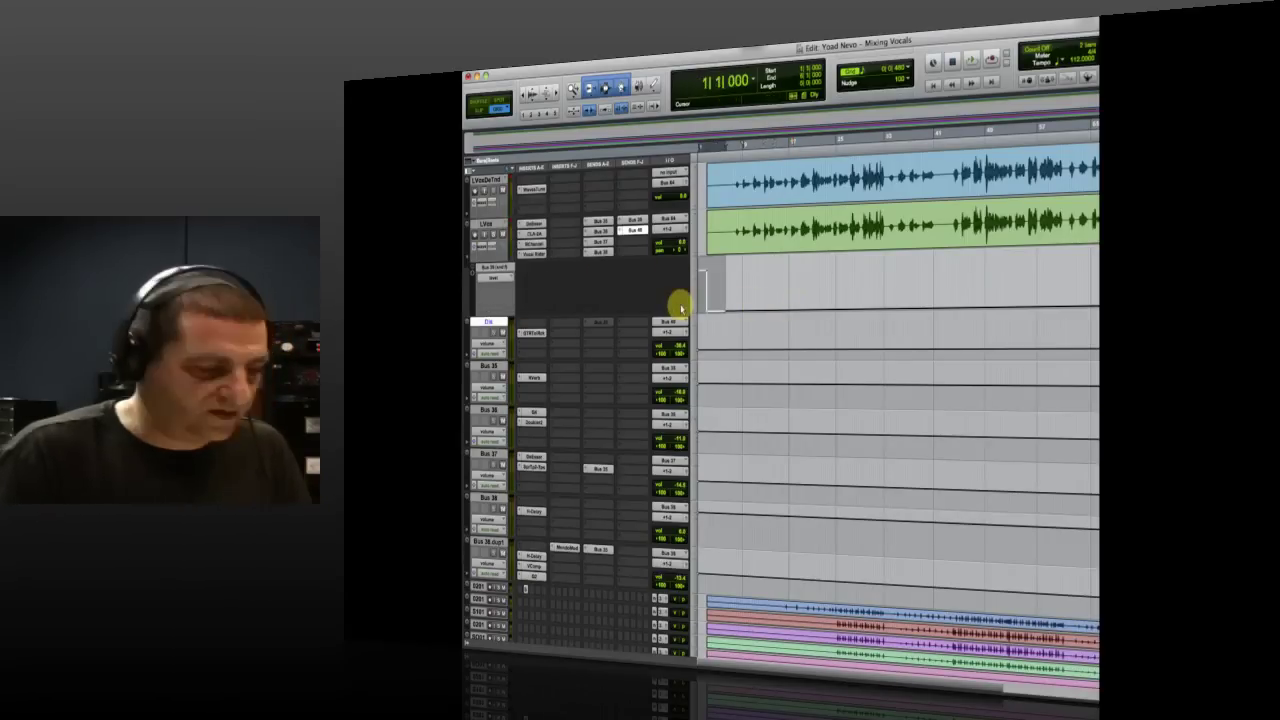
key("Delete")
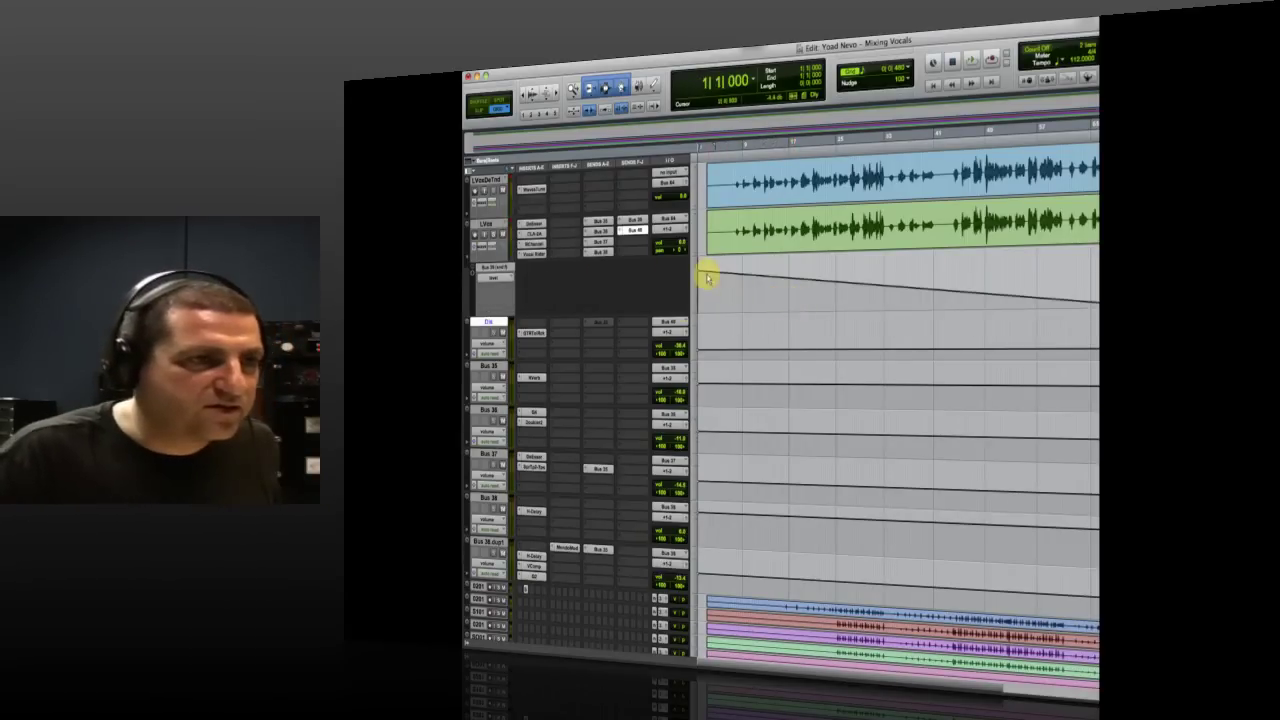
left_click_drag(700, 272, 694, 371)
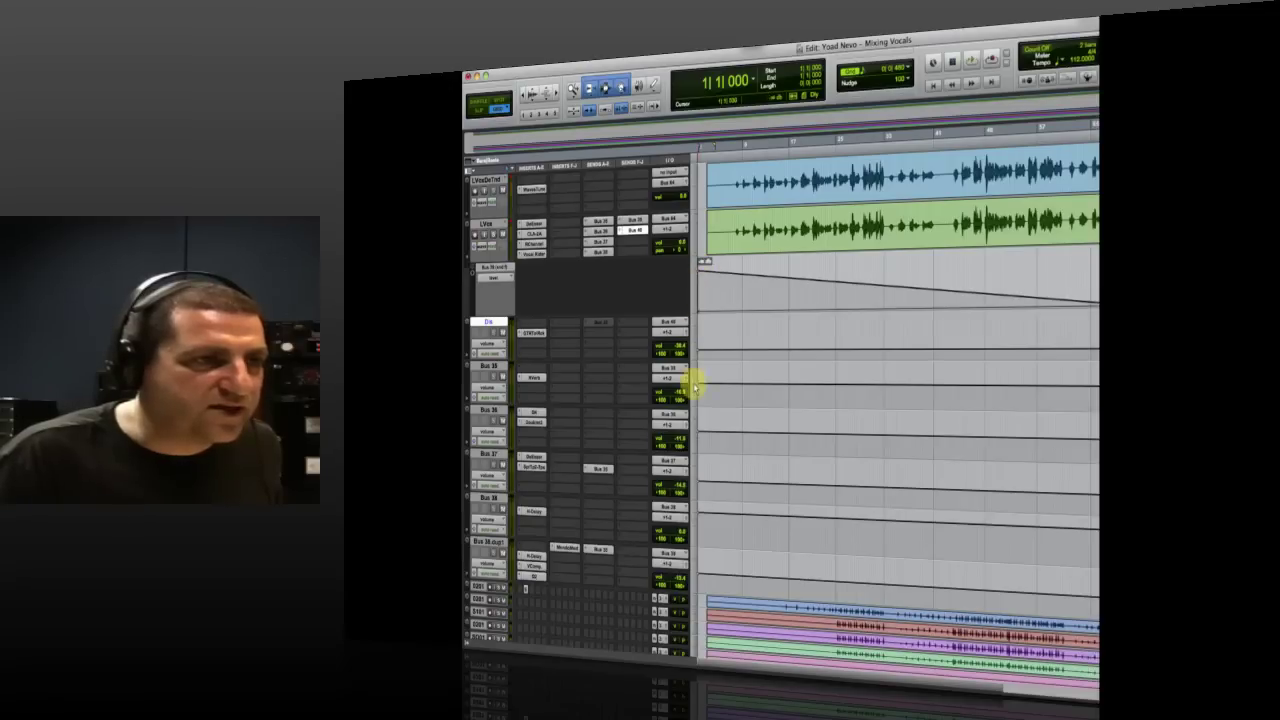
- Raise LVox's Bus 39 send level over the short vocal phrase beginning at 15|4|000 and audition it
left_click(786, 280)
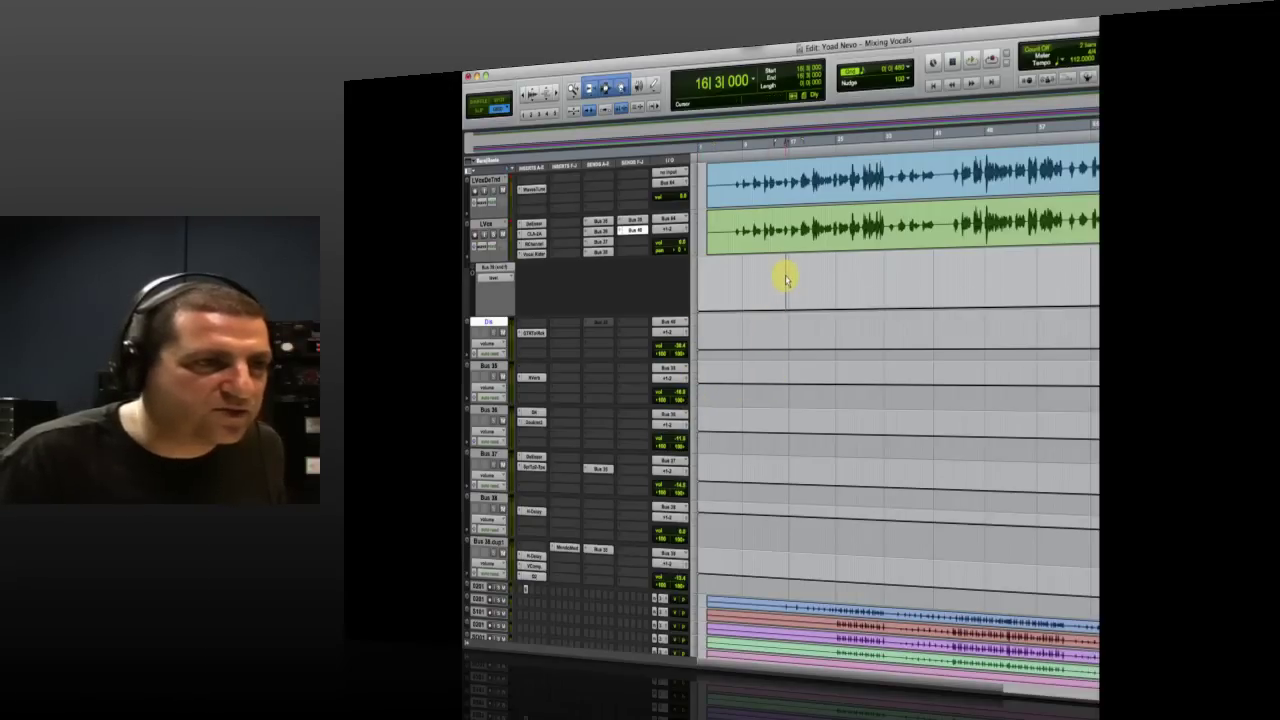
key("space")
key("space")
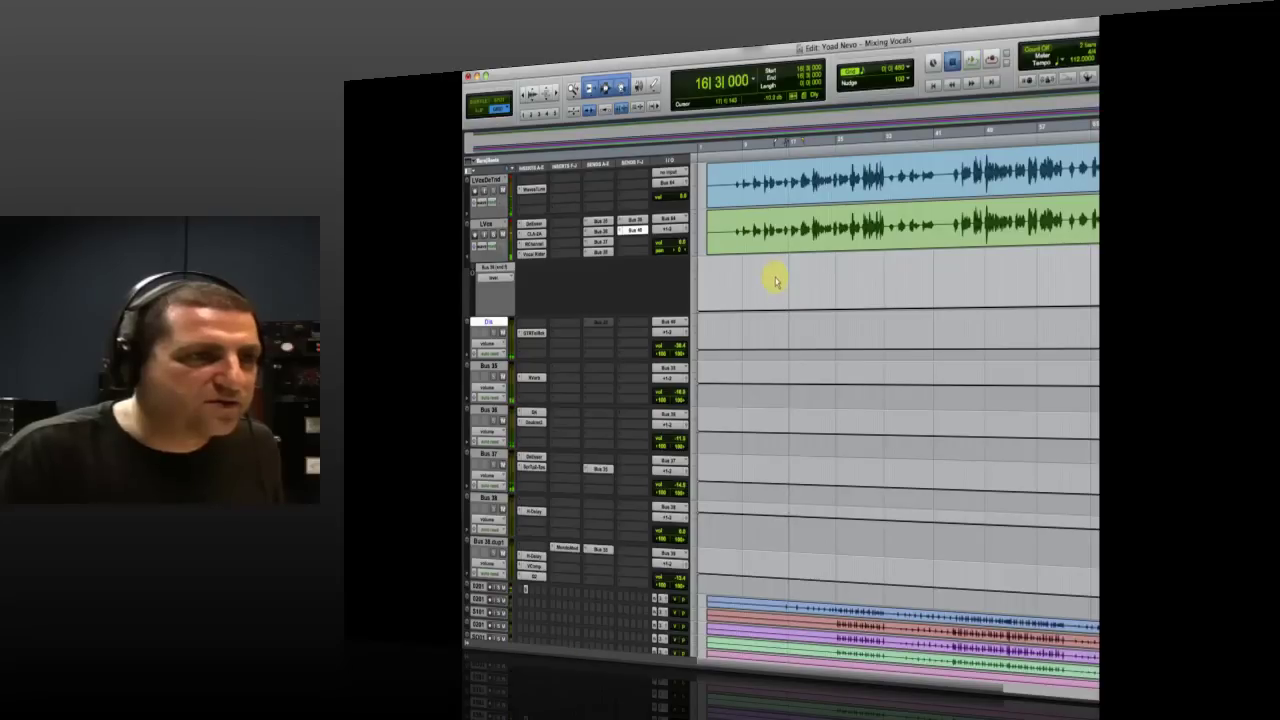
key("space")
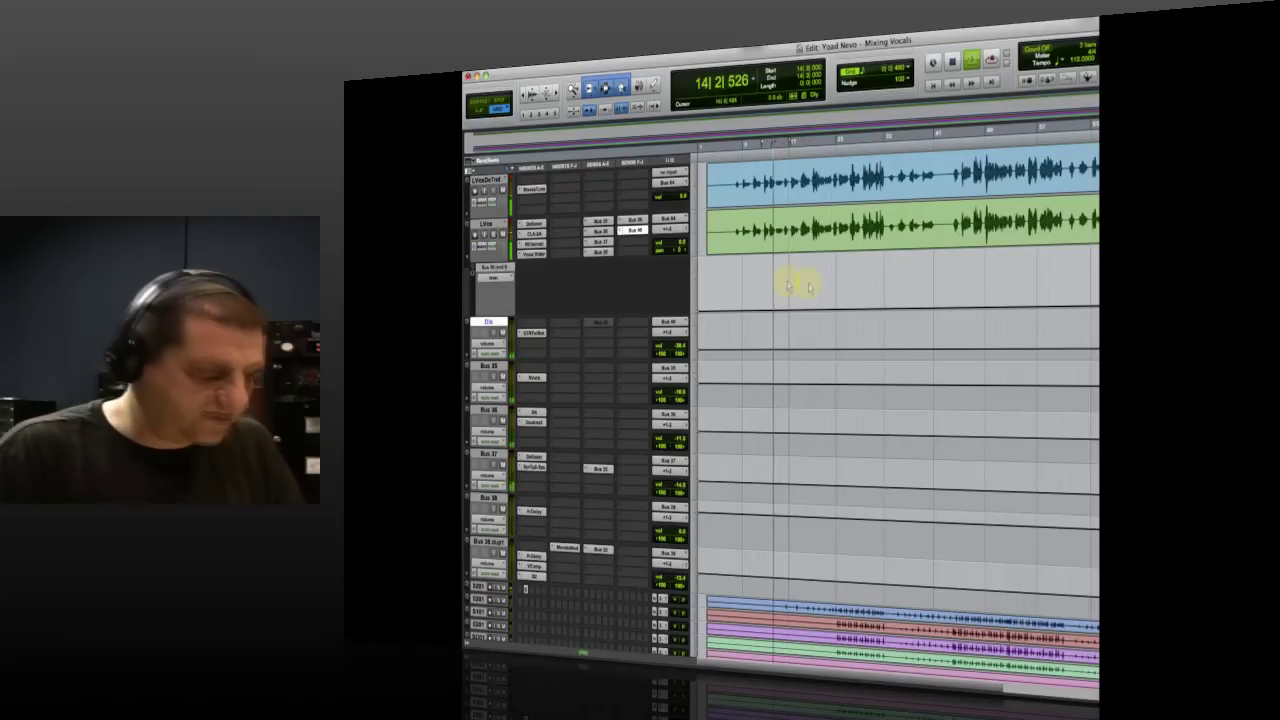
key("super+bracketright")
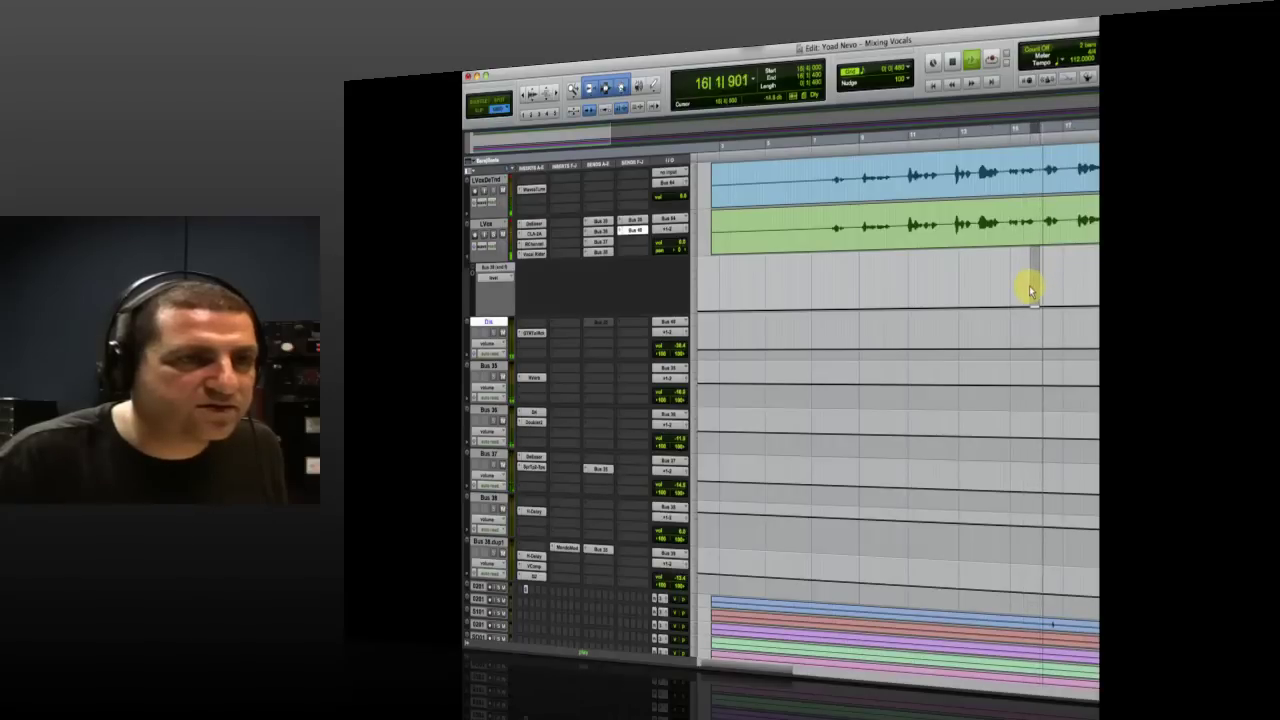
left_click(1034, 268)
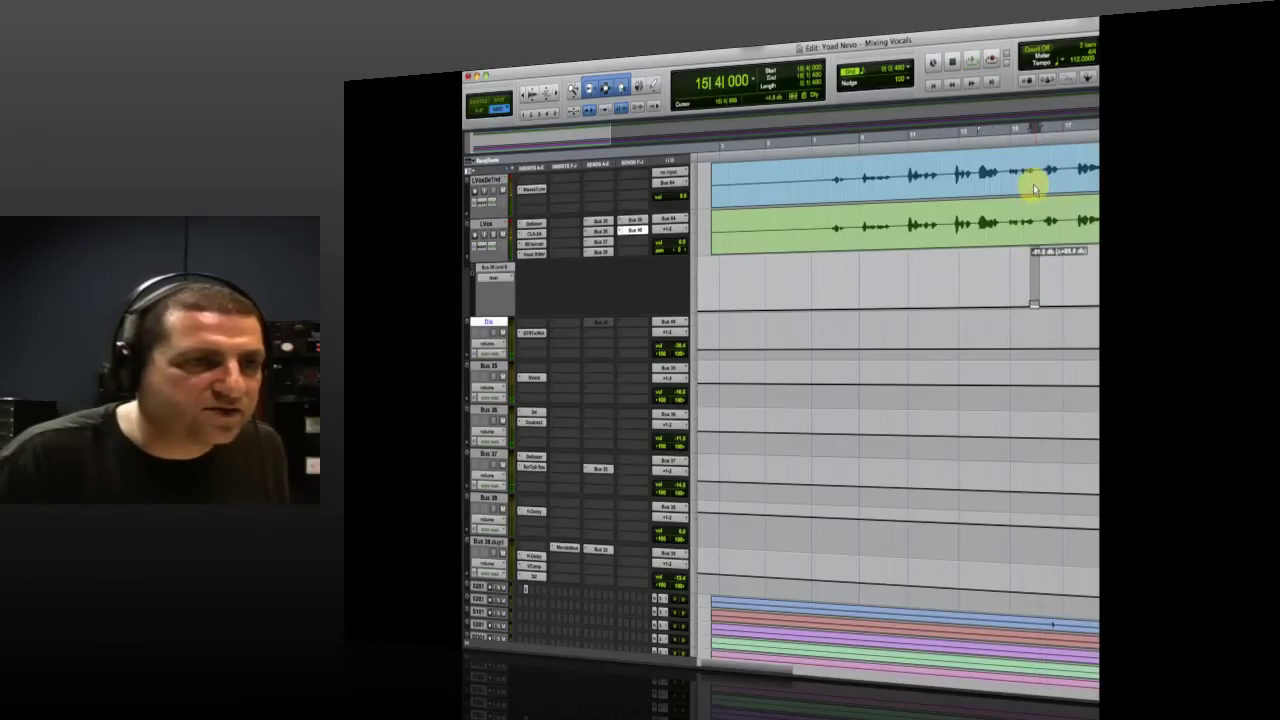
left_click(1025, 280)
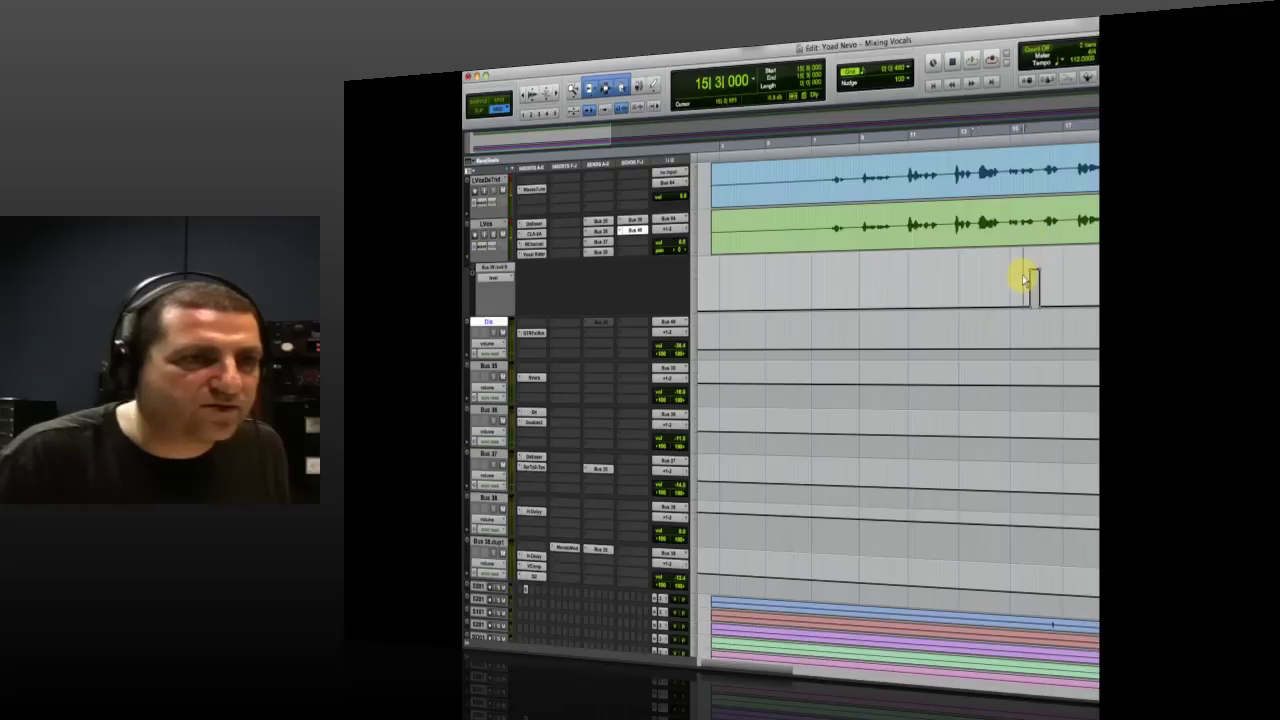
key("space")
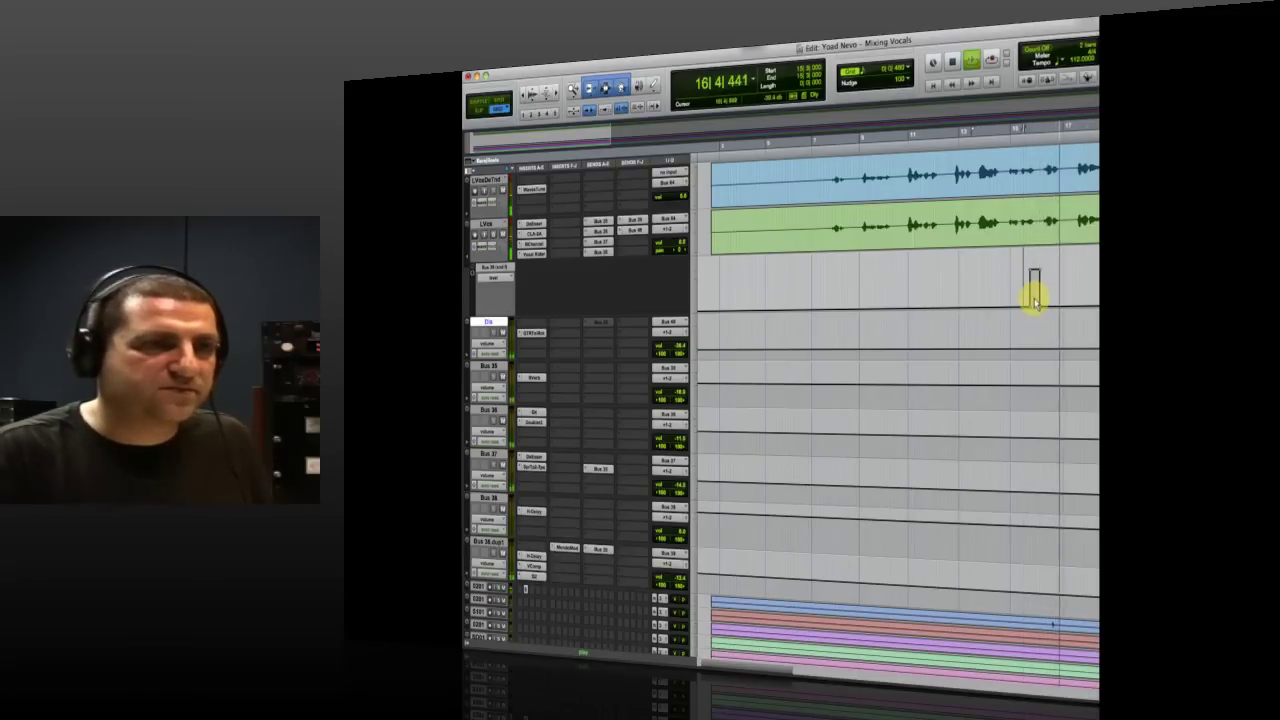
- Switch to Slip mode and reshape the rising edge of the short Bus 39 send boost into a ramp, then play it
scroll(1035, 298, "up", 4)
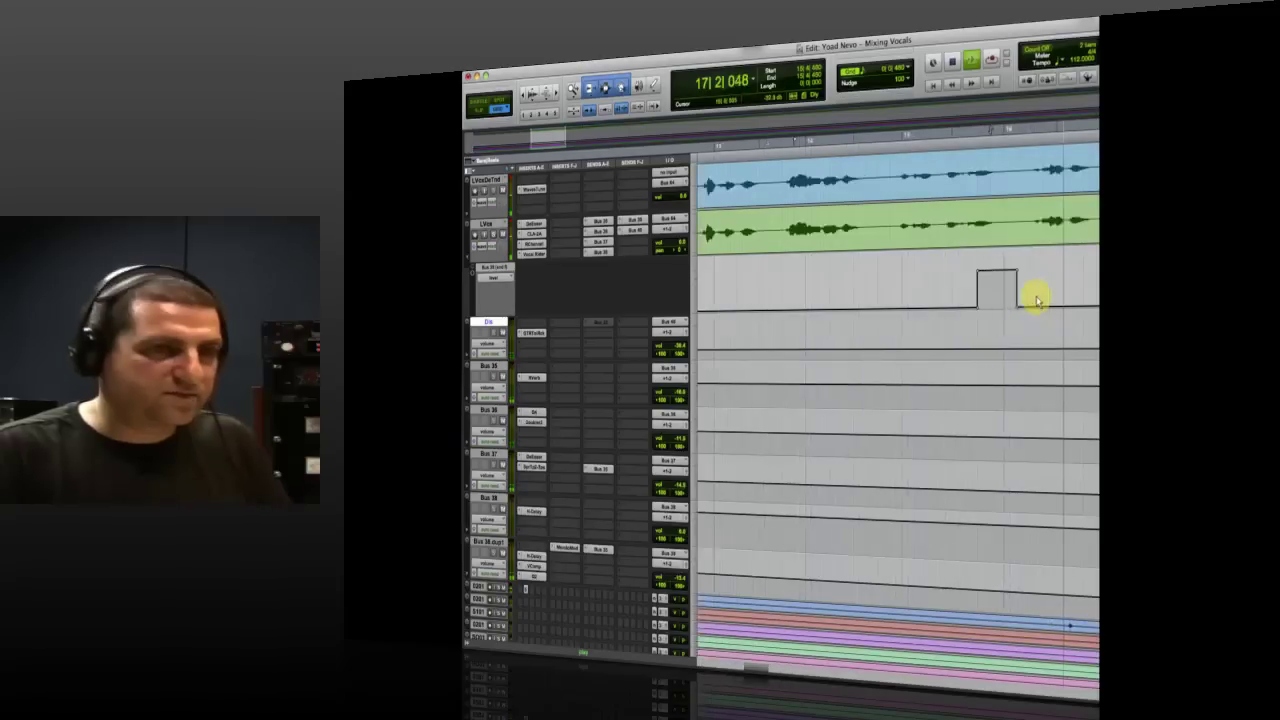
left_click(938, 310)
left_click(499, 114)
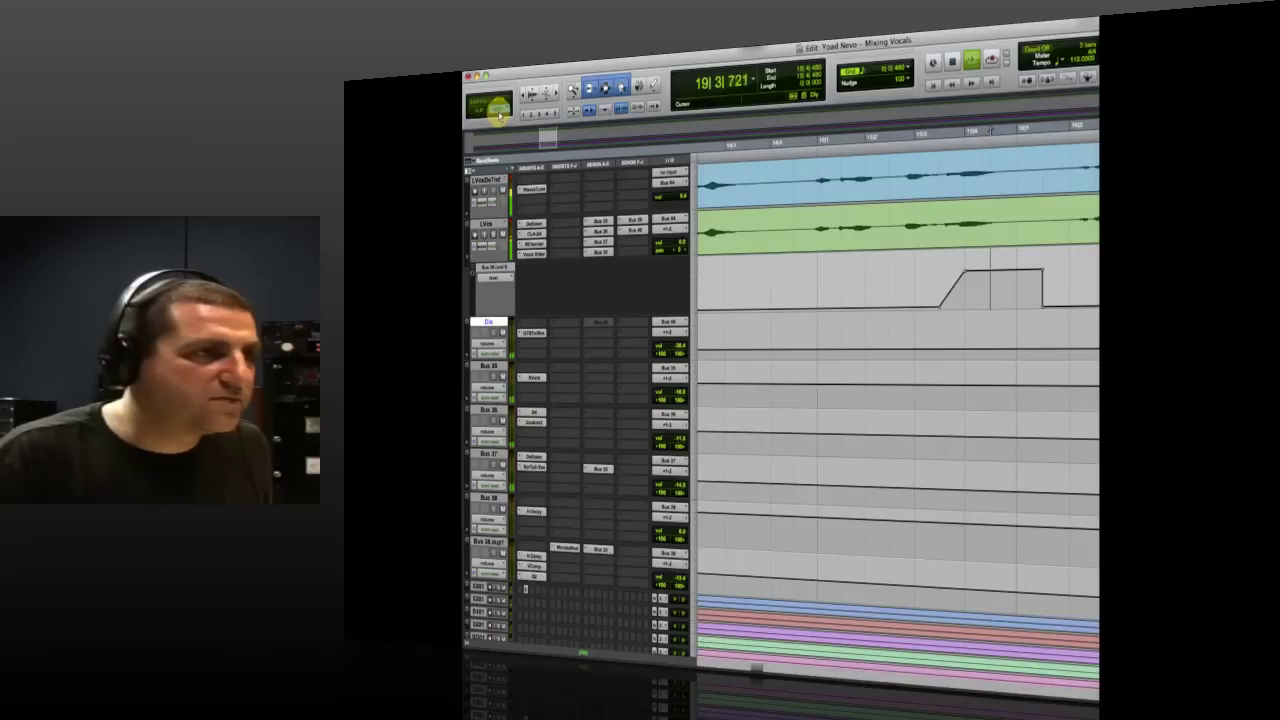
left_click(957, 267)
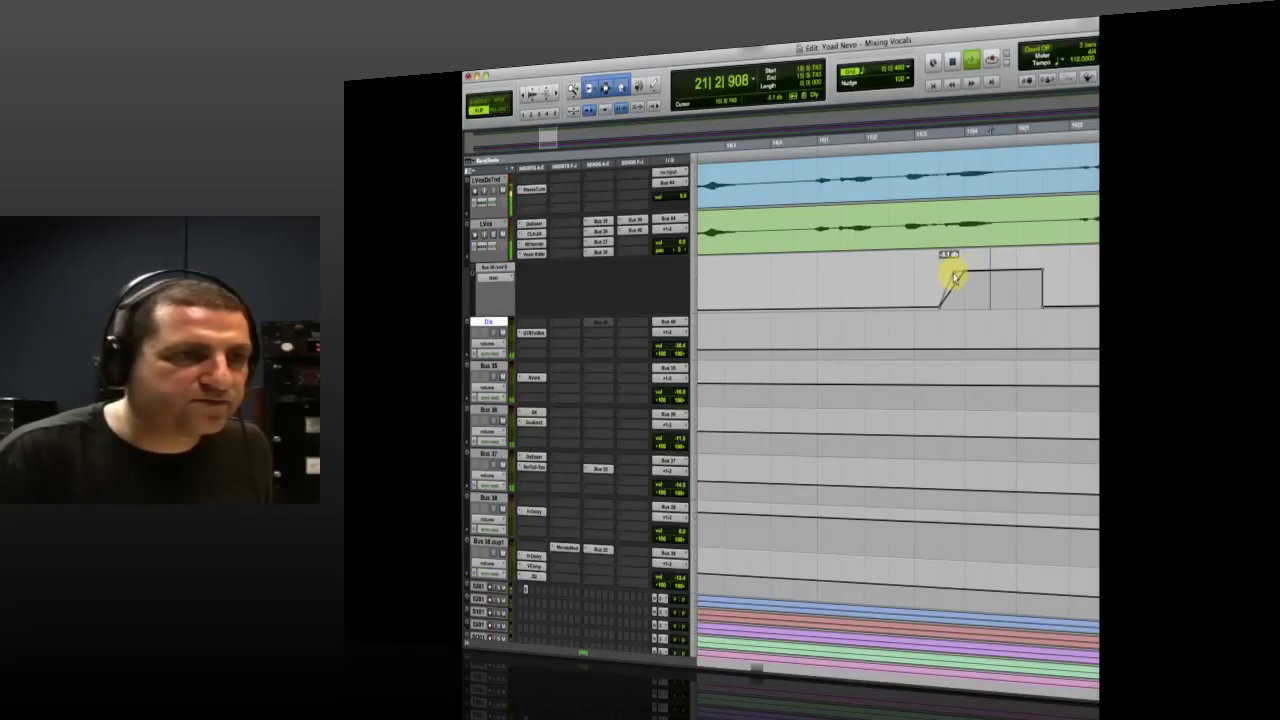
key("space")
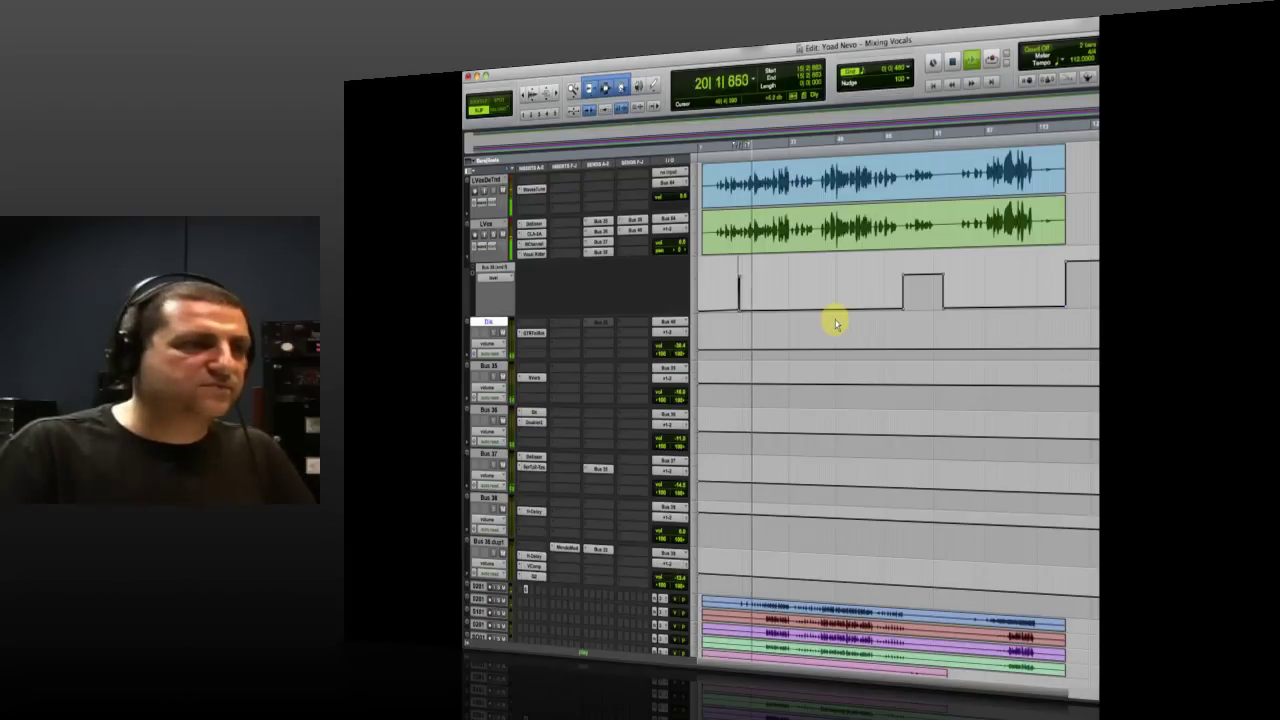
- Audition the vocal after the short send boost, continuing on to around bar 30
left_click(737, 285)
key("super+bracketright")
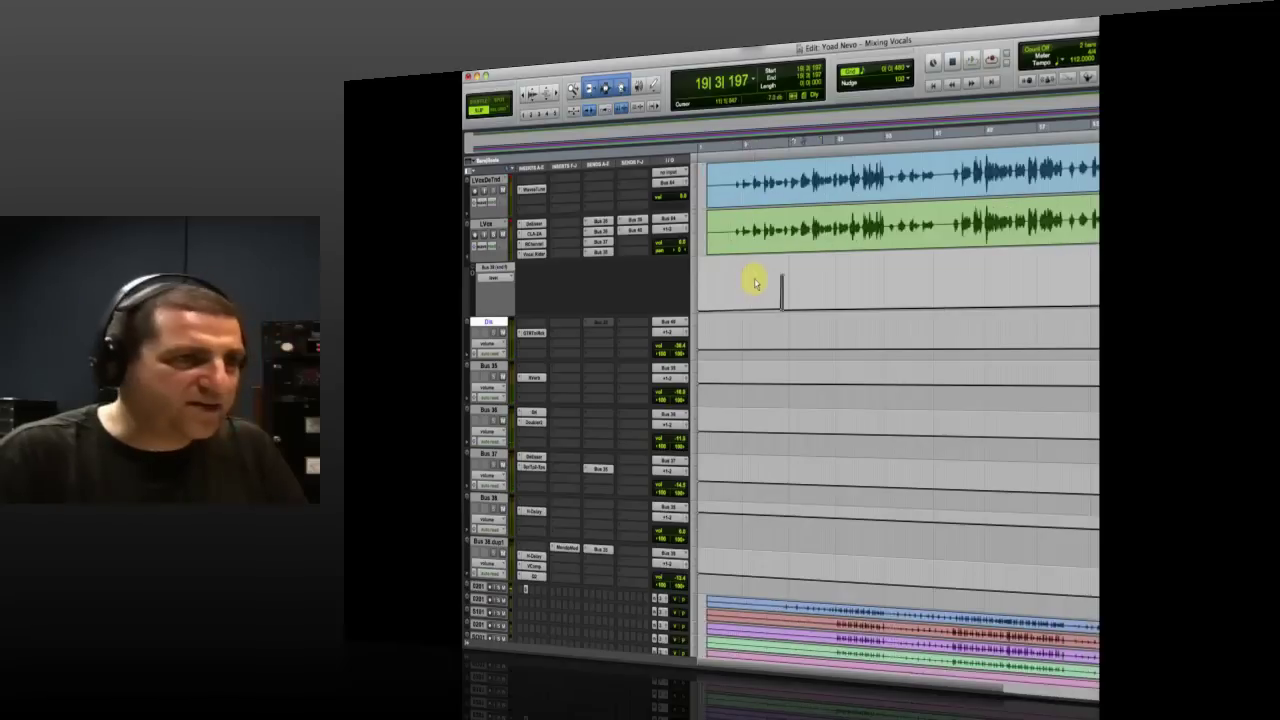
key("super+bracketleft")
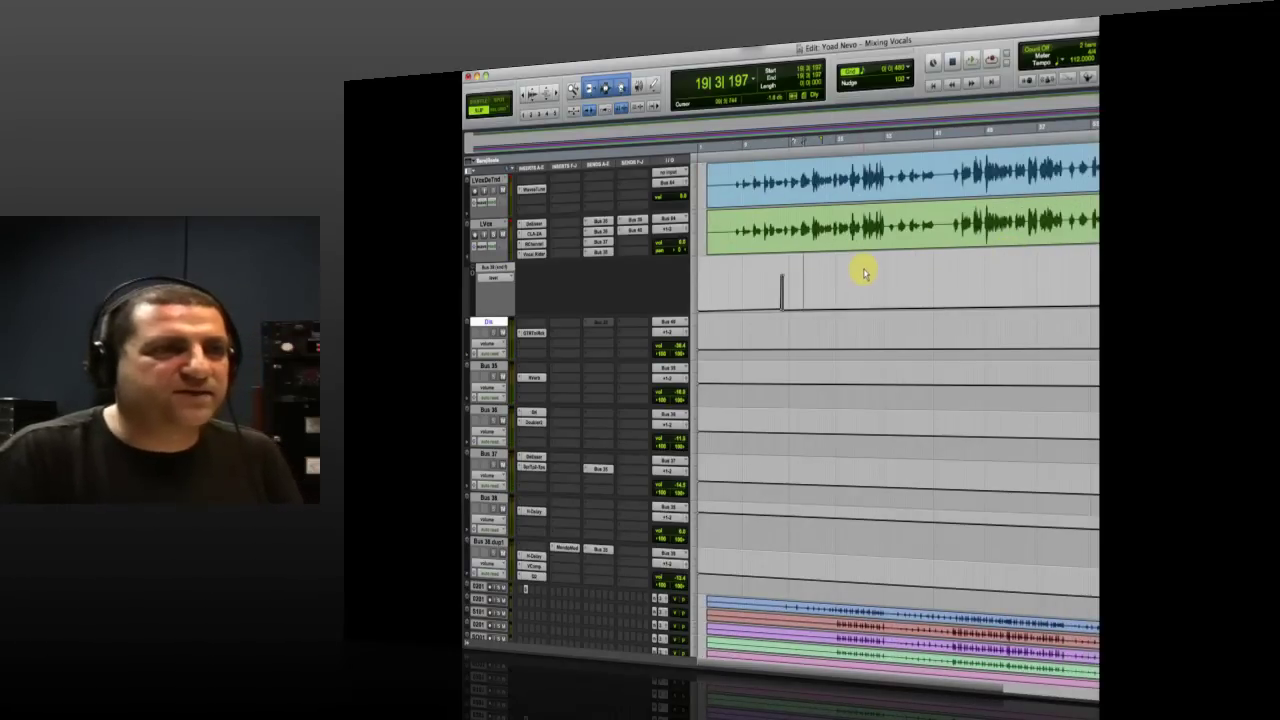
key("space")
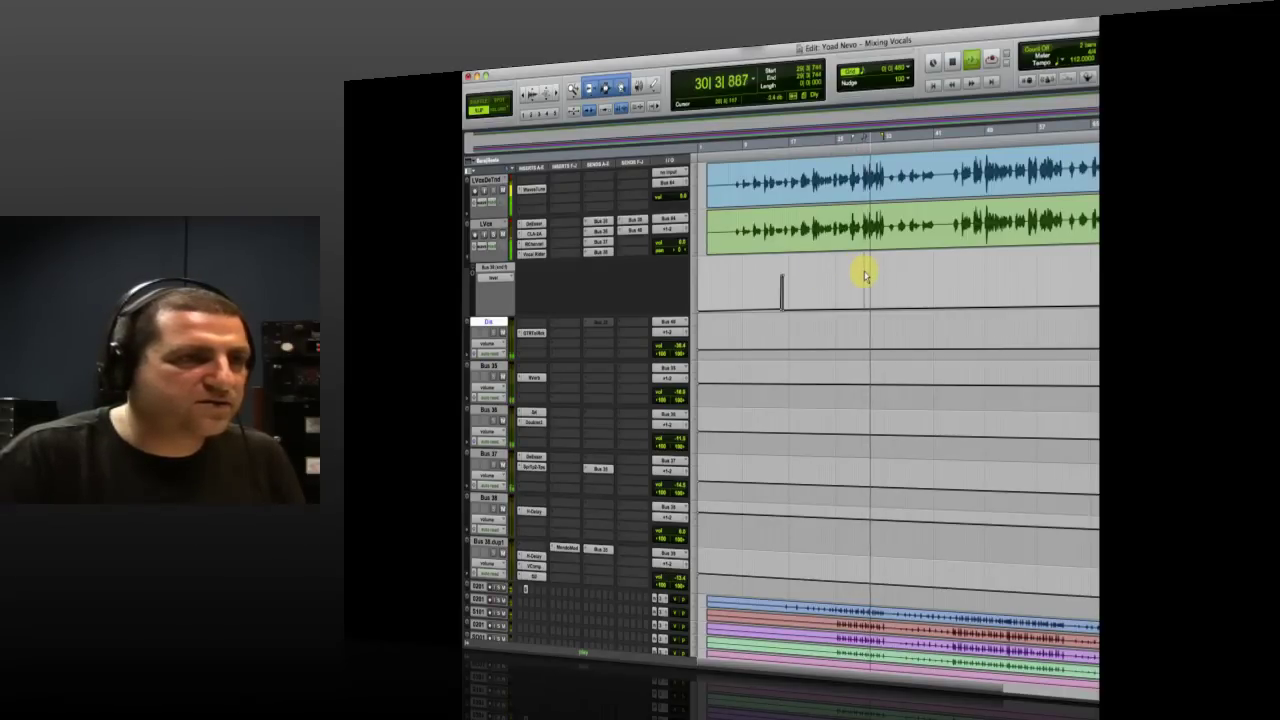
- Switch LVox's expanded automation lane from the Bus 39 send to the Vocal Rider's Rider Fader and stop playback
left_click(503, 283)
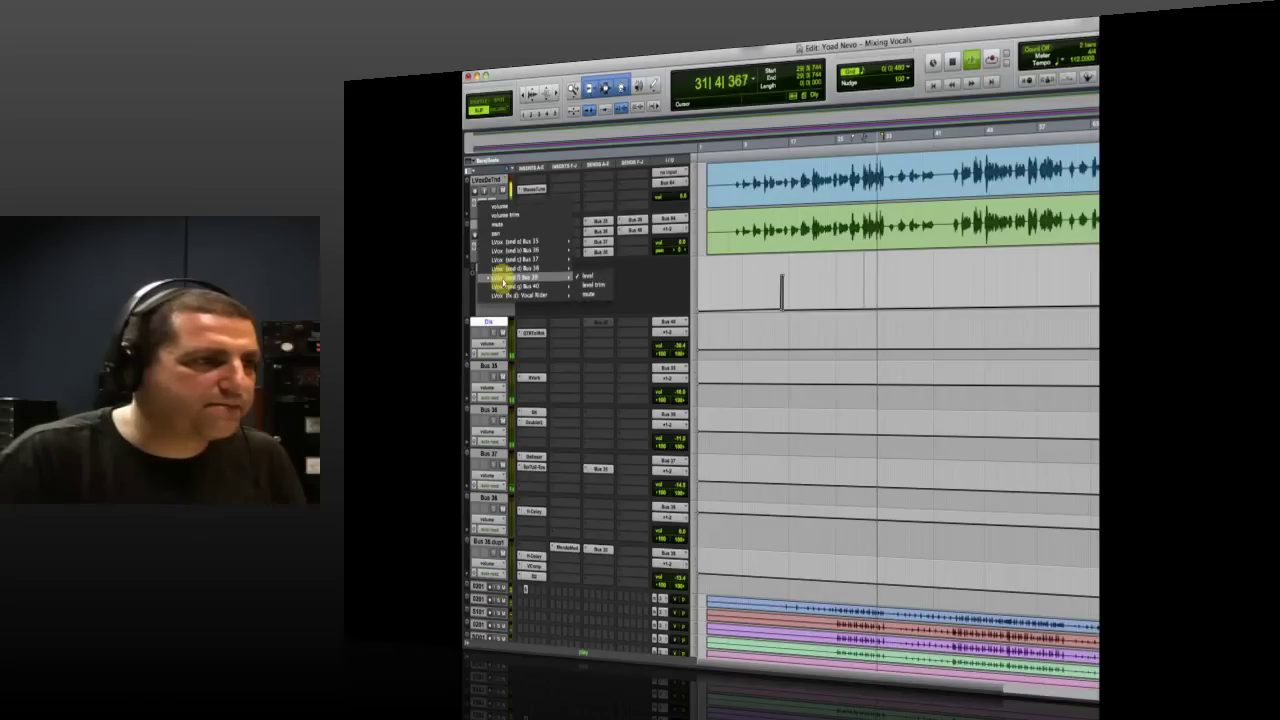
left_click(508, 207)
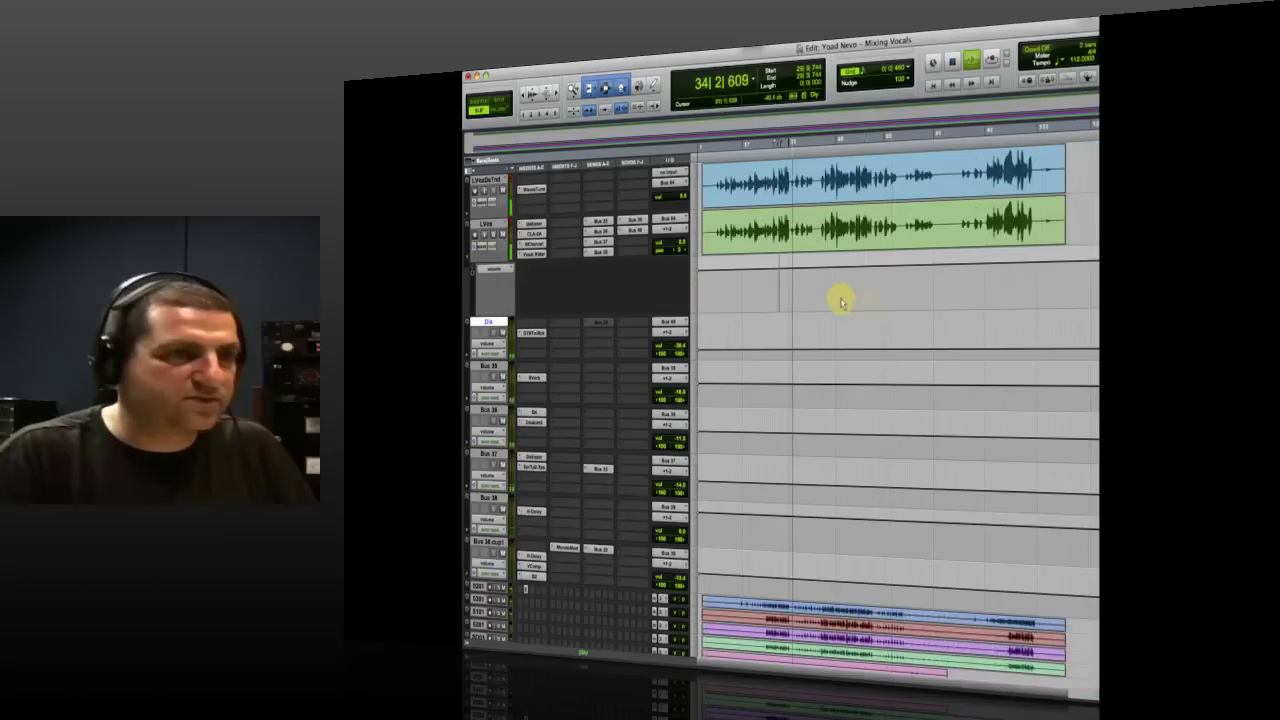
key("space")
left_click(500, 268)
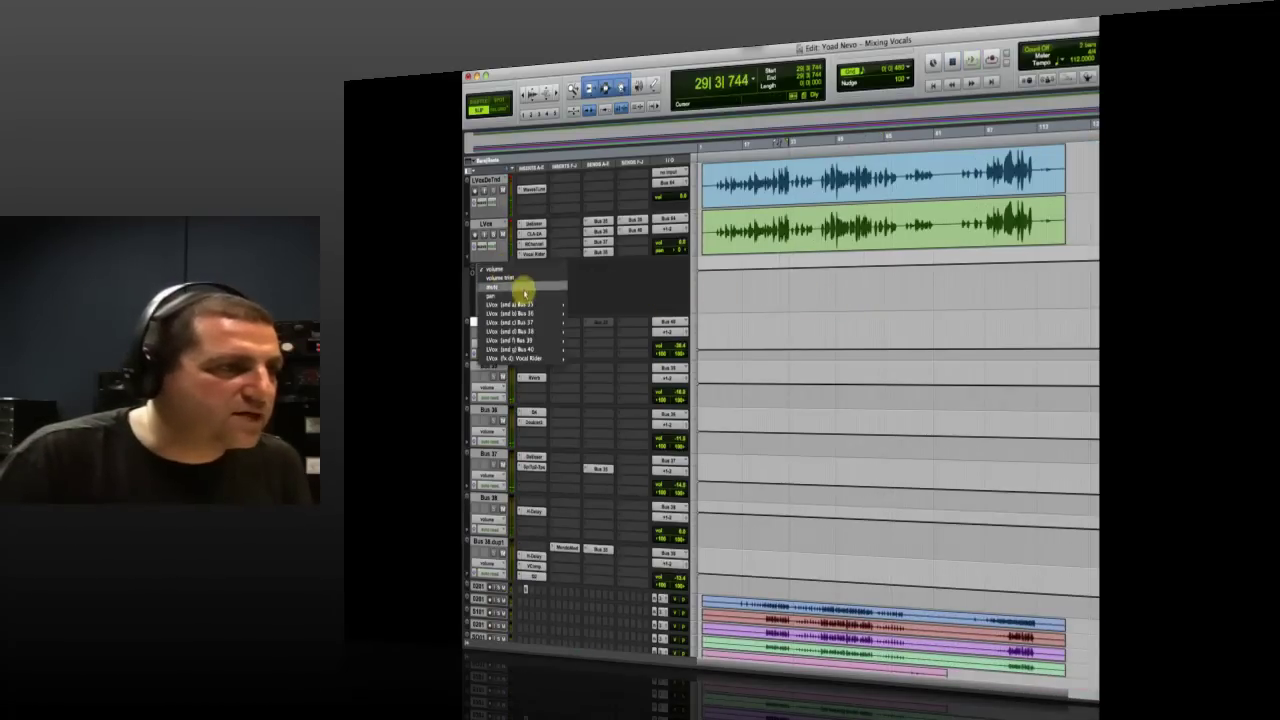
mouse_move(540, 358)
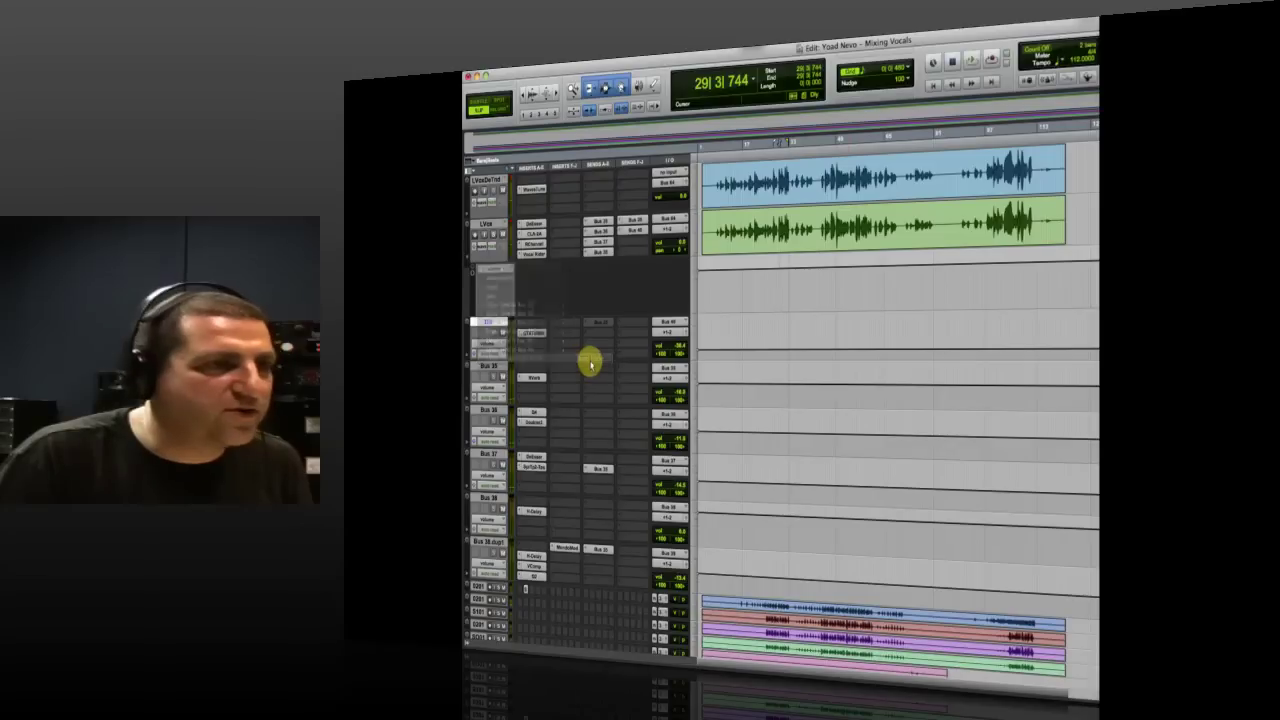
left_click(590, 364)
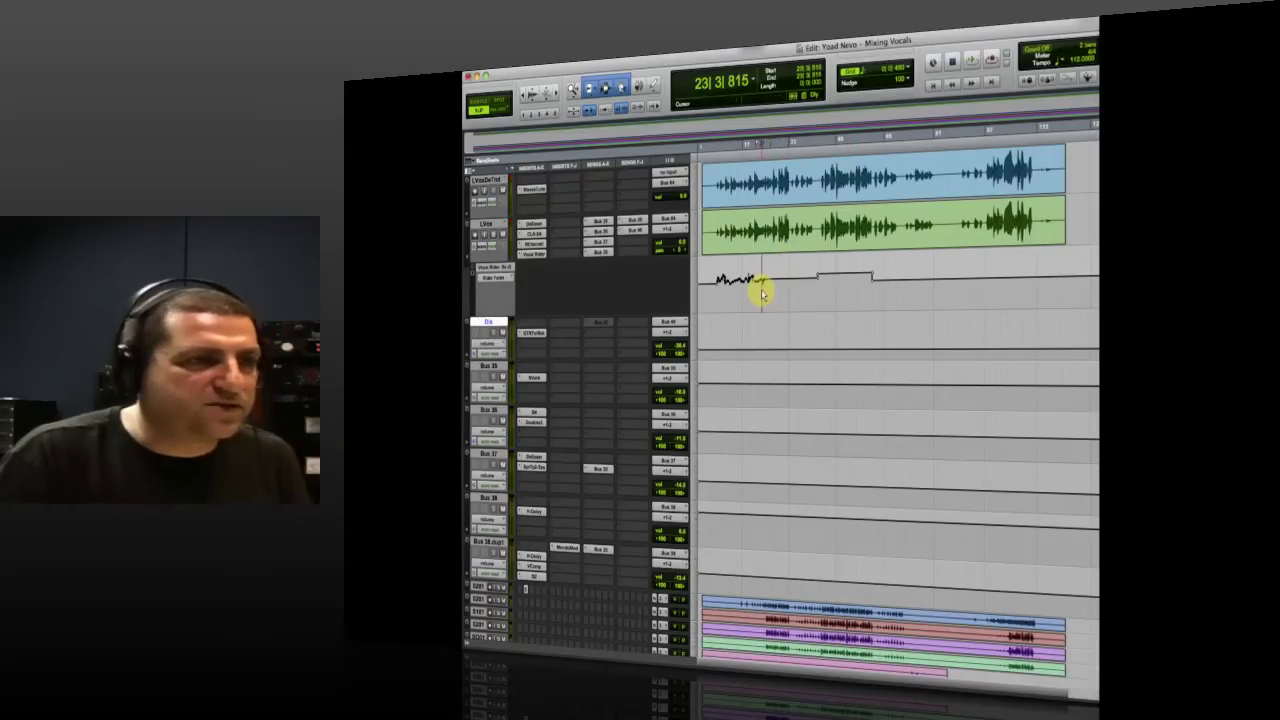
- Play the vocal briefly from 23|3|815 with the Rider Fader automation in view
key("super+bracketright")
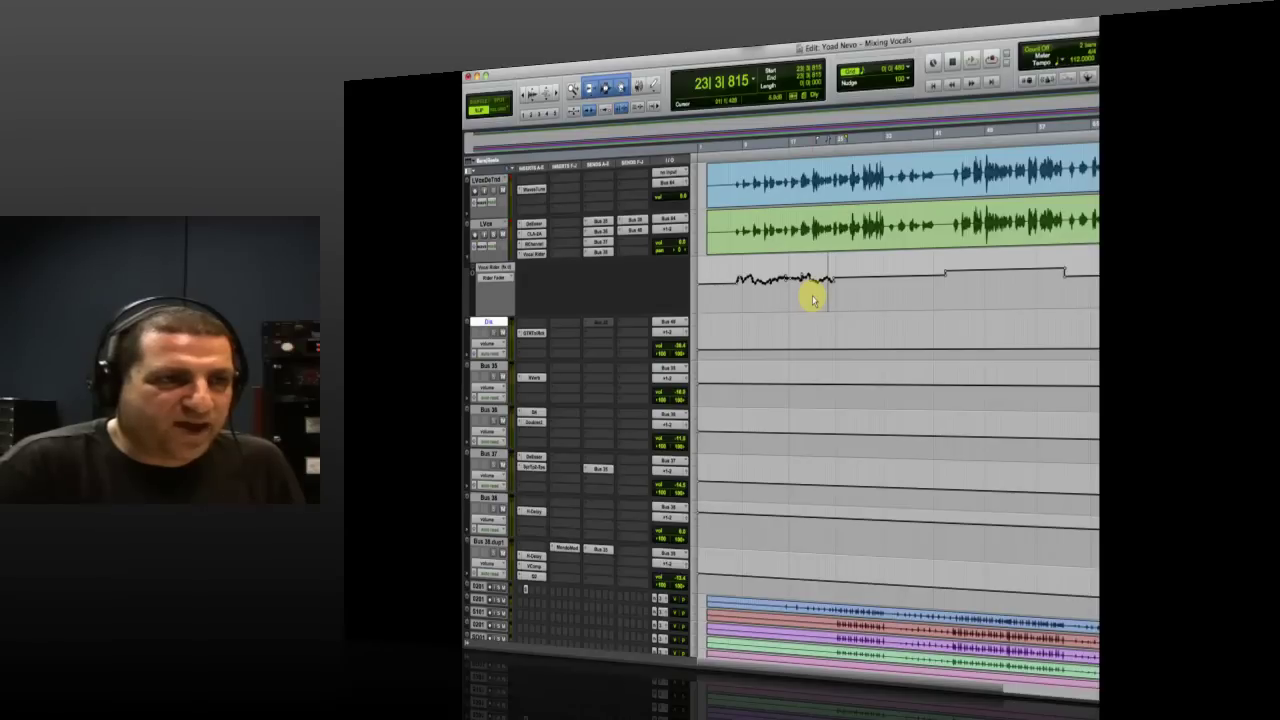
key("space")
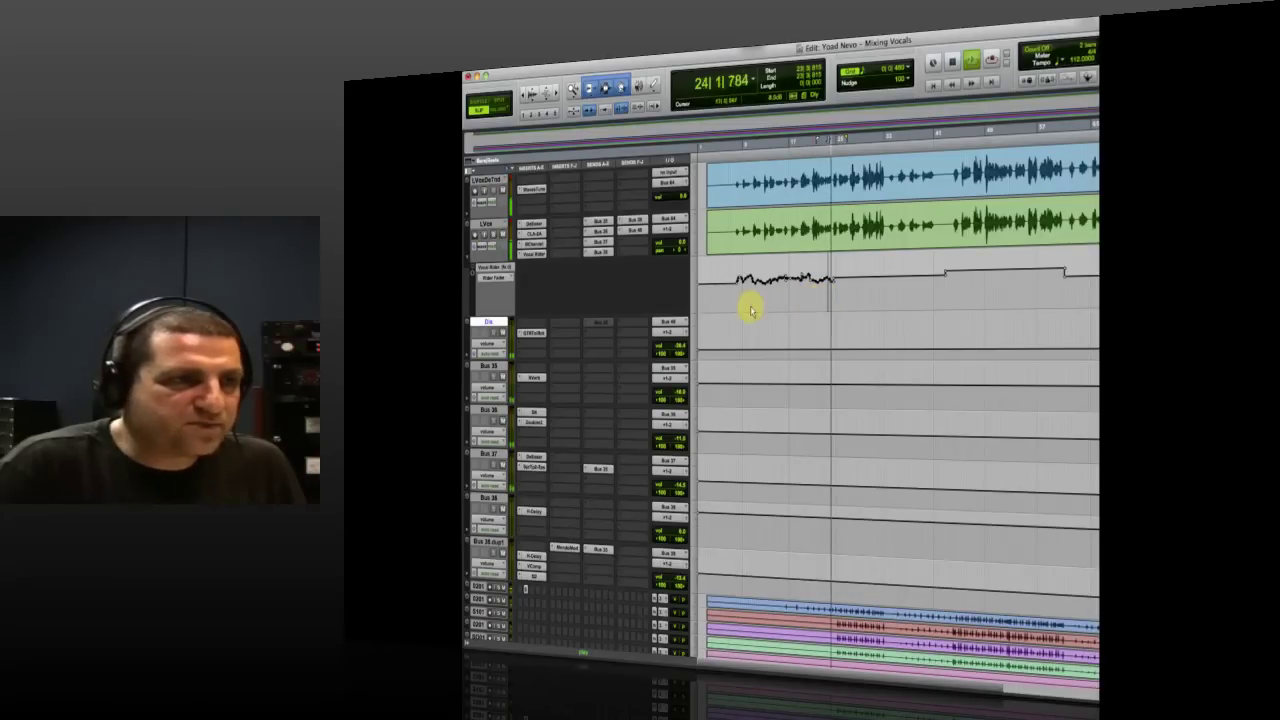
key("space")
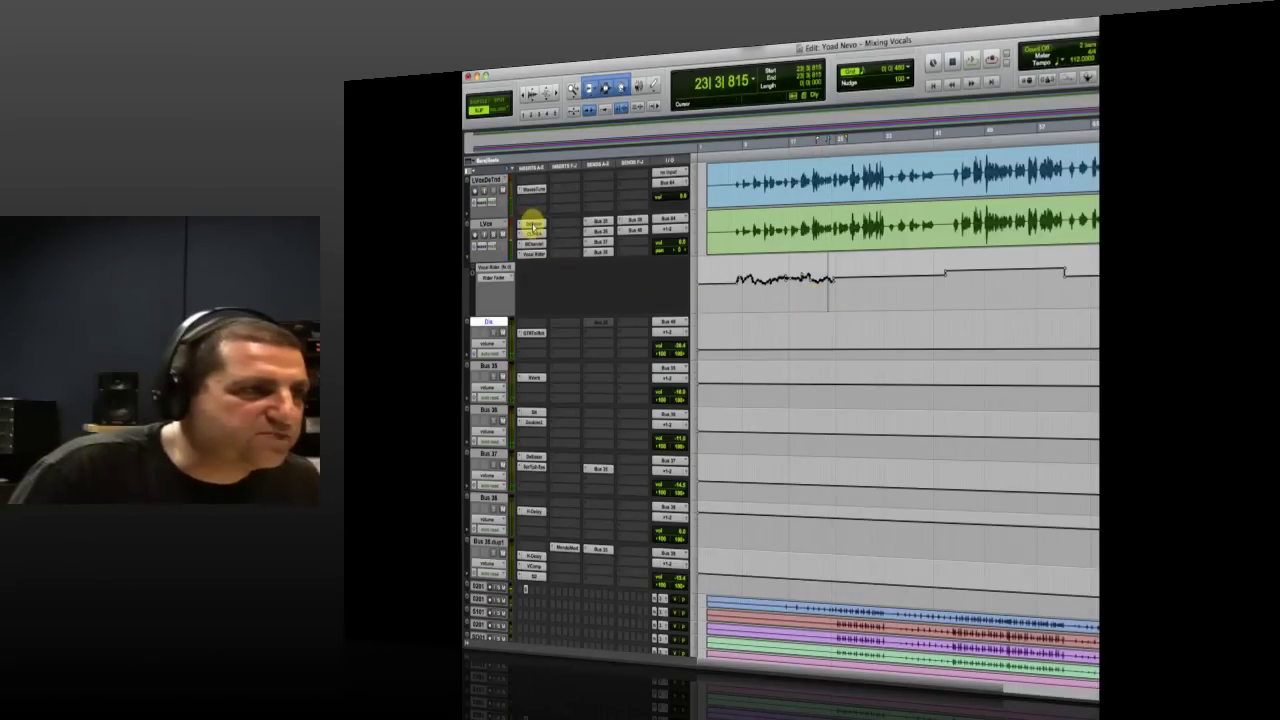
- Insert the RTAS dynamics plug-in C6 (mono) in LVox's first free insert slot and move its window over the tracks
left_click(549, 227)
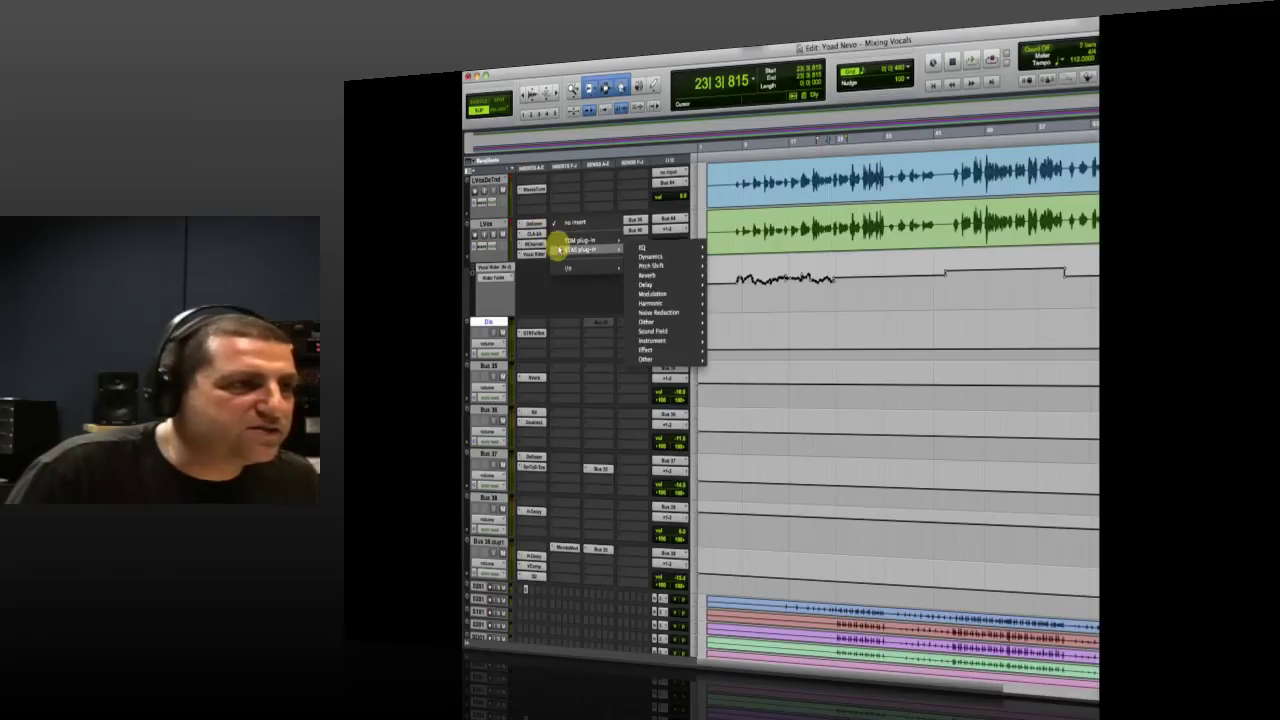
mouse_move(618, 249)
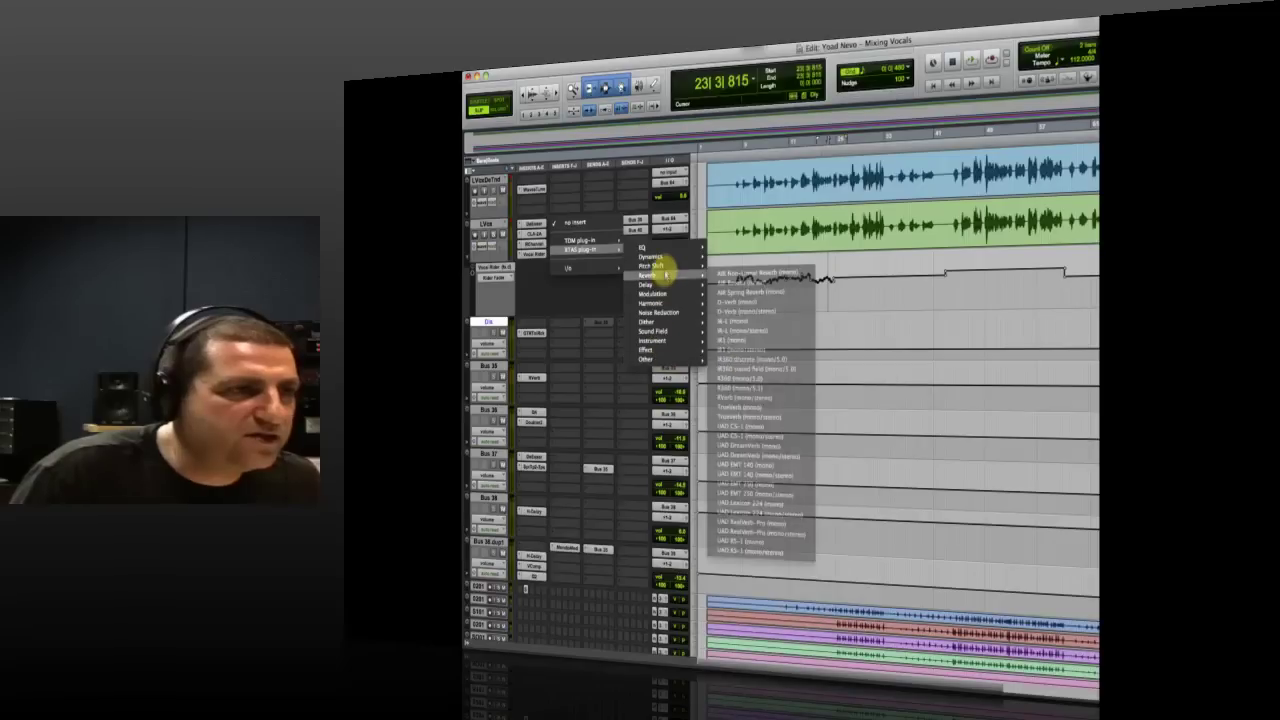
mouse_move(663, 259)
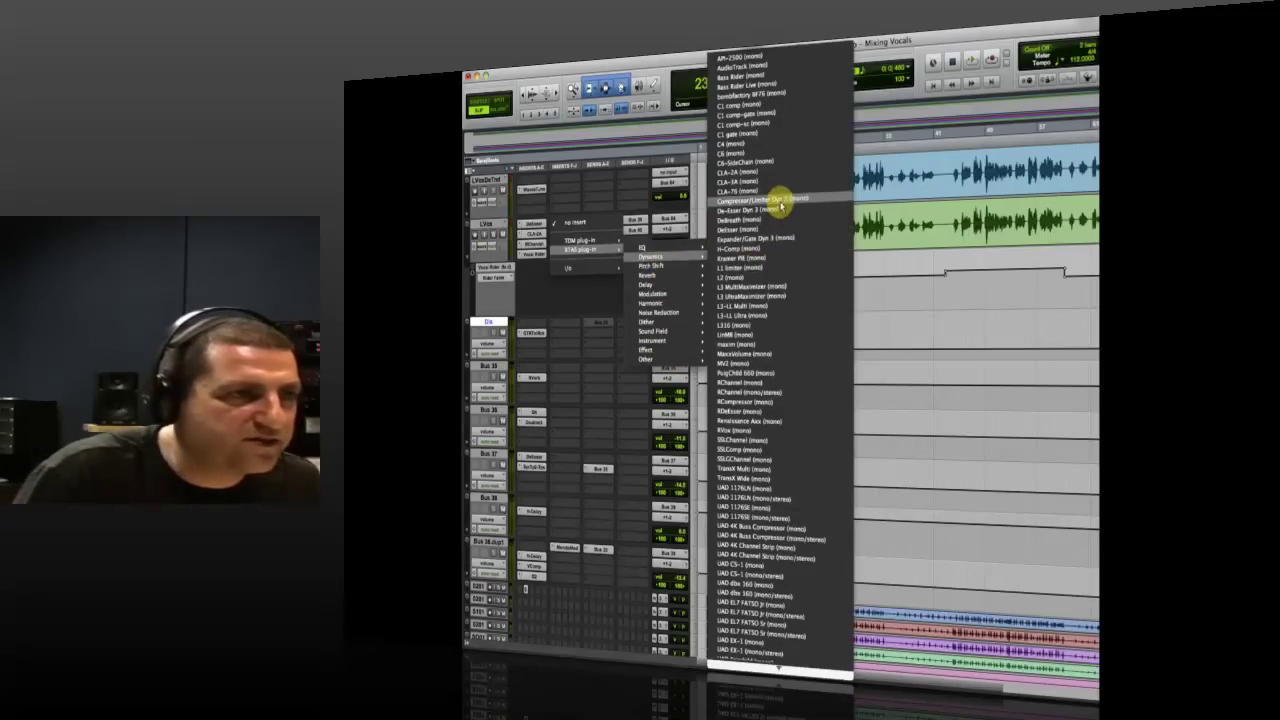
left_click(768, 140)
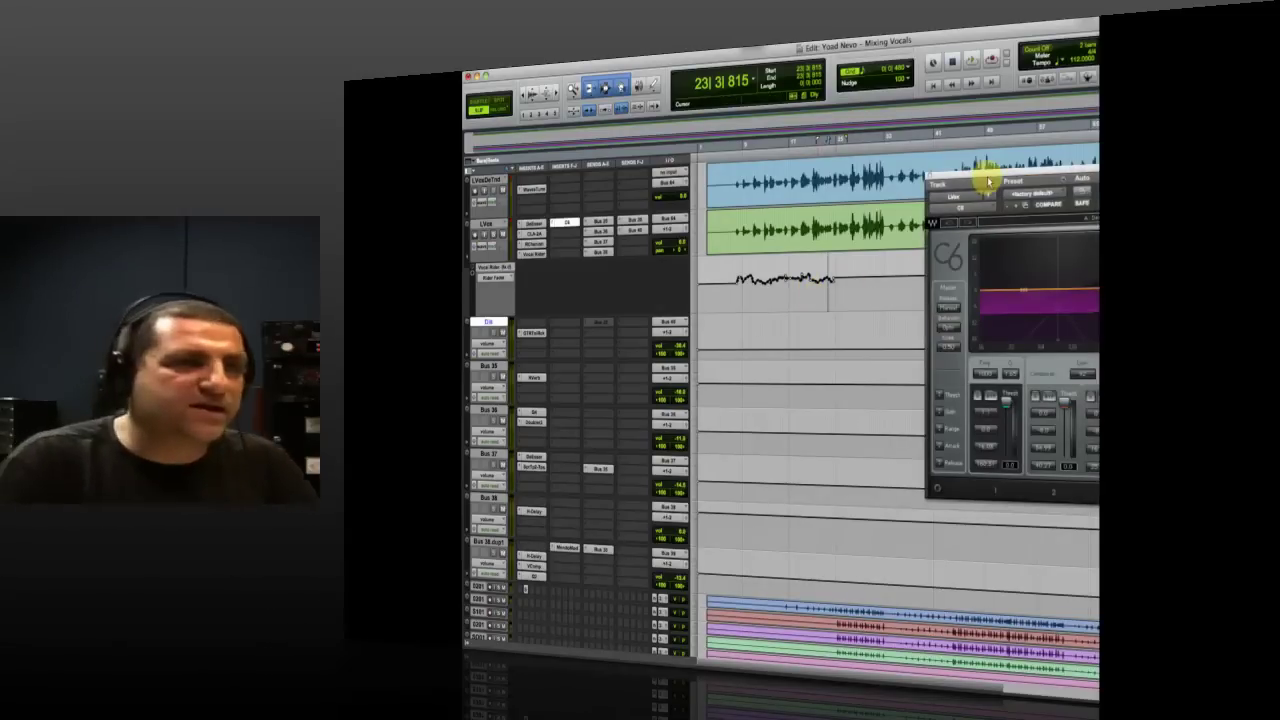
left_click_drag(985, 178, 723, 206)
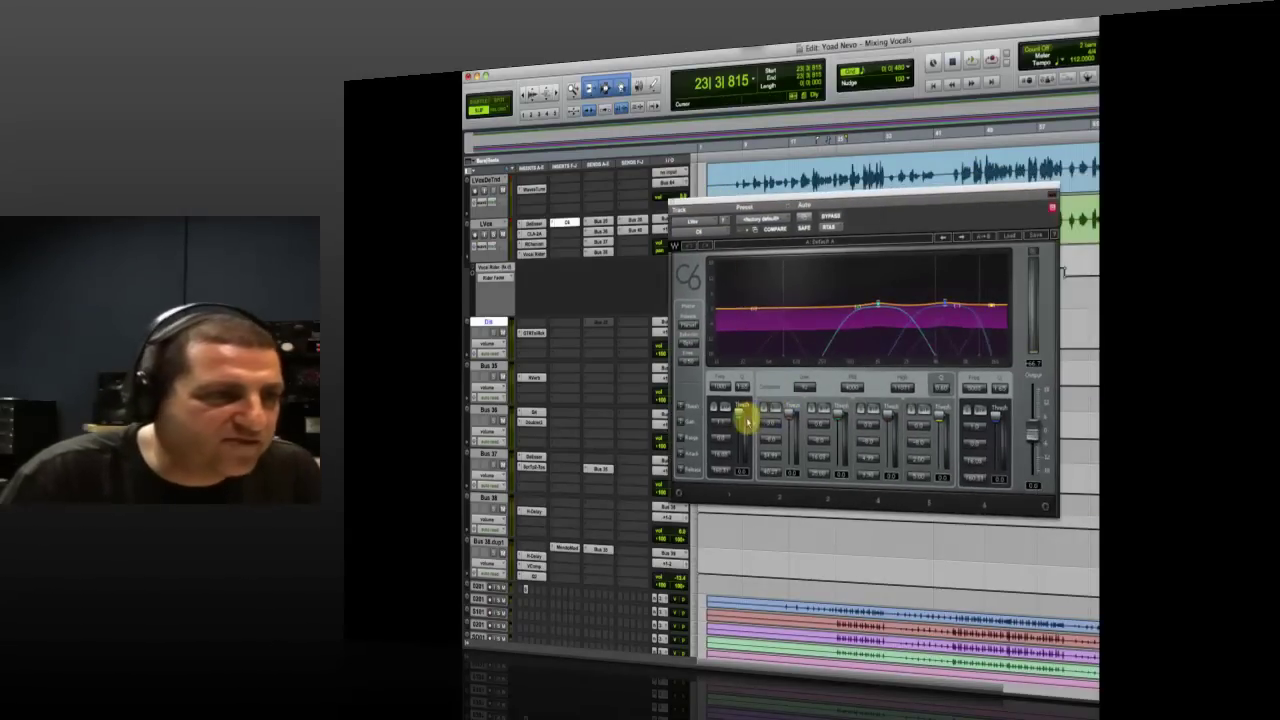
- Bypass bands 1 to 5 in the C6, leaving only band 6 active
left_click(775, 408)
left_click(823, 408)
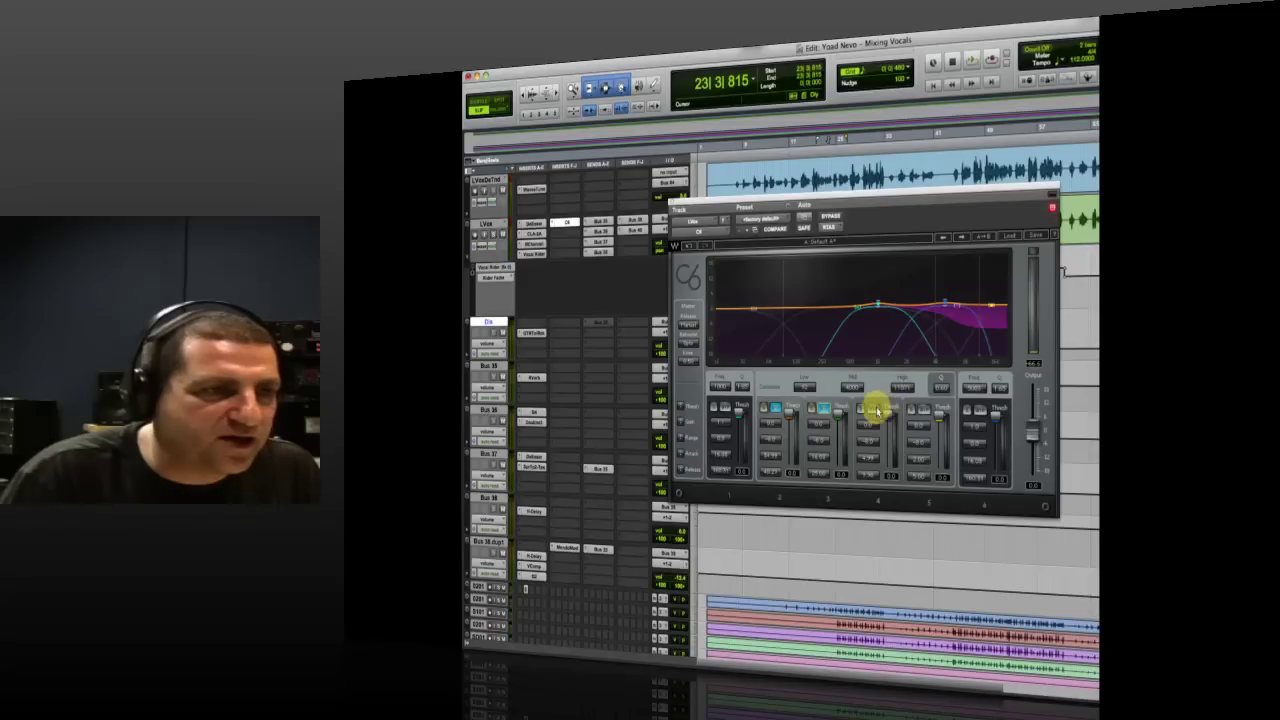
left_click(873, 408)
left_click(921, 408)
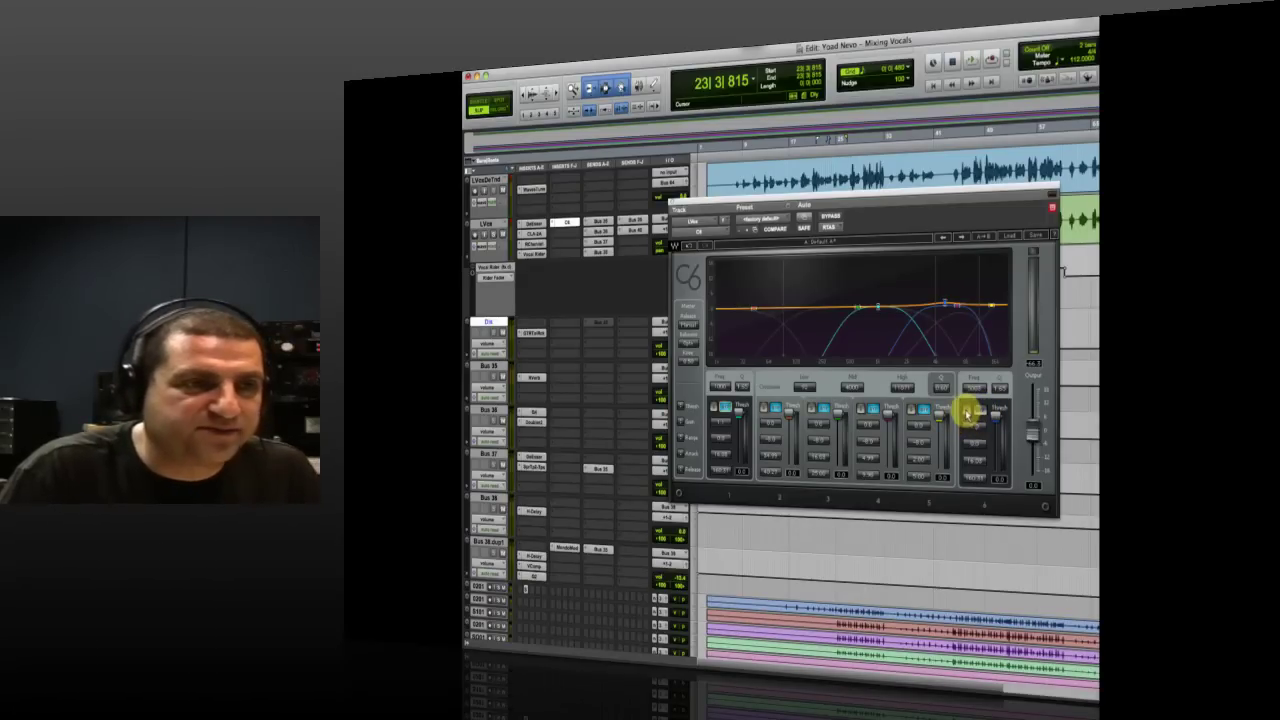
- Lower C6 band 6's threshold and adjust its range and frequency while the vocal plays
key("space")
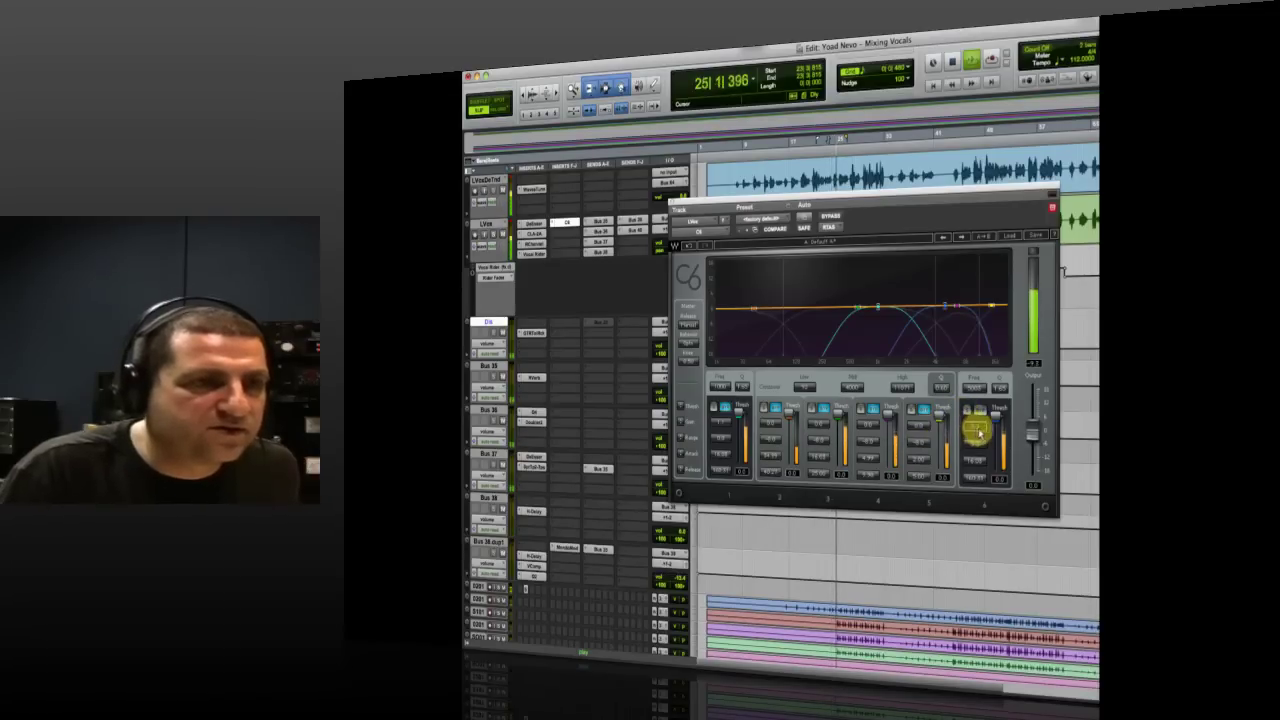
left_click_drag(997, 415, 997, 427)
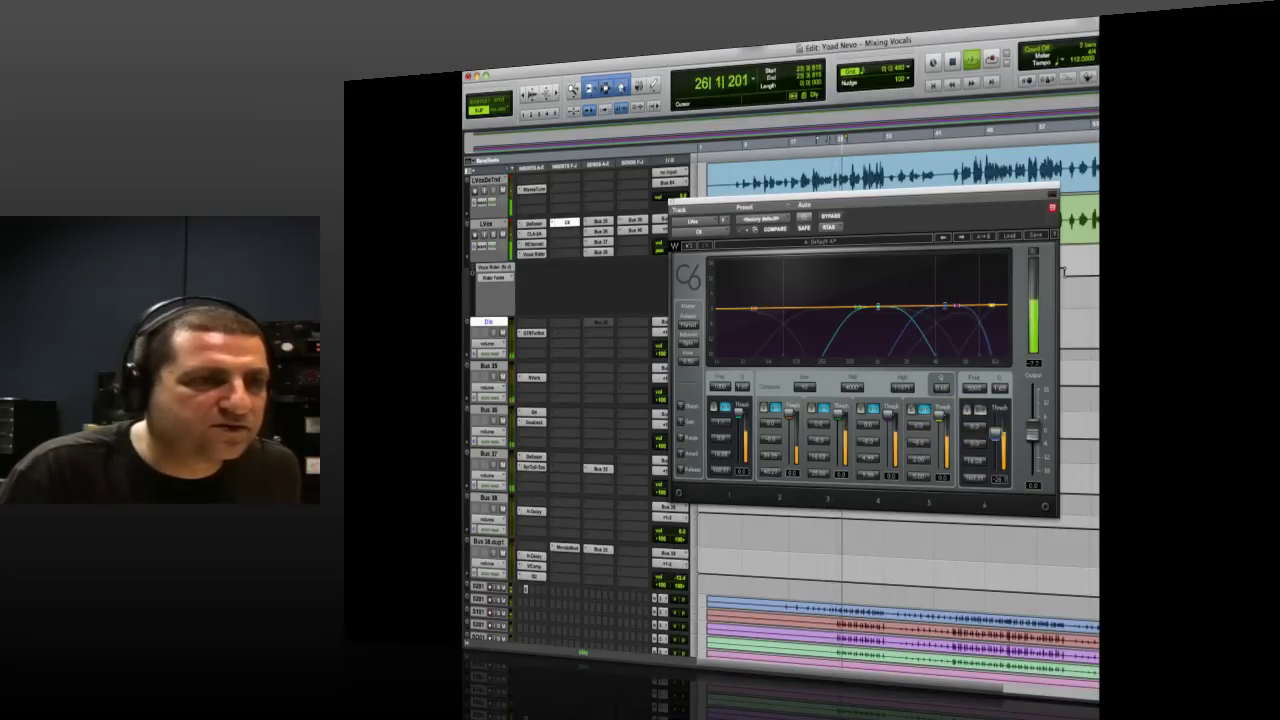
left_click_drag(975, 445, 995, 430)
left_click(981, 427)
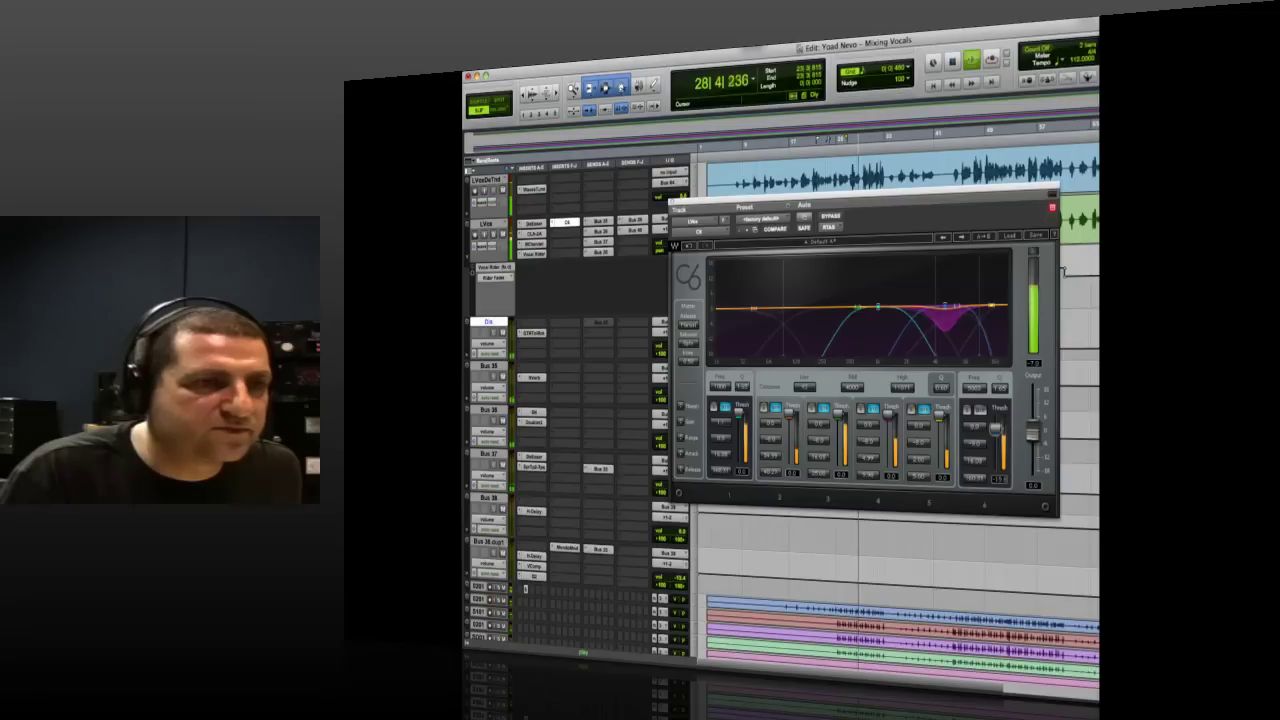
left_click(995, 428)
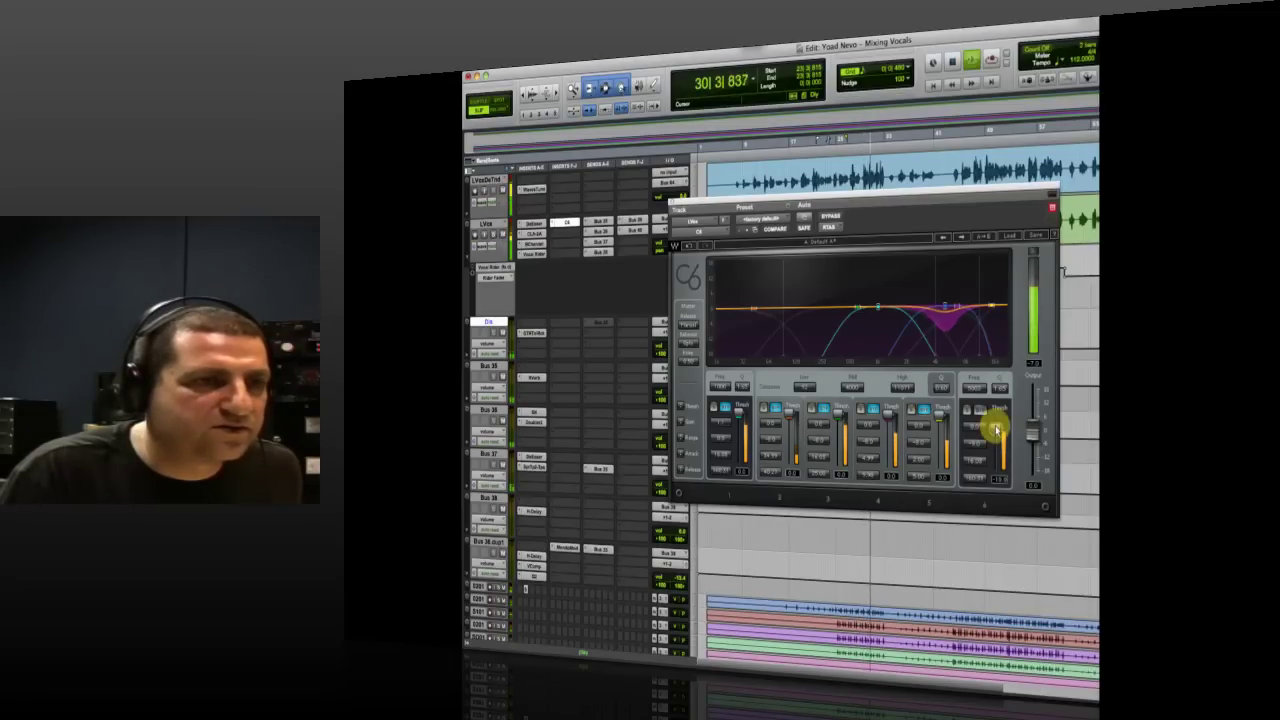
mouse_move(943, 366)
left_mouse_down()
mouse_move(937, 354)
mouse_move(977, 483)
mouse_move(991, 483)
left_mouse_up()
left_click_drag(971, 391, 971, 386)
- Move the C6 window aside, place the cursor at 33|3|363 and audition the processed vocal from there
left_click_drag(803, 195, 955, 307)
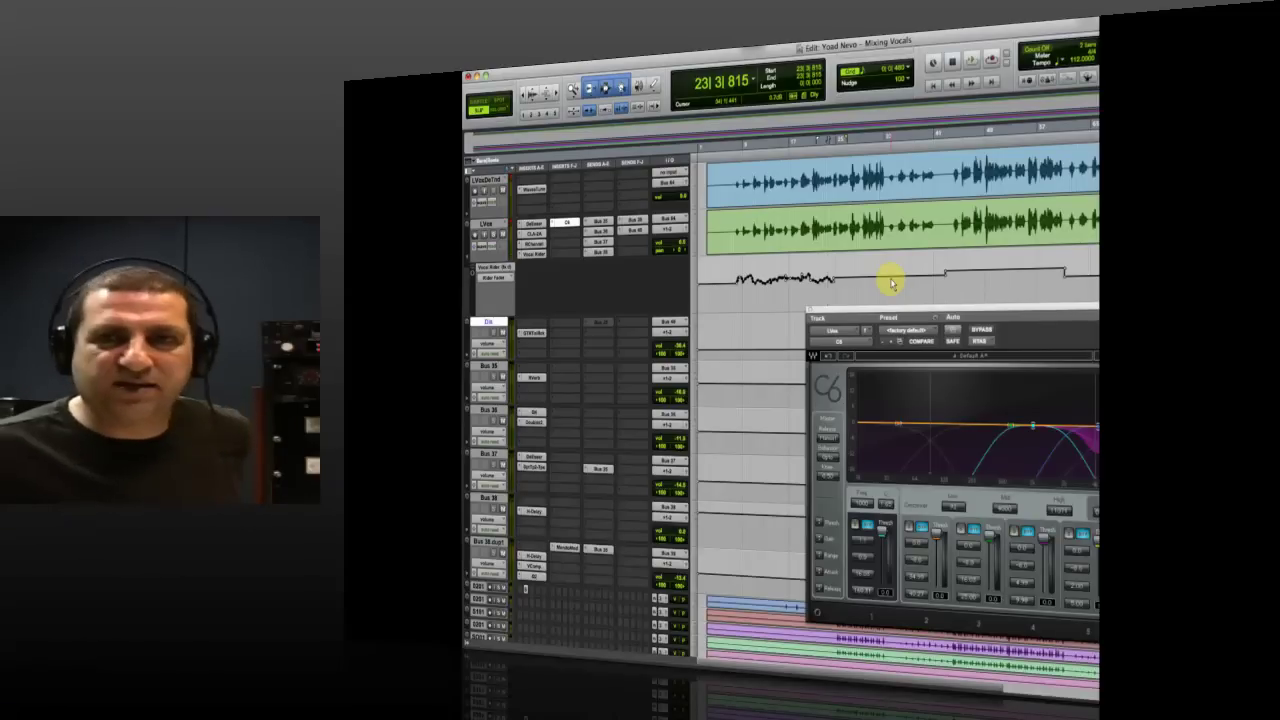
left_click(952, 284)
left_click(886, 284)
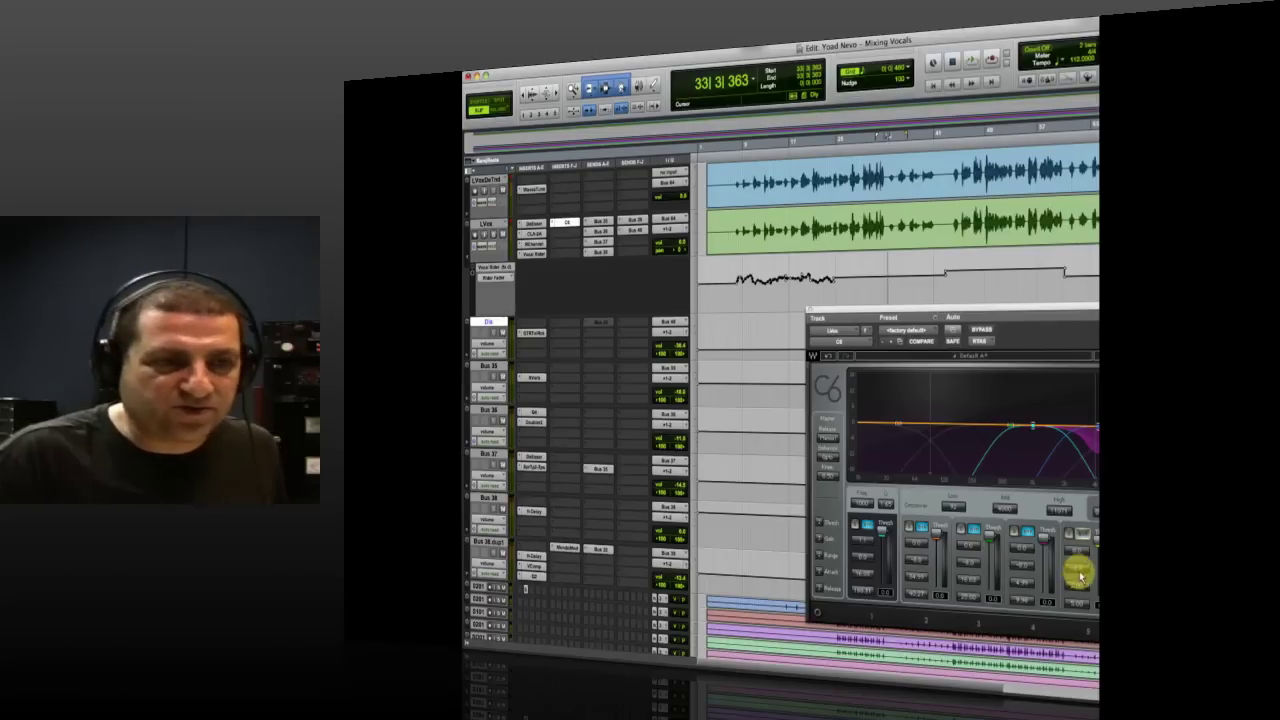
key("space")
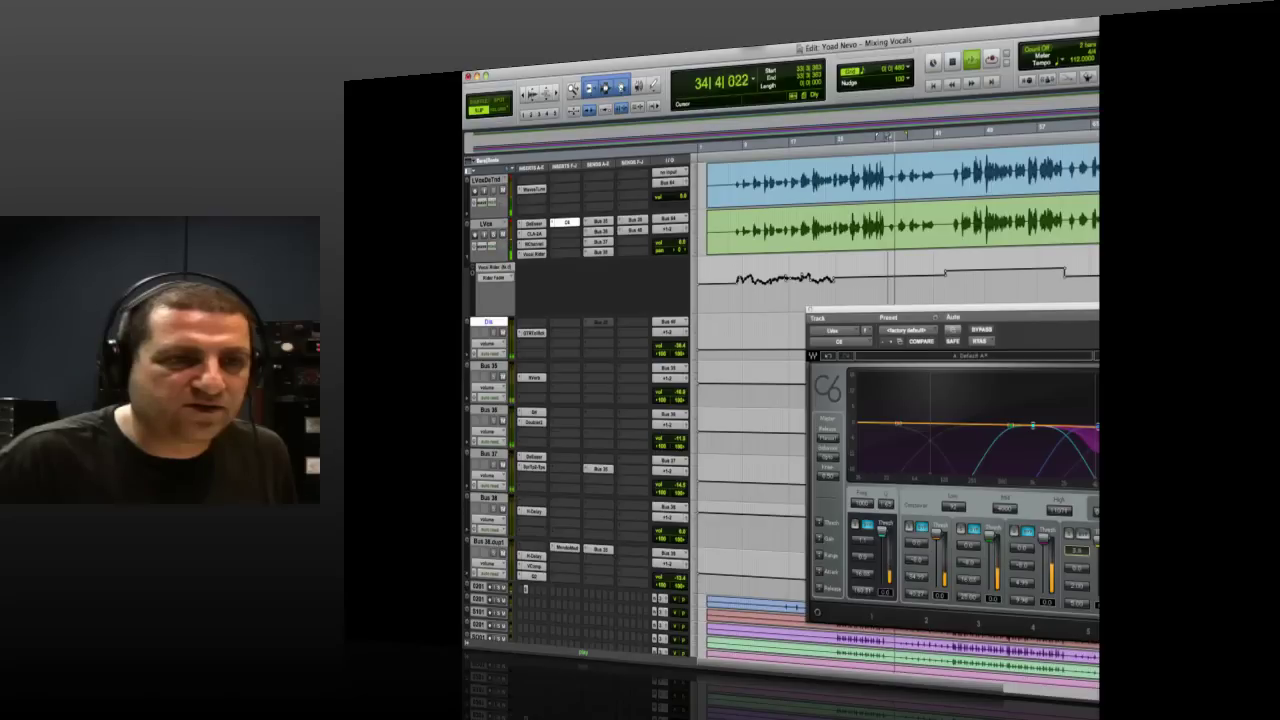
key("space")
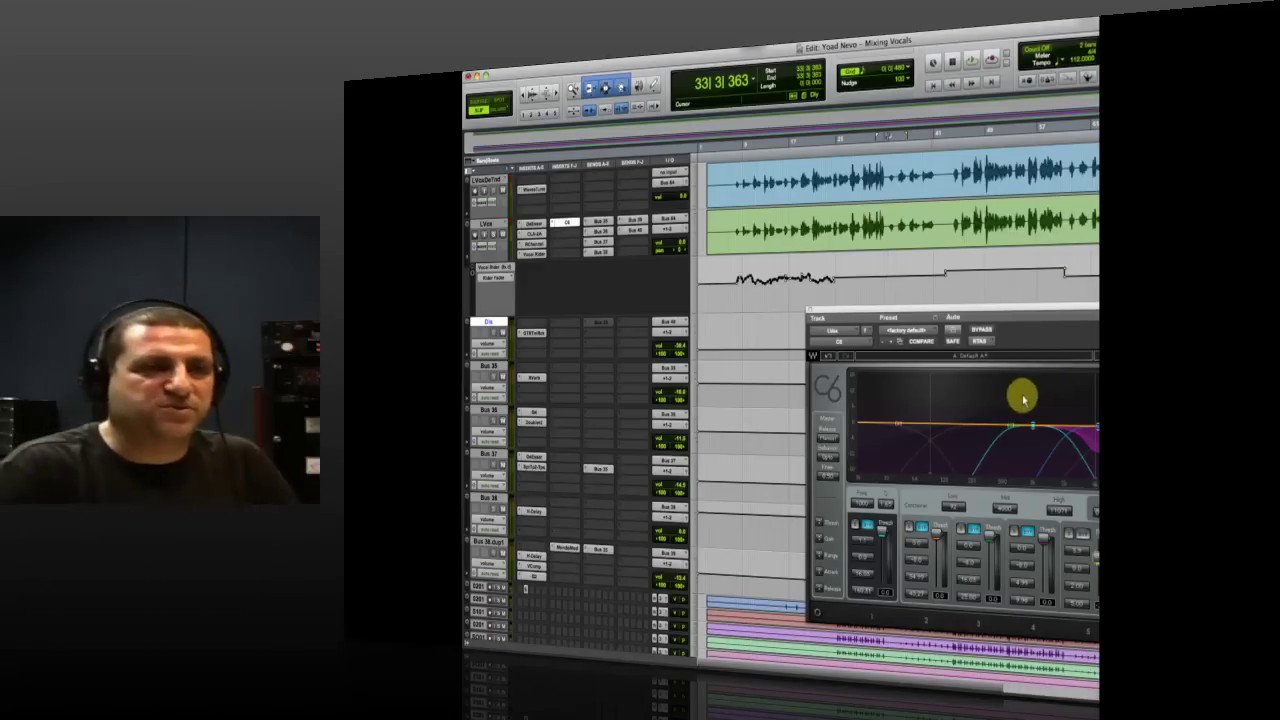
- Bring the full C6 window back into view and adjust band 5's threshold and range while the vocal plays
key("space")
left_click_drag(1040, 313, 914, 290)
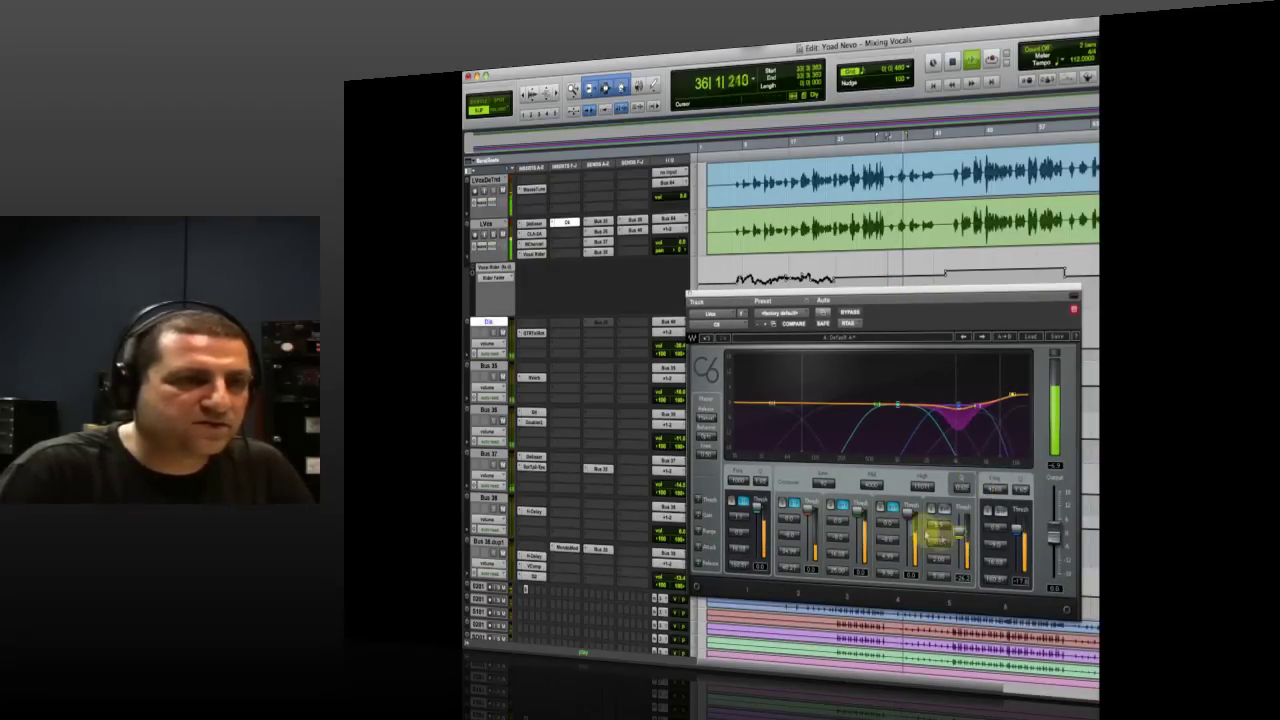
left_click_drag(955, 537, 932, 538)
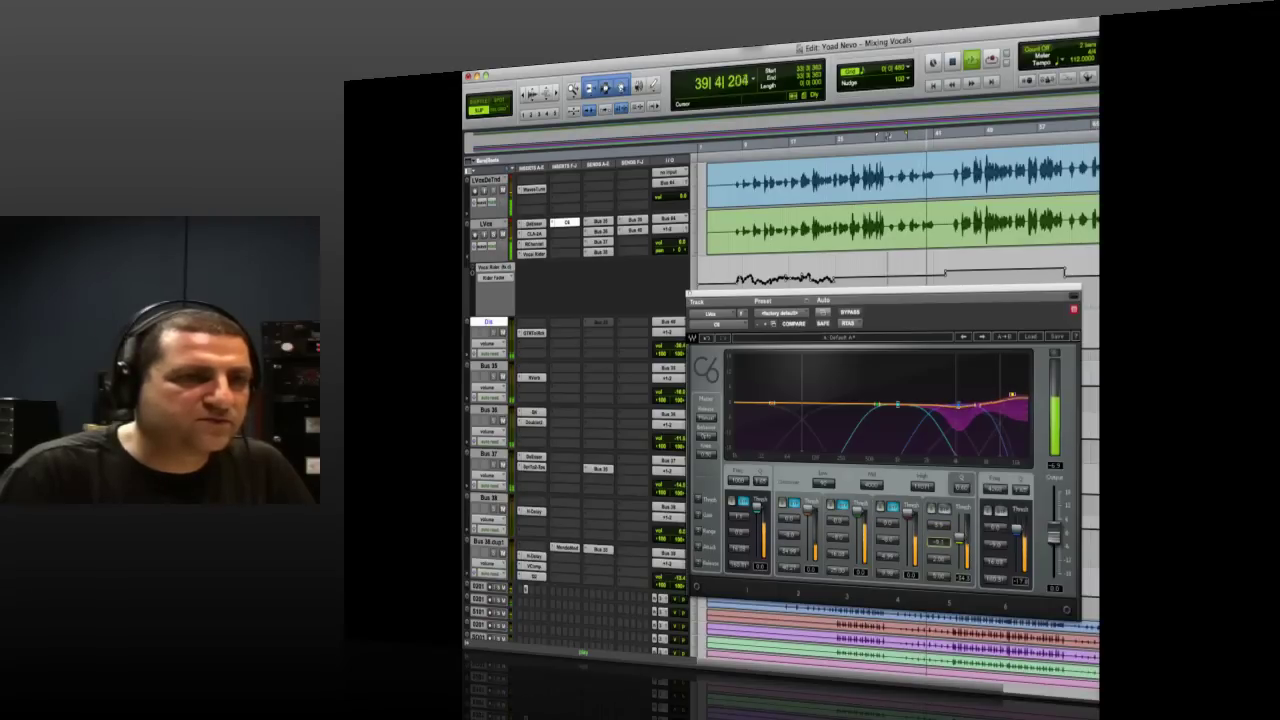
left_click_drag(934, 540, 938, 541)
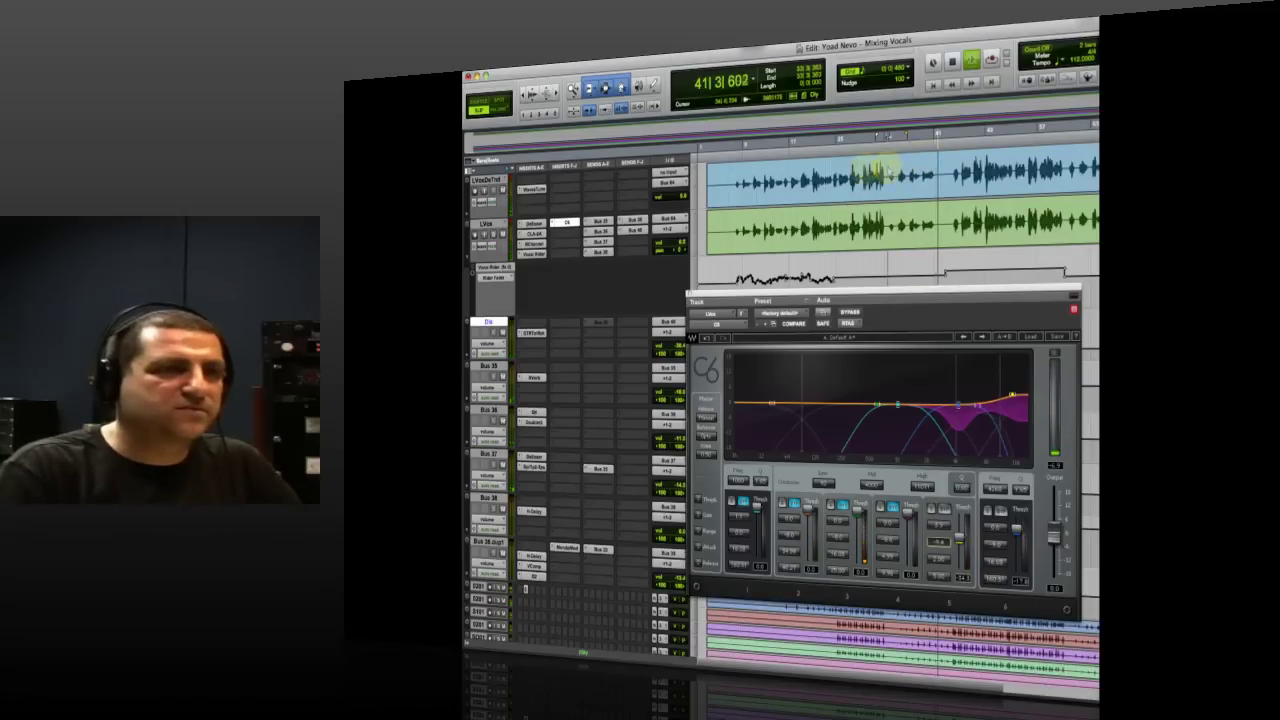
- Audition the vocal from 17|1|143 with the C6 active
left_click(787, 172)
key("space")
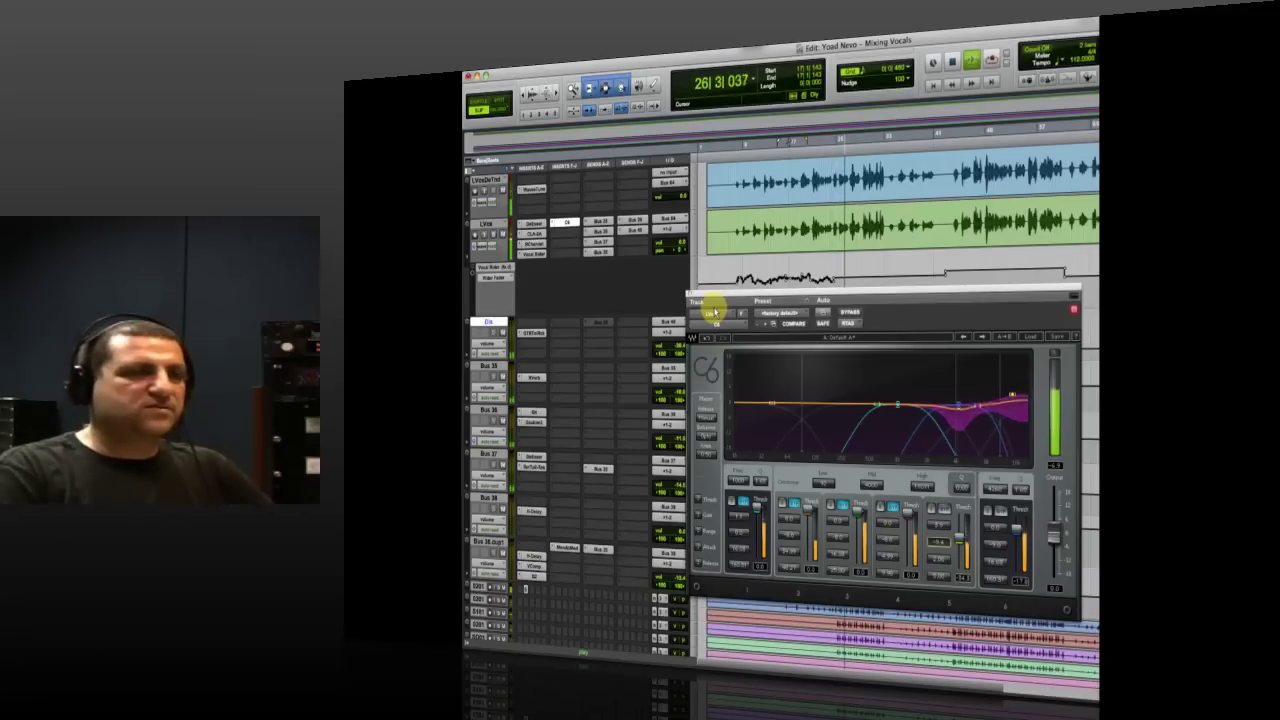
key("space")
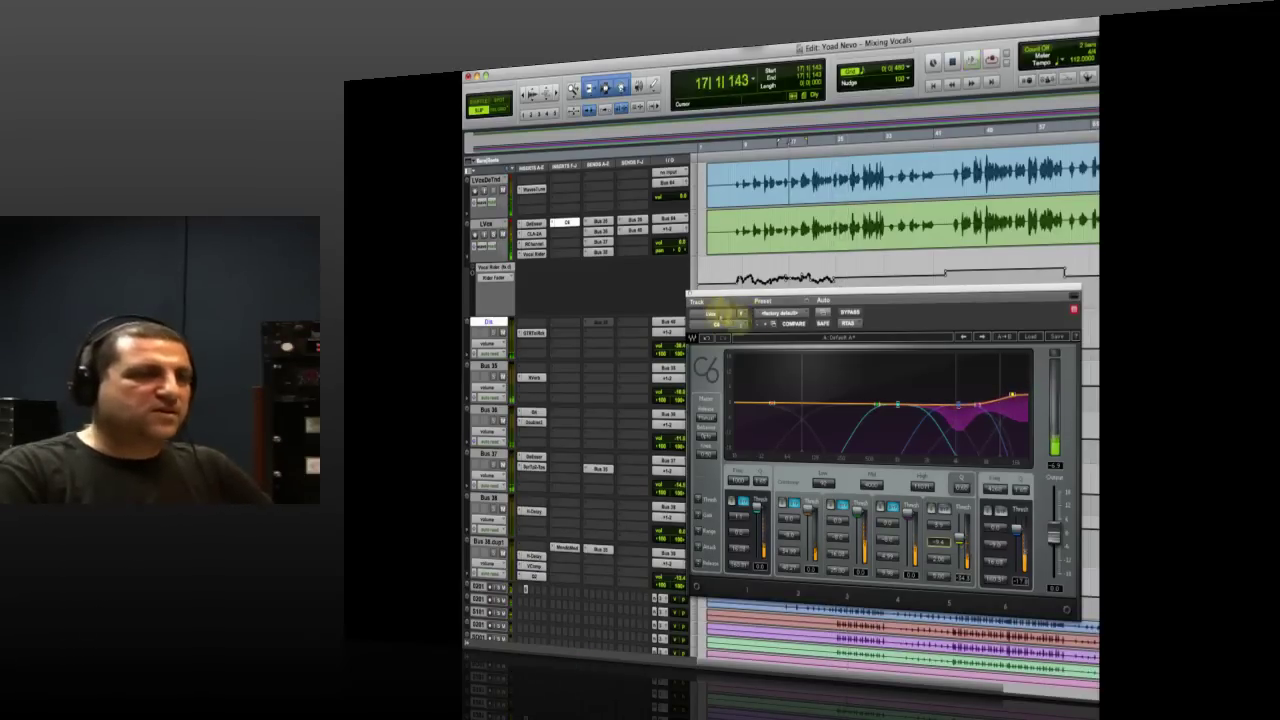
- Bypass both the C6 and the DeEsser on LVox and play the vocal for comparison
left_click(849, 312)
left_click(533, 223)
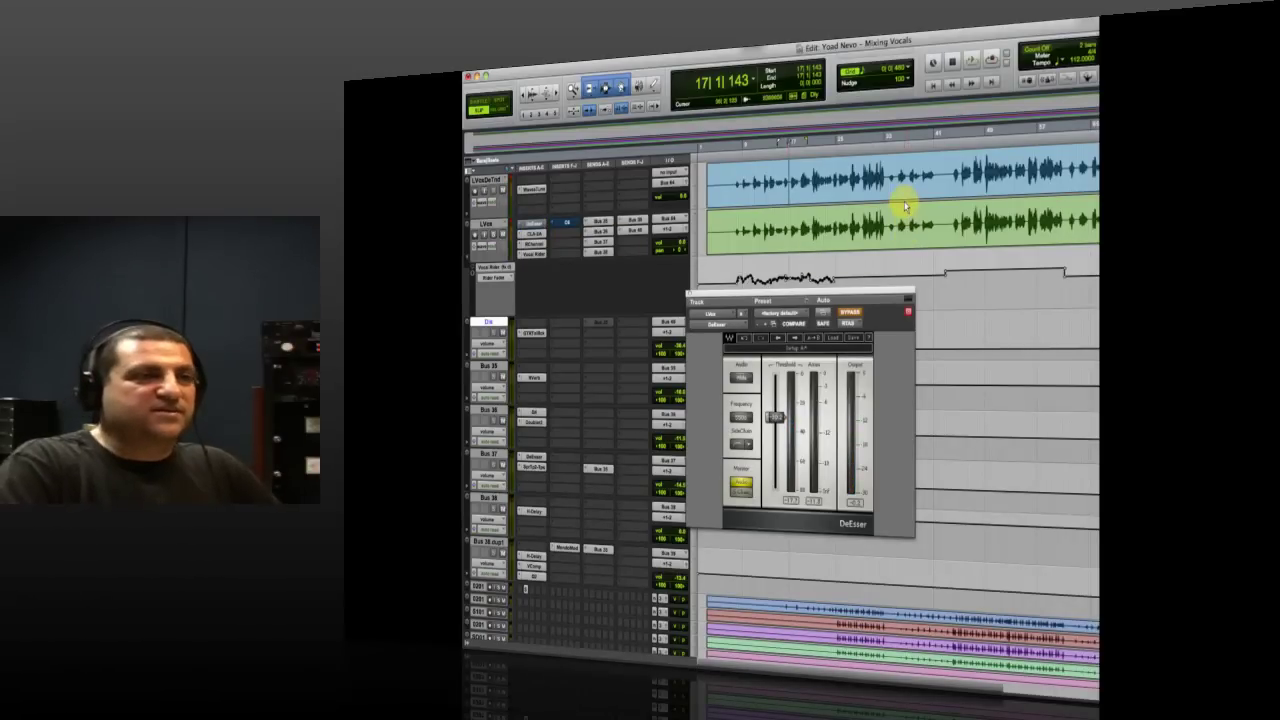
key("space")
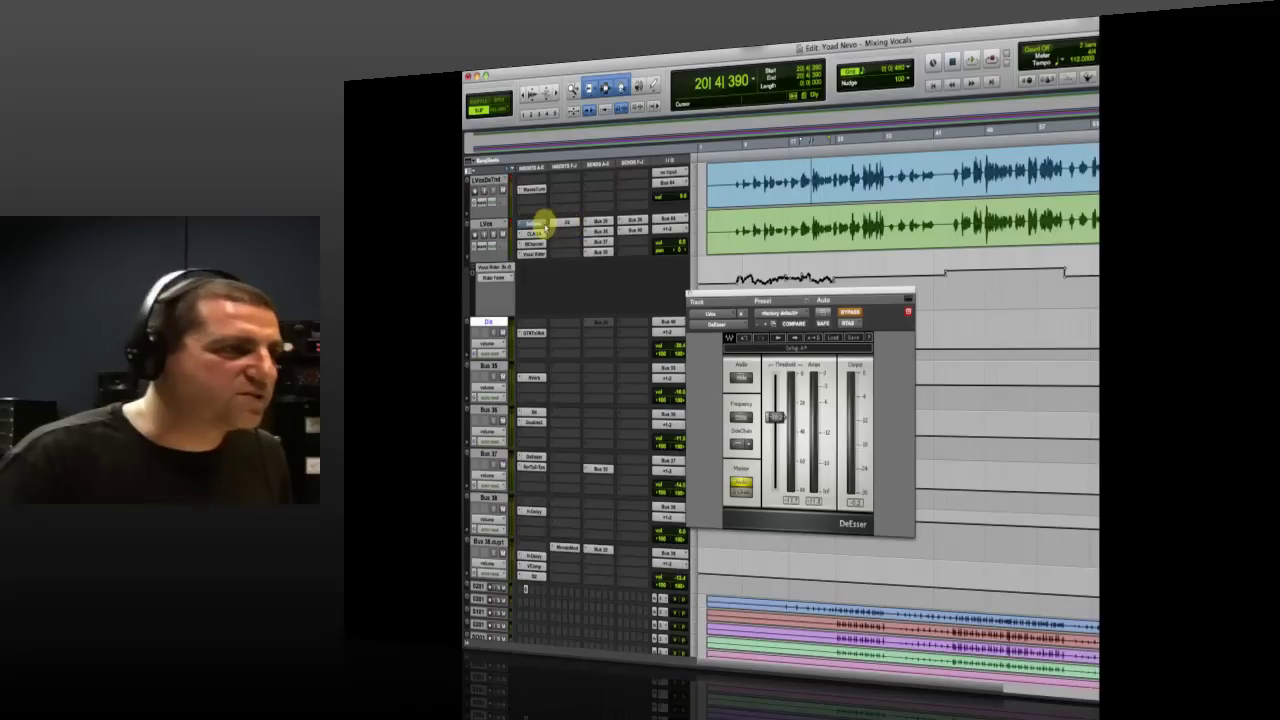
- Re-enable LVox's DeEsser, switch its Audio mode, and audition the vocal from 20|4|390
key("space")
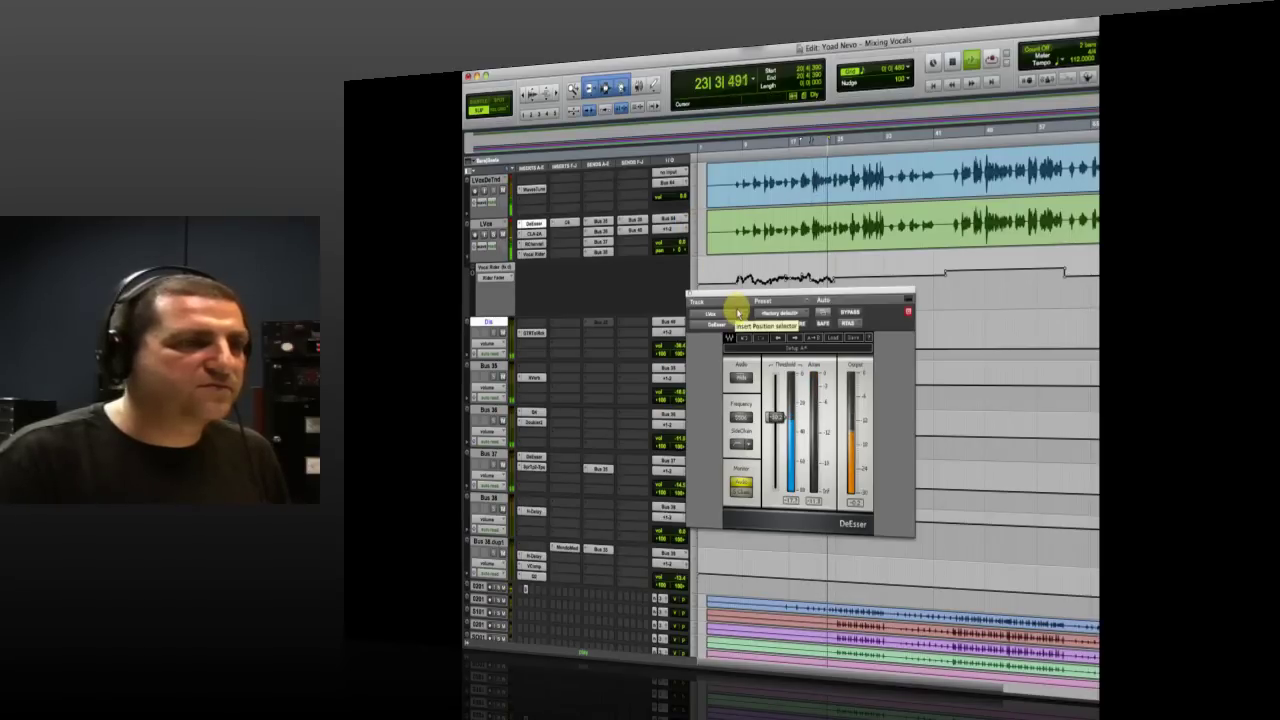
key("space")
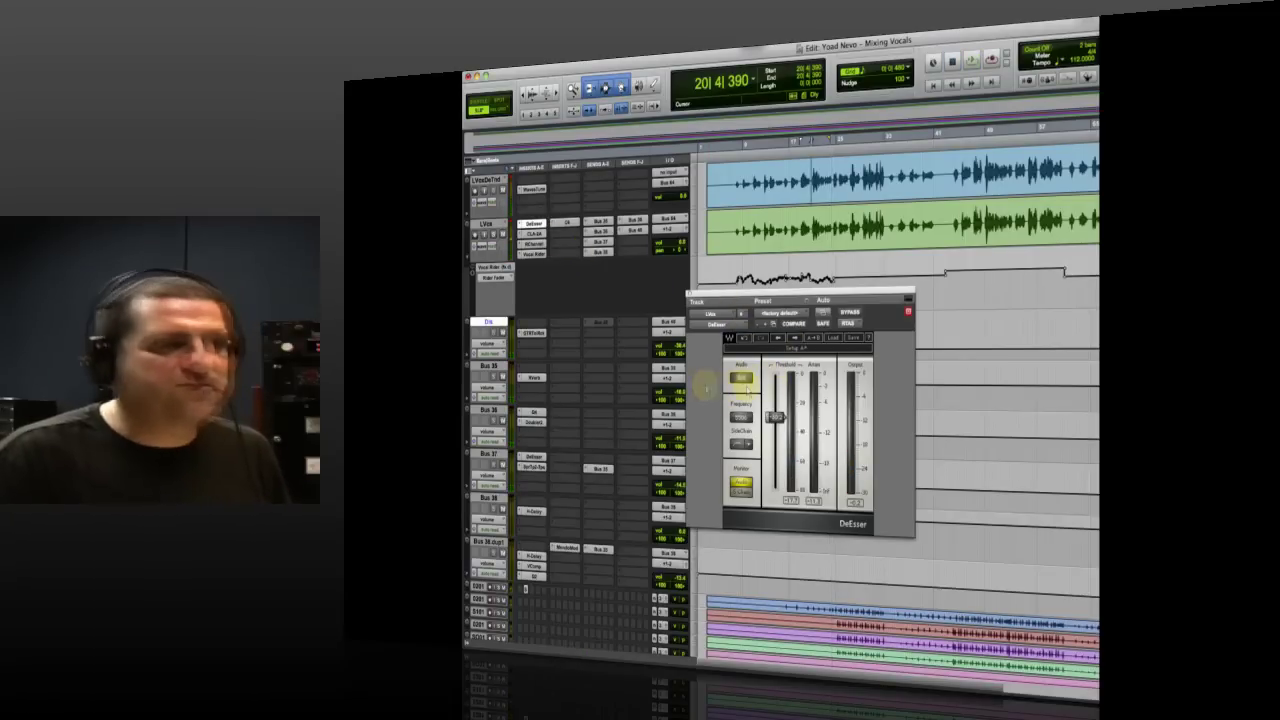
left_click(735, 382)
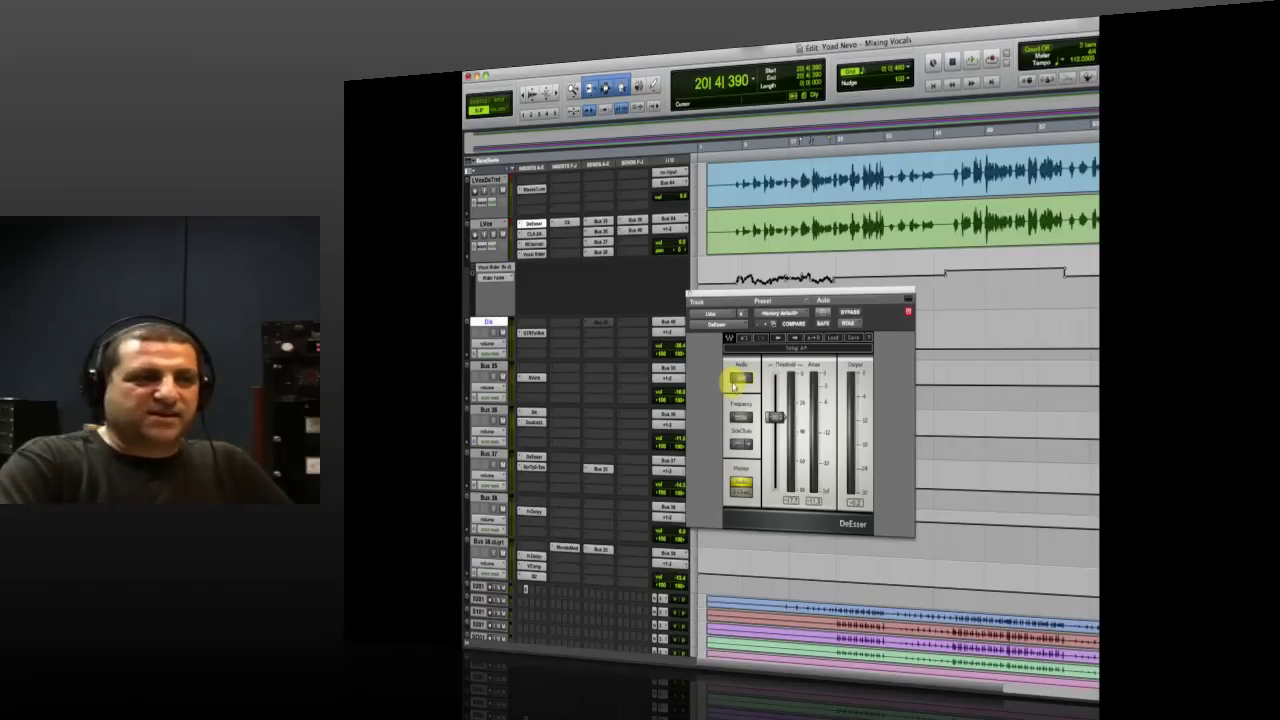
key("space")
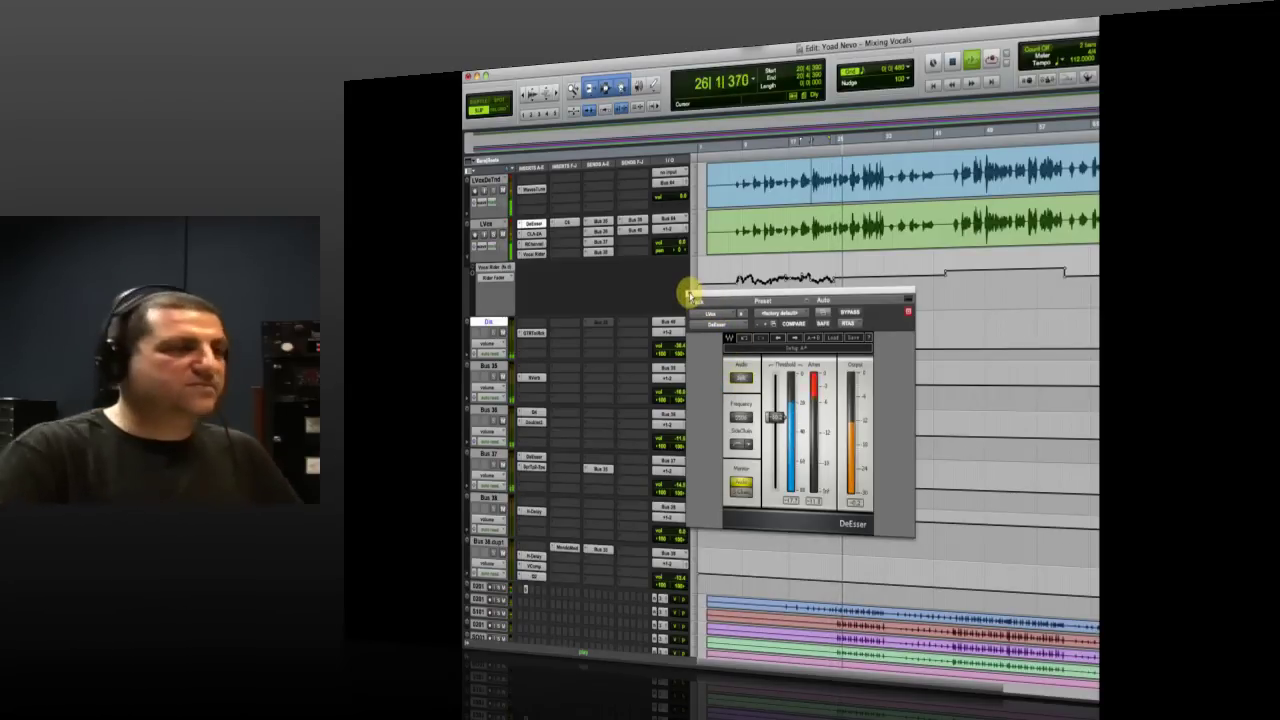
key("space")
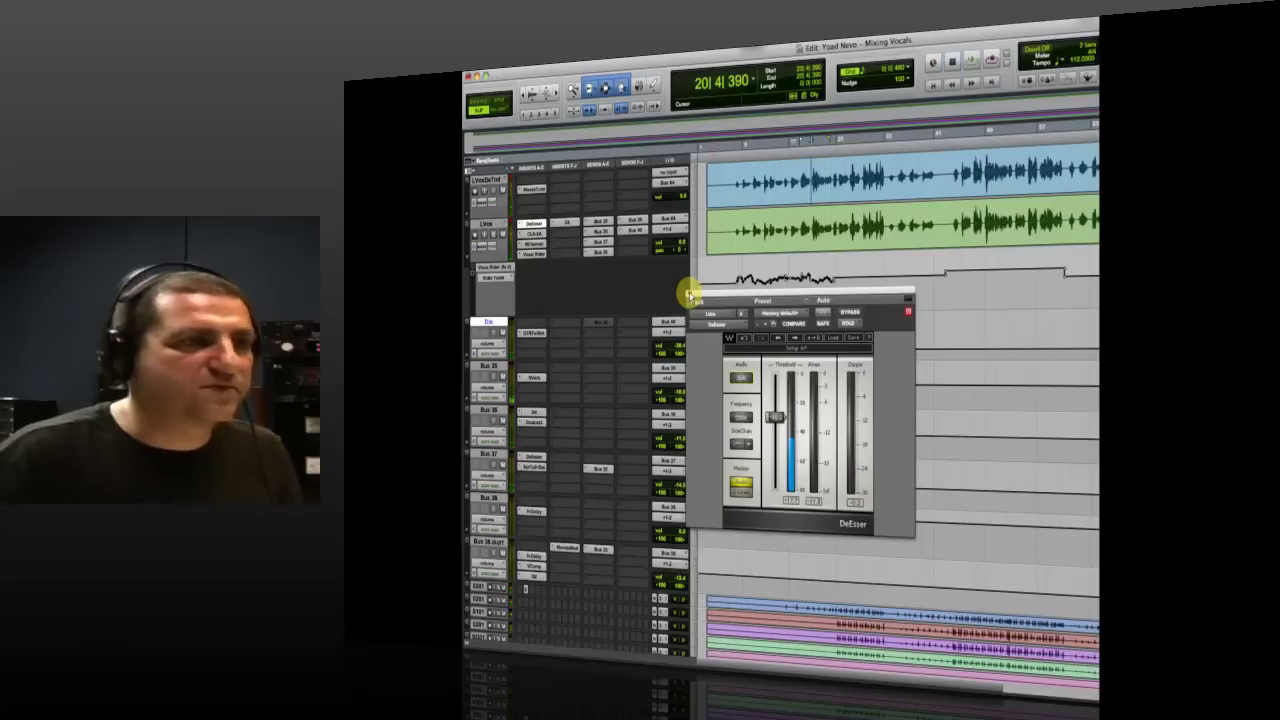
- Close the DeEsser and play the lead vocal from 7|2|633
left_click(689, 296)
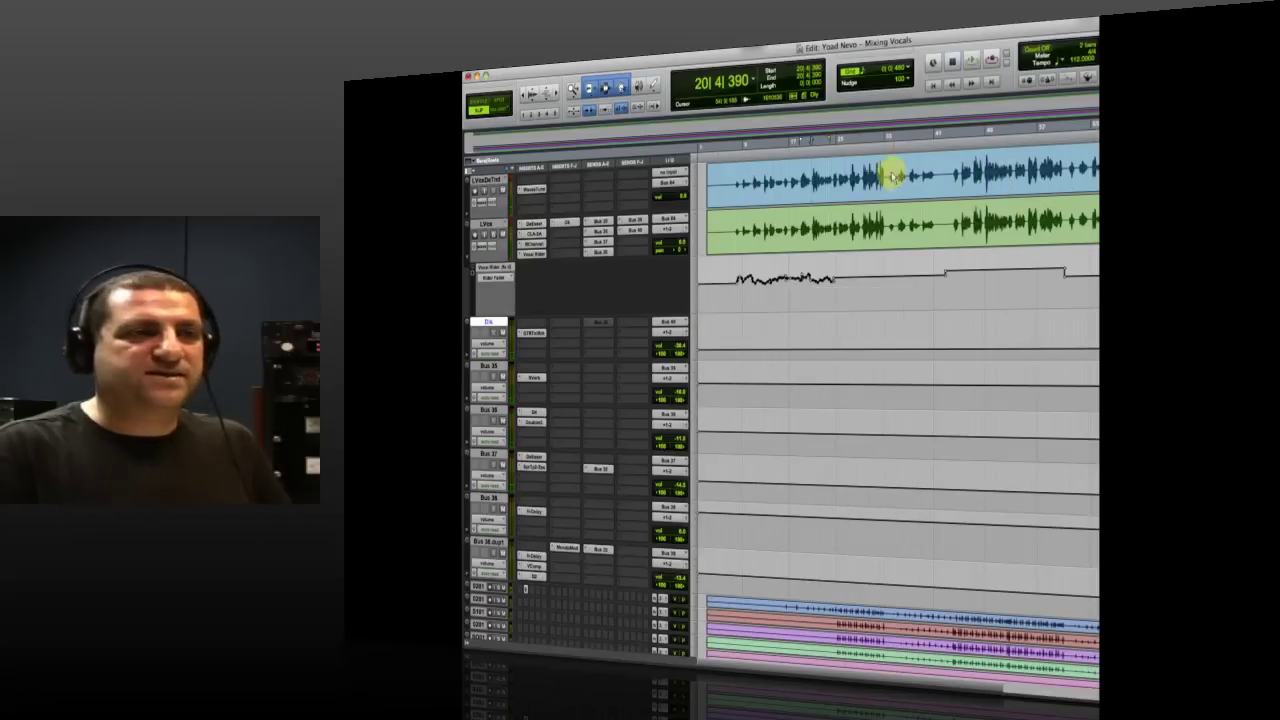
left_click_drag(733, 183, 1098, 183)
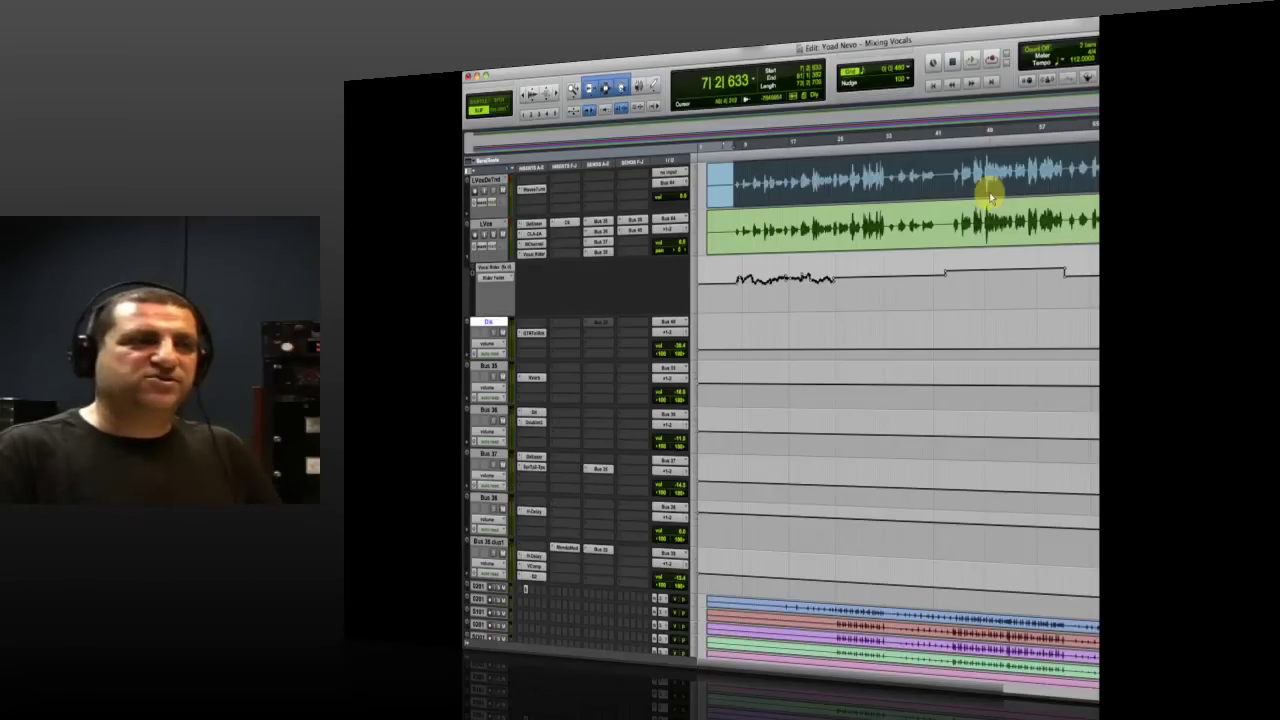
key("space")
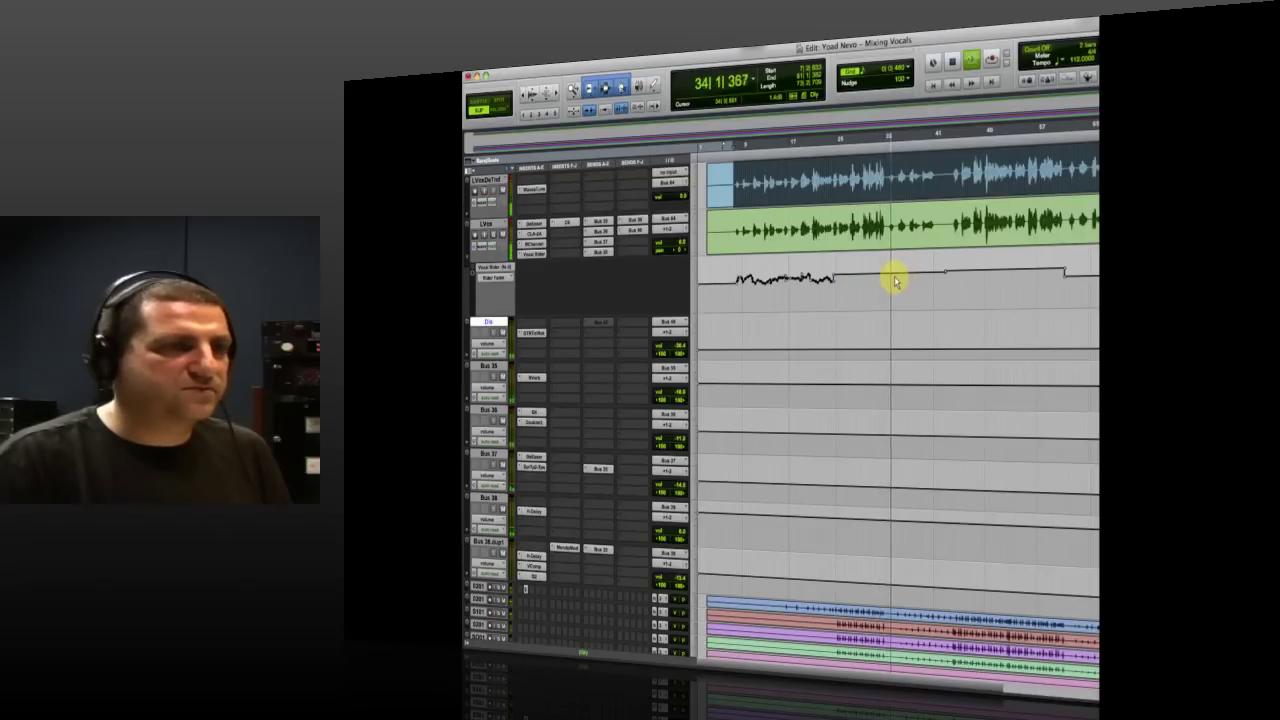
- Lower LVox's Rider Fader automation between about bars 34 and 43 during playback
left_click_drag(888, 284, 946, 277)
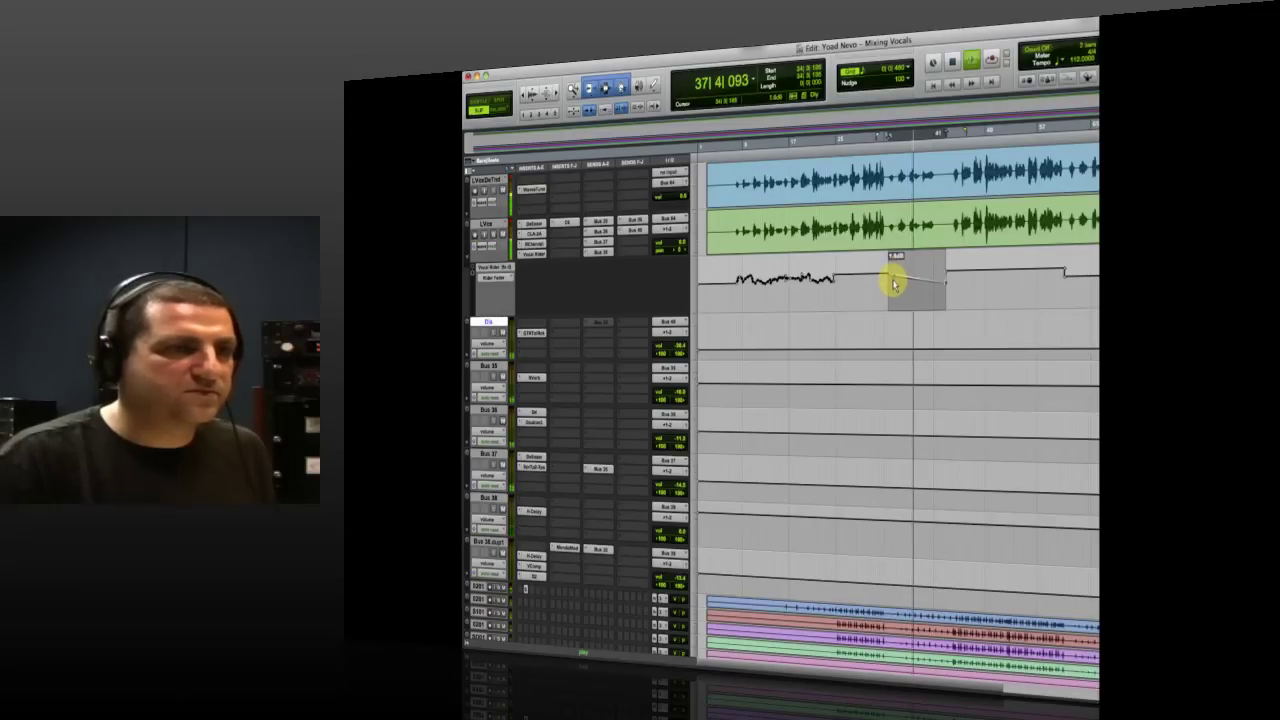
left_click_drag(900, 283, 917, 268)
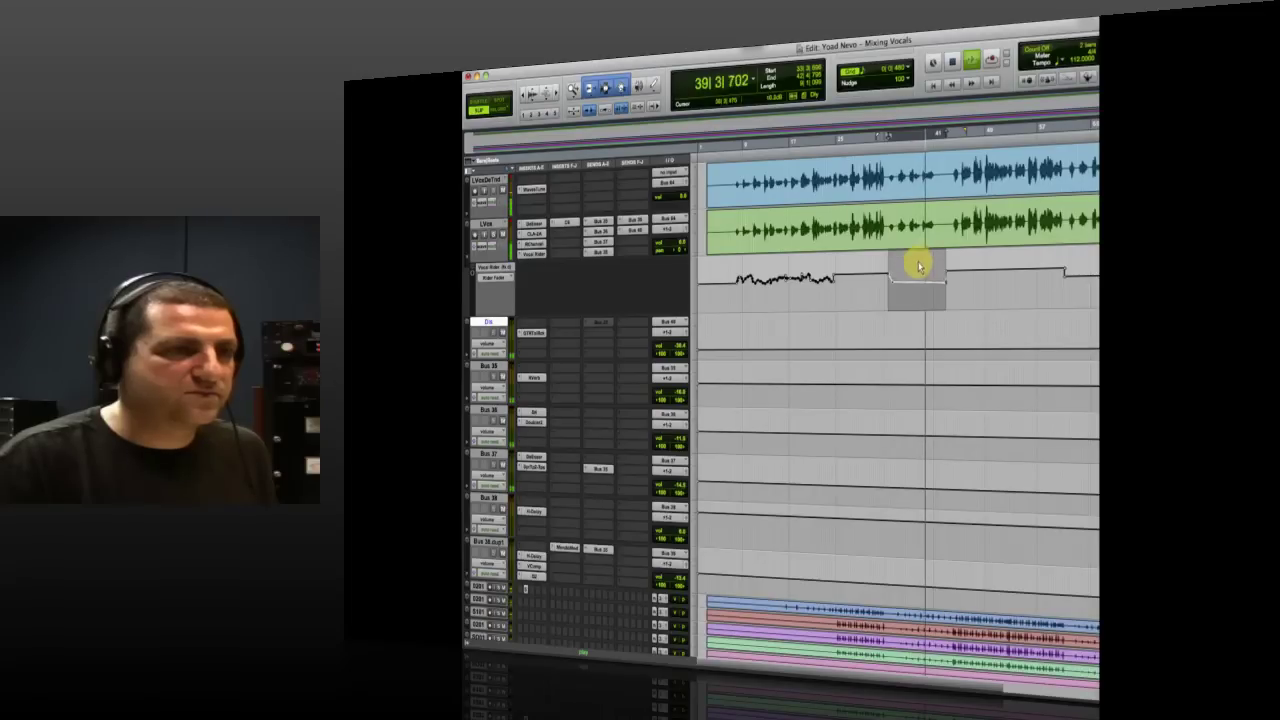
left_click(914, 286)
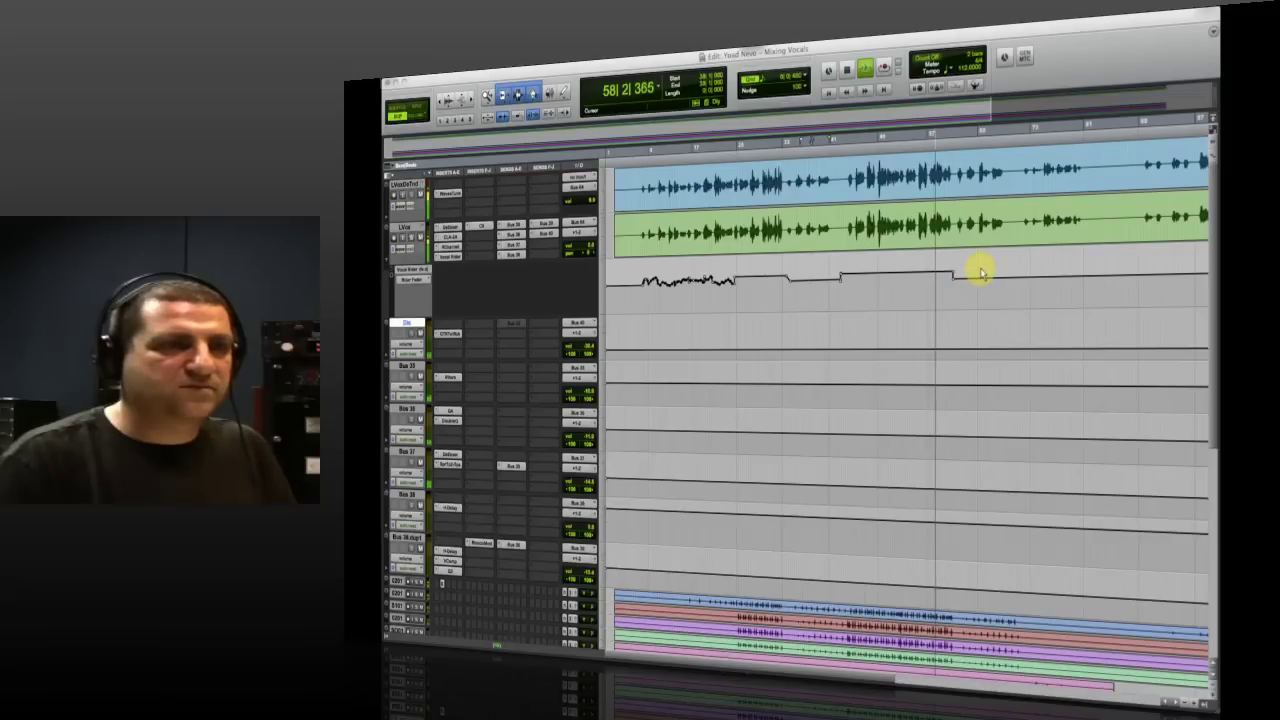
- Raise LVox's Rider Fader automation slightly from the step down near bar 60 to about bar 73
left_click(1013, 281)
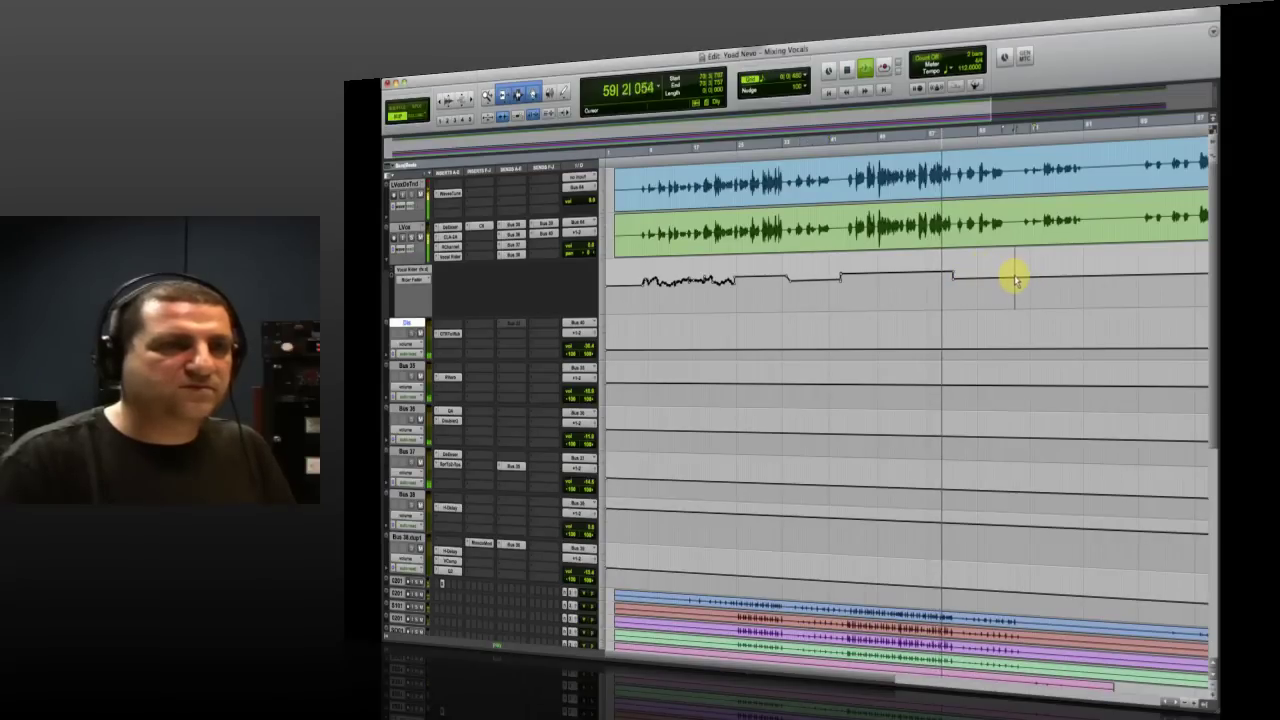
left_click_drag(1008, 283, 984, 257)
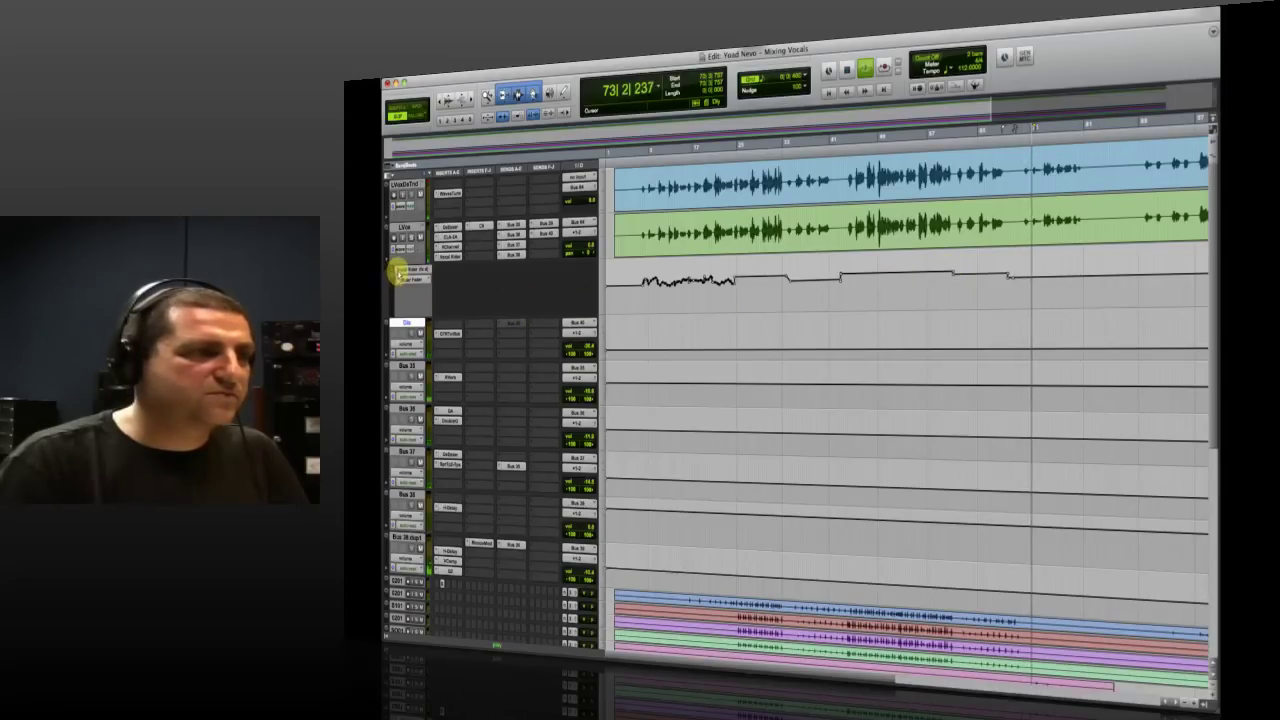
- Show the Bus 39 send level in LVox's automation lane, audition its automated section, and place the cursor at 43|1|167
left_click(406, 279)
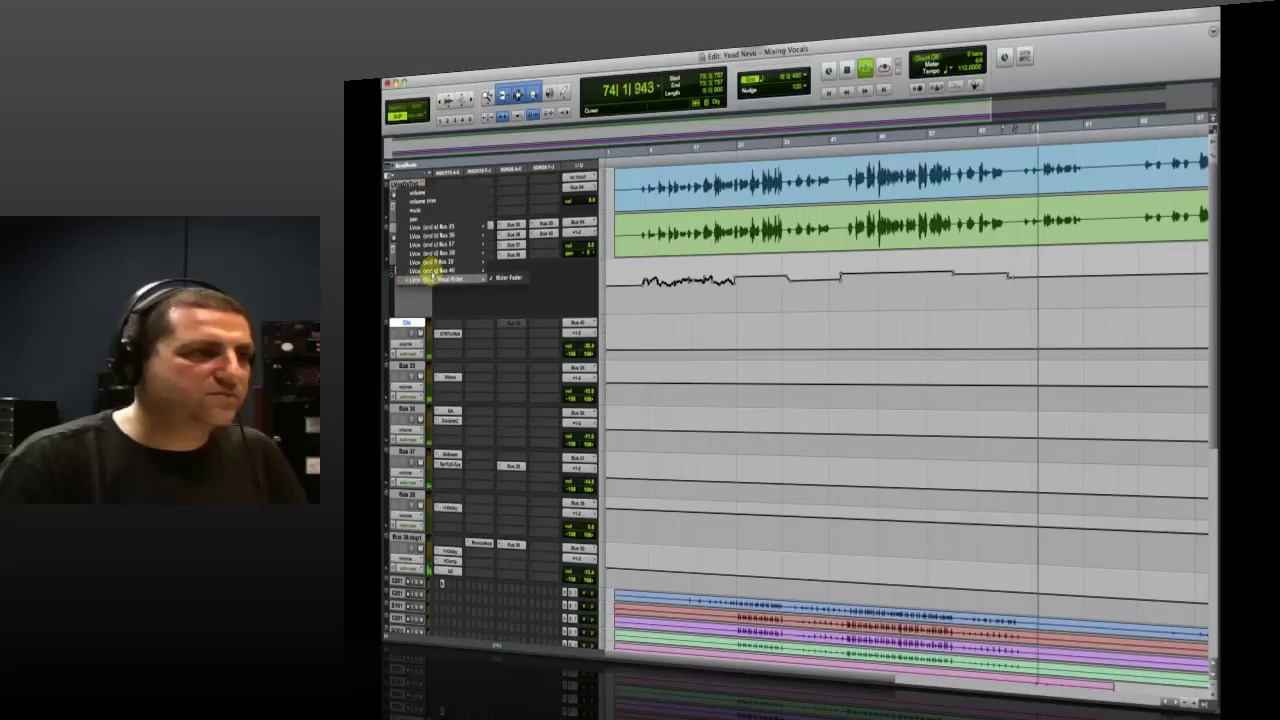
mouse_move(466, 266)
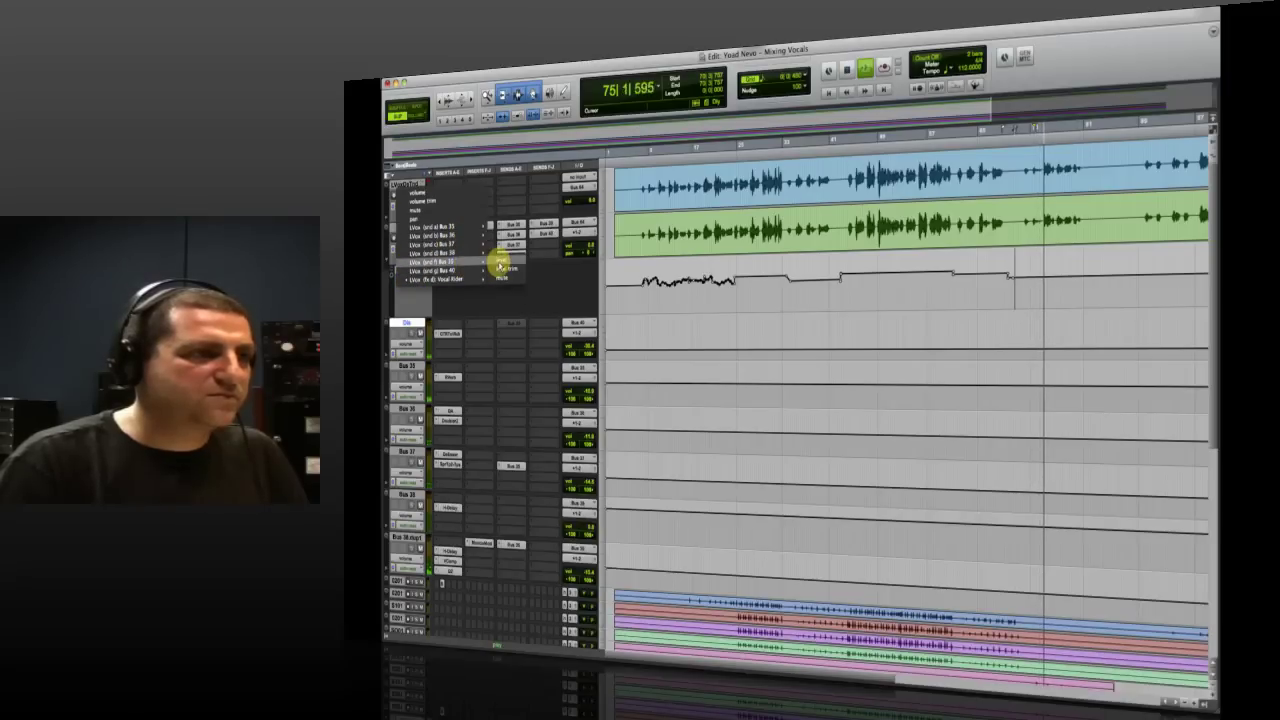
left_click(503, 259)
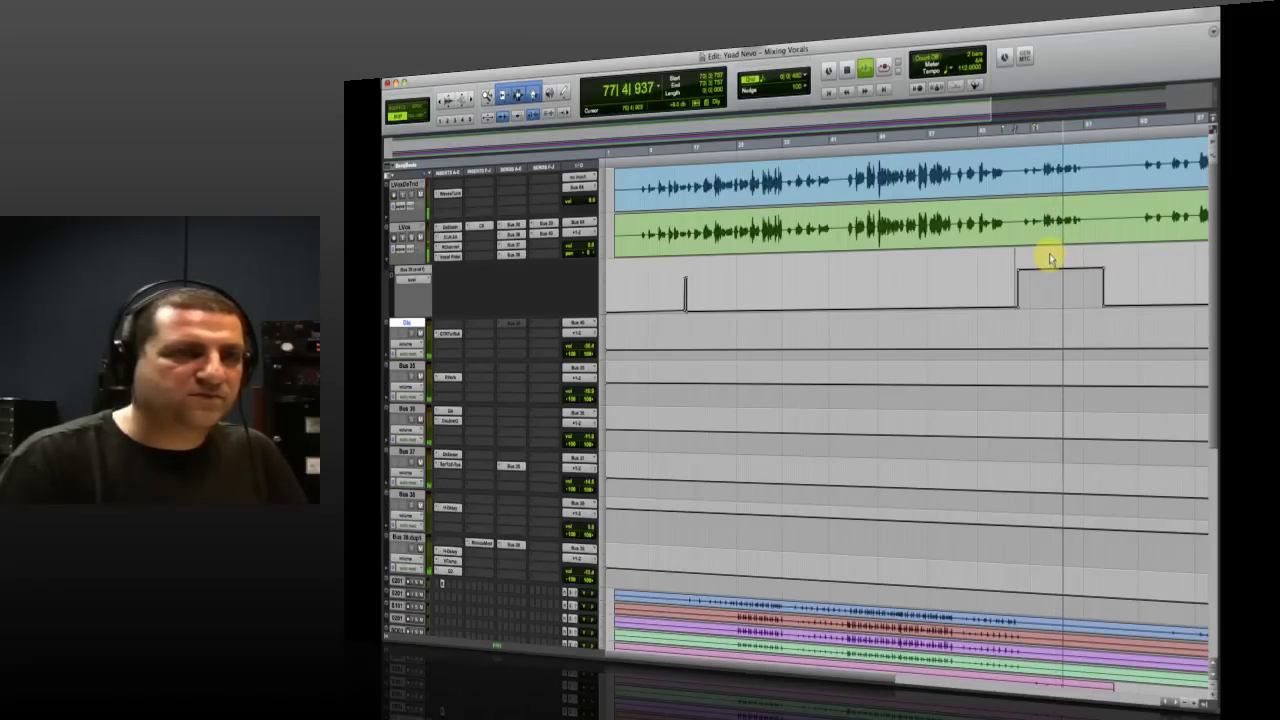
mouse_move(1050, 259)
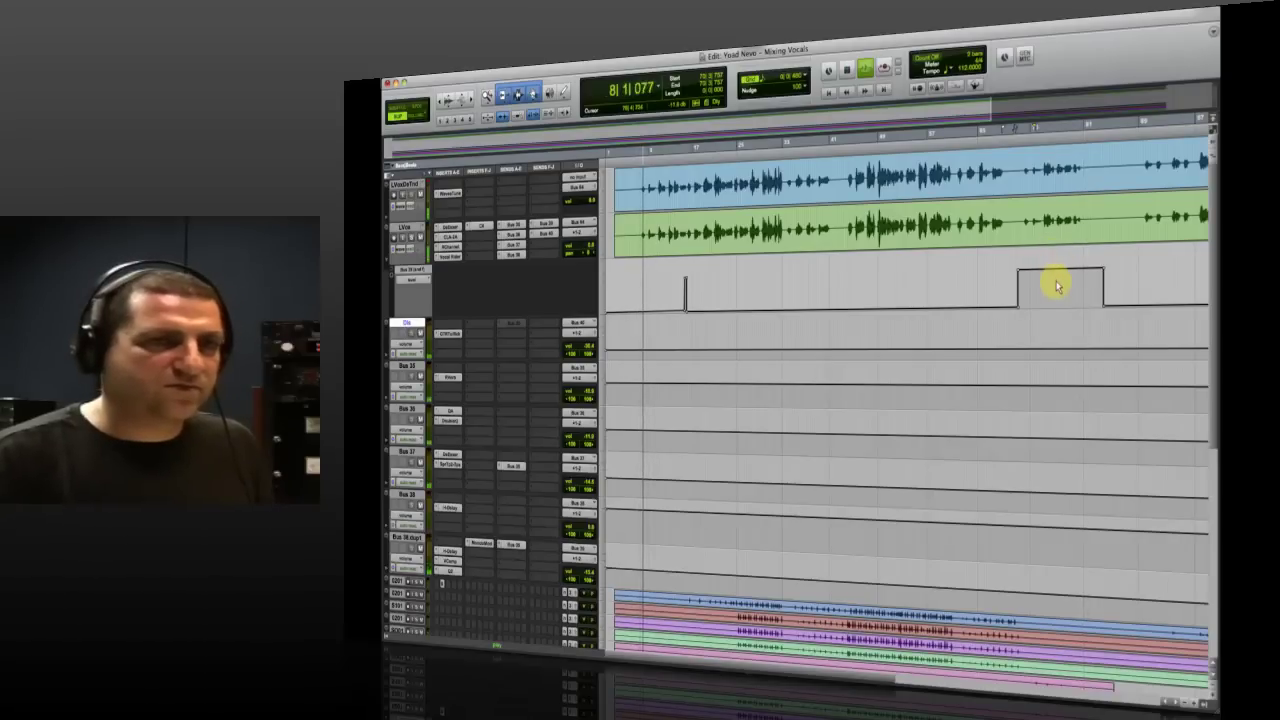
left_click(841, 291)
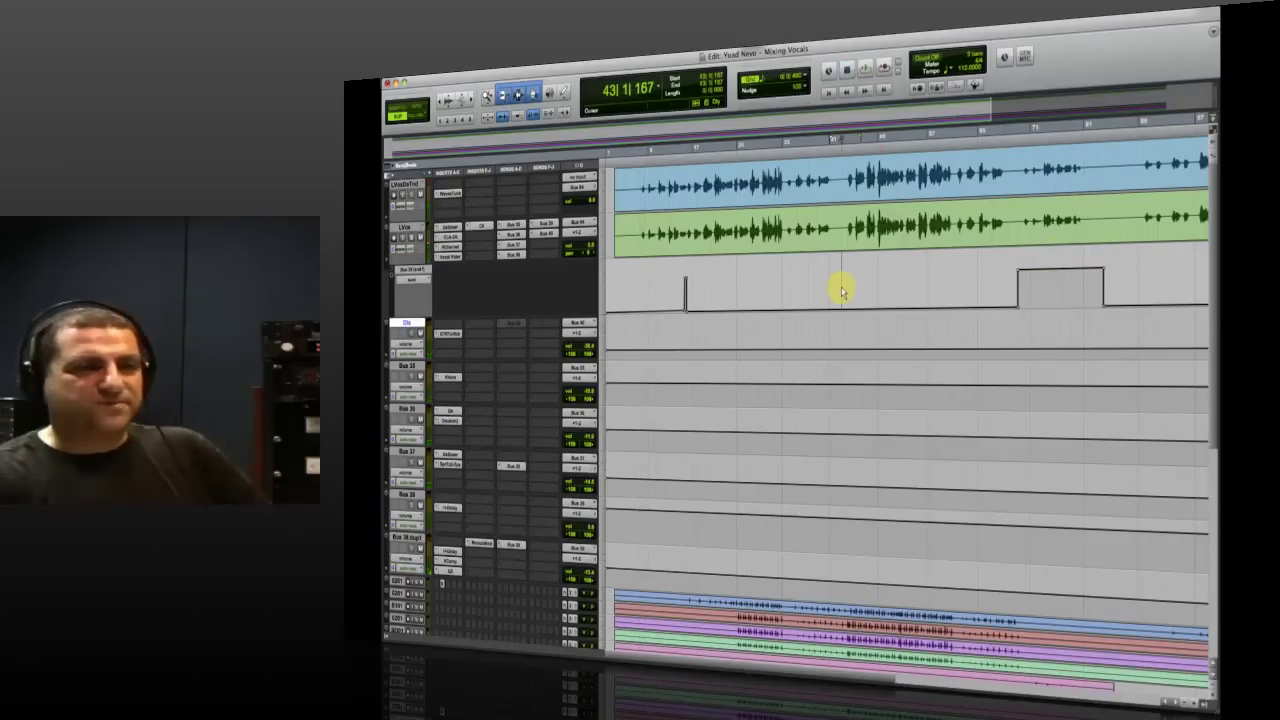
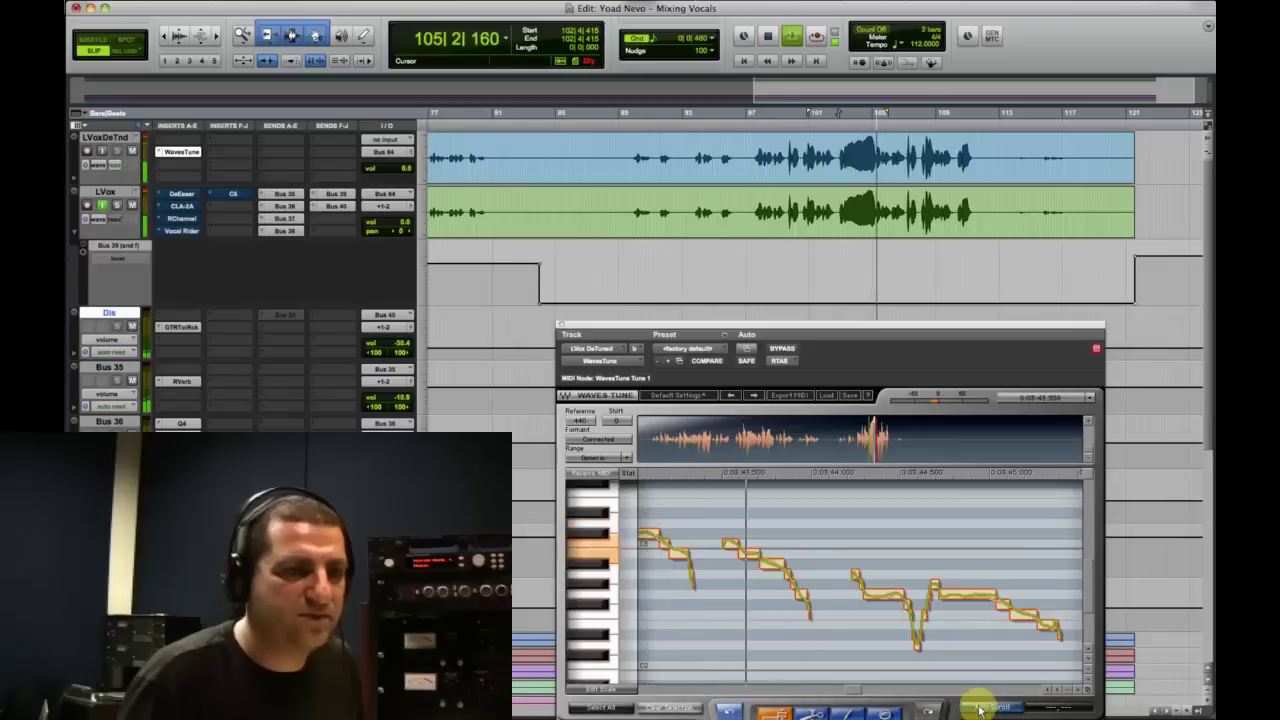
- Stop playback, bring the whole WavesTune window into view, and place the edit cursor at 99|4|618
key("space")
left_click_drag(780, 326, 683, 208)
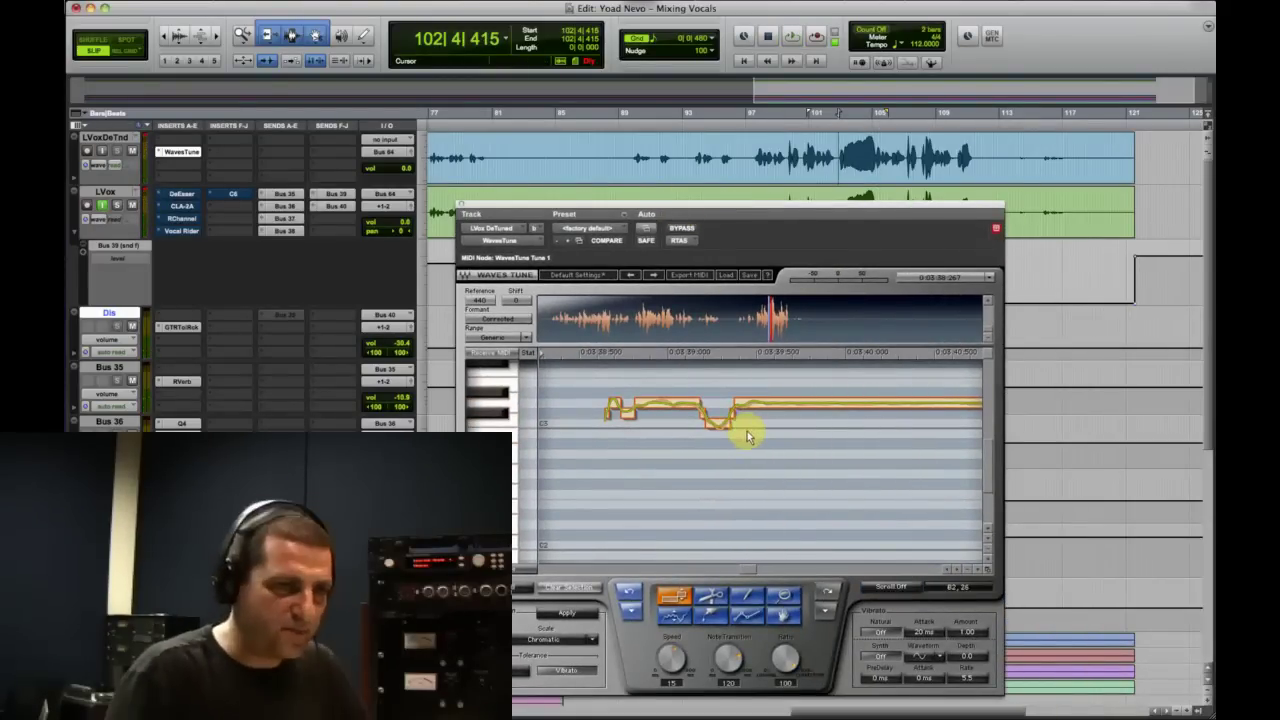
left_click(790, 152)
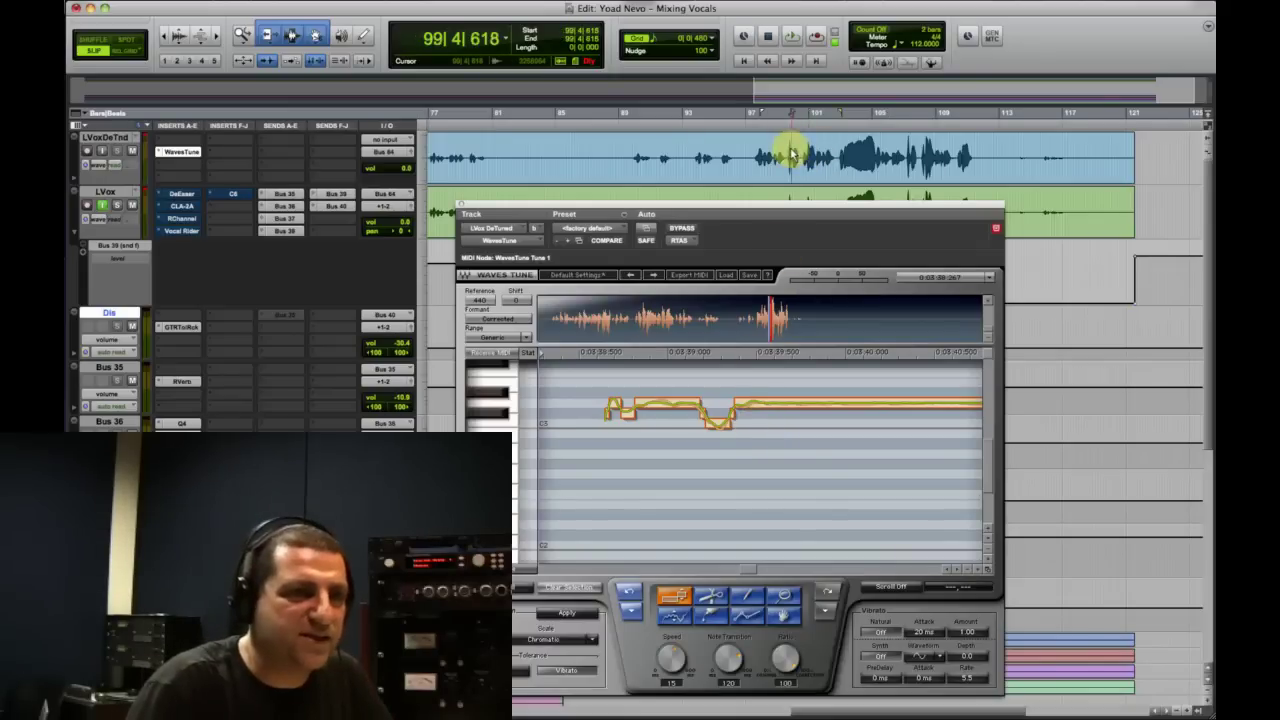
- Examine the pitch curve of the long held note after 0:03:39 up close in WavesTune
left_click(966, 571)
left_click(966, 573)
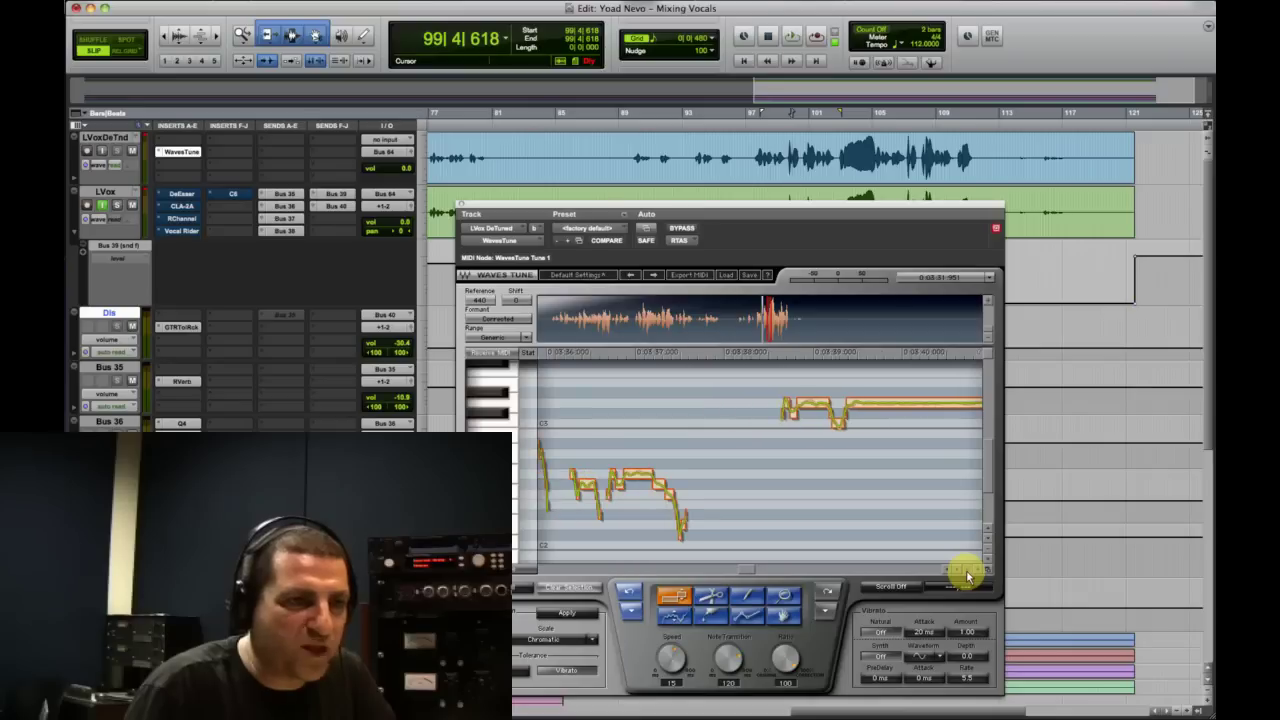
scroll(755, 572, "right", 5)
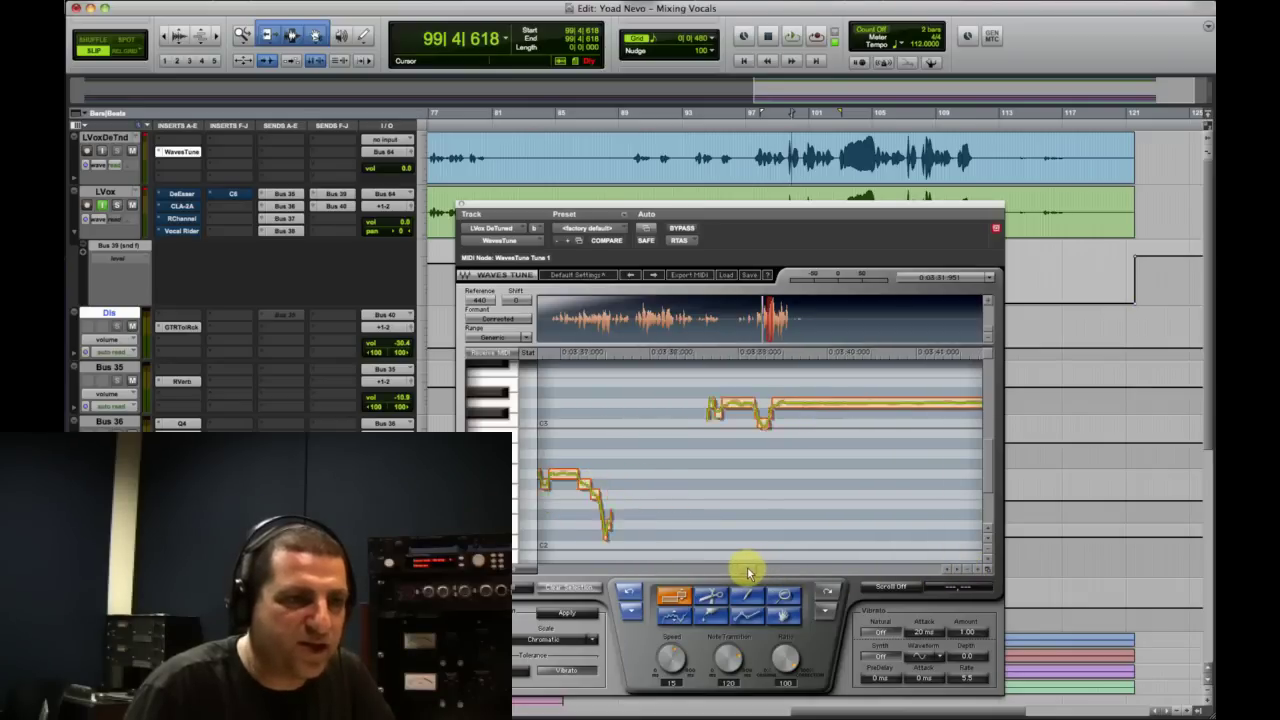
scroll(749, 571, "left", 2)
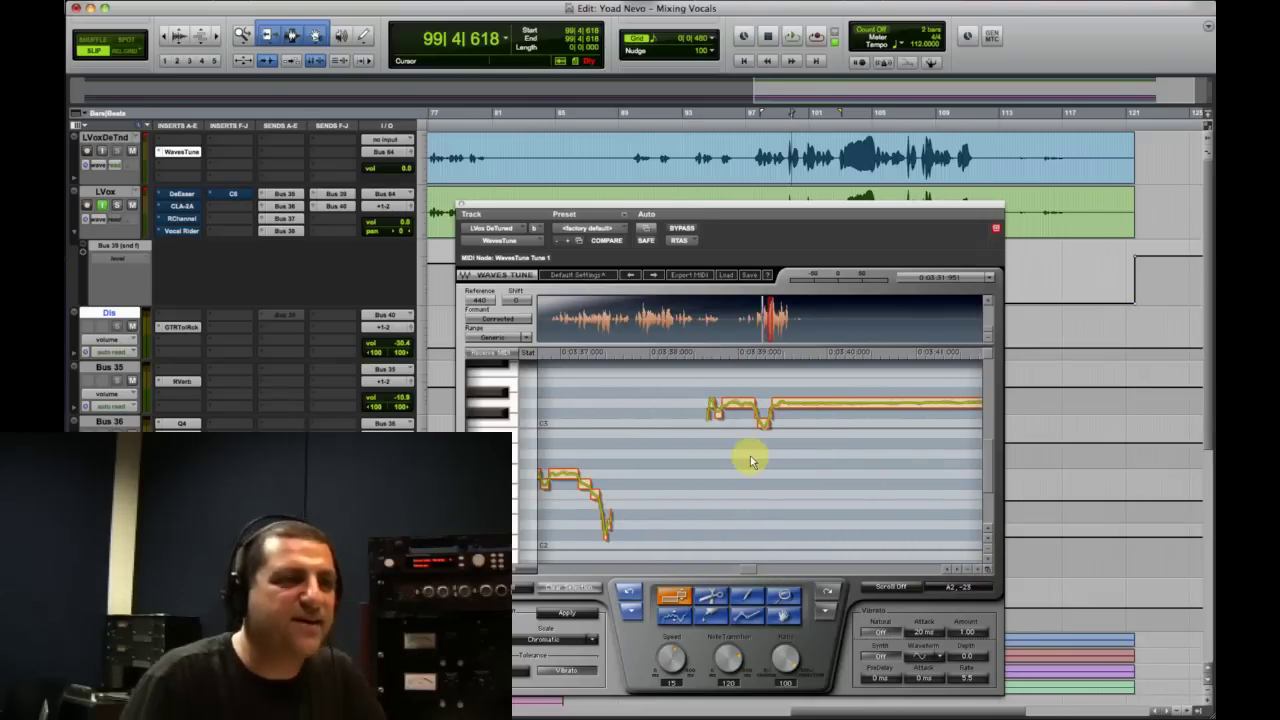
left_click_drag(990, 470, 985, 451)
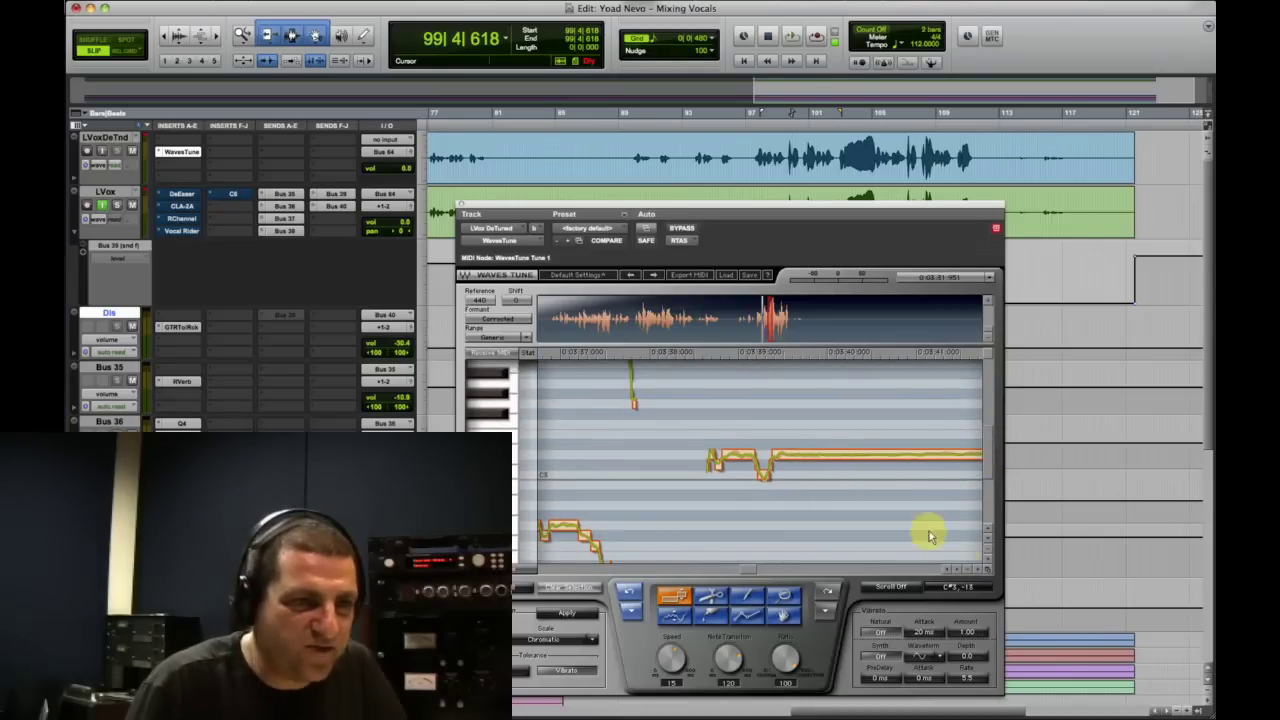
left_click(988, 566)
left_click(988, 566)
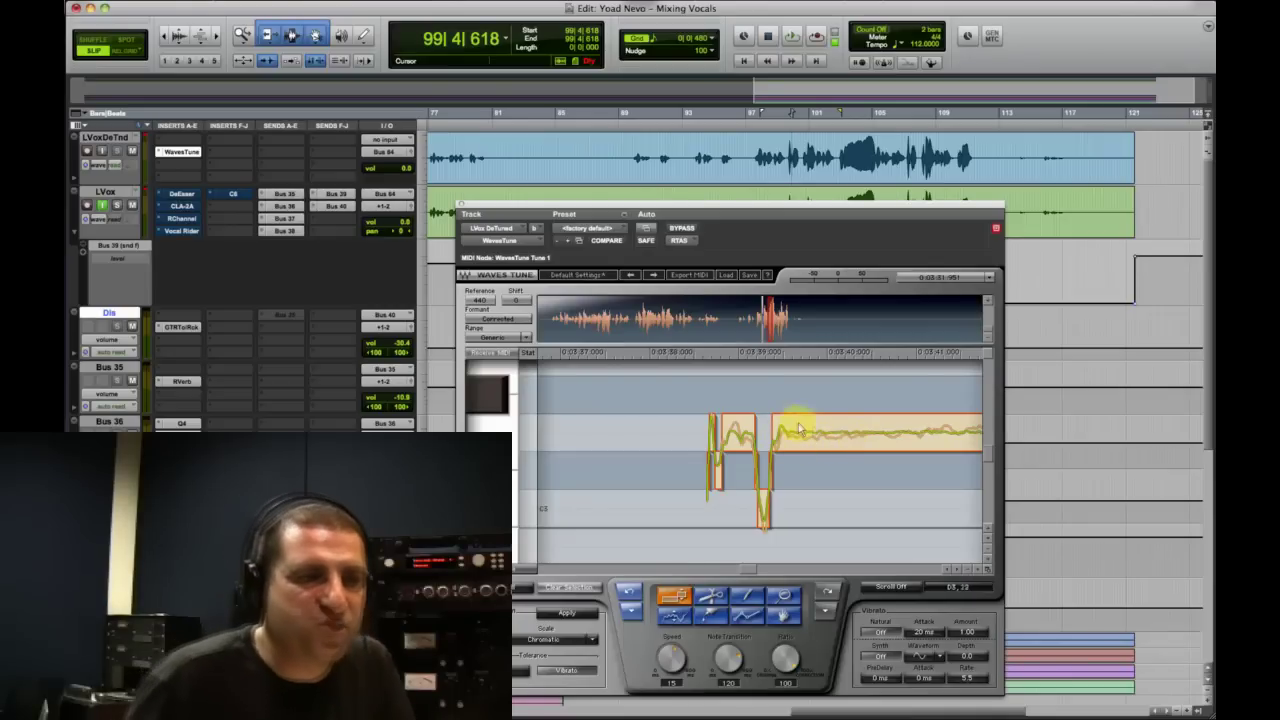
left_click_drag(754, 571, 751, 566)
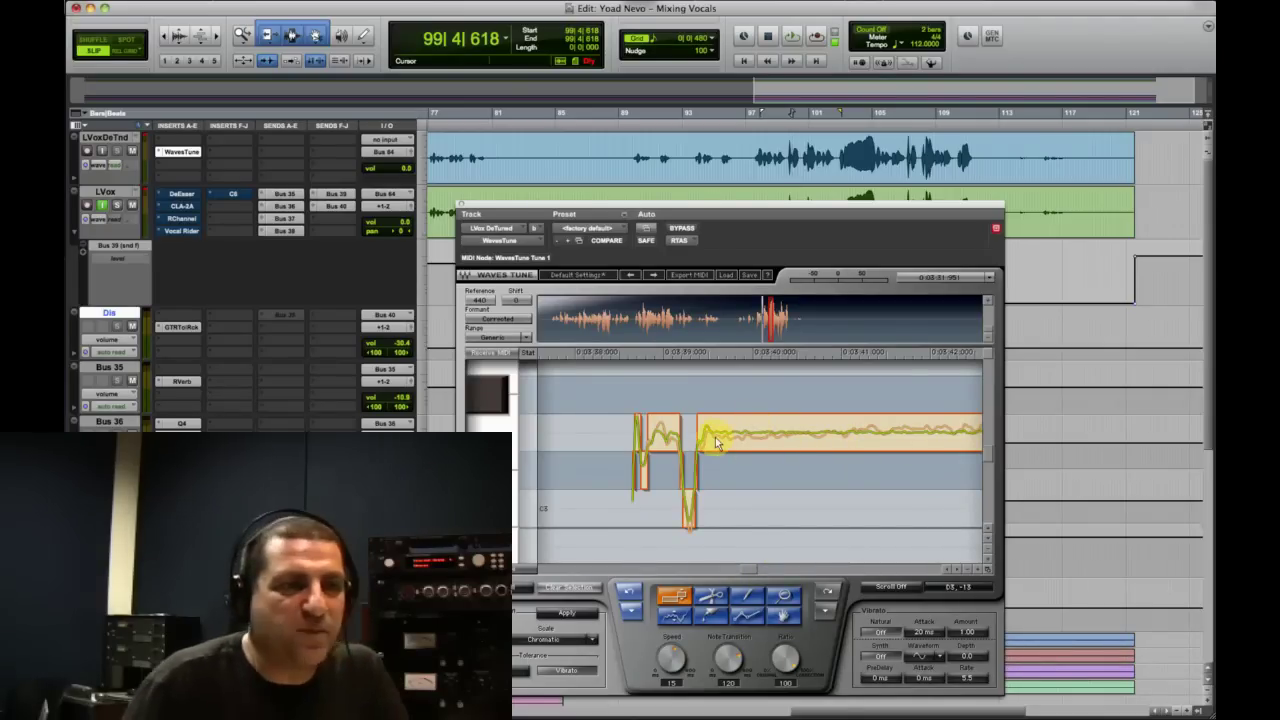
- Set the correction Speed of the long held note after 0:03:39 to 11
left_click_drag(674, 663, 670, 660)
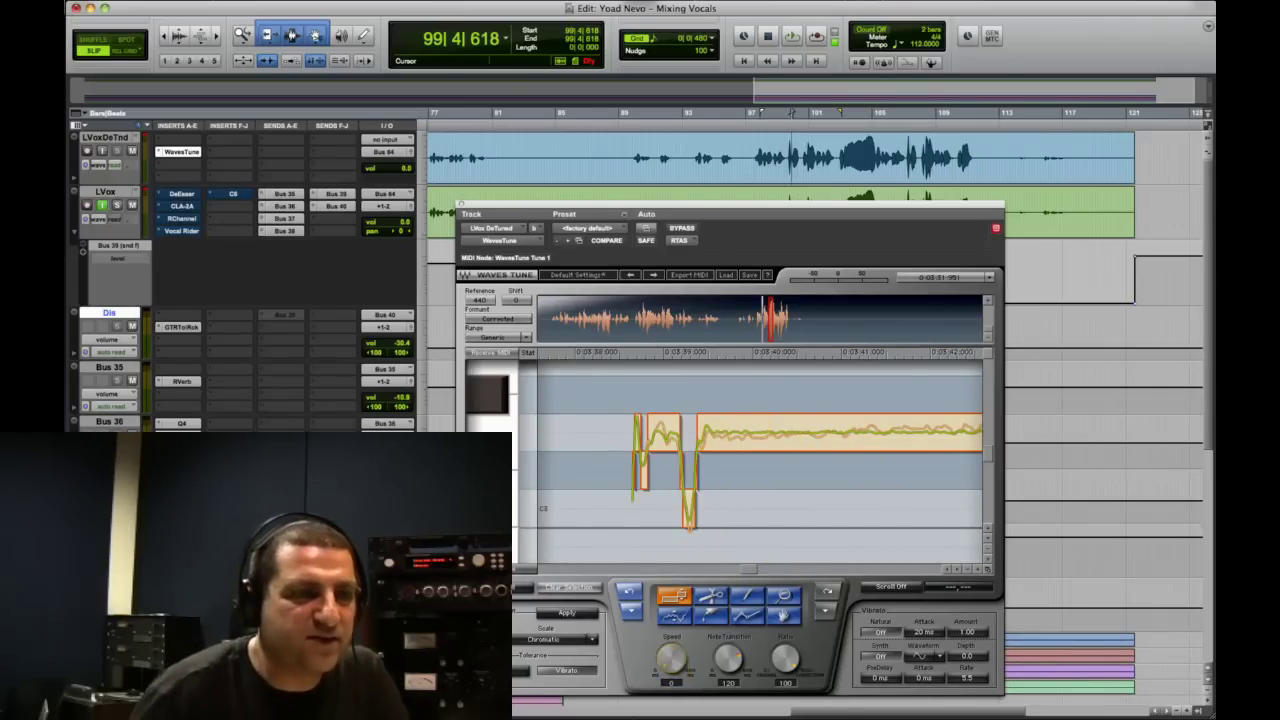
left_click(769, 430)
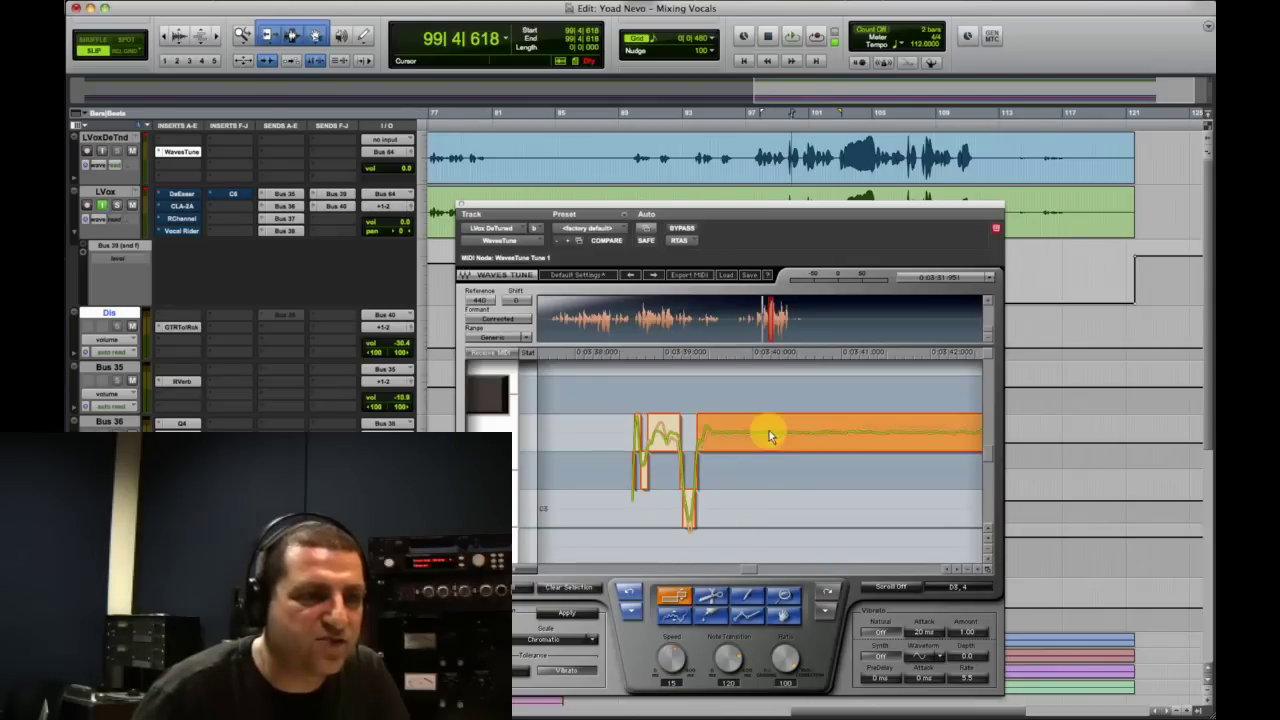
left_click_drag(675, 652, 678, 657)
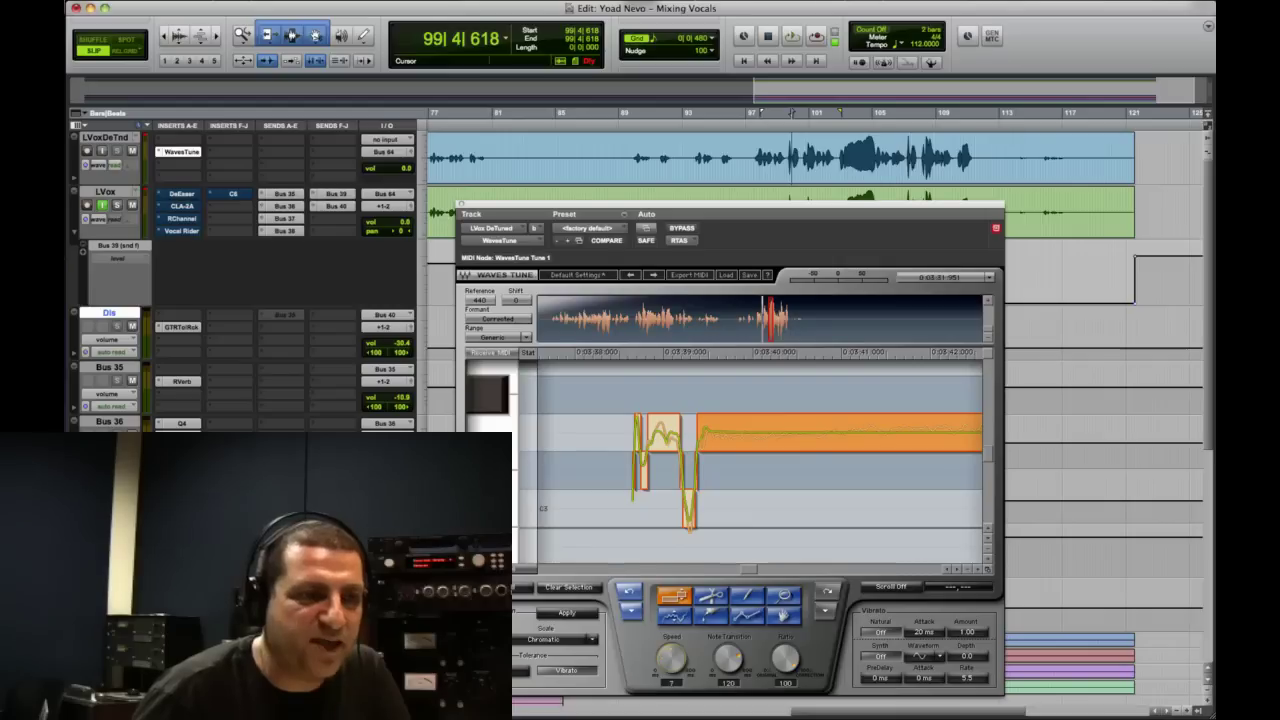
left_click_drag(676, 659, 678, 657)
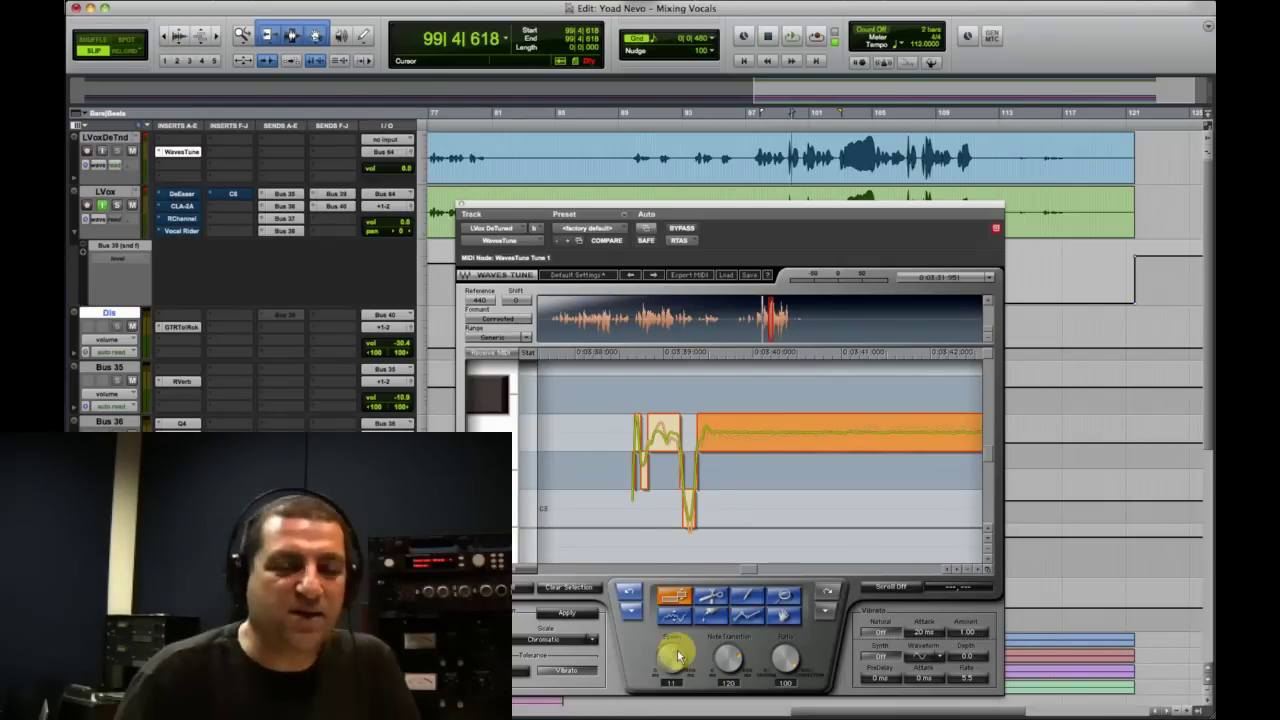
left_click(780, 516)
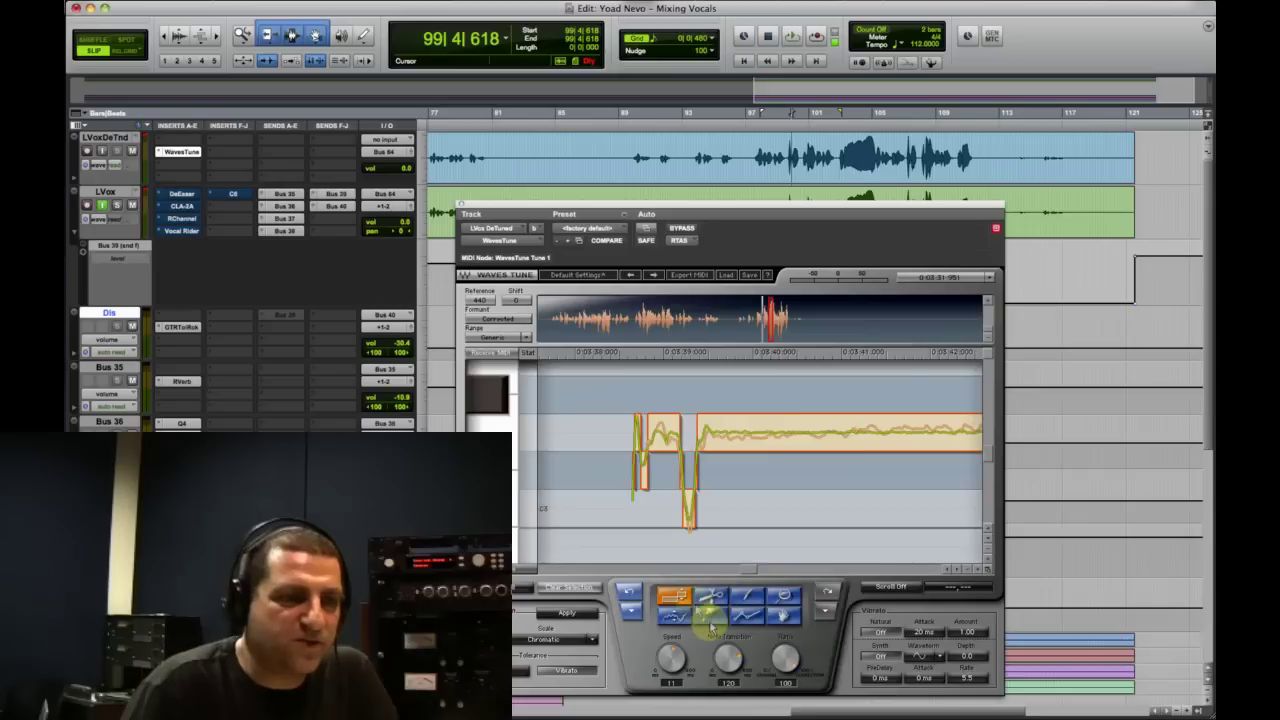
- Reselect the long held note and try a Note Transition of 105 before setting it to 121
left_click(736, 442)
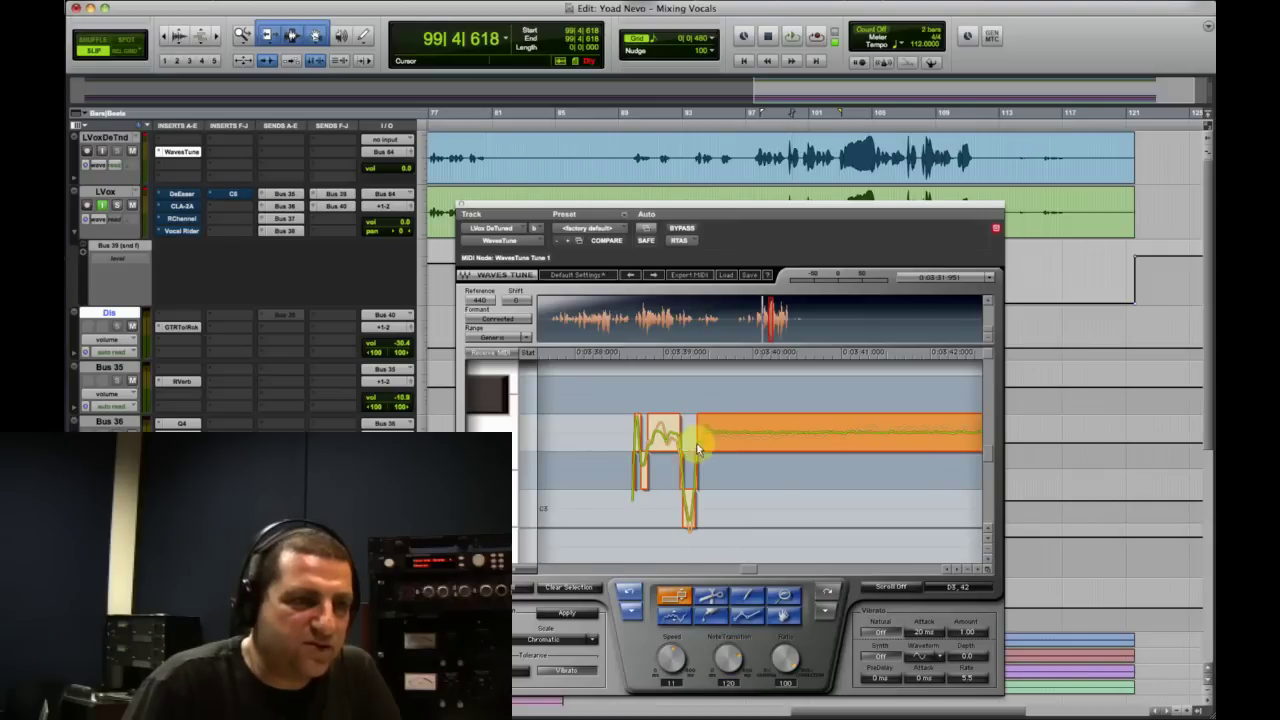
left_click(713, 418)
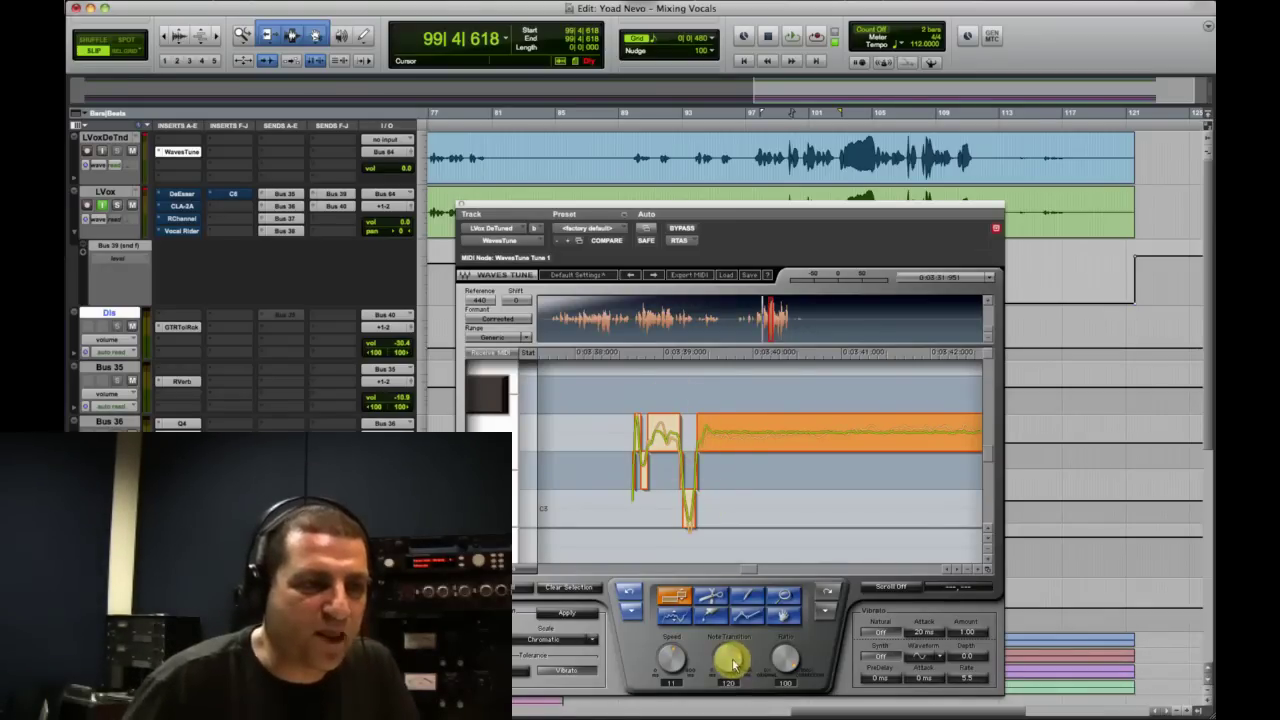
left_click_drag(731, 660, 731, 700)
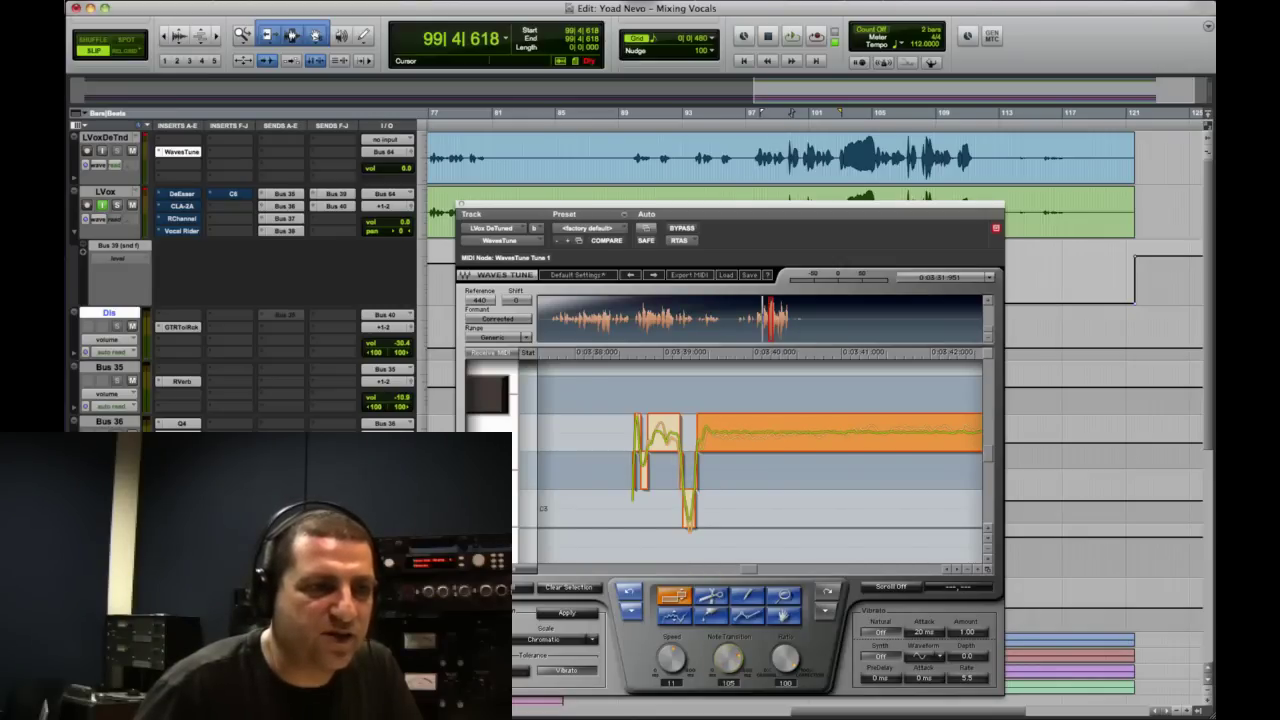
left_click_drag(728, 660, 728, 645)
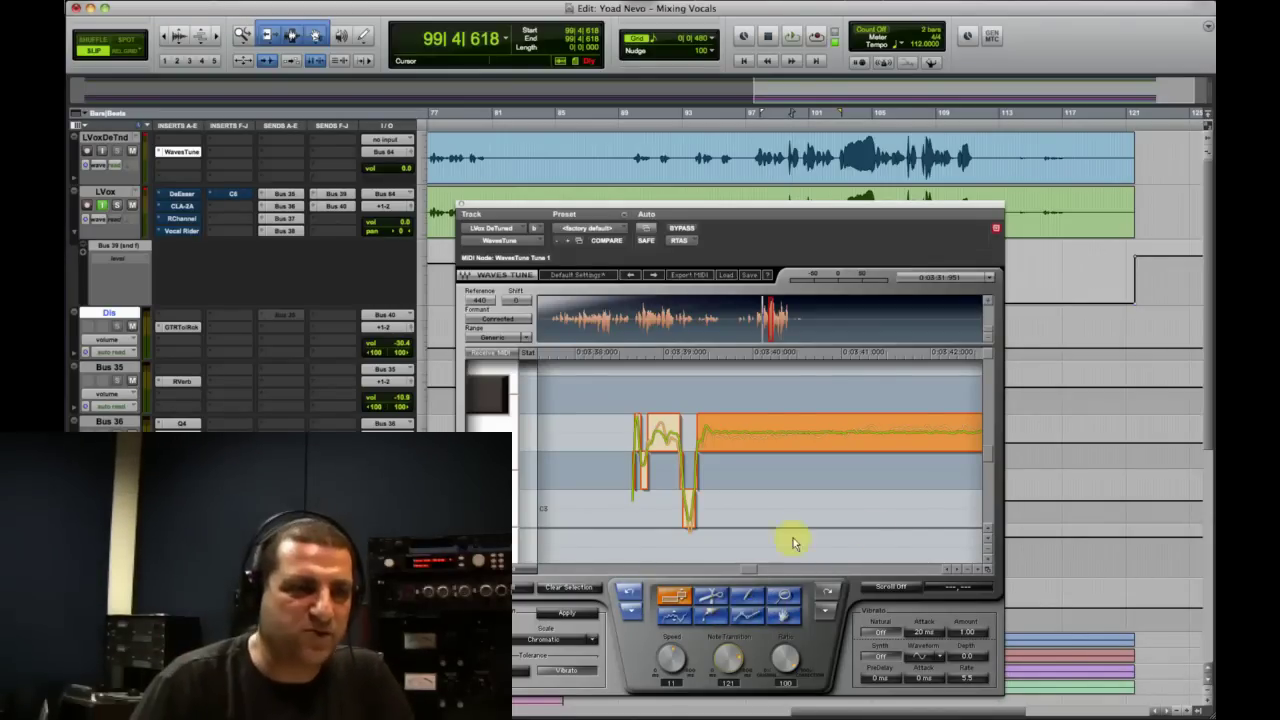
- Deselect the long note and move the playback position to 102|4|402, just before its phrase
left_click(988, 550)
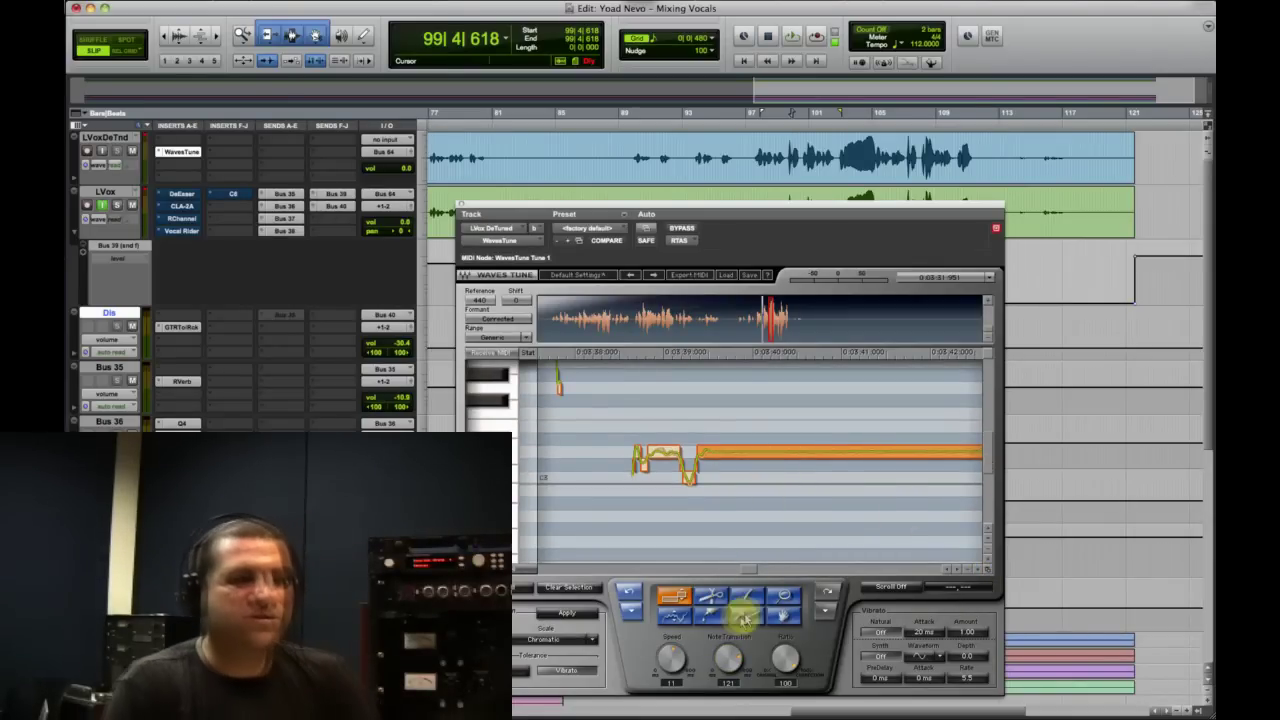
left_click(668, 597)
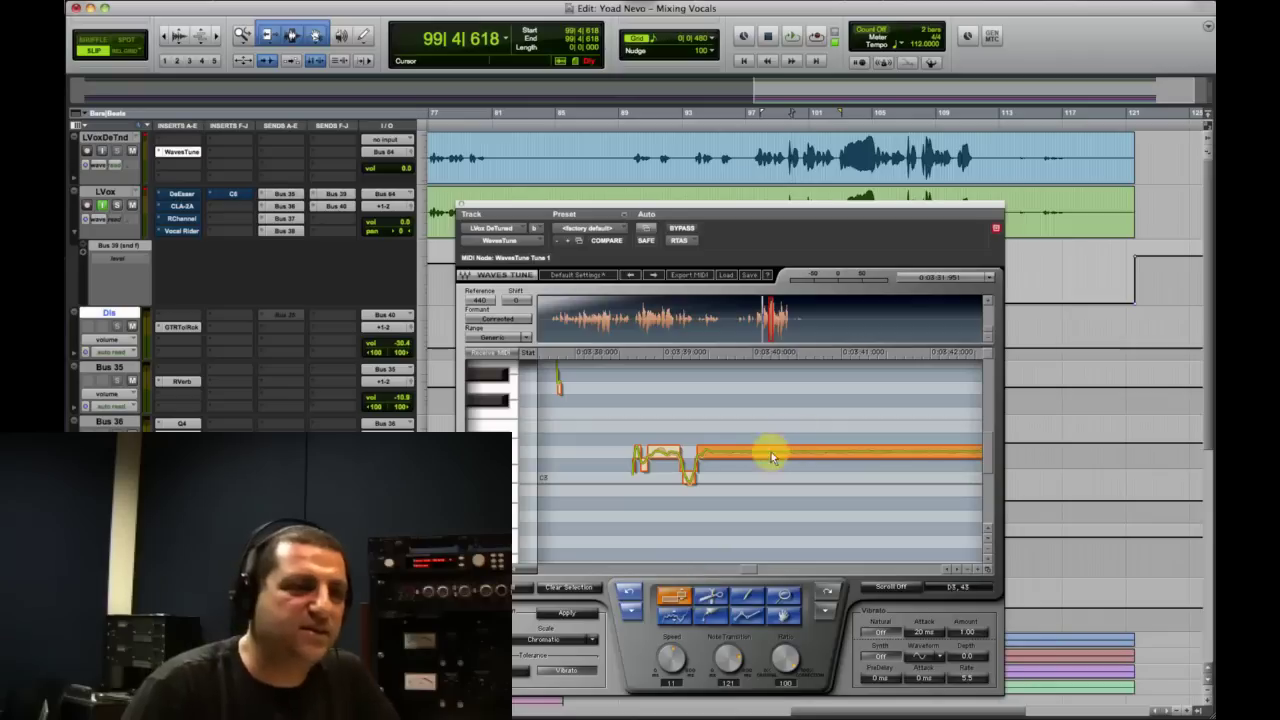
left_click(717, 507)
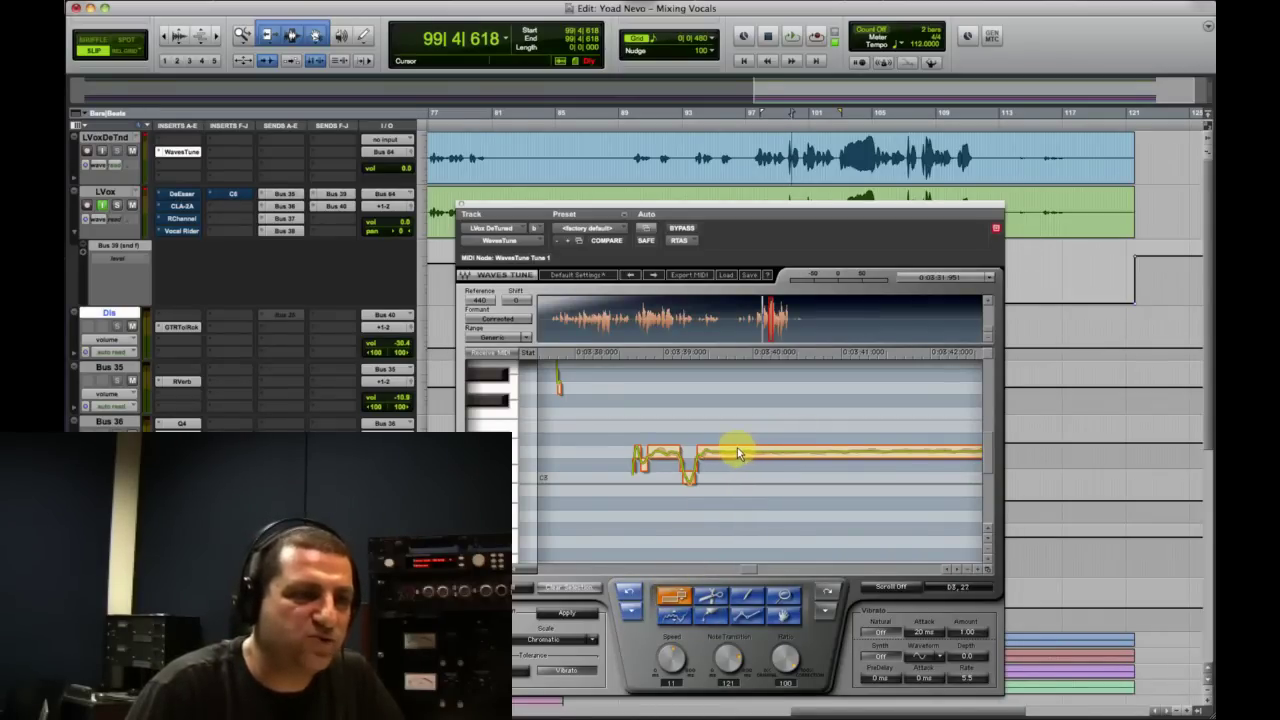
left_click(598, 356)
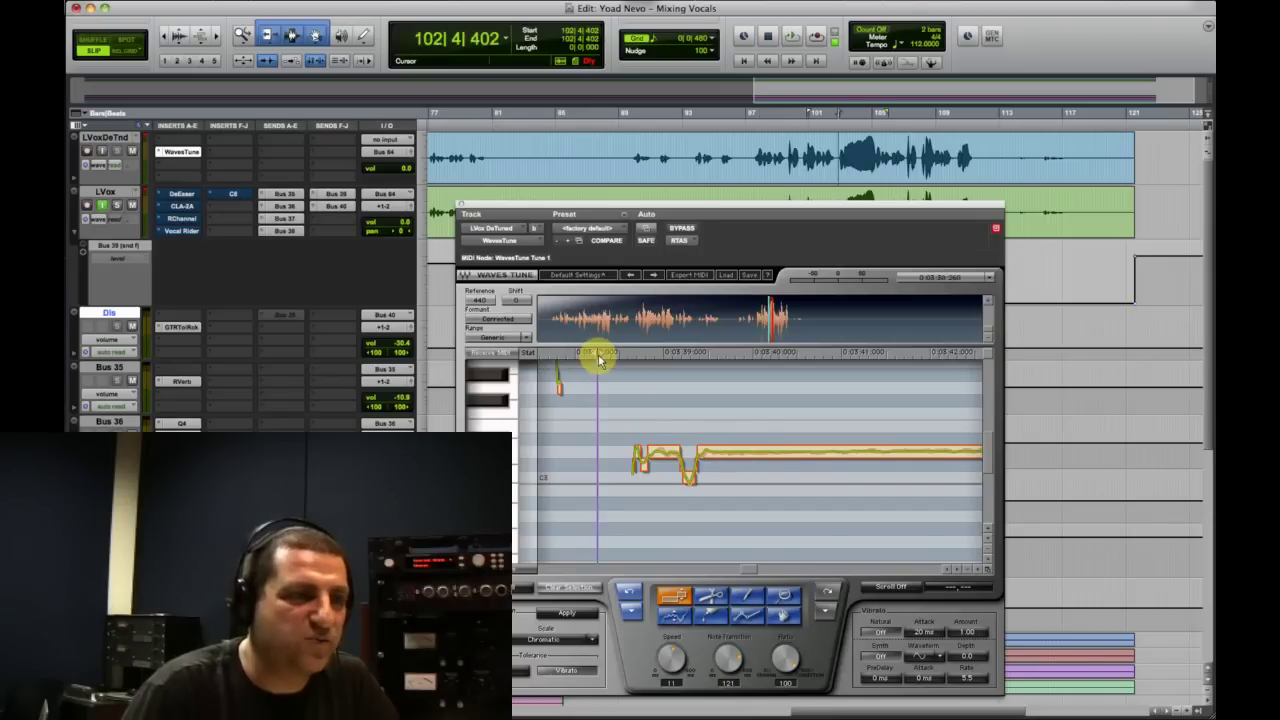
- Play the phrase, then raise the long held note after 0:03:39 by two semitones to E3
key("space")
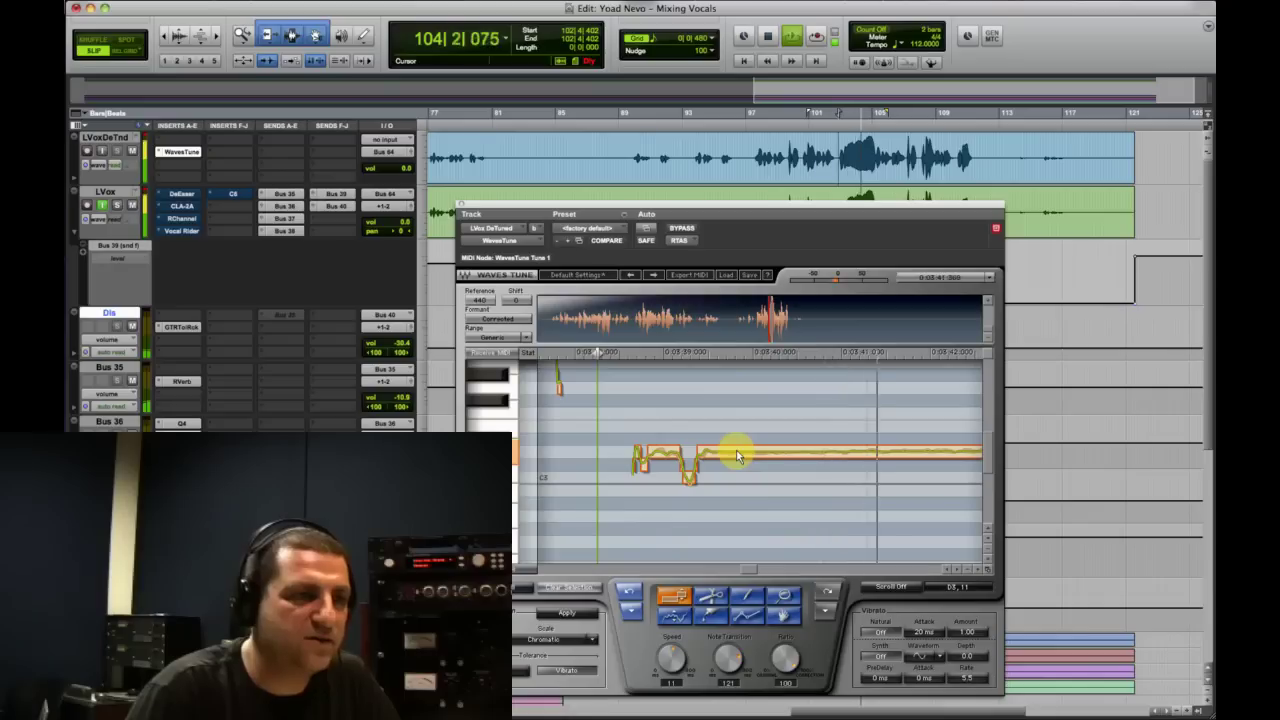
key("space")
left_click_drag(738, 448, 739, 429)
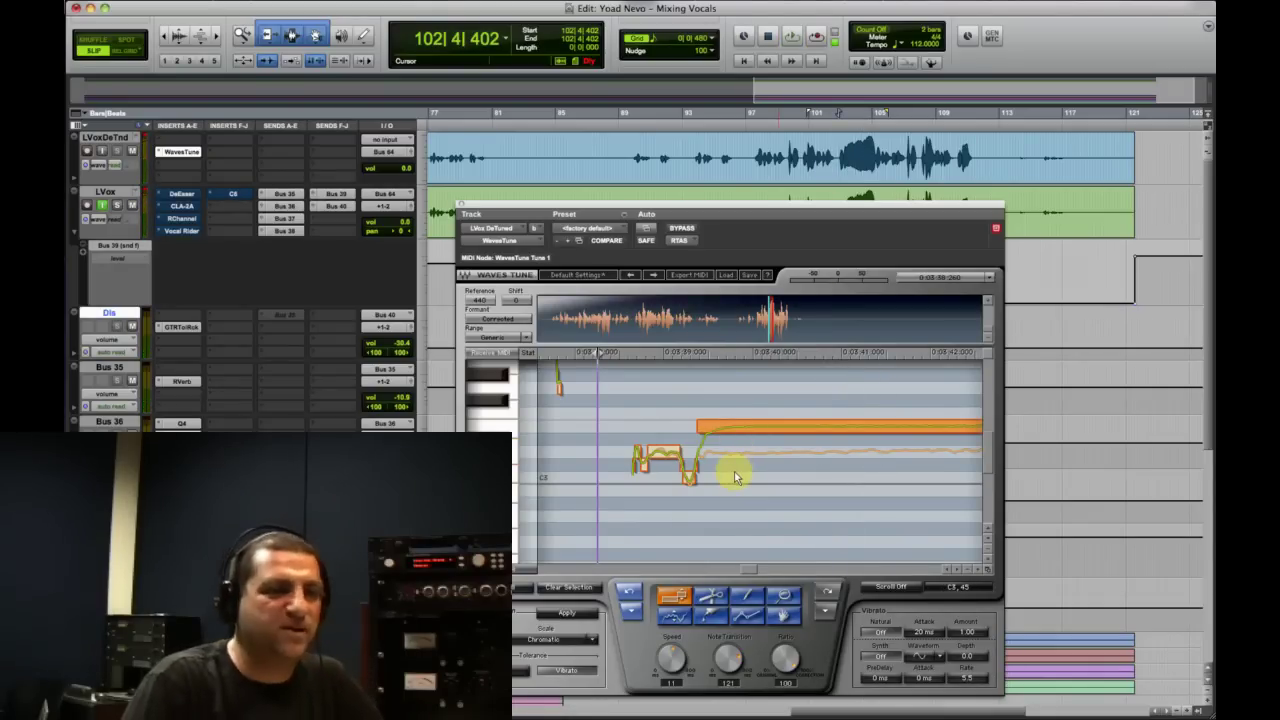
- Audition the raised long note, try a slow Note Transition of 275, raise it slightly further, and listen again
key("space")
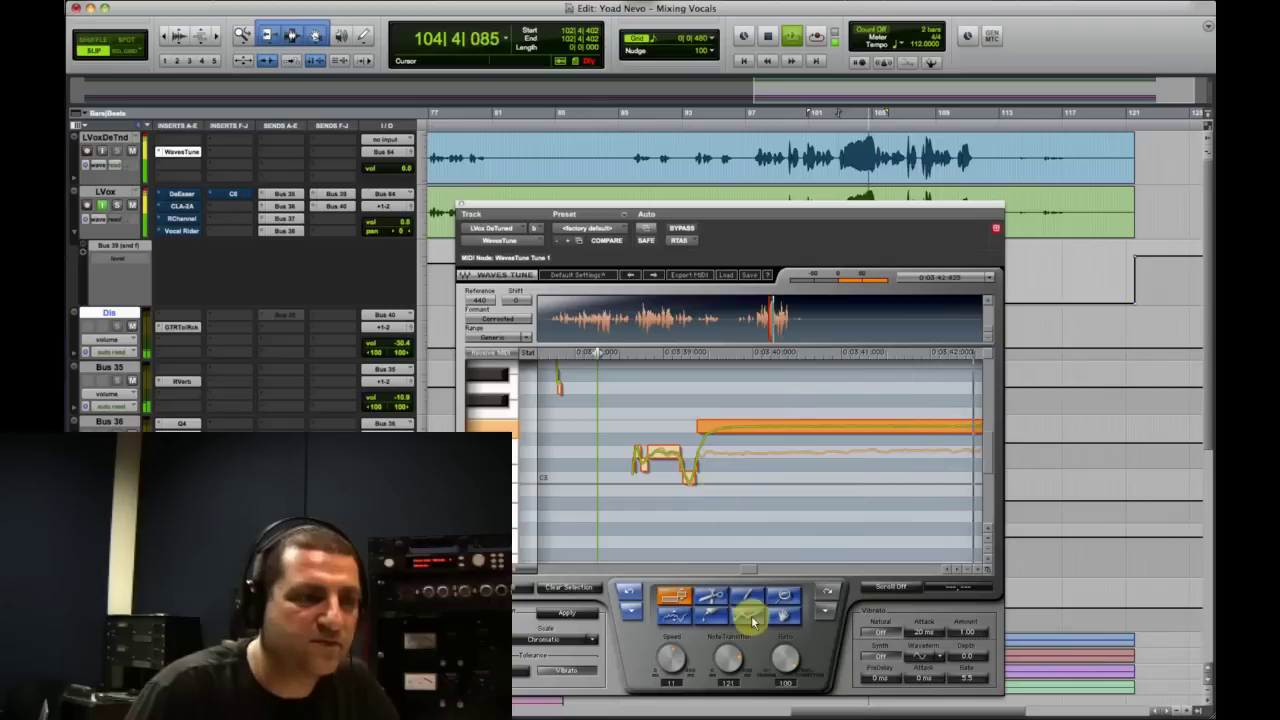
key("space")
left_click_drag(728, 658, 728, 700)
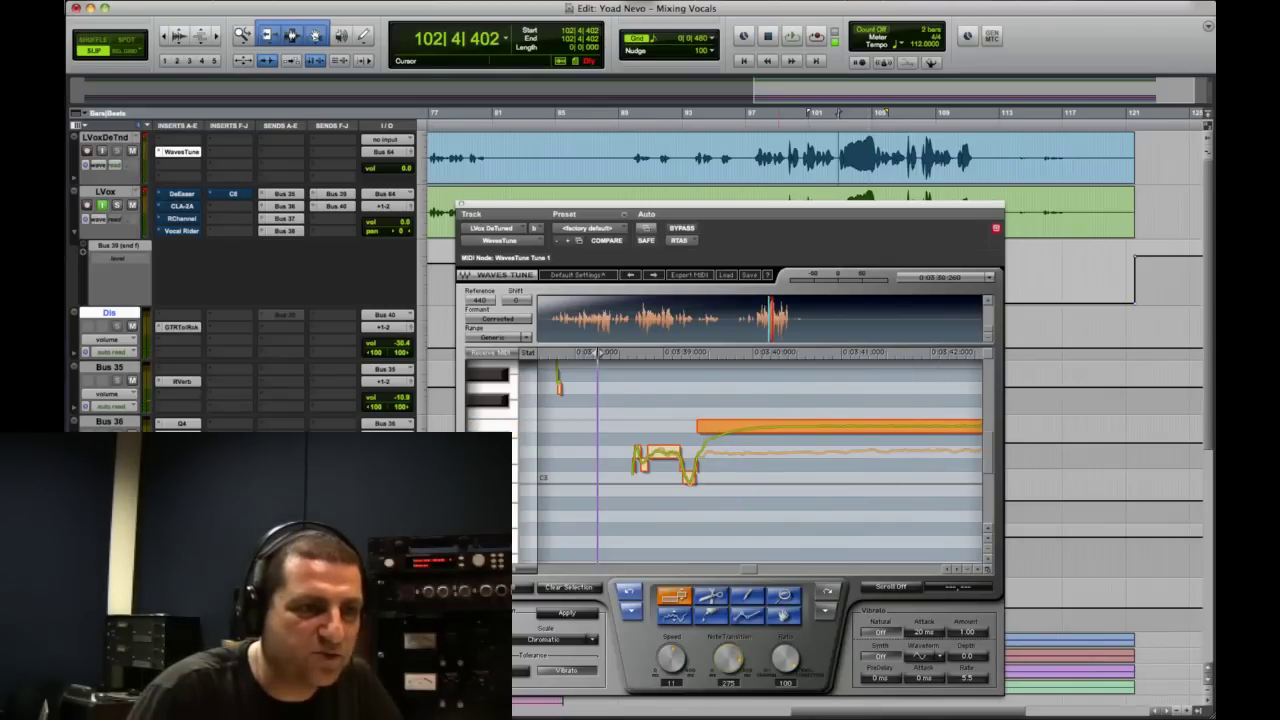
left_click_drag(728, 700, 672, 609)
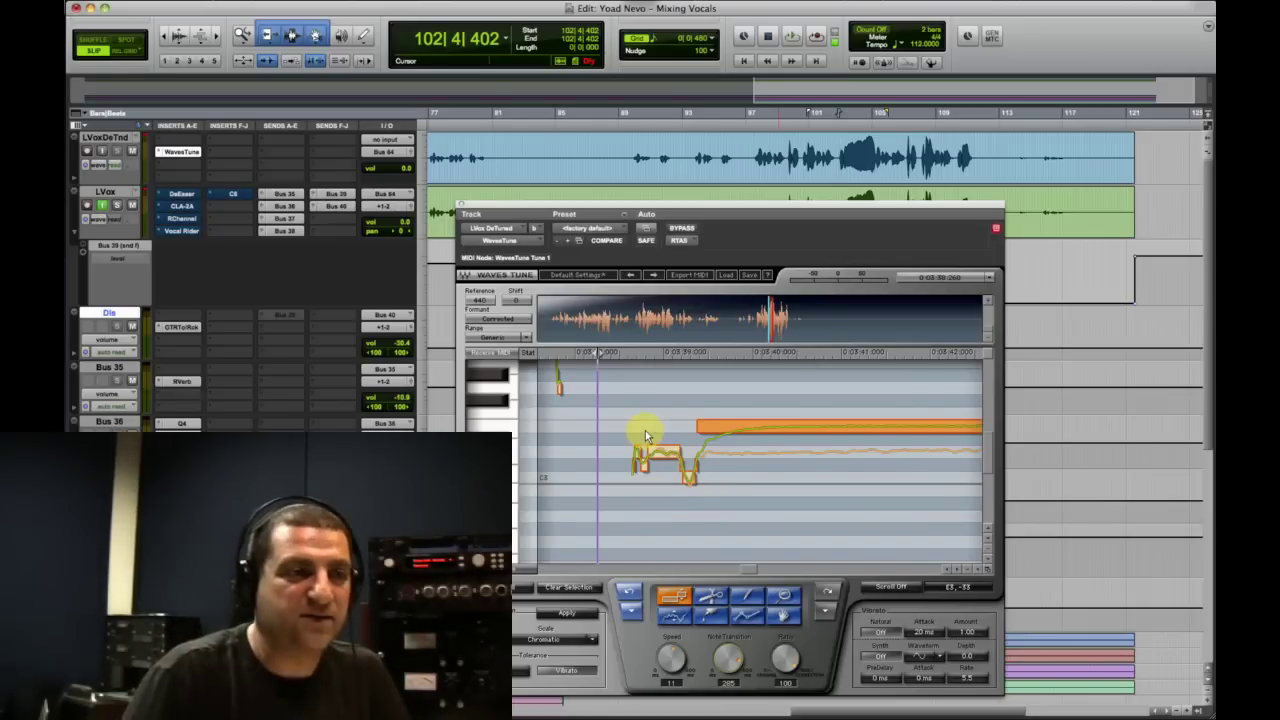
key("space")
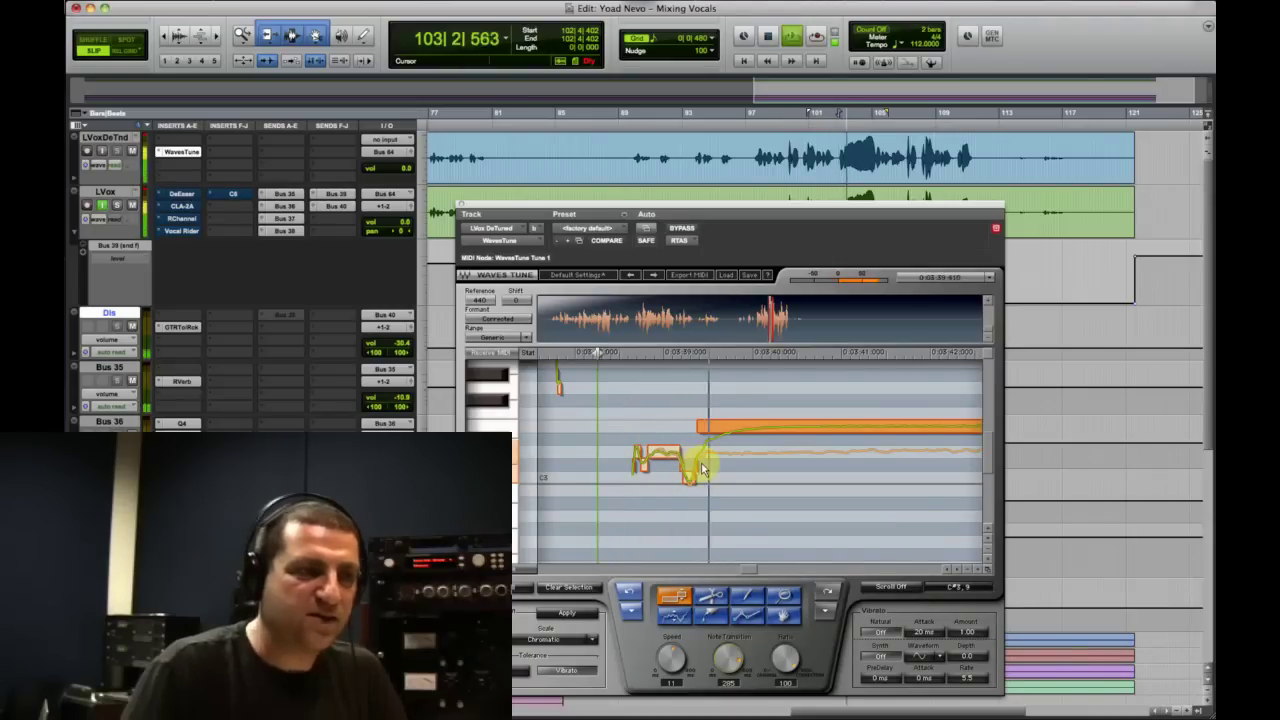
key("space")
- Try a fast Note Transition of 20 on the raised long note, then 24, while auditioning the phrase
left_click_drag(740, 657, 740, 690)
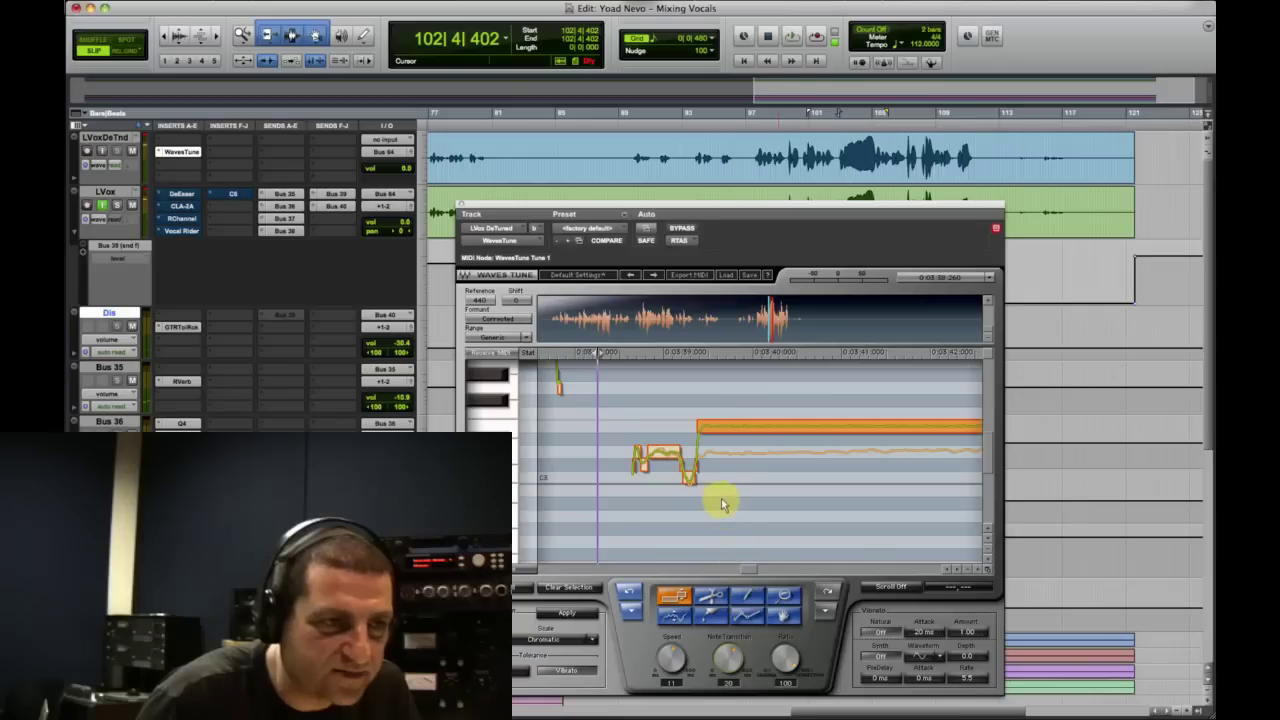
key("space")
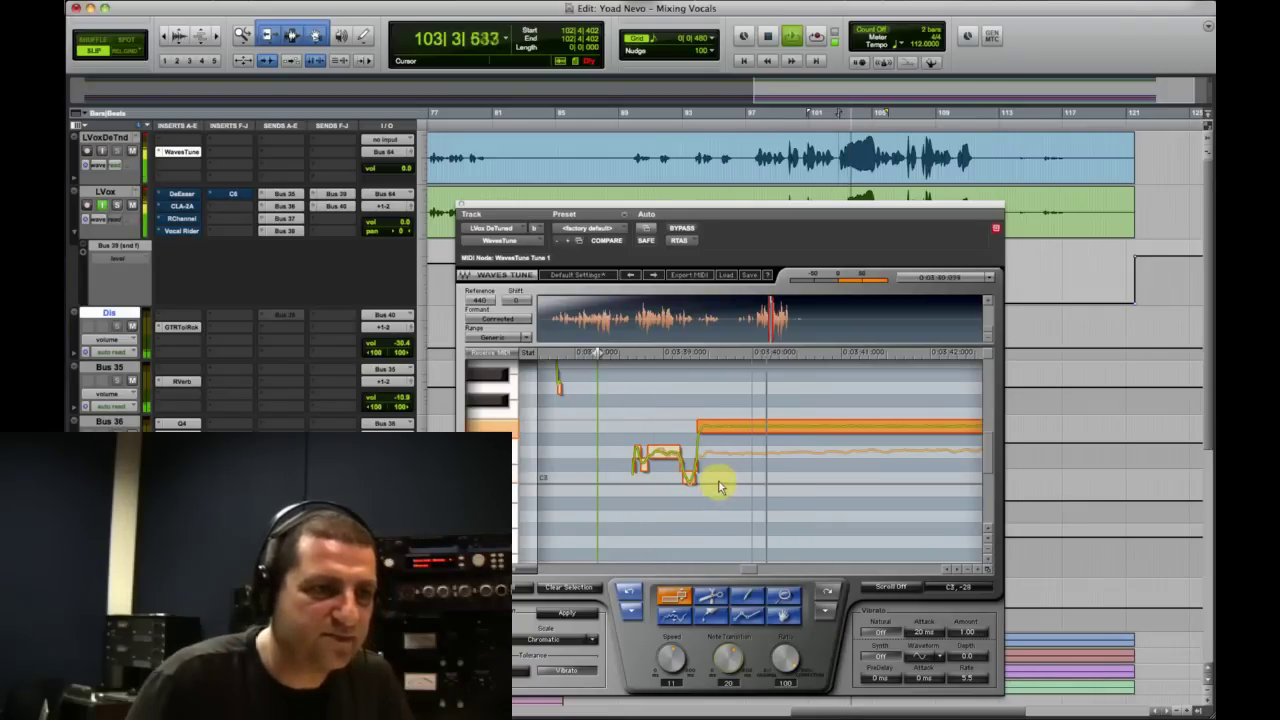
left_click_drag(726, 660, 726, 652)
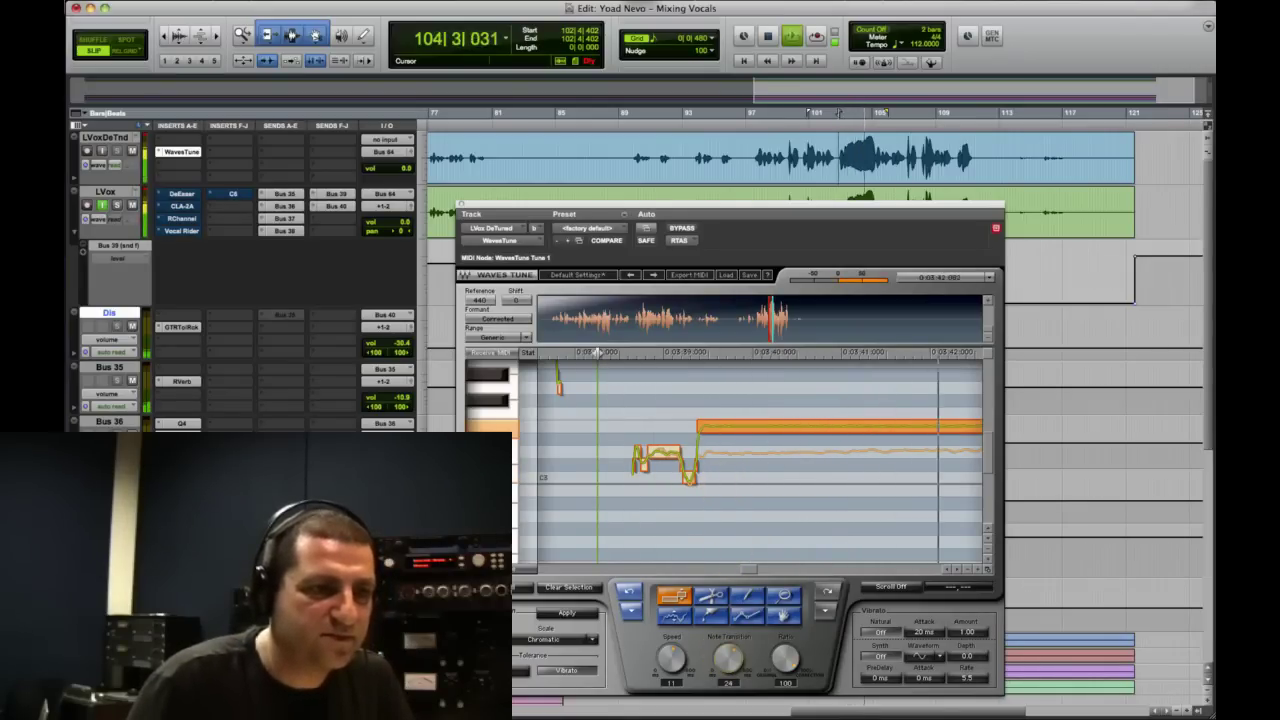
key("space")
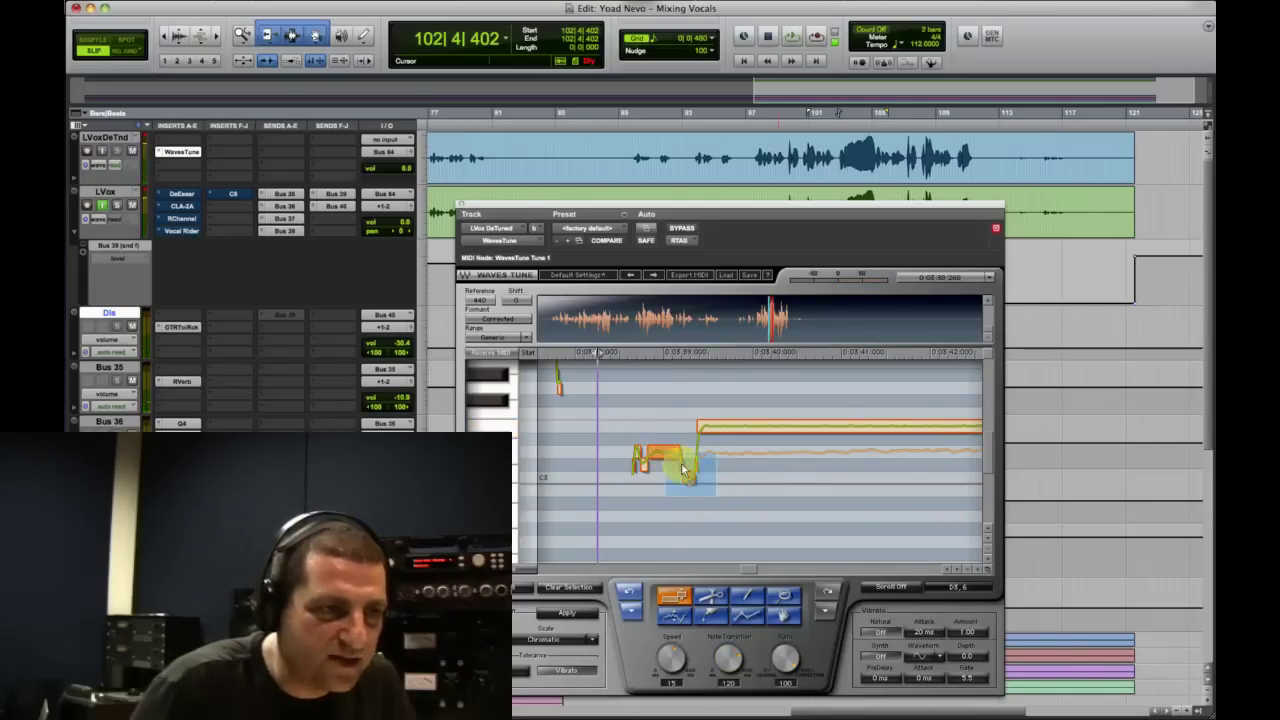
- Select the two short notes just before the raised long note and join them into one note
left_click_drag(726, 655, 726, 682)
left_click(710, 613)
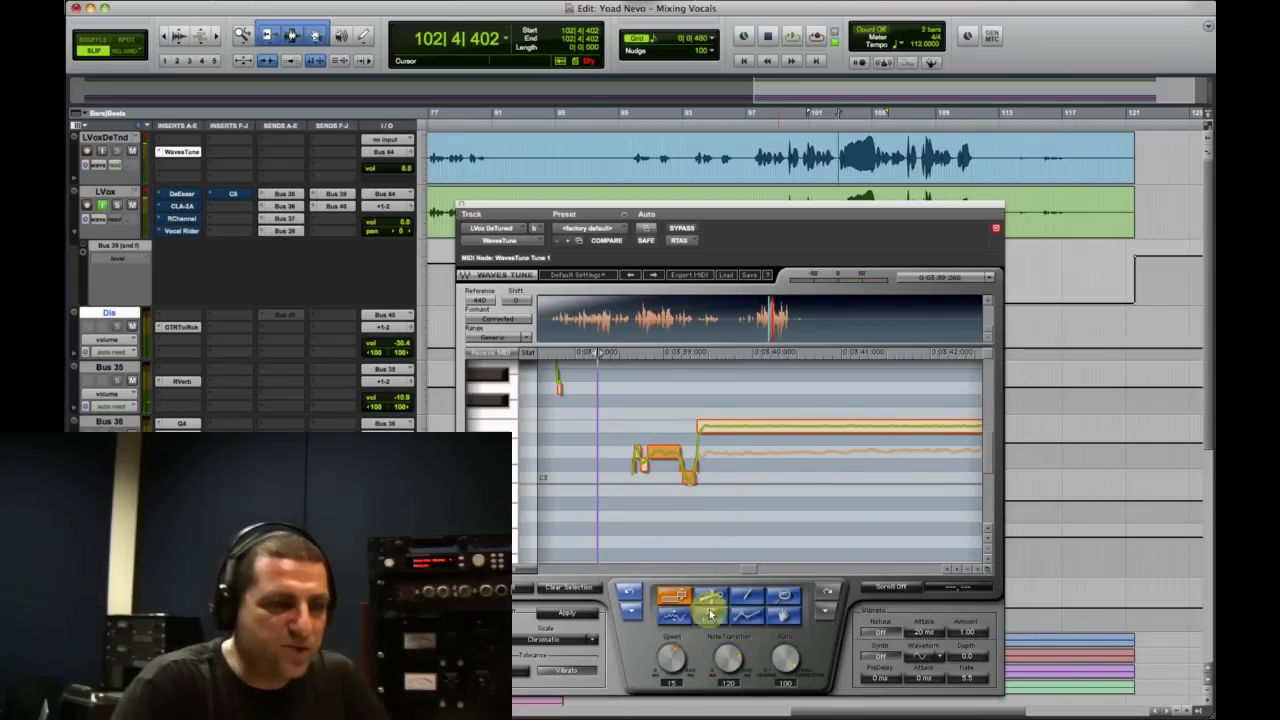
left_click(665, 452)
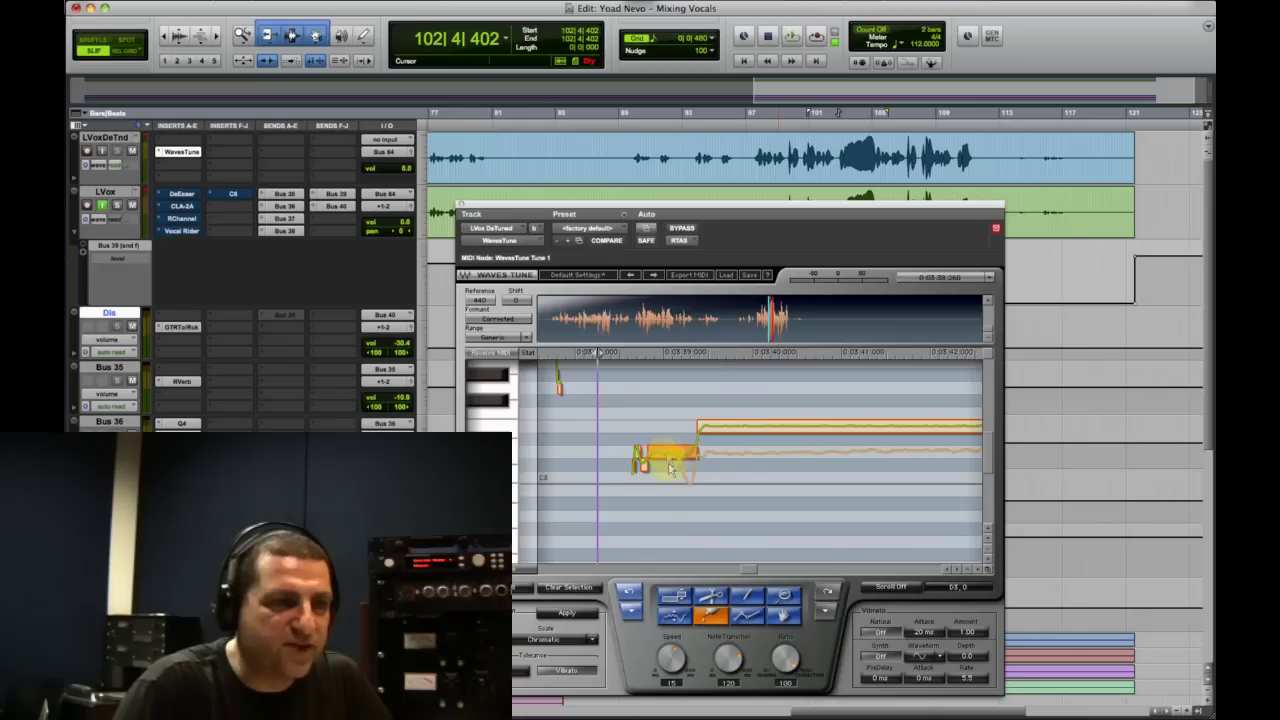
- Set the raised long note's Note Transition to 48, audition the phrase, and close WavesTune
left_click(714, 425)
left_click_drag(728, 657, 706, 580)
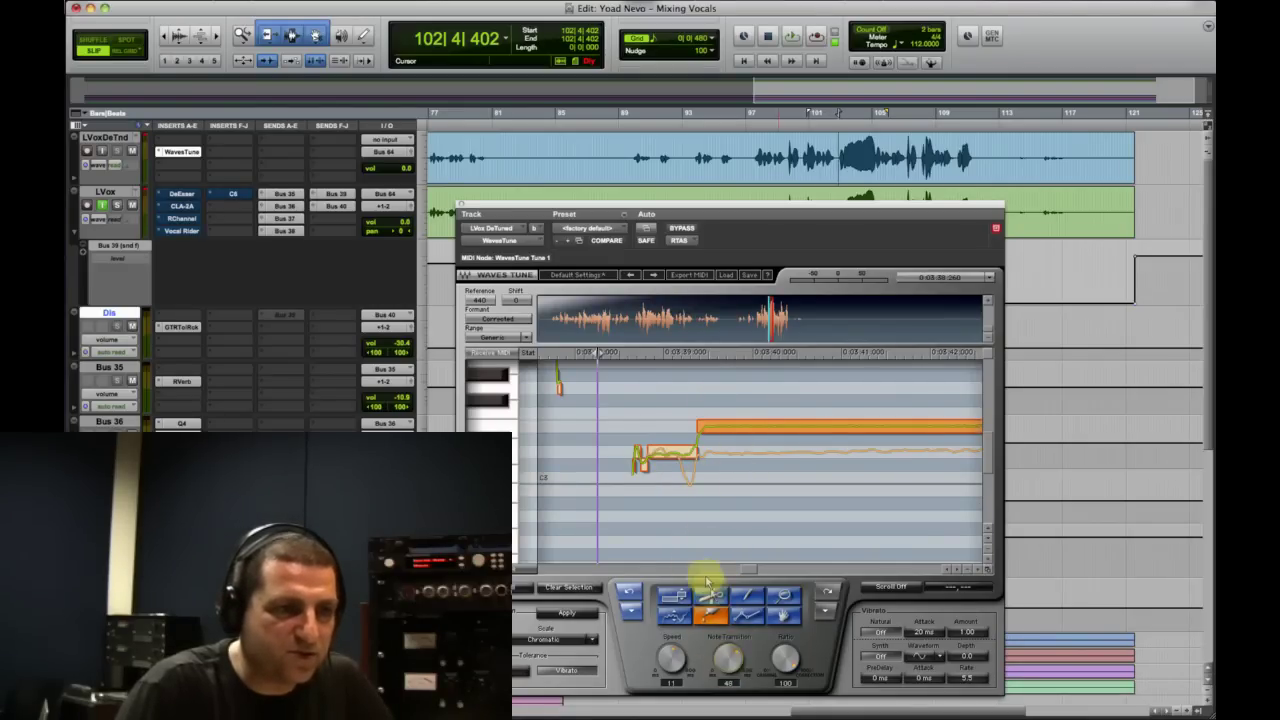
key("space")
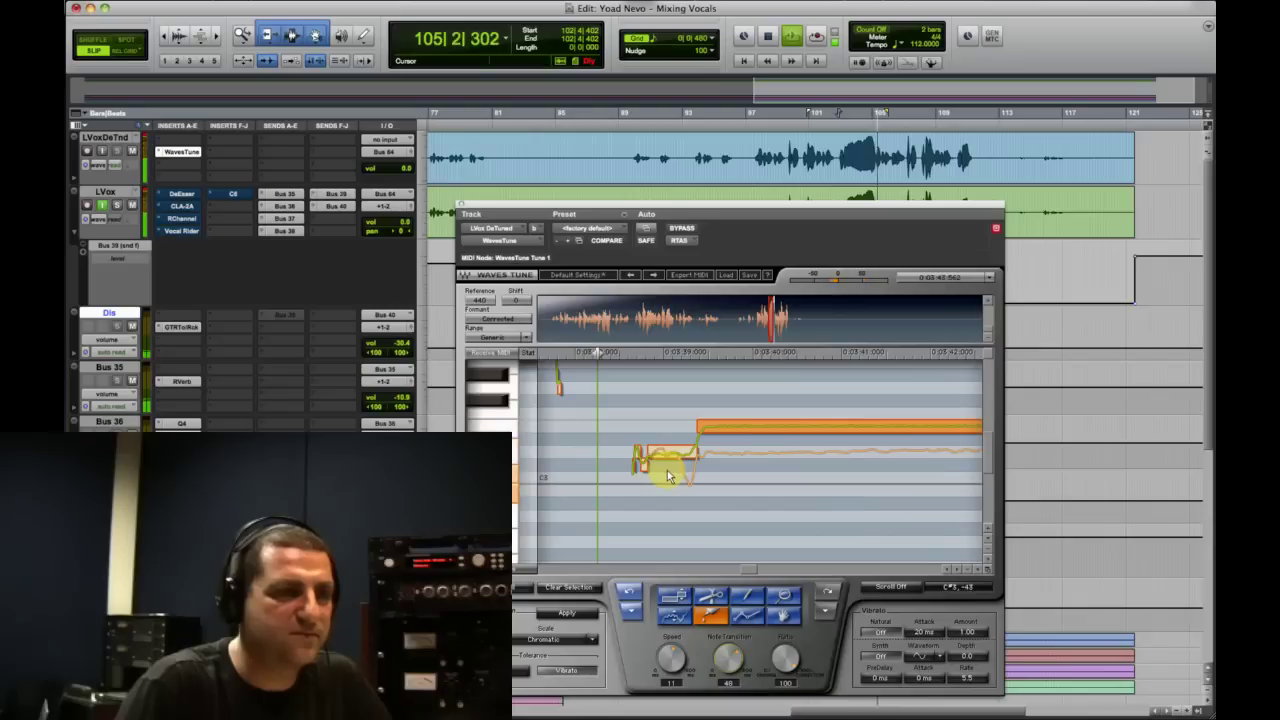
key("space")
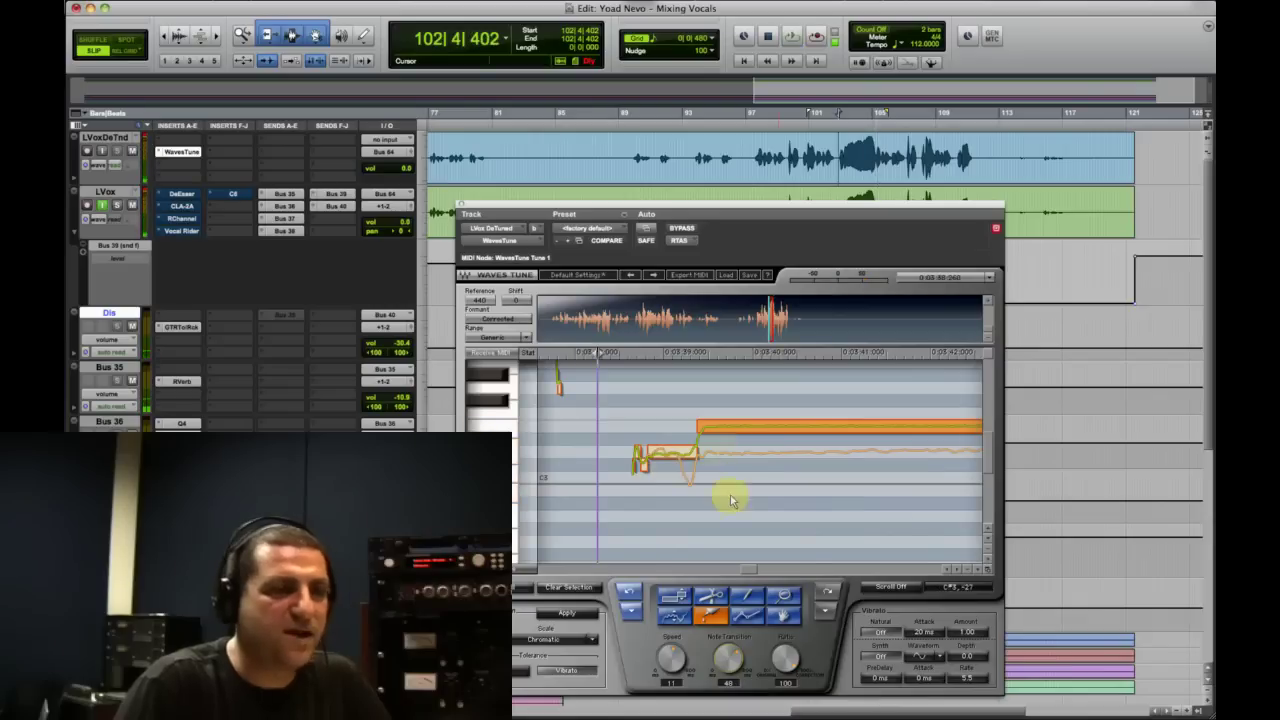
left_click(967, 572)
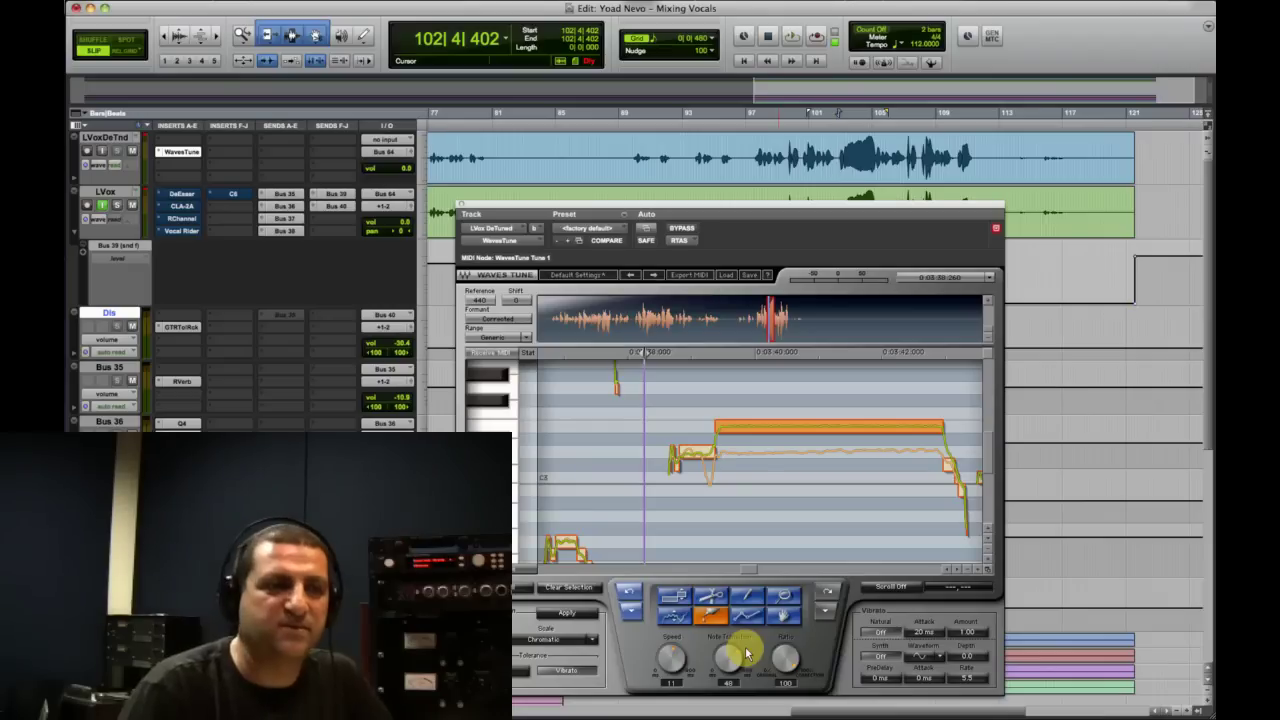
left_click(462, 209)
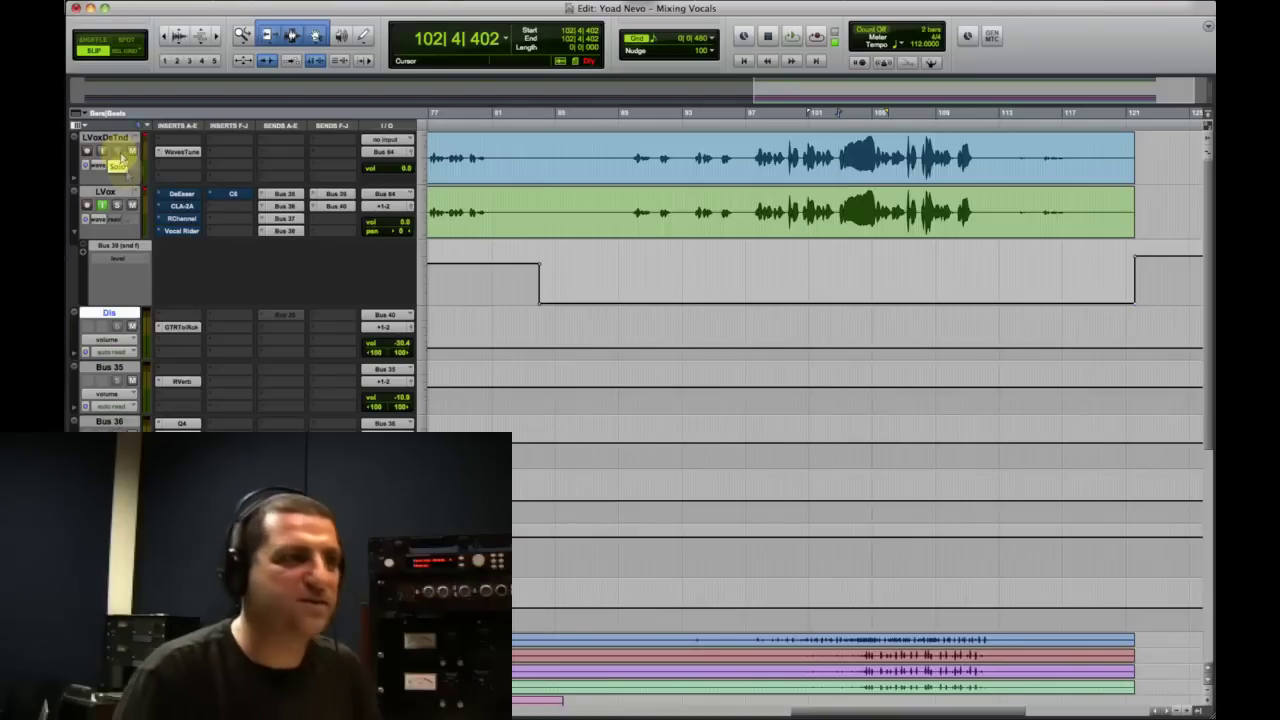
- Turn off input monitoring on the LVox track and bypass the WavesTune insert on LVoxDeTnd
left_click(102, 205)
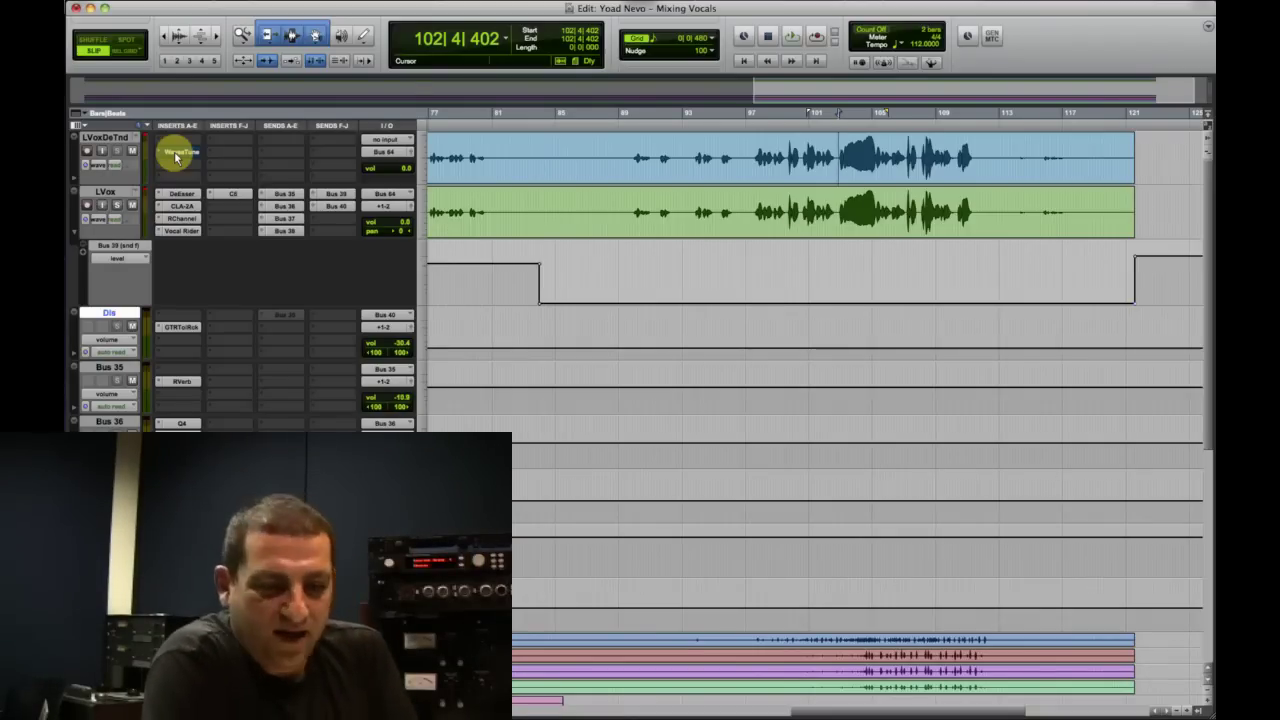
left_click(175, 155)
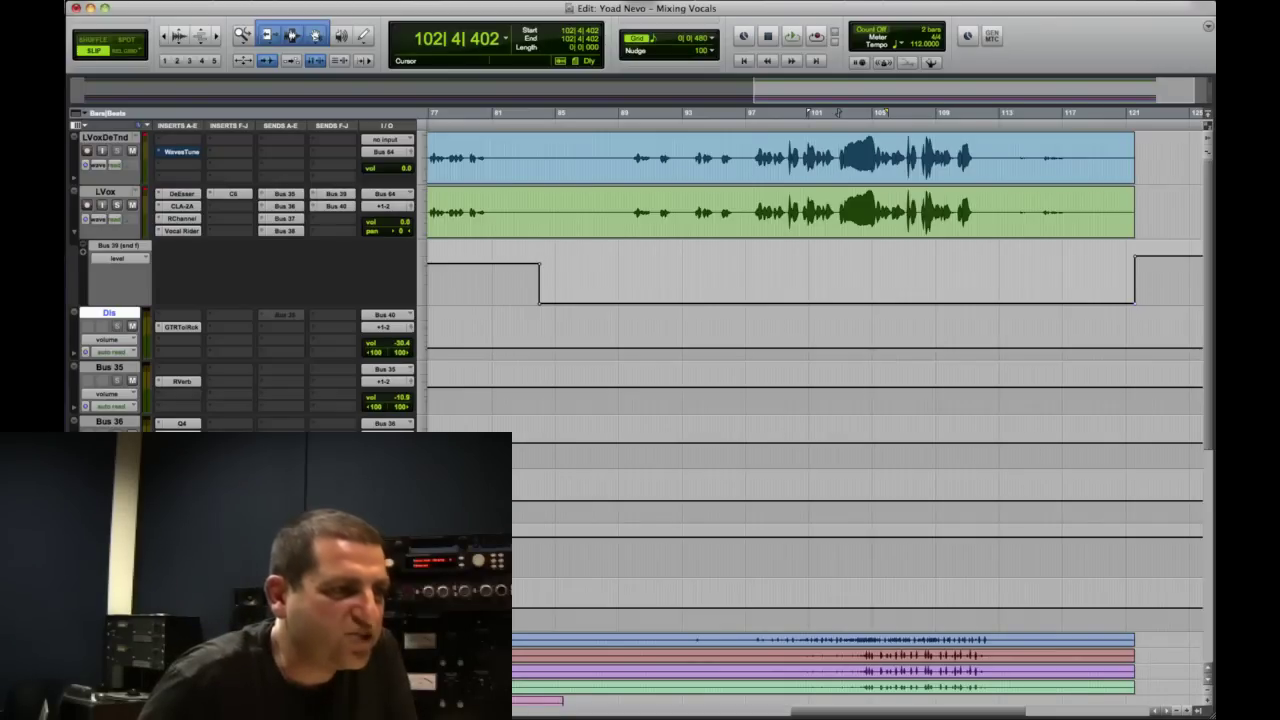
- Open RChannel on the LVox track and try different filter types for EQ band 4 before choosing Hi-Shelv
left_click(181, 220)
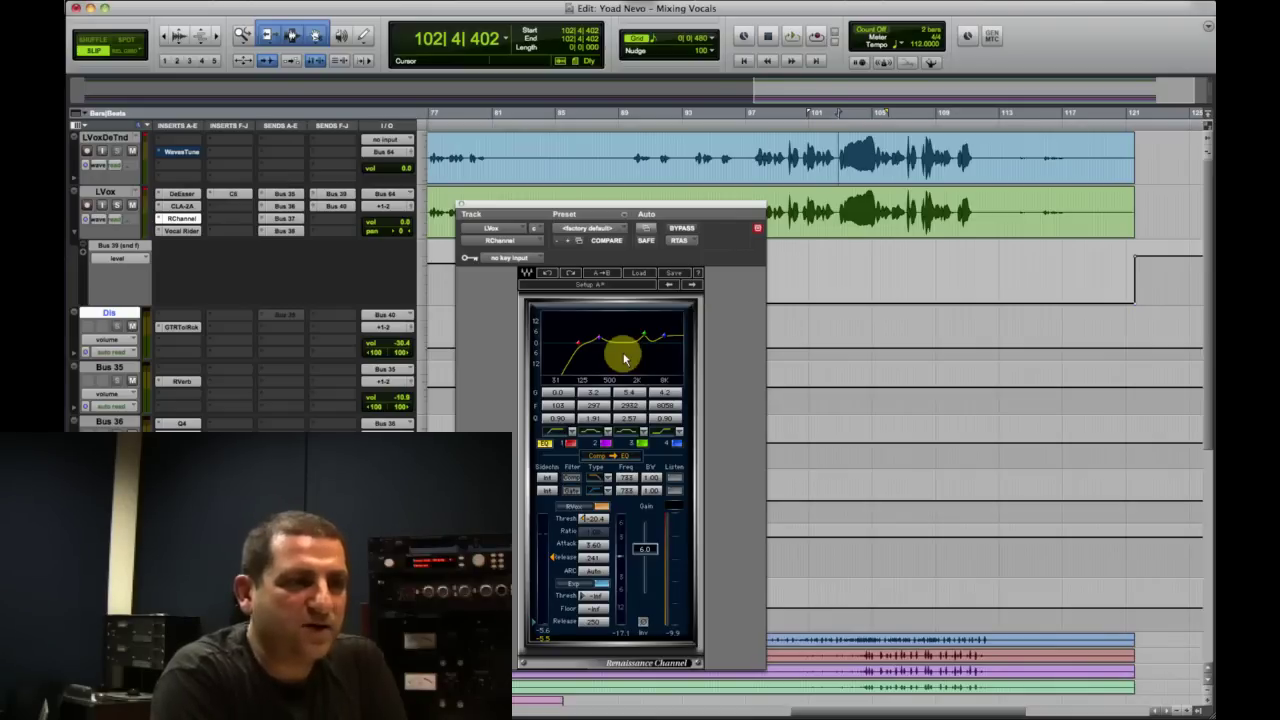
left_click(668, 437)
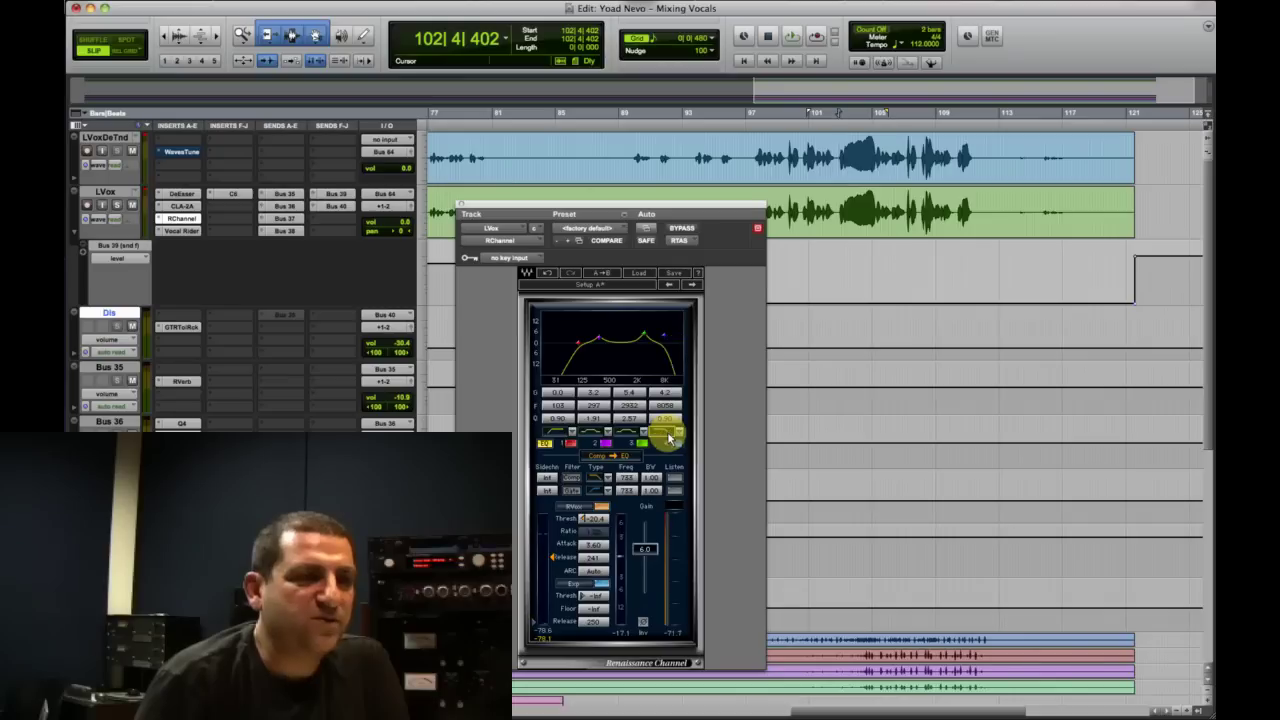
left_click(668, 437)
left_click(678, 434)
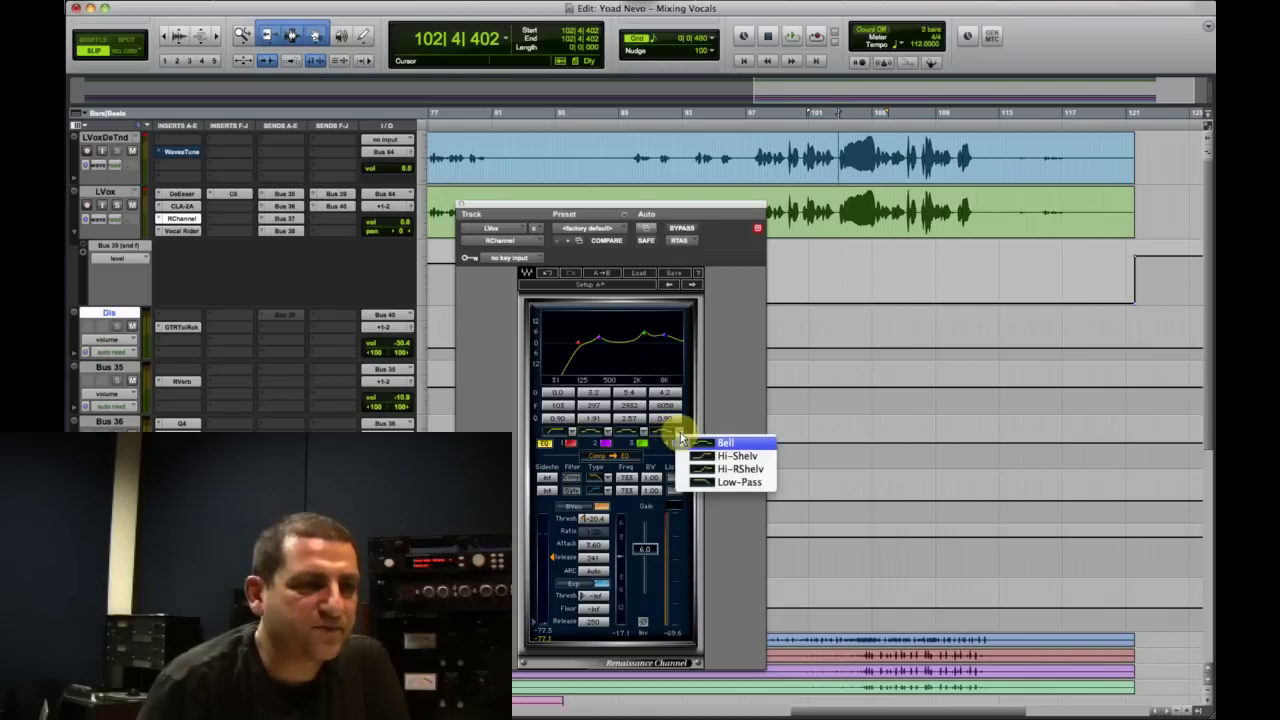
left_click(735, 455)
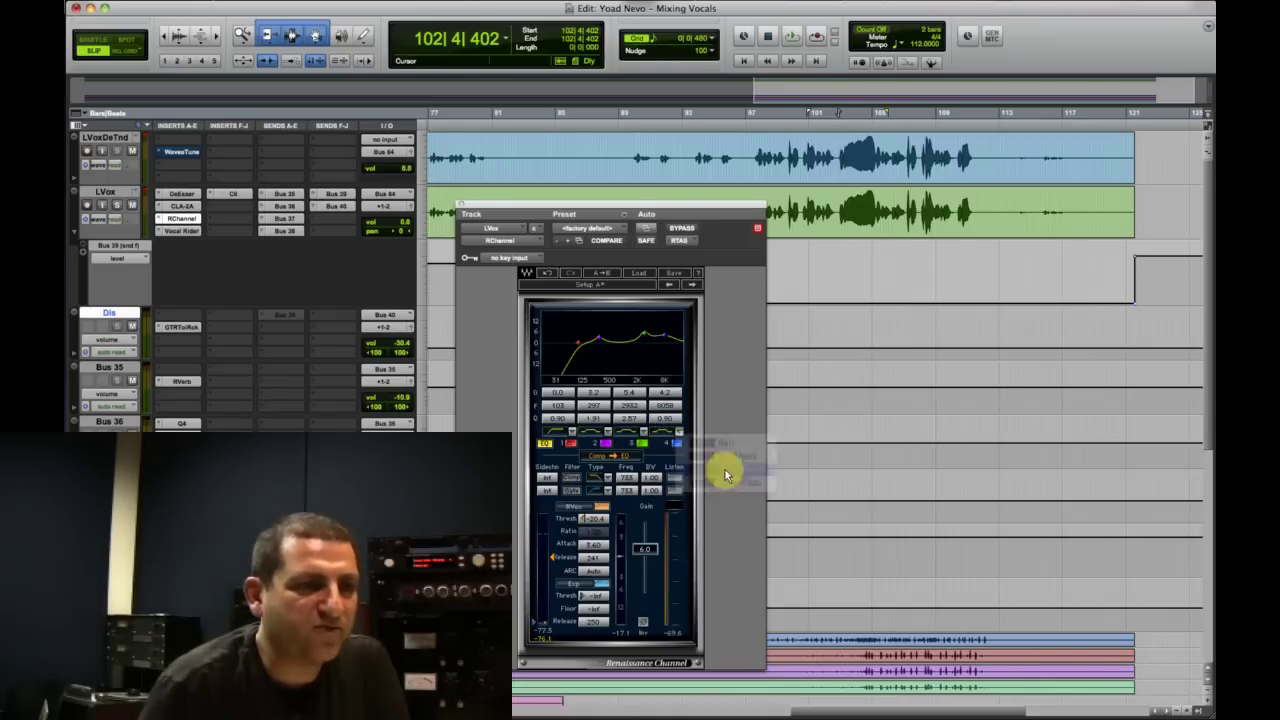
left_click(678, 437)
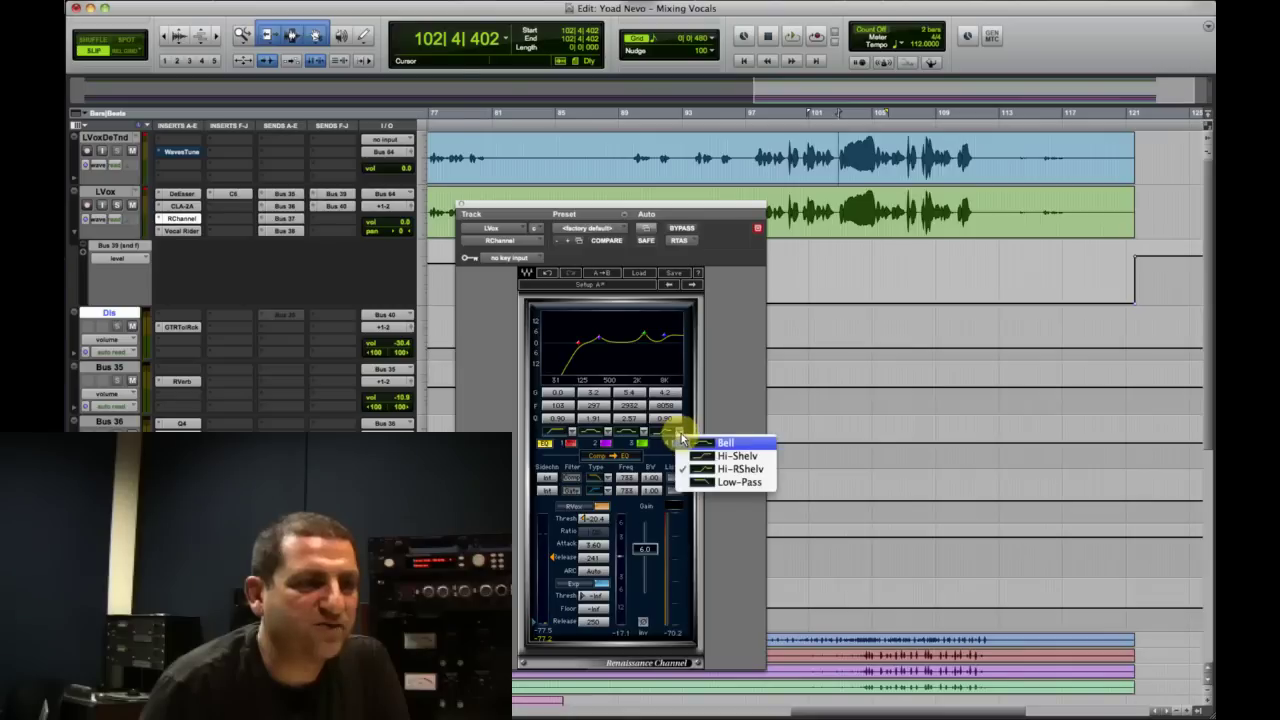
left_click(735, 456)
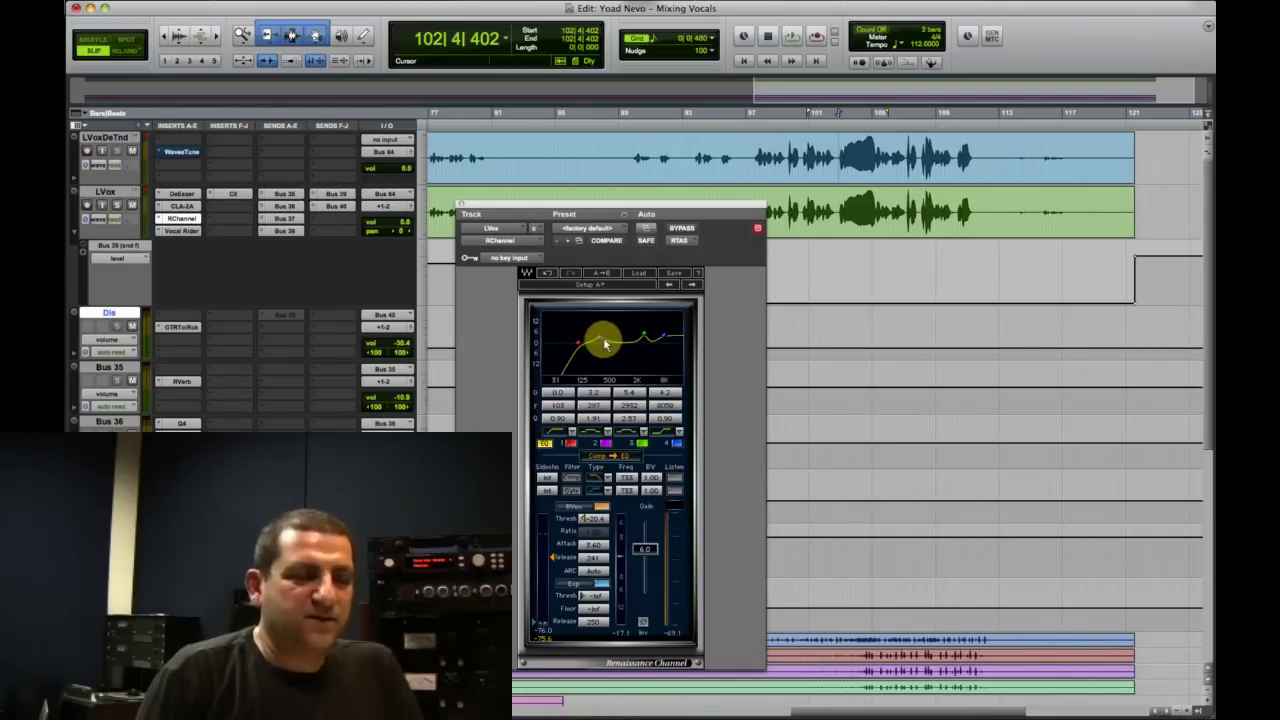
- Examine the EQ curve in the Music track's RChannel, then close the plug-in and return to the vocal tracks
left_click_drag(596, 212, 588, 179)
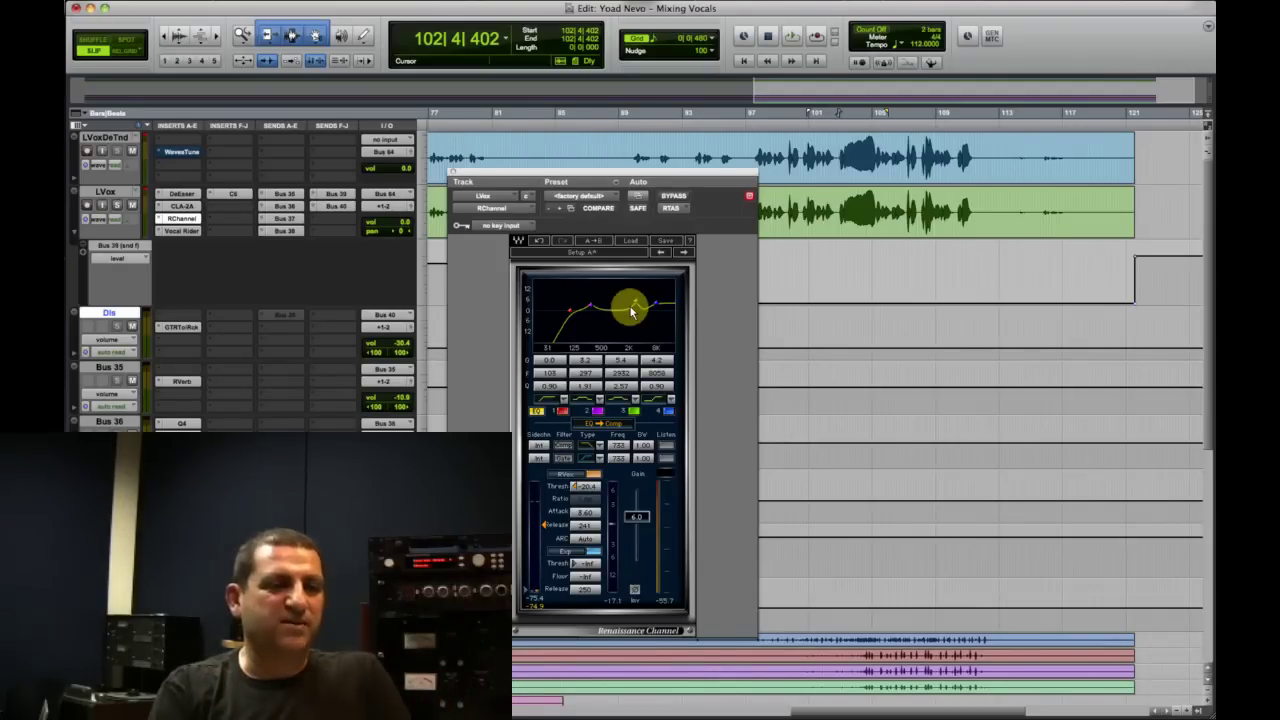
scroll(831, 486, "down", 10)
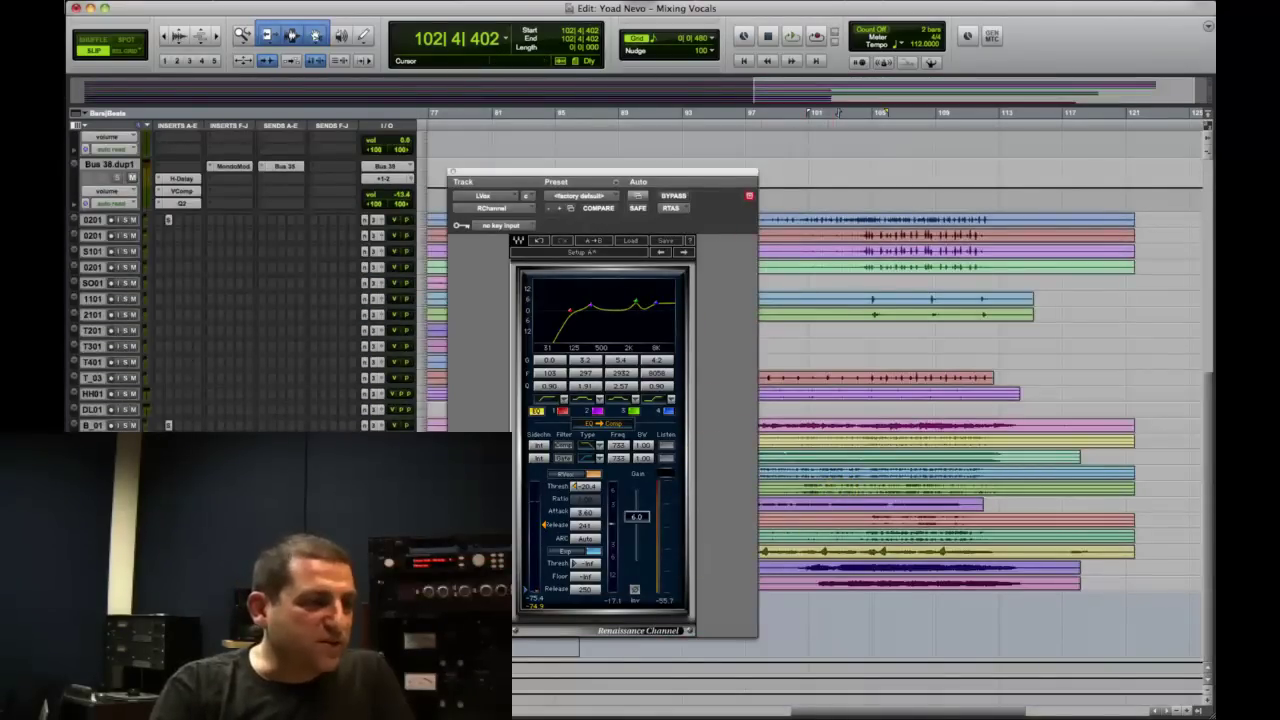
scroll(166, 371, "up", 2)
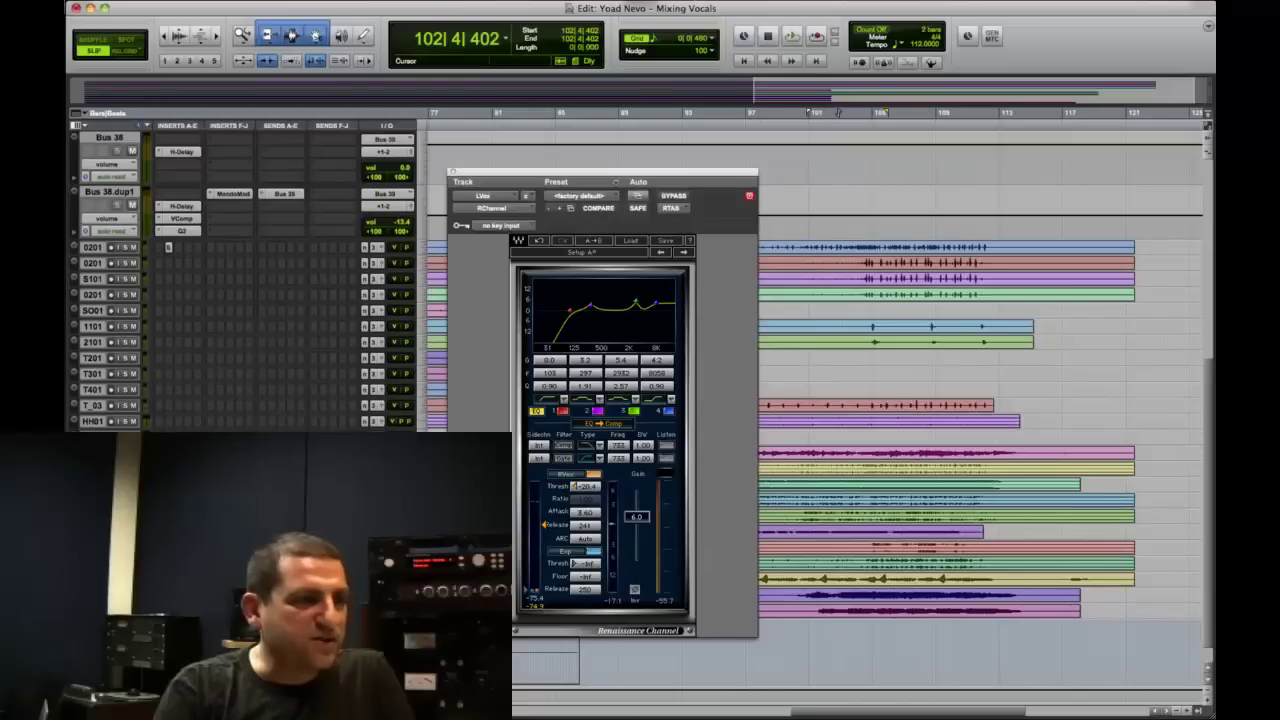
scroll(270, 425, "down", 2)
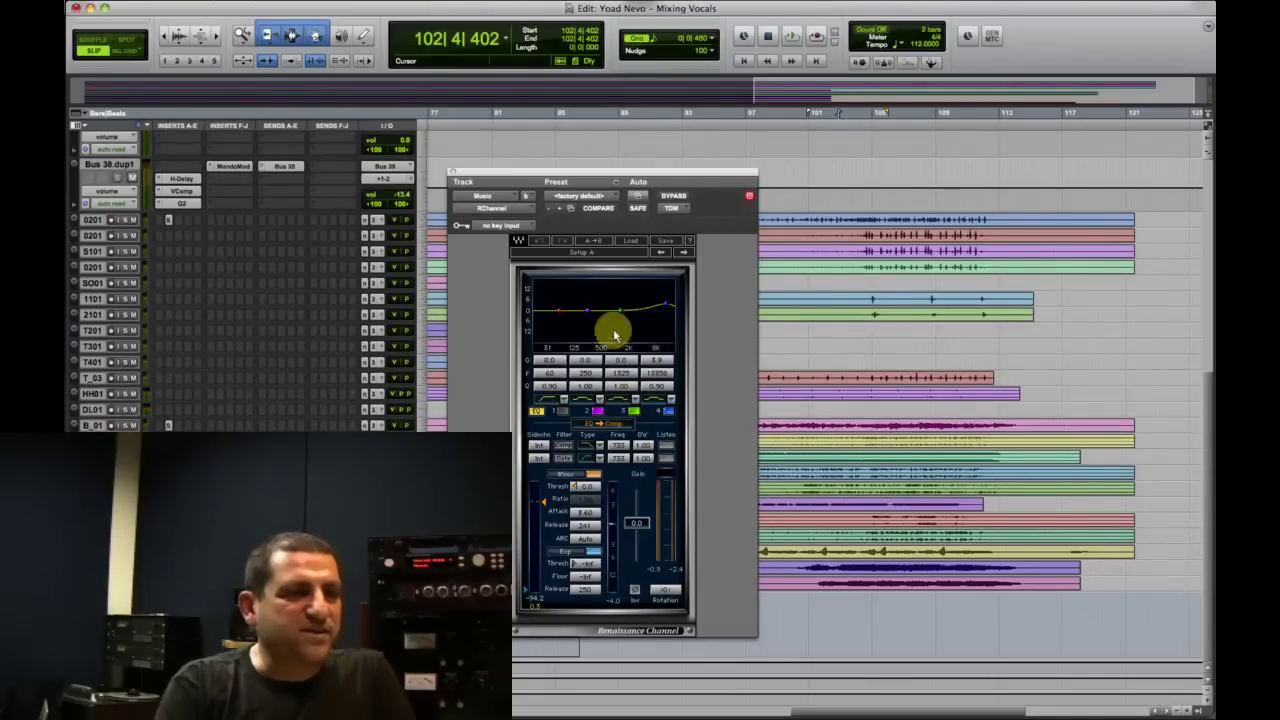
left_click(453, 176)
left_click(454, 177)
scroll(606, 270, "up", 10)
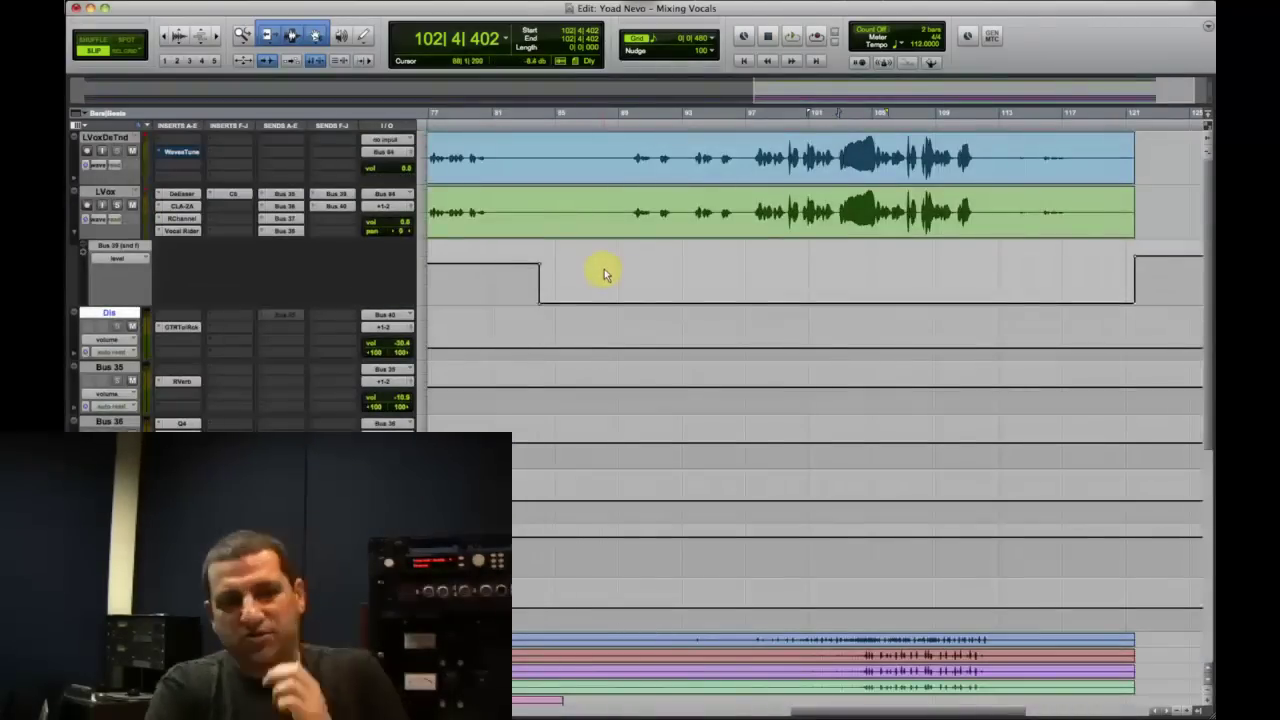
- Place the edit cursor at 88|2|171 and select the LVoxDeTnd track
left_click(607, 335)
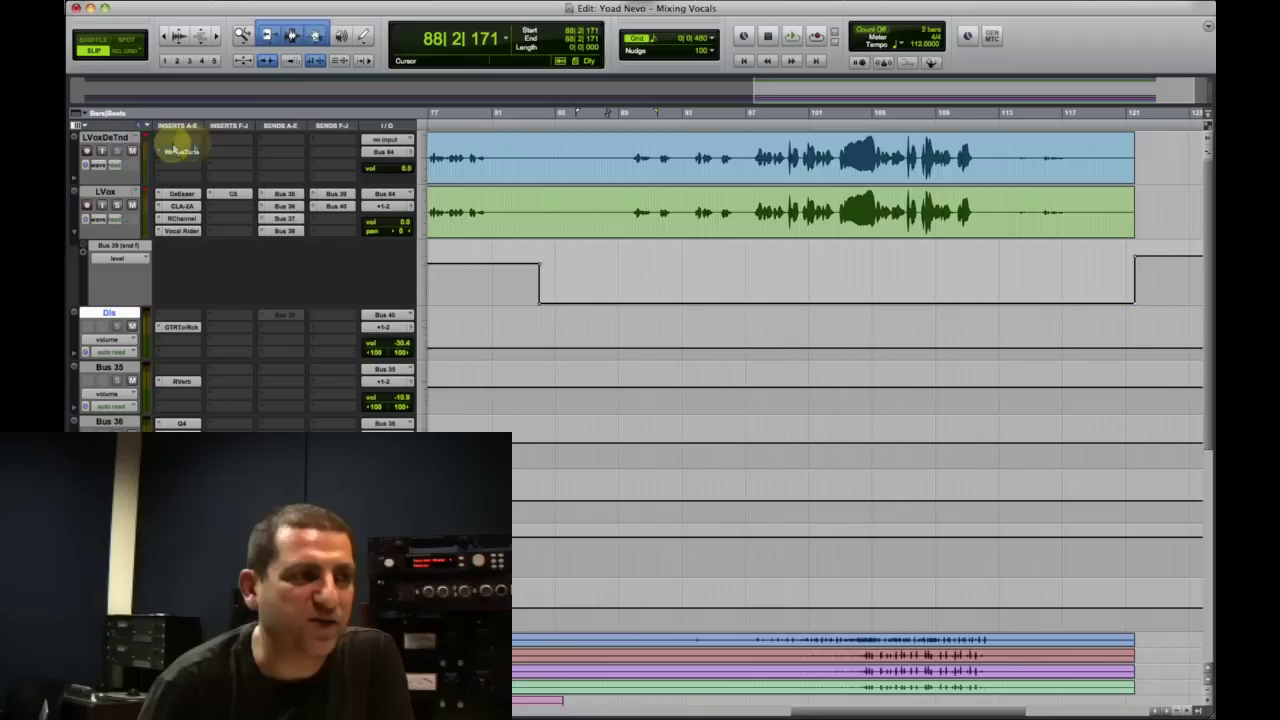
left_click(107, 139)
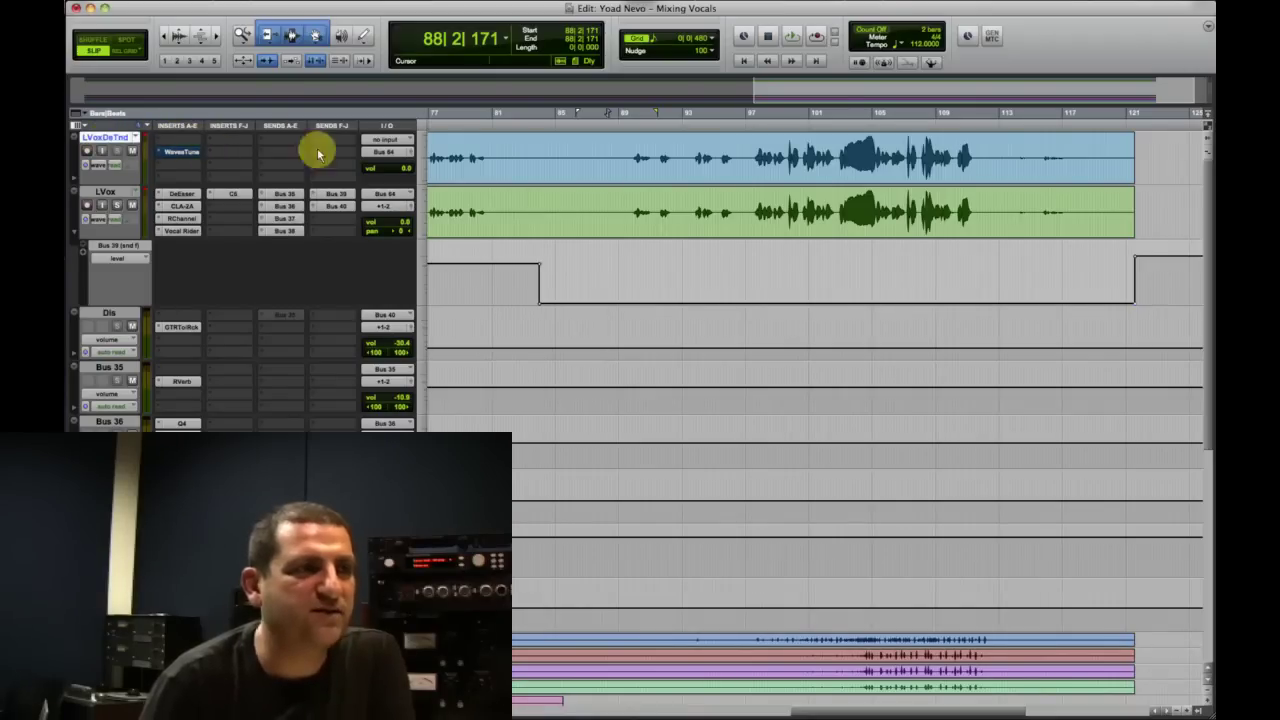